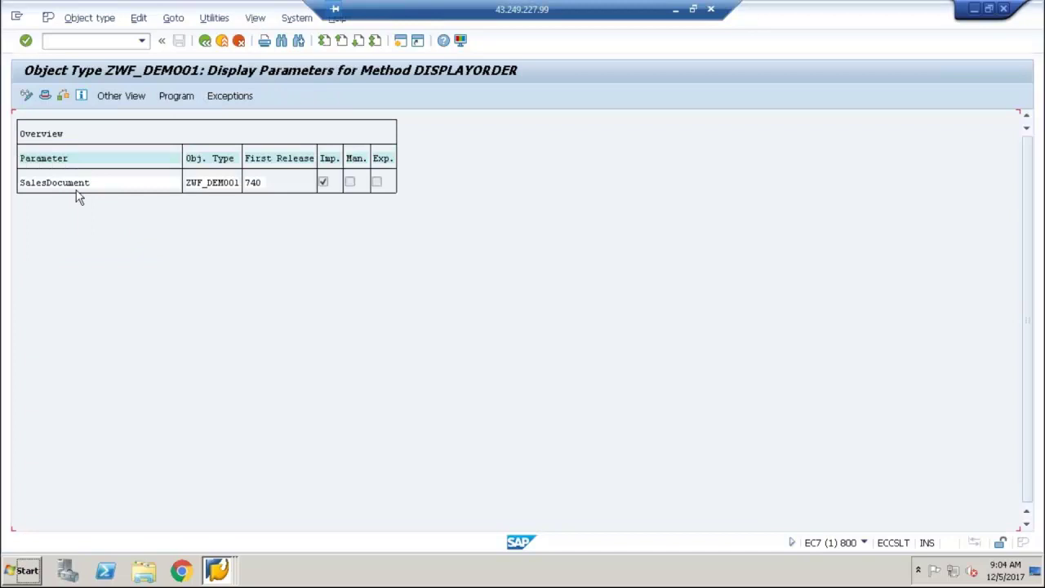
Step: Go back from the DisplayOrder parameters to the ZWF_DEMO01 overview and select the DisplayOrder method
{"action": "left_click", "coordinate": [205, 40]}
{"action": "left_click", "coordinate": [124, 231]}
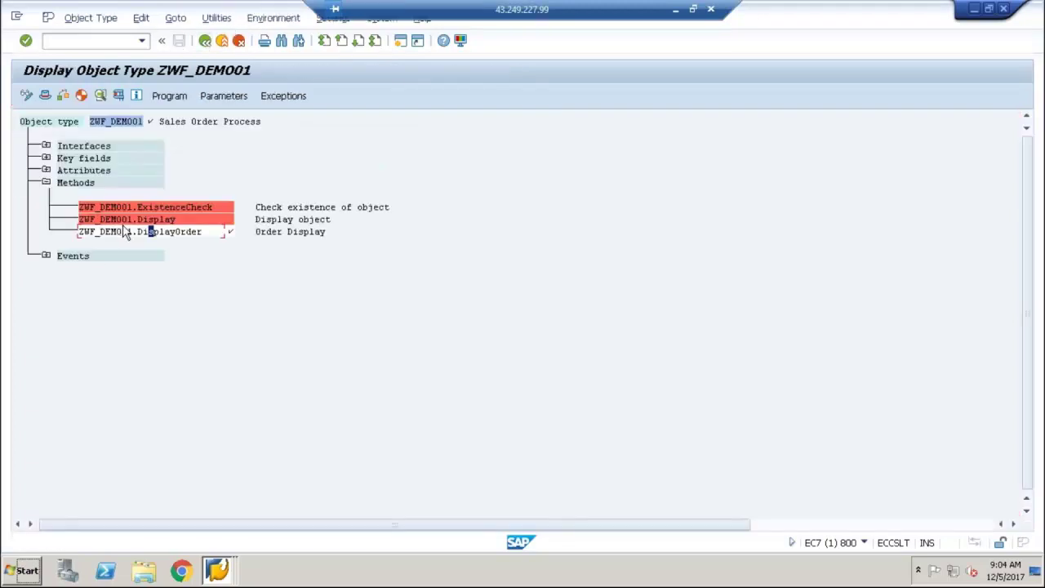
{"action": "left_click", "coordinate": [174, 98]}
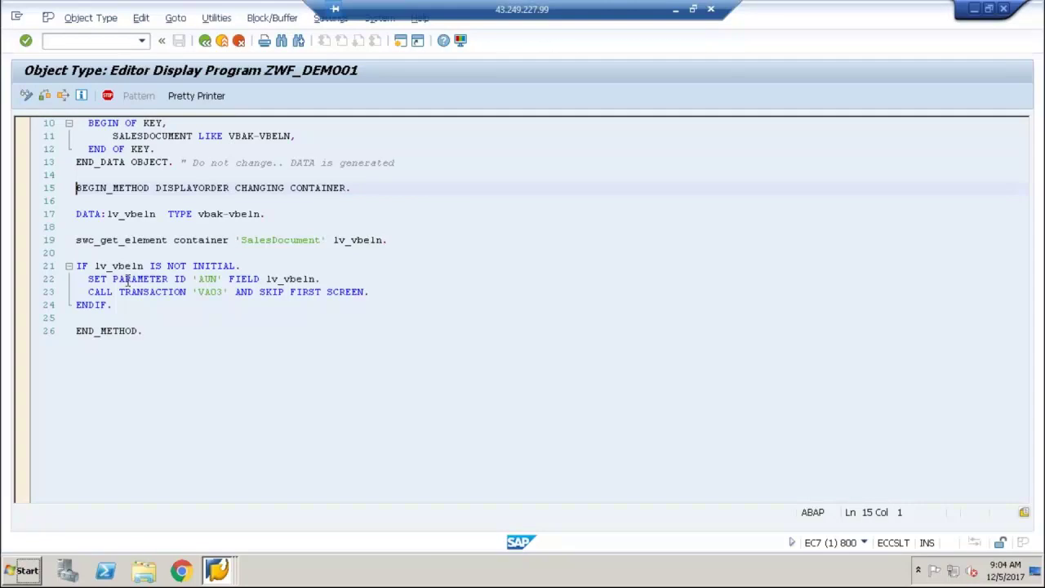
{"action": "left_click", "coordinate": [230, 293]}
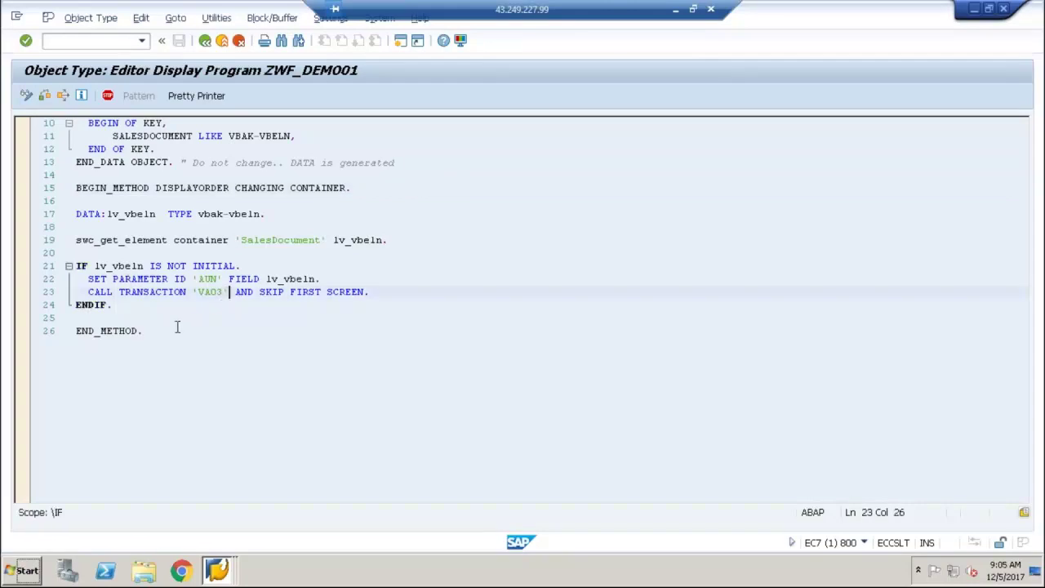
{"action": "left_click_drag", "start_coordinate": [170, 328], "coordinate": [46, 187]}
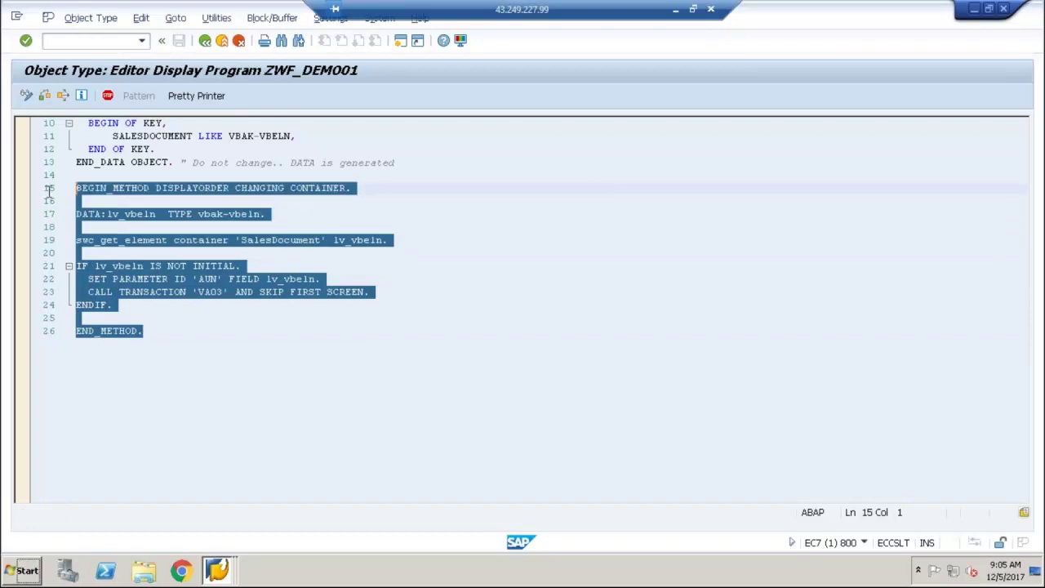
{"action": "left_click", "coordinate": [204, 40]}
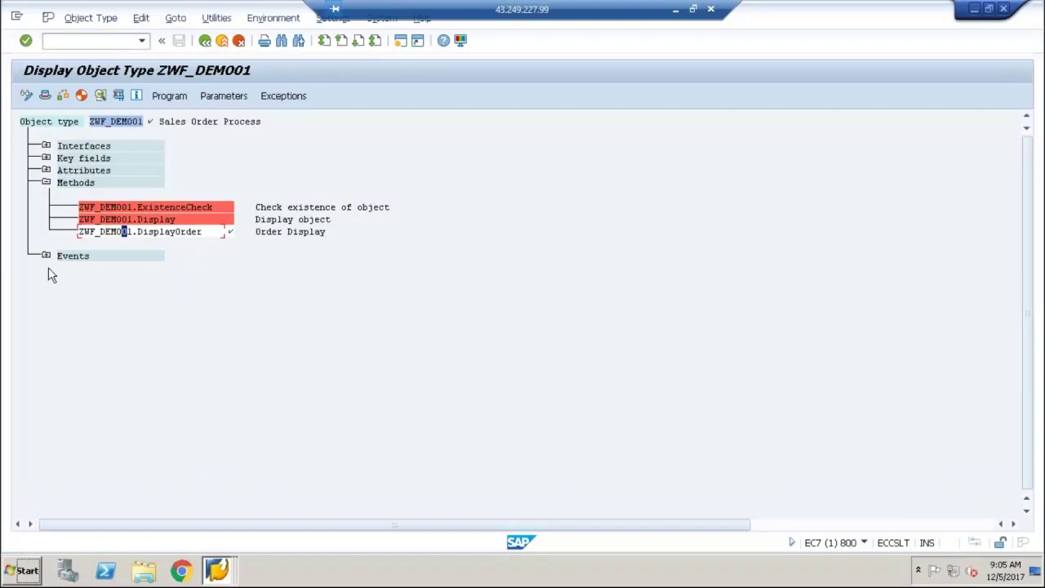
Step: Review the Created event and SalesDocument key field, then return to the Business Object Builder start
{"action": "left_click", "coordinate": [46, 256]}
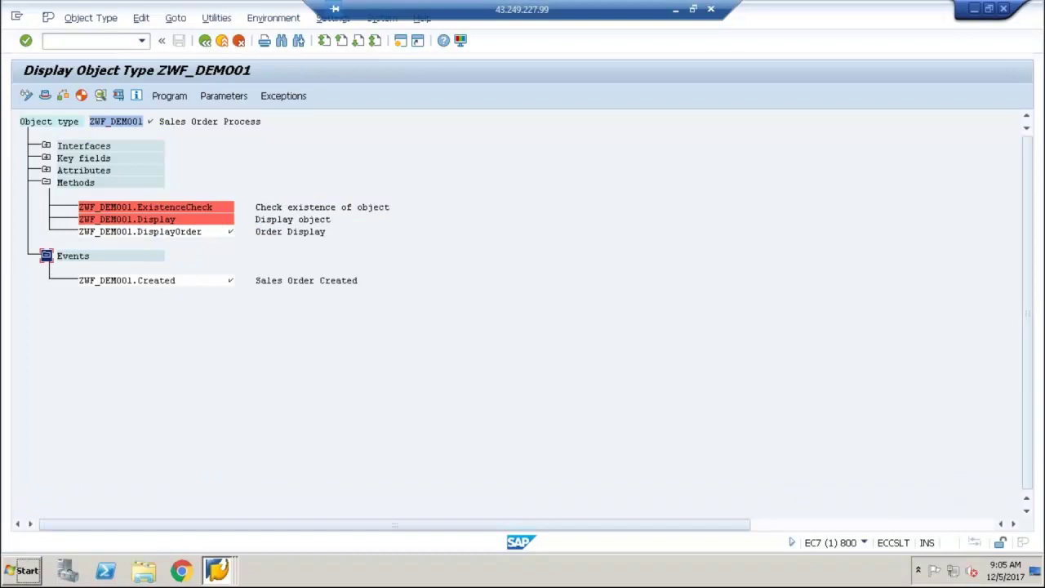
{"action": "left_click", "coordinate": [210, 282]}
{"action": "left_click", "coordinate": [45, 159]}
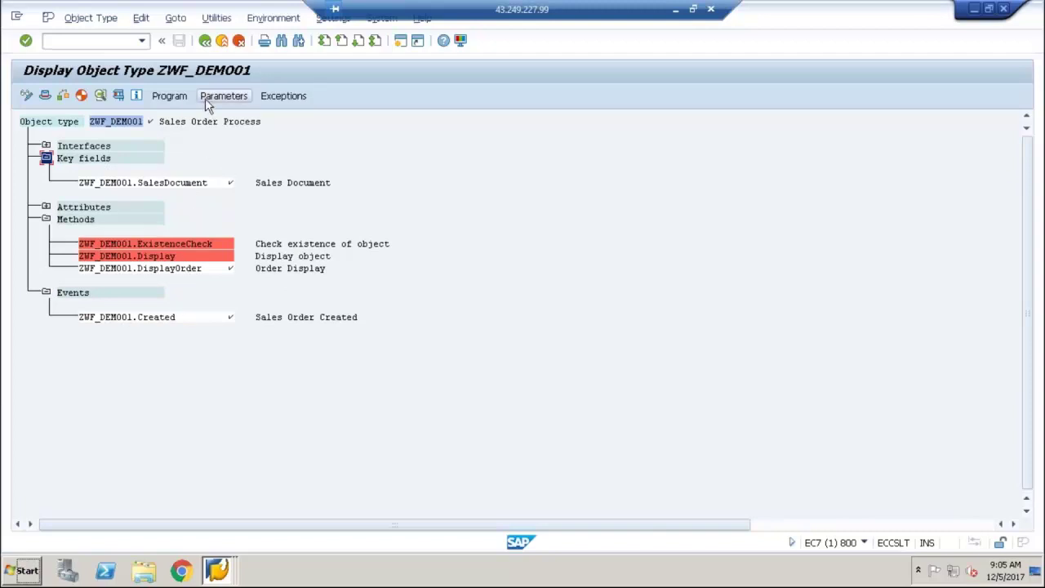
{"action": "left_click", "coordinate": [205, 42]}
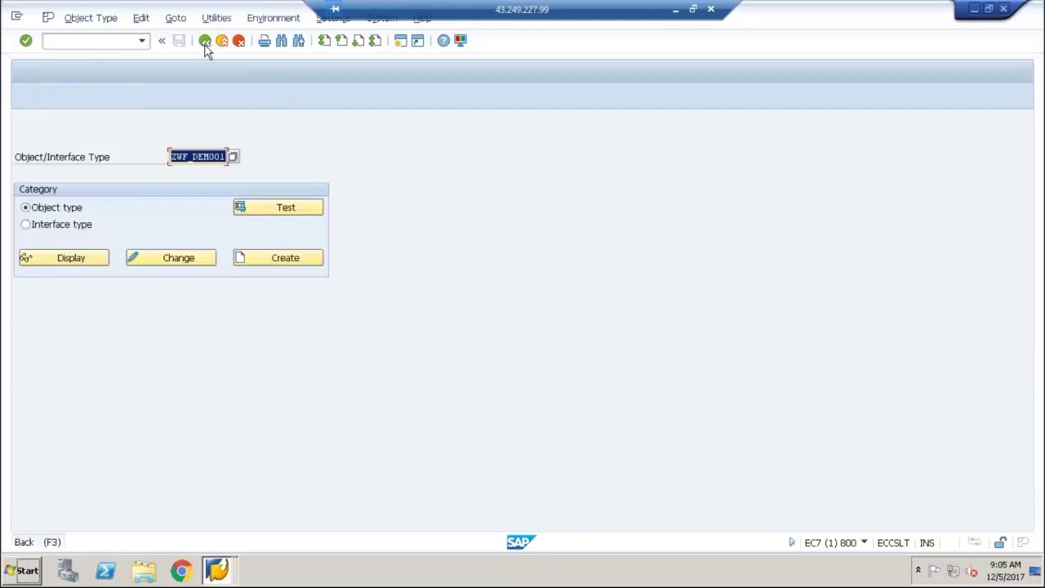
Step: Return to SAP Easy Access and start transaction PFTC
{"action": "left_click", "coordinate": [205, 43]}
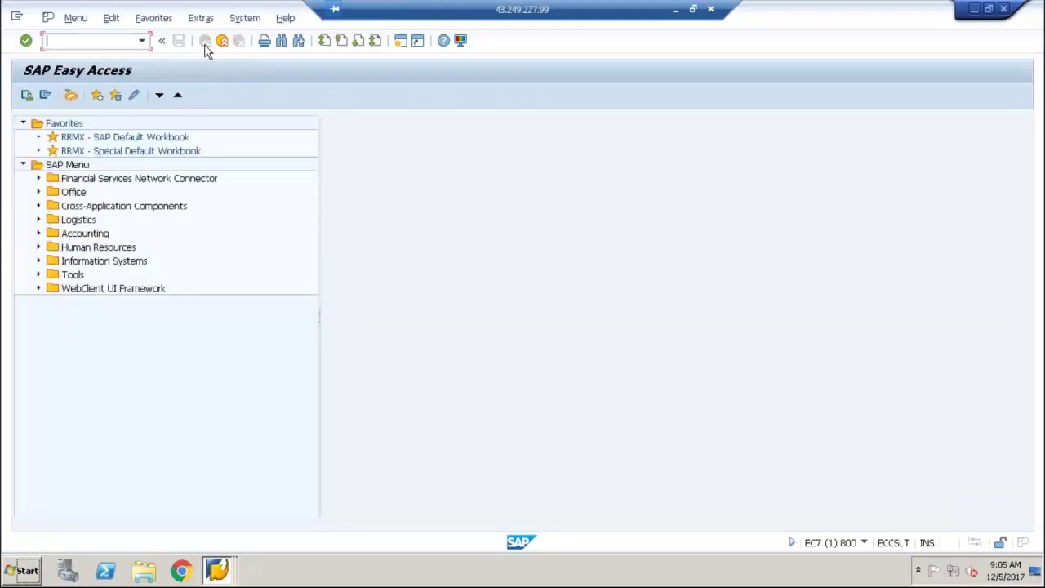
{"action": "type", "text": "pftc"}
{"action": "key", "text": "Return"}
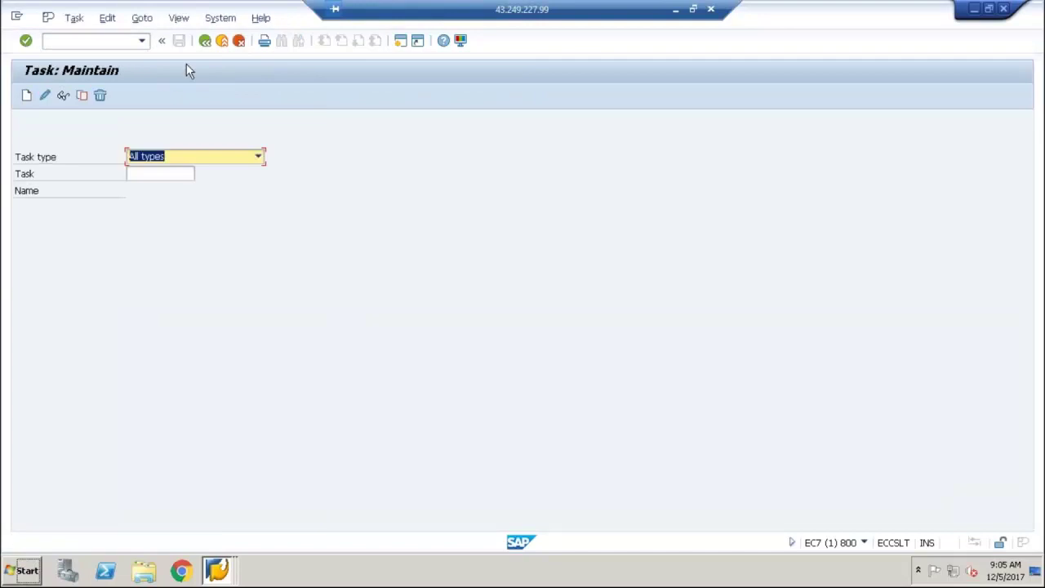
Step: Set task type to Standard task, search zwf* and choose ZWFDISP (98000311)
{"action": "left_click", "coordinate": [184, 159]}
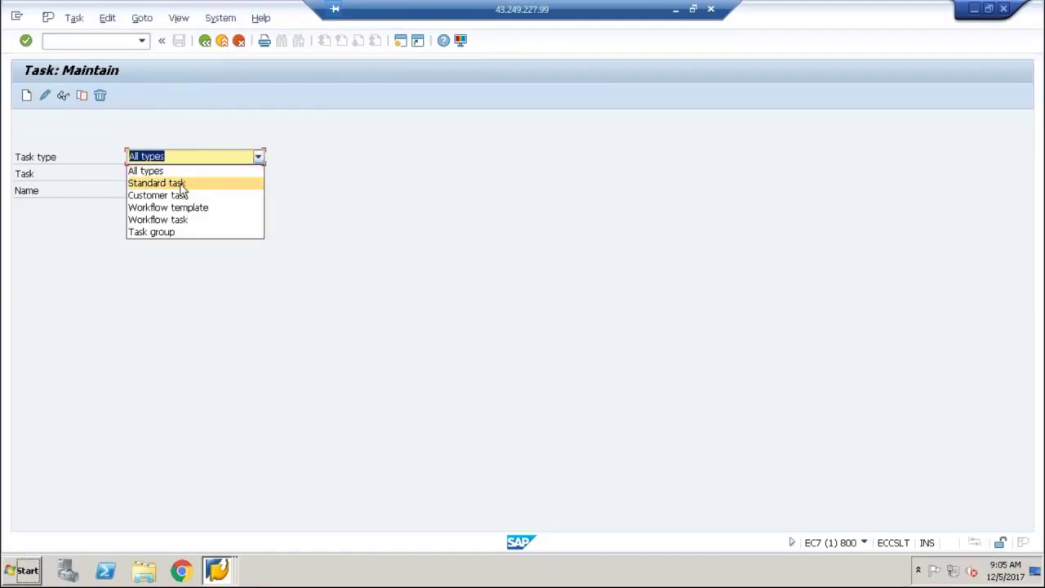
{"action": "left_click", "coordinate": [183, 182]}
{"action": "left_click", "coordinate": [180, 177]}
{"action": "type", "text": "zwf"}
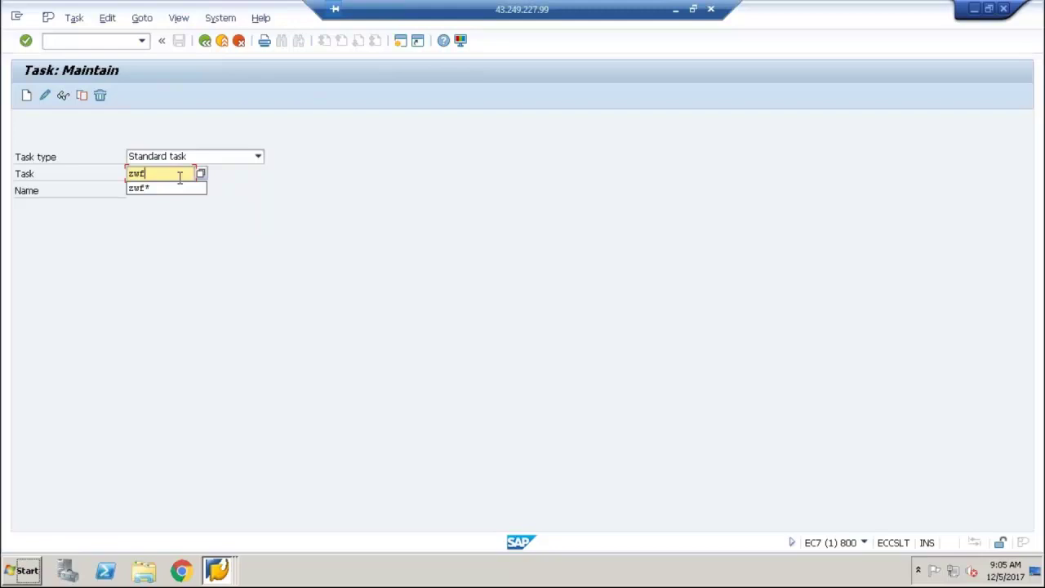
{"action": "type", "text": "*"}
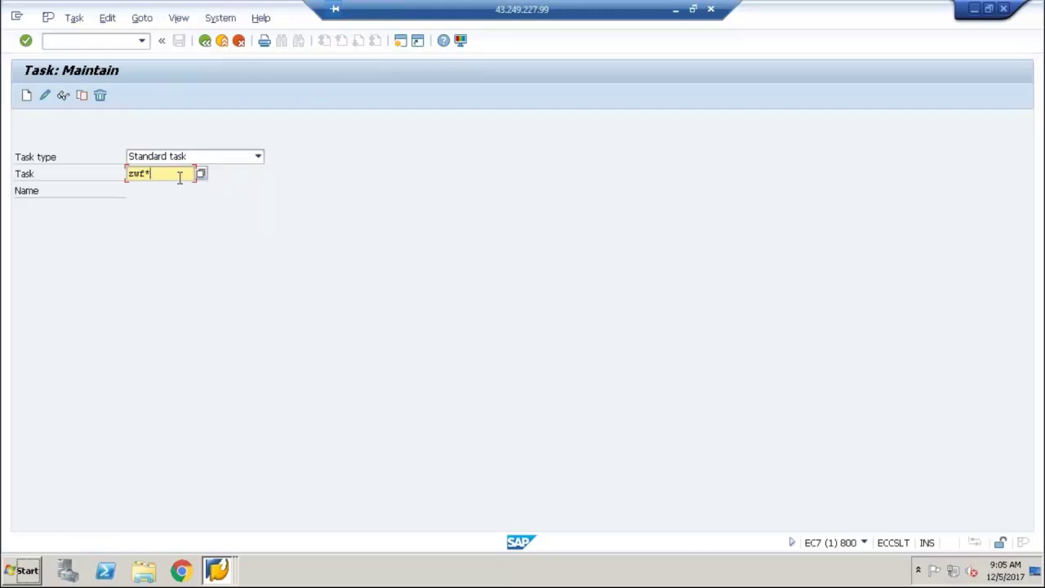
{"action": "key", "text": "Return"}
{"action": "key", "text": "Return"}
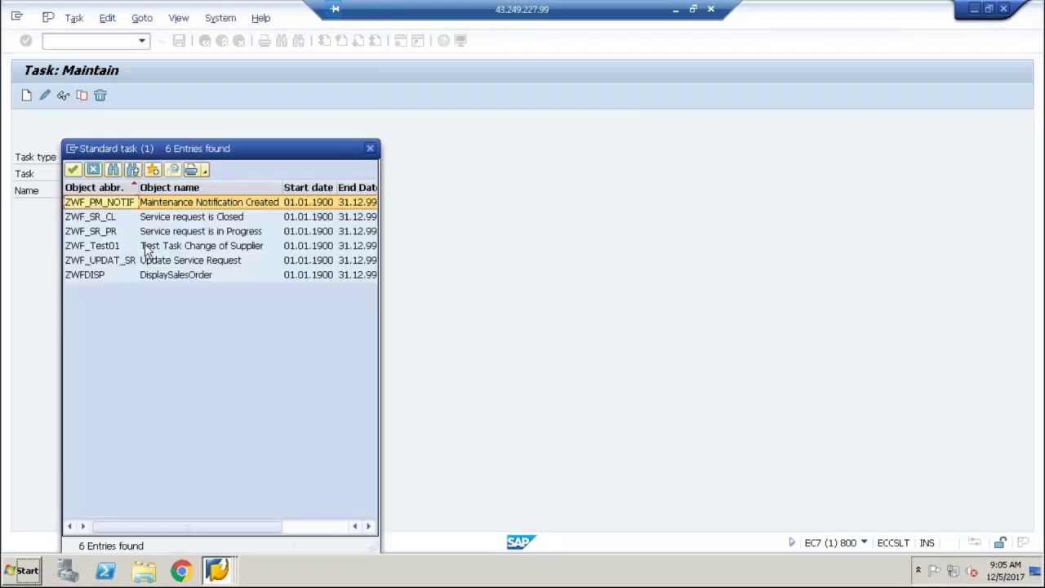
{"action": "double_click", "coordinate": [98, 275]}
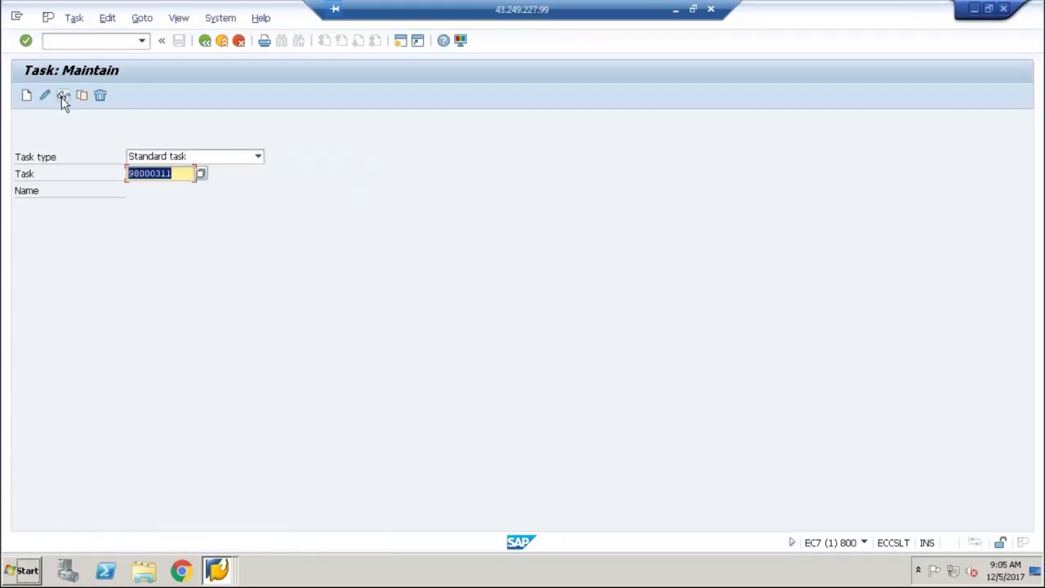
Step: Display task ZWFDISP, check its container and its &SALESDOCUMENT& binding to DISPLAYORDER
{"action": "left_click", "coordinate": [62, 97]}
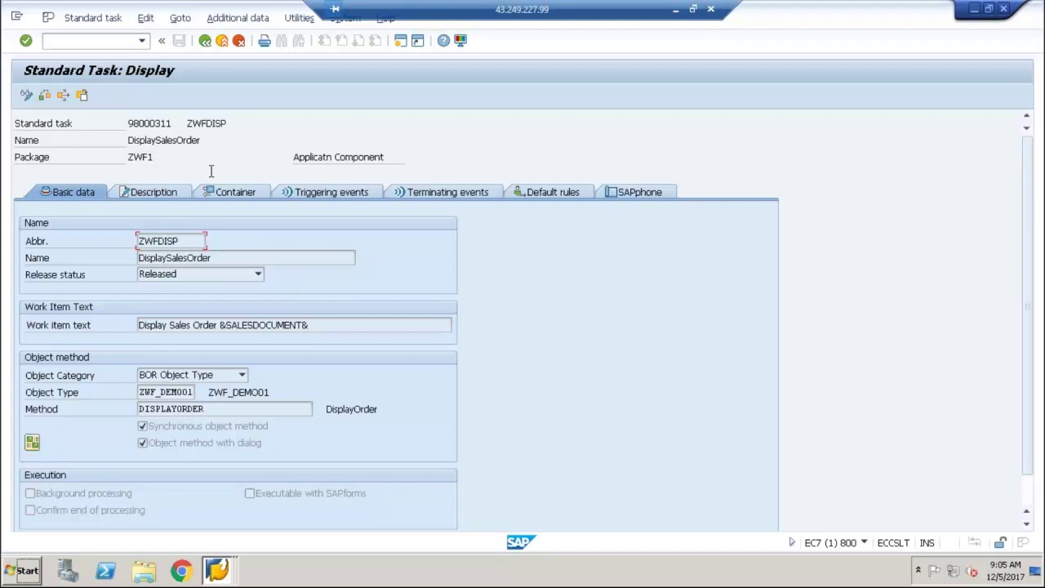
{"action": "left_click", "coordinate": [240, 195]}
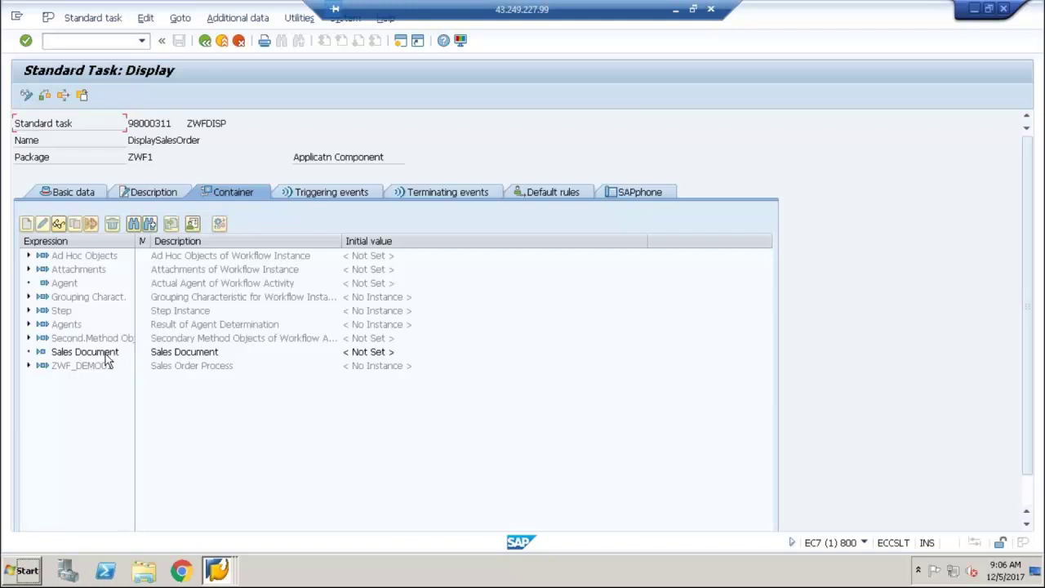
{"action": "left_click", "coordinate": [84, 193]}
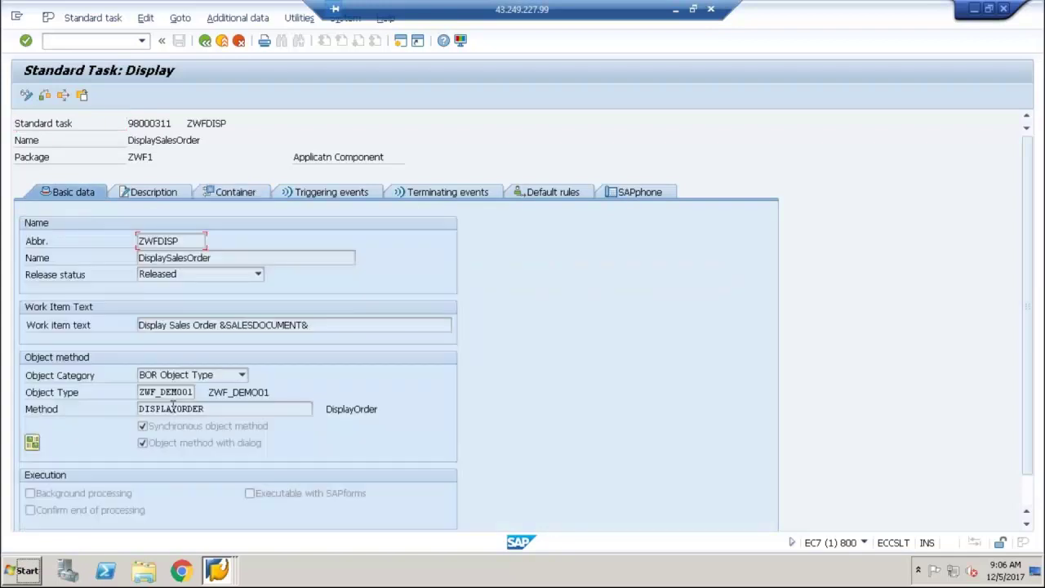
{"action": "left_click", "coordinate": [33, 443]}
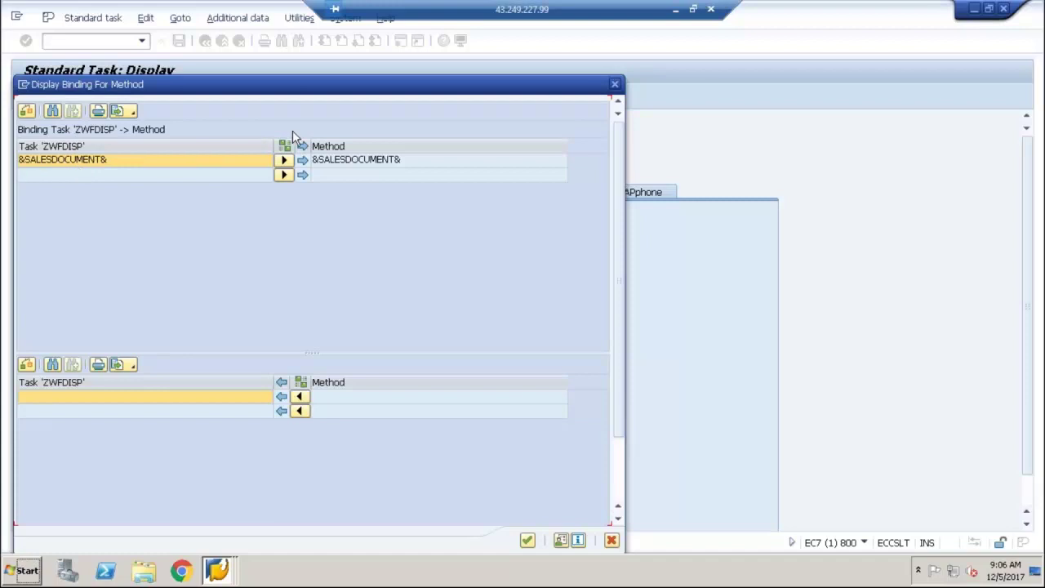
{"action": "left_click", "coordinate": [339, 164]}
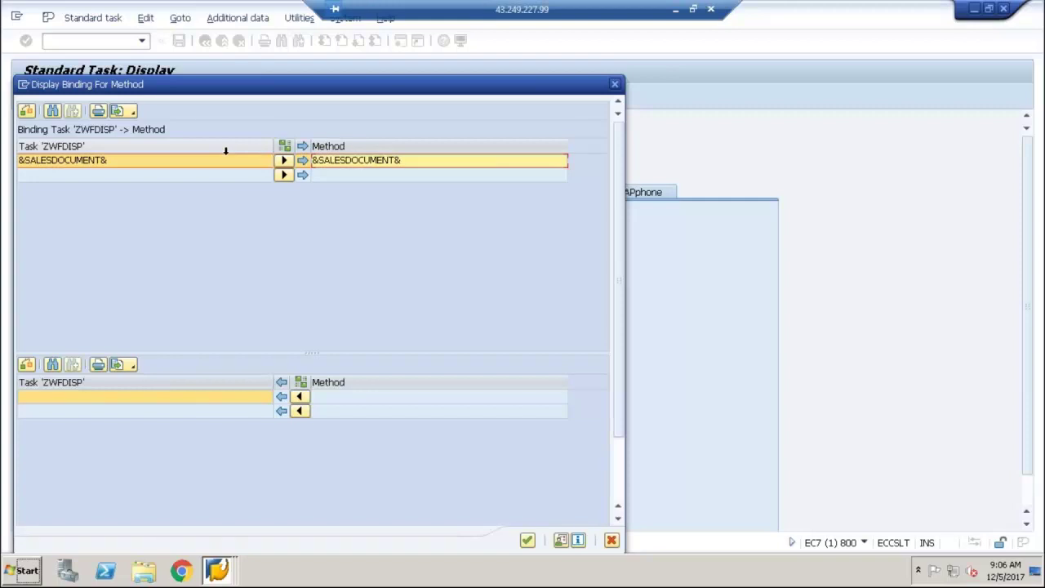
{"action": "left_click", "coordinate": [614, 84]}
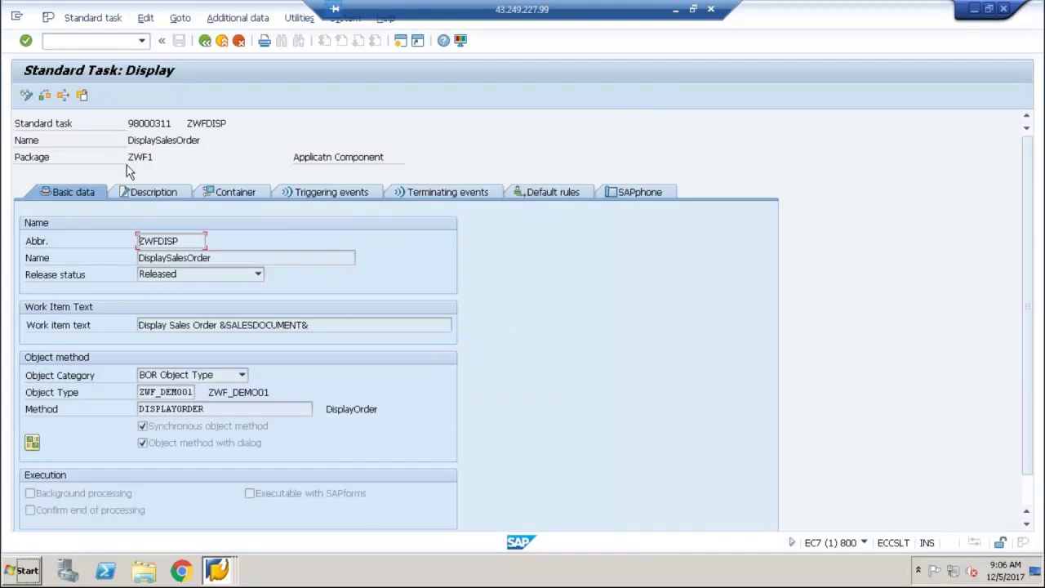
Step: Set task type to Workflow template, look up zwf_order (98000326) and display it
{"action": "left_click", "coordinate": [205, 41]}
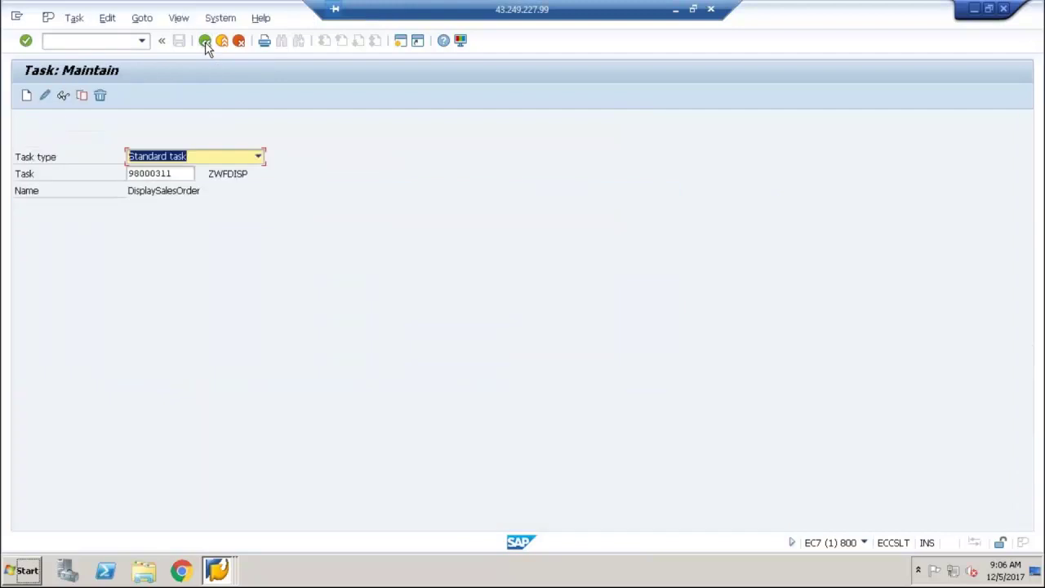
{"action": "left_click", "coordinate": [212, 163]}
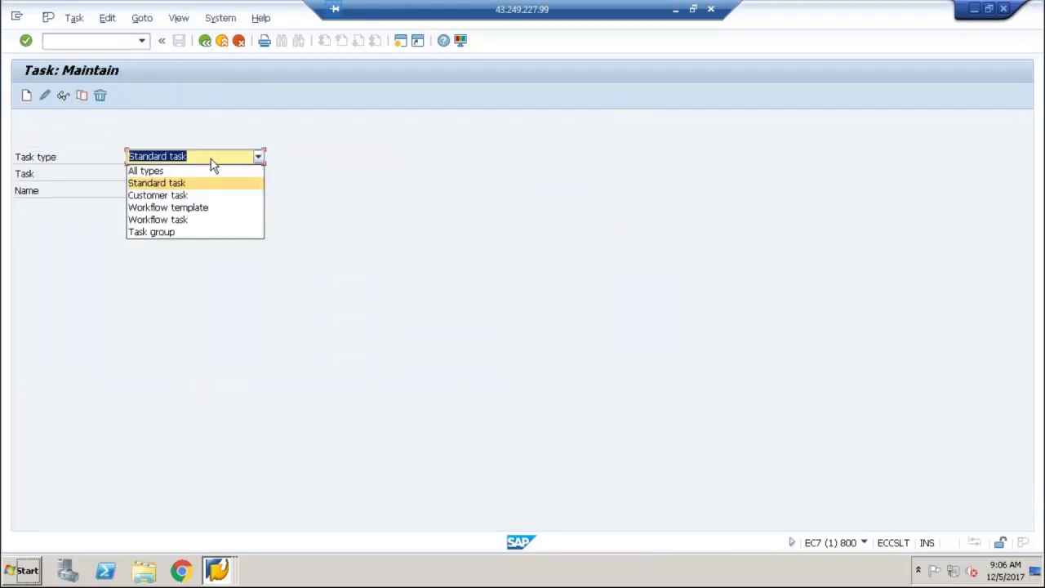
{"action": "left_click", "coordinate": [204, 208]}
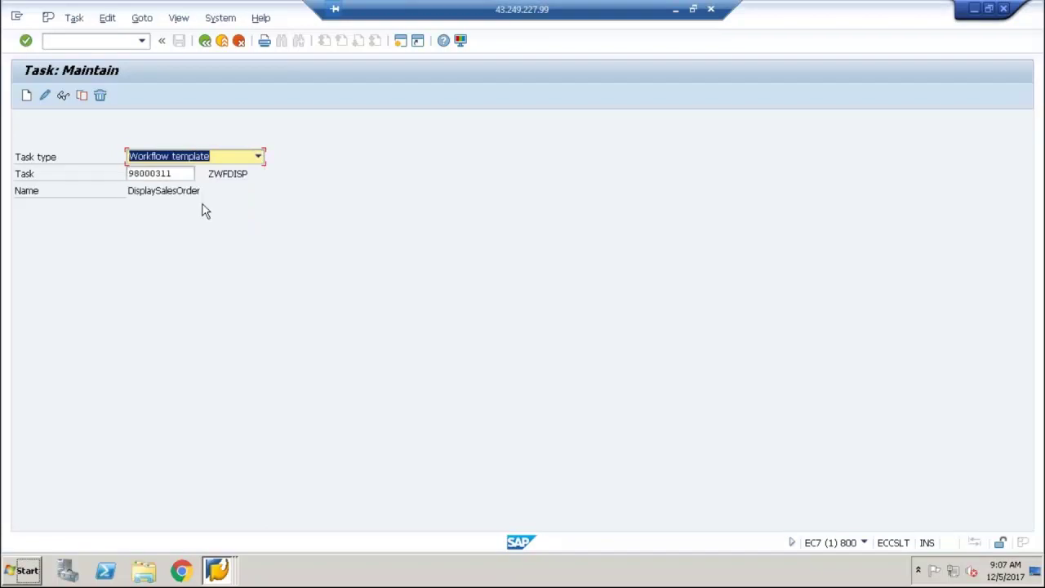
{"action": "key", "text": "Tab"}
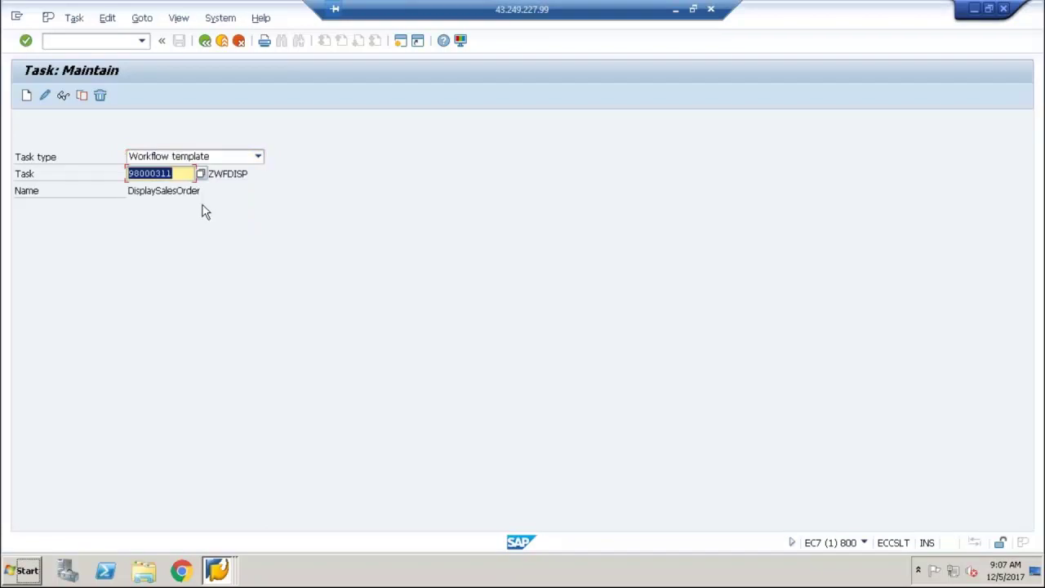
{"action": "type", "text": "z"}
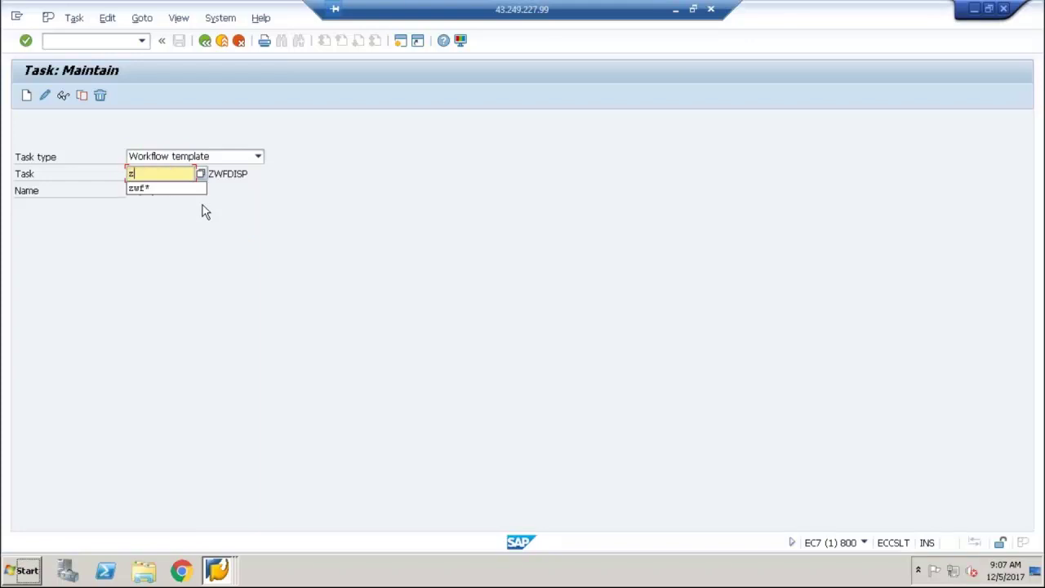
{"action": "type", "text": "wf_order"}
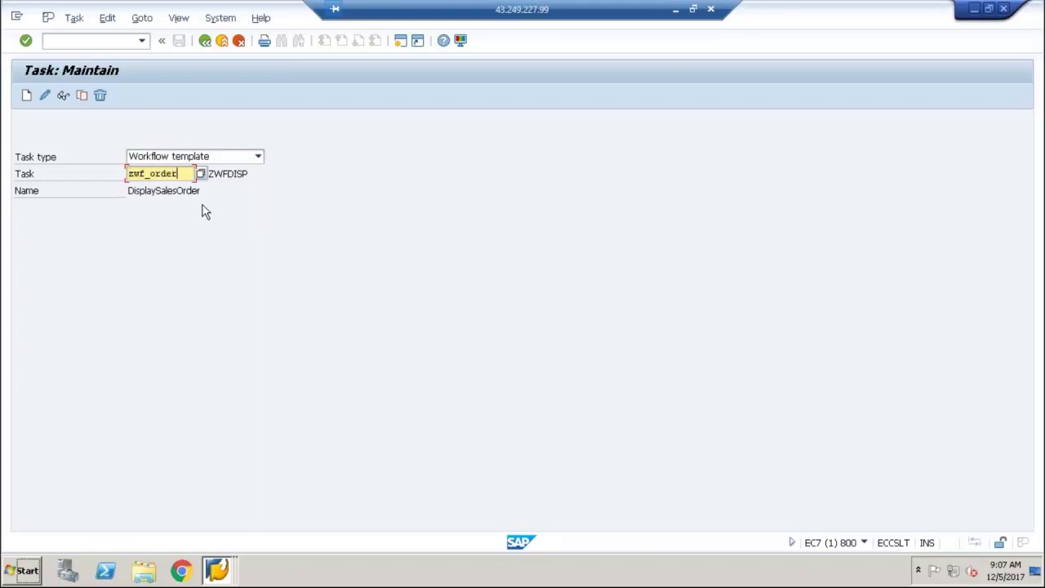
{"action": "key", "text": "Return"}
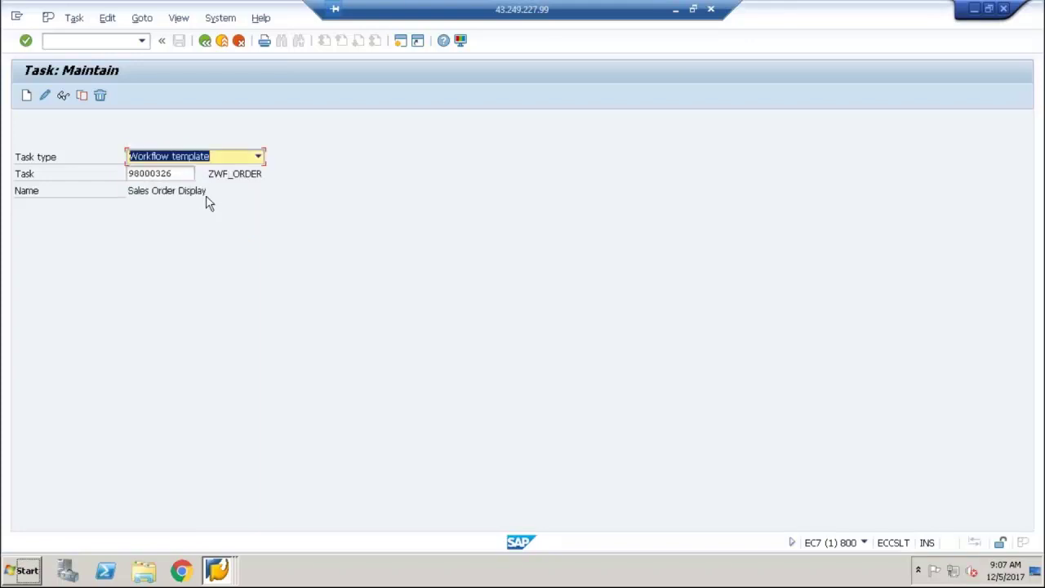
{"action": "left_click", "coordinate": [64, 96]}
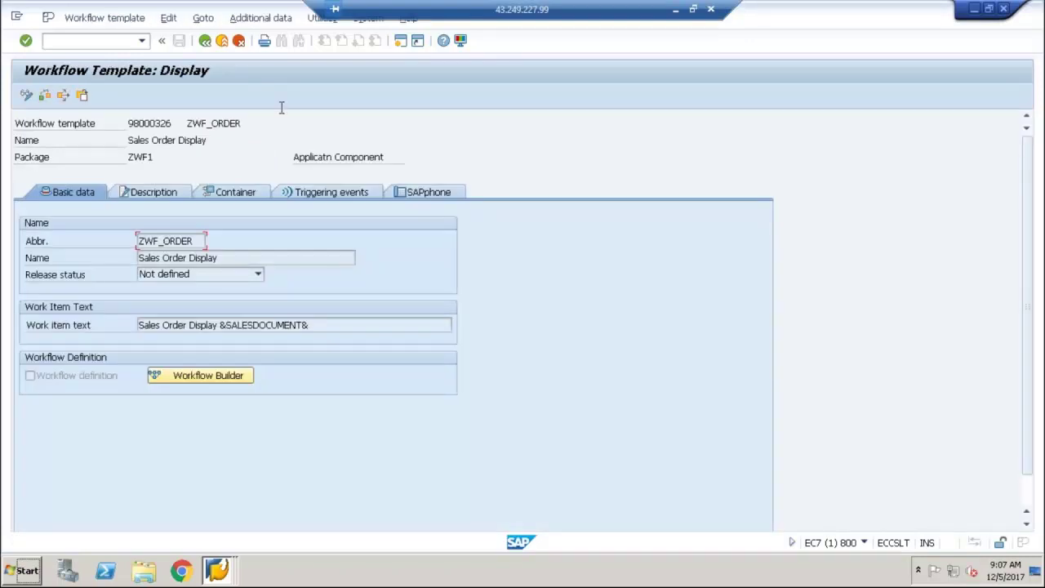
Step: Show triggering events, keep BOR Object Type, and select the ZWF_DEMO01 CREATED event
{"action": "left_click", "coordinate": [347, 198]}
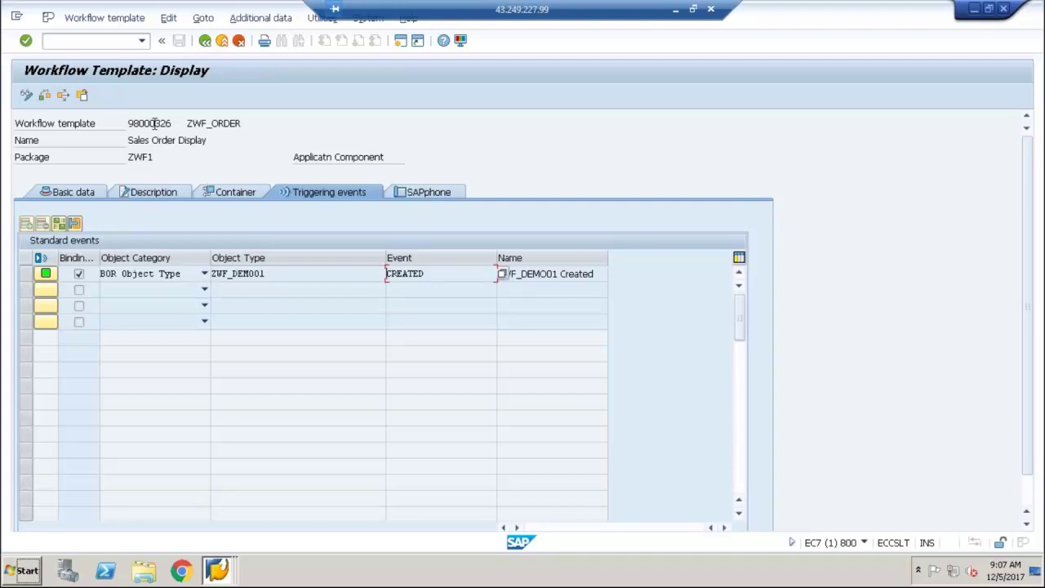
{"action": "left_click", "coordinate": [144, 278]}
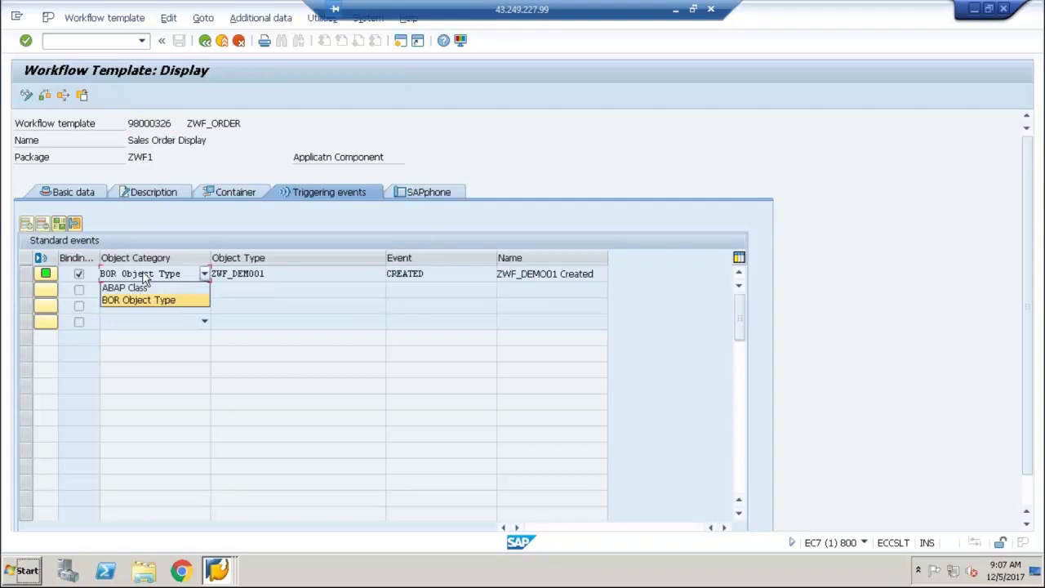
{"action": "left_click", "coordinate": [161, 125]}
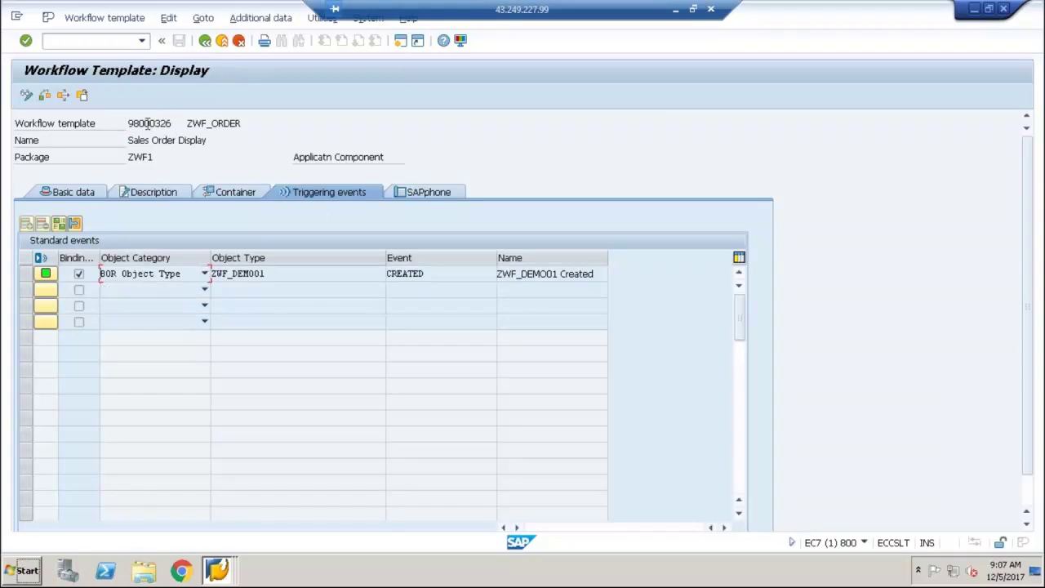
{"action": "left_click", "coordinate": [426, 274]}
{"action": "left_click", "coordinate": [25, 275]}
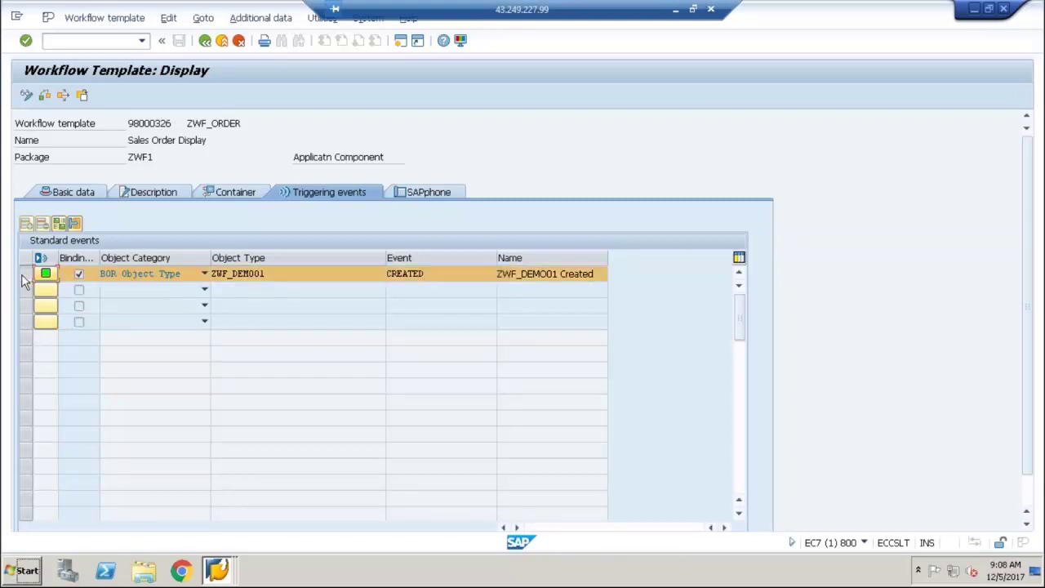
{"action": "left_click", "coordinate": [57, 223]}
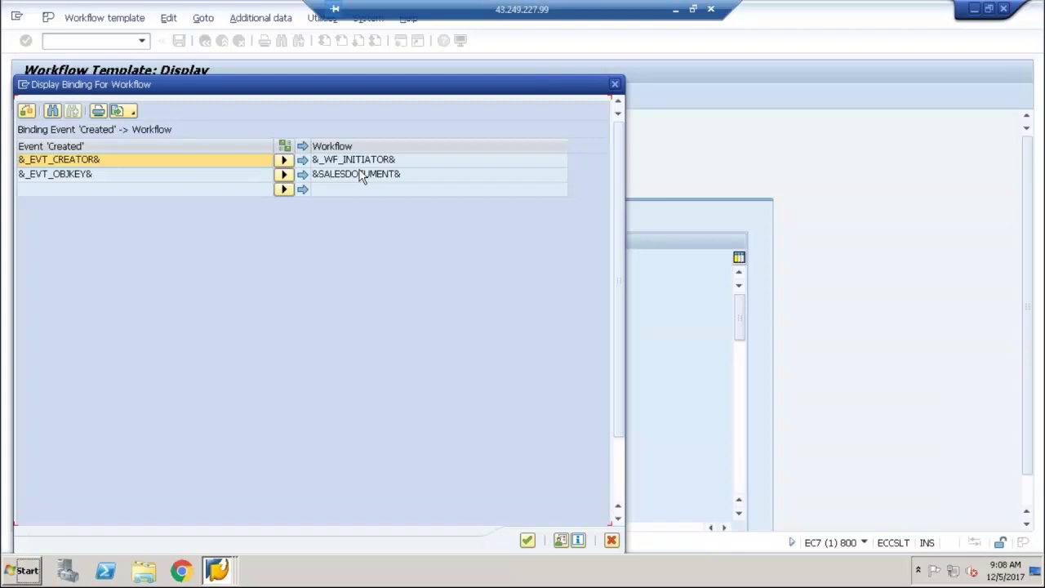
{"action": "left_click", "coordinate": [105, 177]}
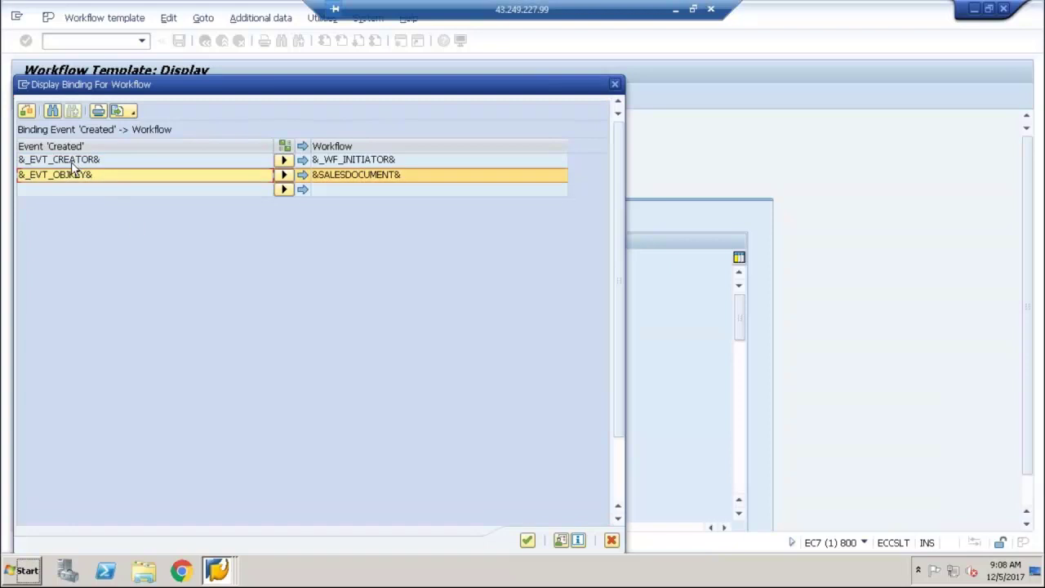
{"action": "left_click", "coordinate": [71, 162]}
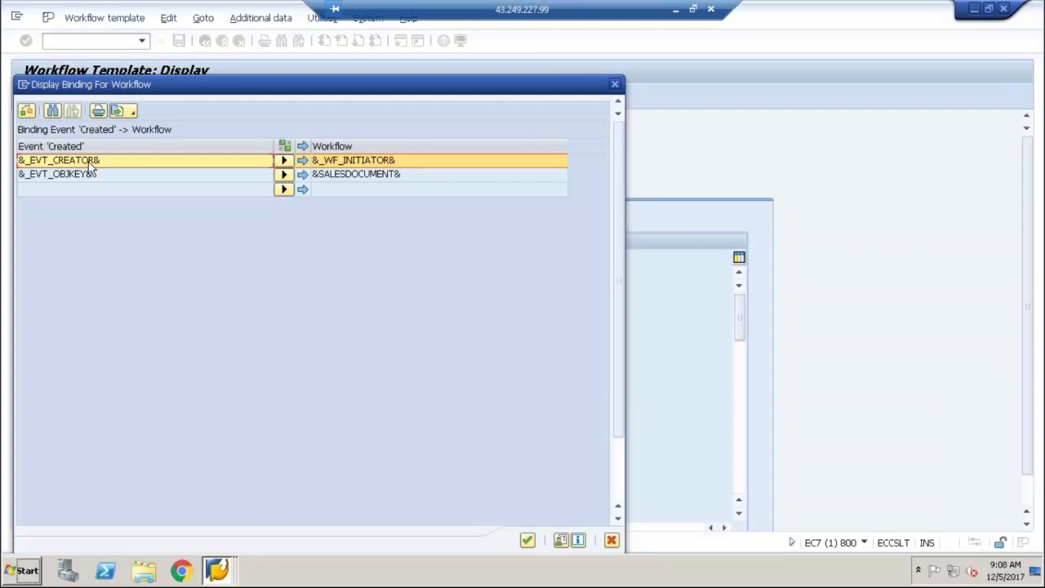
{"action": "left_click", "coordinate": [384, 163]}
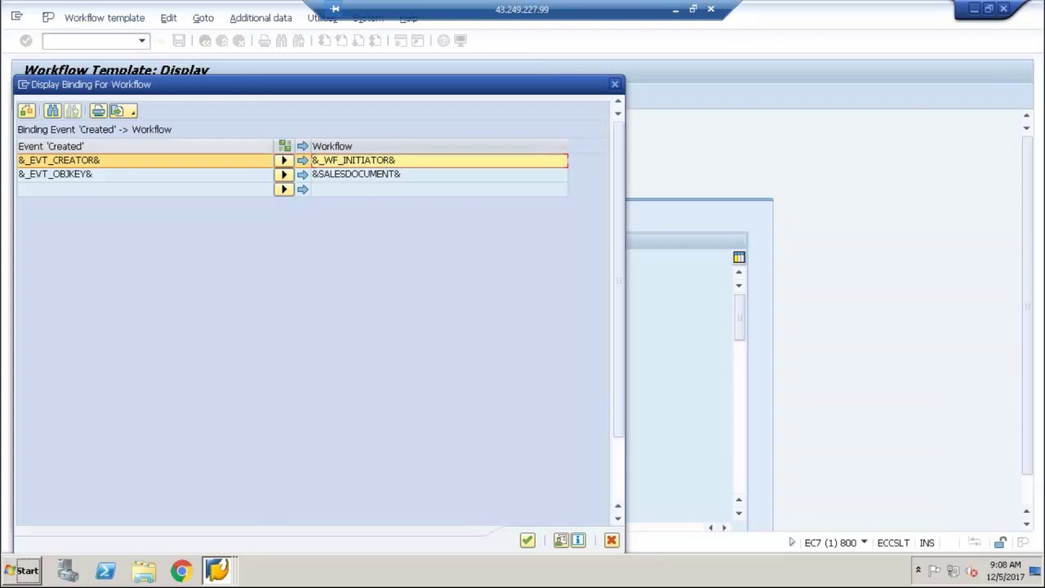
{"action": "left_click", "coordinate": [119, 177]}
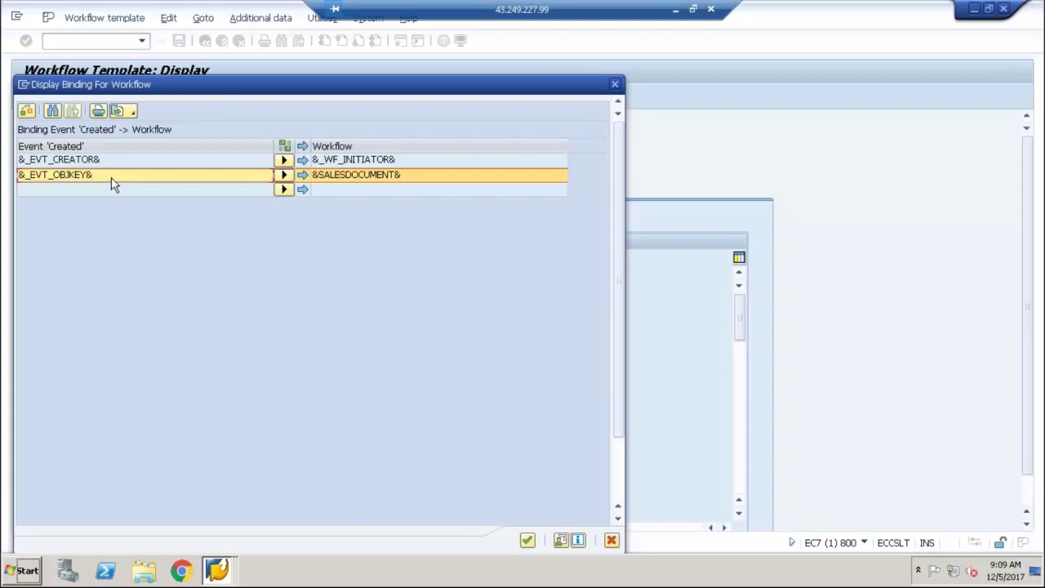
{"action": "left_click", "coordinate": [355, 179]}
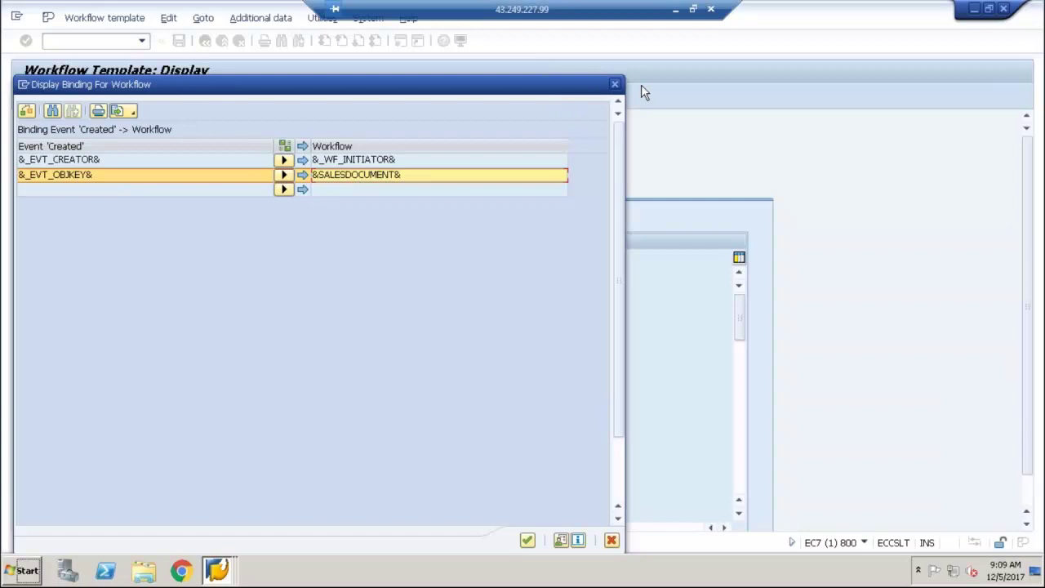
{"action": "left_click", "coordinate": [615, 84]}
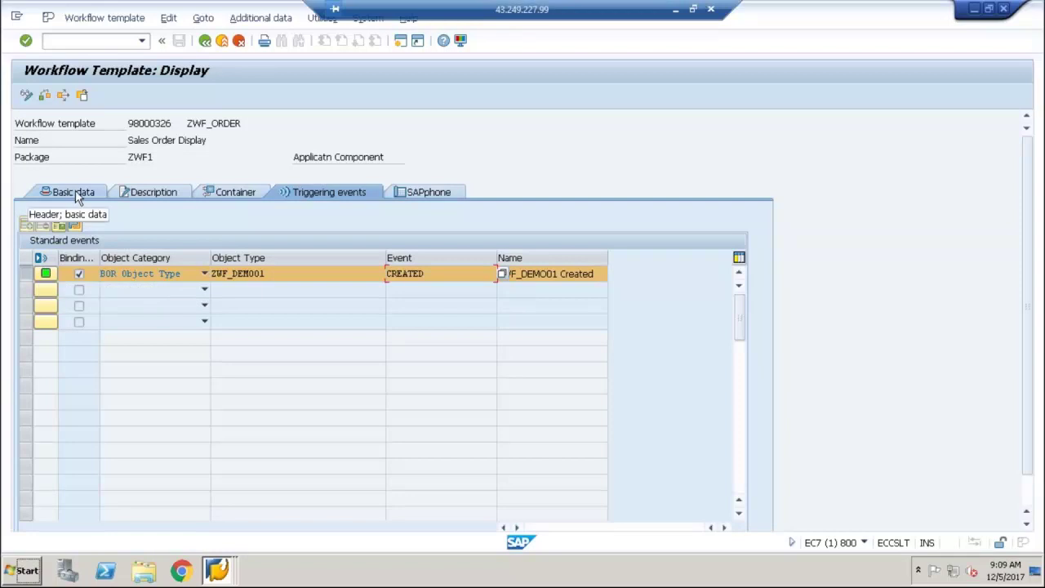
Step: Review the SalesDocument element in the template's container, then return to Basic data
{"action": "left_click", "coordinate": [230, 196]}
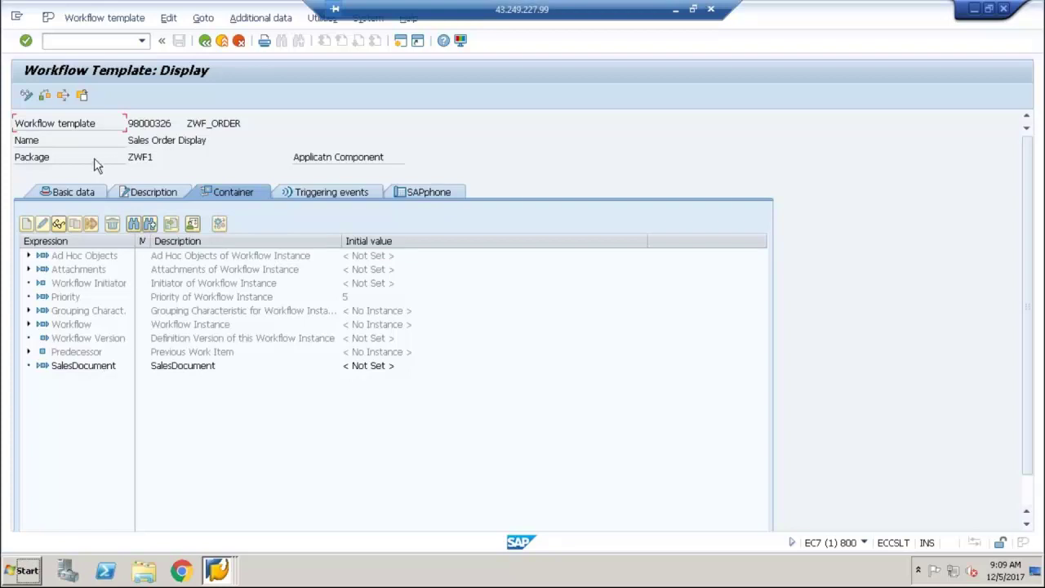
{"action": "left_click", "coordinate": [90, 366]}
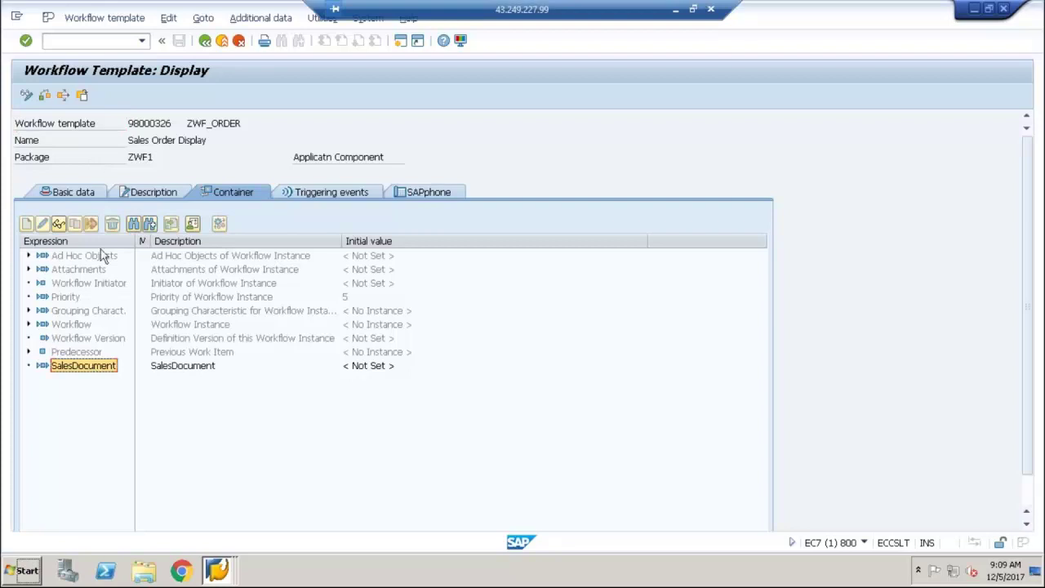
{"action": "left_click", "coordinate": [74, 192]}
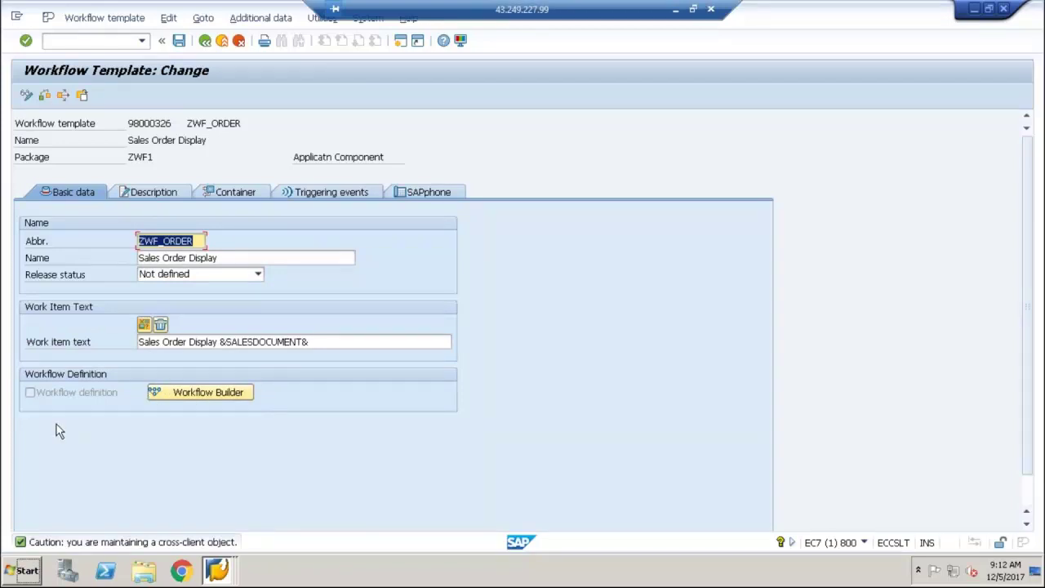
Step: Launch the Workflow Builder for template ZWF_ORDER from its Basic data
{"action": "left_click", "coordinate": [187, 396]}
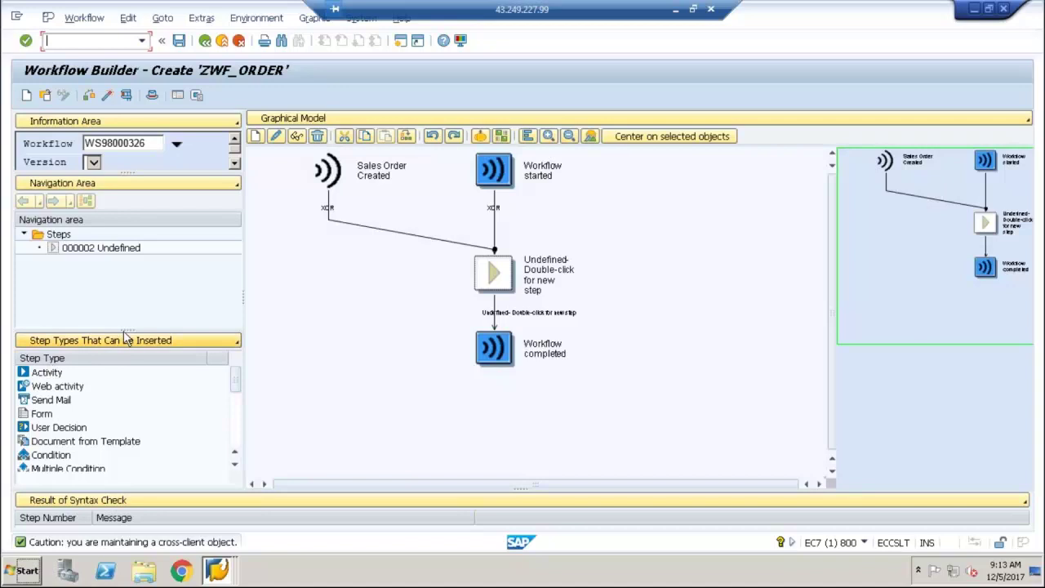
Step: Widen the Step Types That Can Be Inserted panel, scroll it, and select Activity
{"action": "left_click_drag", "start_coordinate": [125, 291], "coordinate": [124, 283]}
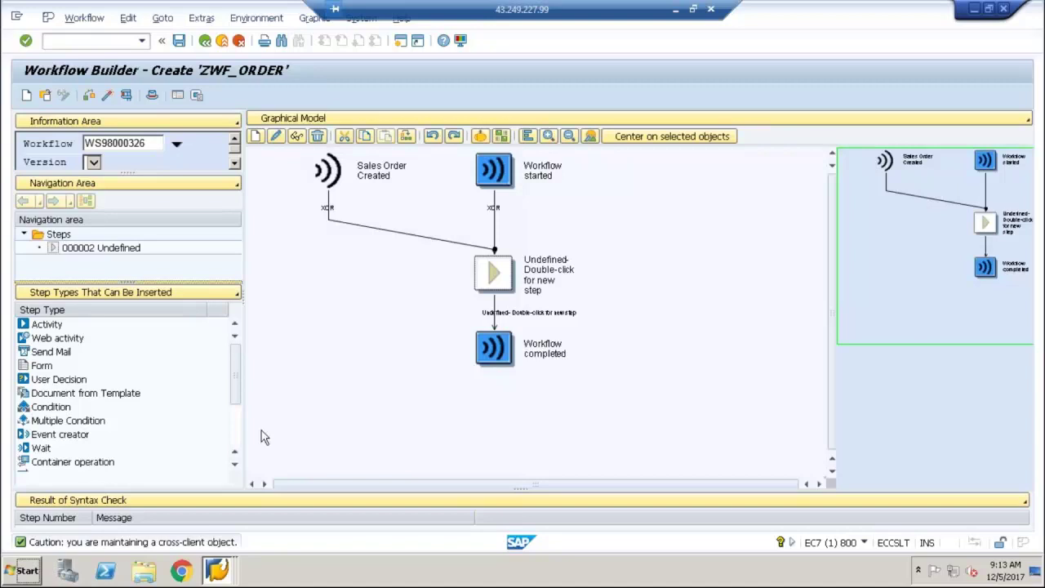
{"action": "left_click", "coordinate": [236, 433]}
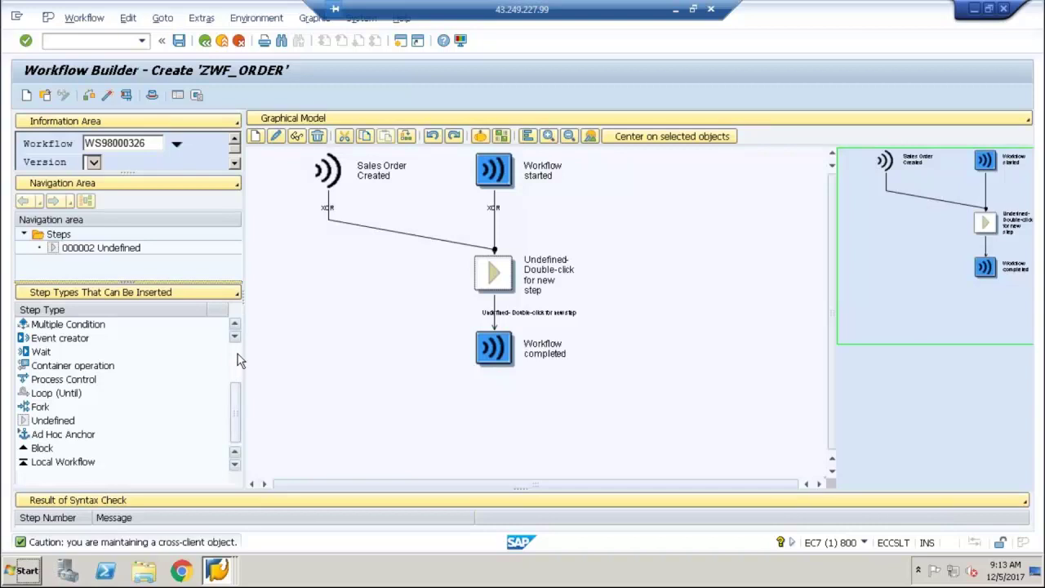
{"action": "scroll", "coordinate": [238, 353], "scroll_direction": "up", "scroll_amount": 3}
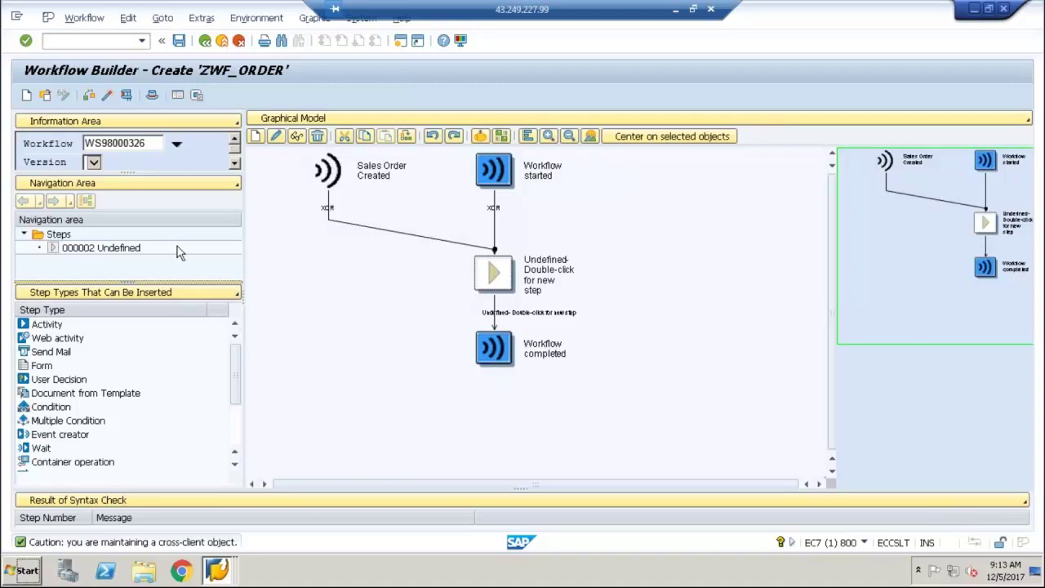
{"action": "left_click", "coordinate": [58, 328]}
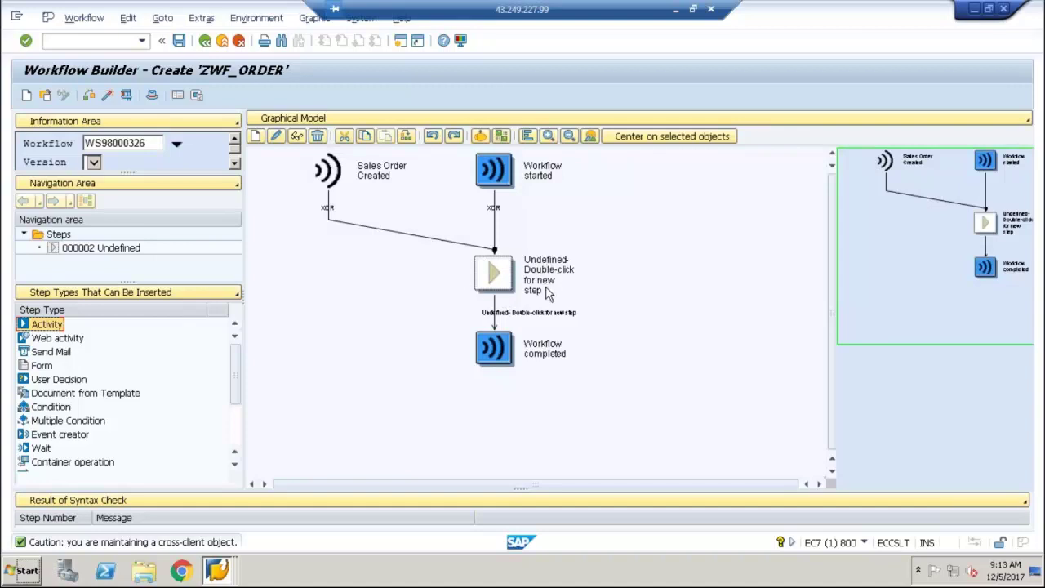
Step: Create an Activity step (000004) in place of the Undefined step
{"action": "right_click", "coordinate": [496, 287]}
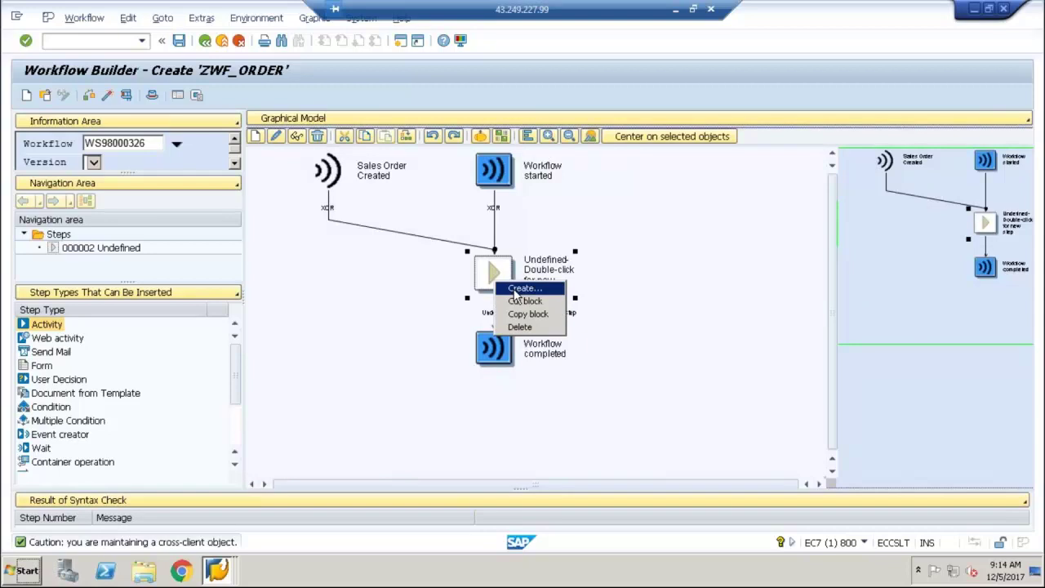
{"action": "left_click", "coordinate": [515, 291]}
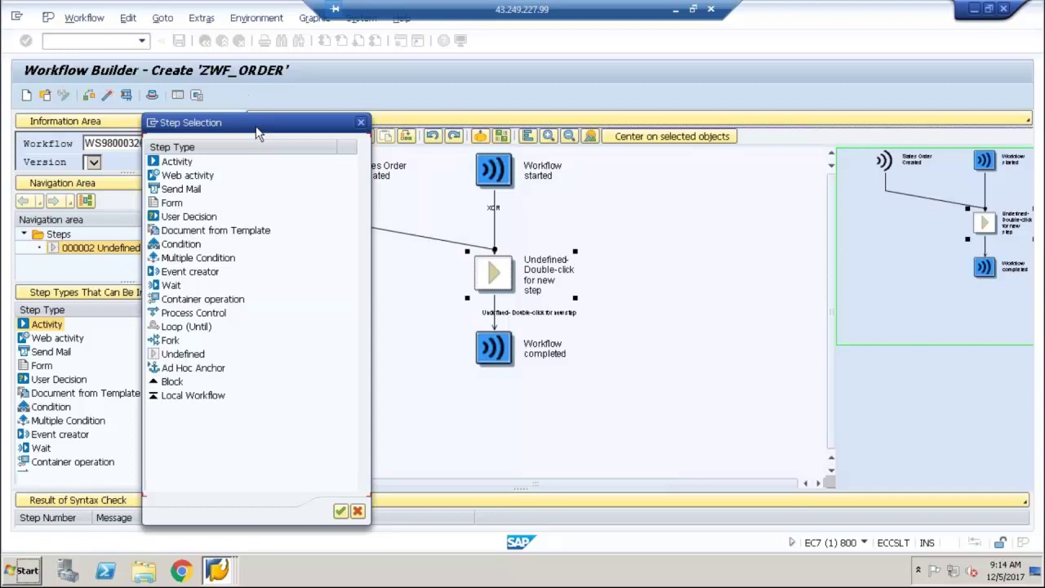
{"action": "left_click_drag", "start_coordinate": [266, 123], "coordinate": [567, 120]}
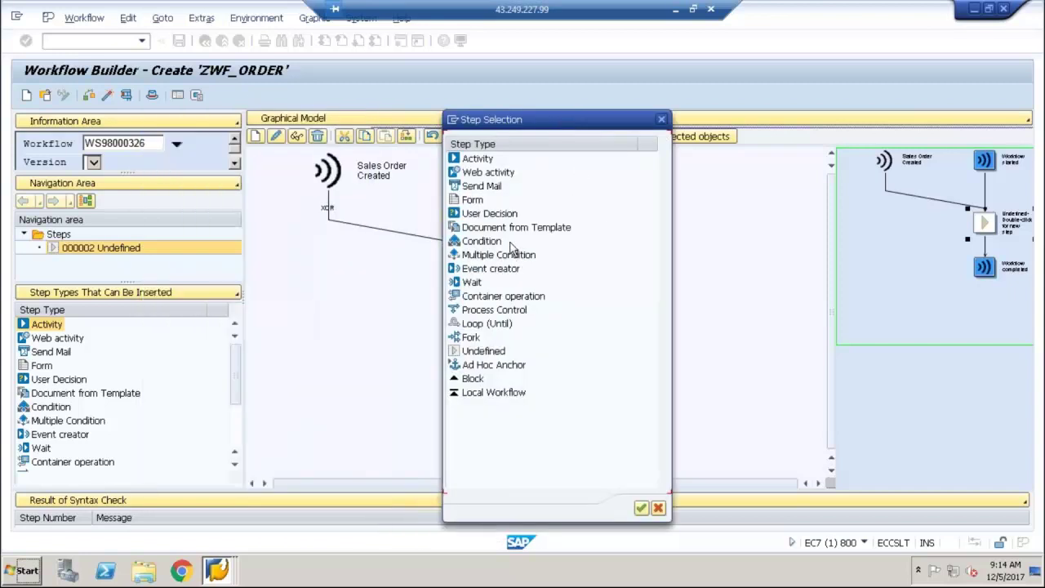
{"action": "left_click", "coordinate": [483, 163]}
{"action": "double_click", "coordinate": [481, 161]}
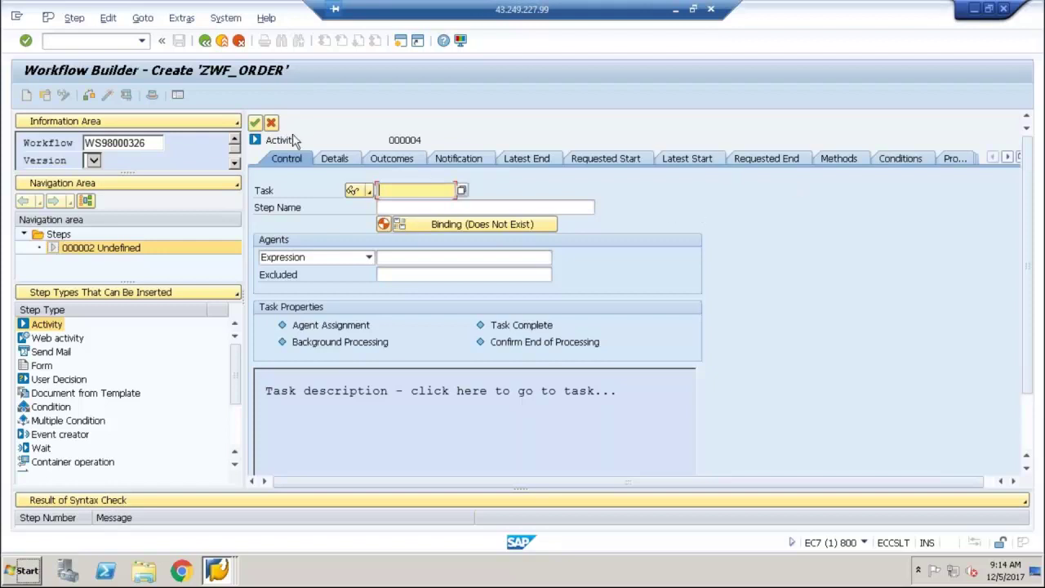
Step: Insert an Activity step in ZWF_ORDER and open value help for its Task field
{"action": "left_click", "coordinate": [275, 194]}
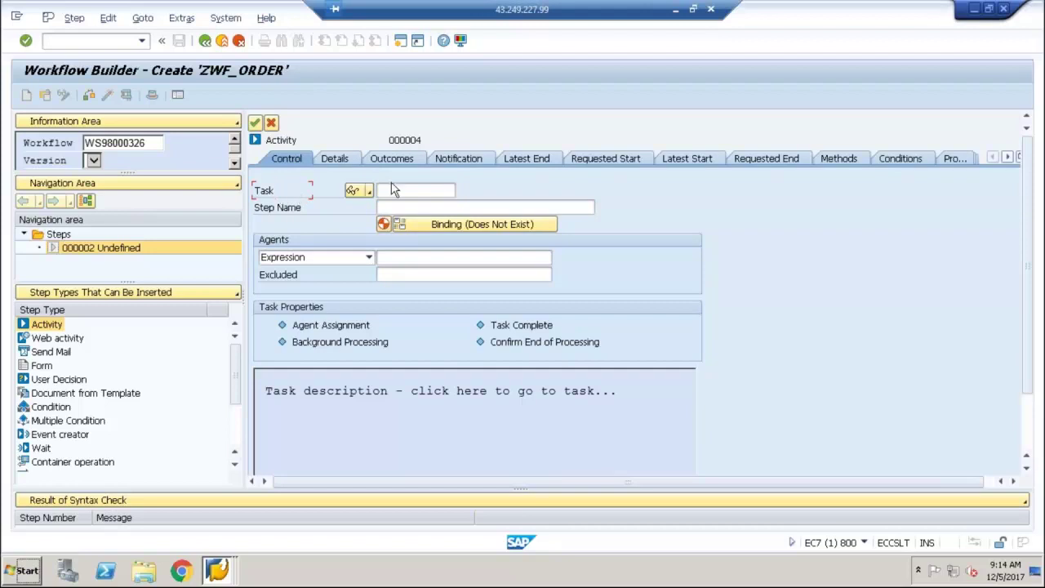
{"action": "left_click", "coordinate": [416, 193]}
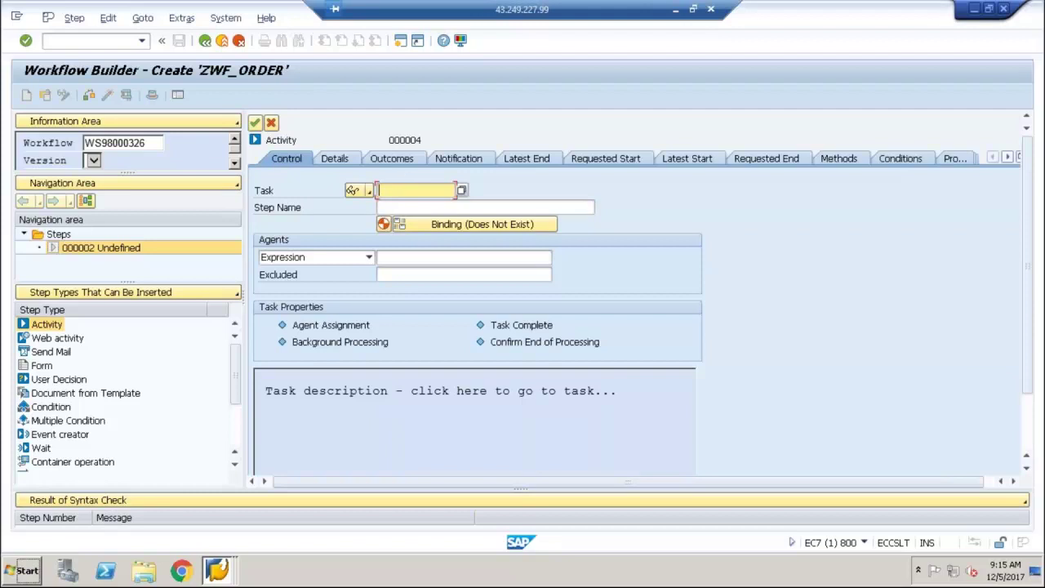
{"action": "left_click", "coordinate": [462, 191]}
Step: Search tasks for BOR object type ZWF_DEMO01 with method DISPLAYORDER
{"action": "left_click", "coordinate": [462, 193]}
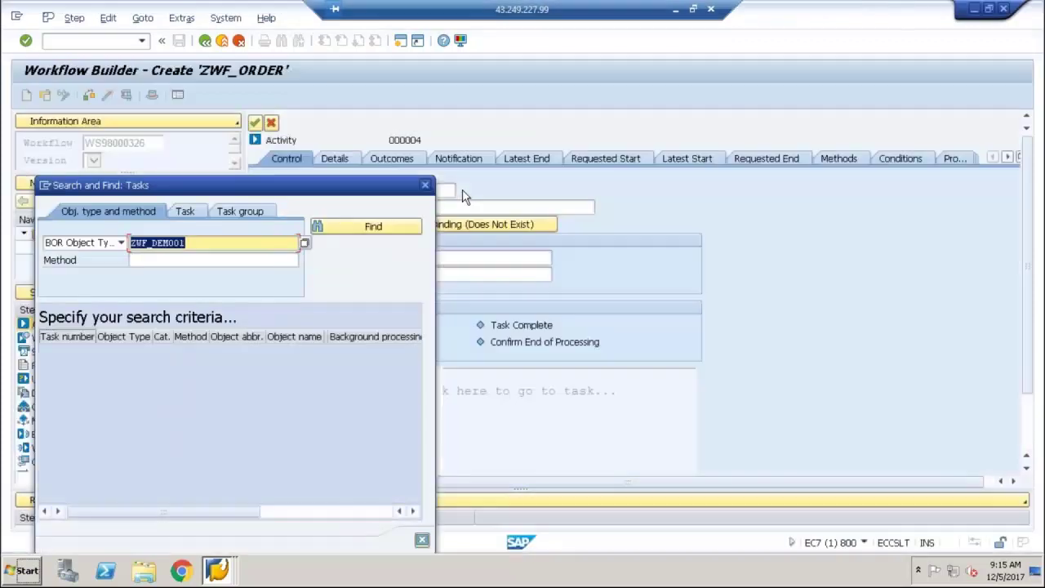
{"action": "left_click", "coordinate": [170, 260]}
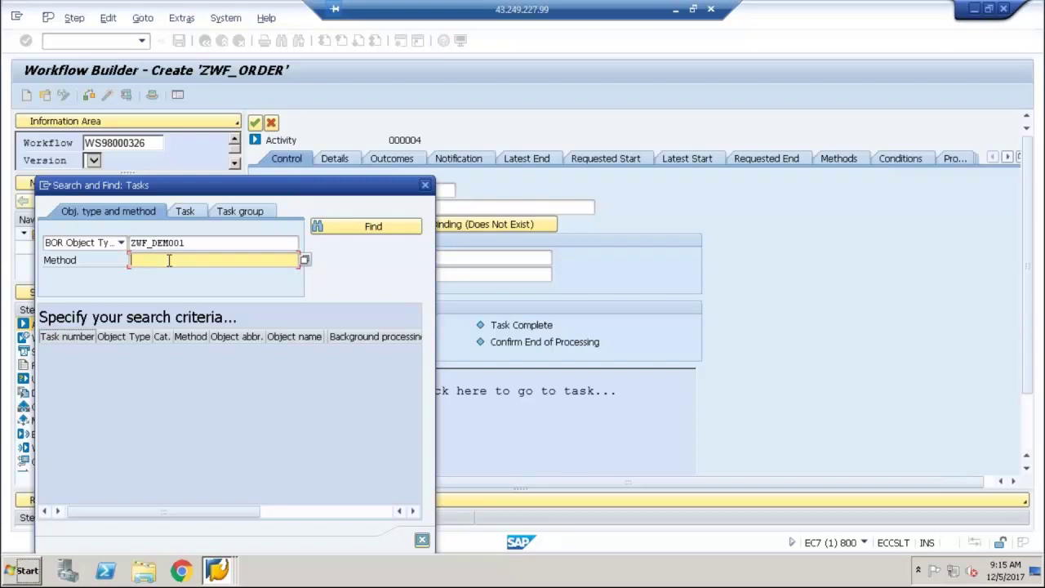
{"action": "type", "text": "D"}
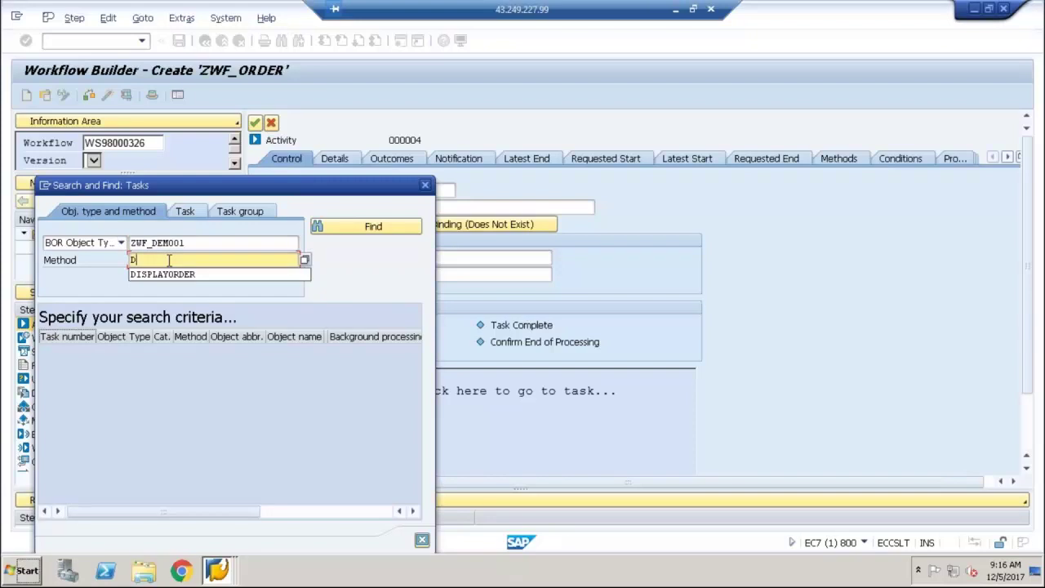
{"action": "key", "text": "Down"}
{"action": "key", "text": "Return"}
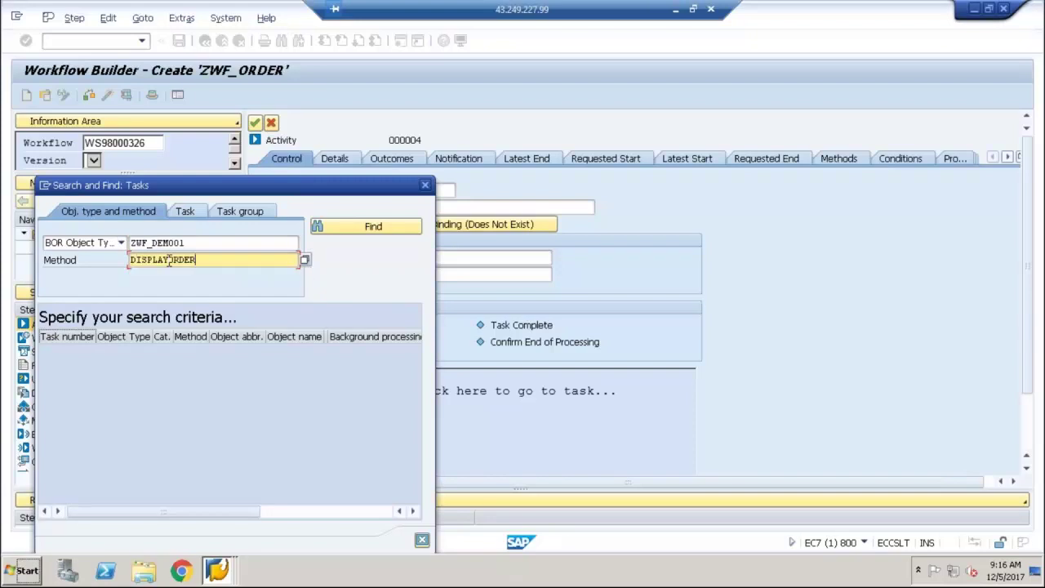
{"action": "left_click", "coordinate": [343, 231]}
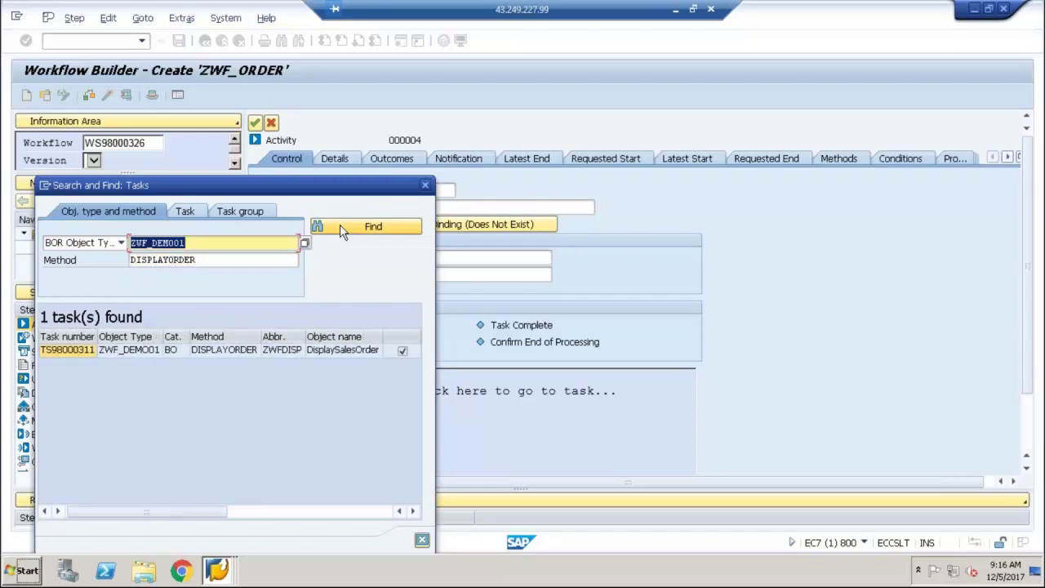
Step: Assign task TS98000311 to the step and decline the proposed container elements and binding
{"action": "double_click", "coordinate": [68, 351]}
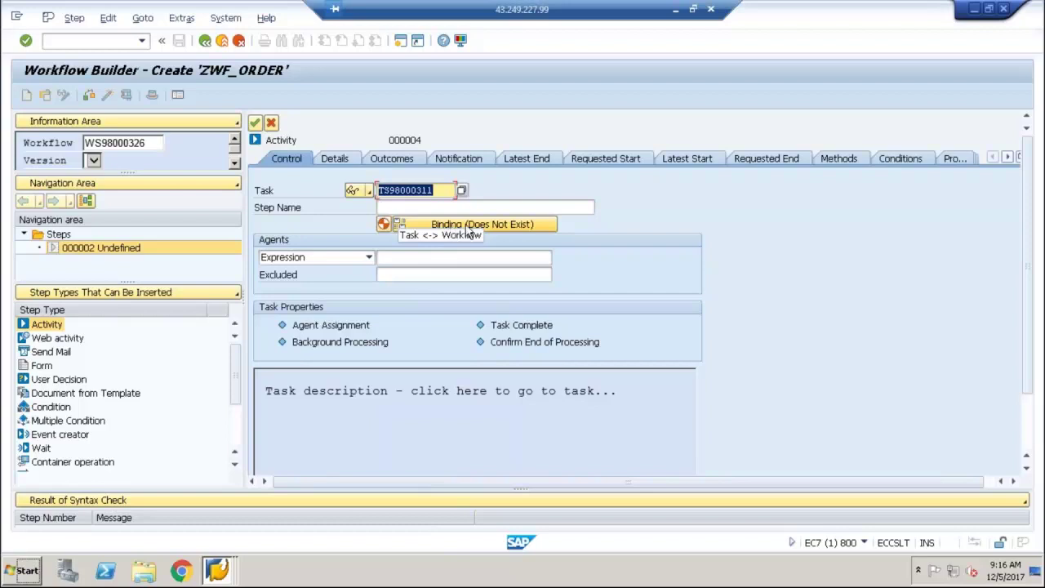
{"action": "left_click", "coordinate": [553, 186]}
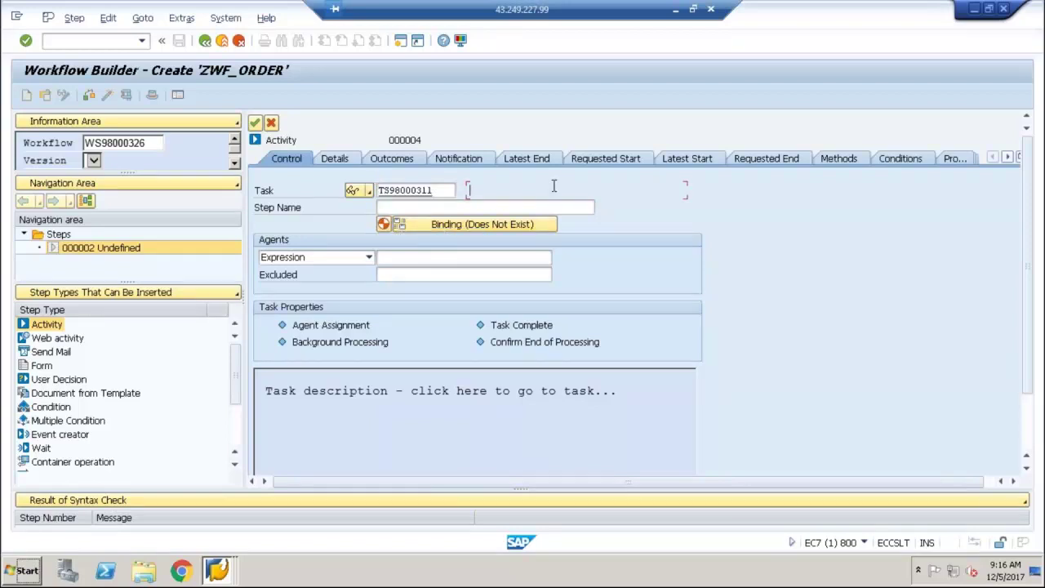
{"action": "key", "text": "Return"}
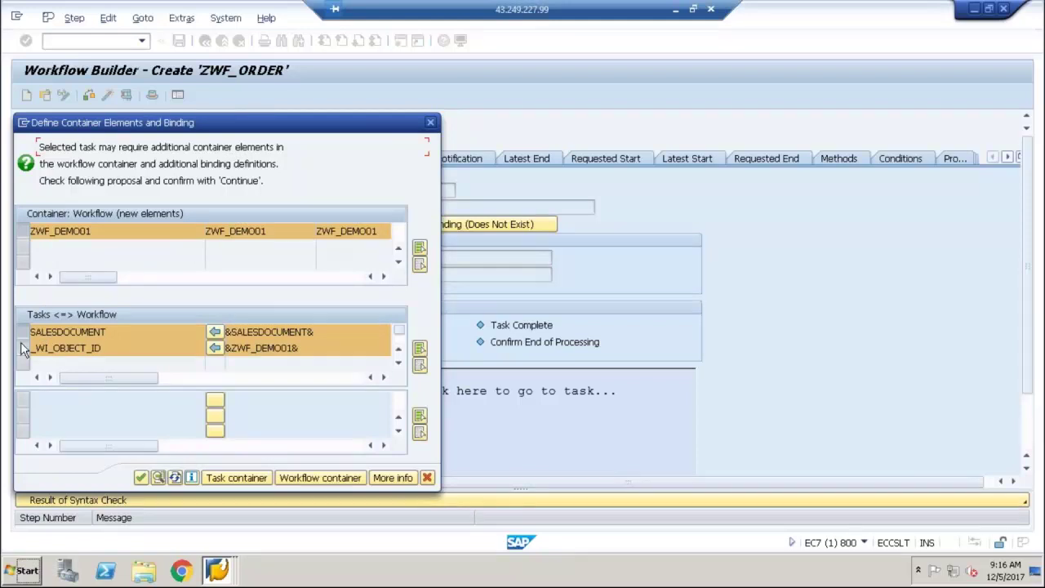
{"action": "left_click", "coordinate": [426, 480]}
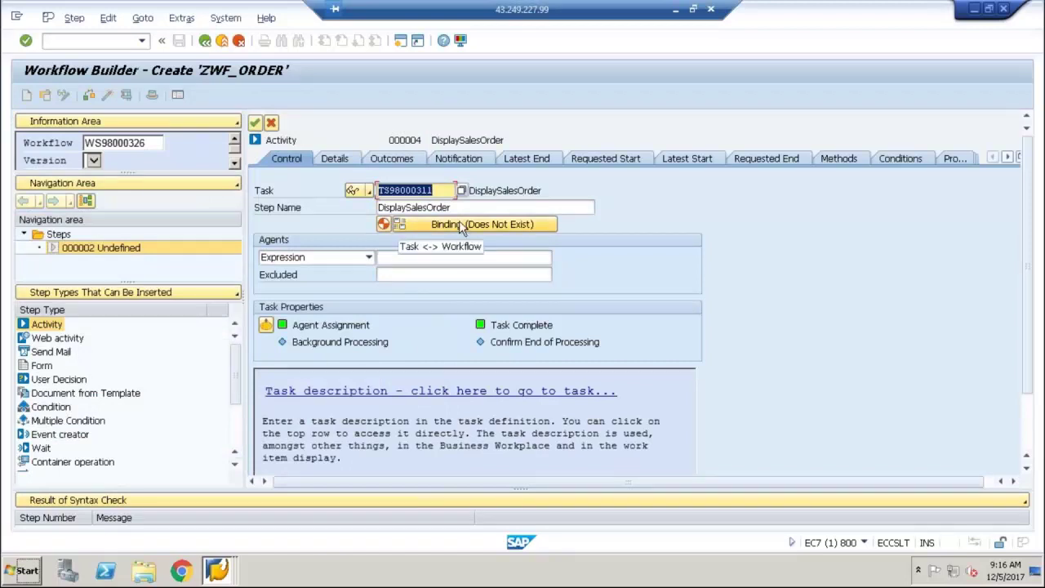
Step: Bind the workflow's SalesDocument element to the step's SalesDocument element and confirm the binding
{"action": "left_click", "coordinate": [459, 223]}
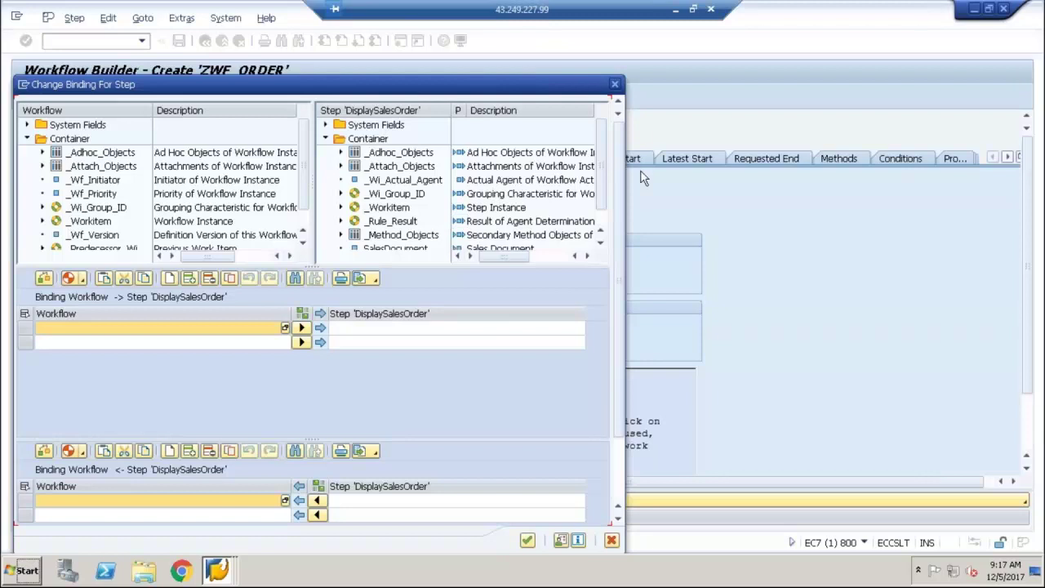
{"action": "scroll", "coordinate": [603, 216], "scroll_direction": "down", "scroll_amount": 1}
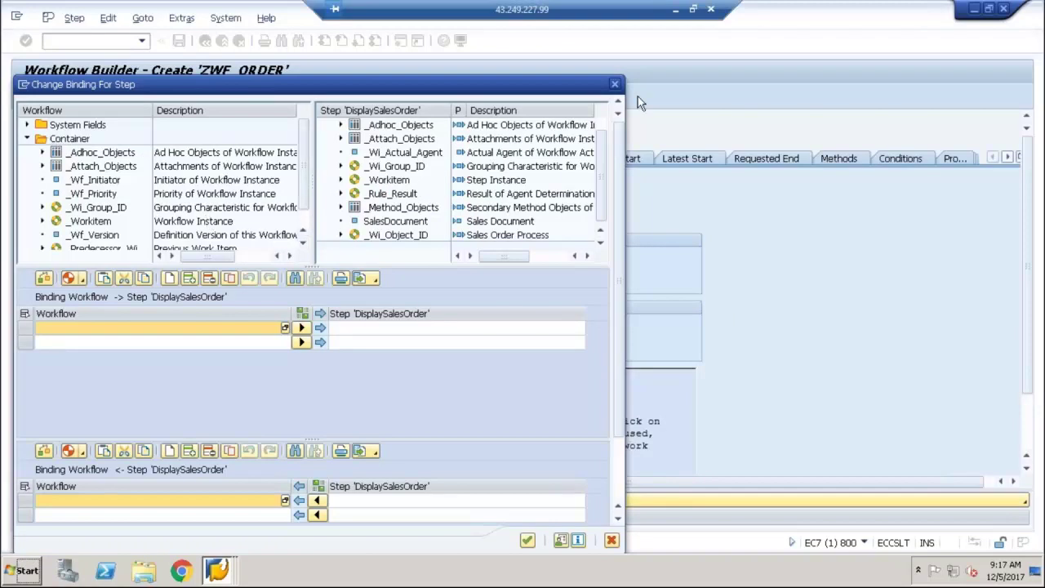
{"action": "scroll", "coordinate": [606, 131], "scroll_direction": "up", "scroll_amount": 1}
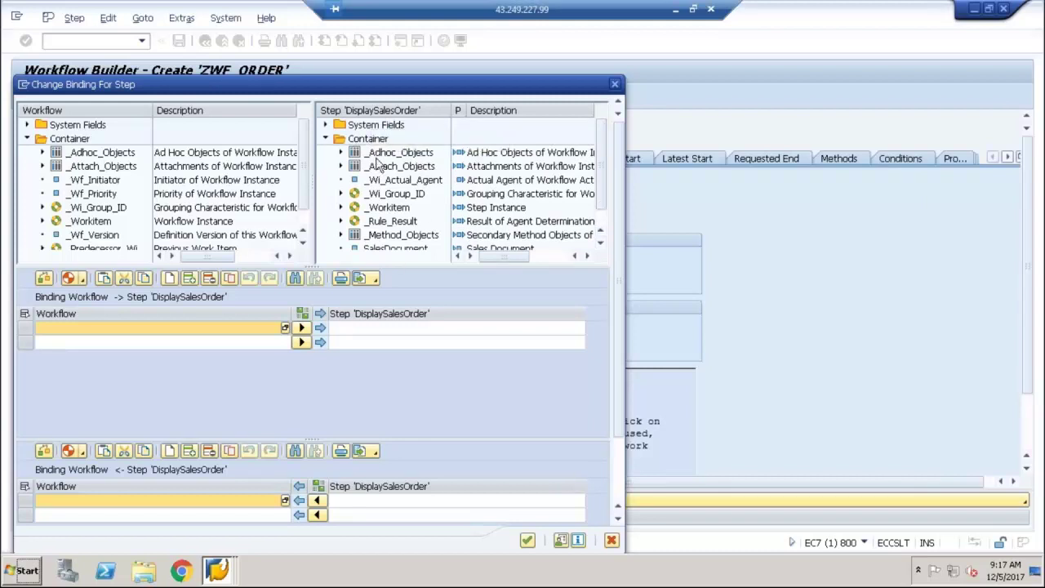
{"action": "scroll", "coordinate": [303, 218], "scroll_direction": "down", "scroll_amount": 1}
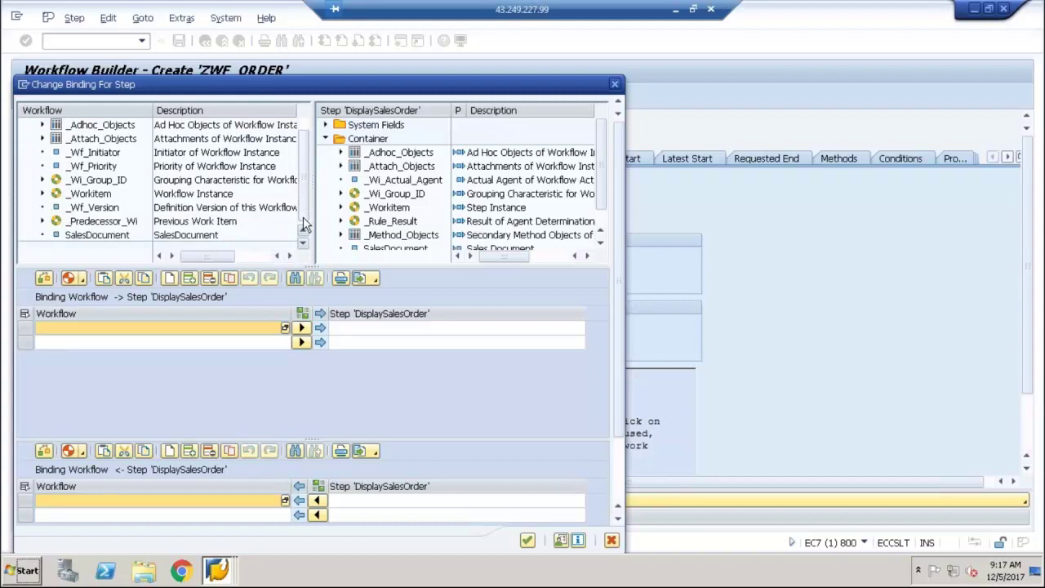
{"action": "left_click", "coordinate": [95, 239]}
{"action": "left_click_drag", "start_coordinate": [95, 244], "coordinate": [114, 329]}
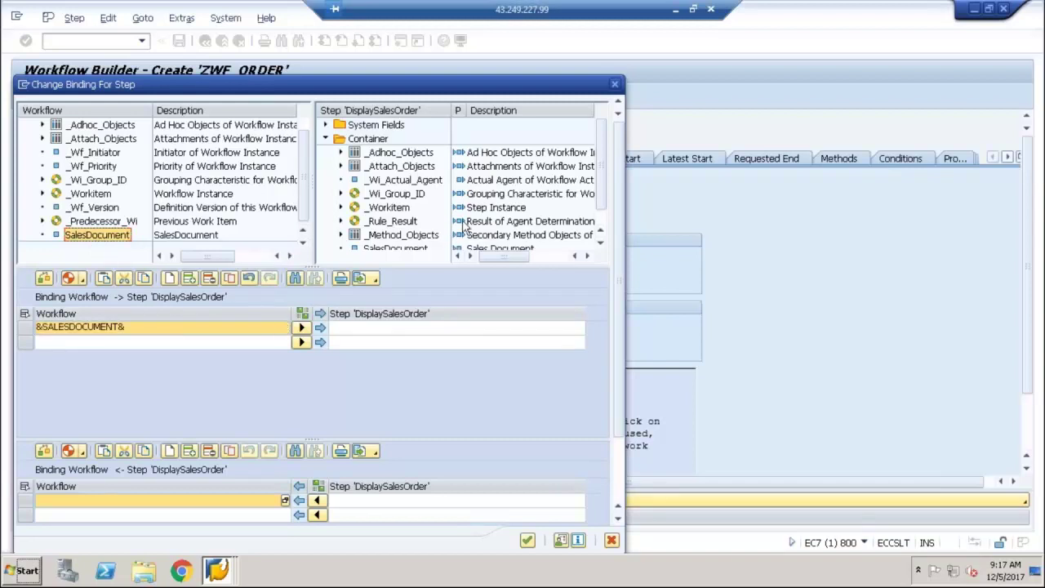
{"action": "scroll", "coordinate": [601, 223], "scroll_direction": "down", "scroll_amount": 1}
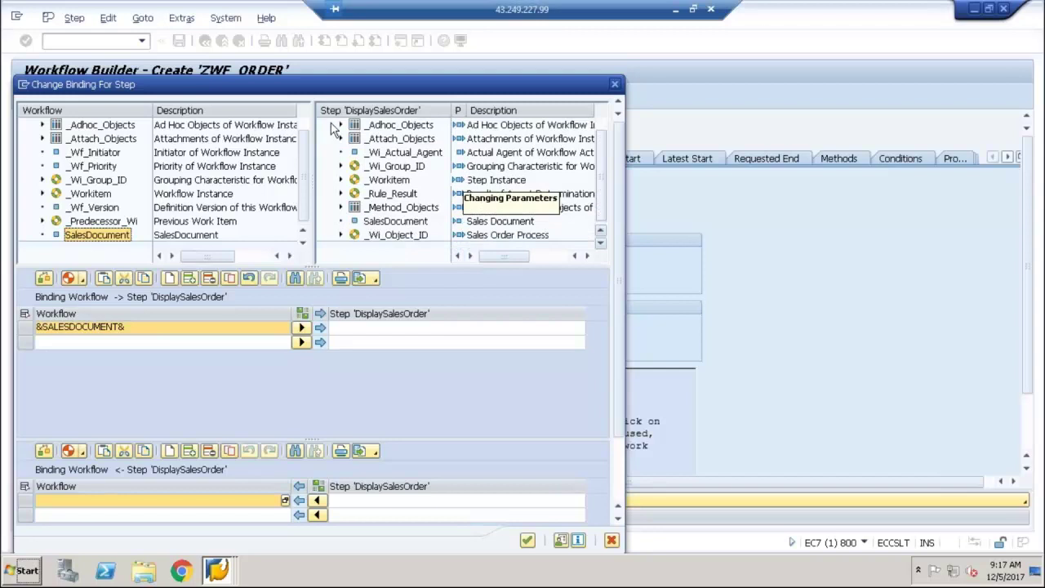
{"action": "left_click", "coordinate": [386, 223]}
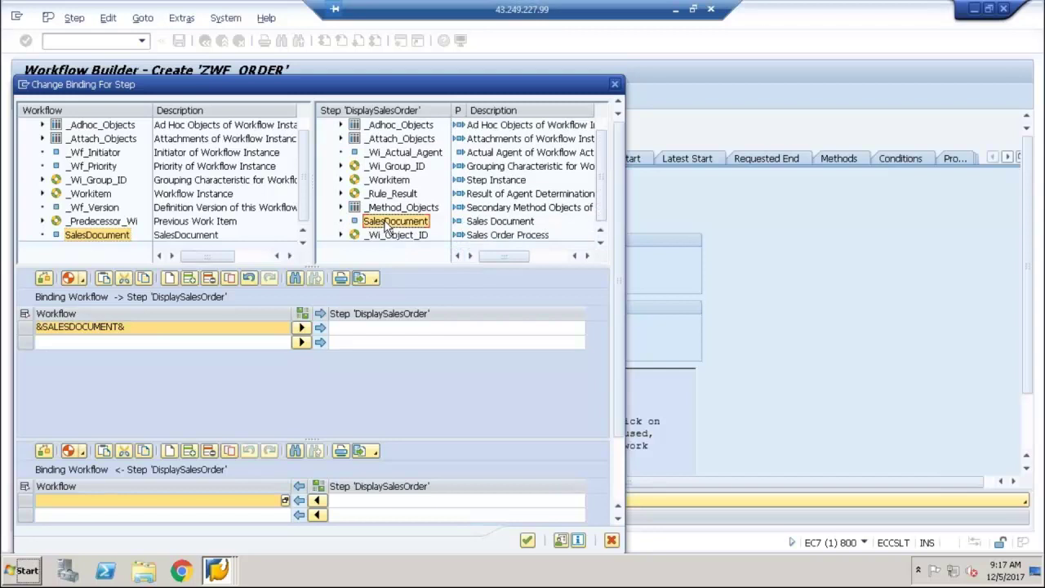
{"action": "left_click_drag", "start_coordinate": [387, 224], "coordinate": [389, 333]}
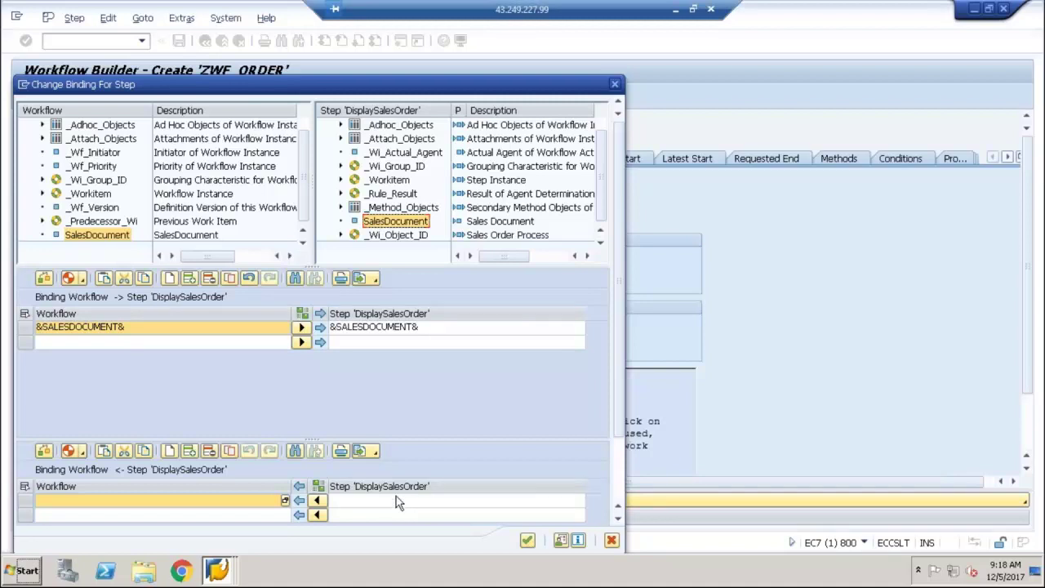
{"action": "left_click", "coordinate": [528, 542]}
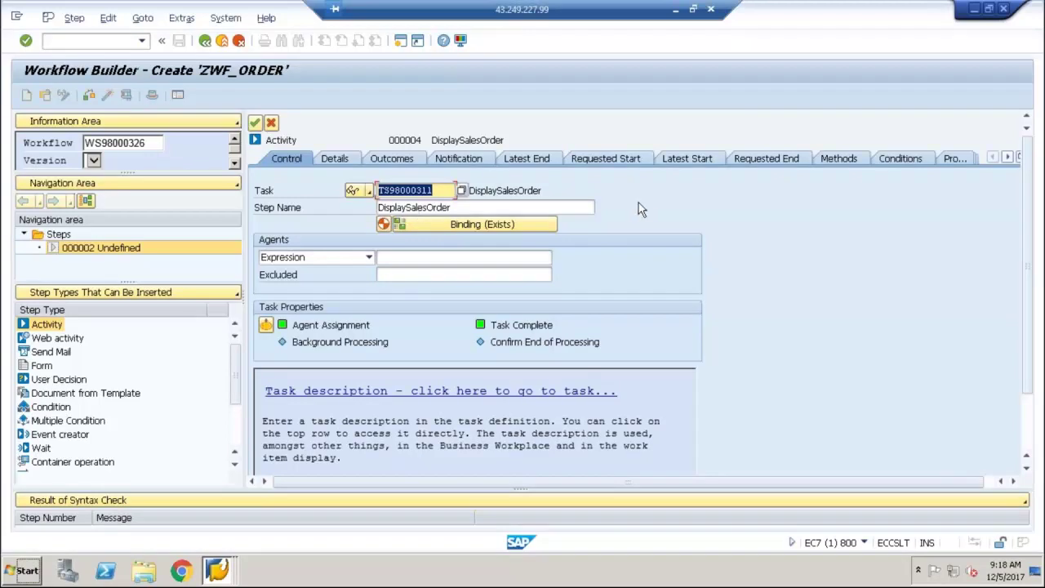
{"action": "left_click", "coordinate": [595, 207]}
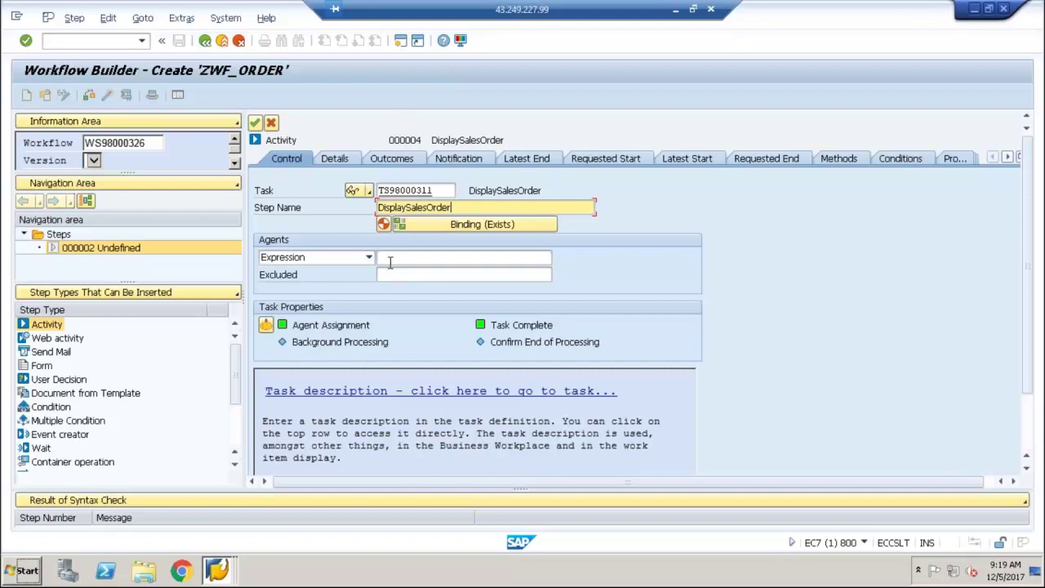
Step: Keep Expression as the agent type and list the container elements available as agent
{"action": "left_click", "coordinate": [345, 259]}
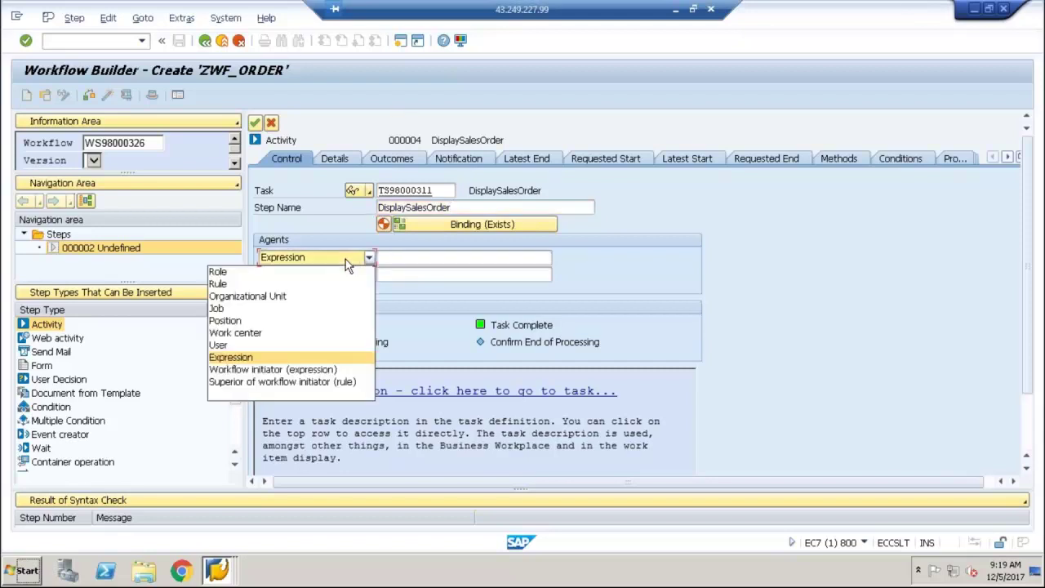
{"action": "left_click", "coordinate": [345, 259]}
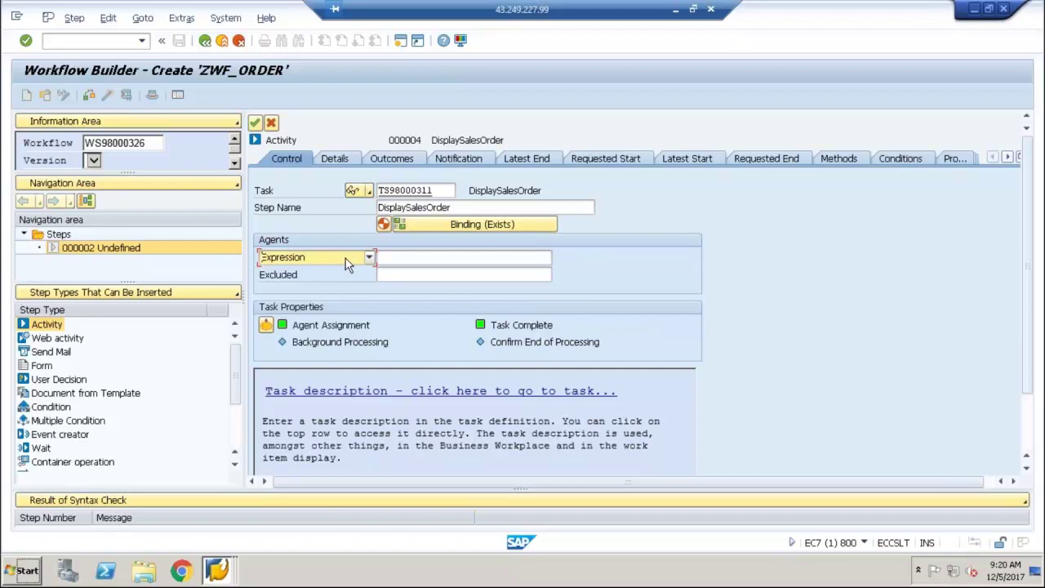
{"action": "left_click", "coordinate": [344, 257]}
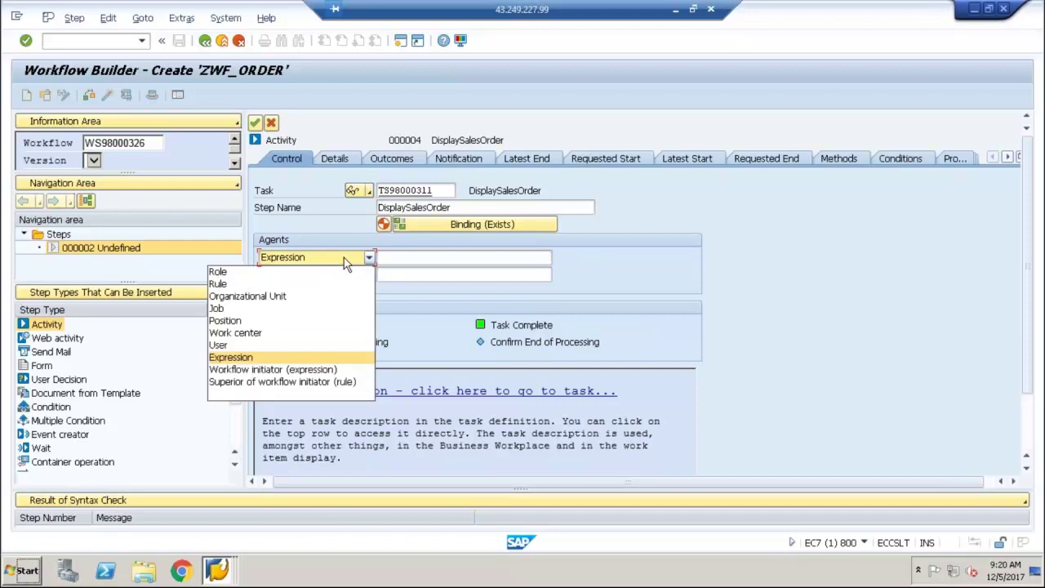
{"action": "left_click", "coordinate": [266, 359]}
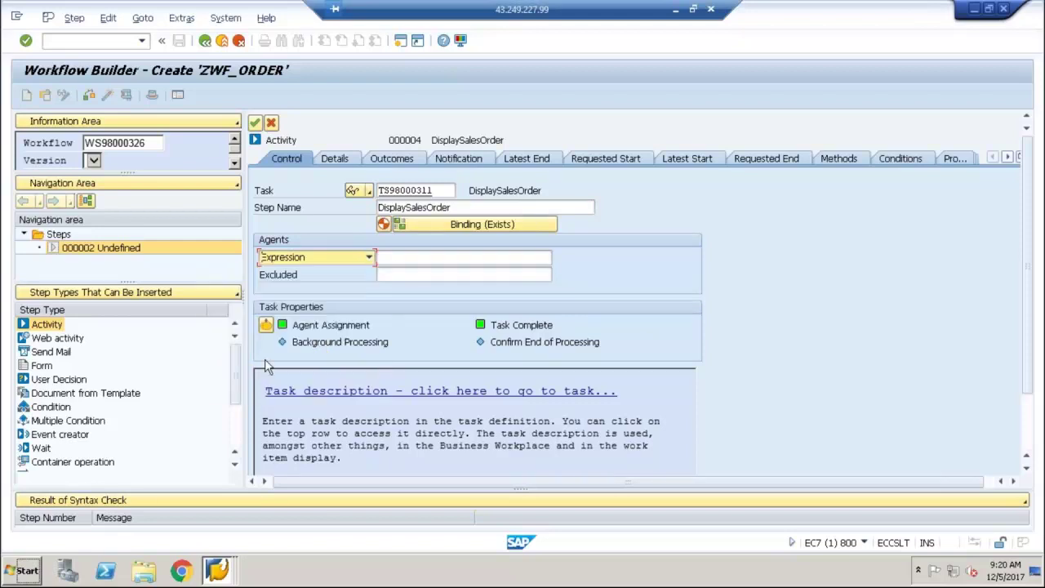
{"action": "left_click", "coordinate": [445, 258]}
{"action": "left_click", "coordinate": [558, 259]}
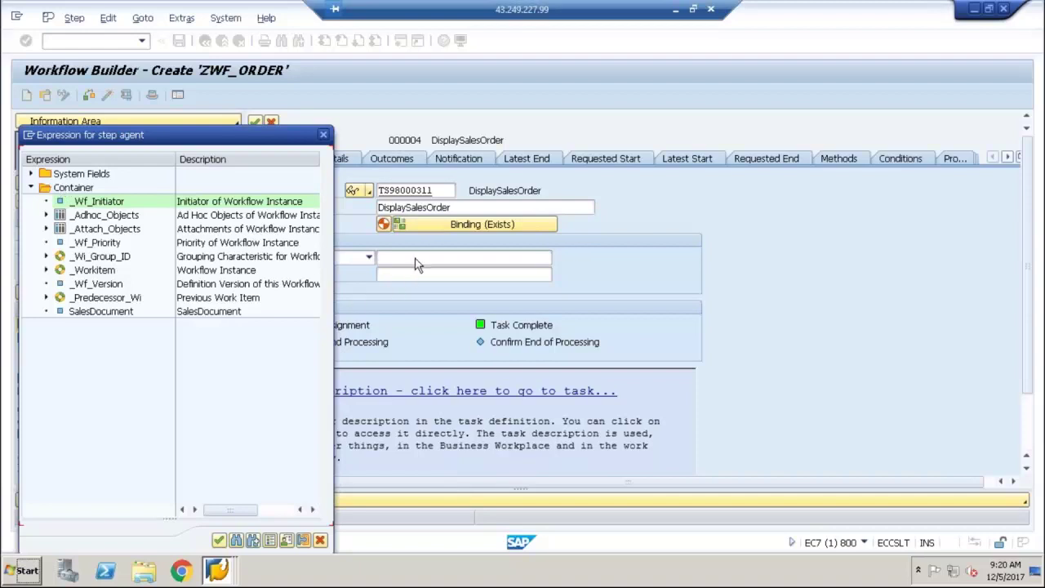
Step: Choose _Wf_Initiator as the step agent, then show the session's system information
{"action": "double_click", "coordinate": [103, 202]}
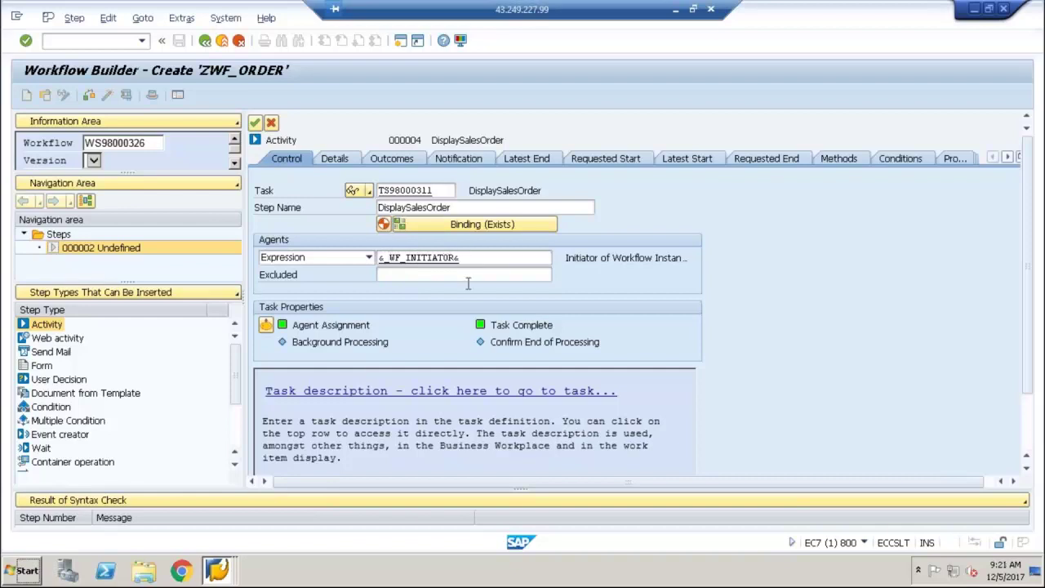
{"action": "left_click", "coordinate": [865, 542]}
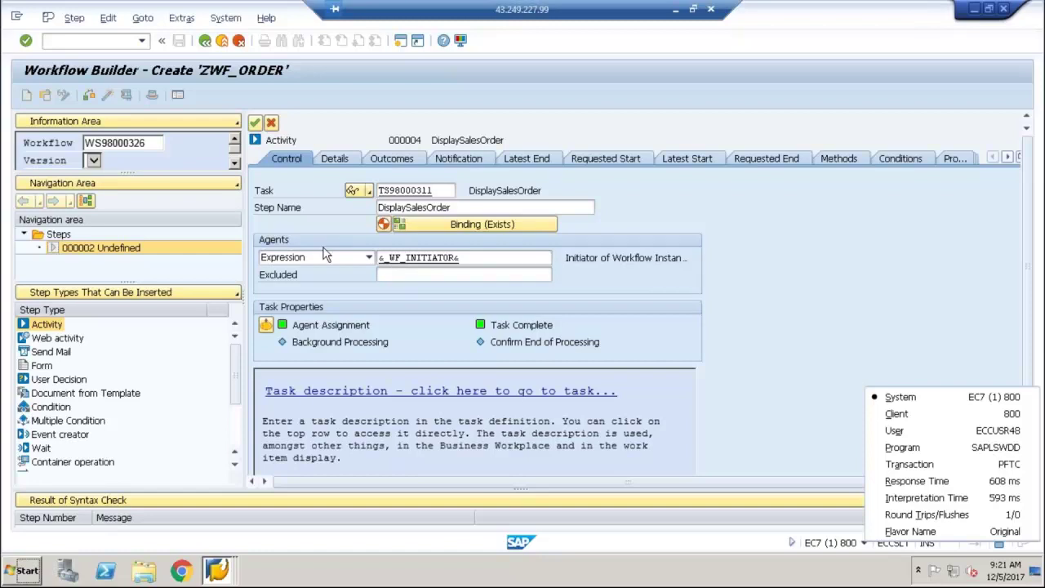
{"action": "left_click", "coordinate": [369, 258]}
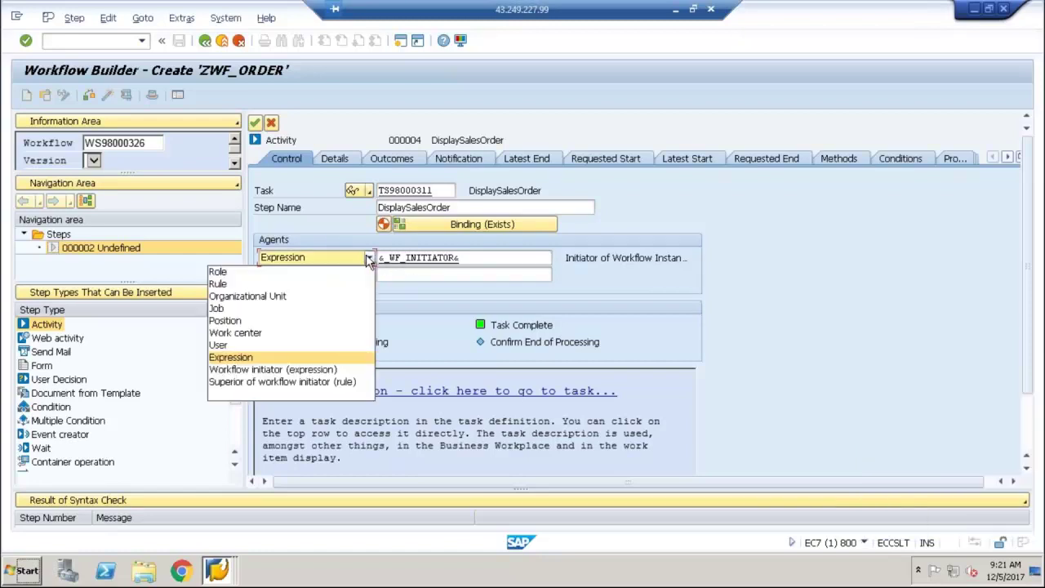
{"action": "left_click", "coordinate": [260, 372]}
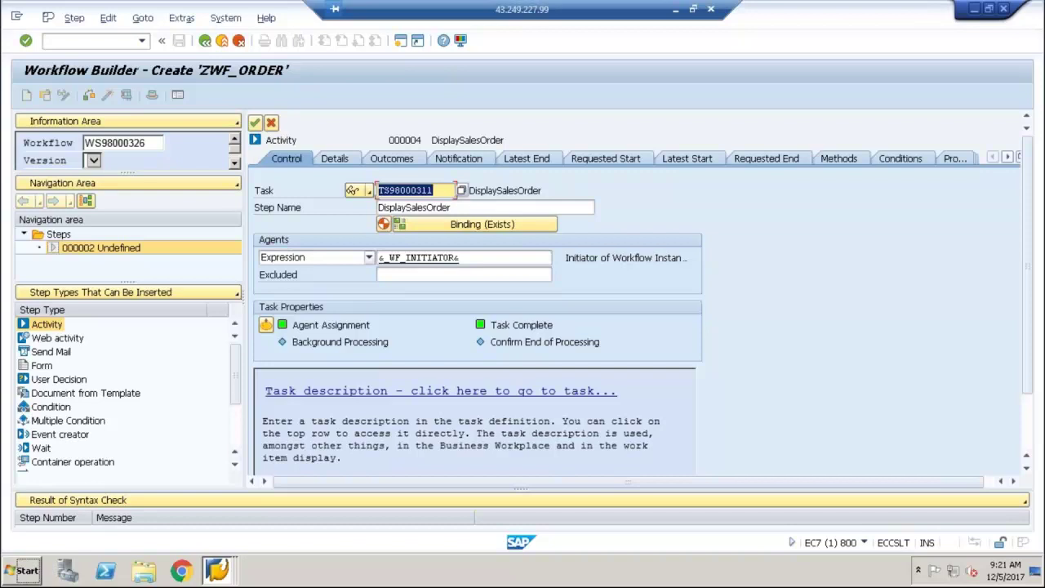
{"action": "left_click", "coordinate": [369, 259]}
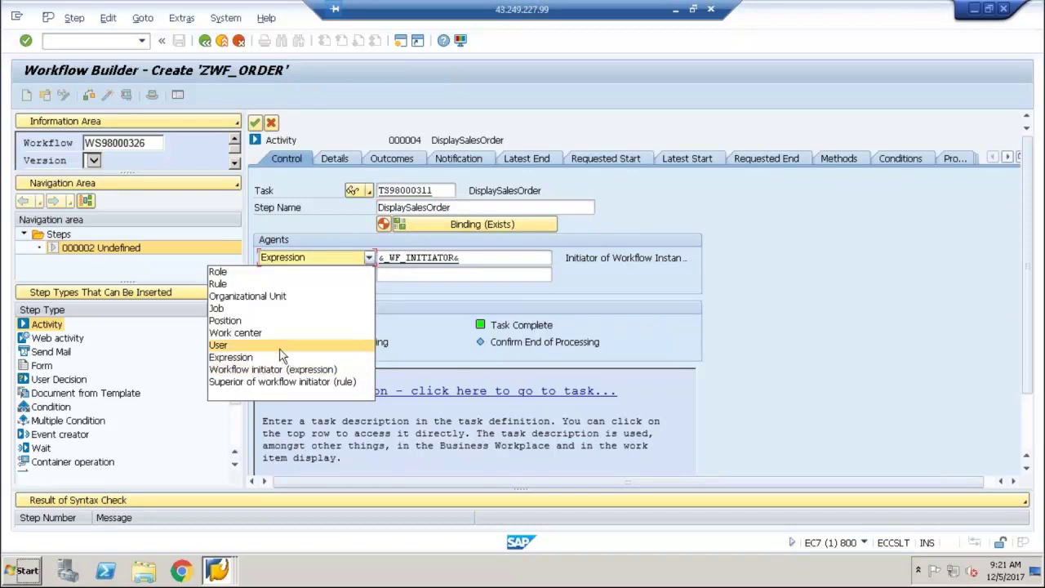
Step: Switch the agent type to User, restore task TS98000311, and enter the agent's user ID
{"action": "left_click", "coordinate": [276, 348]}
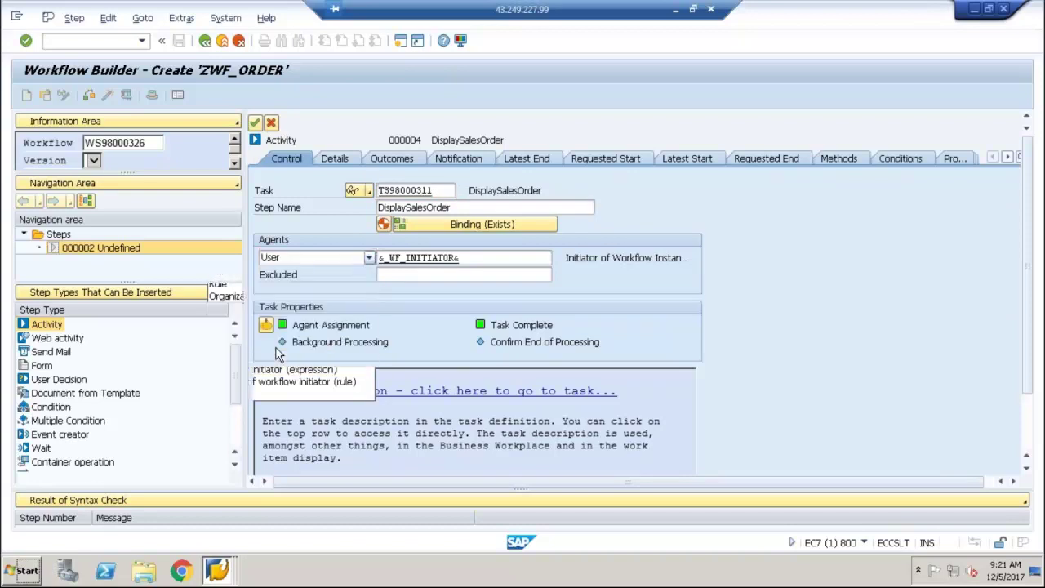
{"action": "left_click", "coordinate": [432, 258]}
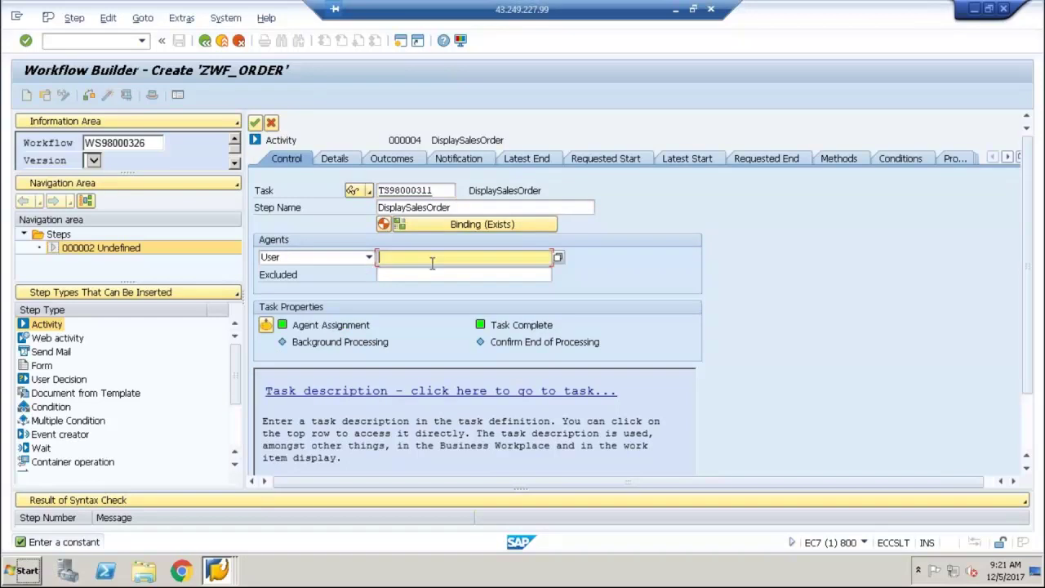
{"action": "key", "text": "Return"}
{"action": "type", "text": "E"}
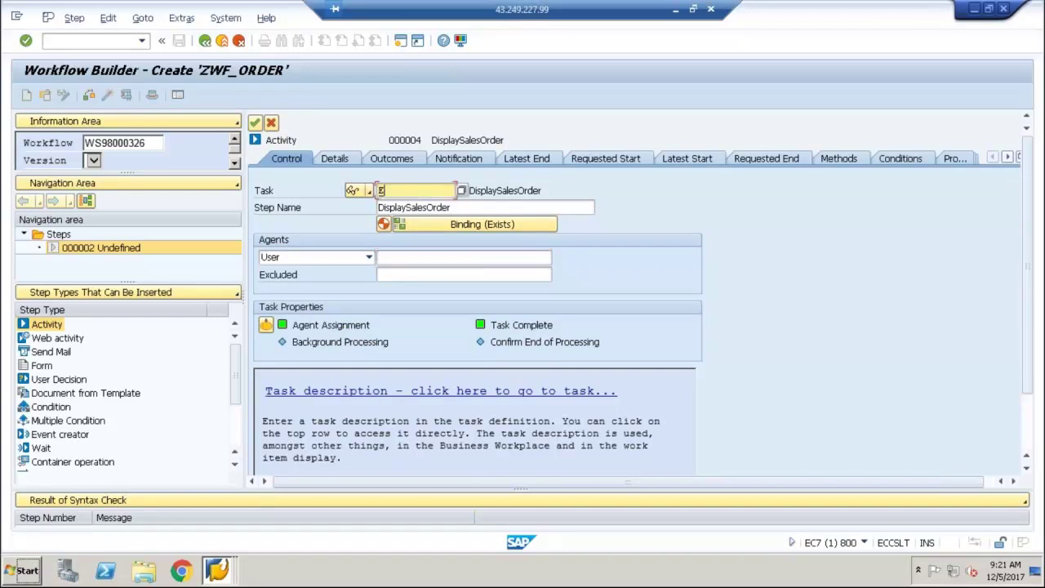
{"action": "key", "text": "BackSpace"}
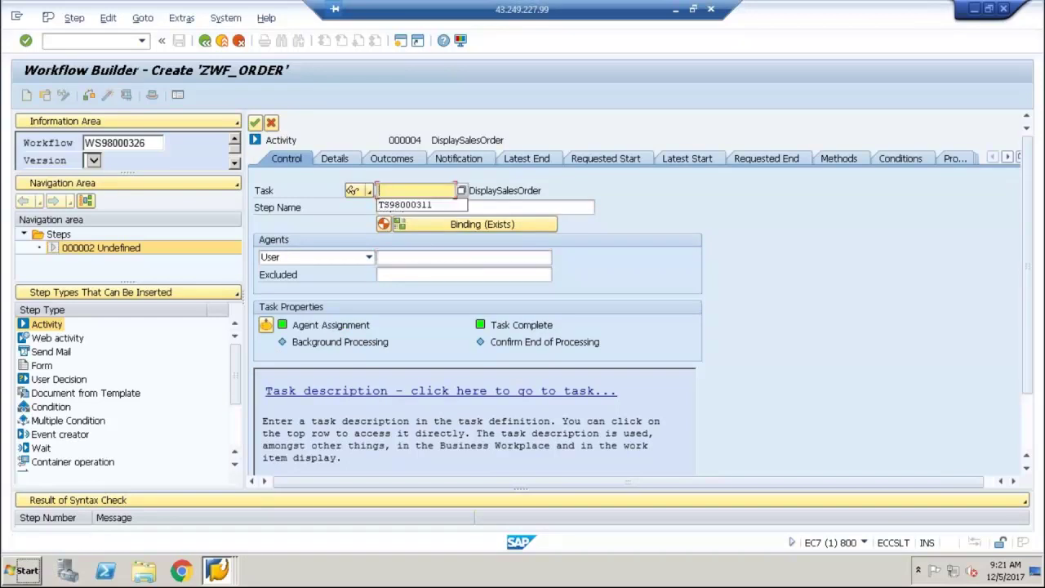
{"action": "left_click", "coordinate": [417, 207]}
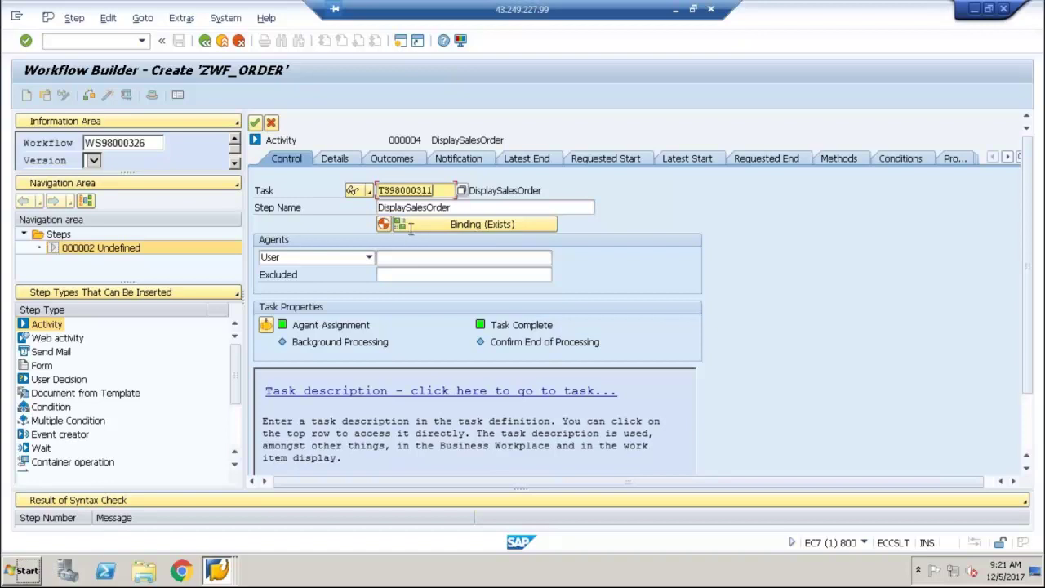
{"action": "left_click", "coordinate": [413, 258]}
{"action": "type", "text": "EC"}
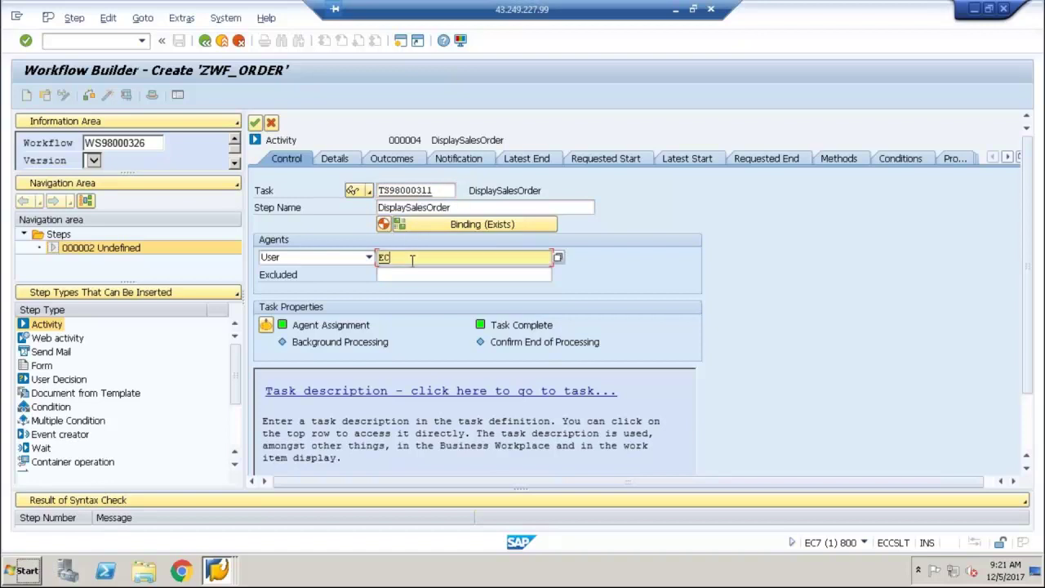
{"action": "type", "text": "CUSR48"}
Step: Switch the agent type back to Expression, decline the binding proposal, and list agent expressions
{"action": "left_click", "coordinate": [369, 258]}
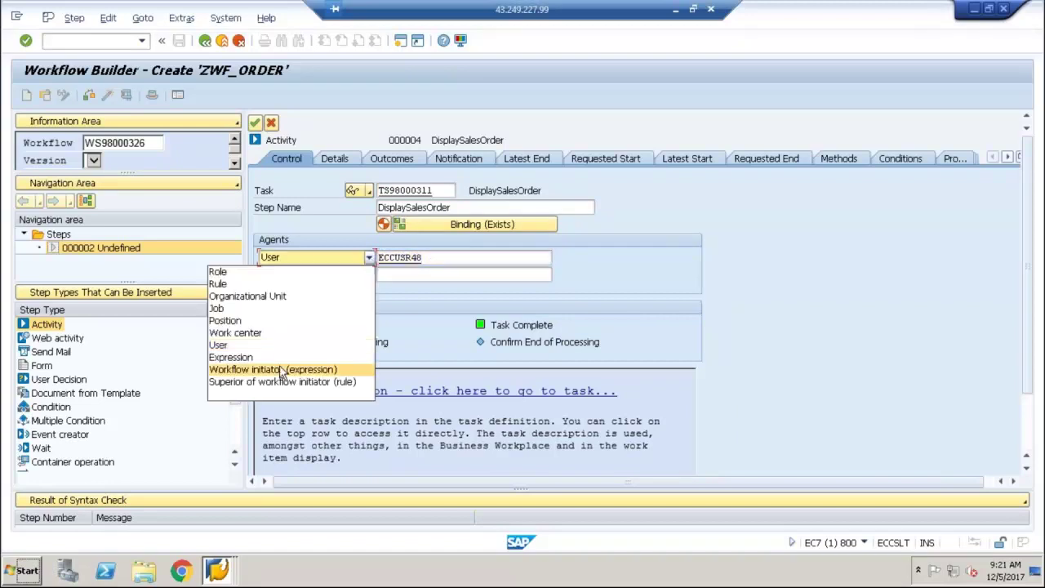
{"action": "left_click", "coordinate": [245, 357]}
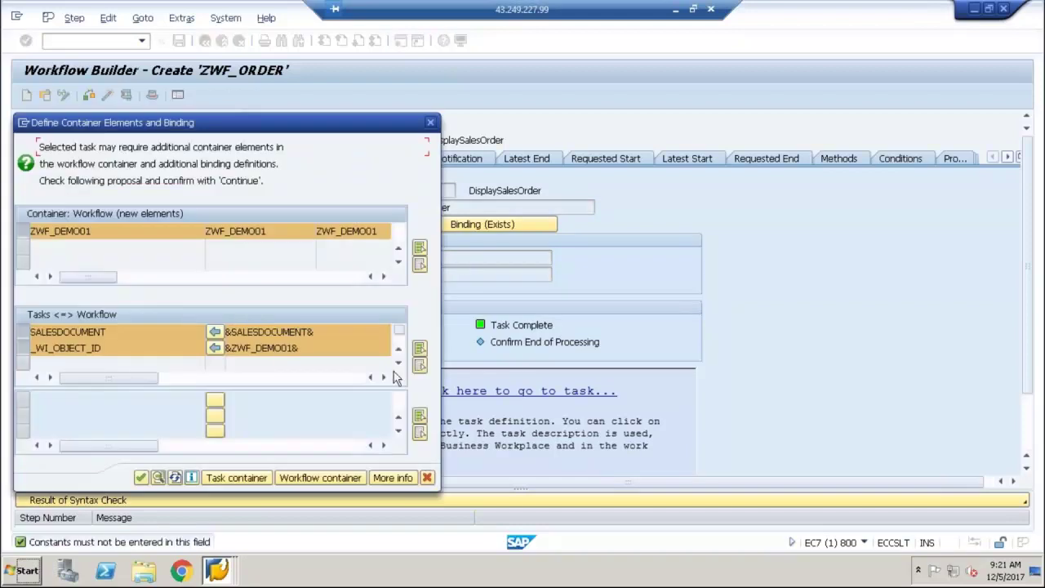
{"action": "left_click", "coordinate": [427, 478]}
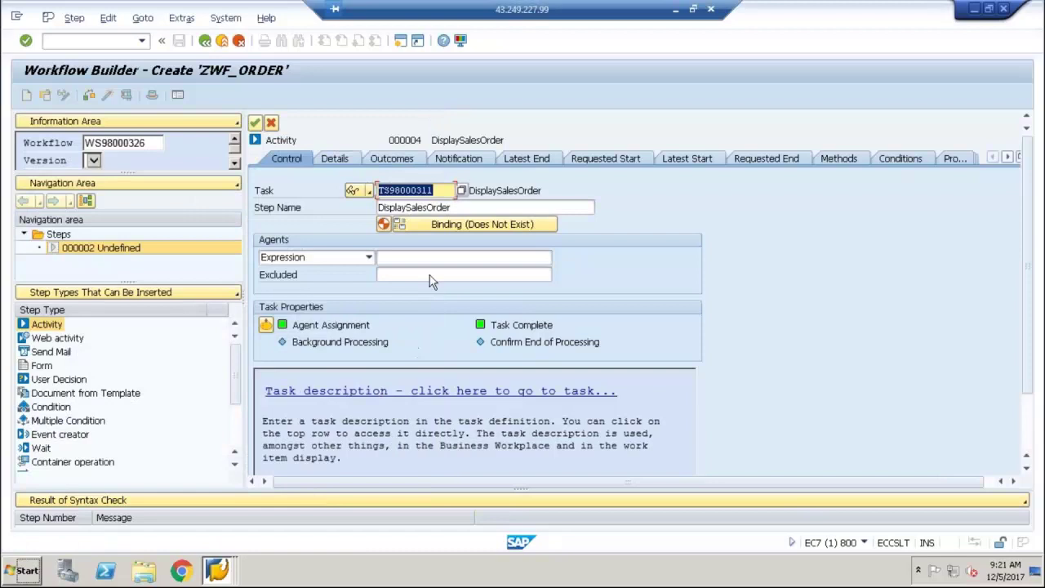
{"action": "left_click", "coordinate": [425, 259]}
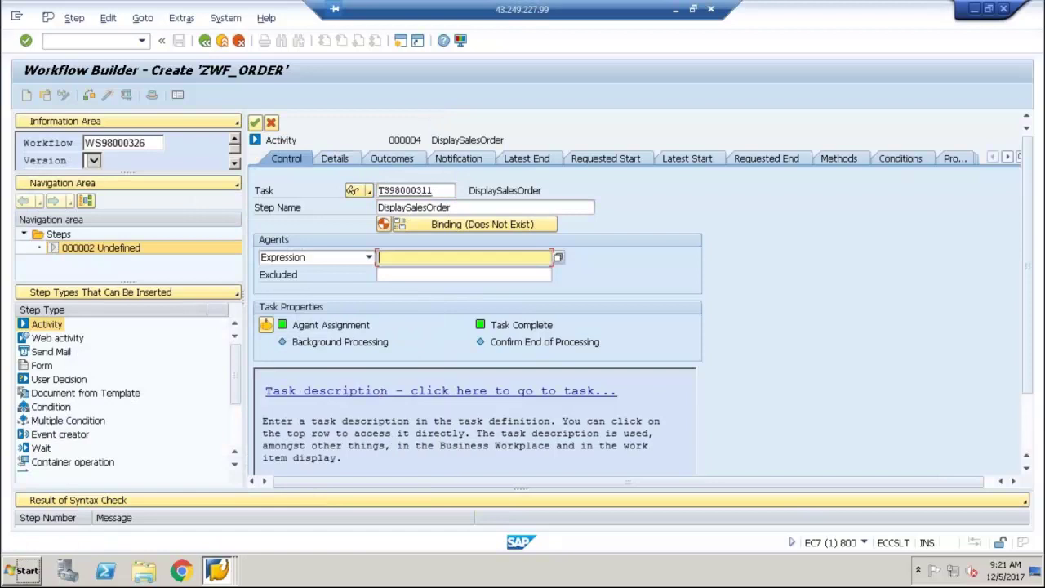
{"action": "left_click", "coordinate": [558, 258]}
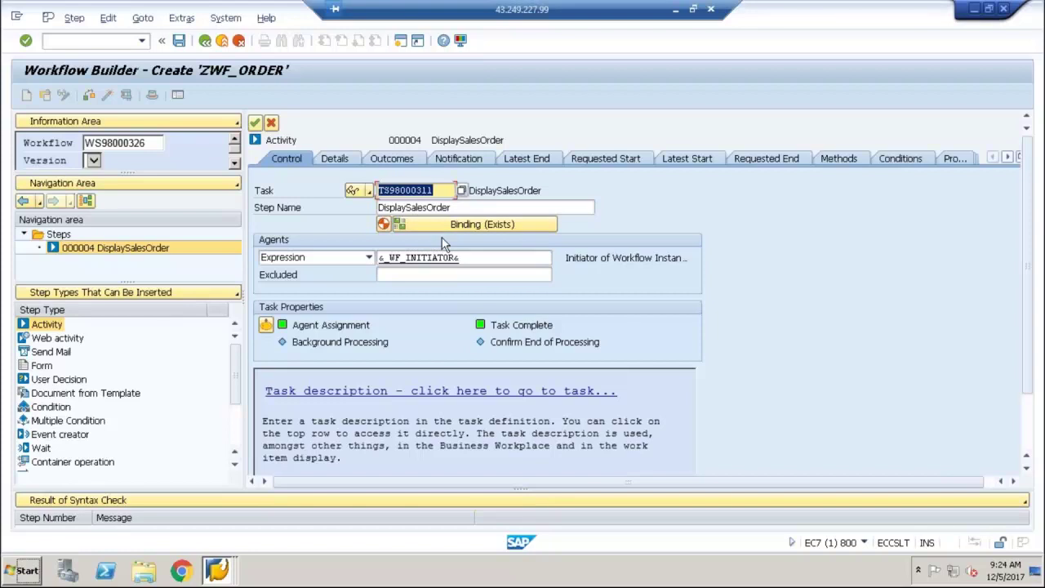
Step: Transfer the step into the graph, activate ZWF_ORDER, and go back to Workflow Template: Change
{"action": "left_click", "coordinate": [255, 124]}
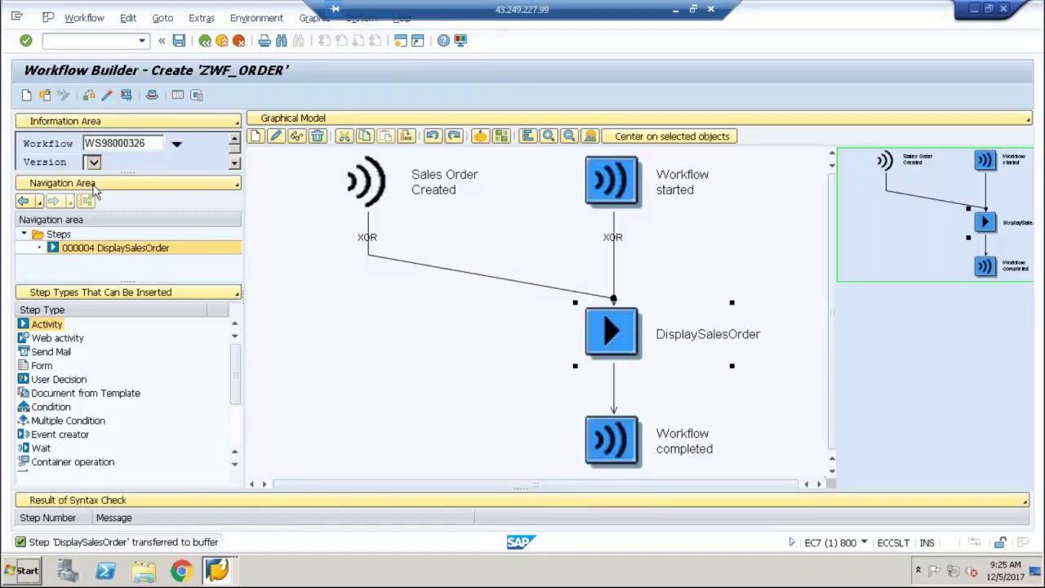
{"action": "left_click", "coordinate": [106, 96]}
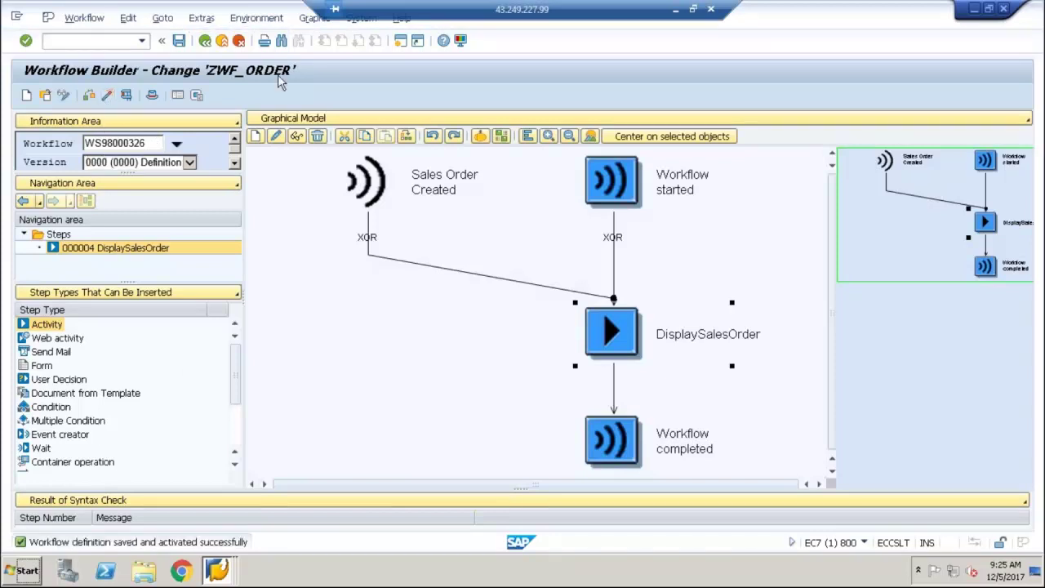
{"action": "left_click", "coordinate": [205, 43]}
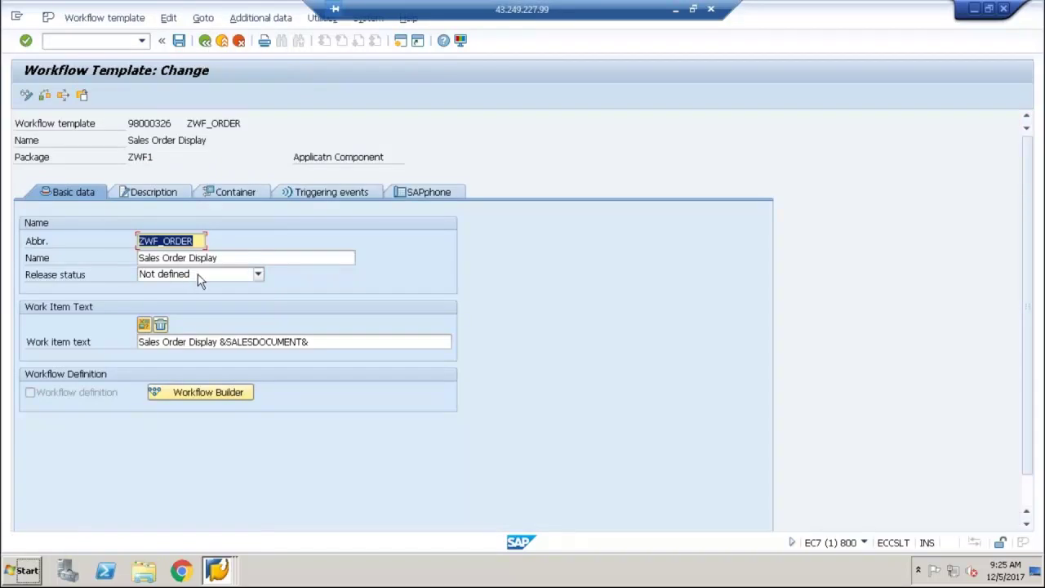
Step: Set the ZWF_ORDER template's release status to Released and save it
{"action": "left_click", "coordinate": [198, 275]}
{"action": "left_click", "coordinate": [191, 302]}
{"action": "left_click", "coordinate": [194, 279]}
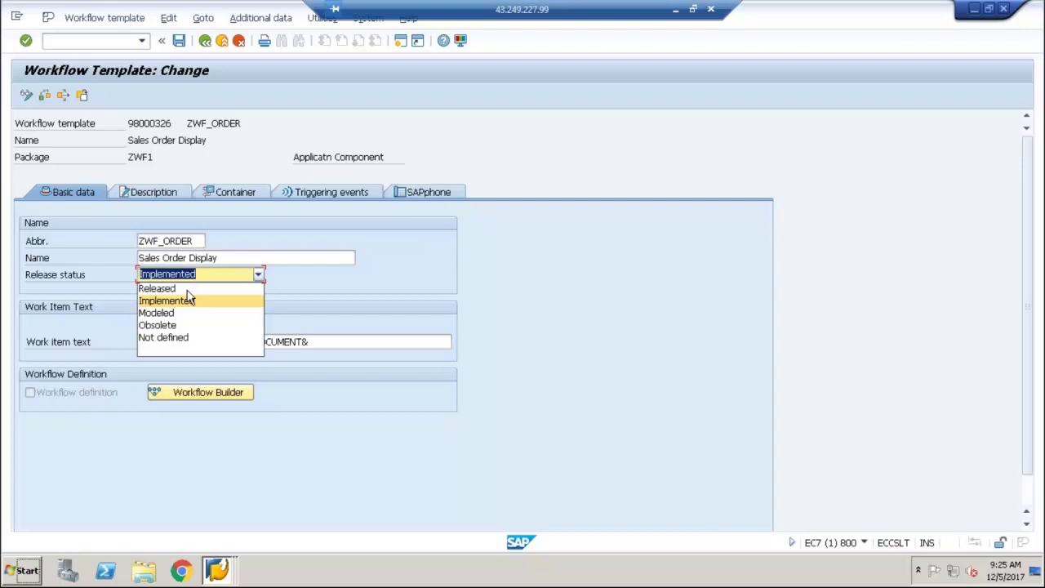
{"action": "left_click", "coordinate": [190, 290]}
{"action": "left_click", "coordinate": [180, 42]}
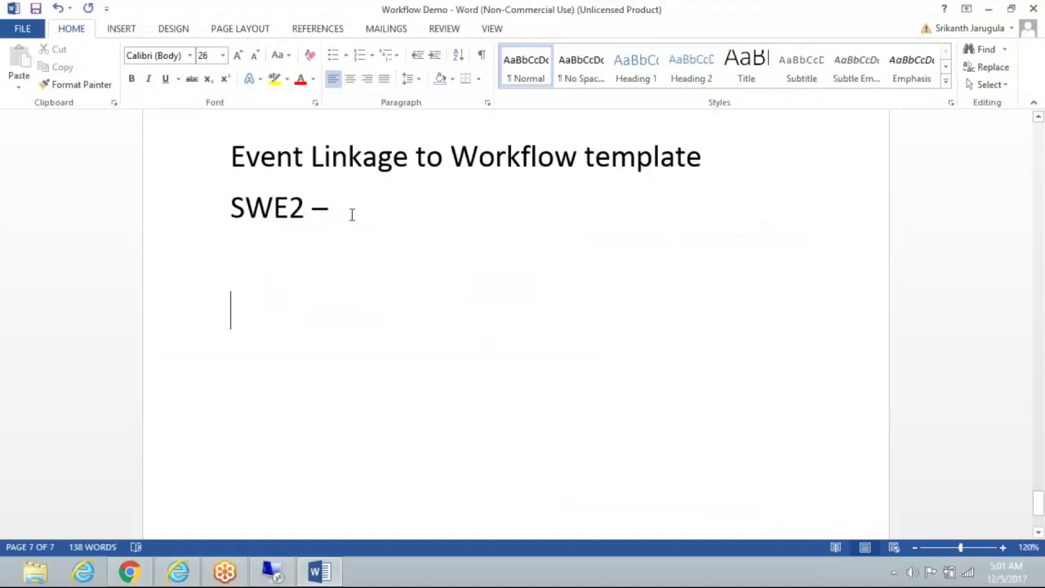
Step: Add numbered items '1. Standard Business Object' and 'Custom Business Object' below the SWE2 line
{"action": "type", "text": "1. S"}
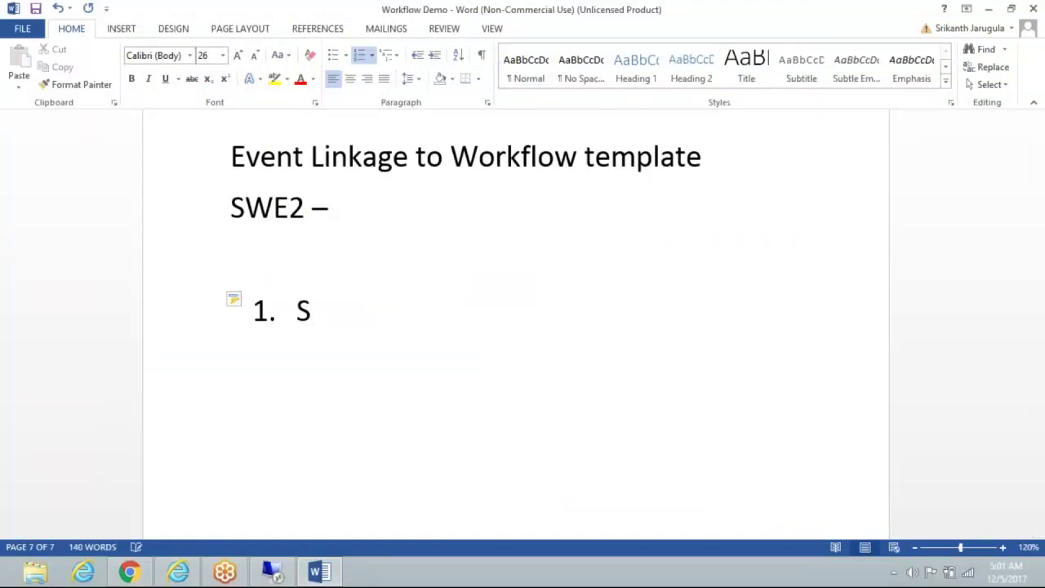
{"action": "type", "text": "tandard "}
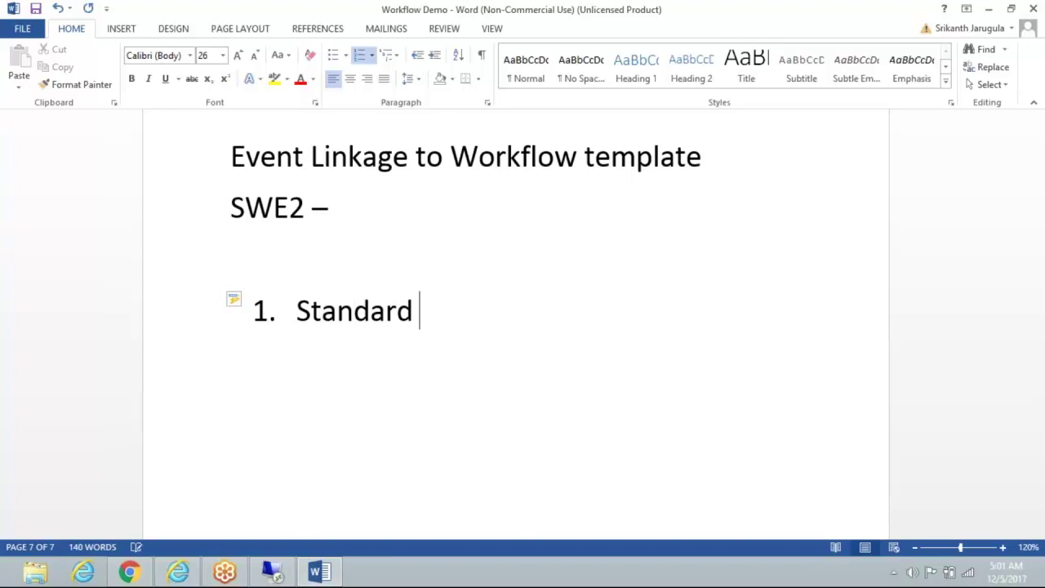
{"action": "type", "text": "Bus"}
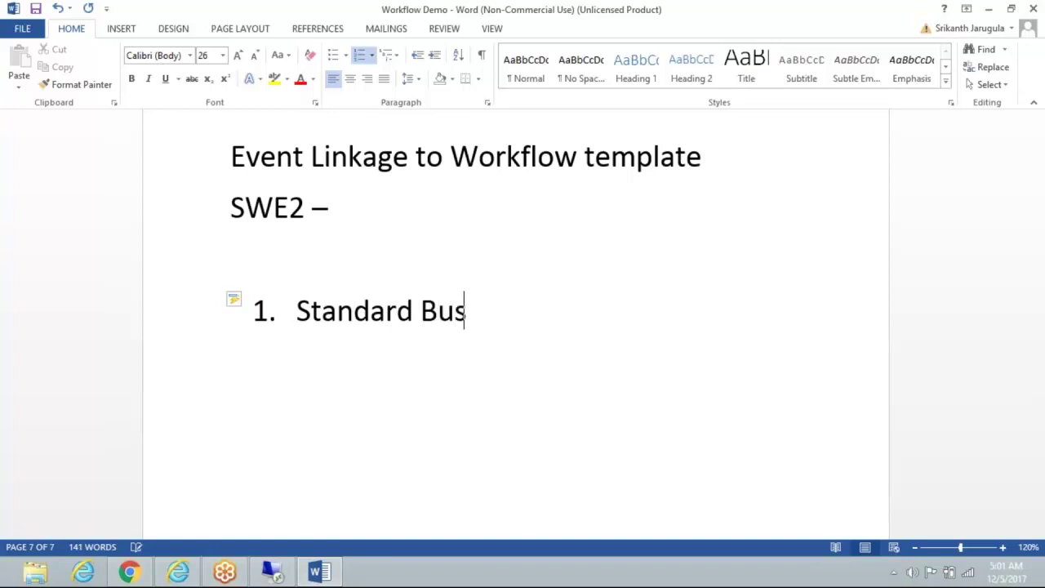
{"action": "type", "text": "inessOb"}
{"action": "key", "text": "BackSpace"}
{"action": "key", "text": "BackSpace"}
{"action": "key", "text": "BackSpace"}
{"action": "type", "text": "Object"}
{"action": "key", "text": "Return"}
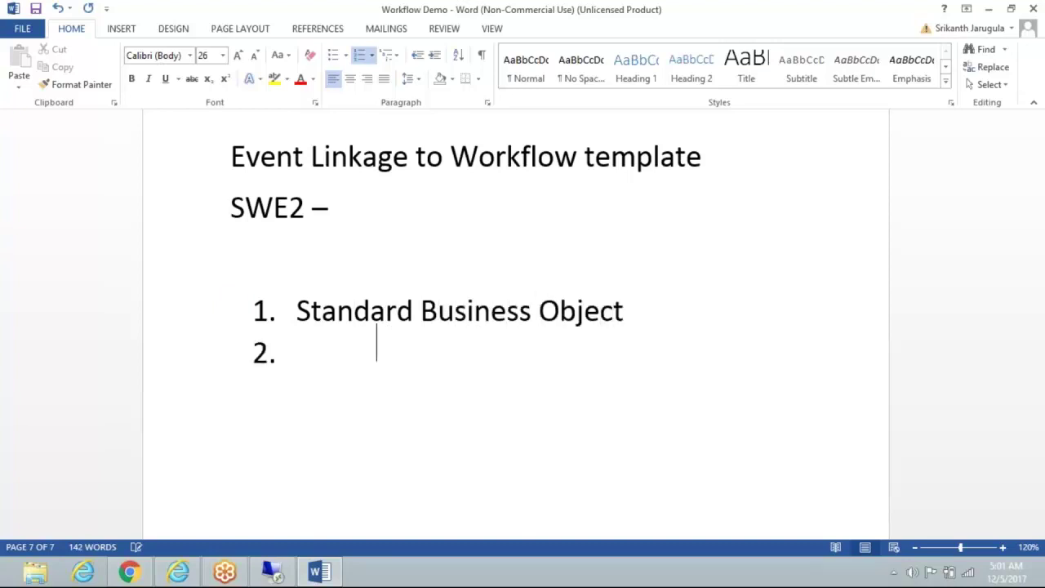
{"action": "type", "text": "Custom B"}
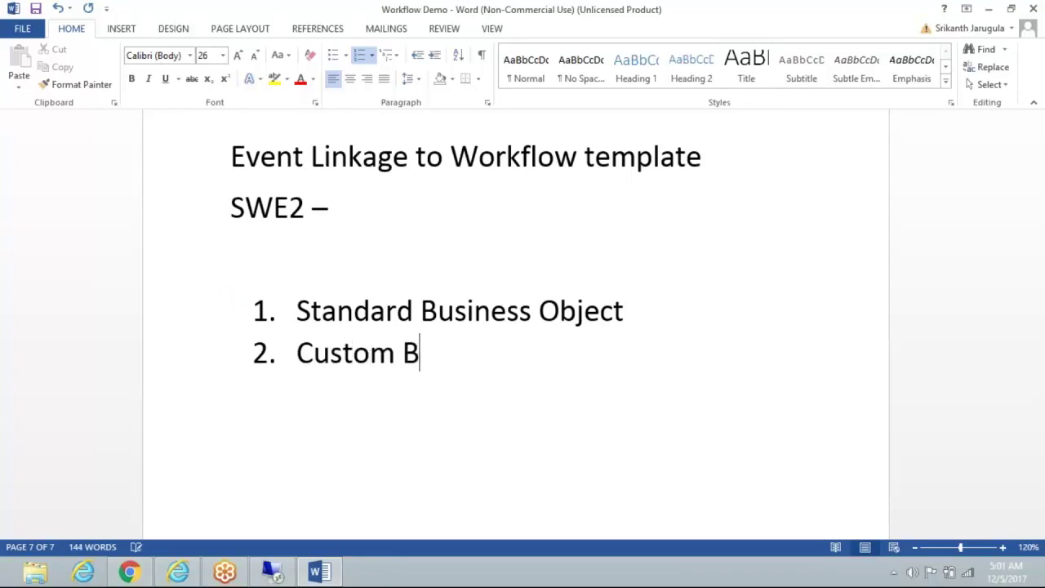
{"action": "type", "text": "usiness Object"}
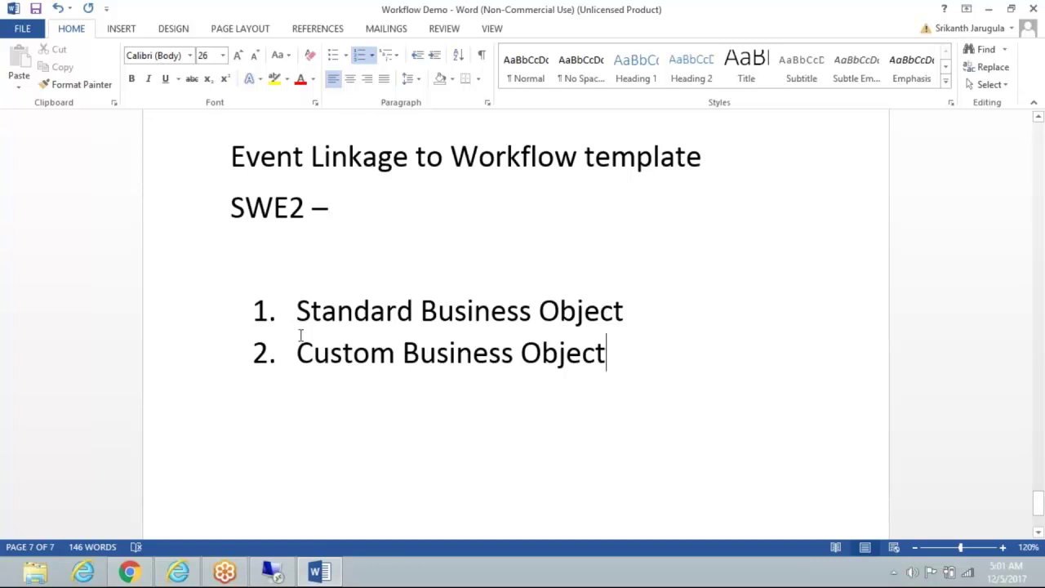
{"action": "left_click_drag", "start_coordinate": [301, 312], "coordinate": [577, 321]}
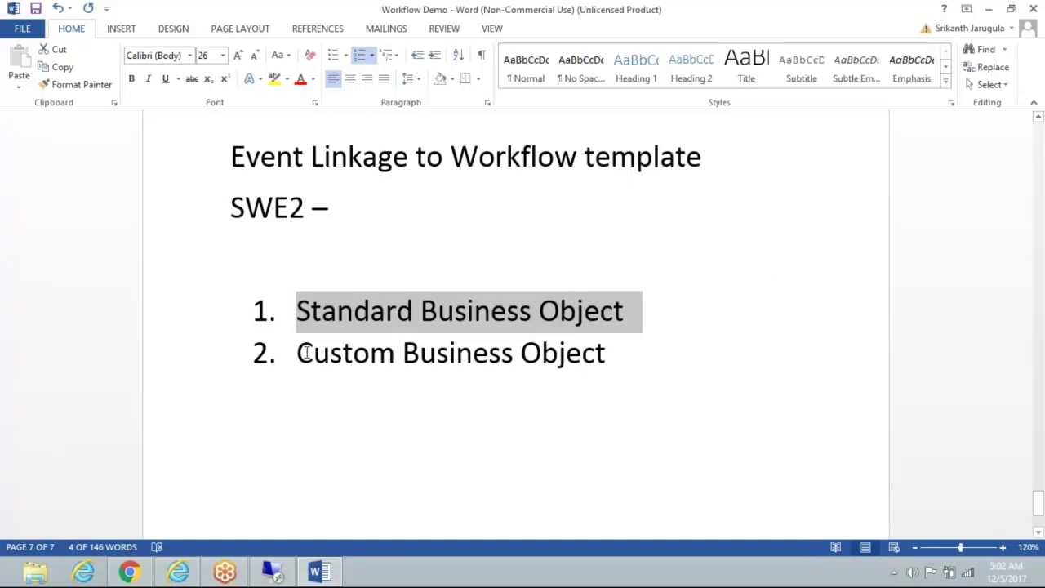
{"action": "left_click_drag", "start_coordinate": [300, 353], "coordinate": [612, 359]}
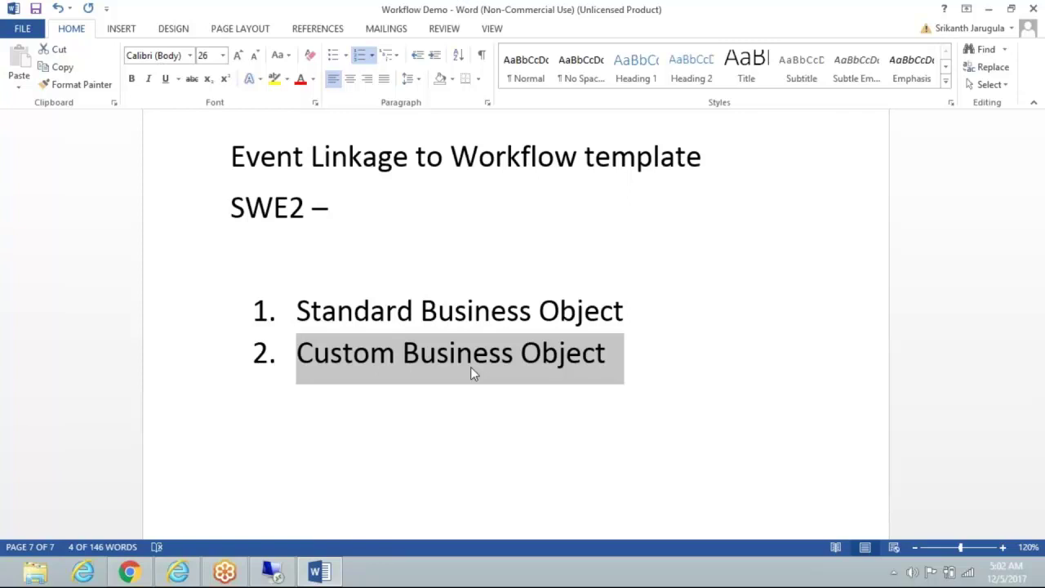
{"action": "left_click", "coordinate": [438, 439]}
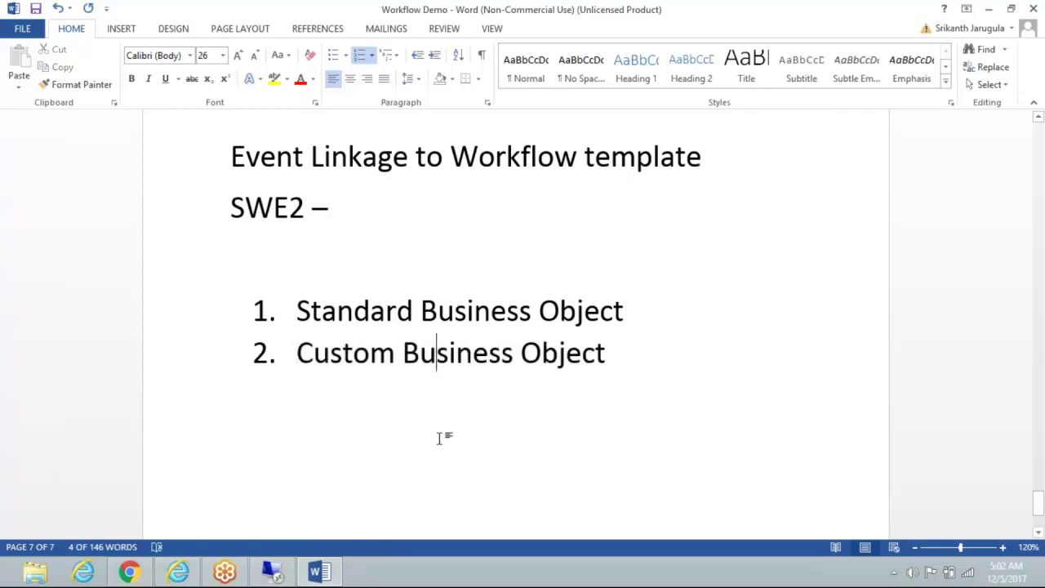
{"action": "left_click", "coordinate": [632, 357]}
{"action": "key", "text": "Return"}
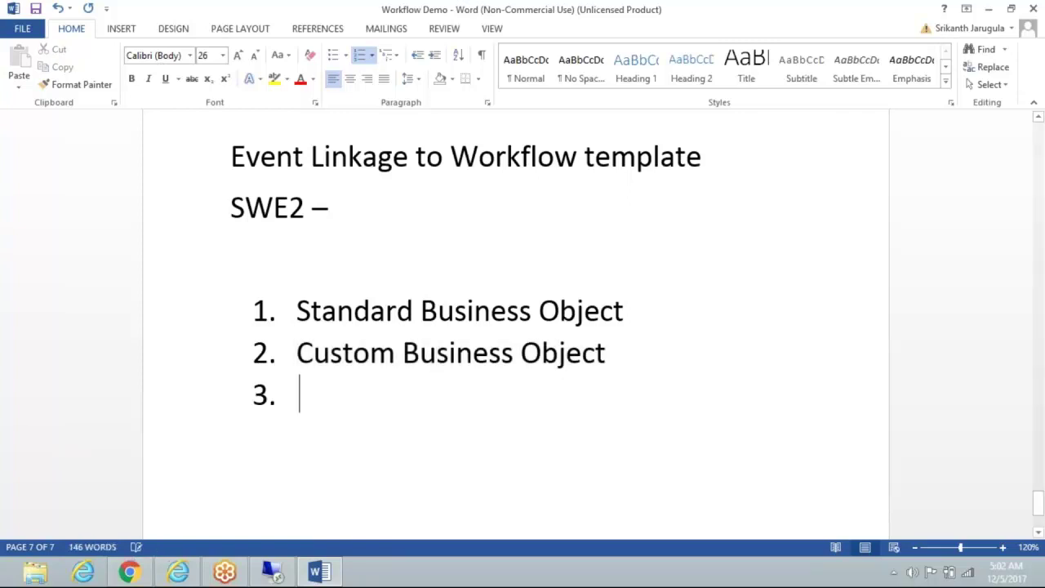
{"action": "key", "text": "Return"}
{"action": "key", "text": "Return"}
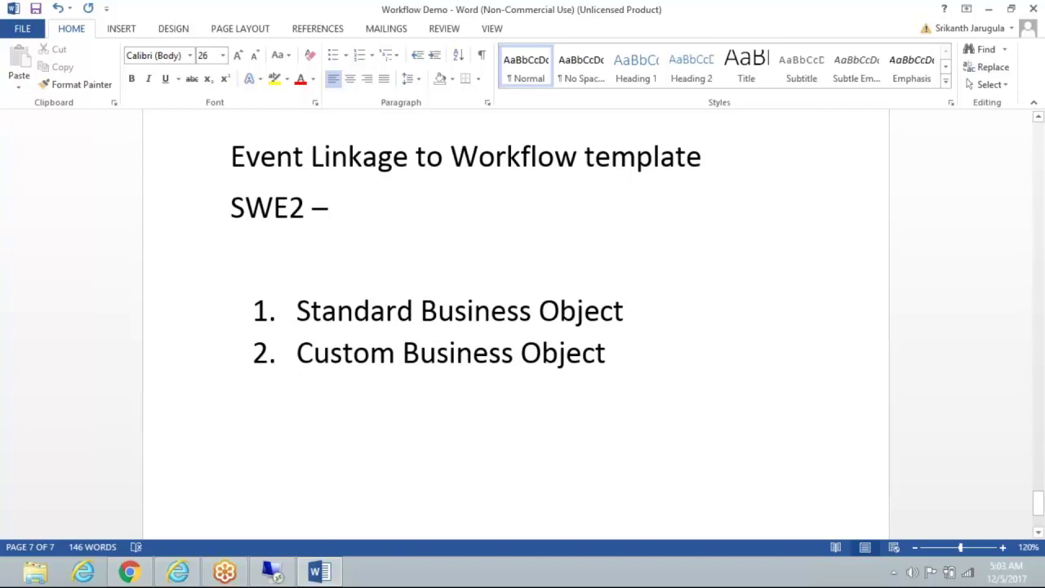
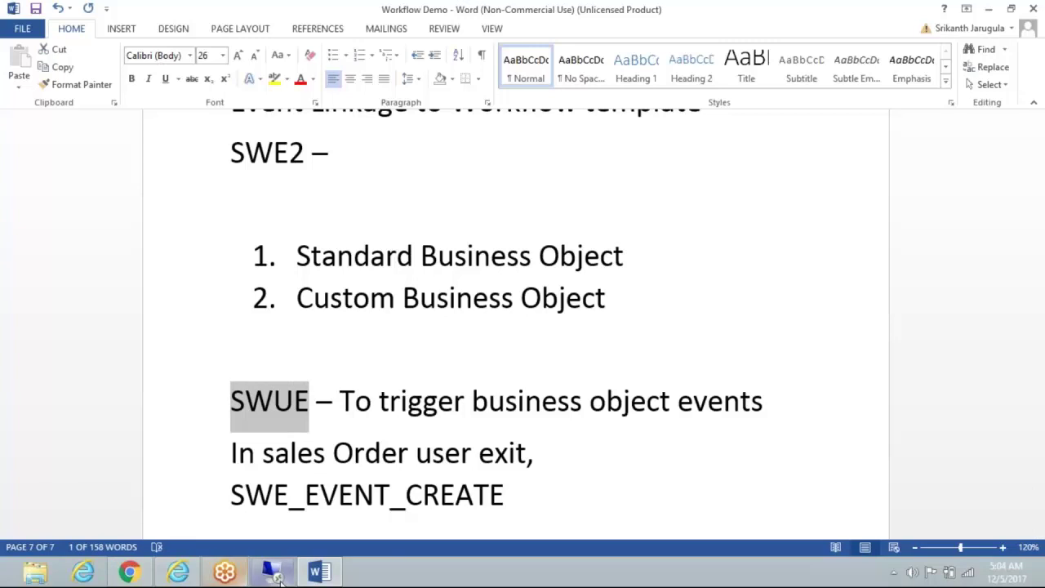
Step: Set the SWUE notes in Word aside and bring the remote SAP session showing ZWF_ORDER to the front
{"action": "left_click", "coordinate": [545, 509]}
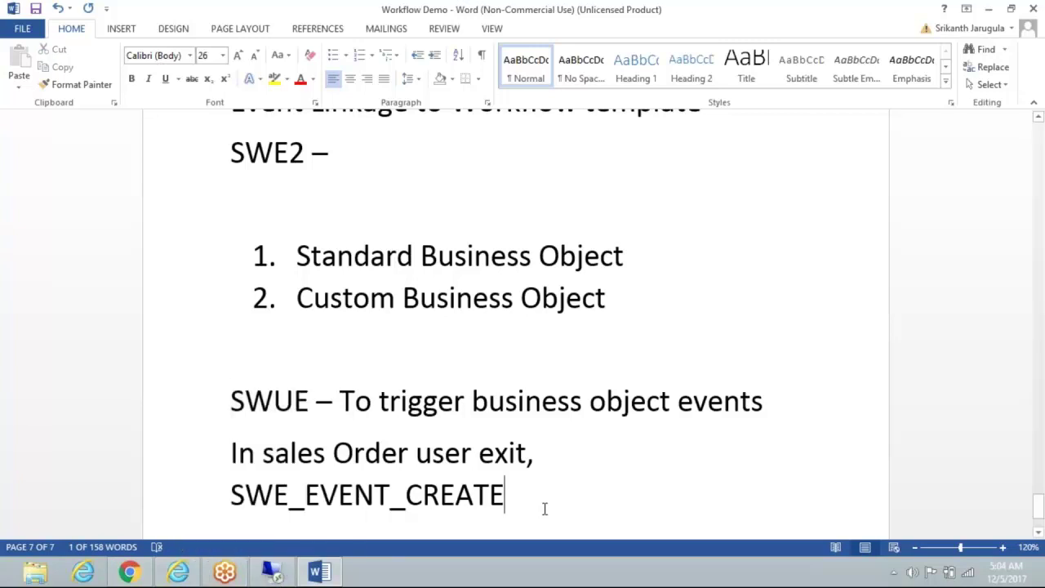
{"action": "mouse_move", "coordinate": [284, 576]}
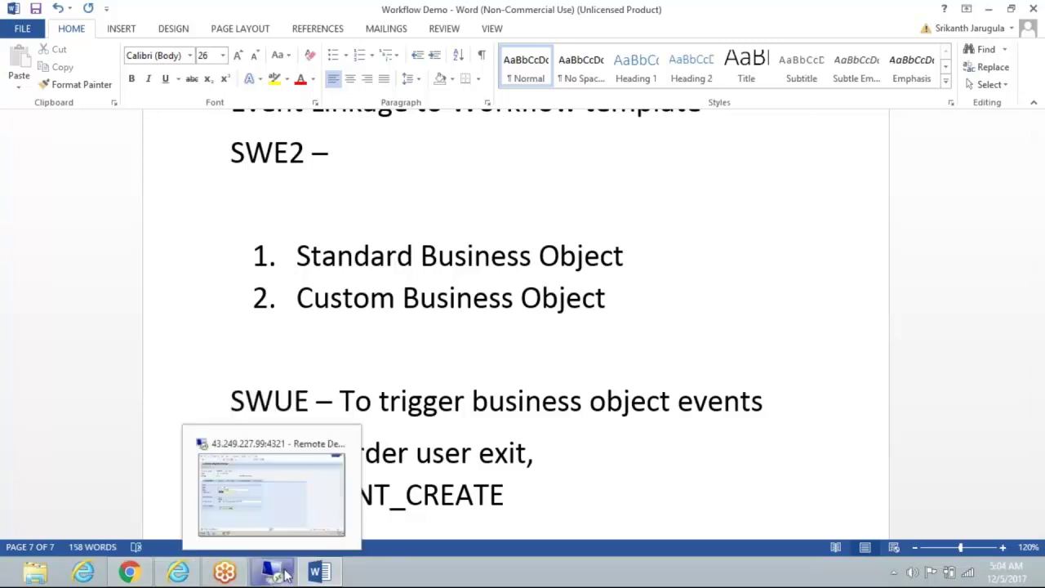
{"action": "left_click", "coordinate": [271, 490]}
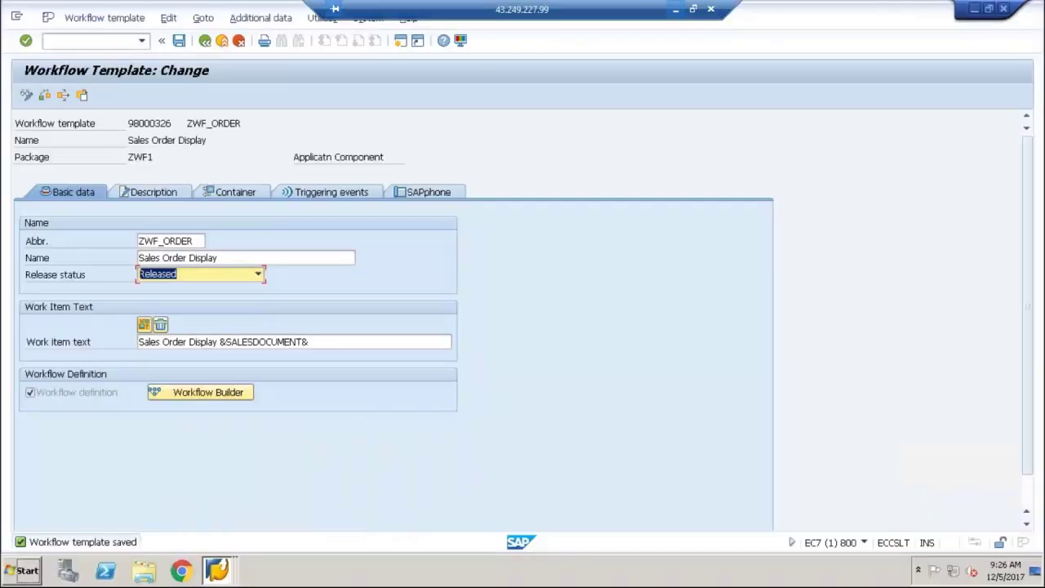
Step: Back out to Easy Access, run SWUE, and pick event CREATED for ZWF_DEM001
{"action": "left_click", "coordinate": [205, 40]}
{"action": "left_click", "coordinate": [206, 41]}
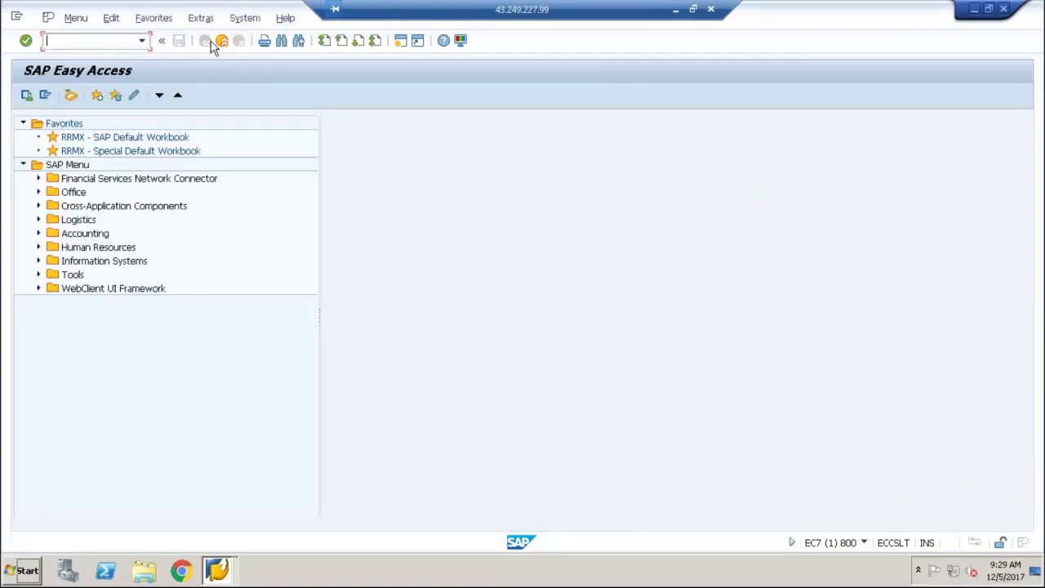
{"action": "type", "text": "swue"}
{"action": "key", "text": "Return"}
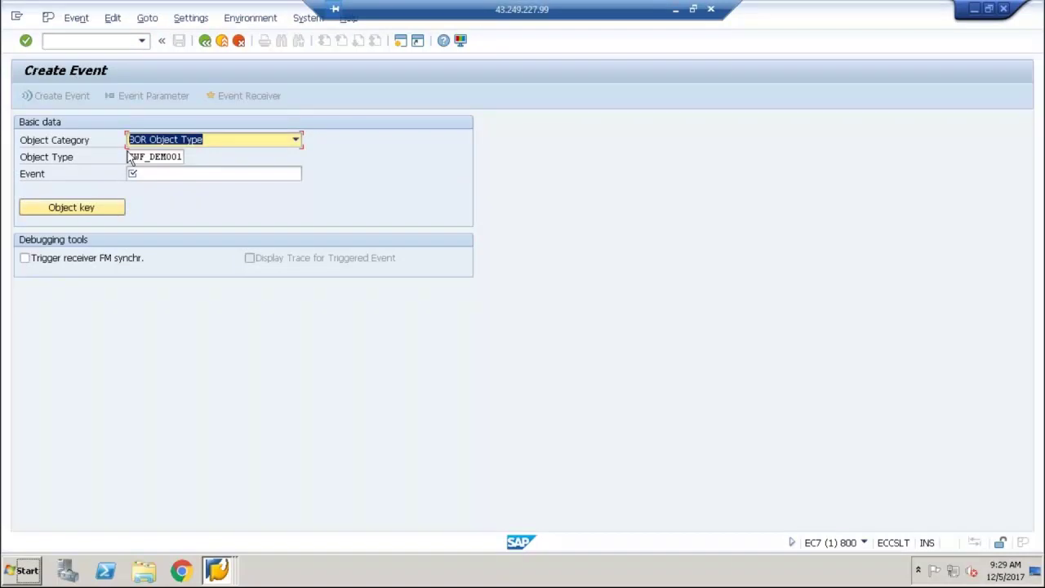
{"action": "left_click", "coordinate": [158, 174]}
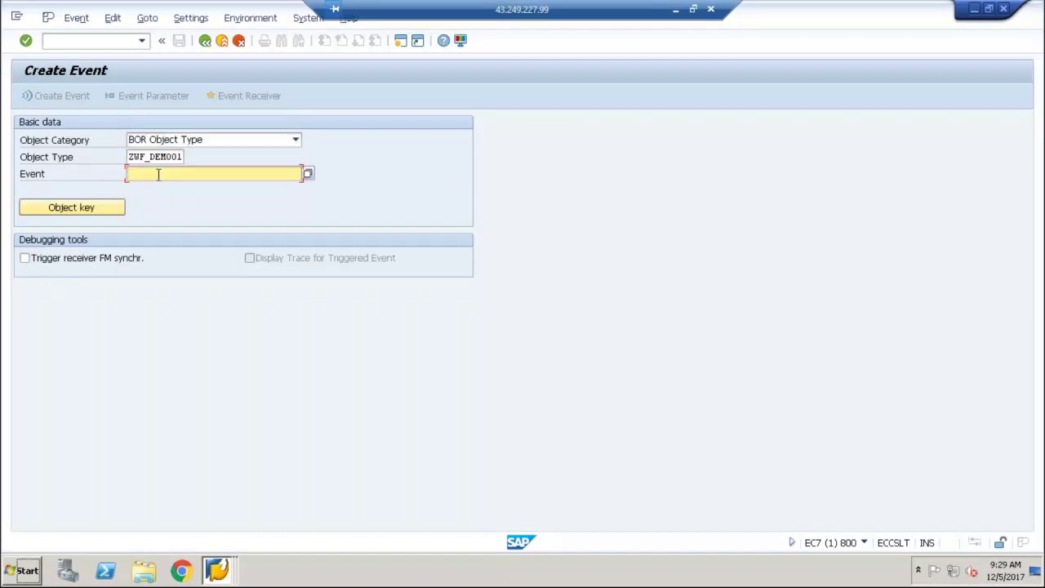
{"action": "left_click", "coordinate": [308, 173]}
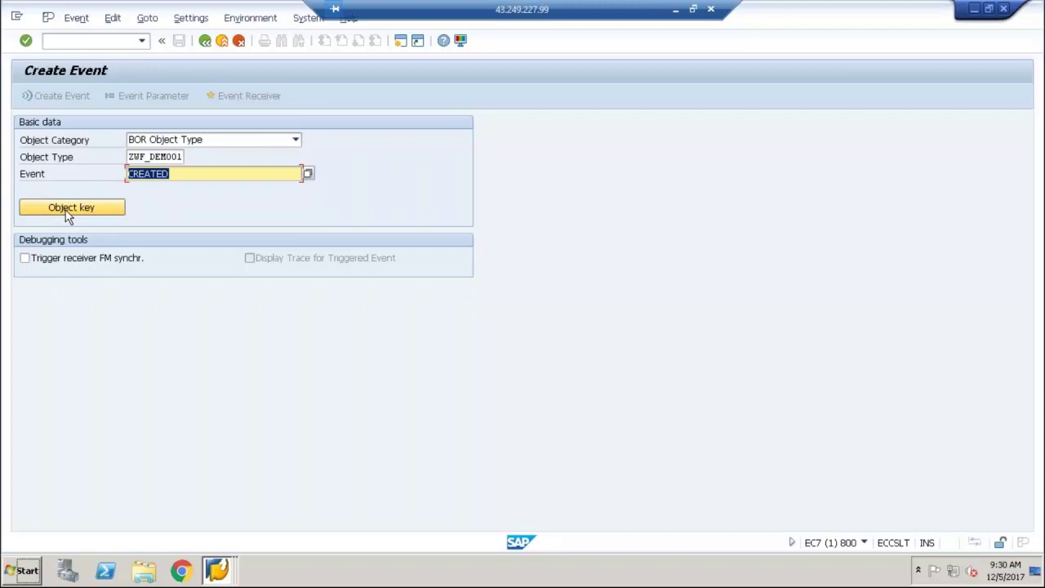
Step: Open the object key entry, then create a second SAP session from the popup's window menu
{"action": "left_click", "coordinate": [69, 209]}
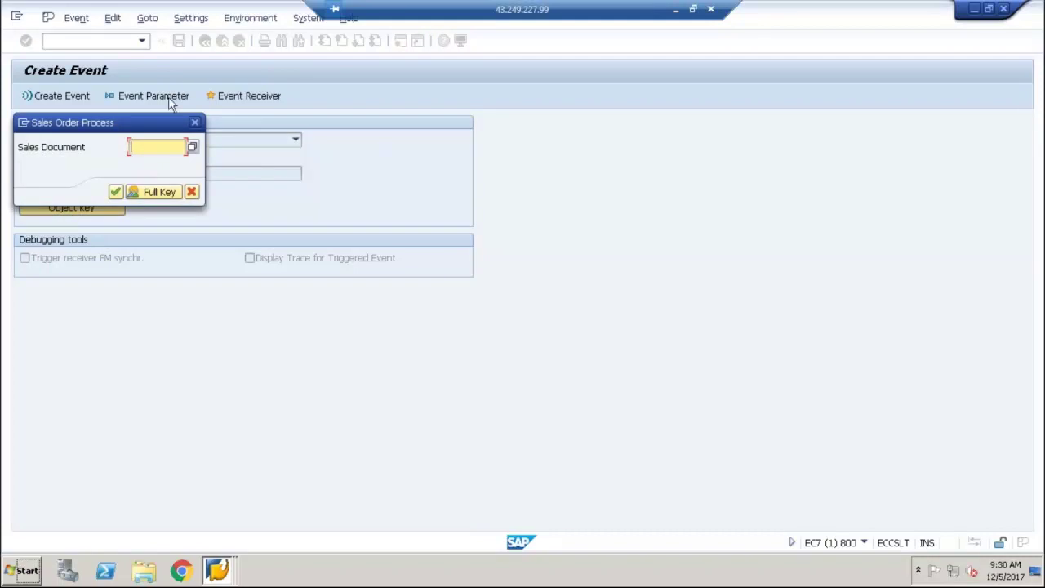
{"action": "left_click", "coordinate": [25, 124]}
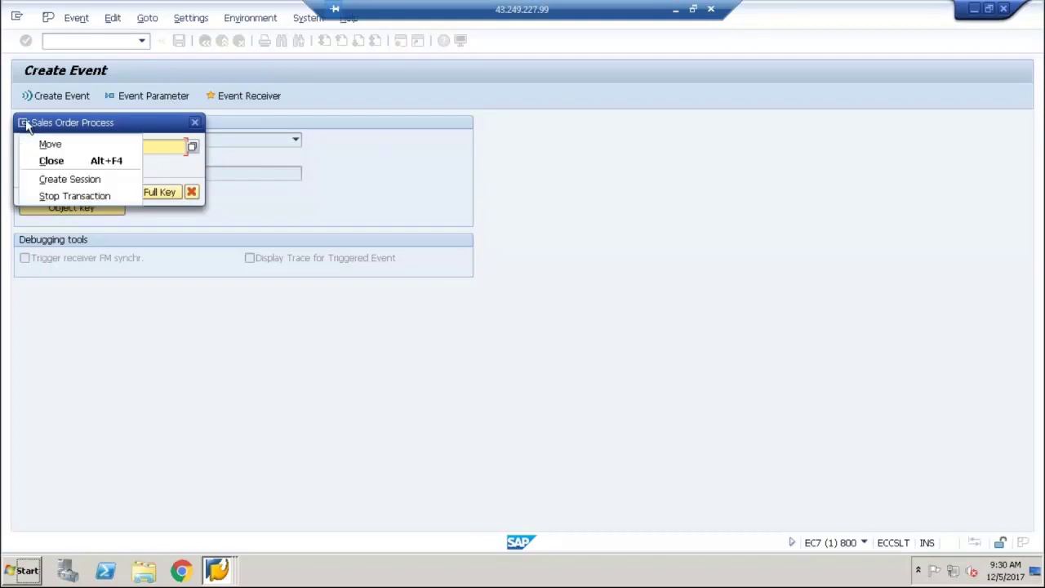
{"action": "left_click", "coordinate": [55, 181]}
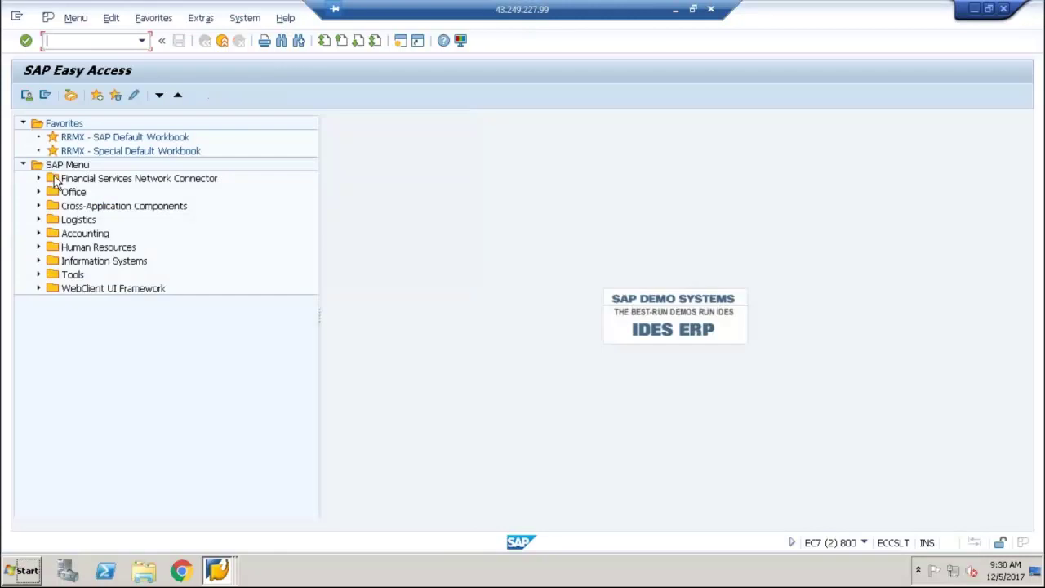
Step: In the new session, check sales order 5455 with VA03
{"action": "type", "text": "va03"}
{"action": "key", "text": "Return"}
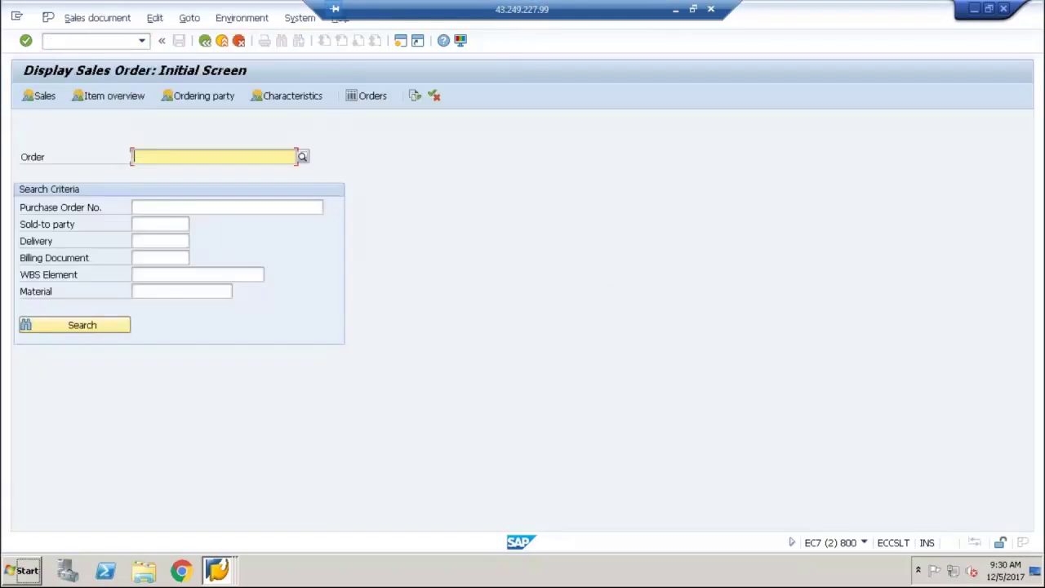
{"action": "left_click", "coordinate": [186, 170]}
{"action": "key", "text": "Return"}
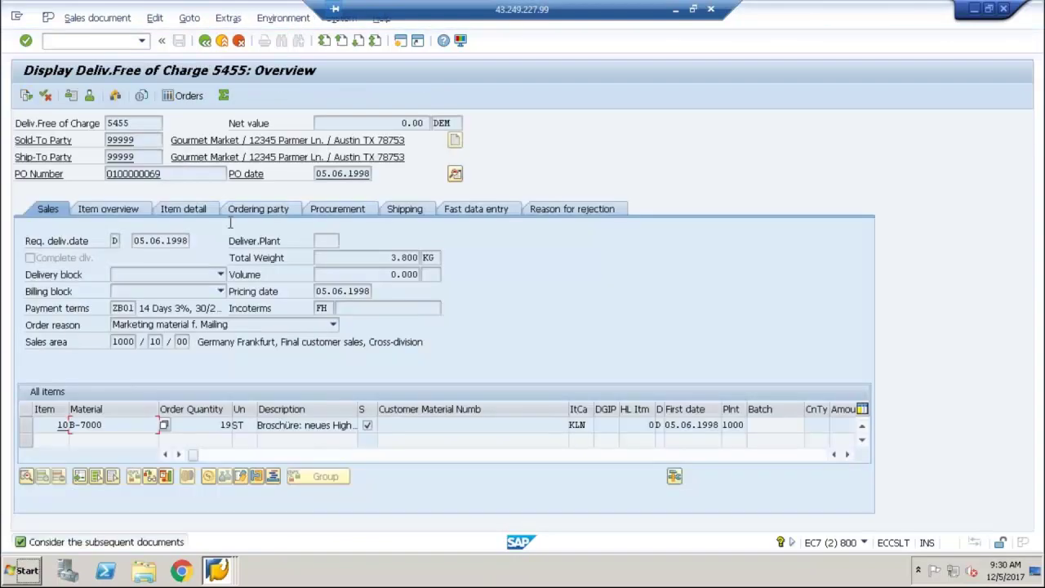
{"action": "left_click", "coordinate": [206, 43]}
Step: Back in Create Event, enter sales document 5455 as the key and raise the CREATED event
{"action": "left_click", "coordinate": [226, 576]}
{"action": "left_click", "coordinate": [210, 523]}
{"action": "type", "text": "5455"}
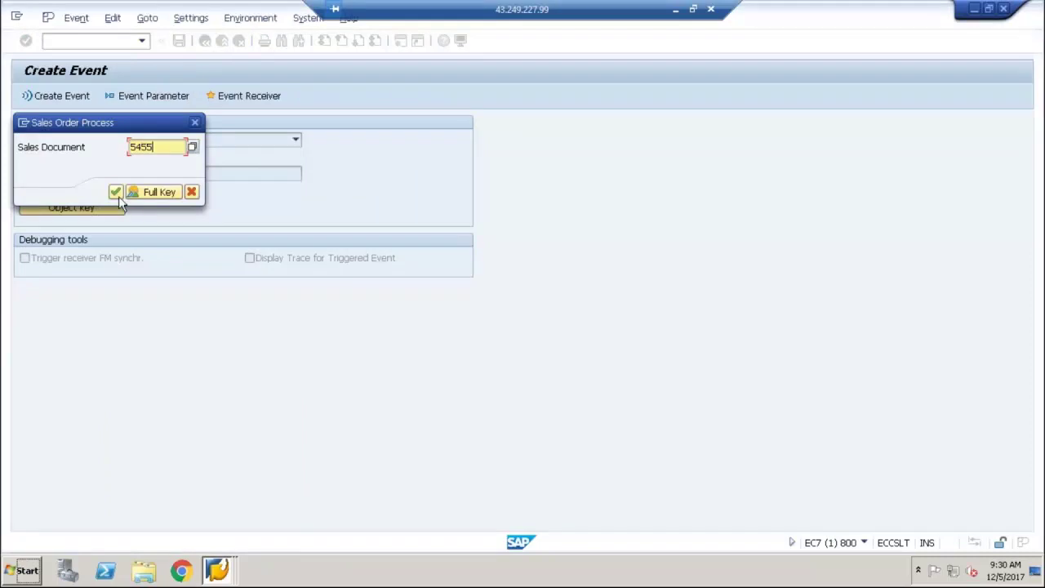
{"action": "left_click", "coordinate": [115, 192]}
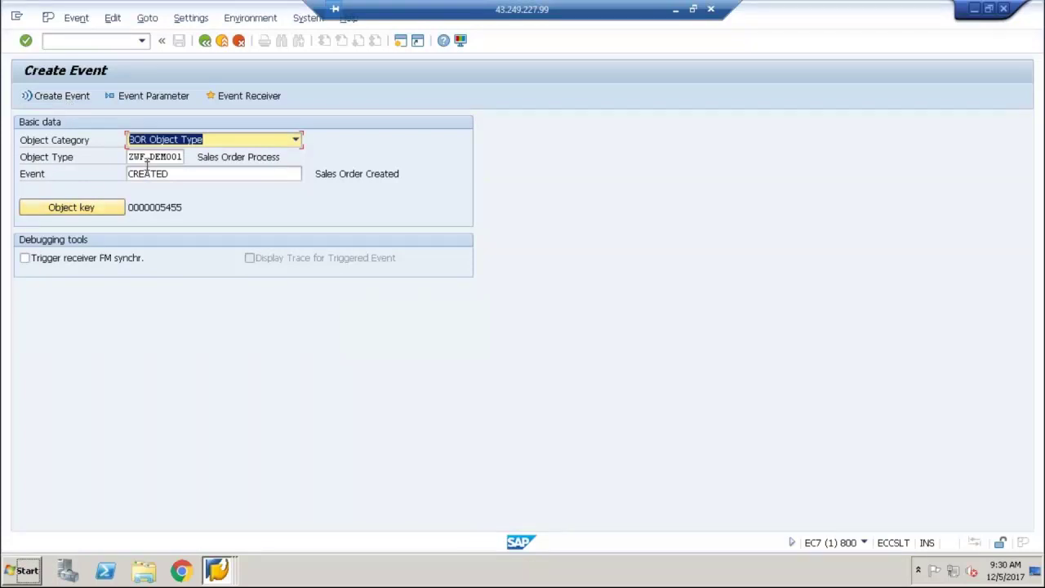
{"action": "left_click", "coordinate": [71, 94]}
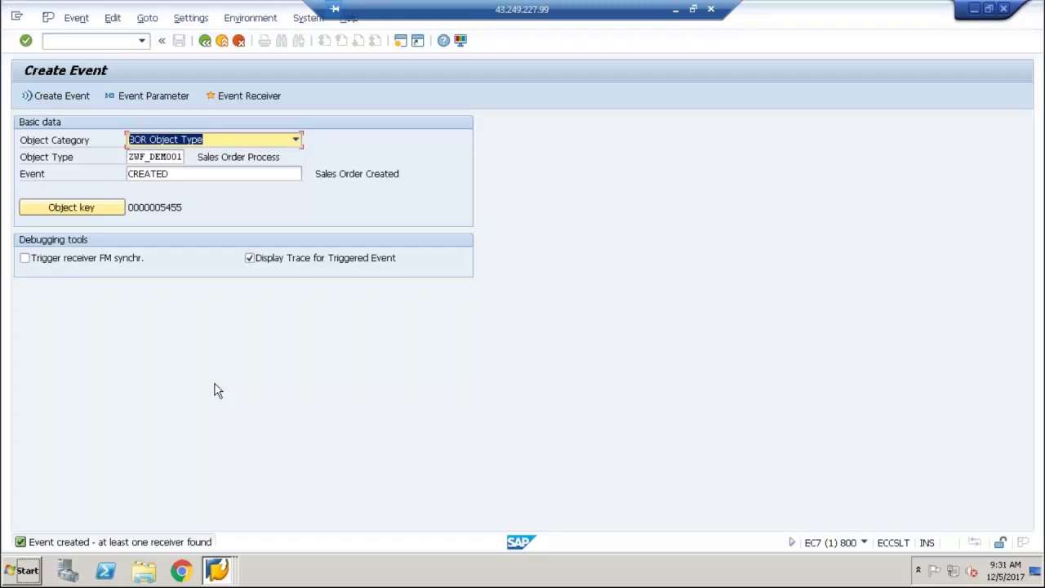
{"action": "left_click", "coordinate": [204, 41]}
Step: Run SWI1 for the work item selection report, then minimise the remote window
{"action": "type", "text": "swi1"}
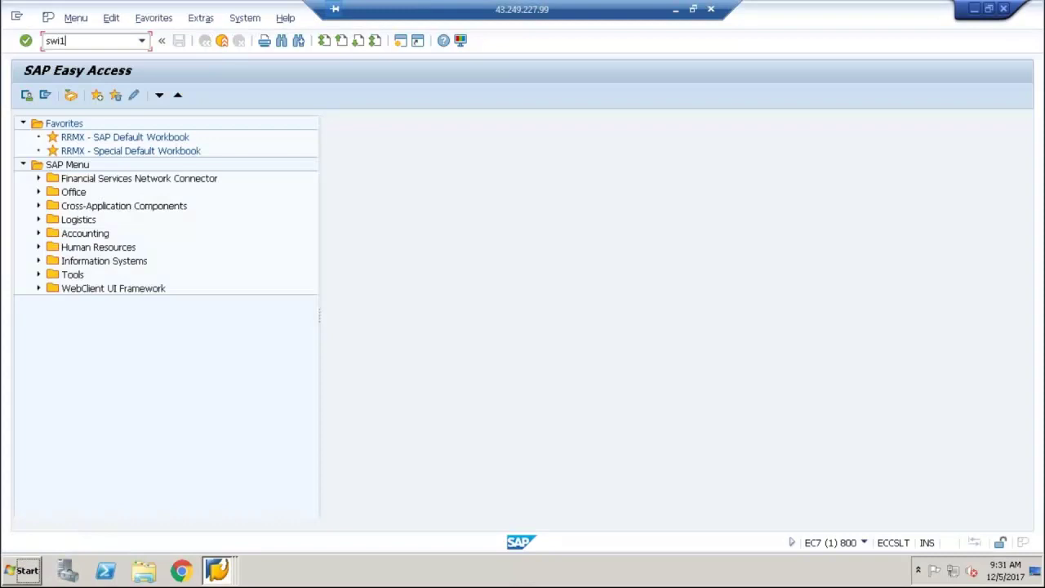
{"action": "key", "text": "Return"}
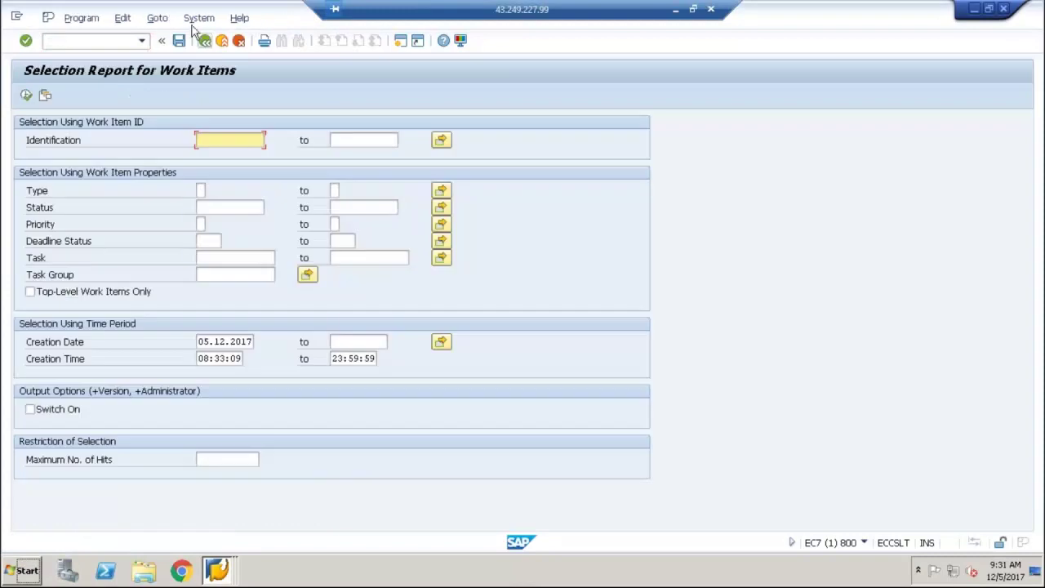
{"action": "left_click", "coordinate": [675, 9]}
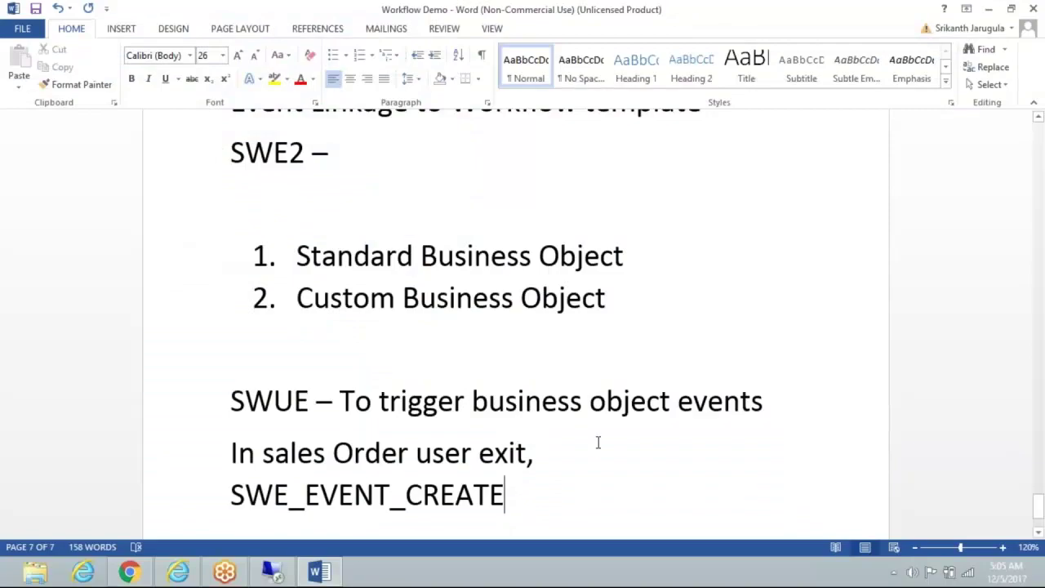
Step: Add a new notes page reading 'SWI1- Tcode fordisplaying workitems - Logs', then return to SAP
{"action": "key", "text": "ctrl+Return"}
{"action": "type", "text": "SWI1-"}
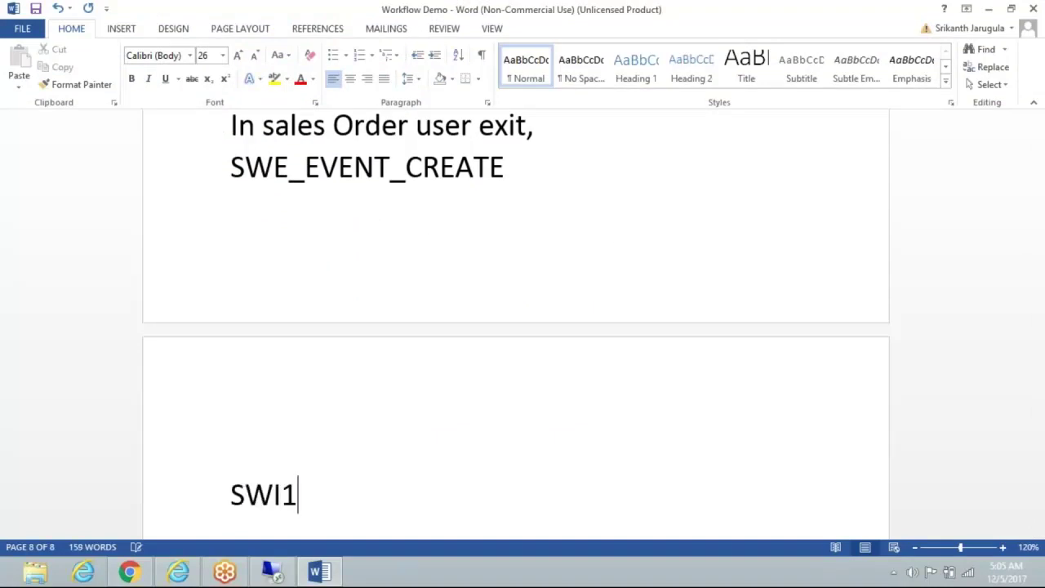
{"action": "key", "text": "BackSpace"}
{"action": "type", "text": "- "}
{"action": "type", "text": "Tocd"}
{"action": "key", "text": "BackSpace"}
{"action": "key", "text": "BackSpace"}
{"action": "key", "text": "BackSpace"}
{"action": "type", "text": "code fordisplaying workitem"}
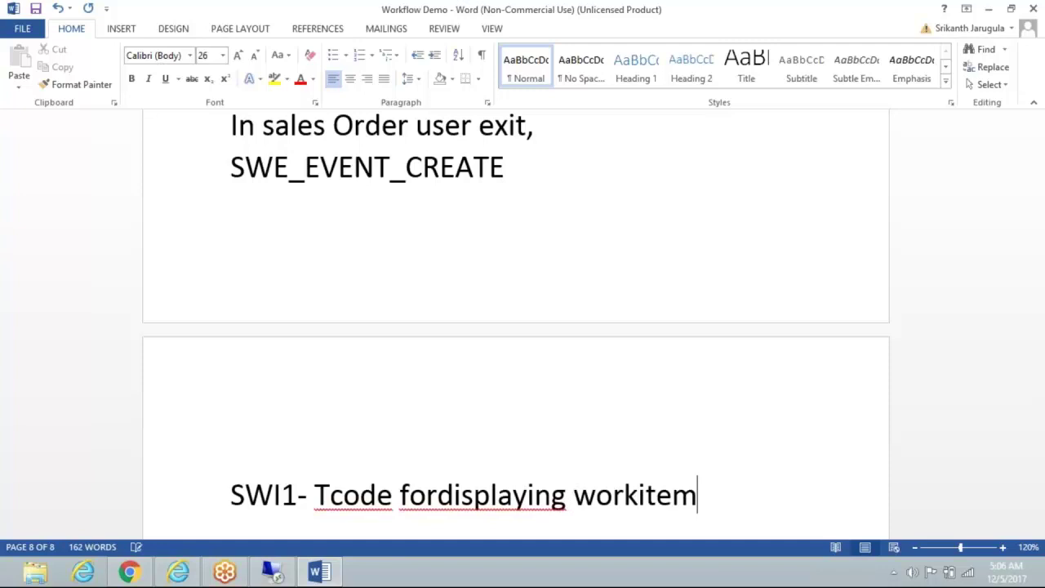
{"action": "type", "text": "s"}
{"action": "type", "text": " - "}
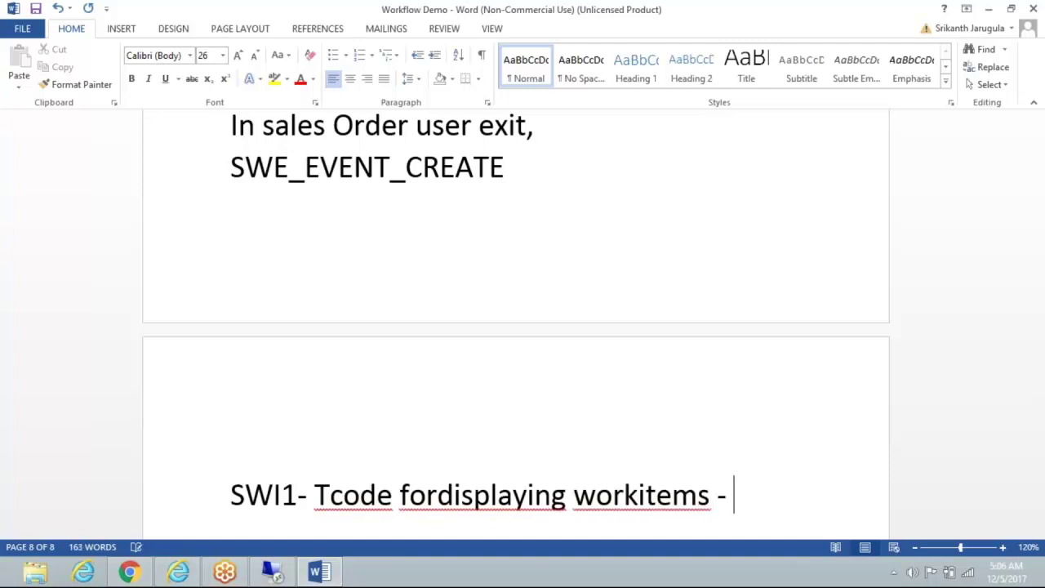
{"action": "type", "text": "Logs"}
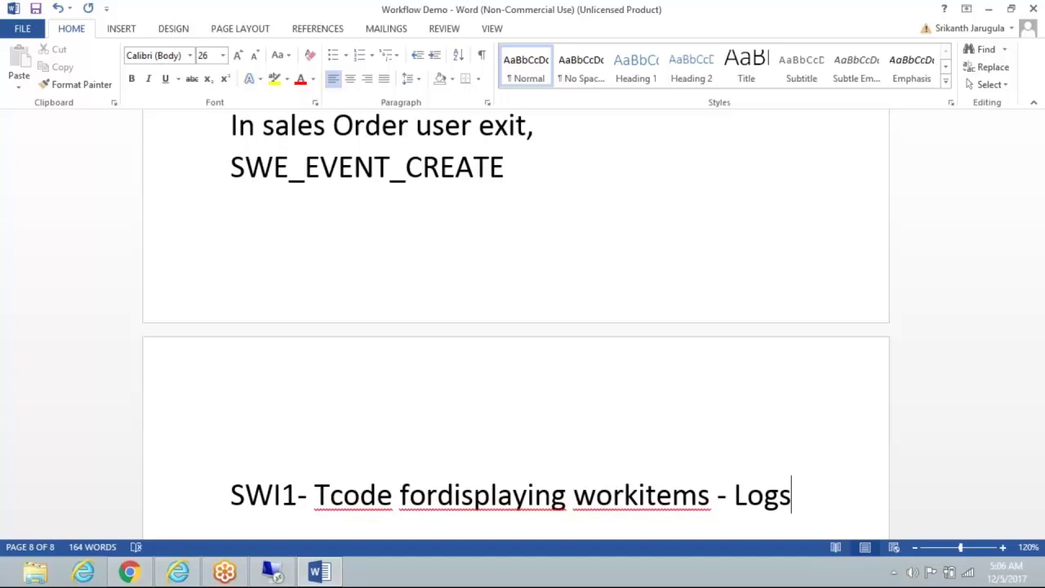
{"action": "mouse_move", "coordinate": [263, 568]}
{"action": "left_click", "coordinate": [263, 511]}
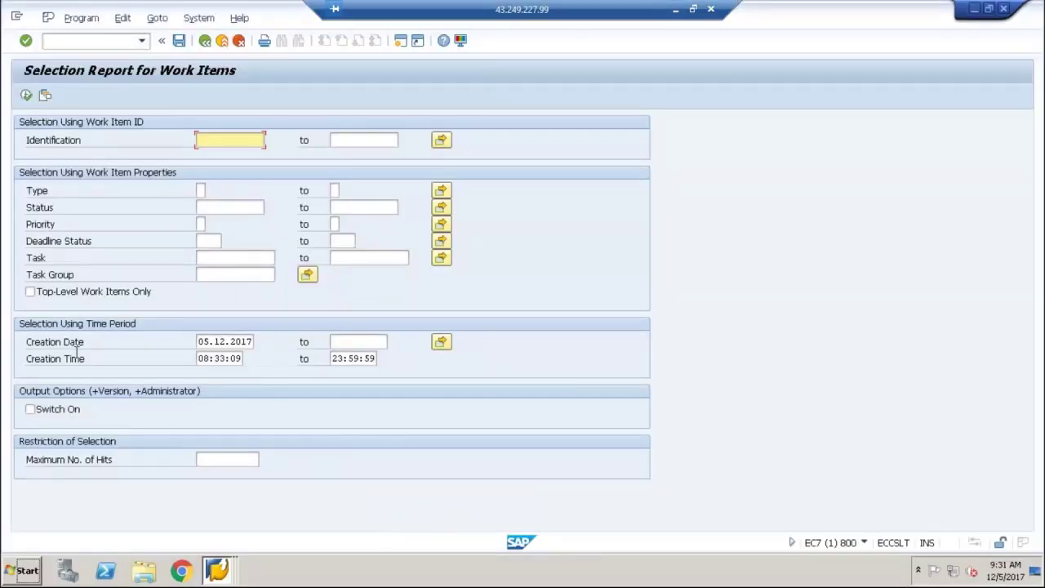
Step: Set the Creation Time start to 00:00:00 and execute the work item selection
{"action": "left_click", "coordinate": [212, 359]}
{"action": "key", "text": "BackSpace"}
{"action": "type", "text": "0"}
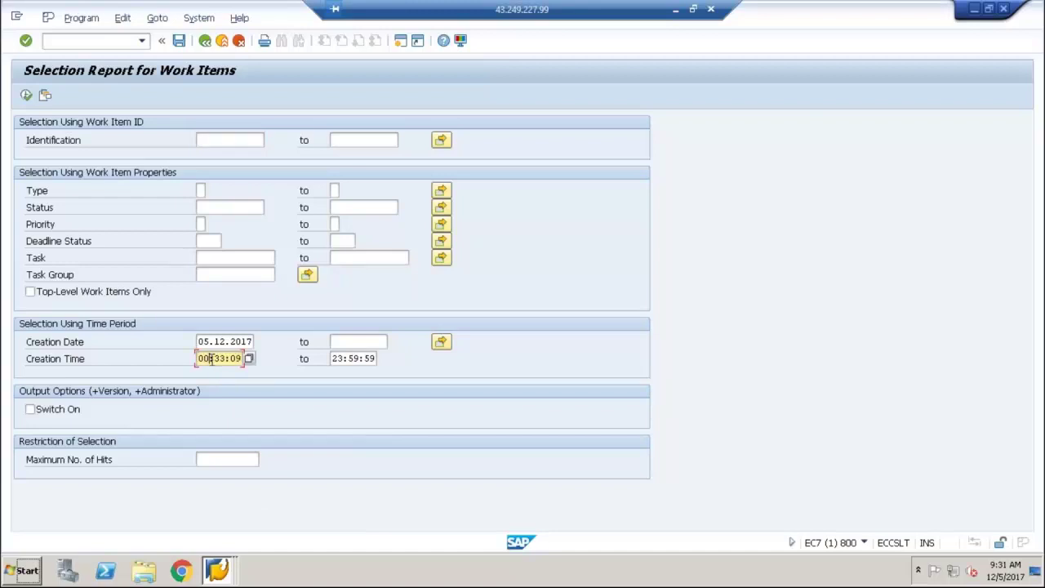
{"action": "double_click", "coordinate": [217, 359]}
{"action": "type", "text": "00"}
{"action": "key", "text": "shift+Right"}
{"action": "key", "text": "shift+Right"}
{"action": "type", "text": "00"}
{"action": "left_click", "coordinate": [25, 96]}
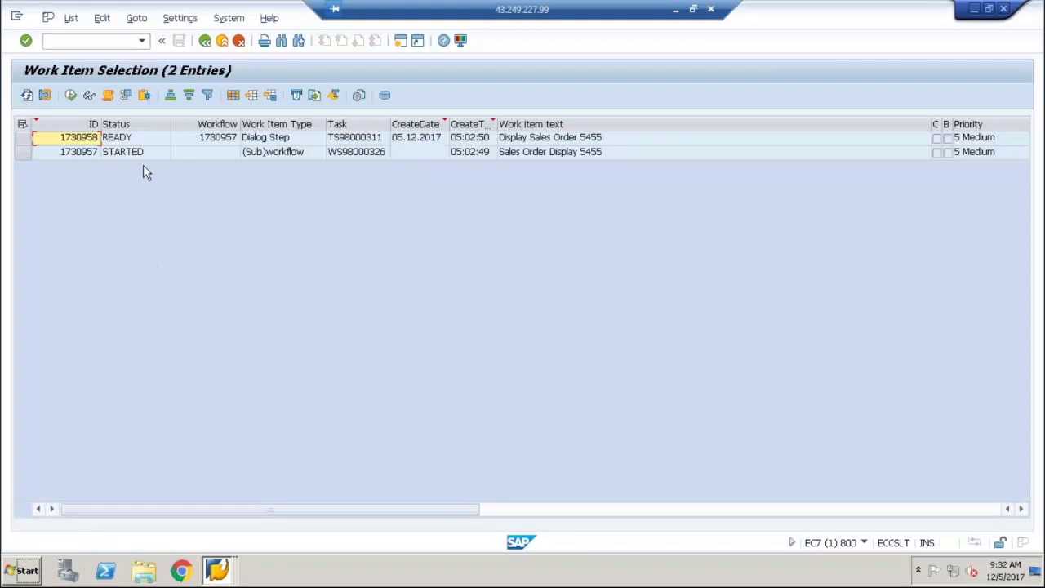
Step: Select the STARTED workflow row for order 5455 and display its workflow log
{"action": "left_click", "coordinate": [346, 154]}
{"action": "left_click", "coordinate": [50, 155]}
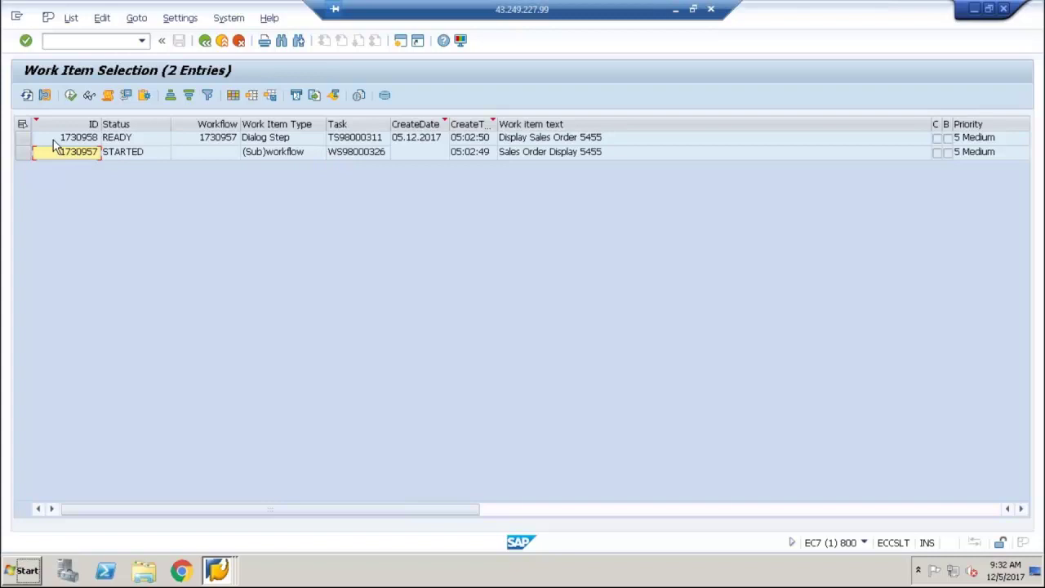
{"action": "left_click", "coordinate": [24, 138]}
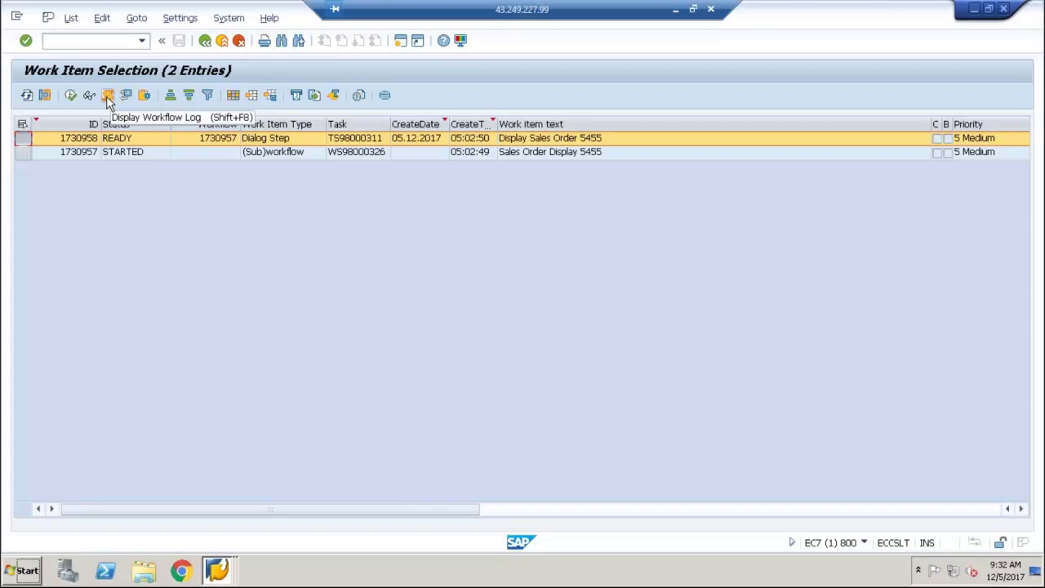
{"action": "left_click", "coordinate": [23, 152]}
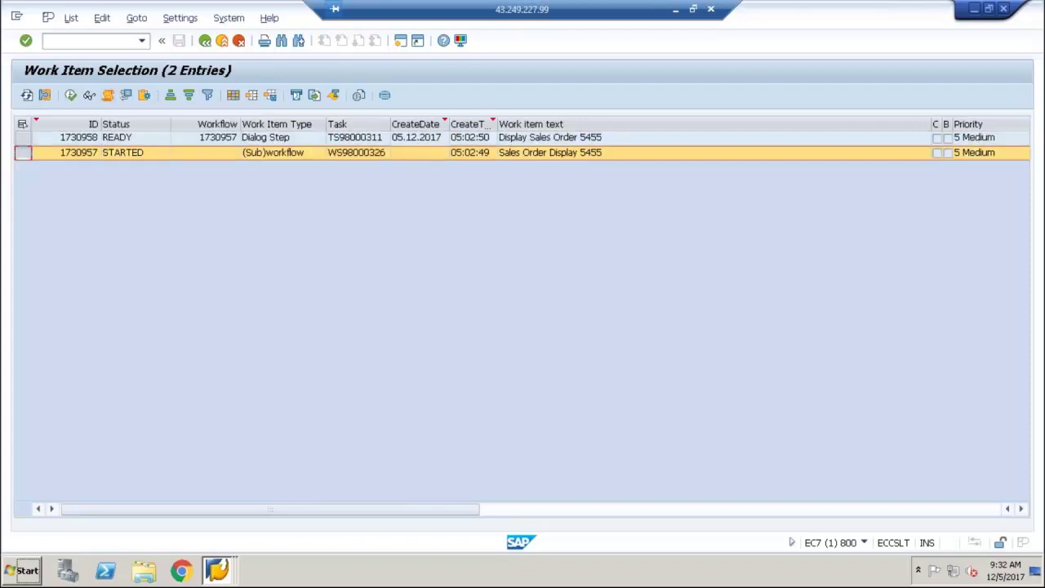
{"action": "left_click", "coordinate": [107, 95]}
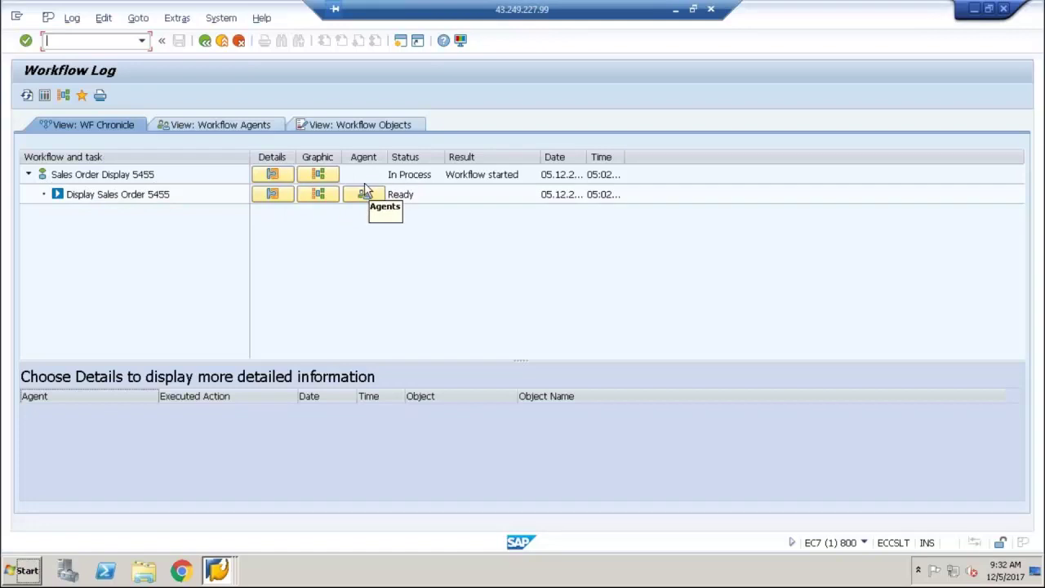
Step: Check the agents of the Display Sales Order 5455 step, then return to the work item list
{"action": "left_click", "coordinate": [365, 197]}
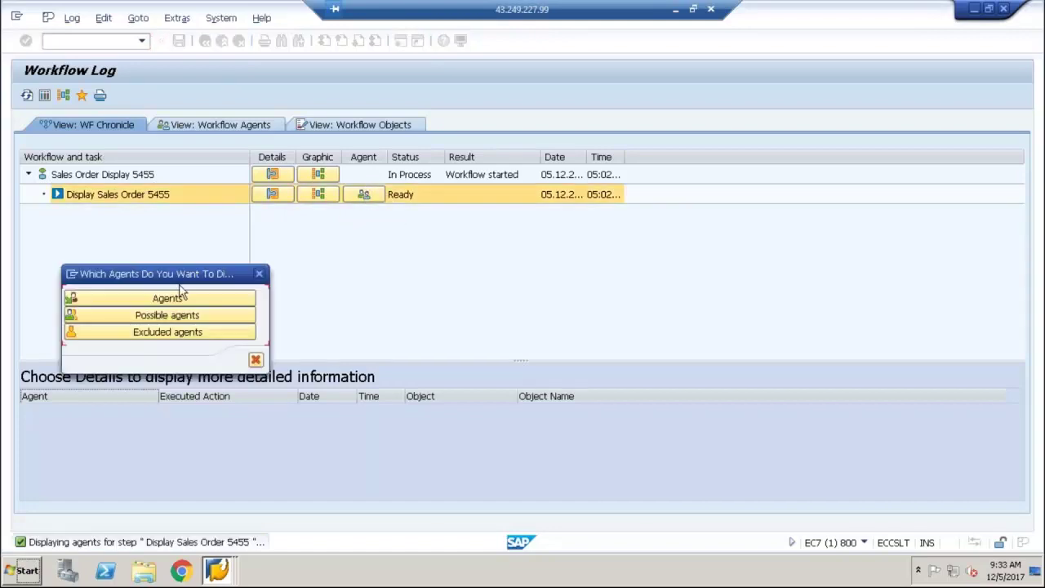
{"action": "left_click", "coordinate": [179, 301]}
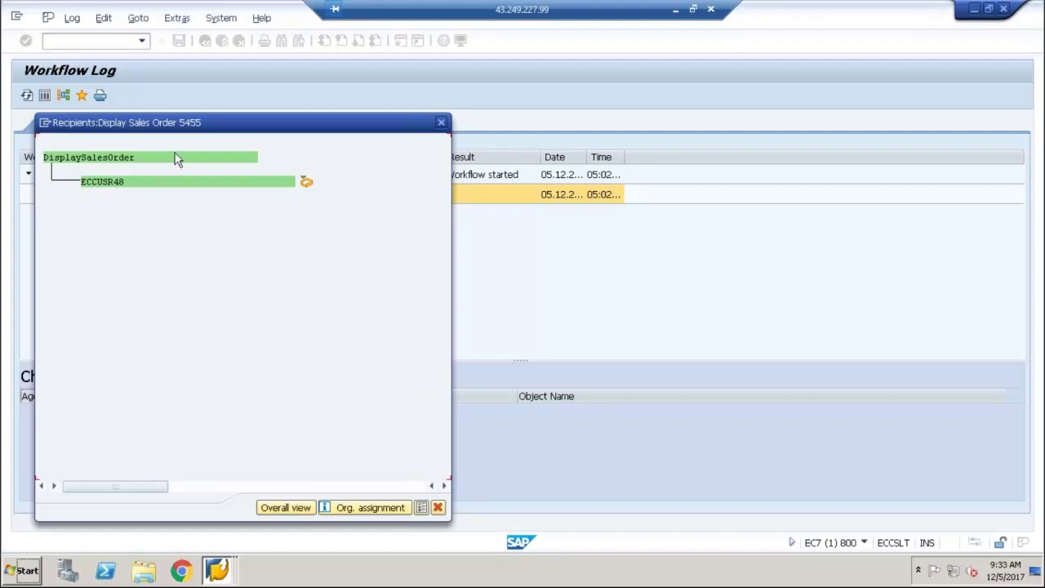
{"action": "left_click", "coordinate": [442, 122]}
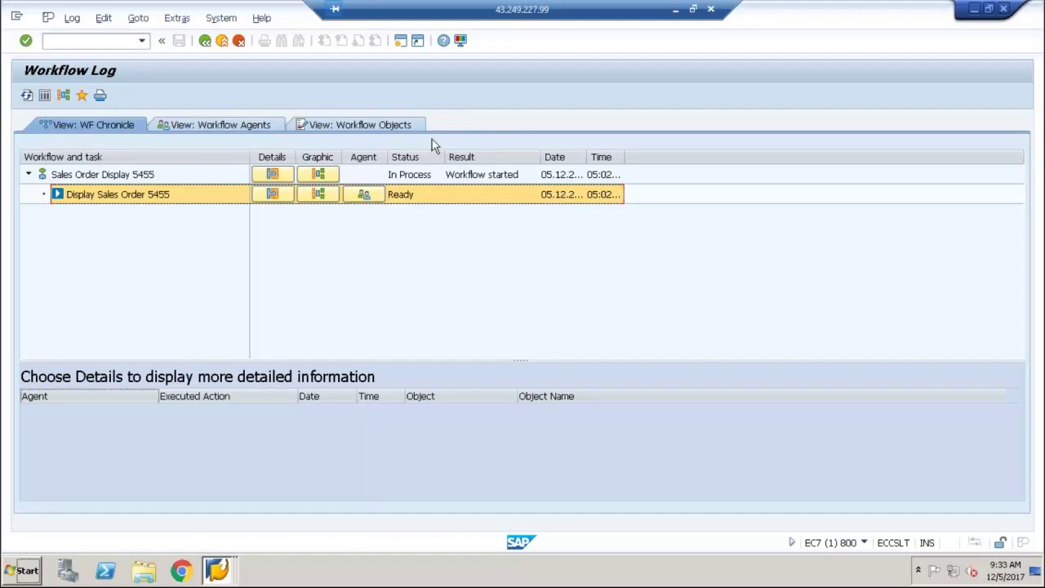
{"action": "left_click", "coordinate": [363, 196]}
{"action": "left_click", "coordinate": [117, 299]}
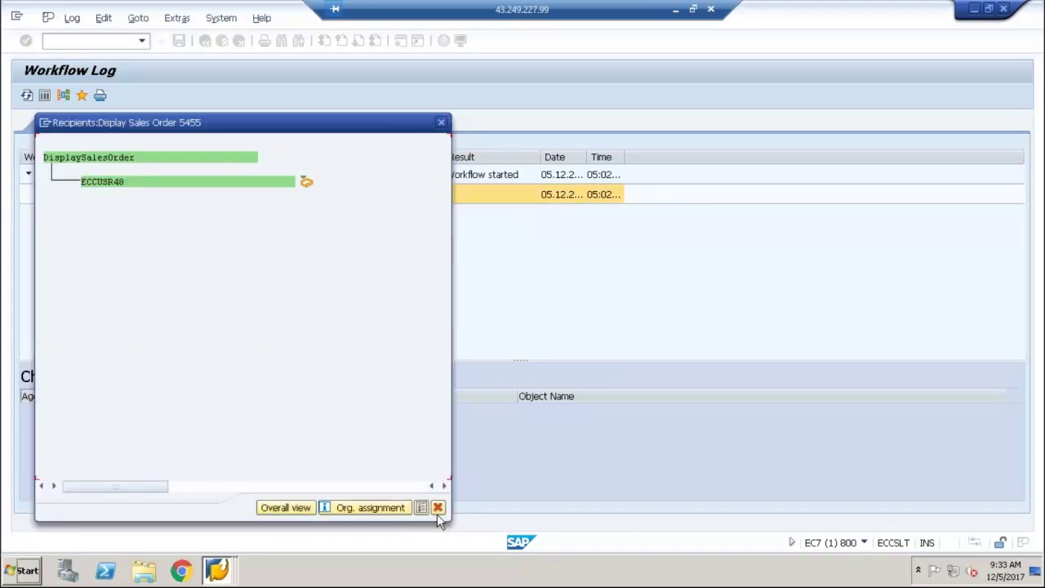
{"action": "left_click", "coordinate": [438, 508]}
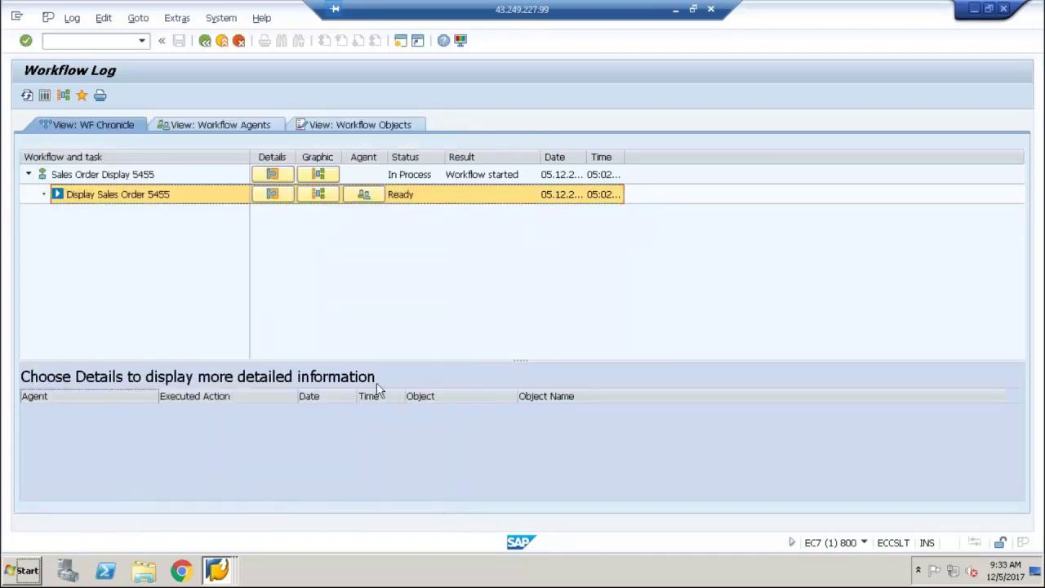
{"action": "left_click", "coordinate": [205, 43]}
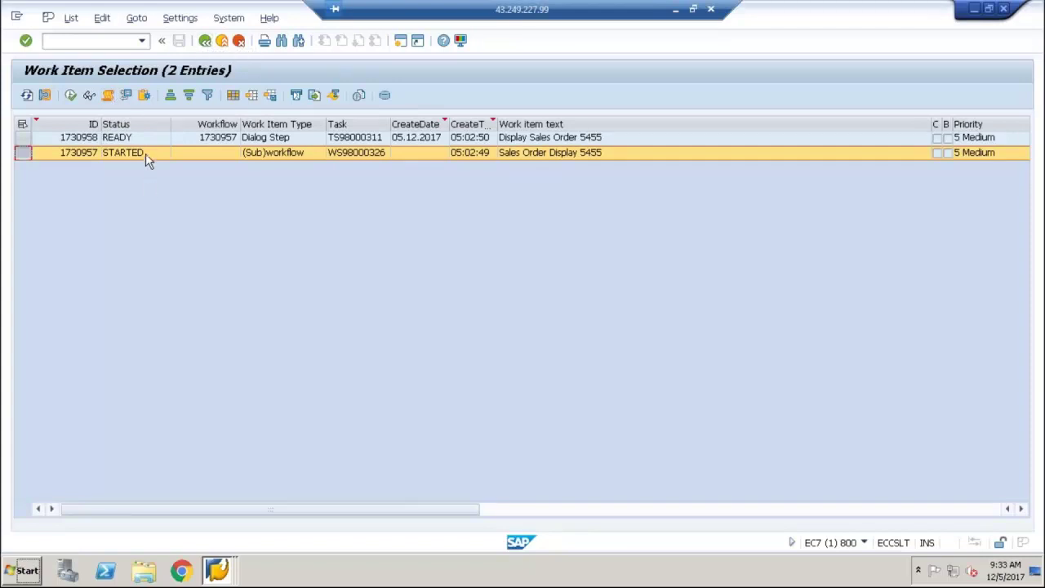
Step: Return to Easy Access, run SBWP, and list the inbox Workflow items
{"action": "left_click", "coordinate": [205, 40]}
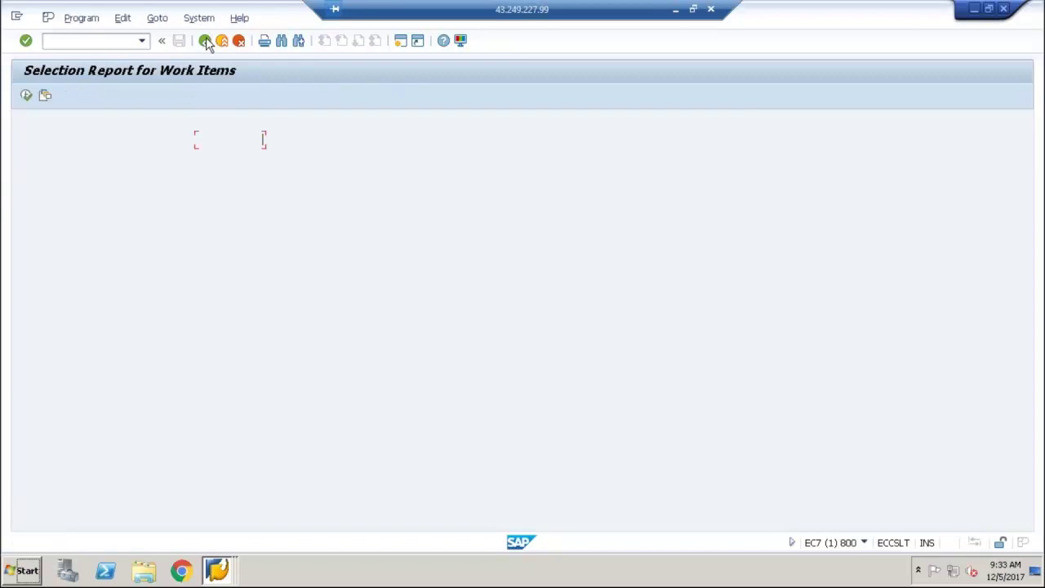
{"action": "left_click", "coordinate": [205, 41]}
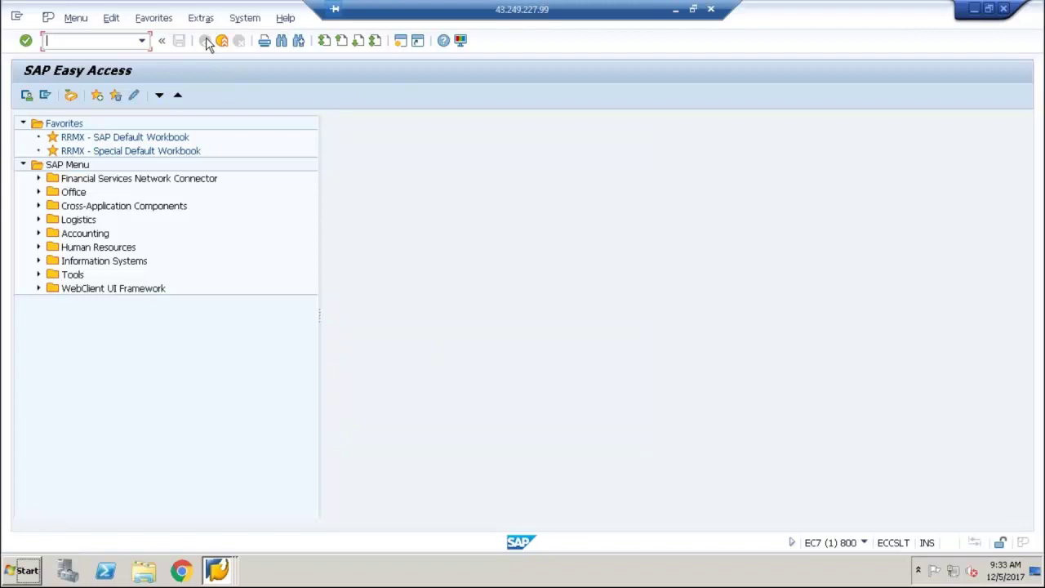
{"action": "type", "text": "SBWP"}
{"action": "left_click", "coordinate": [71, 98]}
{"action": "key", "text": "Return"}
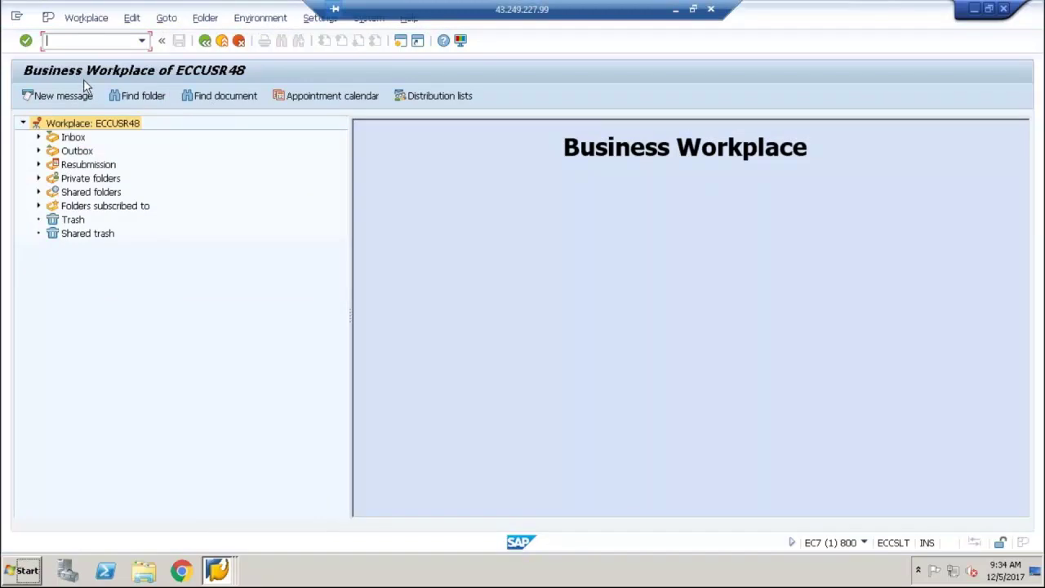
{"action": "left_click", "coordinate": [38, 137]}
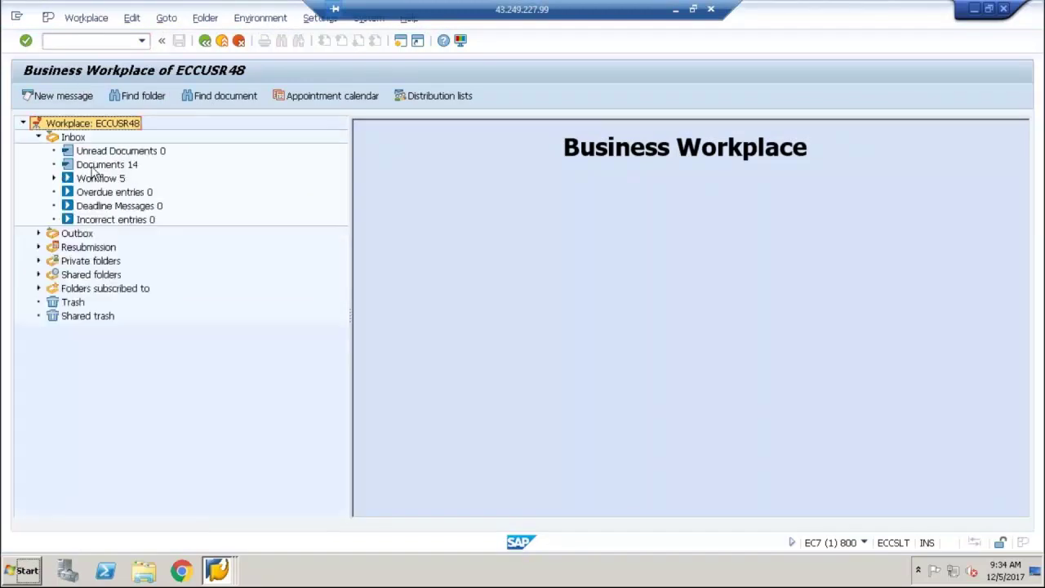
{"action": "left_click", "coordinate": [98, 178]}
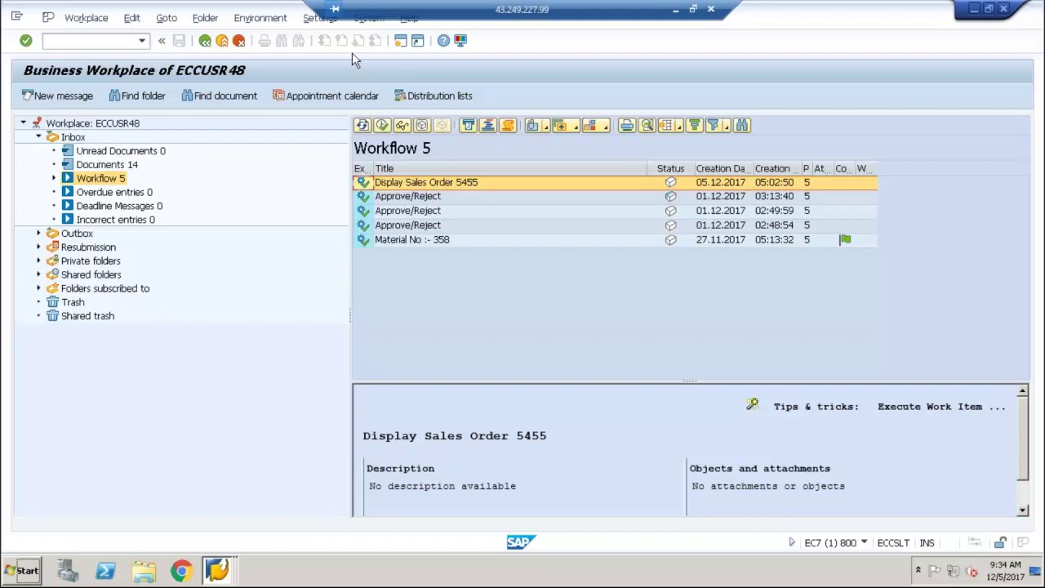
Step: Switch to the Business Workplace window, leave it, and start sbwp again
{"action": "left_click", "coordinate": [214, 571]}
{"action": "left_click", "coordinate": [258, 322]}
{"action": "left_click", "coordinate": [221, 41]}
{"action": "type", "text": "sbwp"}
{"action": "key", "text": "Return"}
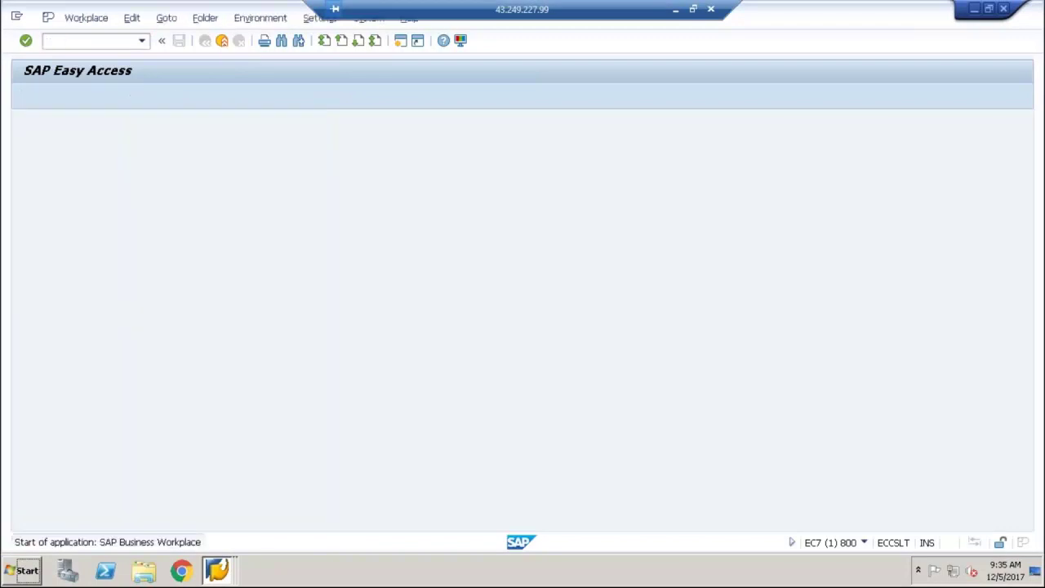
Step: In SWO1, display object type ZWF_DEMO01 and open the DisplayOrder method's program code
{"action": "left_click", "coordinate": [207, 43]}
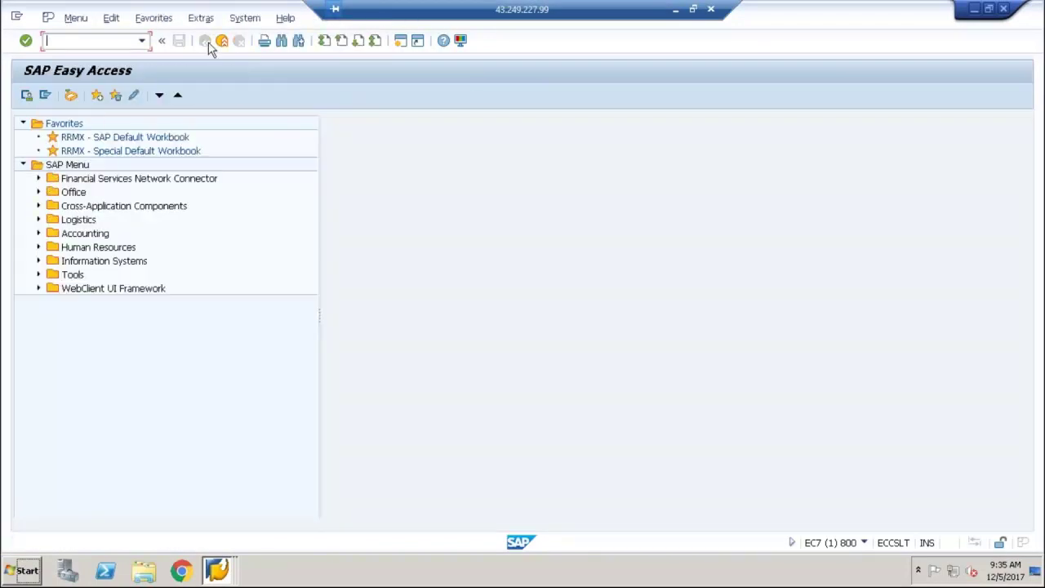
{"action": "type", "text": "swo1"}
{"action": "key", "text": "Return"}
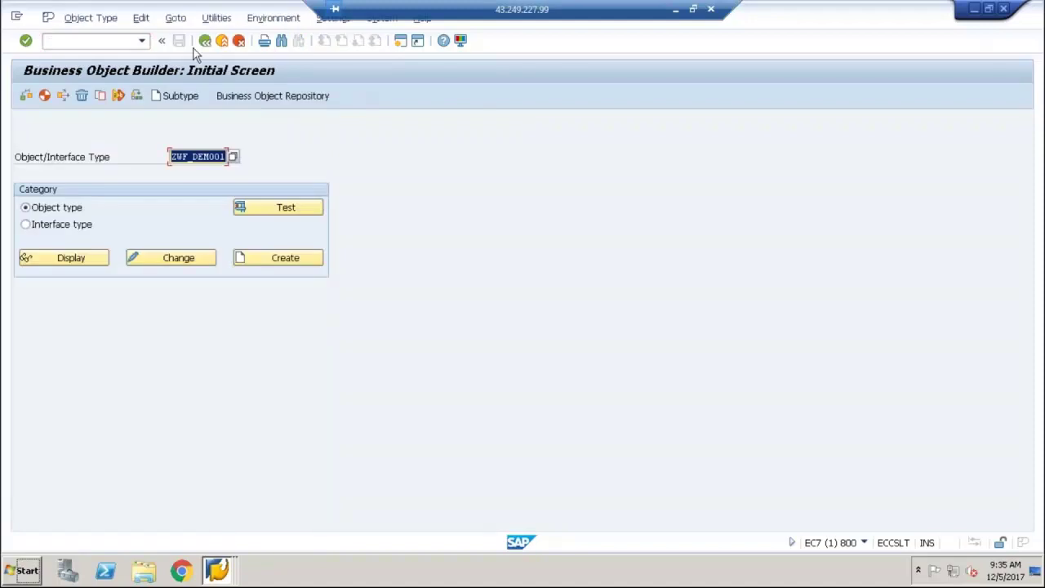
{"action": "left_click", "coordinate": [92, 262]}
{"action": "left_click", "coordinate": [45, 182]}
{"action": "left_click", "coordinate": [167, 232]}
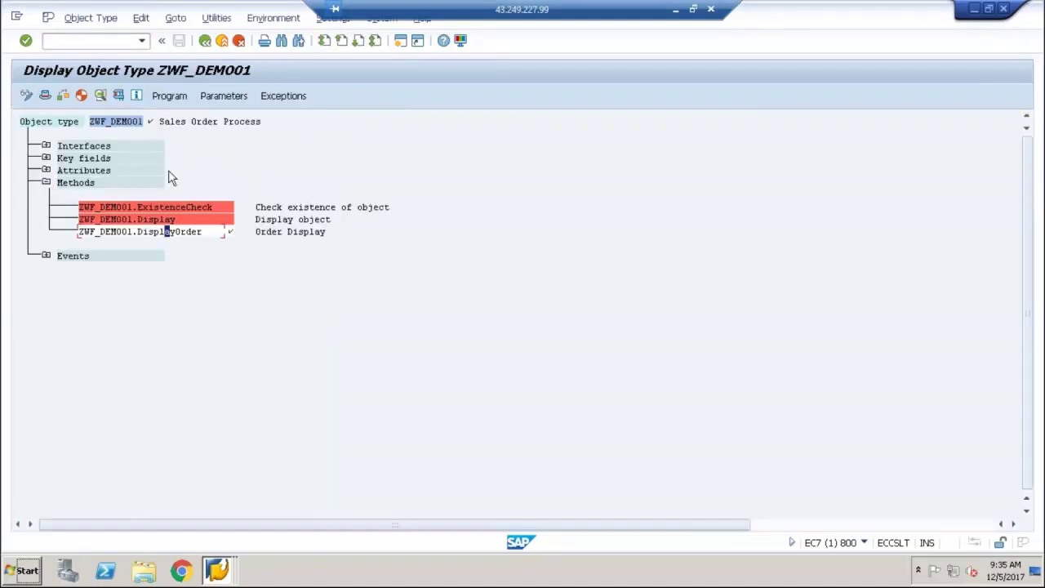
{"action": "left_click", "coordinate": [167, 96]}
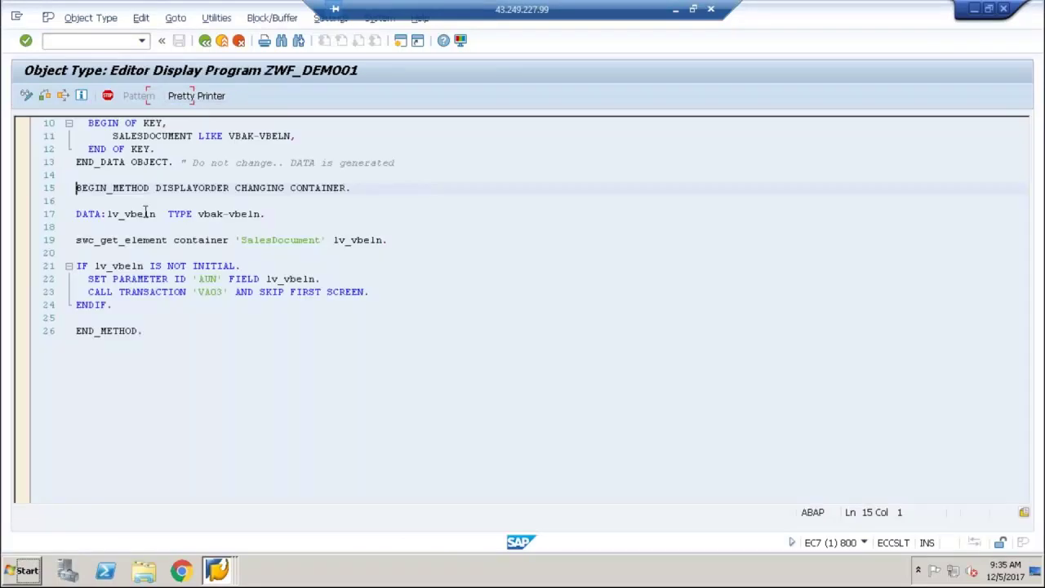
Step: Set a session breakpoint on line 21 (IF lv_vbeln) of DisplayOrder and return to Easy Access
{"action": "left_click", "coordinate": [145, 266]}
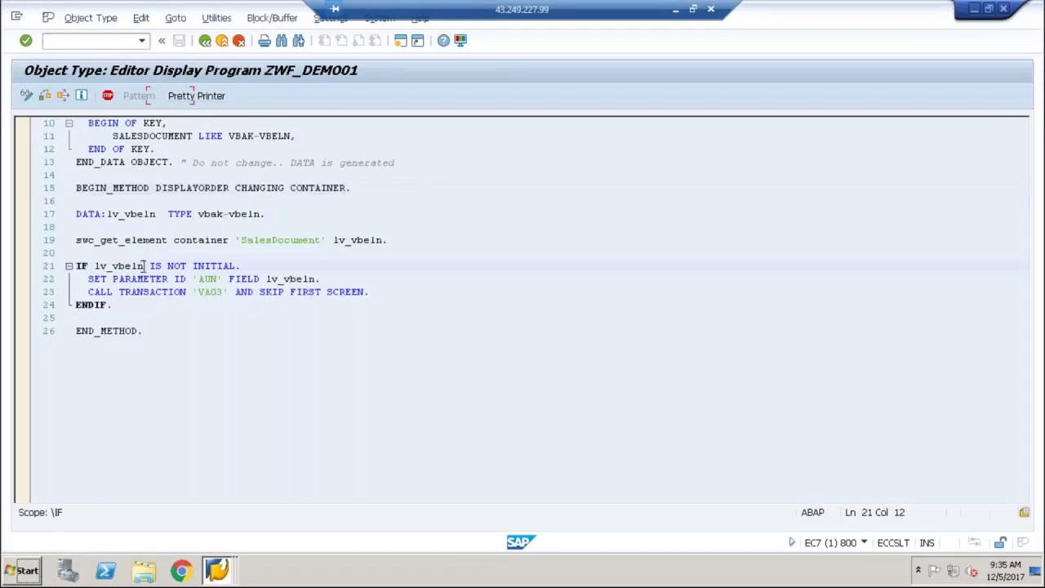
{"action": "left_click", "coordinate": [108, 96]}
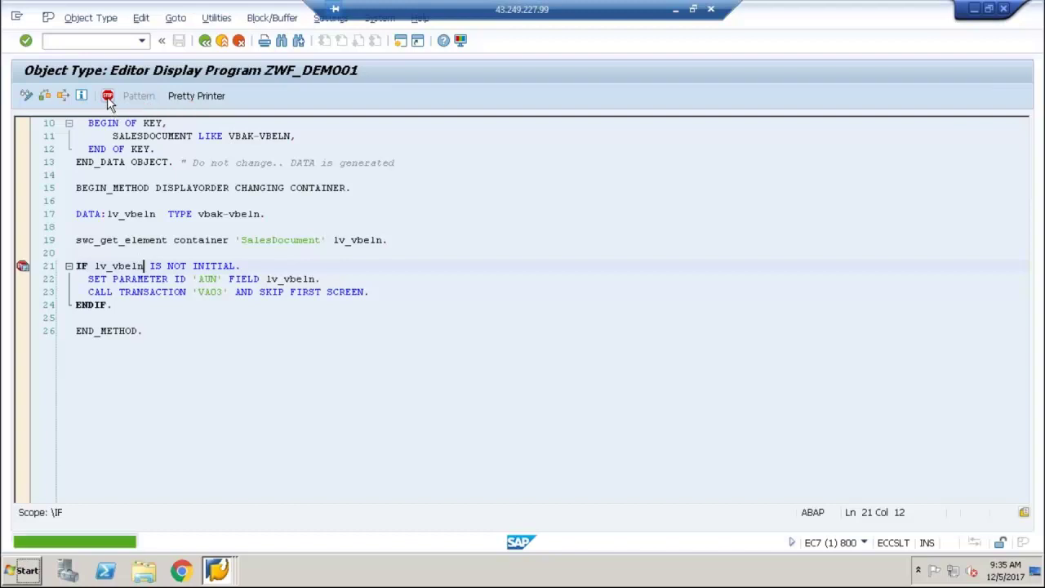
{"action": "left_click", "coordinate": [210, 47]}
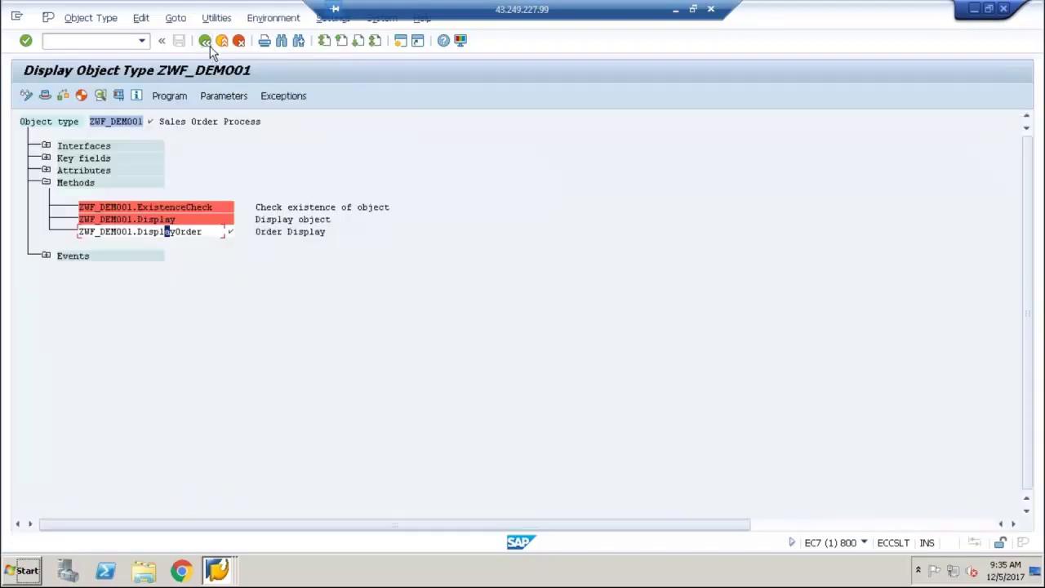
{"action": "left_click", "coordinate": [210, 46]}
{"action": "left_click", "coordinate": [210, 47]}
Step: Execute the Display Sales Order 5455 work item from the inbox, checking lv_vbeln in the debugger
{"action": "left_click", "coordinate": [72, 96]}
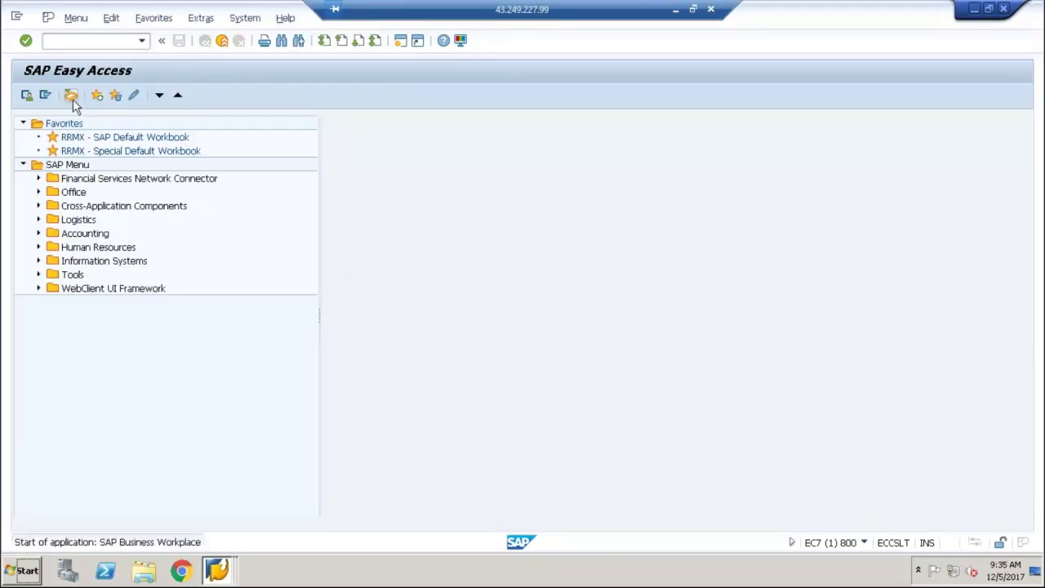
{"action": "left_click", "coordinate": [39, 138]}
{"action": "left_click", "coordinate": [100, 179]}
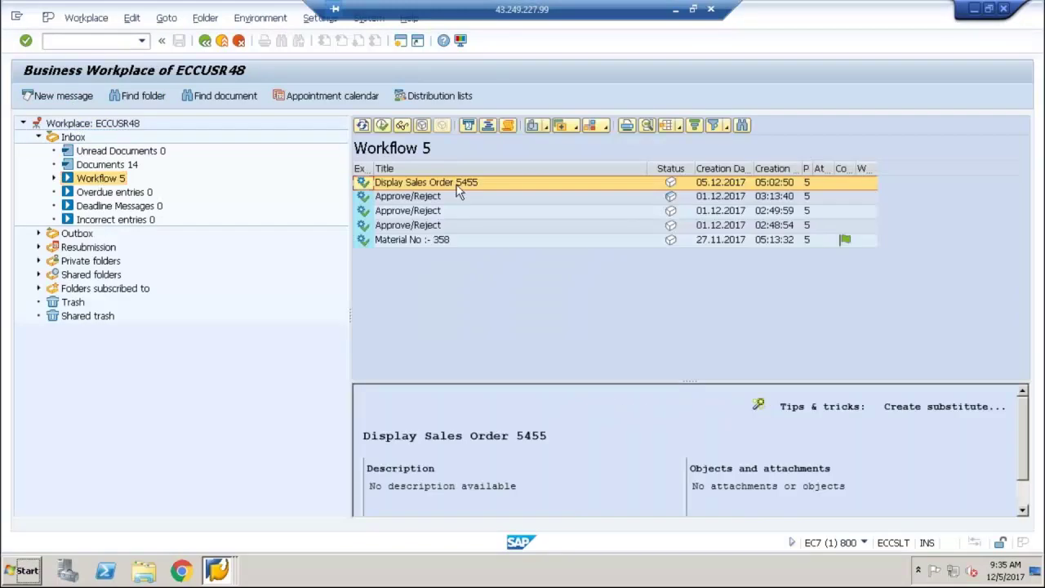
{"action": "double_click", "coordinate": [456, 186]}
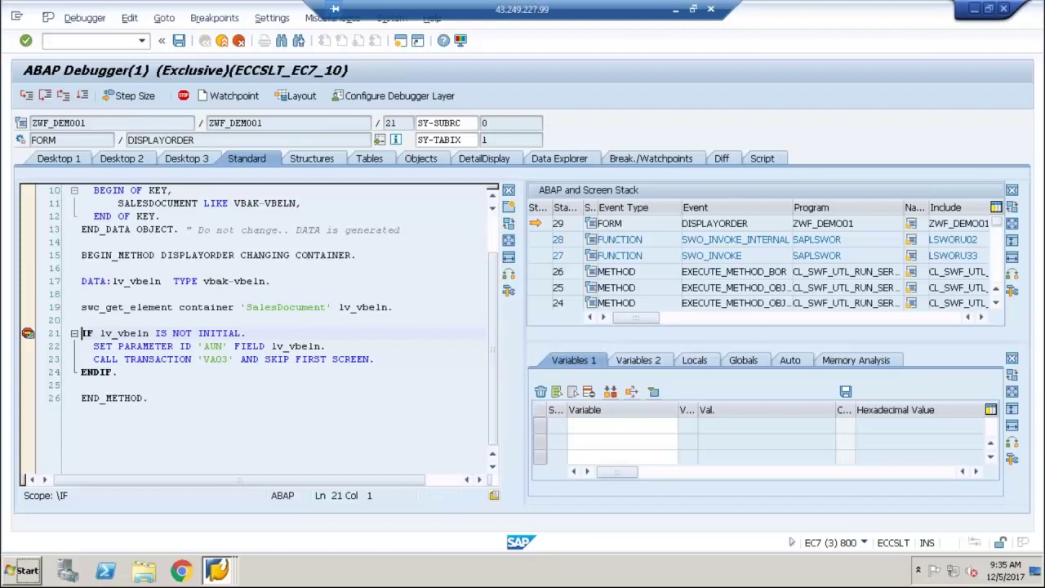
{"action": "double_click", "coordinate": [137, 333]}
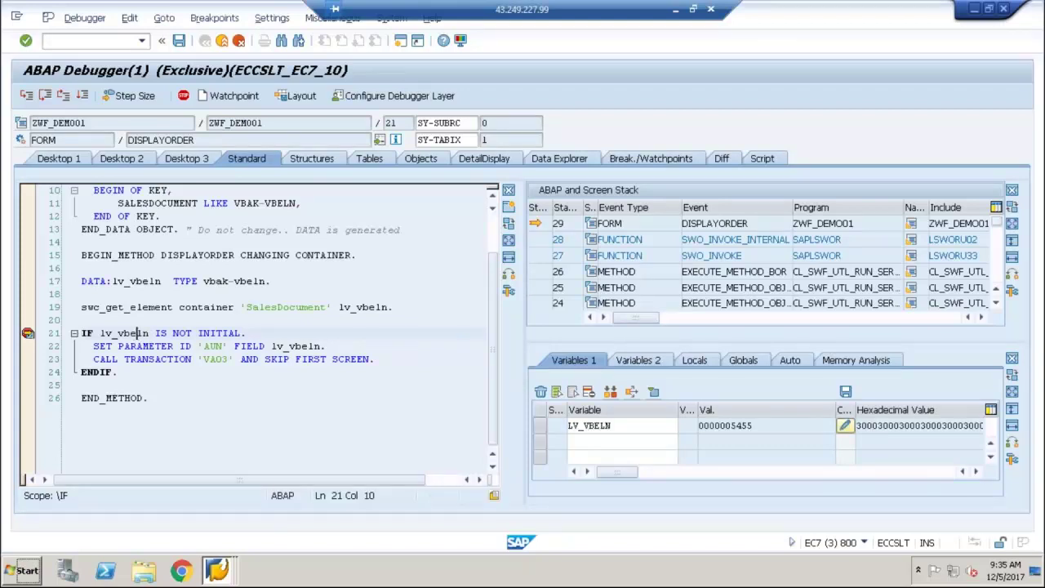
{"action": "key", "text": "F8"}
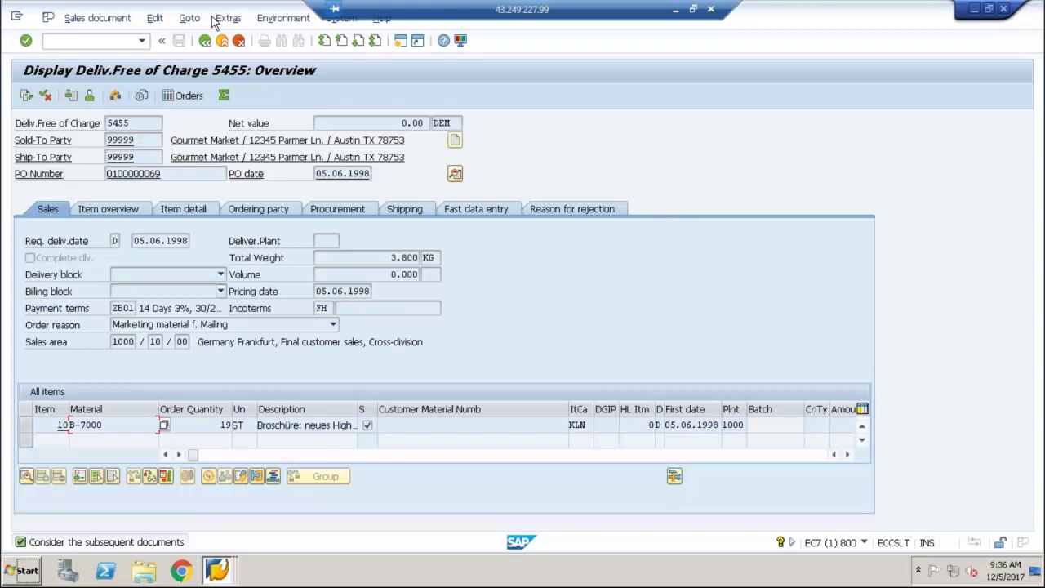
Step: Return to the inbox and switch to the Display Sales Order window showing order 5455
{"action": "left_click", "coordinate": [205, 41]}
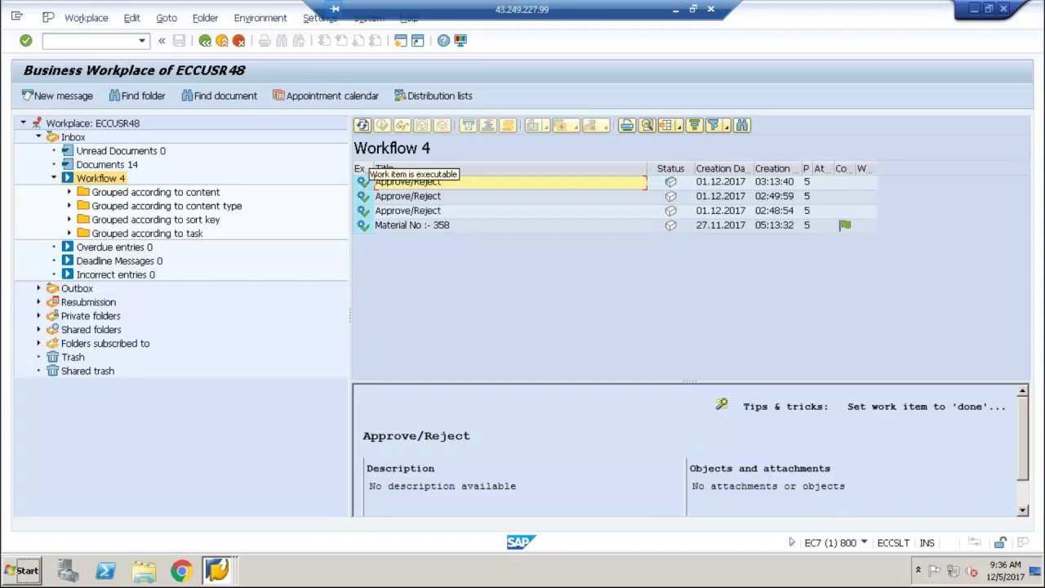
{"action": "left_click", "coordinate": [219, 570]}
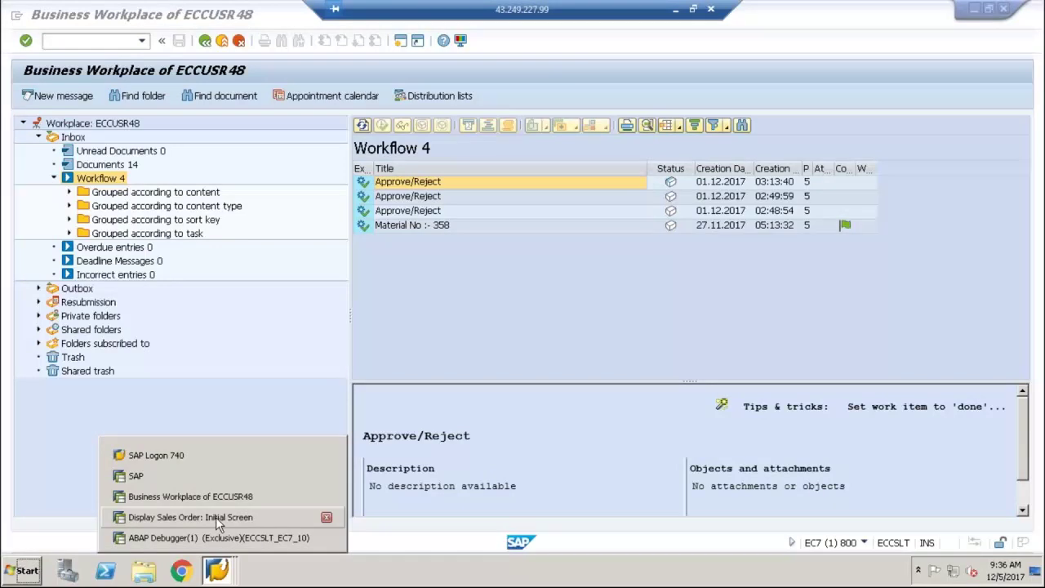
{"action": "left_click", "coordinate": [216, 517]}
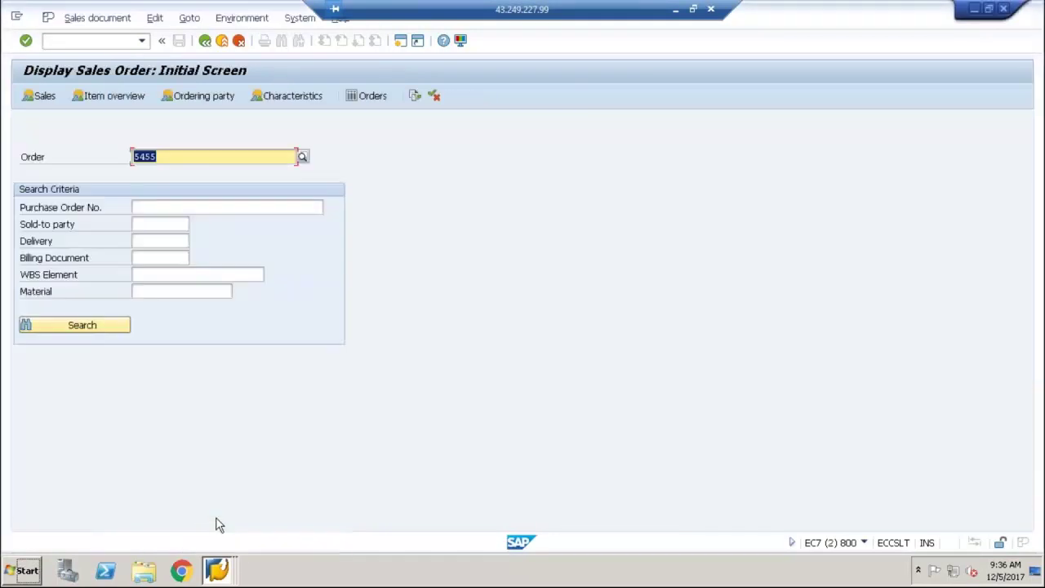
Step: List work items in SWI1 created since creation time 00:00:00
{"action": "left_click", "coordinate": [209, 46]}
{"action": "type", "text": "swi1"}
{"action": "key", "text": "Return"}
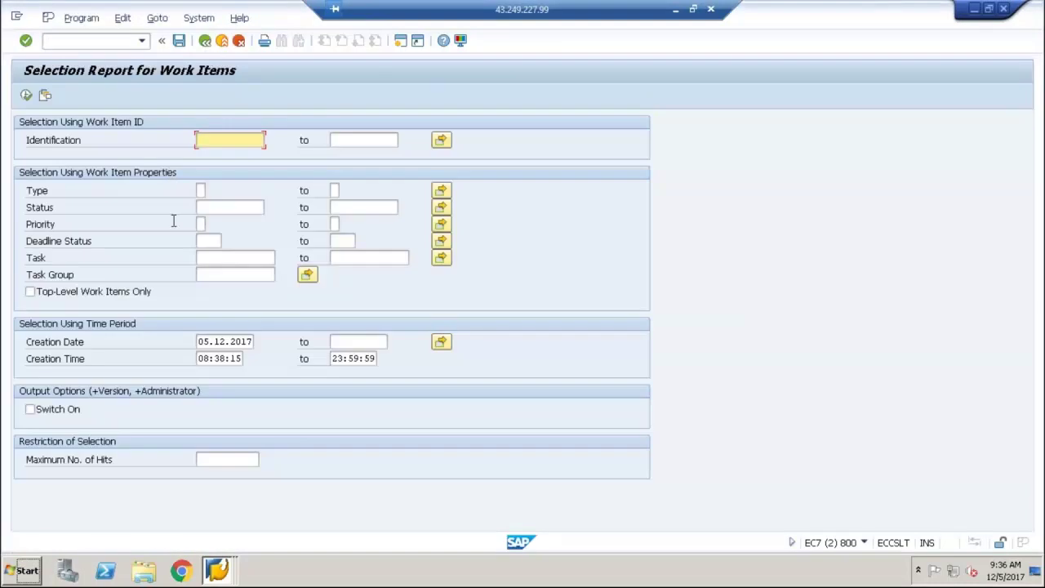
{"action": "key", "text": "F8"}
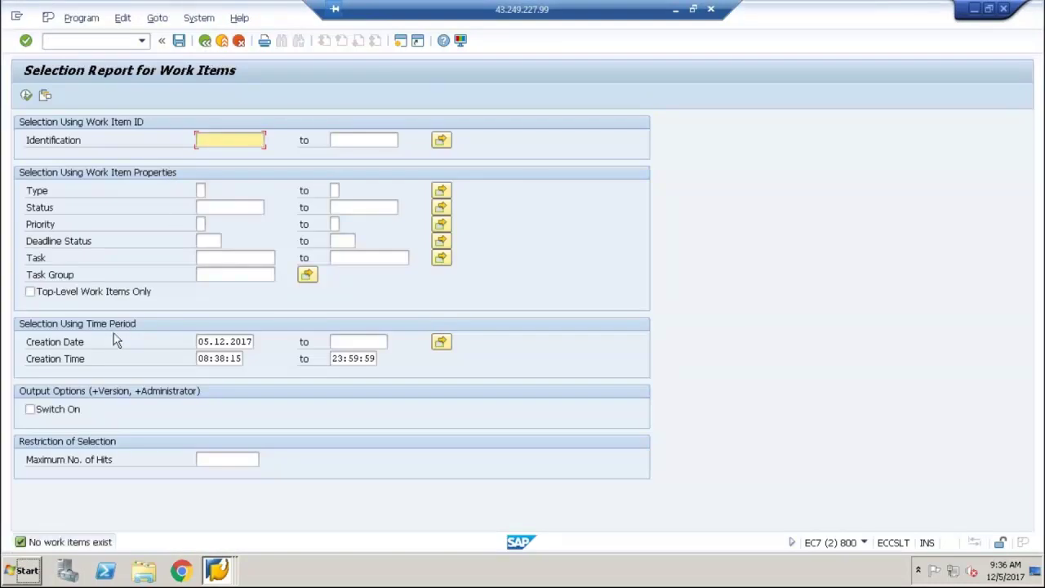
{"action": "left_click", "coordinate": [82, 361]}
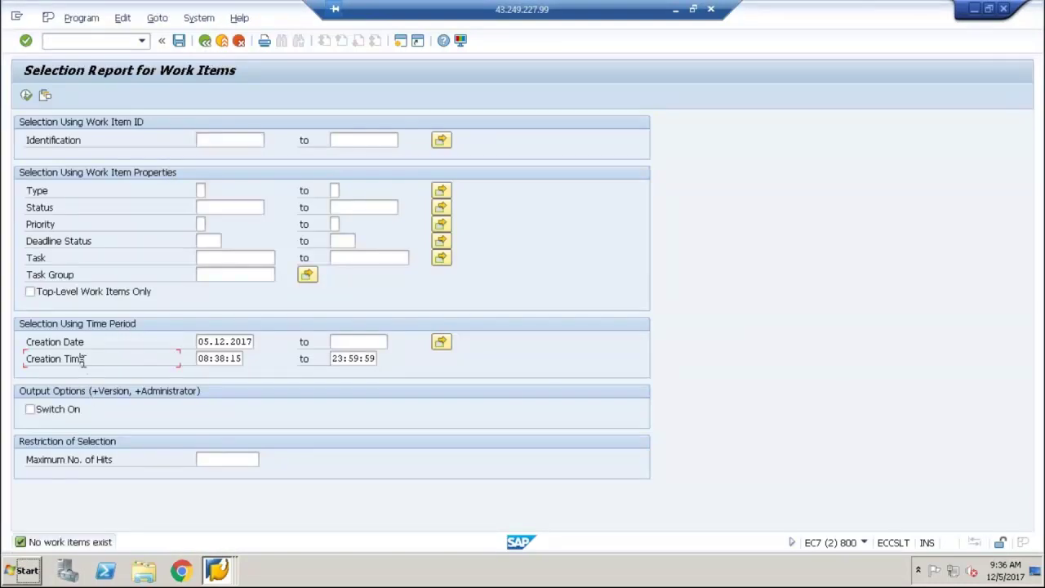
{"action": "key", "text": "Tab"}
{"action": "type", "text": "000000"}
{"action": "key", "text": "F8"}
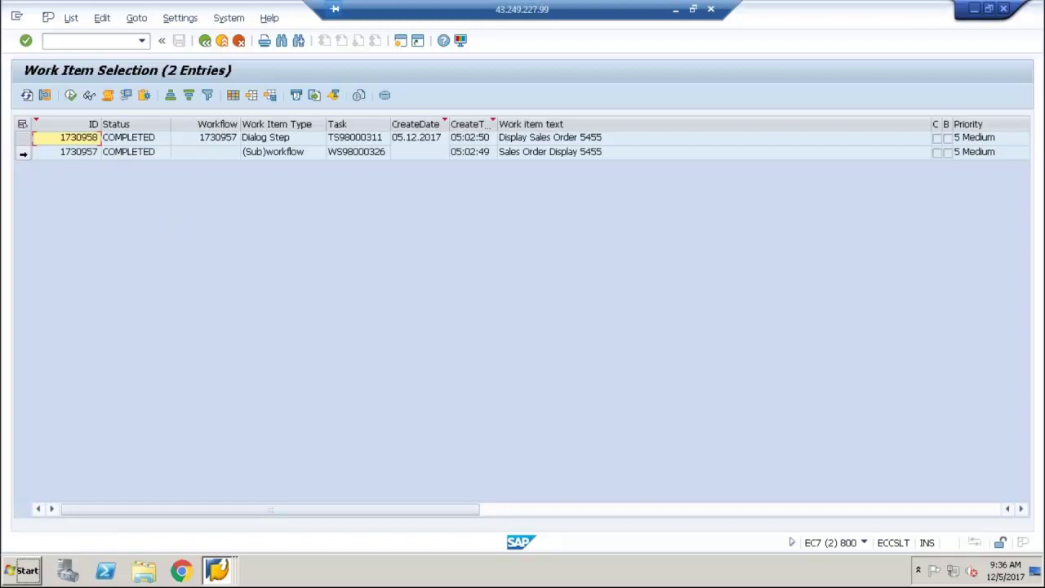
Step: Show the graphical workflow log for the Sales Order Display workflow item
{"action": "left_click", "coordinate": [22, 152]}
{"action": "left_click", "coordinate": [107, 96]}
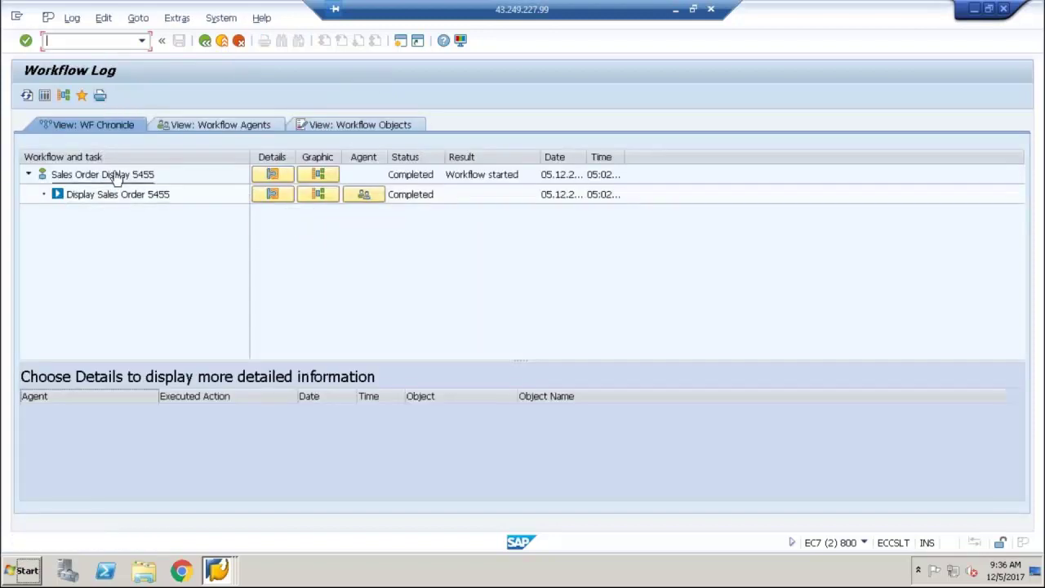
{"action": "left_click", "coordinate": [64, 95]}
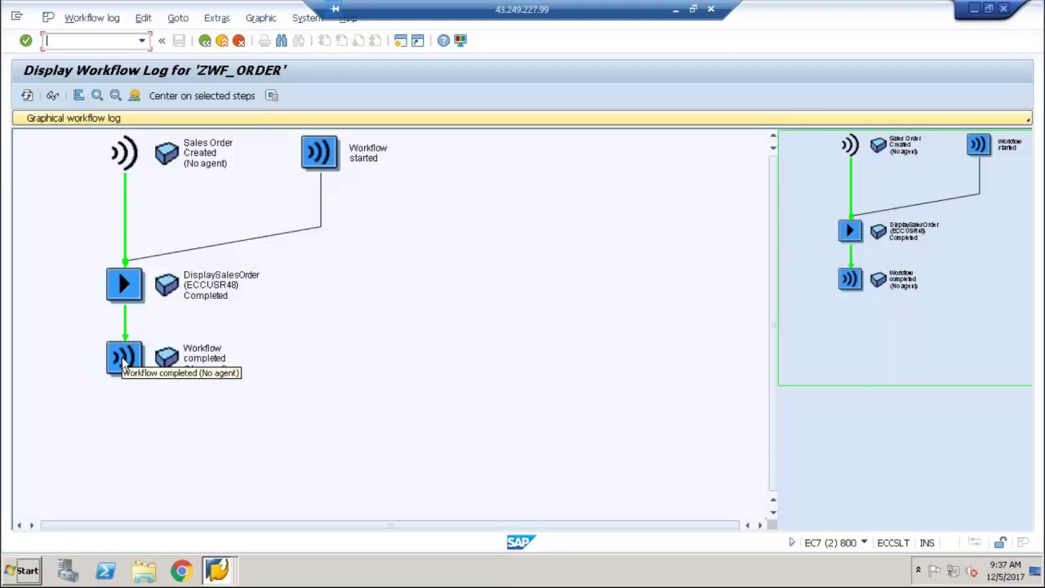
Step: Go back through the work item list and selection screen to the SAP Easy Access menu
{"action": "left_click", "coordinate": [208, 46]}
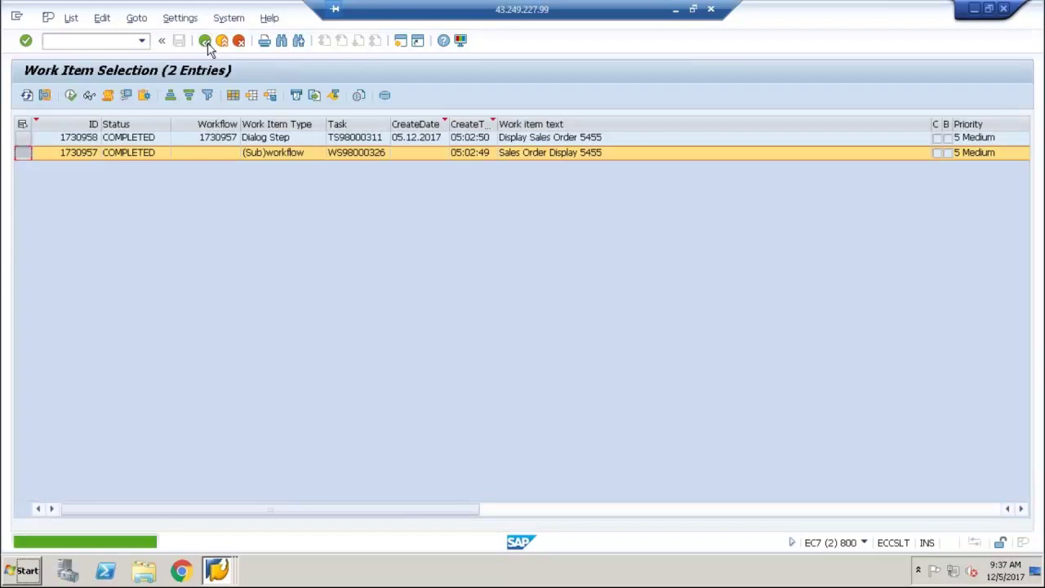
{"action": "left_click", "coordinate": [208, 46]}
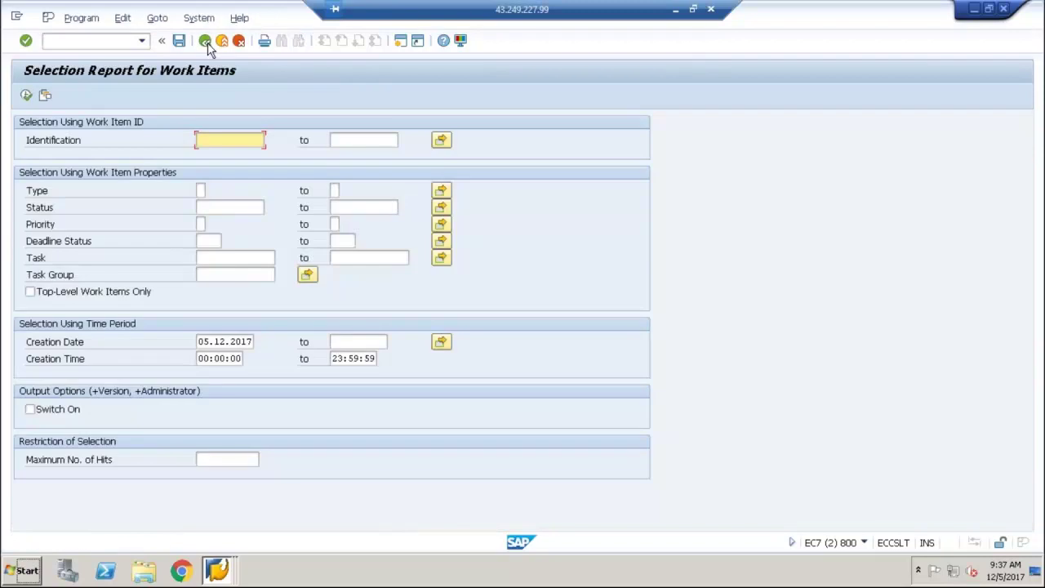
{"action": "left_click", "coordinate": [207, 47]}
{"action": "type", "text": "SW"}
{"action": "key", "text": "BackSpace"}
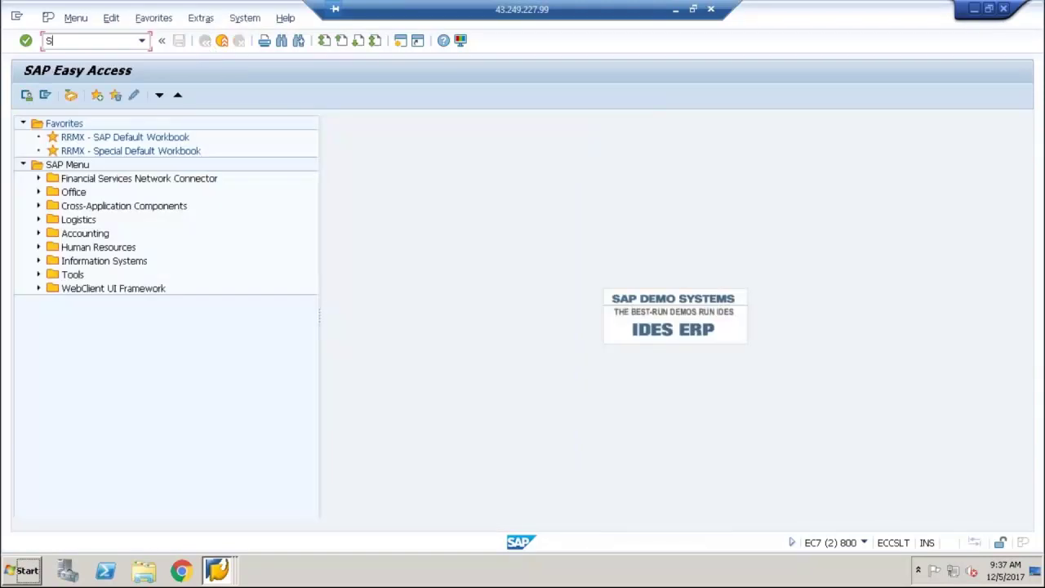
{"action": "key", "text": "BackSpace"}
{"action": "type", "text": "PT"}
{"action": "key", "text": "BackSpace"}
{"action": "type", "text": "FTC"}
{"action": "key", "text": "Return"}
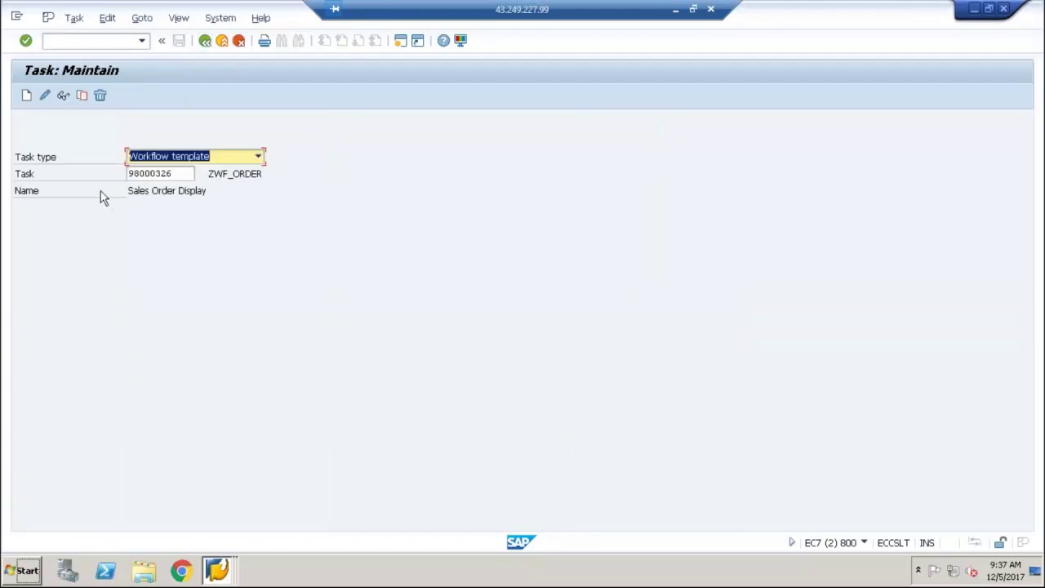
{"action": "left_click", "coordinate": [194, 159]}
{"action": "left_click", "coordinate": [177, 196]}
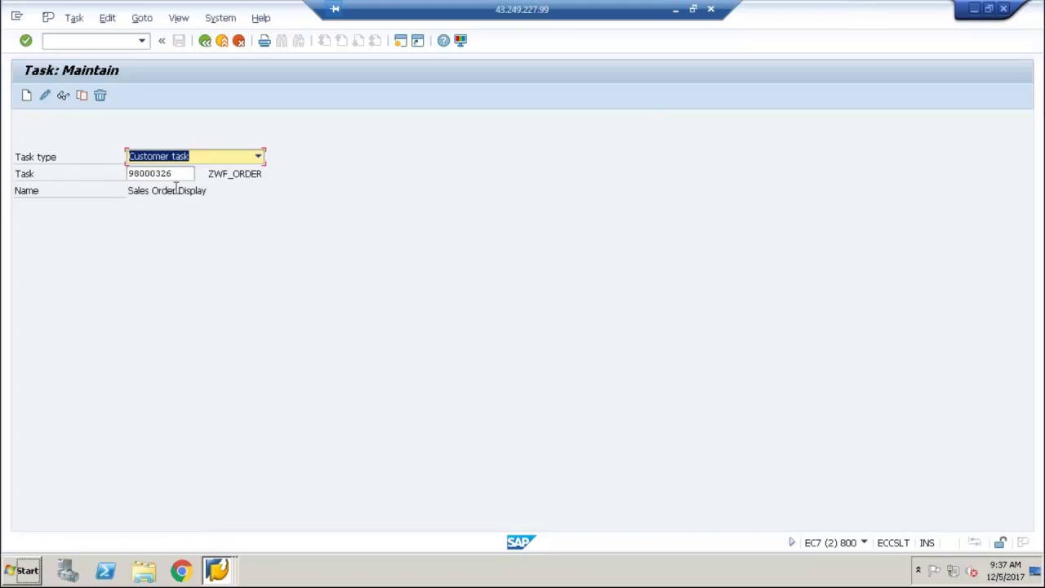
{"action": "left_click", "coordinate": [197, 162]}
{"action": "left_click", "coordinate": [167, 183]}
{"action": "key", "text": "Tab"}
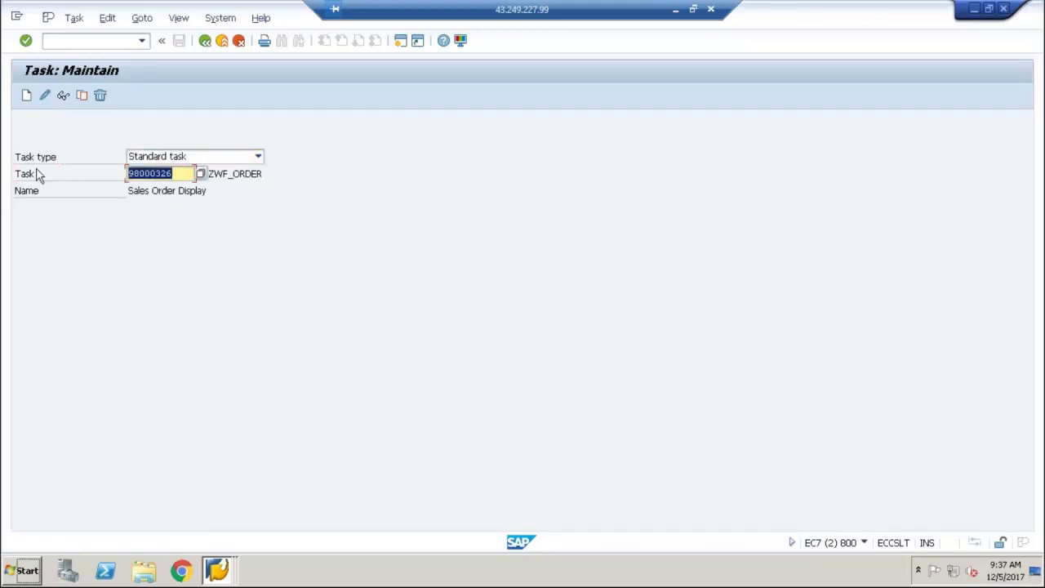
{"action": "key", "text": "BackSpace"}
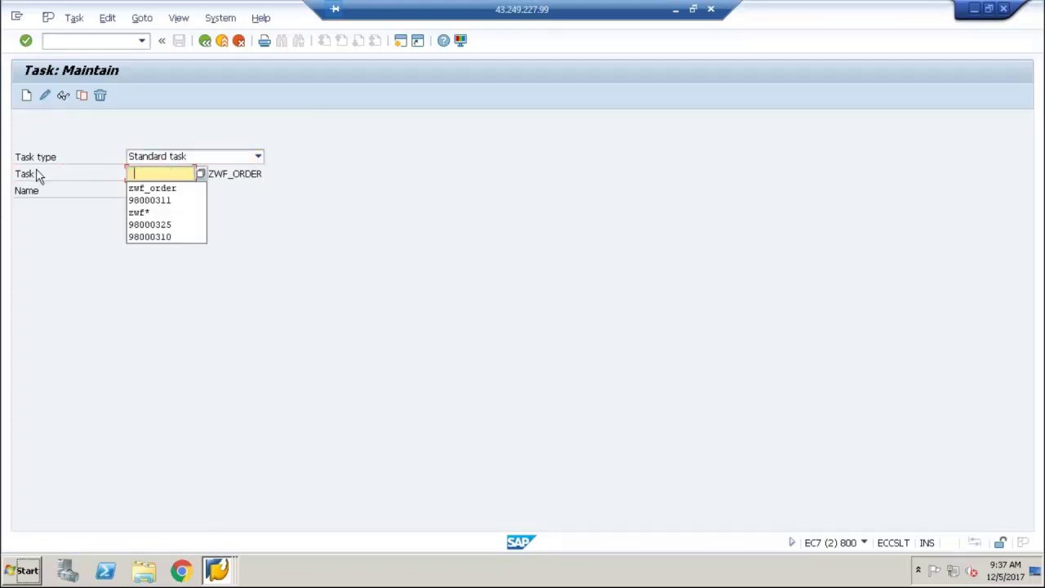
{"action": "type", "text": "zwf"}
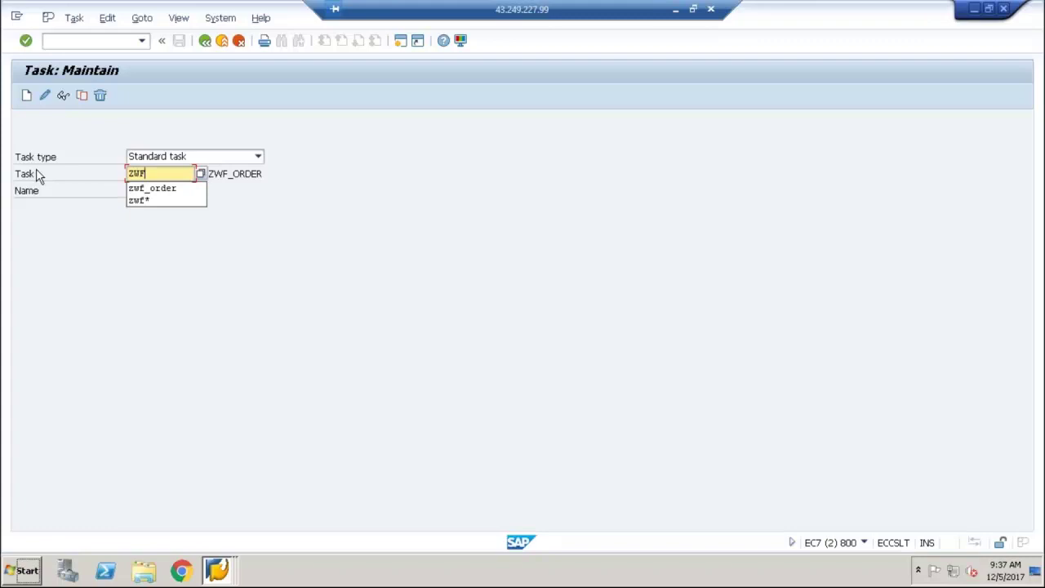
{"action": "type", "text": "_demo01"}
{"action": "key", "text": "shift+Tab"}
{"action": "left_click", "coordinate": [63, 96]}
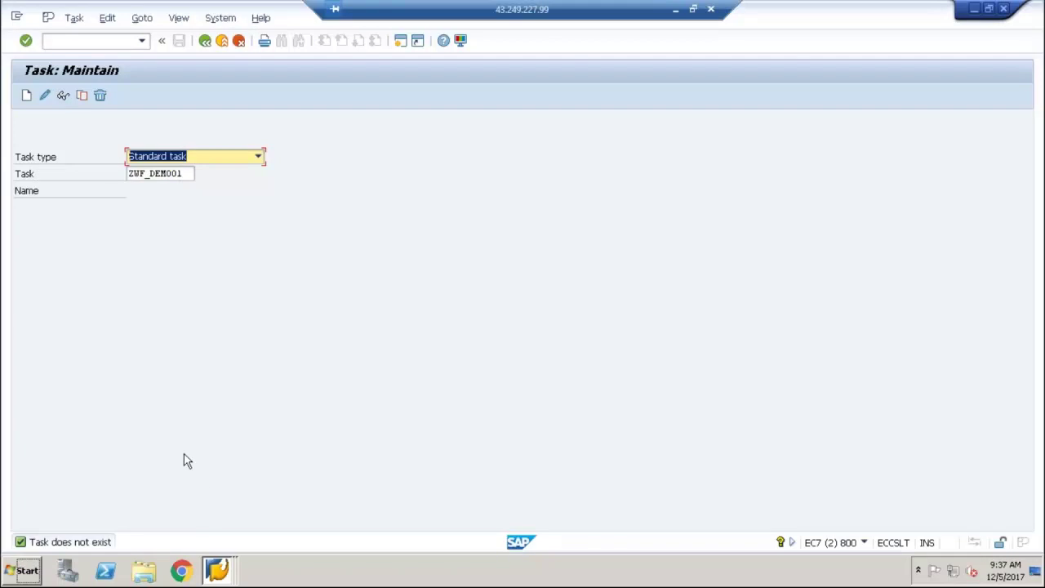
{"action": "left_click", "coordinate": [143, 172]}
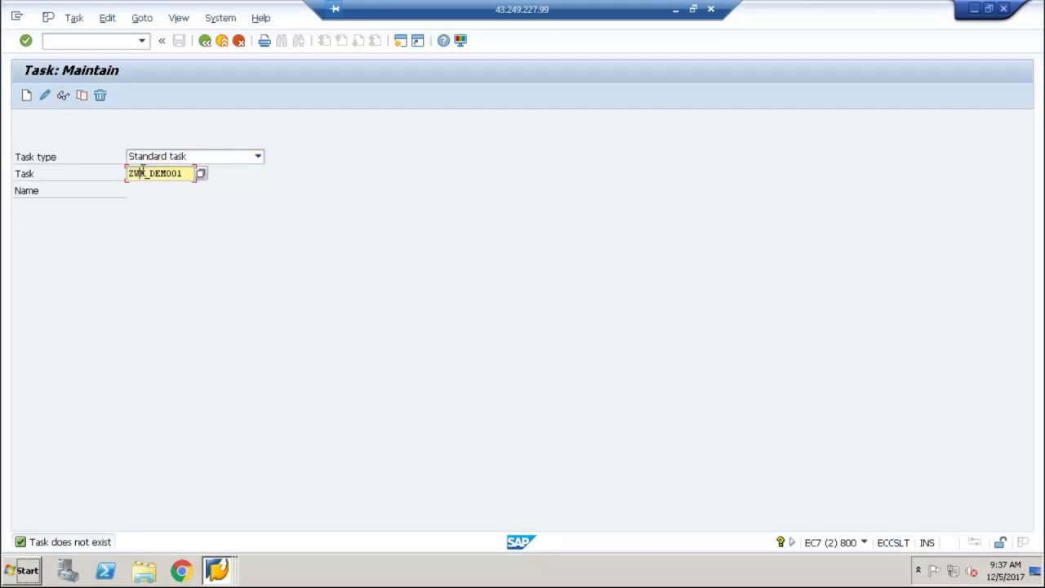
{"action": "key", "text": "F4"}
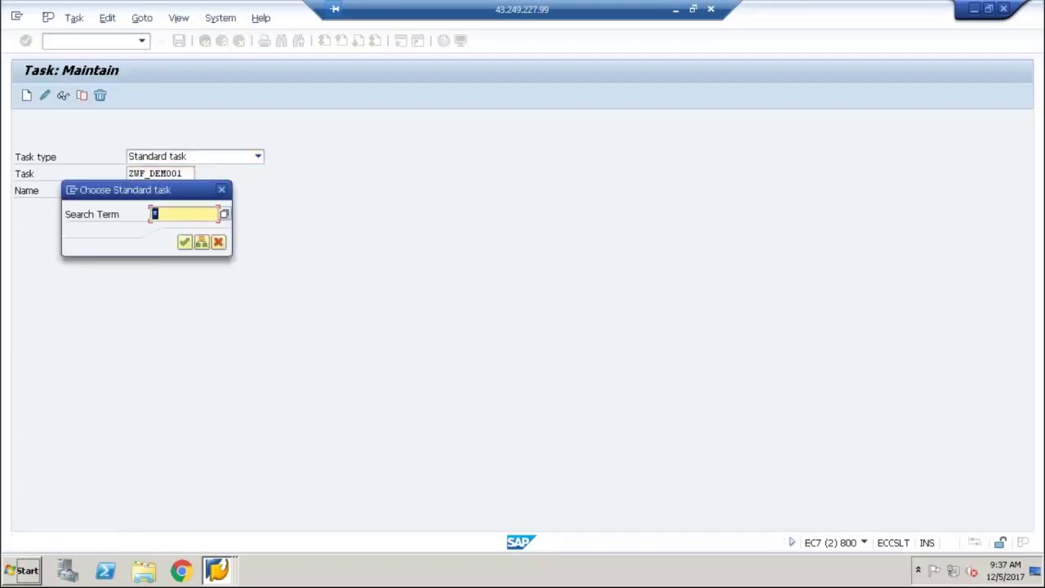
{"action": "type", "text": "ZWF*"}
{"action": "key", "text": "Return"}
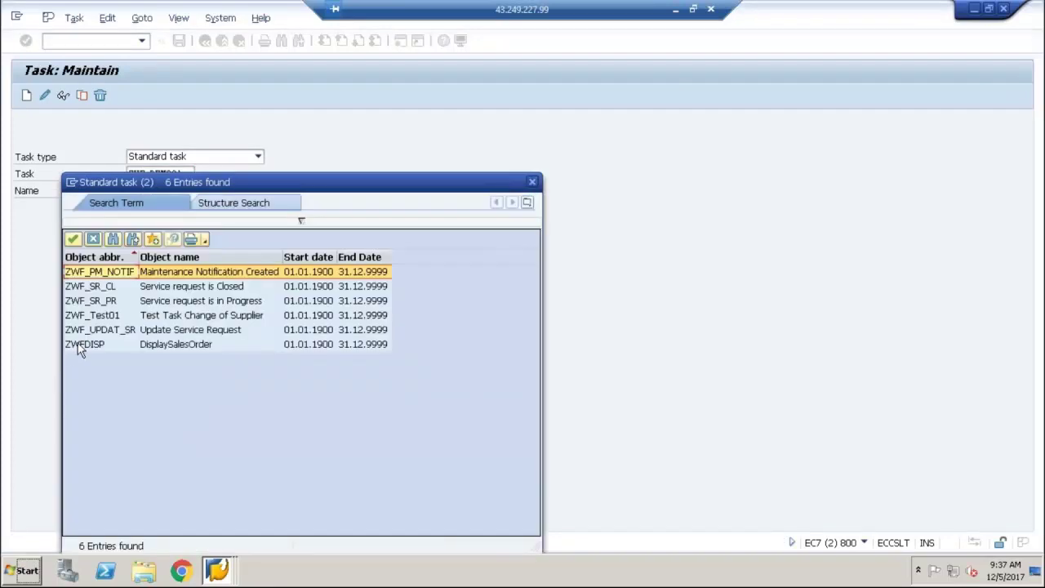
{"action": "double_click", "coordinate": [79, 346]}
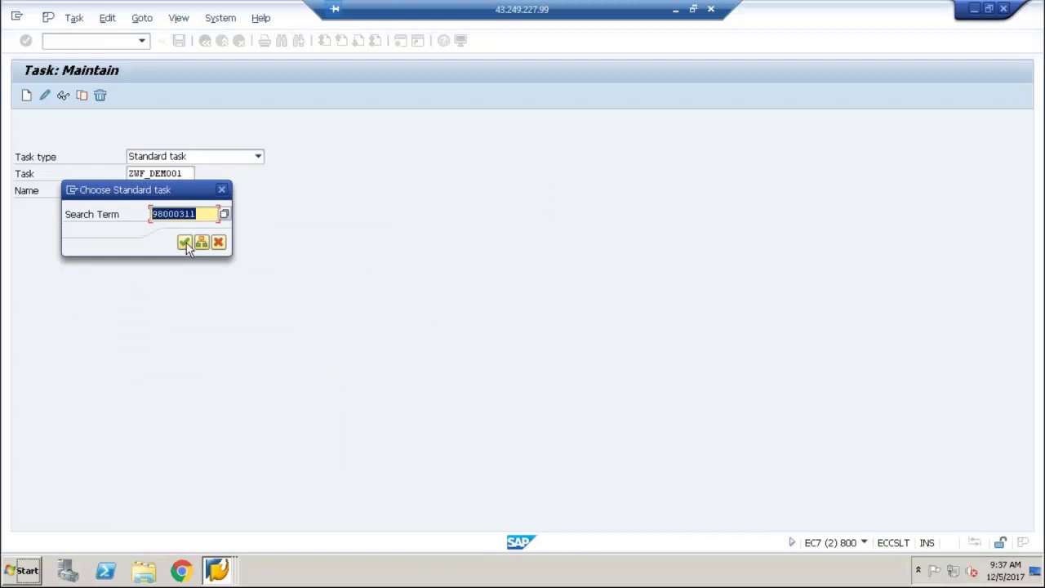
{"action": "left_click", "coordinate": [185, 242]}
{"action": "left_click", "coordinate": [63, 95]}
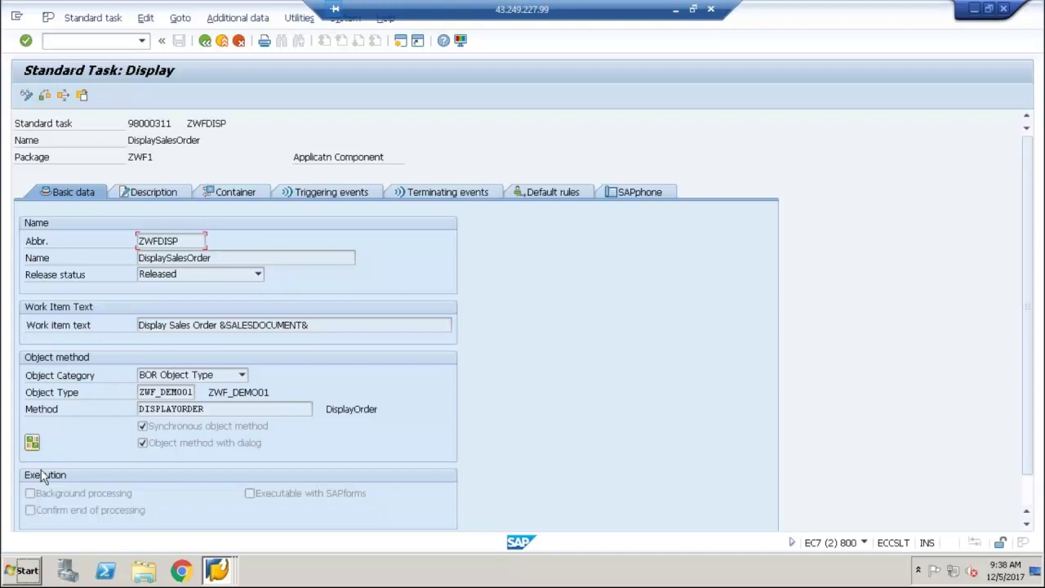
{"action": "left_click", "coordinate": [205, 41]}
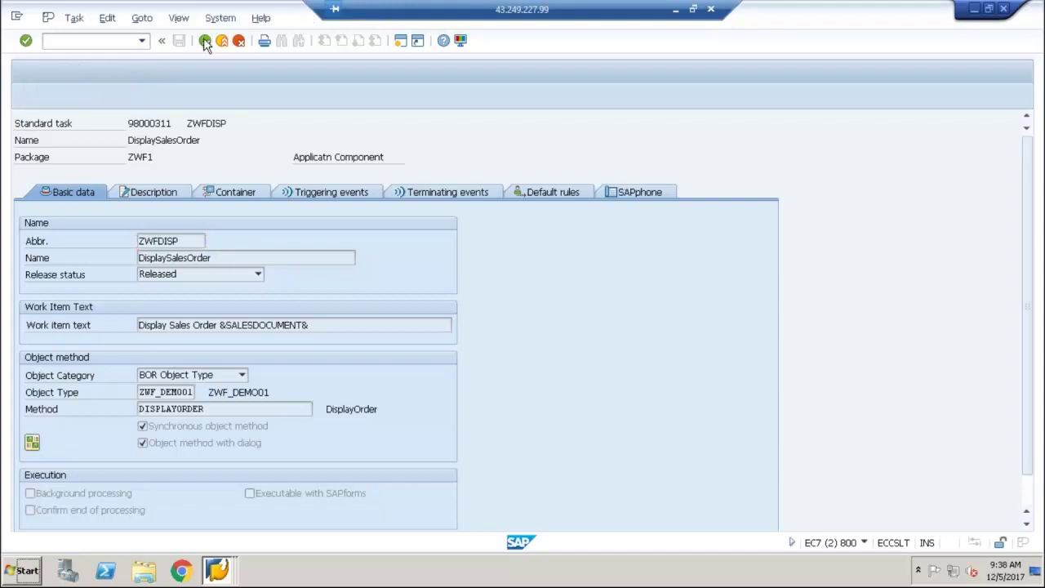
{"action": "left_click", "coordinate": [205, 41]}
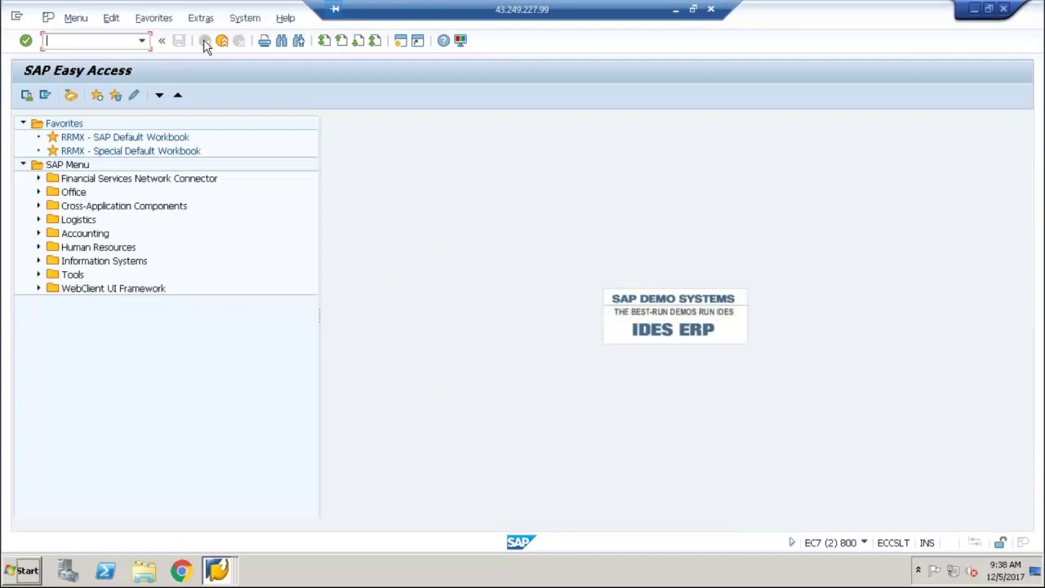
Step: View the SWUE Create Event screen, then open the ABAP Editor with SE38
{"action": "type", "text": "SWUE"}
{"action": "key", "text": "Return"}
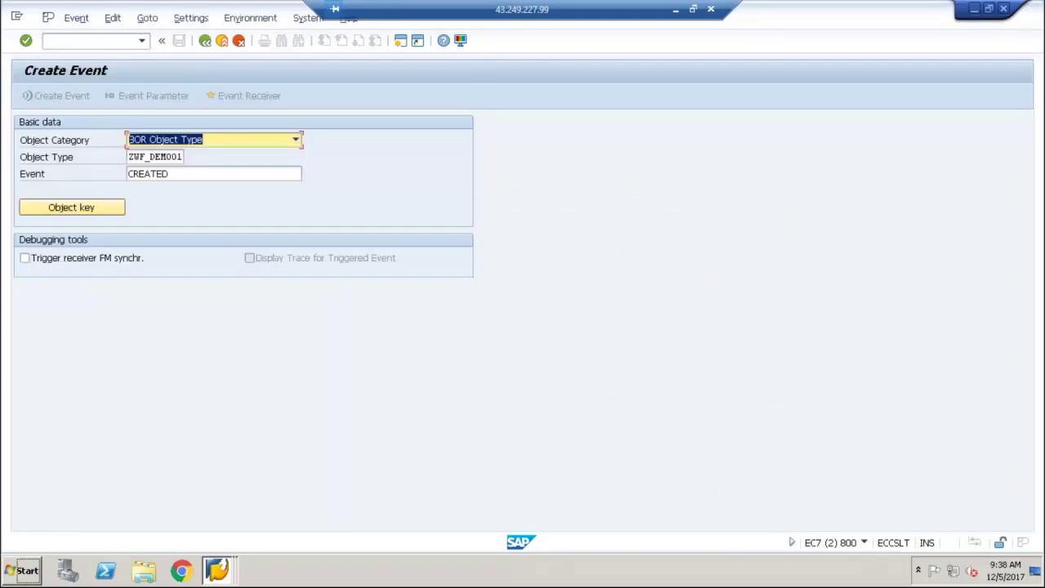
{"action": "left_click", "coordinate": [206, 42]}
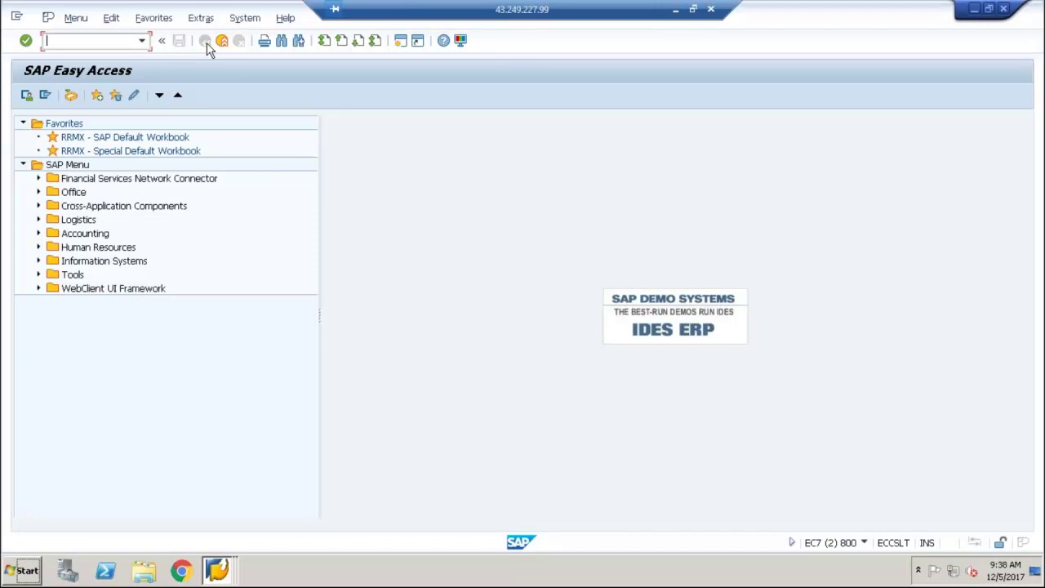
{"action": "type", "text": "SE38"}
{"action": "key", "text": "Return"}
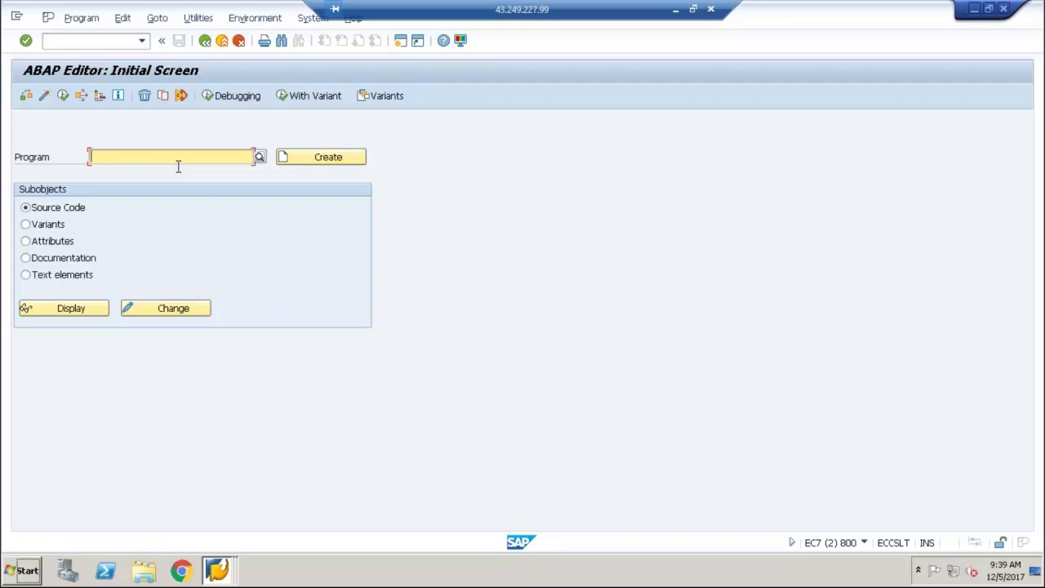
Step: Create program ZTEST_BOCREATE titled 'Sales Order Display' as an executable program
{"action": "type", "text": "Z"}
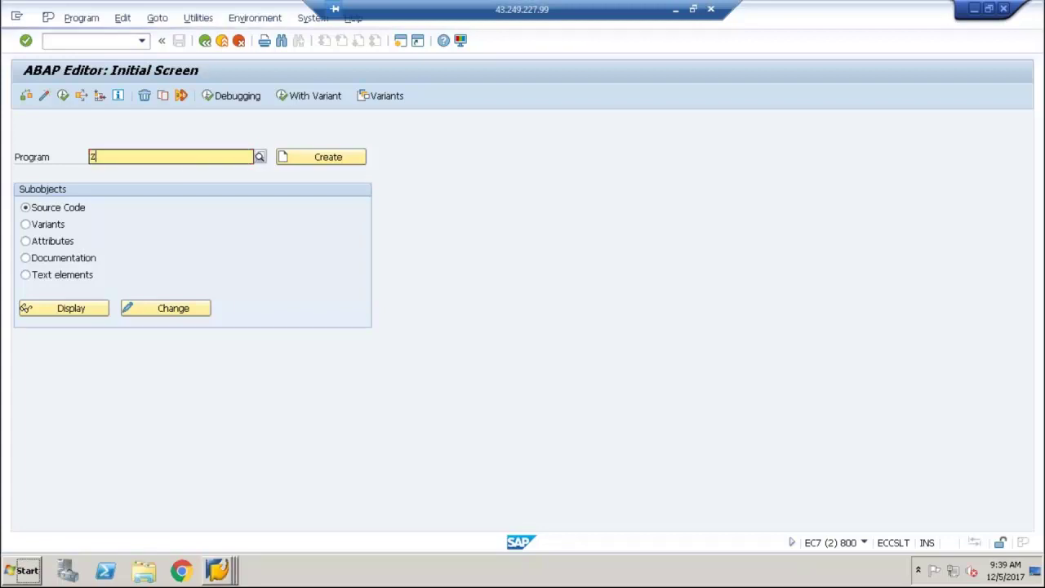
{"action": "type", "text": "TEST_"}
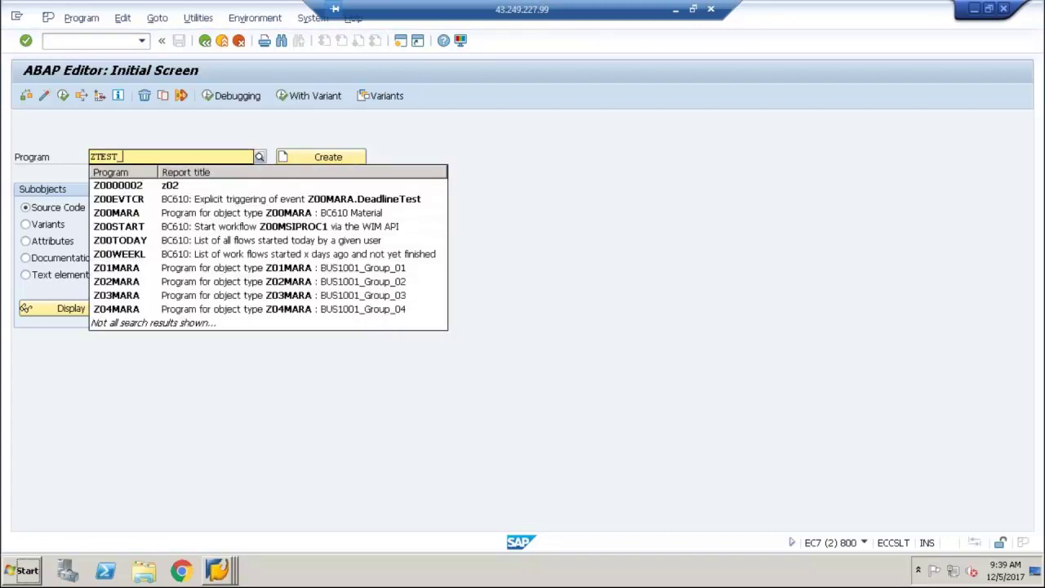
{"action": "type", "text": "BOCREATE"}
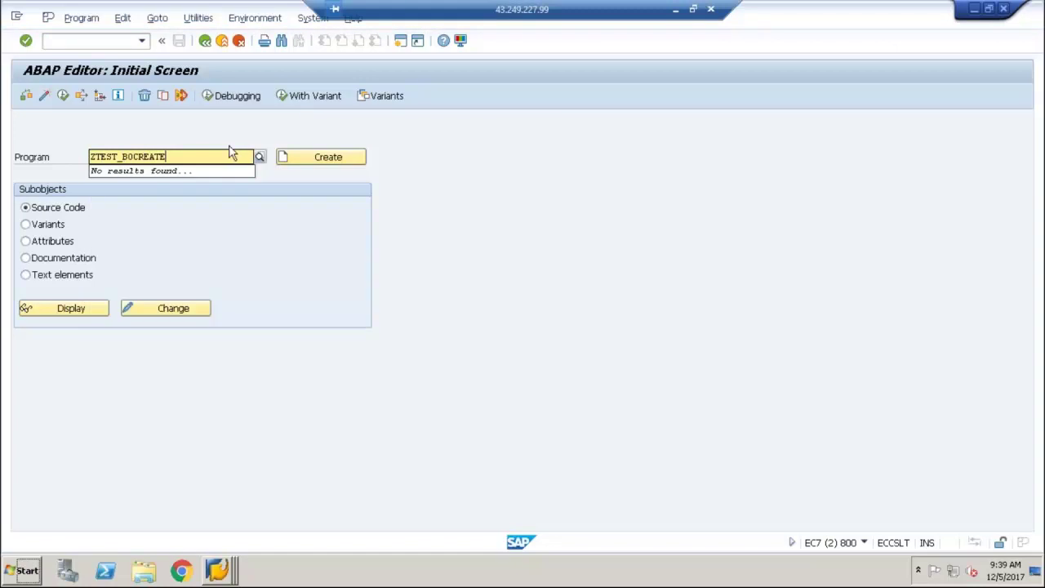
{"action": "left_click", "coordinate": [306, 157]}
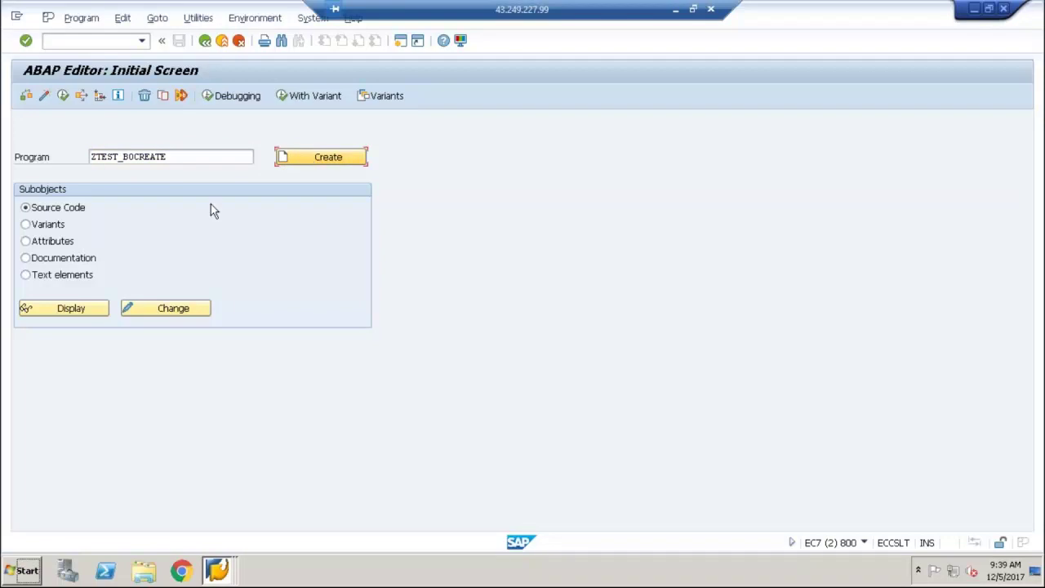
{"action": "left_click", "coordinate": [316, 154]}
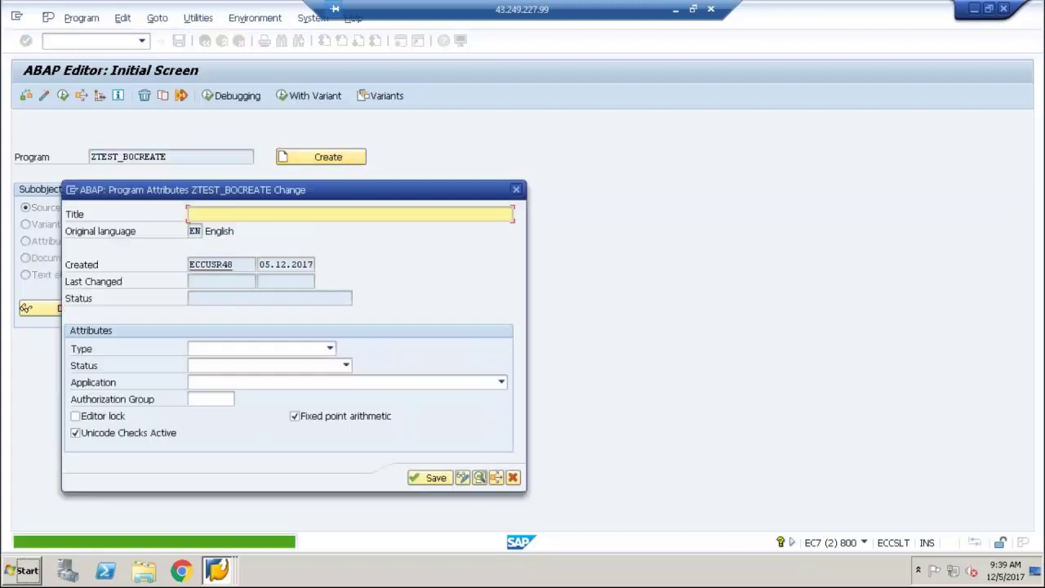
{"action": "type", "text": "bo"}
{"action": "key", "text": "BackSpace"}
{"action": "key", "text": "BackSpace"}
{"action": "type", "text": "sd"}
{"action": "key", "text": "BackSpace"}
{"action": "key", "text": "BackSpace"}
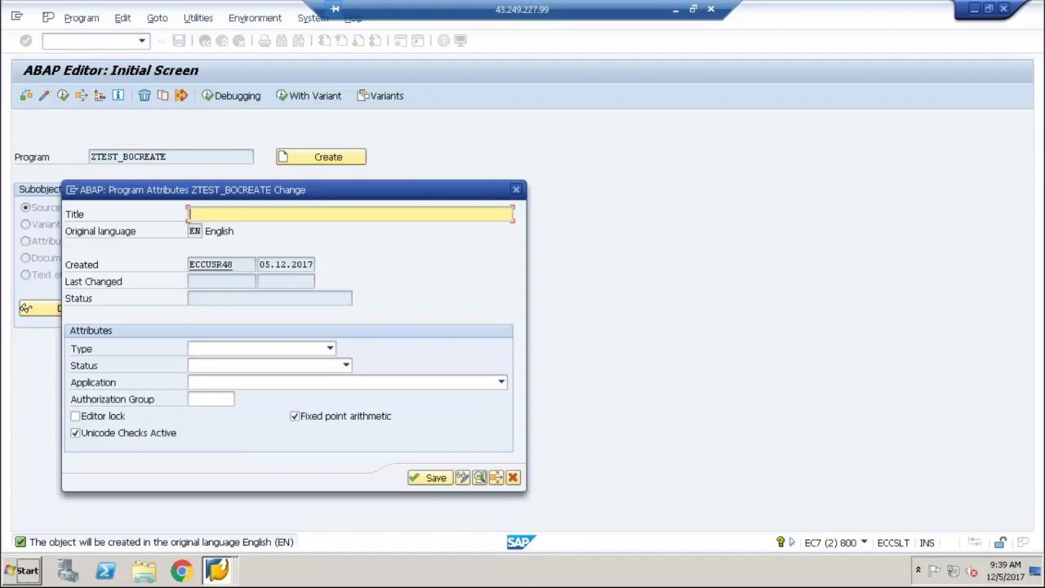
{"action": "type", "text": "Sales Order Display"}
{"action": "left_click", "coordinate": [330, 349]}
{"action": "left_click", "coordinate": [273, 365]}
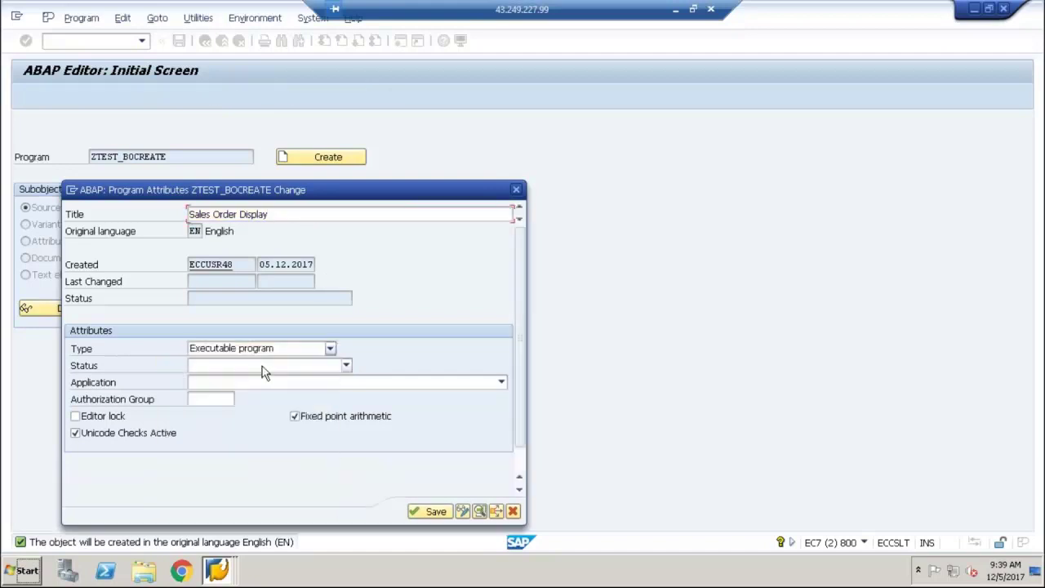
Step: Save the program attributes in package ZWF1 under the workbench request
{"action": "left_click", "coordinate": [427, 511]}
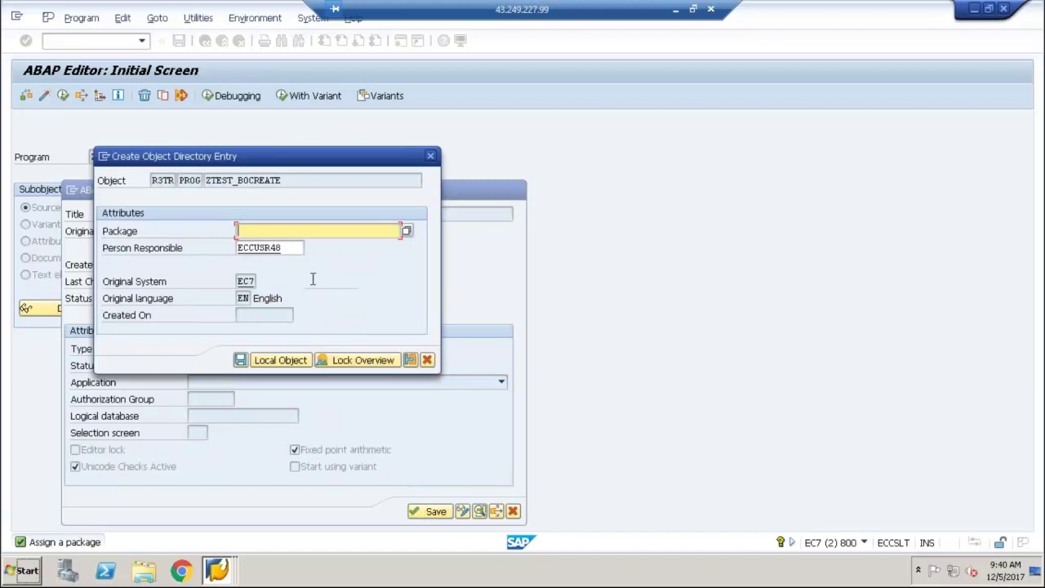
{"action": "left_click", "coordinate": [239, 231]}
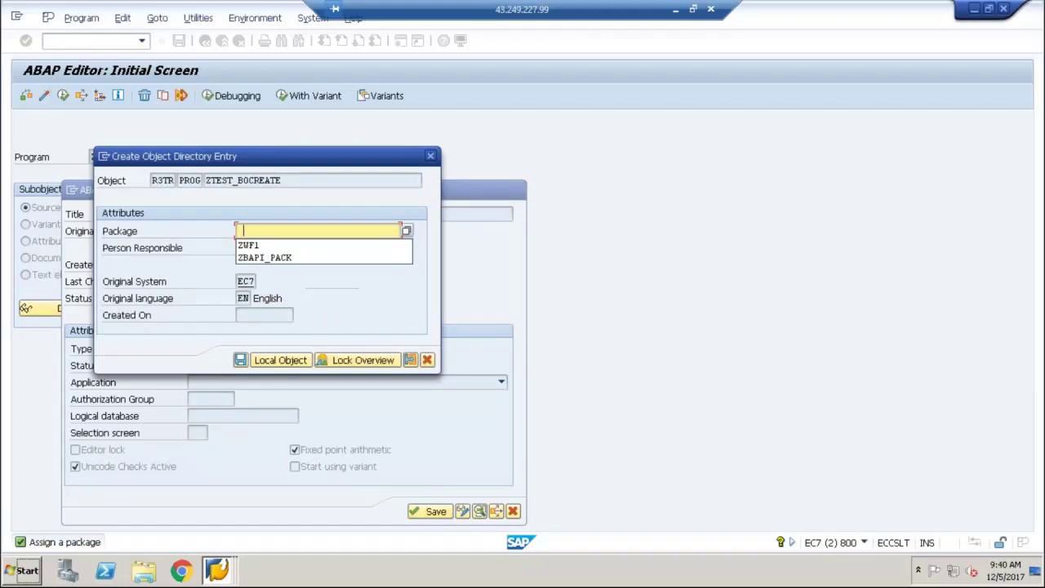
{"action": "left_click", "coordinate": [241, 246]}
{"action": "left_click", "coordinate": [241, 359]}
{"action": "left_click", "coordinate": [243, 259]}
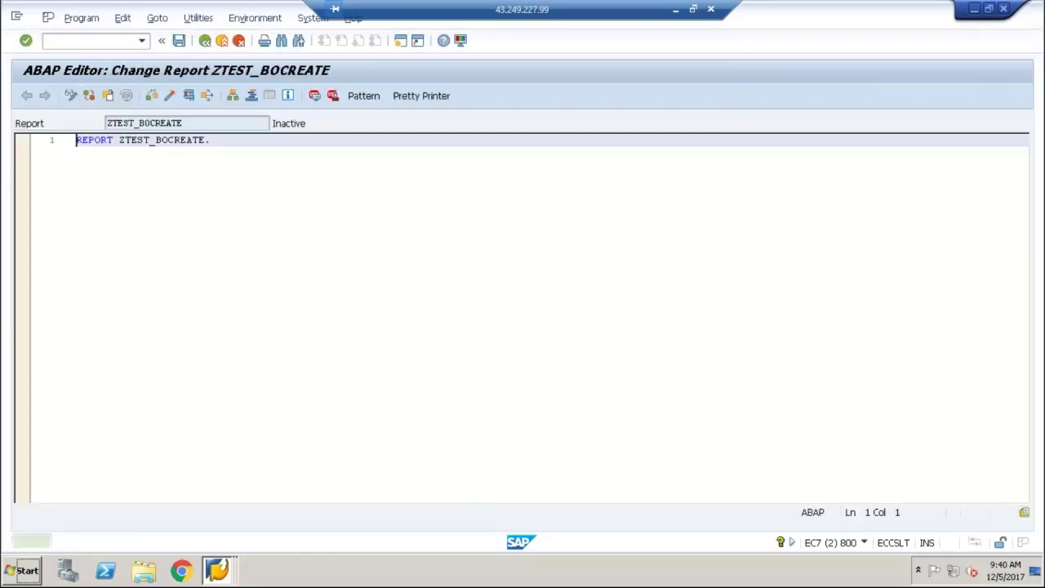
Step: Add 'PARAMETERS: p_vbeln type vbak-vbeln.' and 'START-OF-SELECTION.' to the source
{"action": "key", "text": "End"}
{"action": "key", "text": "Return"}
{"action": "key", "text": "Return"}
{"action": "type", "text": "param"}
{"action": "key", "text": "Tab"}
{"action": "type", "text": ": "}
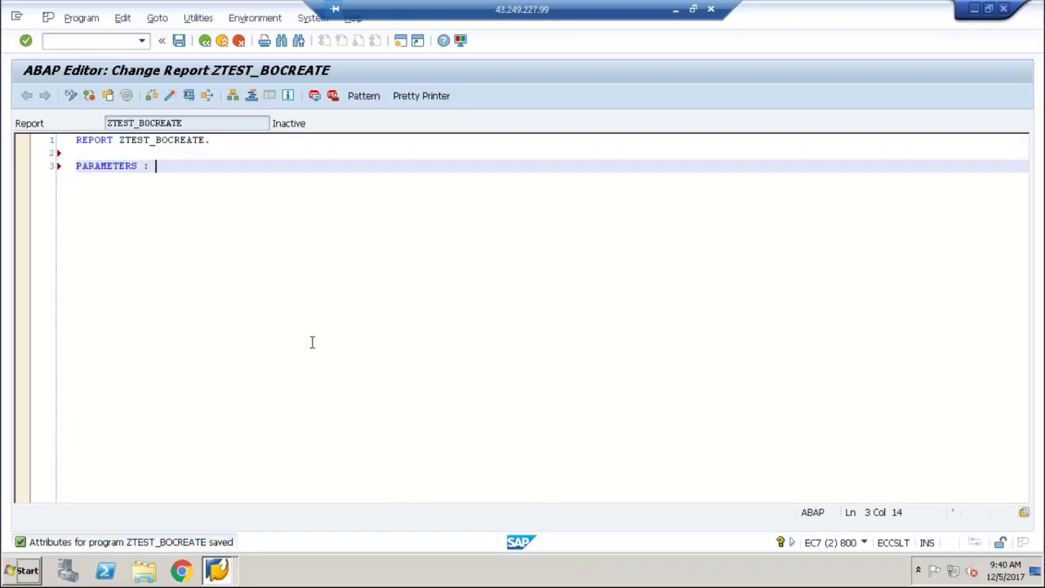
{"action": "type", "text": "p_vbeln type vbak-vbeln."}
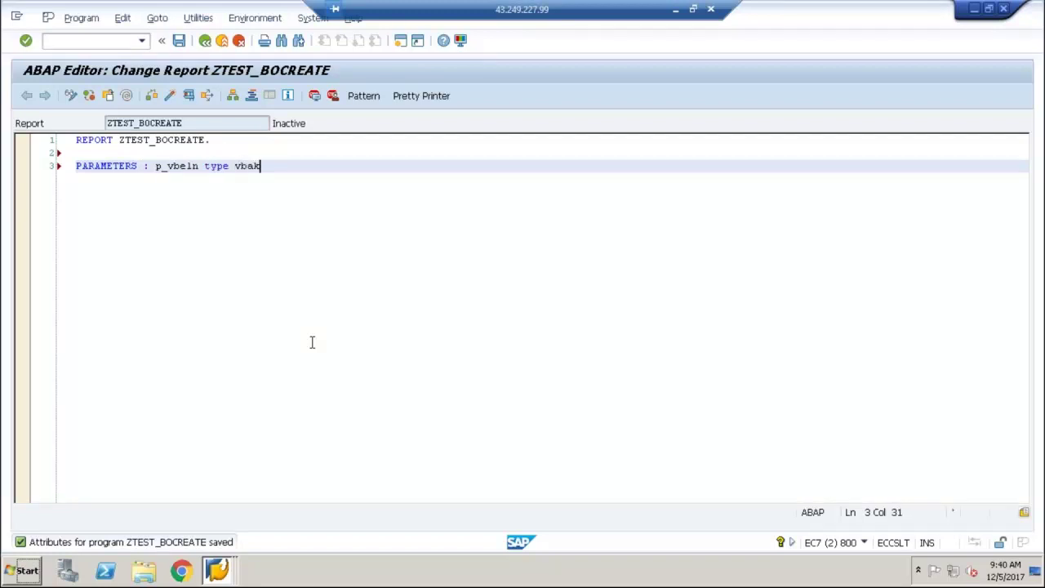
{"action": "key", "text": "Return"}
{"action": "key", "text": "Return"}
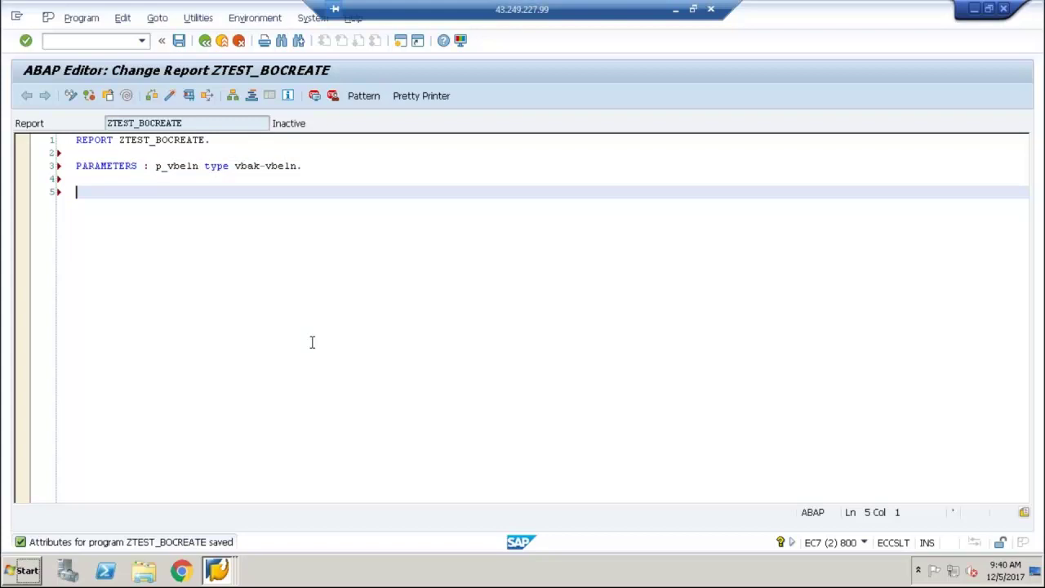
{"action": "type", "text": "stra"}
{"action": "key", "text": "BackSpace"}
{"action": "key", "text": "BackSpace"}
{"action": "type", "text": "art"}
{"action": "key", "text": "Tab"}
{"action": "type", "text": "."}
{"action": "key", "text": "Return"}
{"action": "key", "text": "Return"}
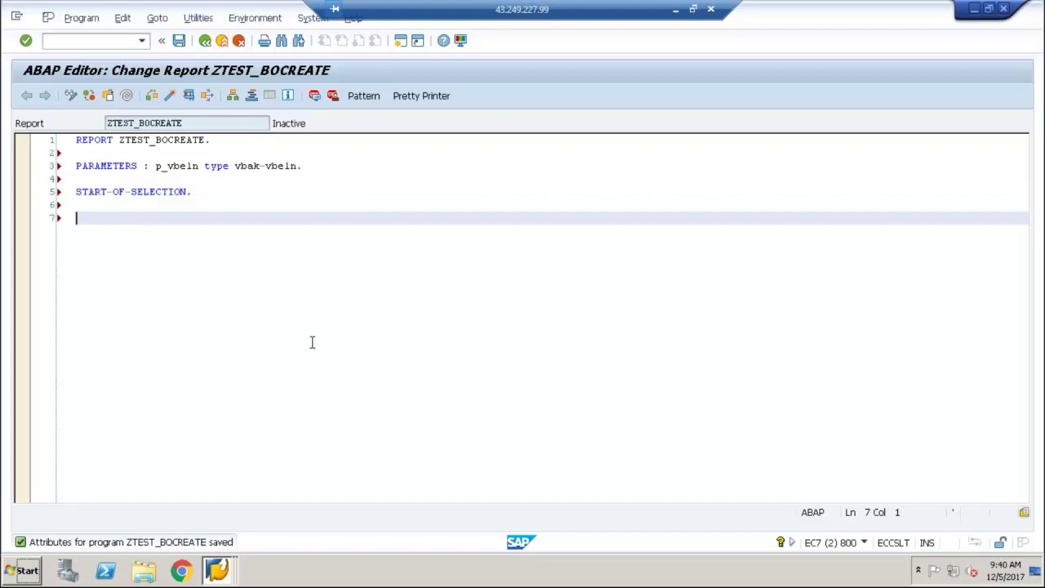
Step: Insert a CALL FUNCTION 'SWE_EVENT_CREATE' pattern below START-OF-SELECTION
{"action": "left_click", "coordinate": [365, 97]}
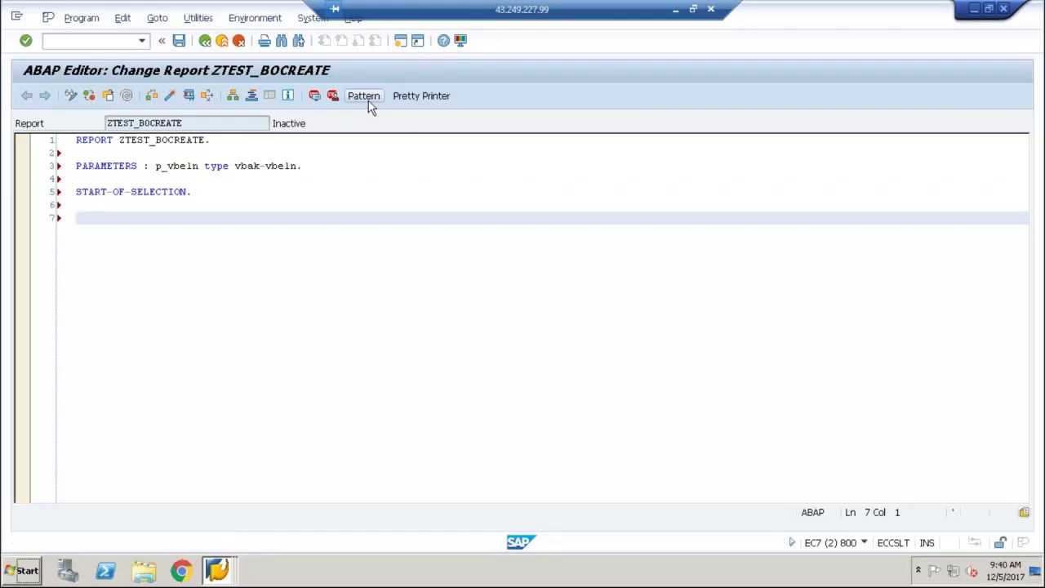
{"action": "type", "text": "swe_ev"}
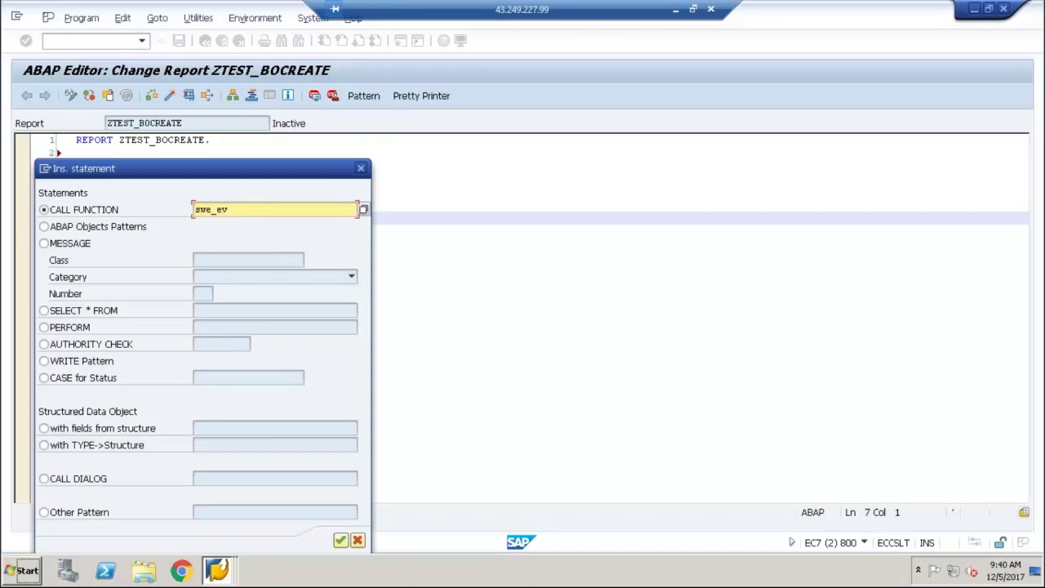
{"action": "type", "text": "ent_create"}
{"action": "left_click", "coordinate": [340, 542]}
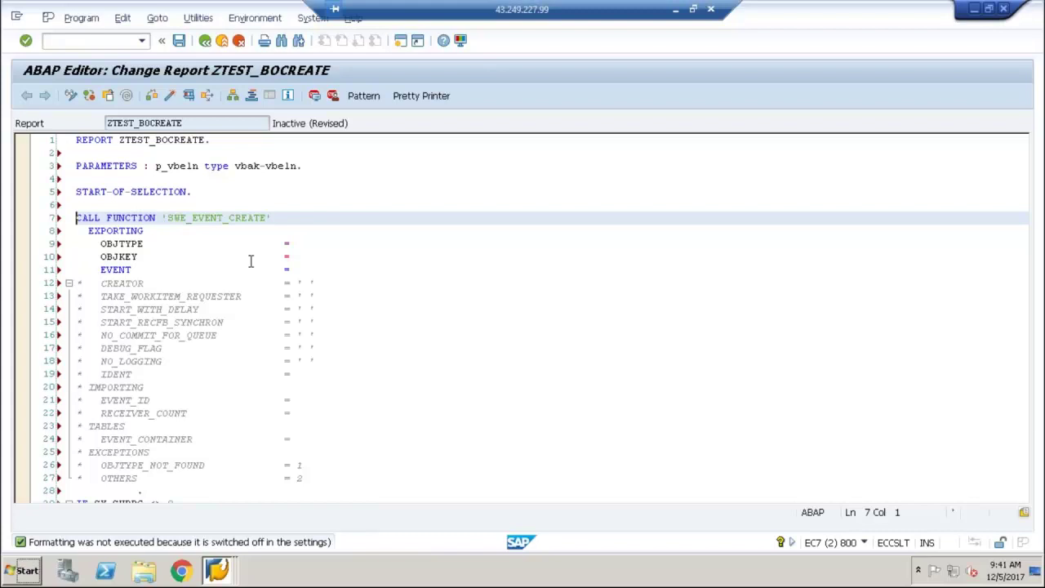
{"action": "left_click", "coordinate": [239, 205]}
Step: Set the OBJTYPE parameter of the call to 'ZWF_DEMO01'
{"action": "key", "text": "Return"}
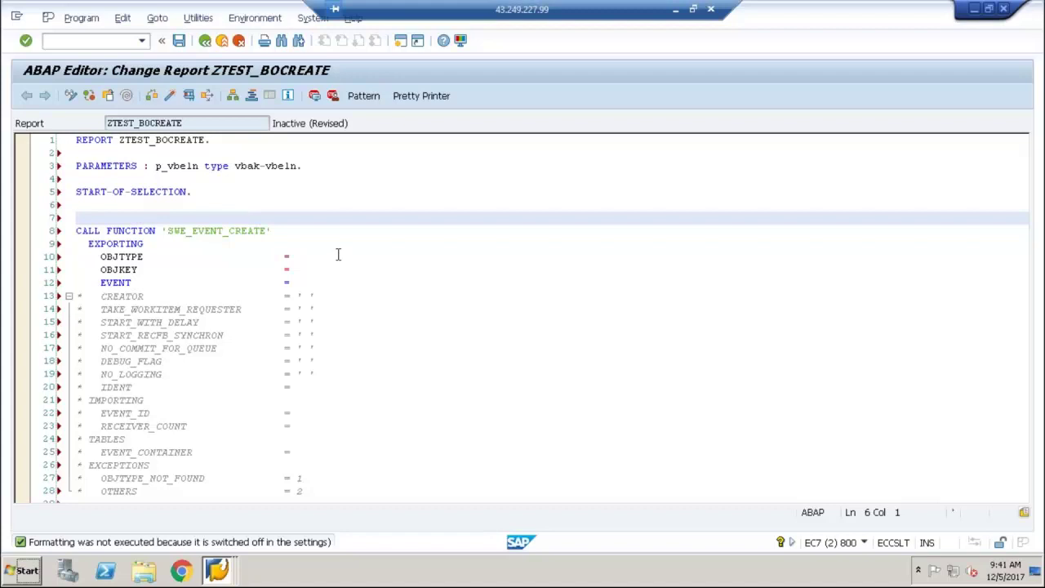
{"action": "left_click", "coordinate": [297, 257]}
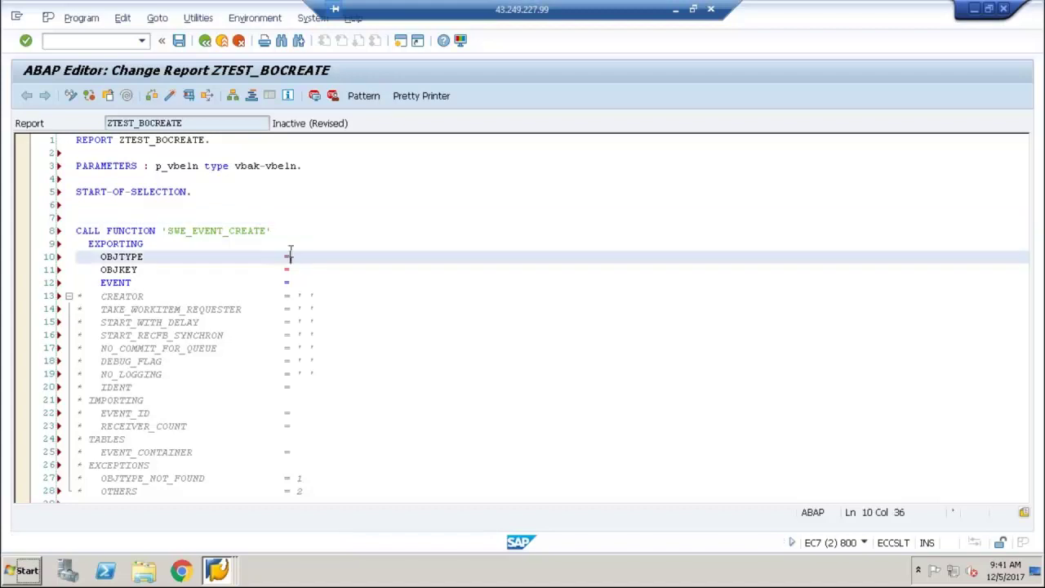
{"action": "type", "text": "'"}
{"action": "key", "text": "Left"}
{"action": "type", "text": "ZWF_DEMO01"}
Step: Set the EVENT parameter of the call to 'Created'
{"action": "left_click", "coordinate": [320, 280]}
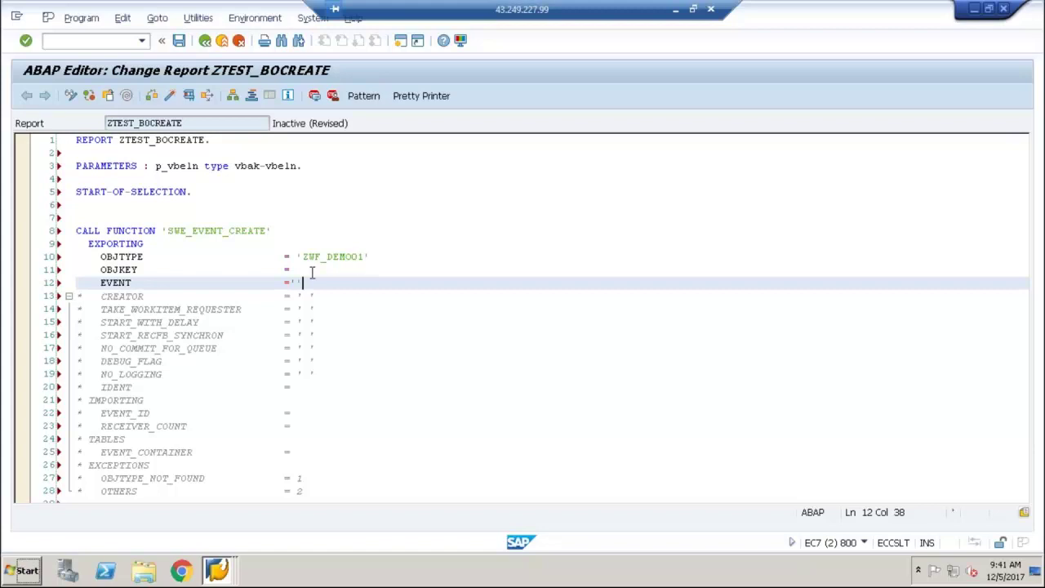
{"action": "key", "text": "BackSpace"}
{"action": "key", "text": "BackSpace"}
{"action": "right_click", "coordinate": [291, 282]}
{"action": "left_click", "coordinate": [632, 323]}
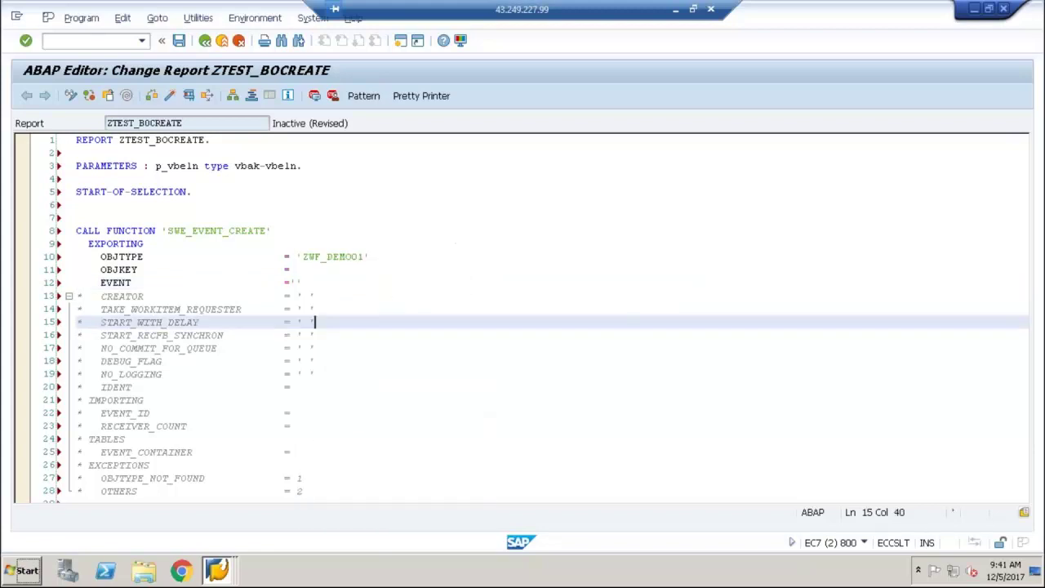
{"action": "left_click", "coordinate": [292, 282]}
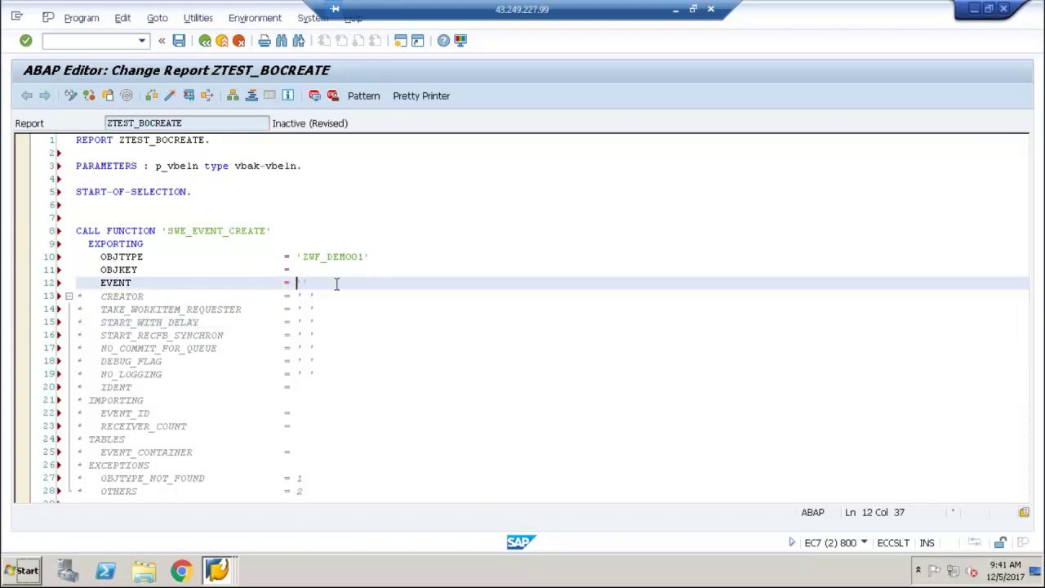
{"action": "type", "text": "'Created"}
{"action": "key", "text": "BackSpace"}
{"action": "key", "text": "BackSpace"}
{"action": "key", "text": "BackSpace"}
{"action": "type", "text": "ed"}
{"action": "key", "text": "BackSpace"}
{"action": "key", "text": "BackSpace"}
{"action": "type", "text": "ted'"}
{"action": "left_click", "coordinate": [323, 269]}
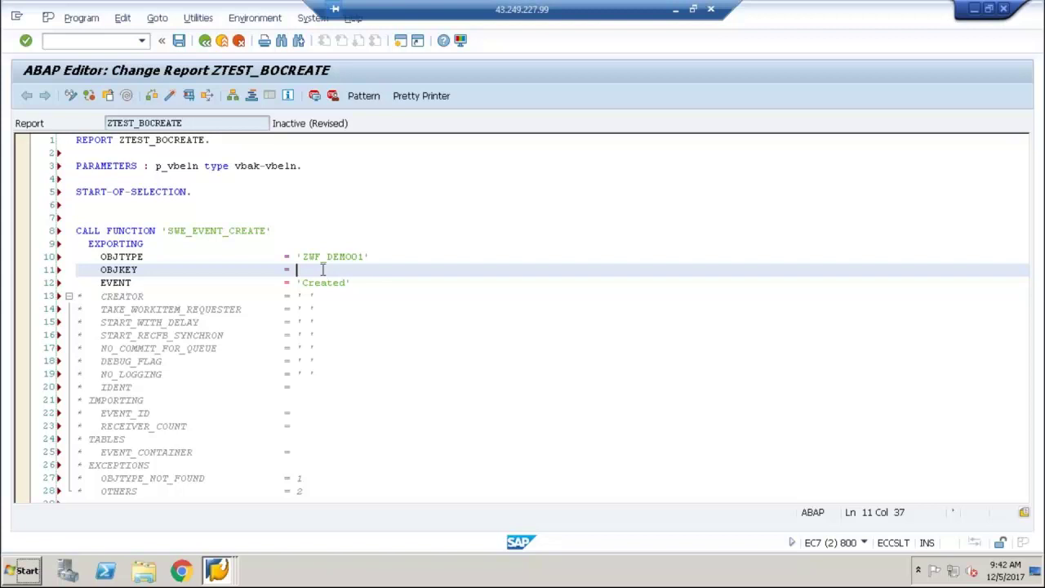
Step: Add a line before the call and pass lv_objkey as OBJKEY
{"action": "left_click", "coordinate": [117, 205]}
{"action": "key", "text": "Return"}
{"action": "type", "text": "objke"}
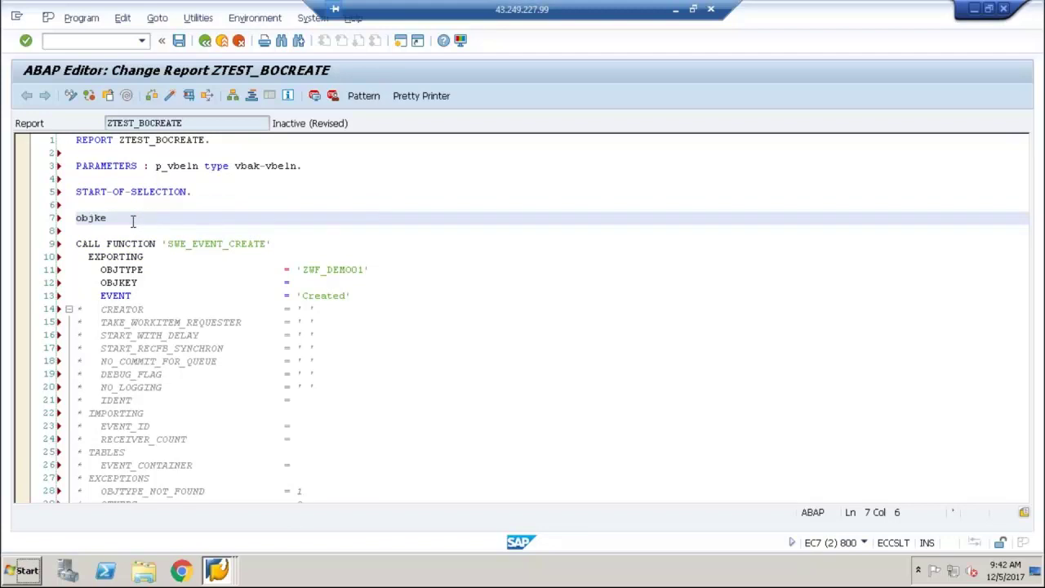
{"action": "key", "text": "BackSpace"}
{"action": "key", "text": "BackSpace"}
{"action": "key", "text": "BackSpace"}
{"action": "left_click", "coordinate": [299, 282]}
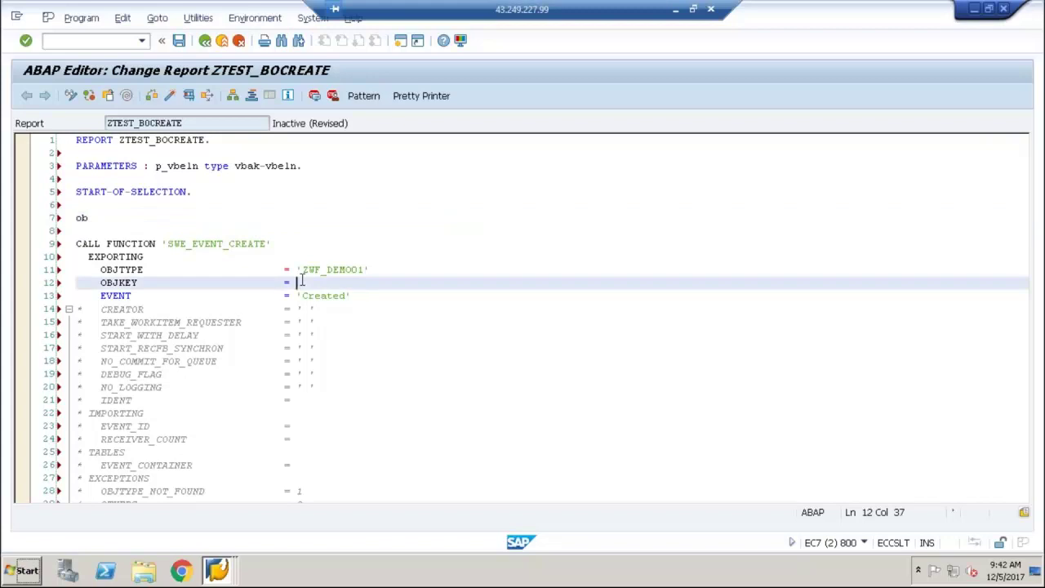
{"action": "type", "text": "lv_objkey"}
Step: Write 'lv_objkey = p_vbeln.' on the line before the function call
{"action": "left_click", "coordinate": [97, 217]}
{"action": "key", "text": "BackSpace"}
{"action": "key", "text": "BackSpace"}
{"action": "type", "text": "lv_objek"}
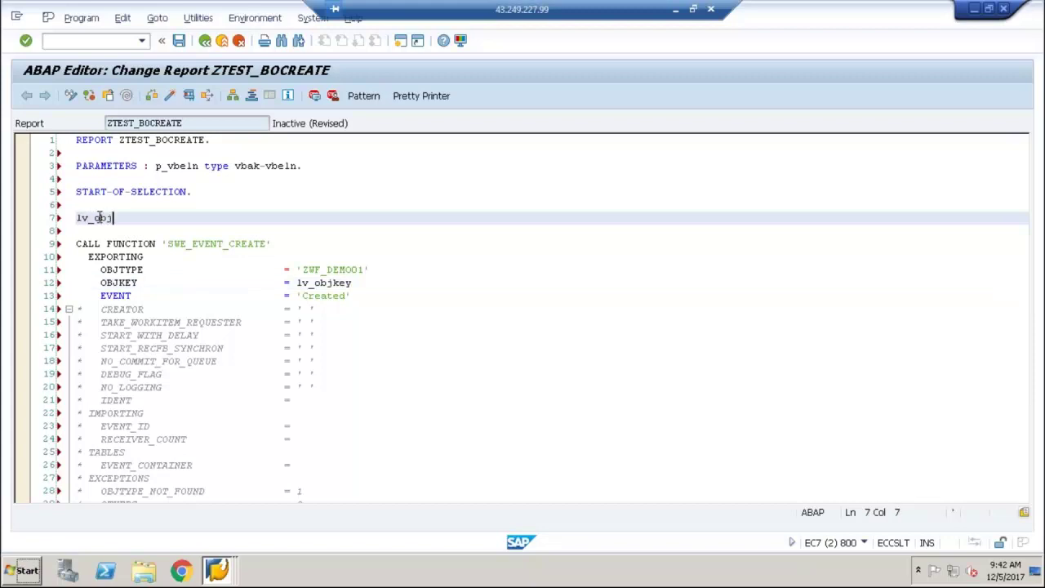
{"action": "type", "text": "ey"}
{"action": "key", "text": "BackSpace"}
{"action": "key", "text": "BackSpace"}
{"action": "key", "text": "BackSpace"}
{"action": "key", "text": "BackSpace"}
{"action": "type", "text": "key = p_vbeln."}
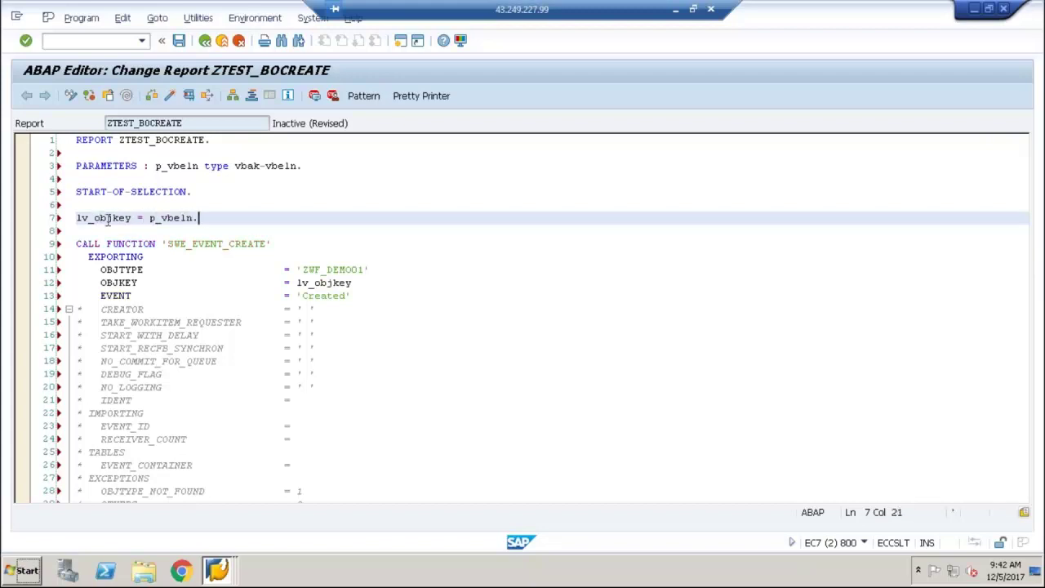
Step: Begin the declaration 'data : lv_objkey type' below the PARAMETERS line
{"action": "left_click", "coordinate": [302, 166]}
{"action": "key", "text": "Return"}
{"action": "key", "text": "BackSpace"}
{"action": "key", "text": "BackSpace"}
{"action": "key", "text": "BackSpace"}
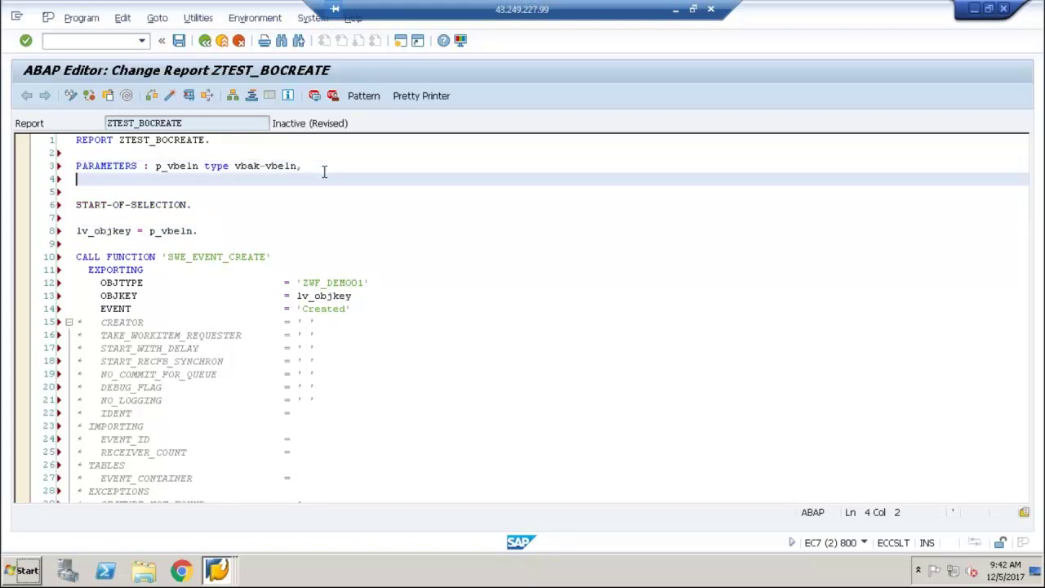
{"action": "type", "text": "."}
{"action": "key", "text": "Return"}
{"action": "key", "text": "Return"}
{"action": "type", "text": "data : lv_objkey type"}
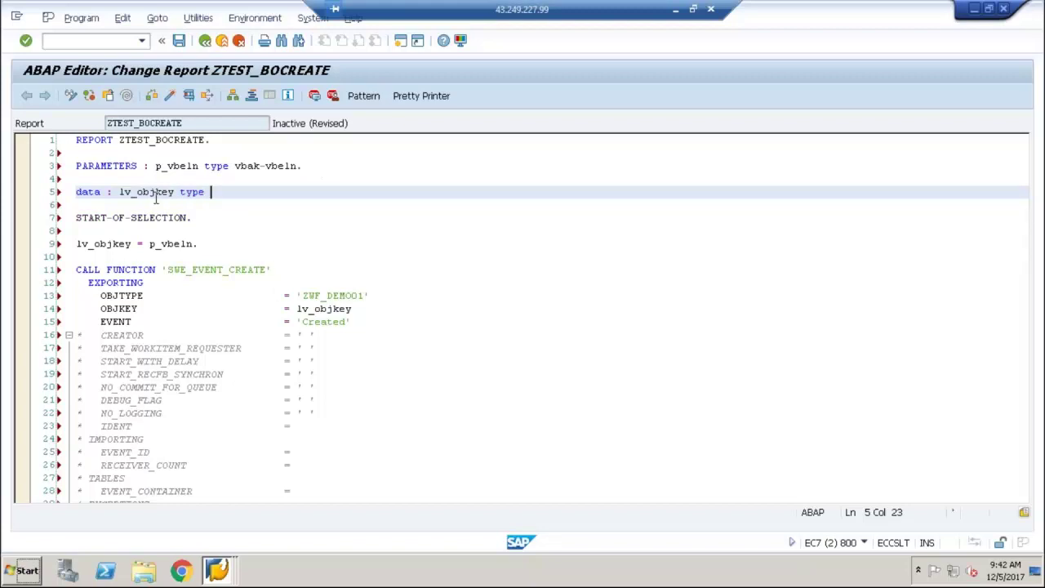
Step: Save the report, then copy SWEINSTCOU-OBJKEY, OBJKEY's type in SWE_EVENT_CREATE's import parameters
{"action": "double_click", "coordinate": [226, 269]}
{"action": "left_click", "coordinate": [212, 282]}
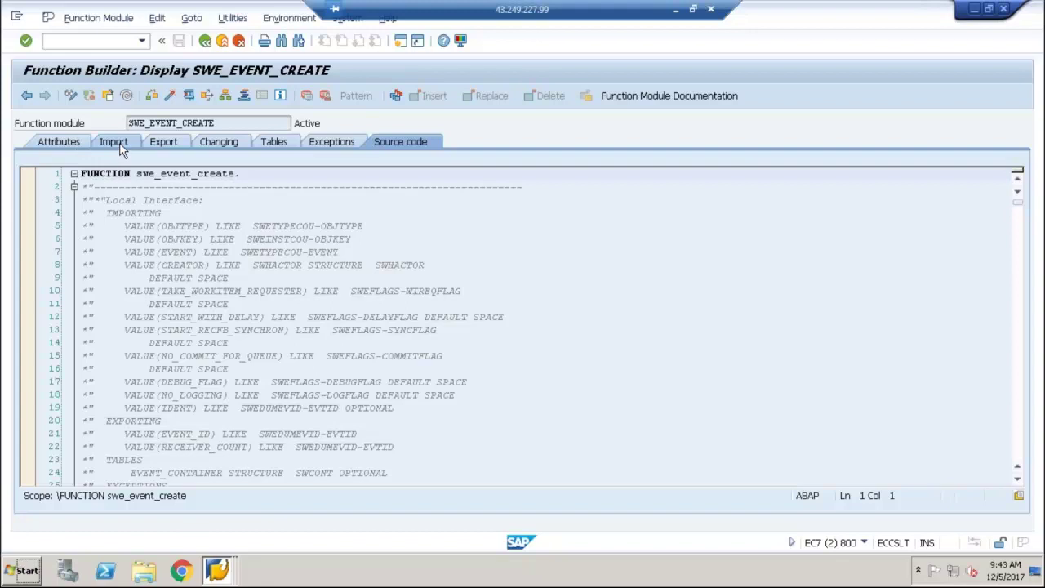
{"action": "left_click", "coordinate": [115, 144]}
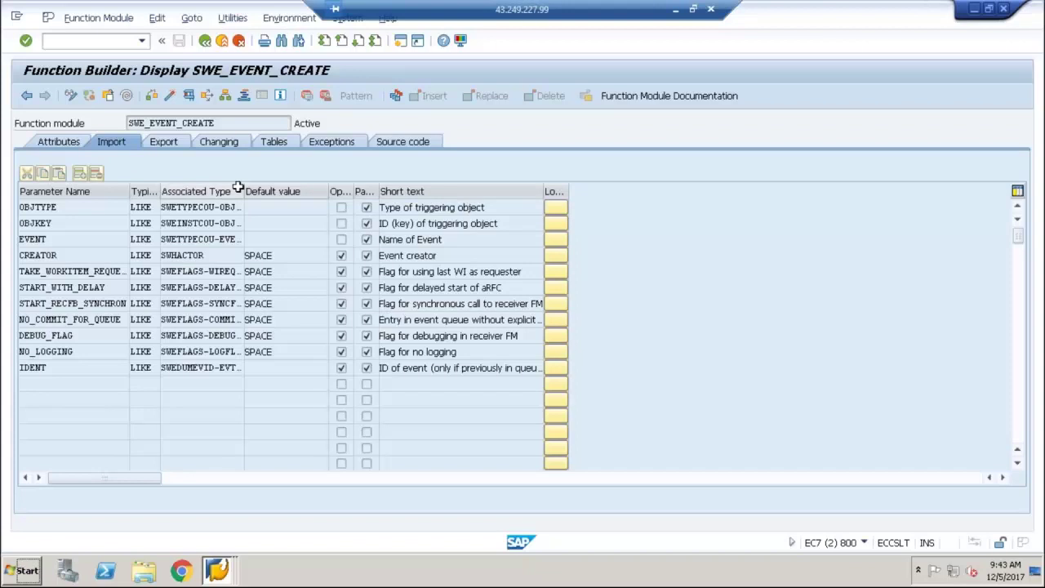
{"action": "left_click_drag", "start_coordinate": [243, 196], "coordinate": [159, 222]}
{"action": "key", "text": "ctrl+c"}
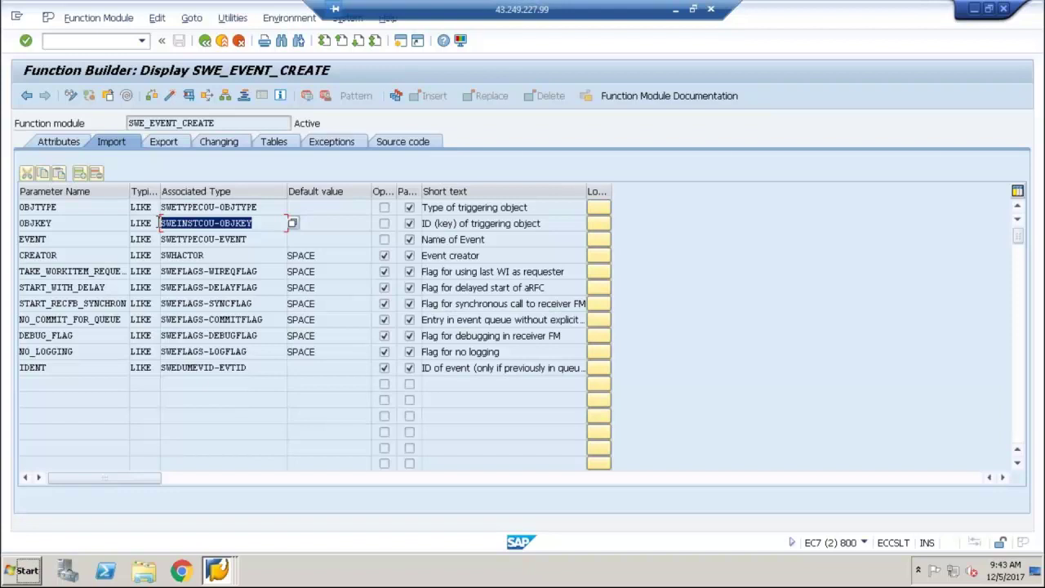
{"action": "left_click", "coordinate": [159, 222]}
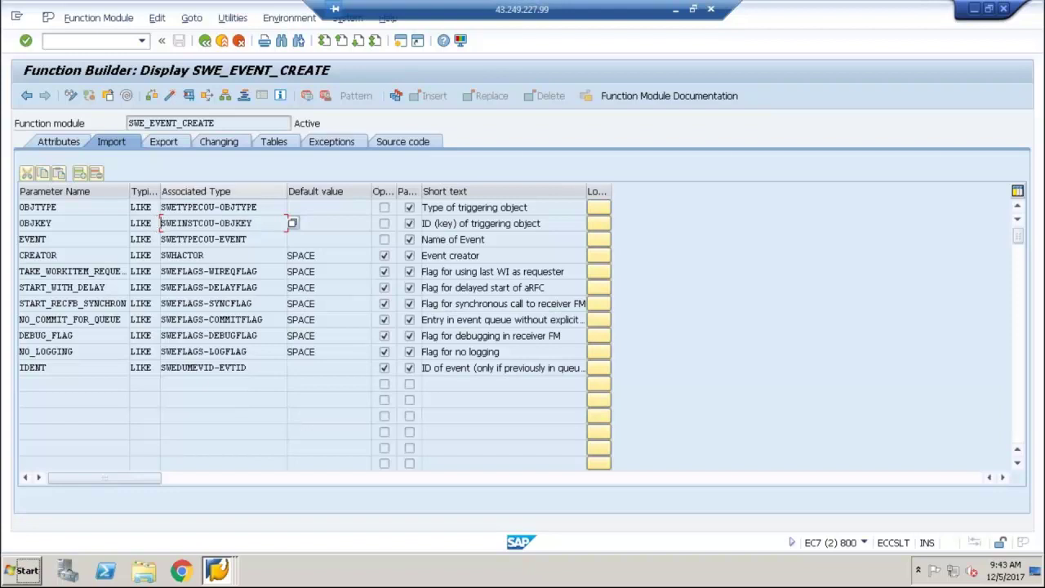
{"action": "left_click", "coordinate": [205, 40]}
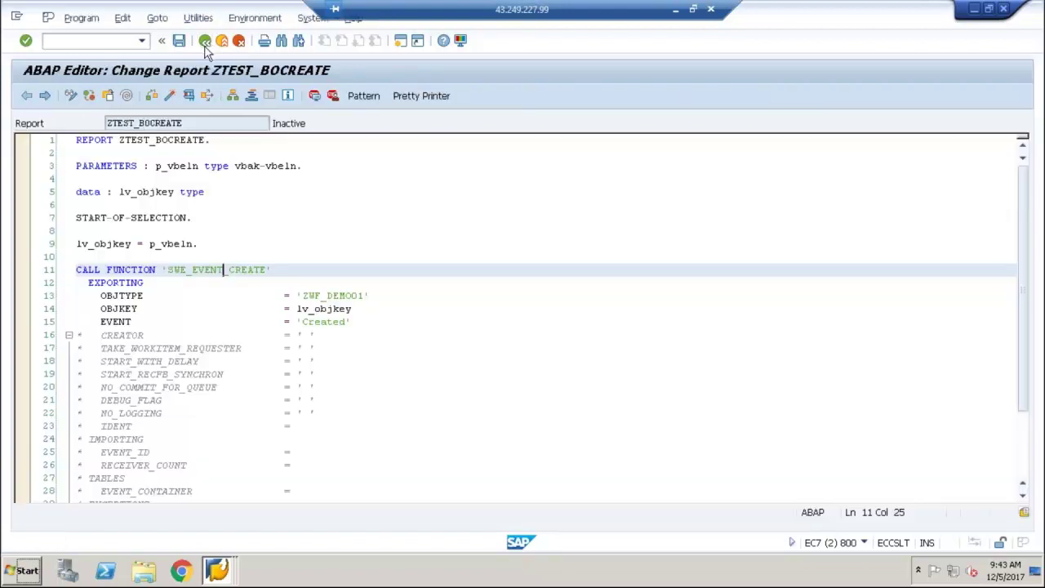
Step: Type lv_objkey as SWEINSTCOU-OBJKEY, then activate and run ZTEST_BOCREATE
{"action": "left_click", "coordinate": [232, 189]}
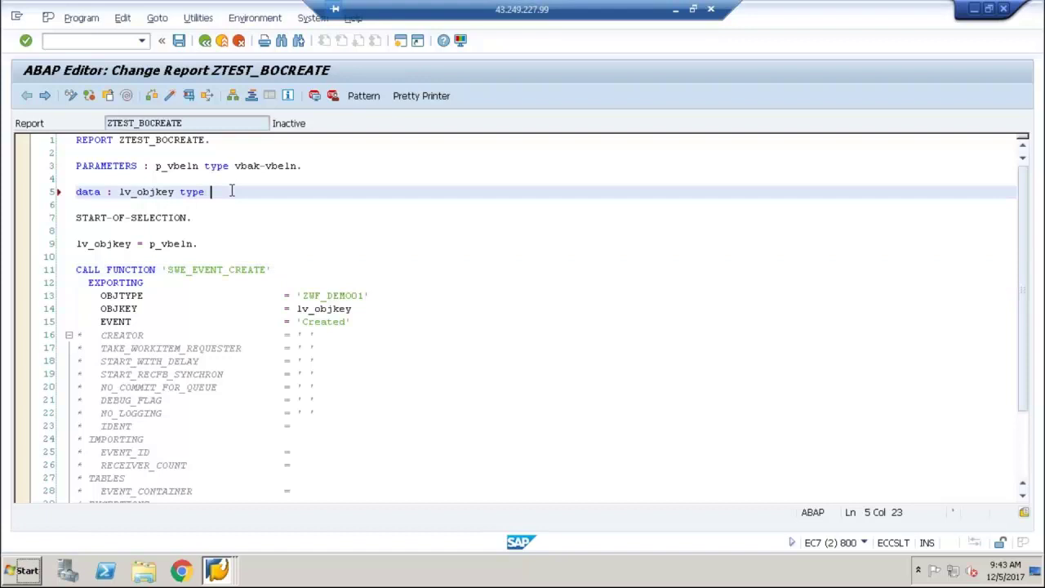
{"action": "key", "text": "ctrl+v"}
{"action": "type", "text": "."}
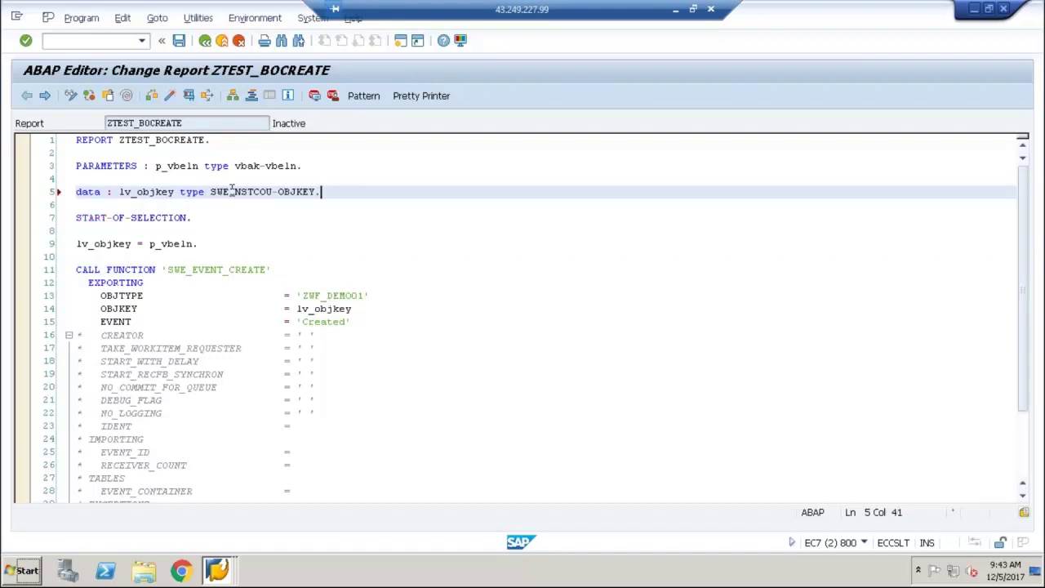
{"action": "left_click", "coordinate": [170, 94]}
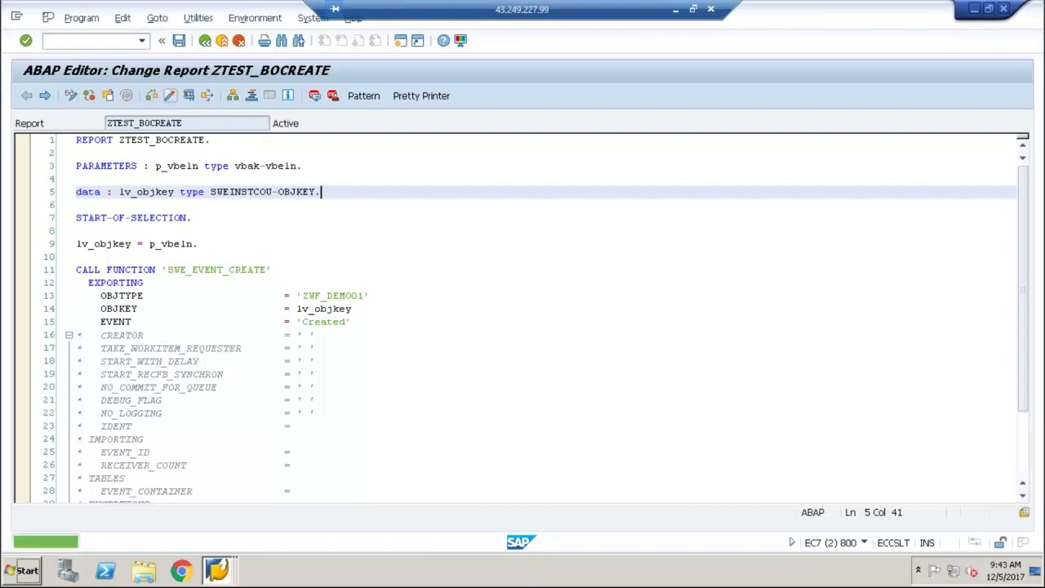
{"action": "left_click", "coordinate": [188, 96]}
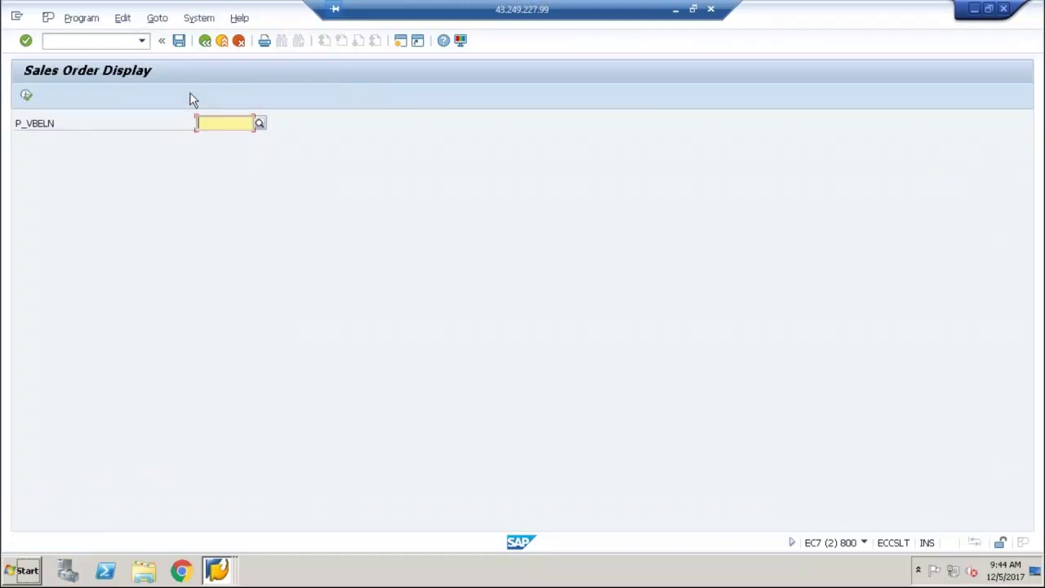
Step: Run the report for sales order 5455 and go back to SAP Easy Access
{"action": "type", "text": "5455"}
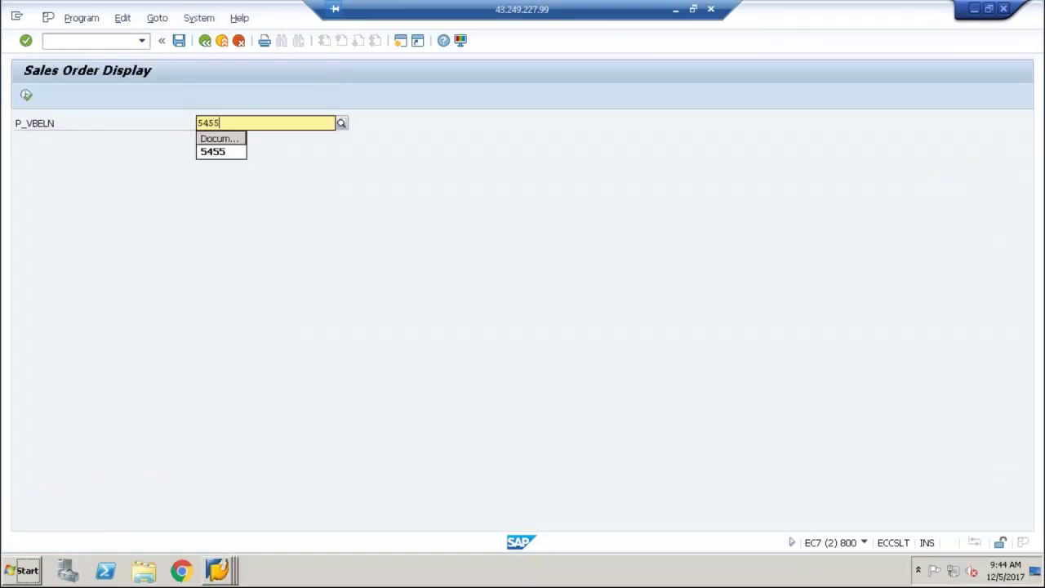
{"action": "key", "text": "Return"}
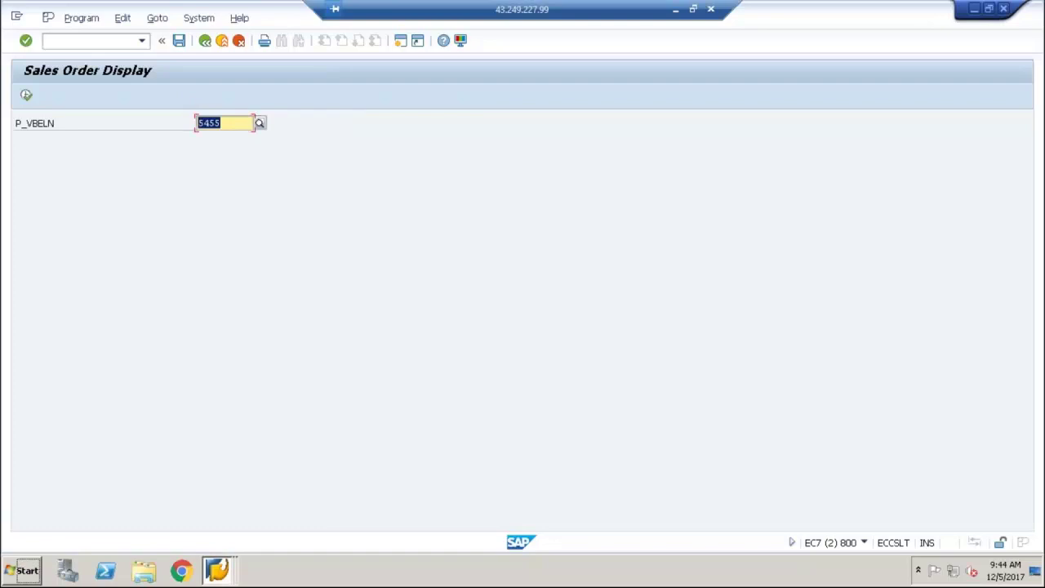
{"action": "left_click", "coordinate": [205, 42]}
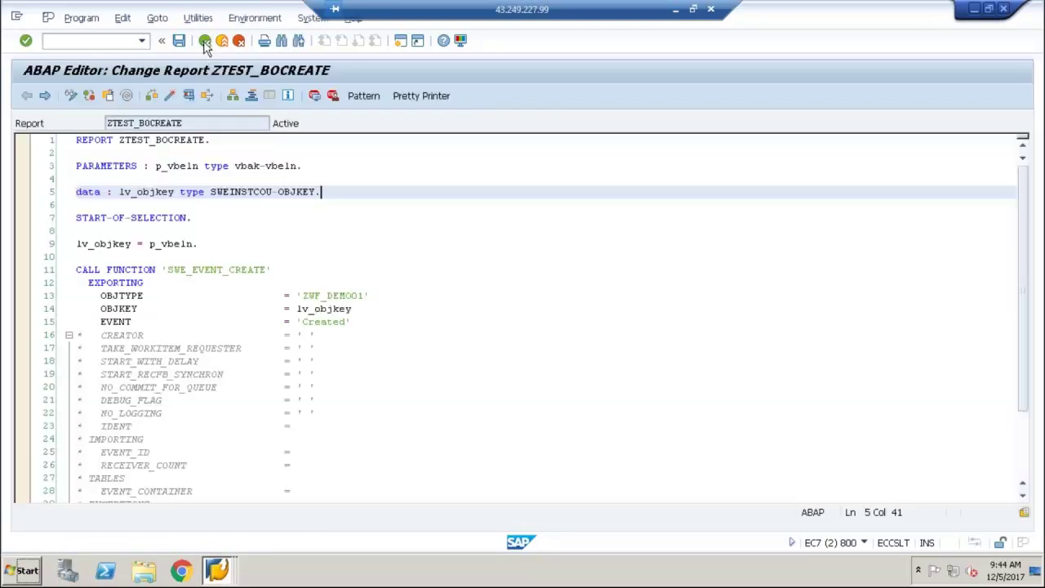
{"action": "left_click", "coordinate": [205, 42]}
{"action": "left_click", "coordinate": [204, 41]}
{"action": "type", "text": "sw"}
{"action": "key", "text": "BackSpace"}
{"action": "key", "text": "BackSpace"}
{"action": "key", "text": "BackSpace"}
Step: Review the Workflow folder items in the Business Workplace inbox, then return to the main menu
{"action": "left_click", "coordinate": [71, 95]}
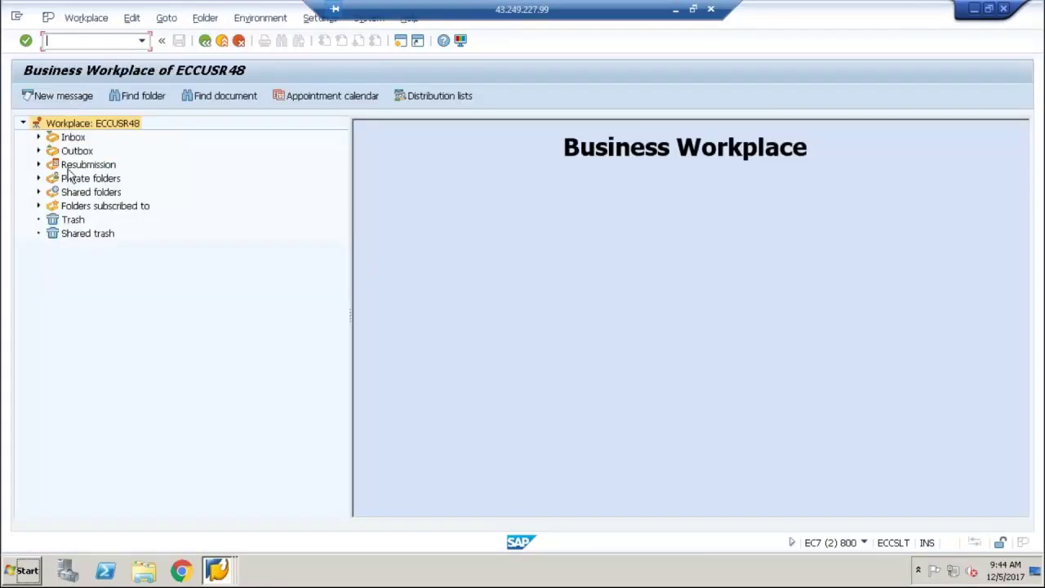
{"action": "left_click", "coordinate": [39, 139]}
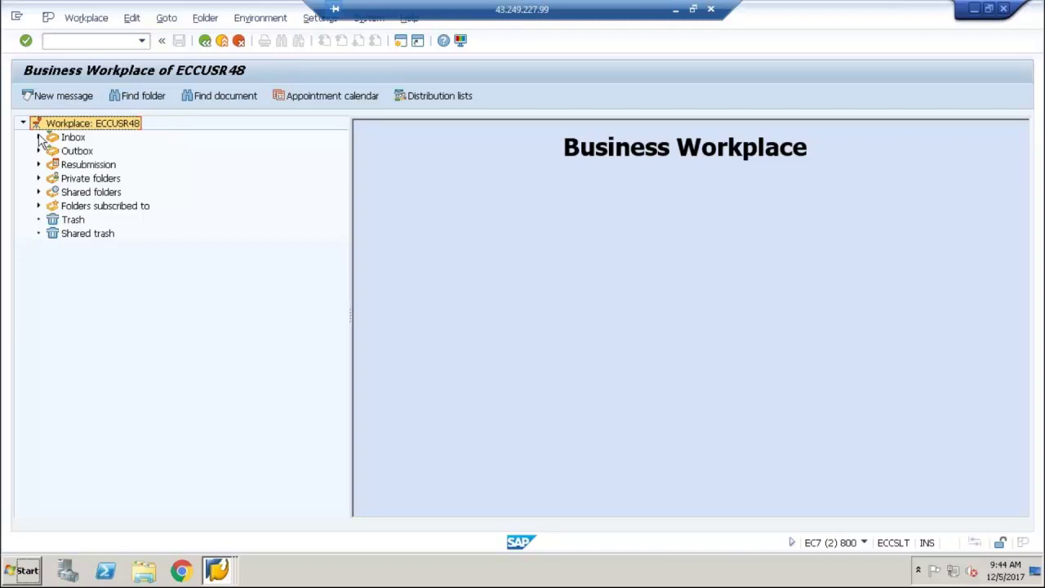
{"action": "left_click", "coordinate": [98, 180]}
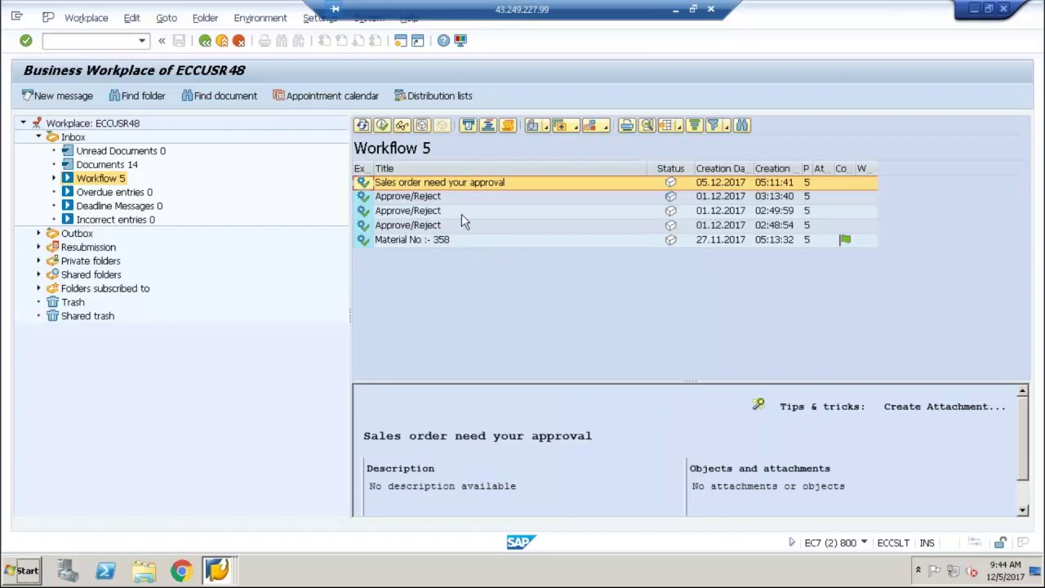
{"action": "left_click", "coordinate": [204, 45]}
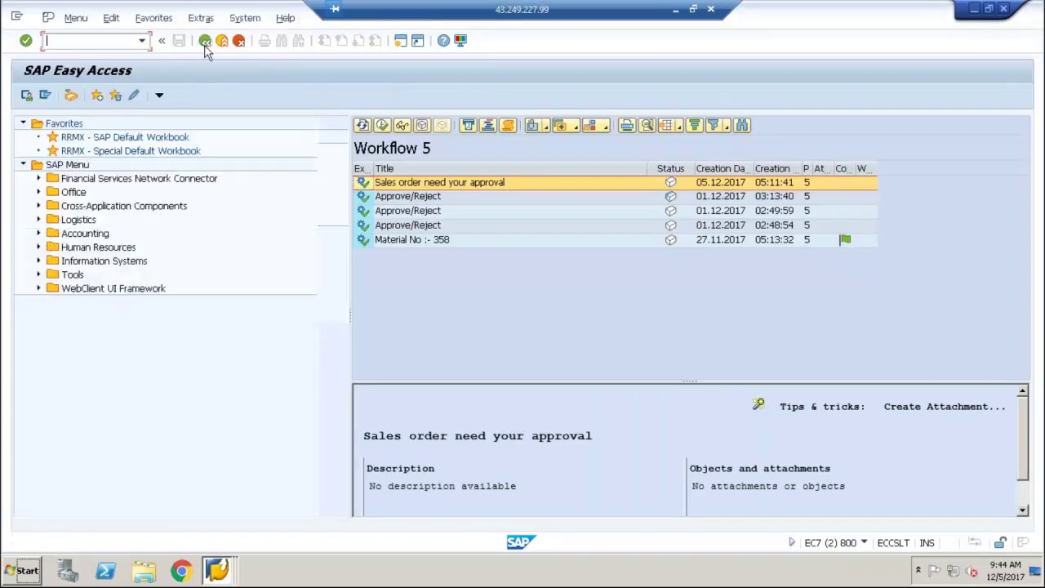
{"action": "type", "text": "s"}
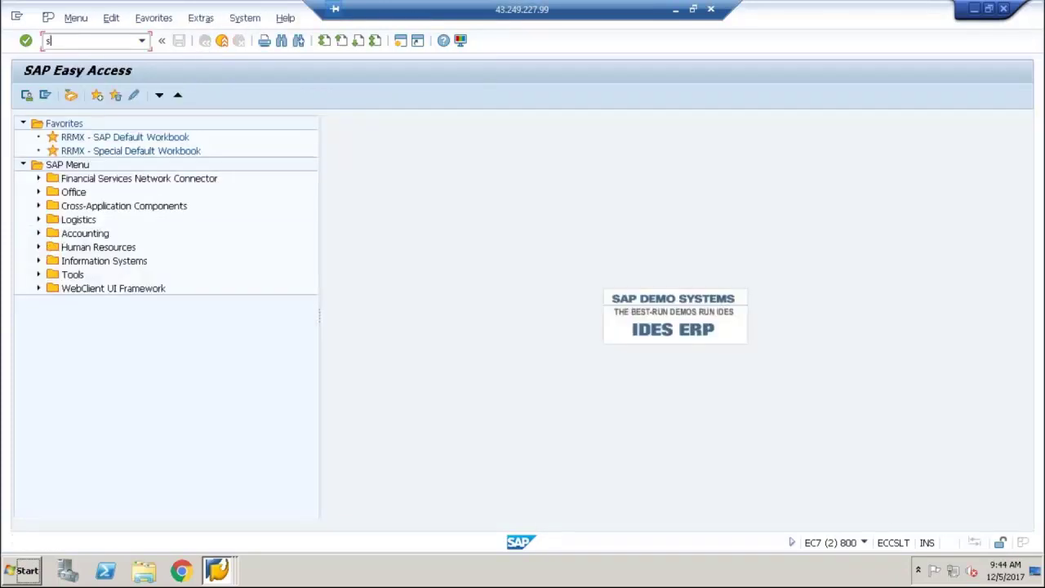
{"action": "type", "text": "e38"}
Step: Change line 15's EVENT value in ZTEST_BOCREATE from 'Created' to 'CREATED', then open a new session
{"action": "key", "text": "Return"}
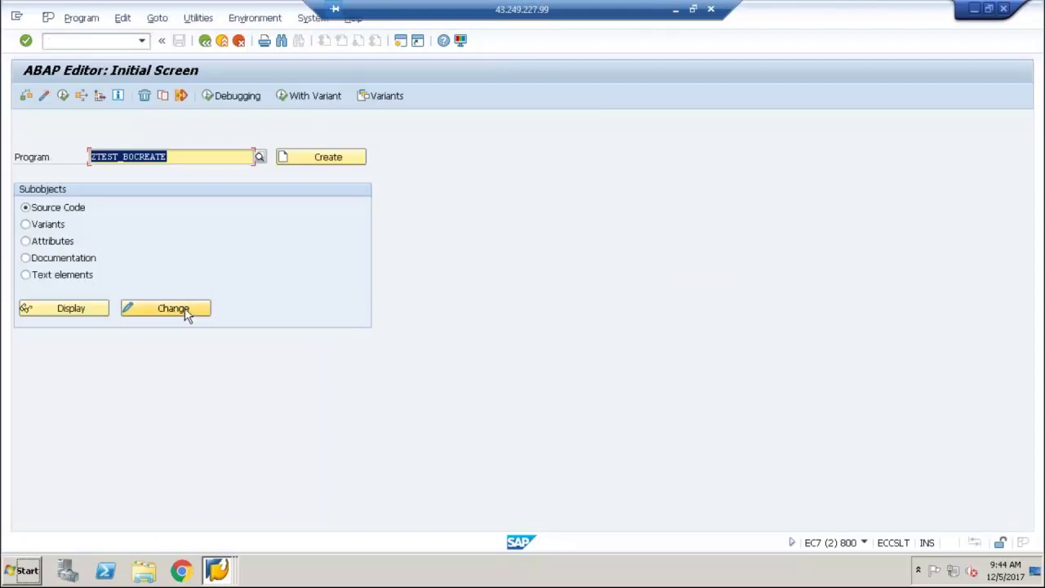
{"action": "left_click", "coordinate": [185, 309]}
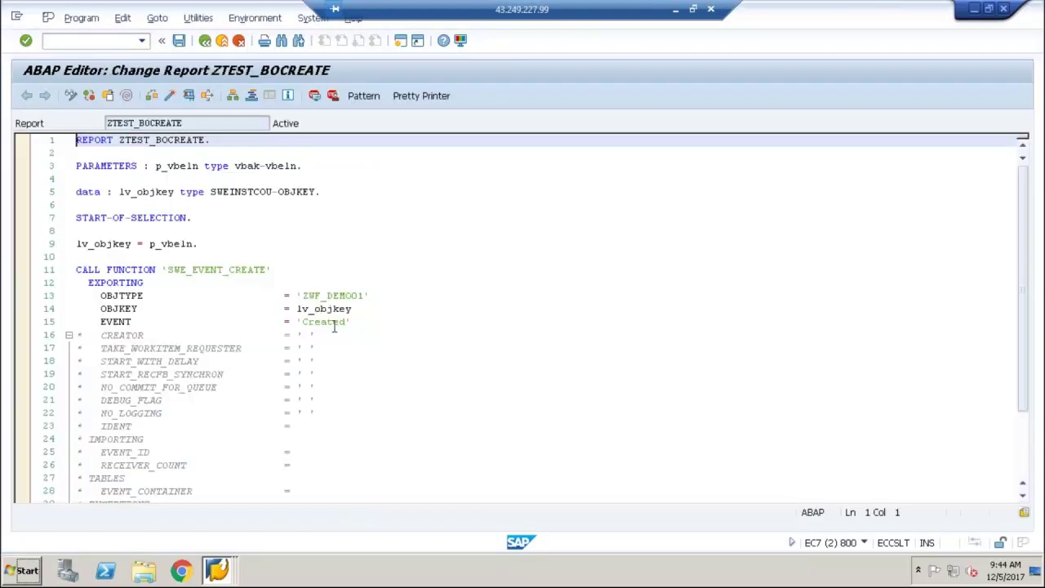
{"action": "left_click", "coordinate": [348, 322]}
{"action": "key", "text": "BackSpace"}
{"action": "key", "text": "BackSpace"}
{"action": "key", "text": "BackSpace"}
{"action": "key", "text": "BackSpace"}
{"action": "key", "text": "BackSpace"}
{"action": "key", "text": "BackSpace"}
{"action": "key", "text": "BackSpace"}
{"action": "type", "text": "REATED"}
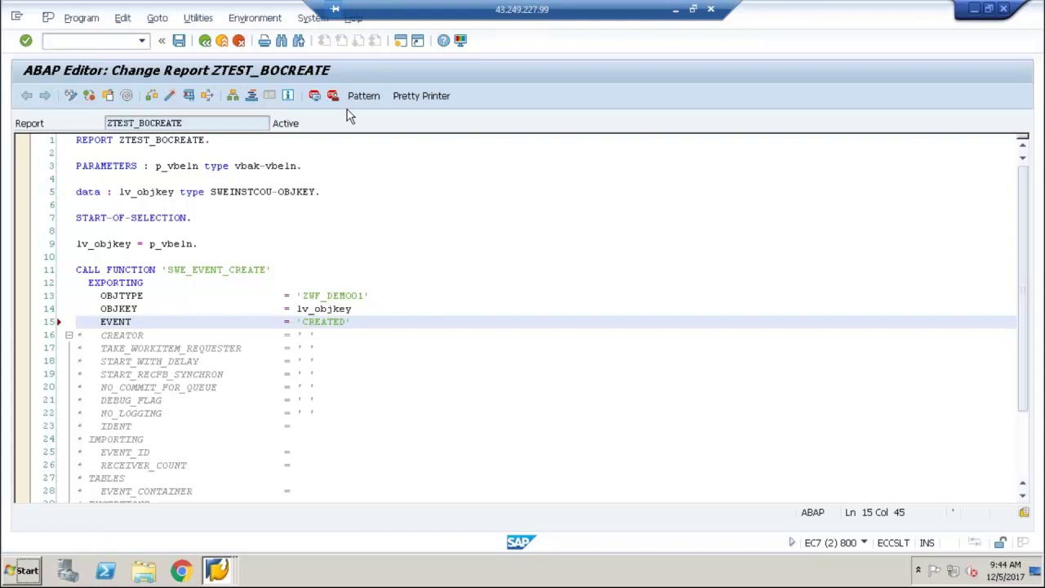
{"action": "key", "text": "F3"}
Step: Display object type ZWF_DEMO01 in the Business Object Builder (SWO1)
{"action": "type", "text": "sw"}
{"action": "key", "text": "BackSpace"}
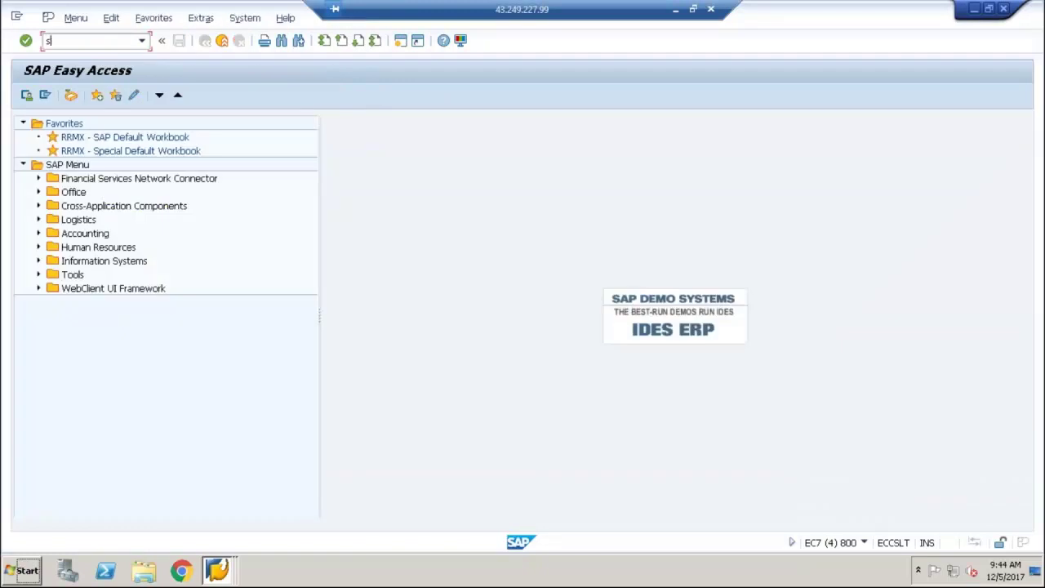
{"action": "type", "text": "wo1"}
{"action": "key", "text": "Return"}
{"action": "left_click", "coordinate": [74, 264]}
Step: Expand ZWF_DEMO01's Events and inspect the details of its released Created event
{"action": "left_click", "coordinate": [46, 194]}
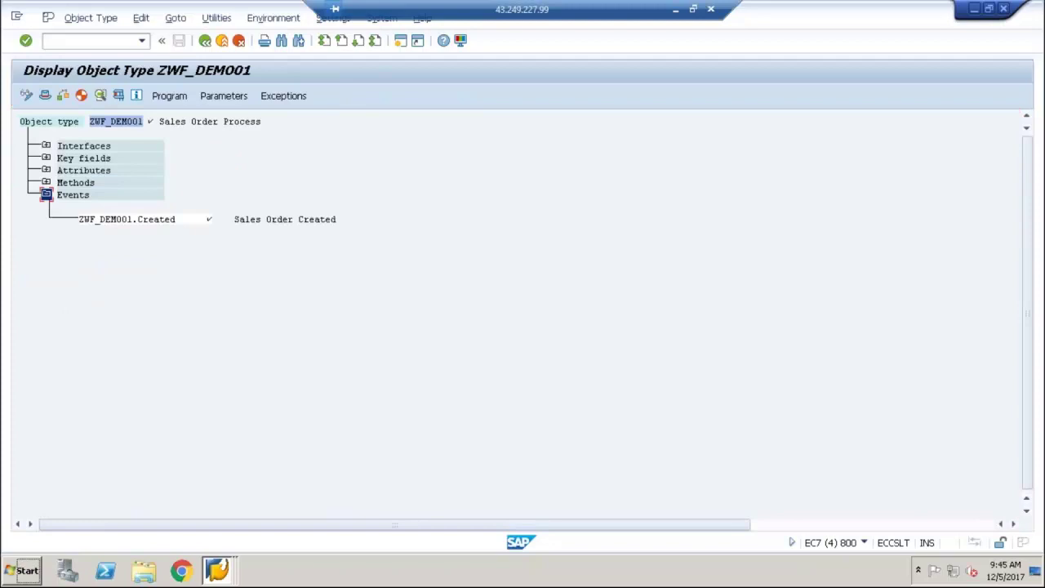
{"action": "double_click", "coordinate": [156, 219]}
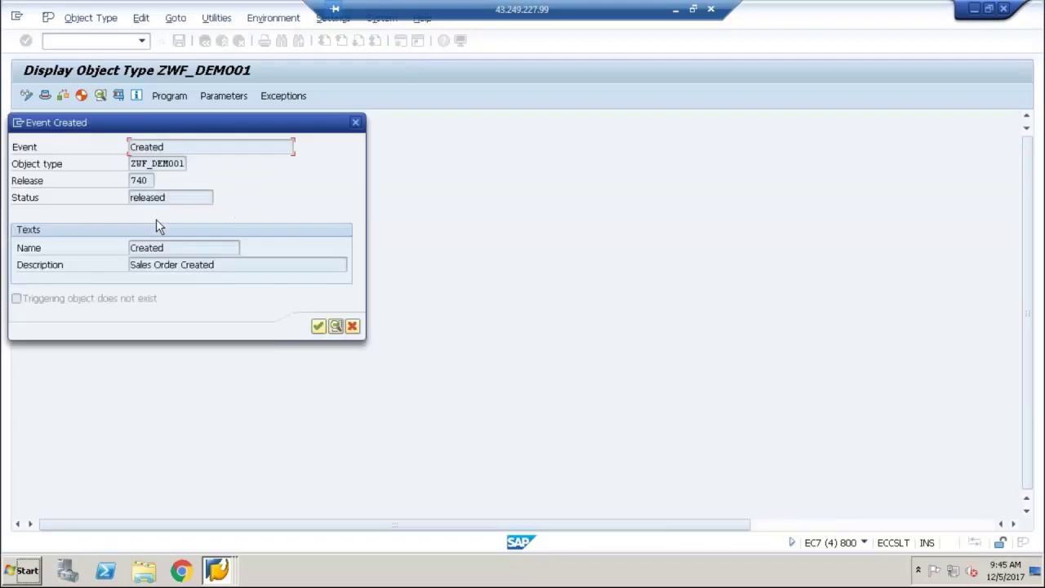
{"action": "left_click", "coordinate": [355, 122]}
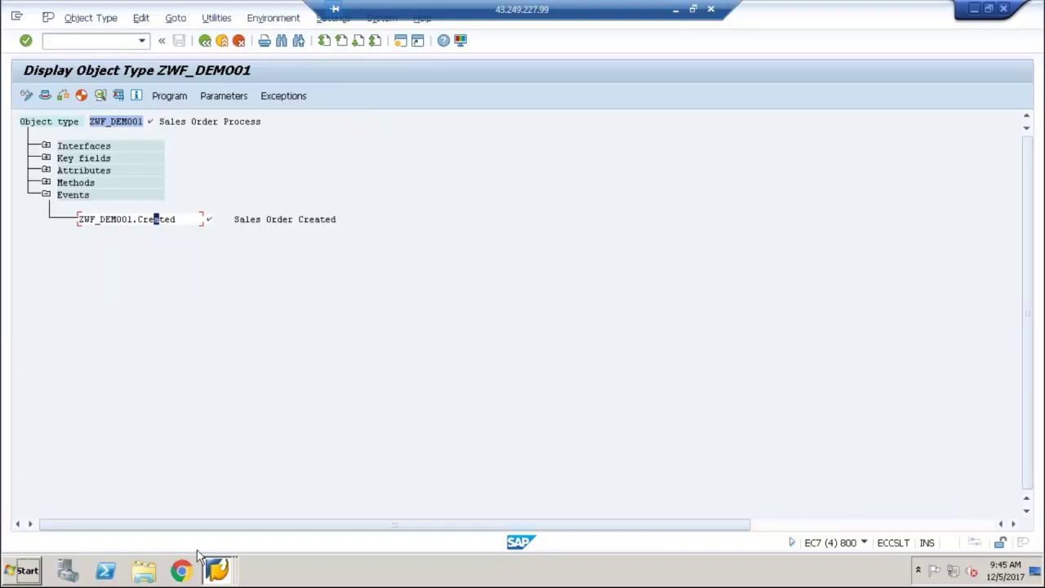
{"action": "left_click", "coordinate": [216, 569]}
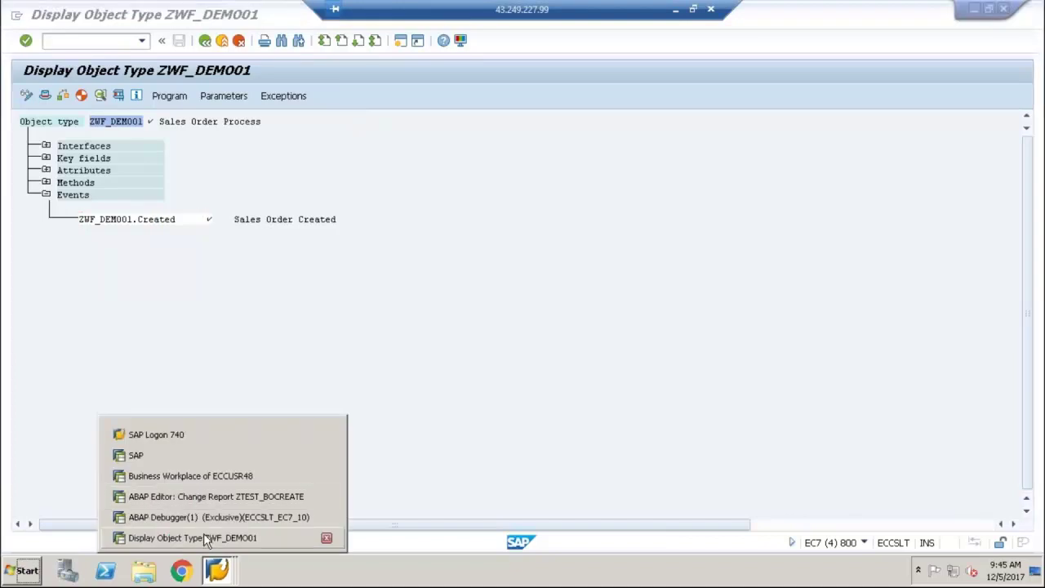
Step: Activate the corrected ZTEST_BOCREATE and run it, filling P_VBELN with a sales order (5456…) from history
{"action": "left_click", "coordinate": [203, 494]}
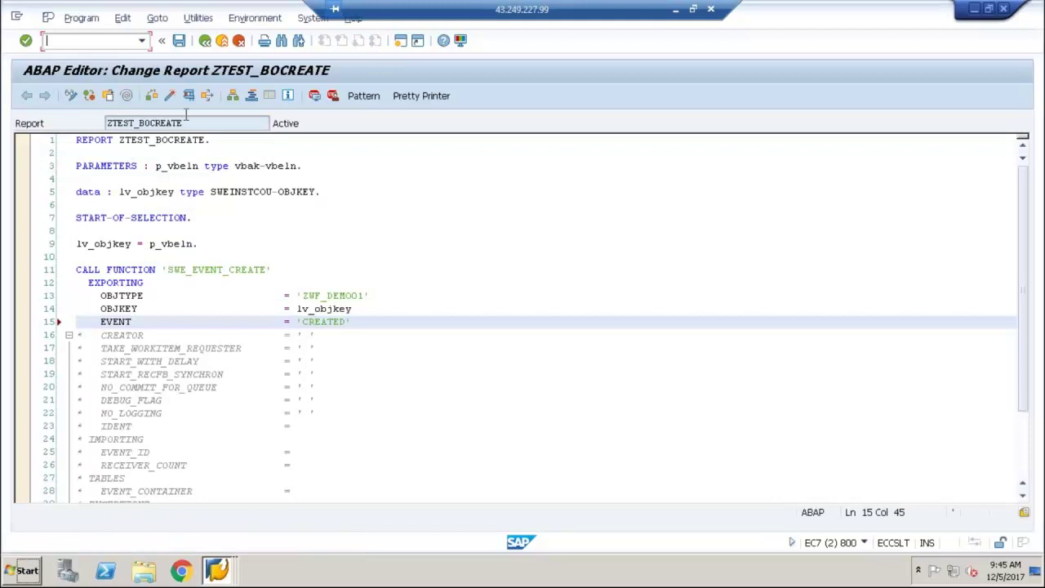
{"action": "left_click", "coordinate": [170, 95]}
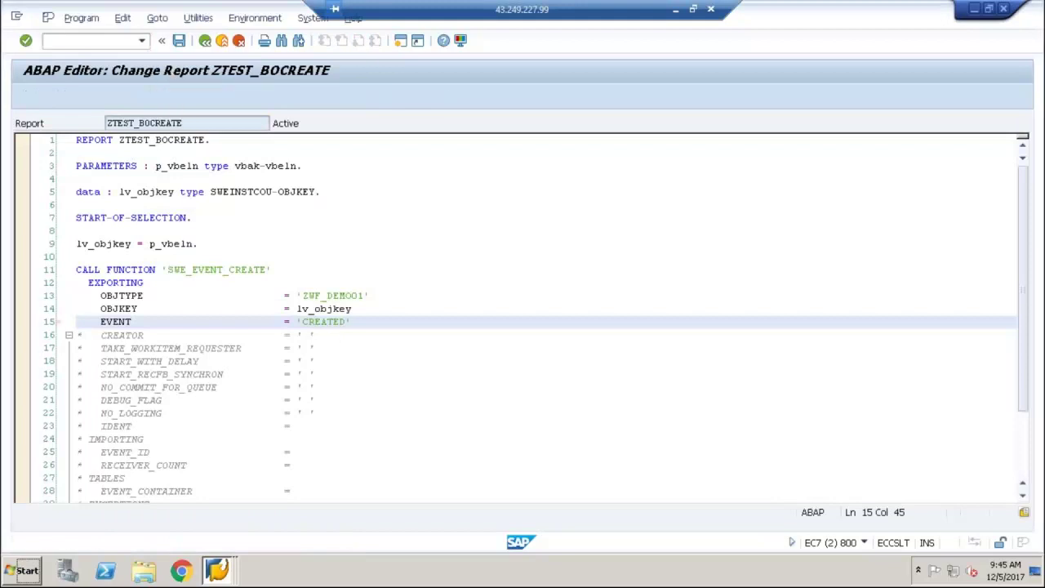
{"action": "left_click", "coordinate": [189, 97]}
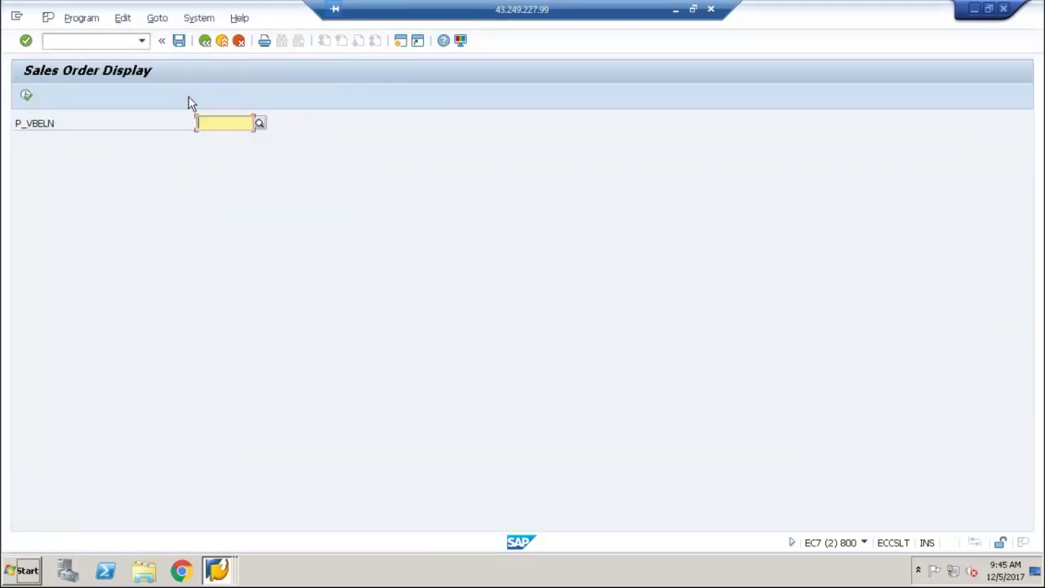
{"action": "type", "text": "5456"}
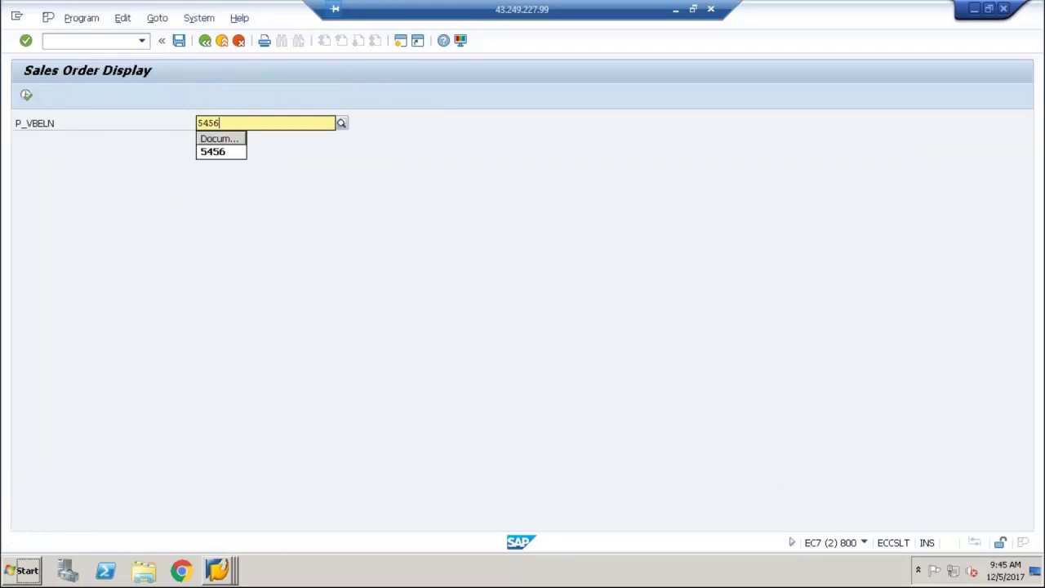
{"action": "left_click", "coordinate": [229, 155]}
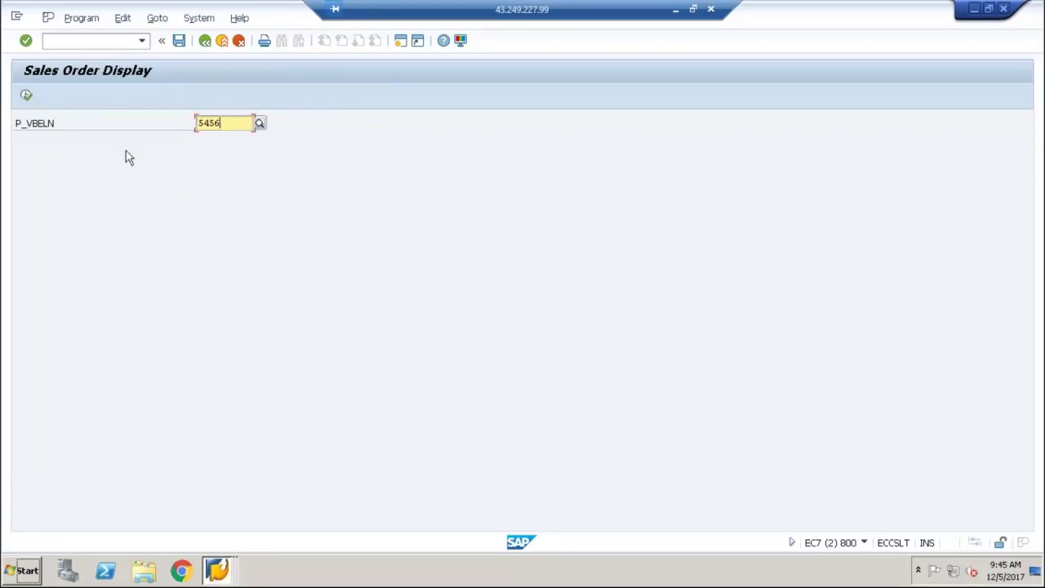
Step: Execute the report for the entered sales order and return to the editor's initial screen
{"action": "left_click", "coordinate": [27, 96]}
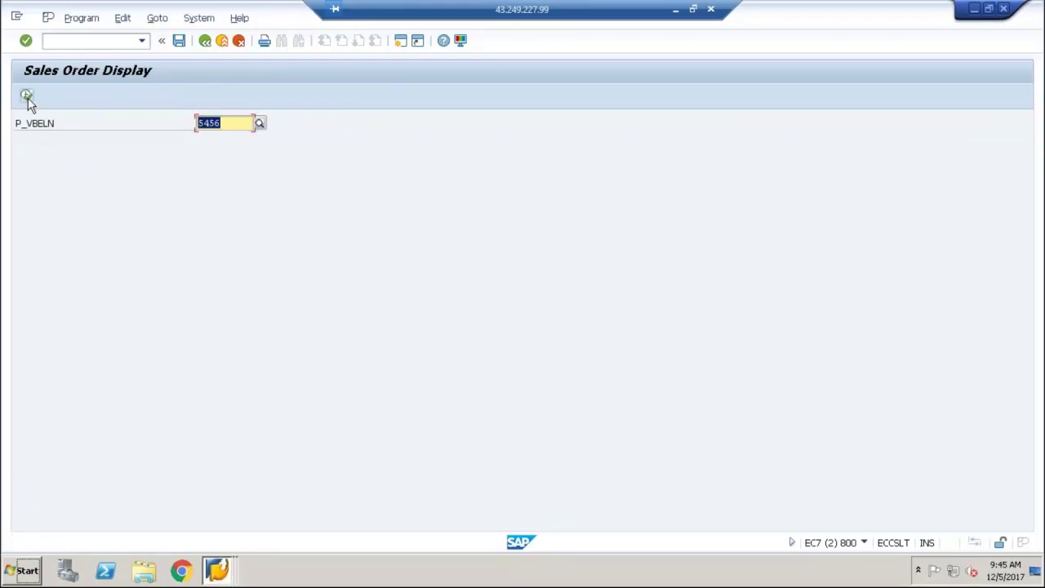
{"action": "left_click", "coordinate": [205, 41]}
{"action": "left_click", "coordinate": [205, 42]}
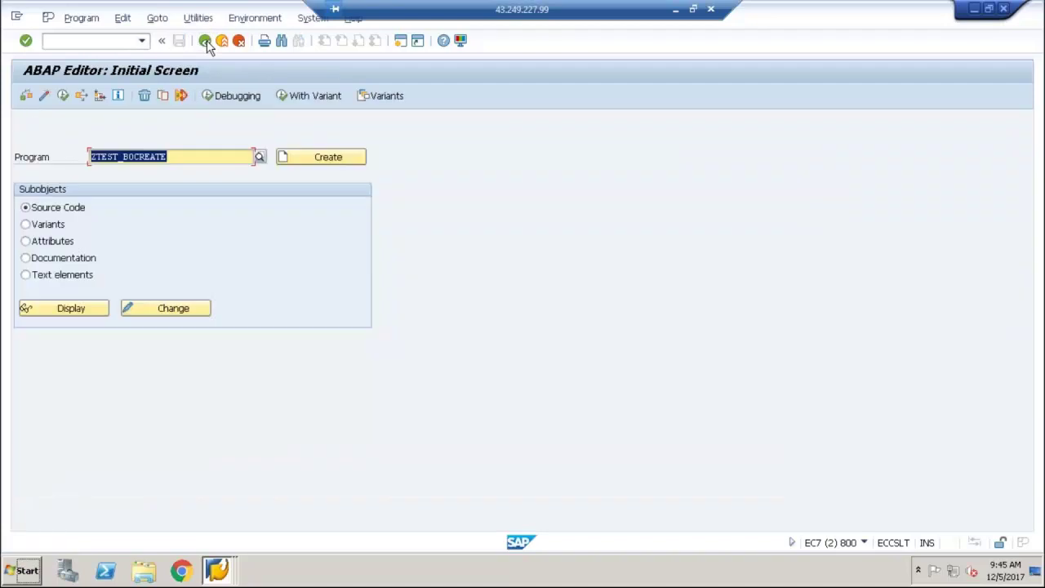
Step: Open the Business Workplace with /nsbwp
{"action": "left_click", "coordinate": [137, 45]}
{"action": "type", "text": "/nsbwp"}
{"action": "key", "text": "Return"}
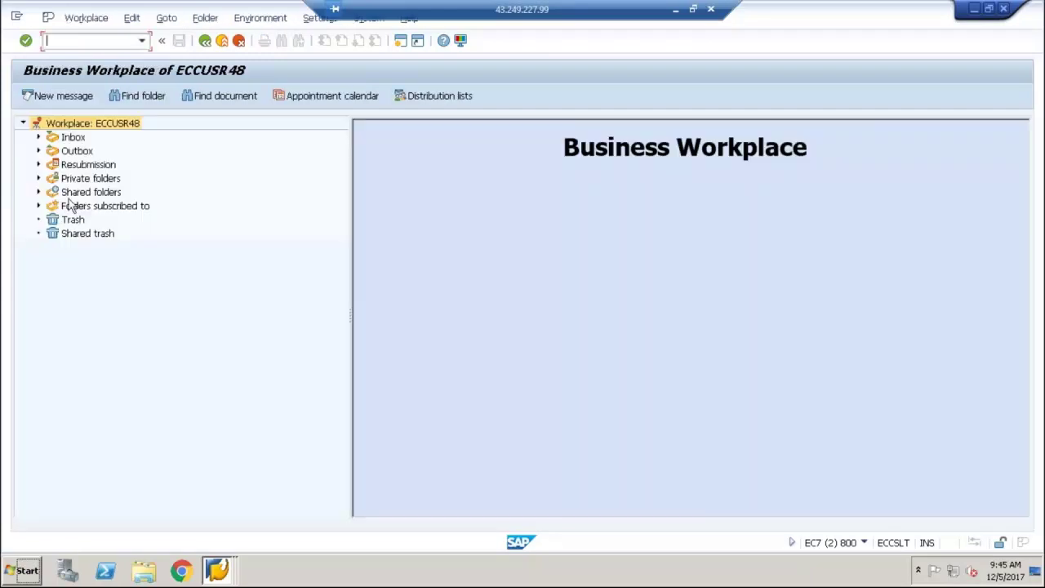
Step: Open the Inbox and list the five work items in Workflow 5
{"action": "left_click", "coordinate": [72, 140]}
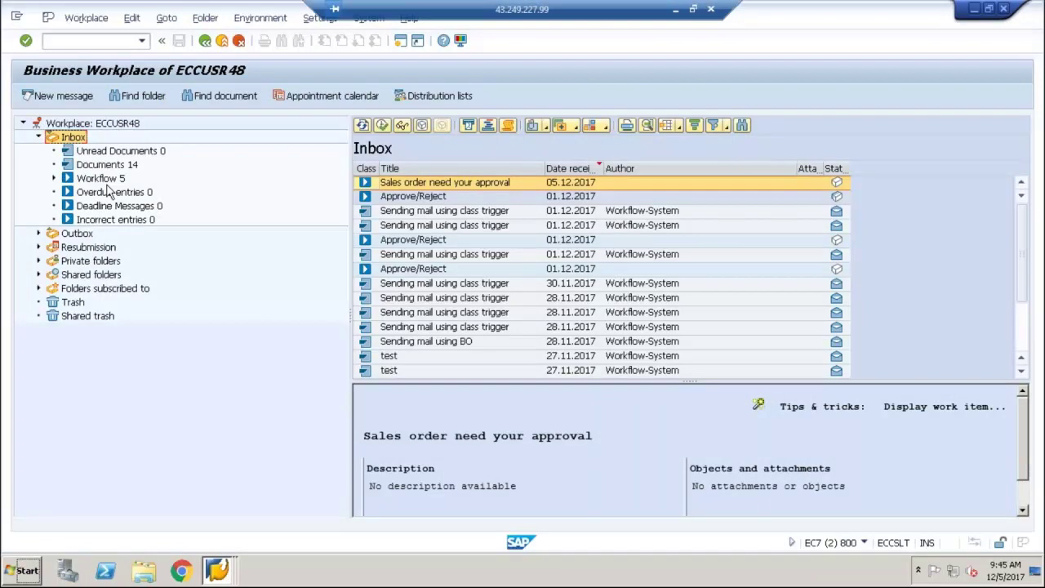
{"action": "left_click", "coordinate": [94, 179]}
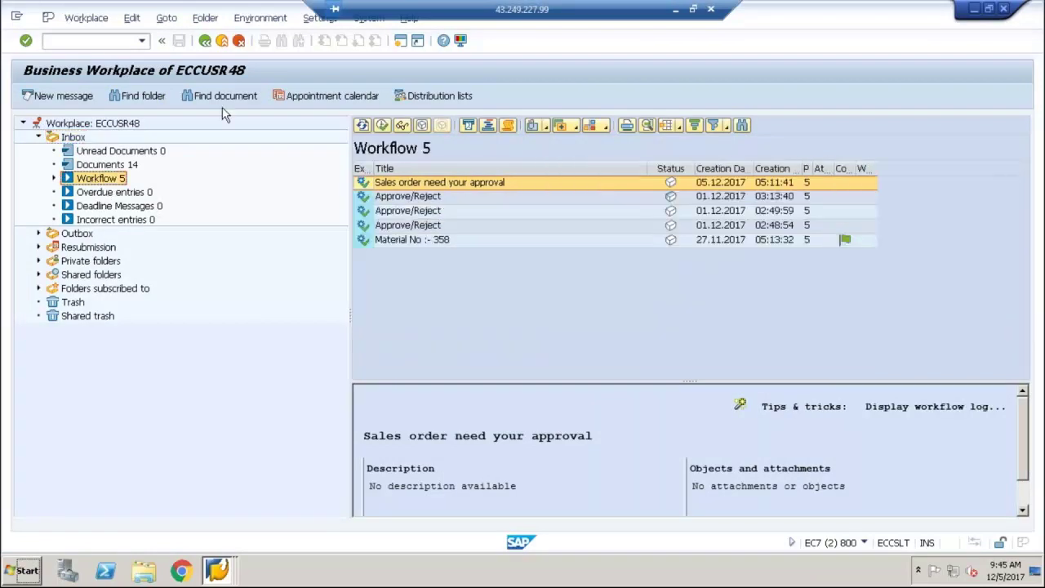
Step: Leave the Workplace and display ZTEST_BOCREATE's source code via SE38
{"action": "left_click", "coordinate": [205, 40]}
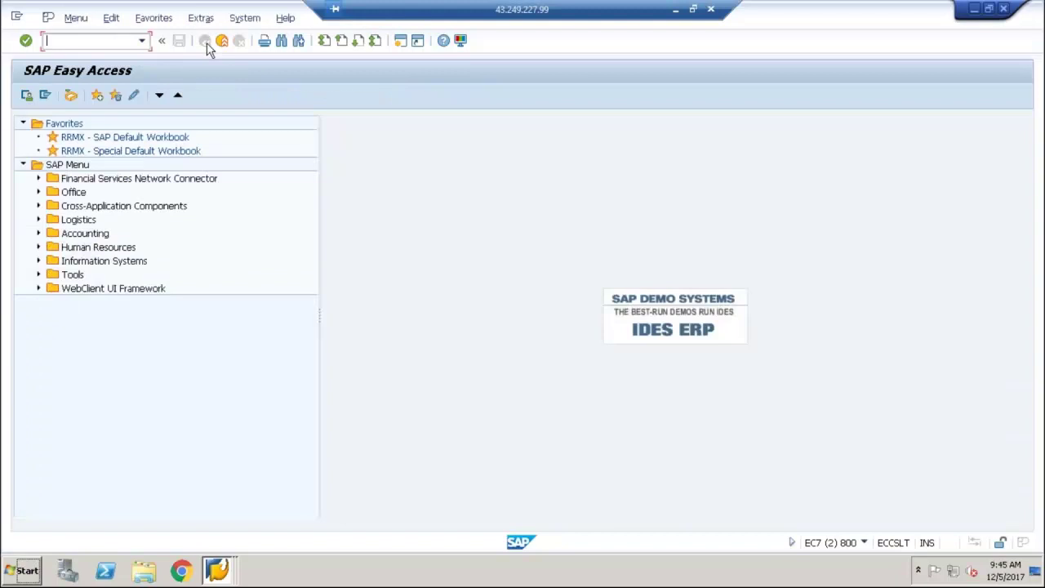
{"action": "type", "text": "se38"}
{"action": "key", "text": "Return"}
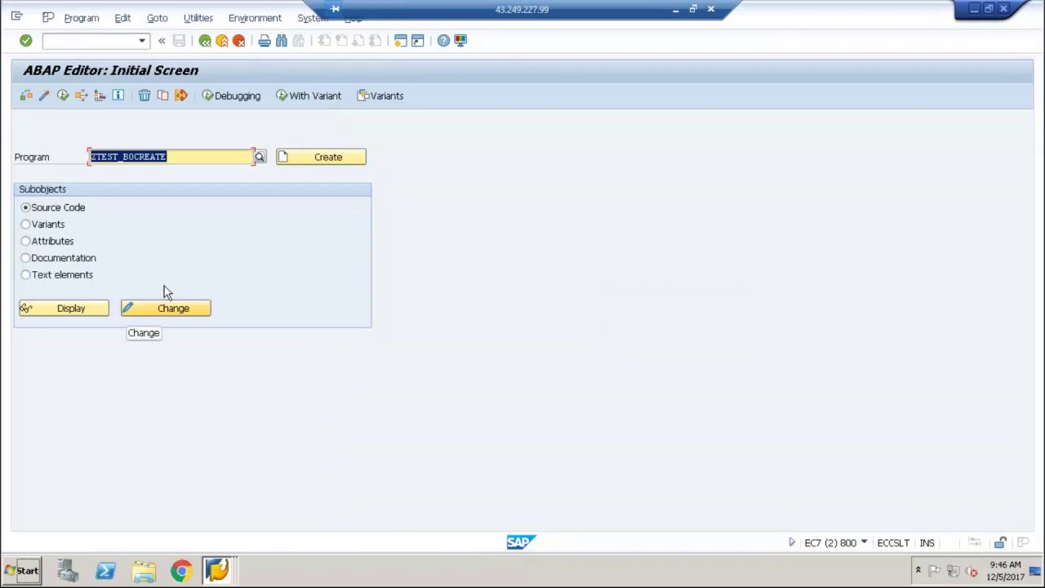
{"action": "left_click", "coordinate": [91, 308]}
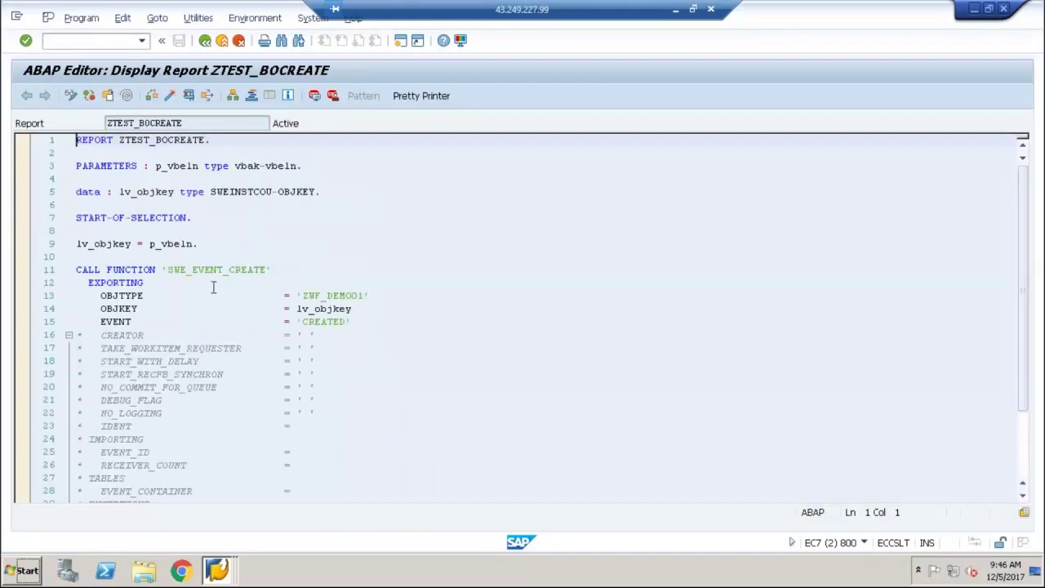
Step: Review SWE_EVENT_CREATE's parameters, set a breakpoint on line 11, and run the report
{"action": "left_click", "coordinate": [218, 344]}
{"action": "left_click", "coordinate": [187, 463]}
{"action": "left_click", "coordinate": [234, 270]}
{"action": "left_click", "coordinate": [314, 96]}
{"action": "left_click", "coordinate": [188, 95]}
Step: Execute the report for sales order 5455… from history, stopping at the line 11 breakpoint
{"action": "type", "text": "5455"}
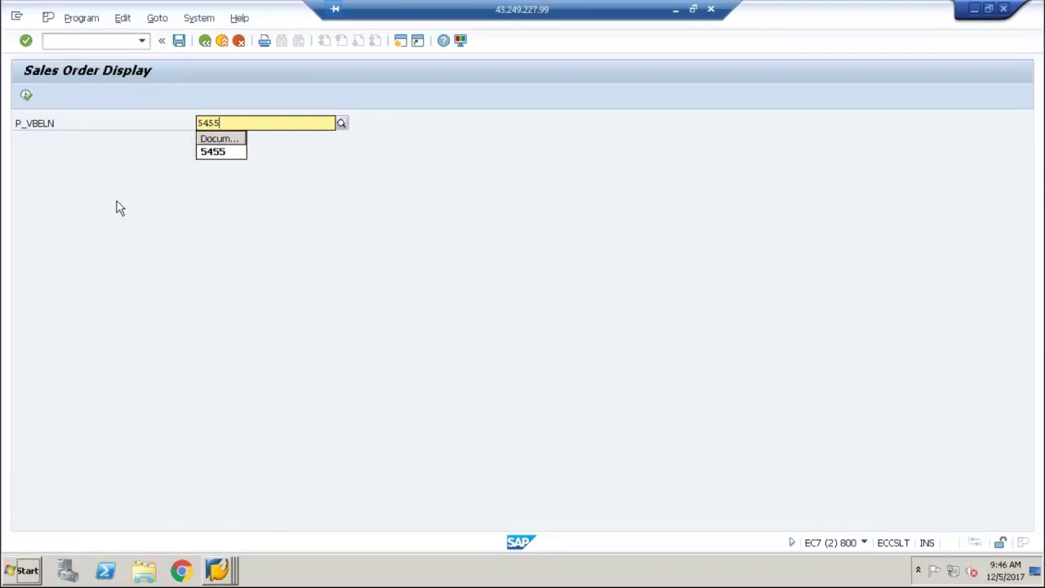
{"action": "left_click", "coordinate": [214, 152]}
{"action": "left_click", "coordinate": [26, 96]}
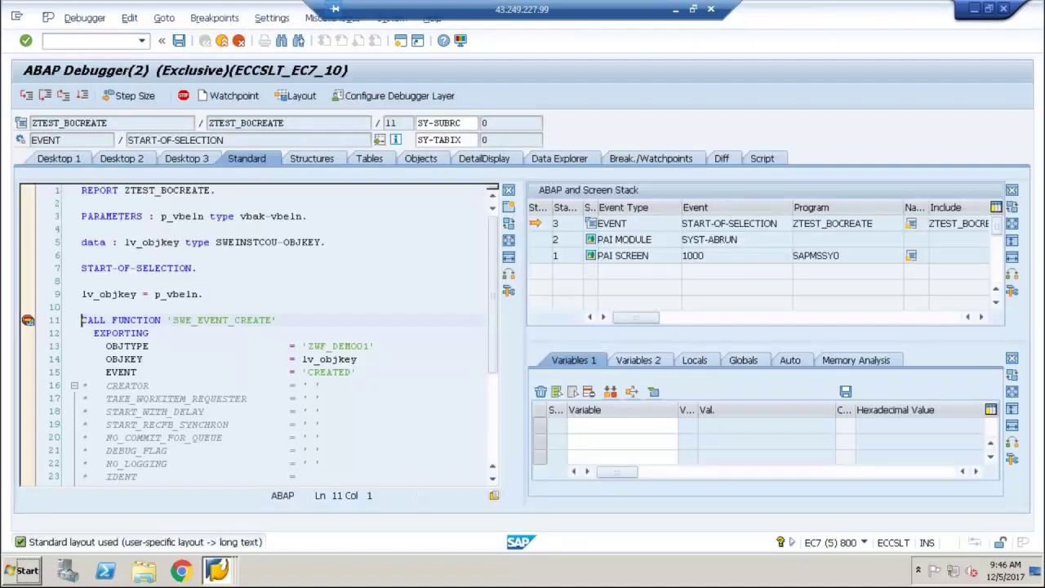
Step: Step into SWE_EVENT_CREATE past event instance creation and property checks to the debug flag check
{"action": "key", "text": "F5"}
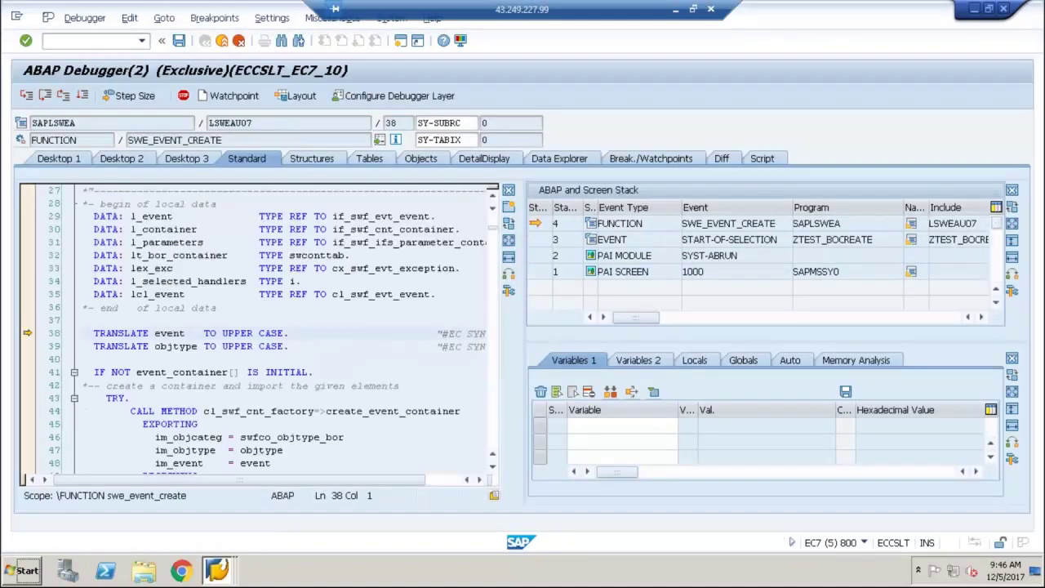
{"action": "key", "text": "F8"}
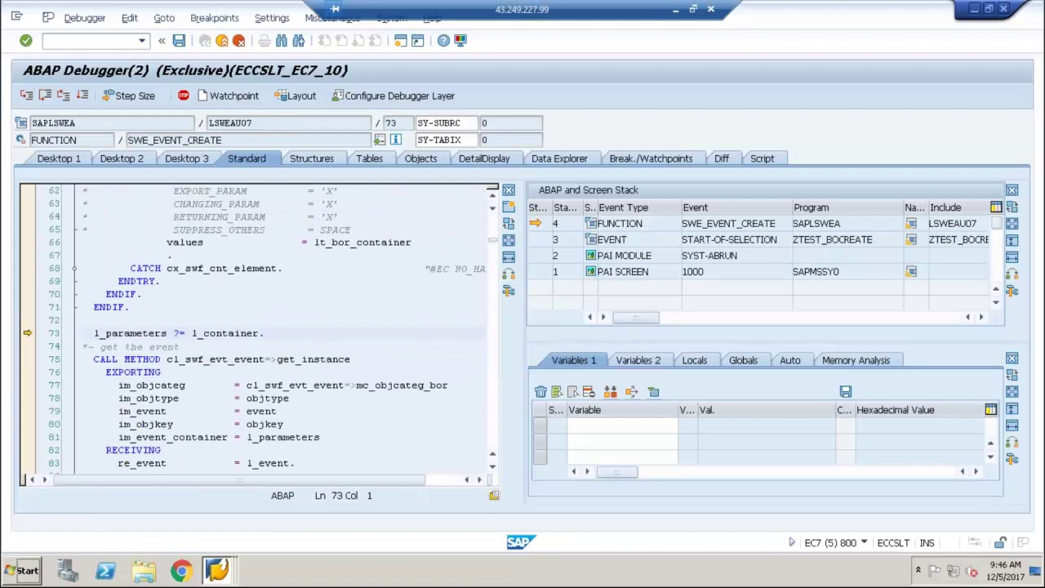
{"action": "key", "text": "F6"}
{"action": "key", "text": "F6"}
{"action": "key", "text": "F6"}
{"action": "key", "text": "F6"}
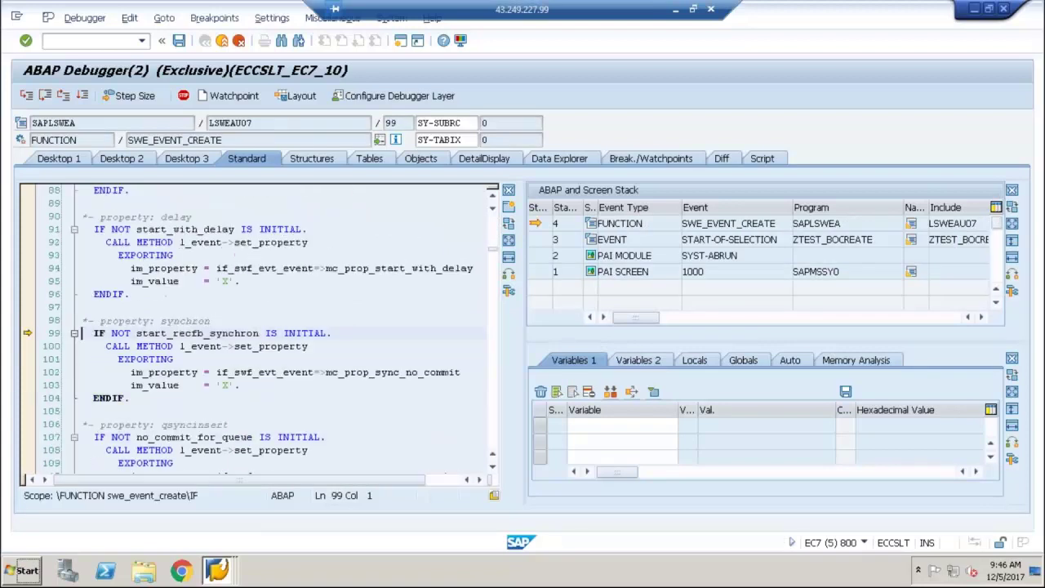
{"action": "key", "text": "F6"}
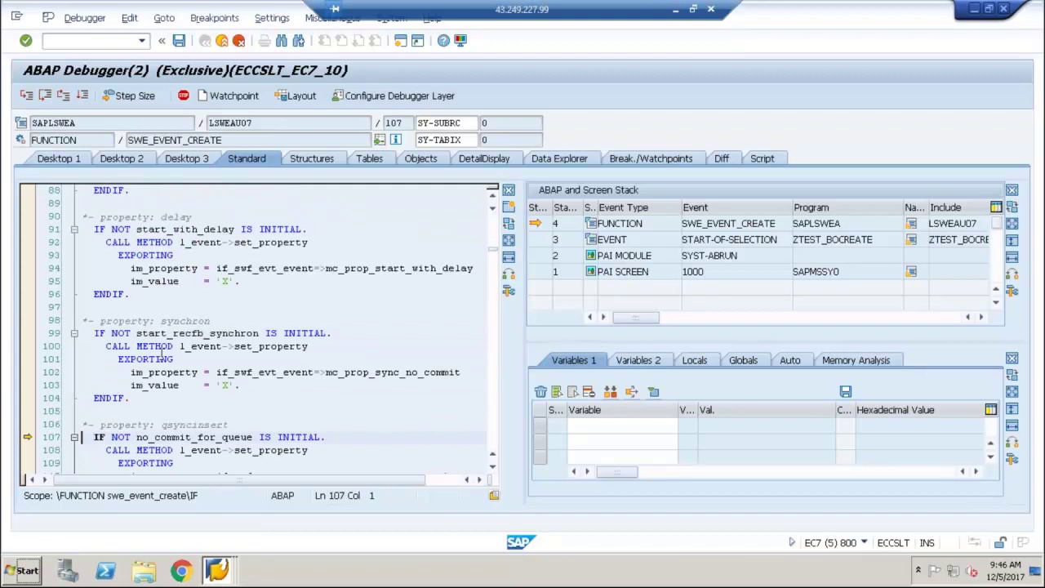
{"action": "key", "text": "F6"}
{"action": "key", "text": "F6"}
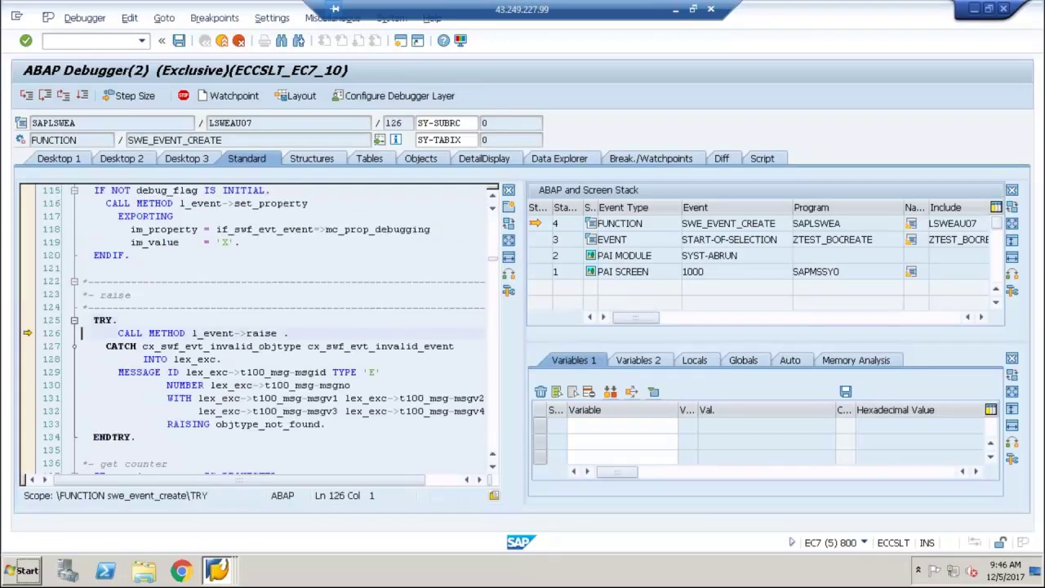
Step: Step into IF_SWF_EVT_EVENT~RAISE, watch SY-UNAME, and advance to the raise_event call at line 25
{"action": "key", "text": "F5"}
{"action": "key", "text": "F5"}
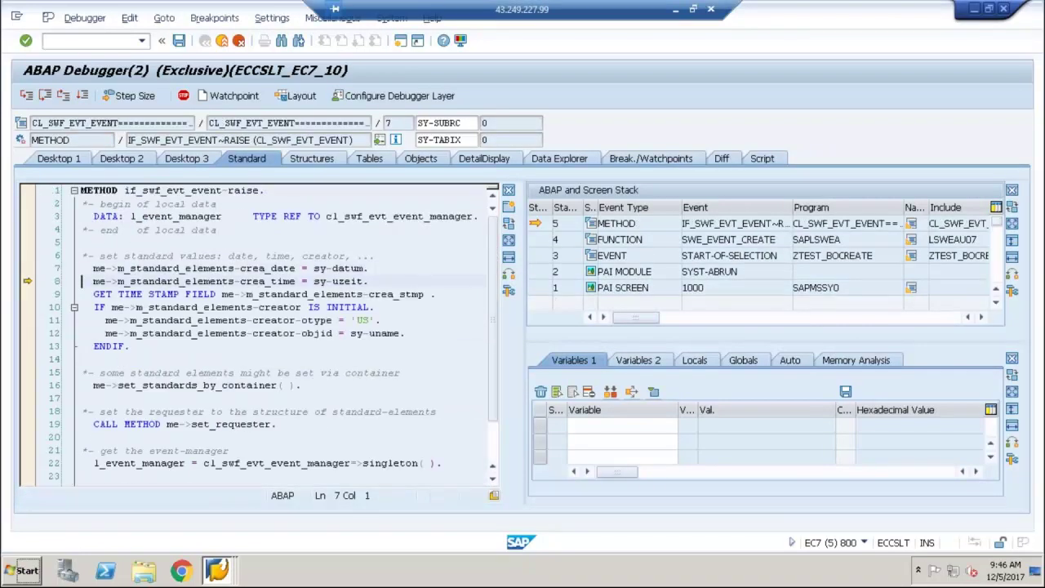
{"action": "key", "text": "F5"}
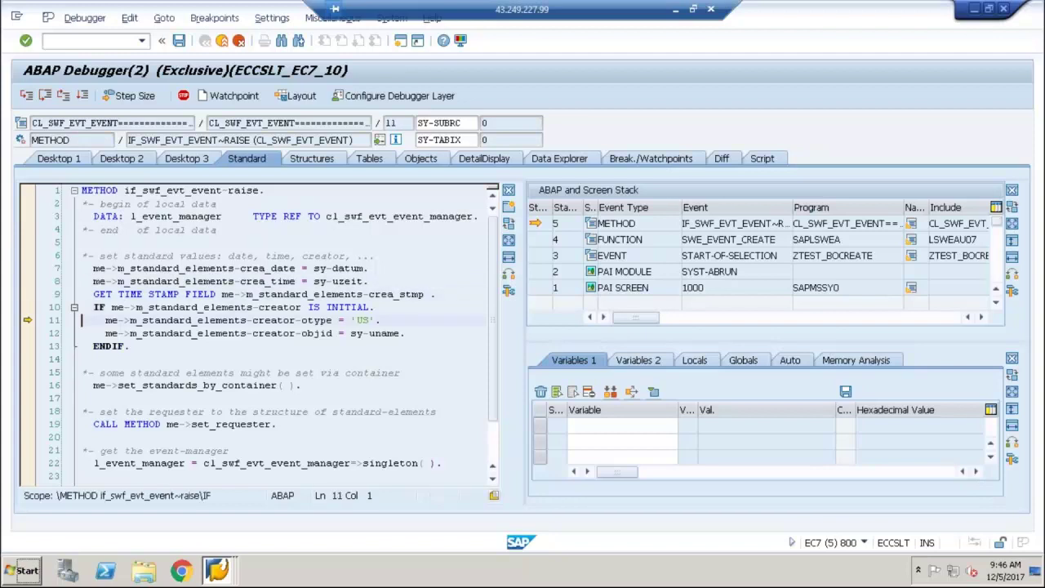
{"action": "key", "text": "F5"}
{"action": "key", "text": "F5"}
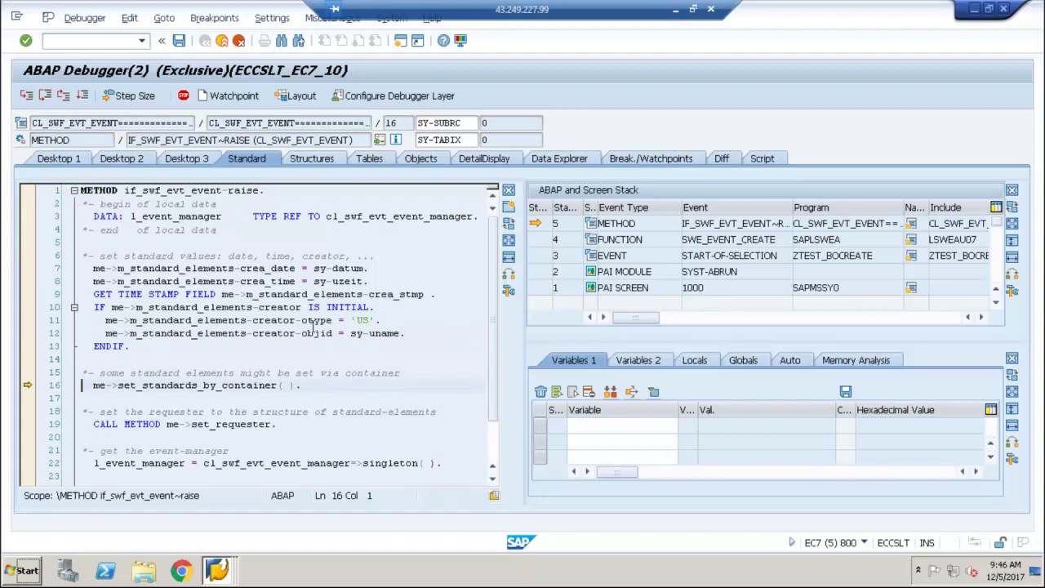
{"action": "double_click", "coordinate": [382, 333]}
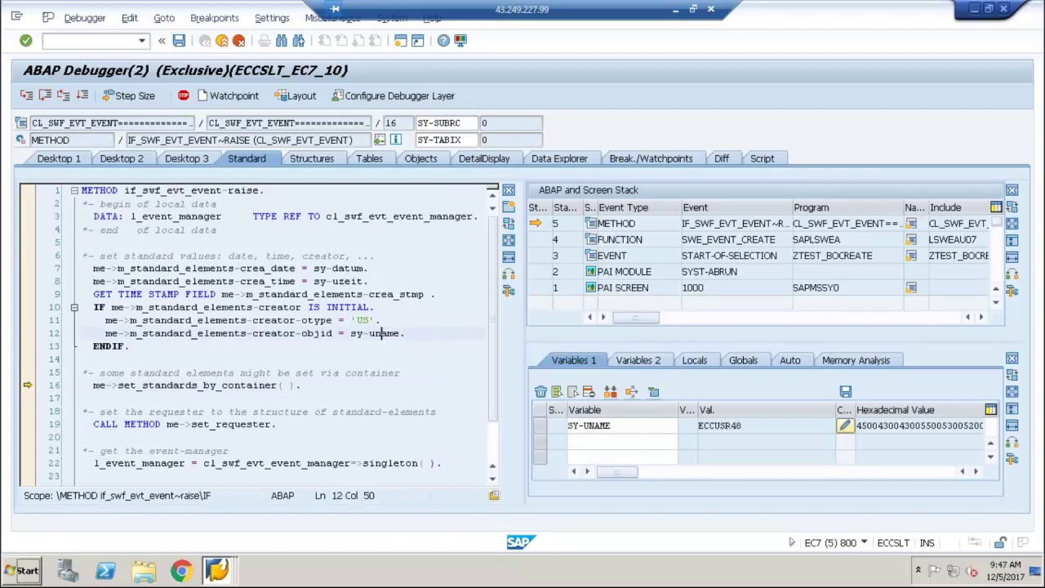
{"action": "key", "text": "F6"}
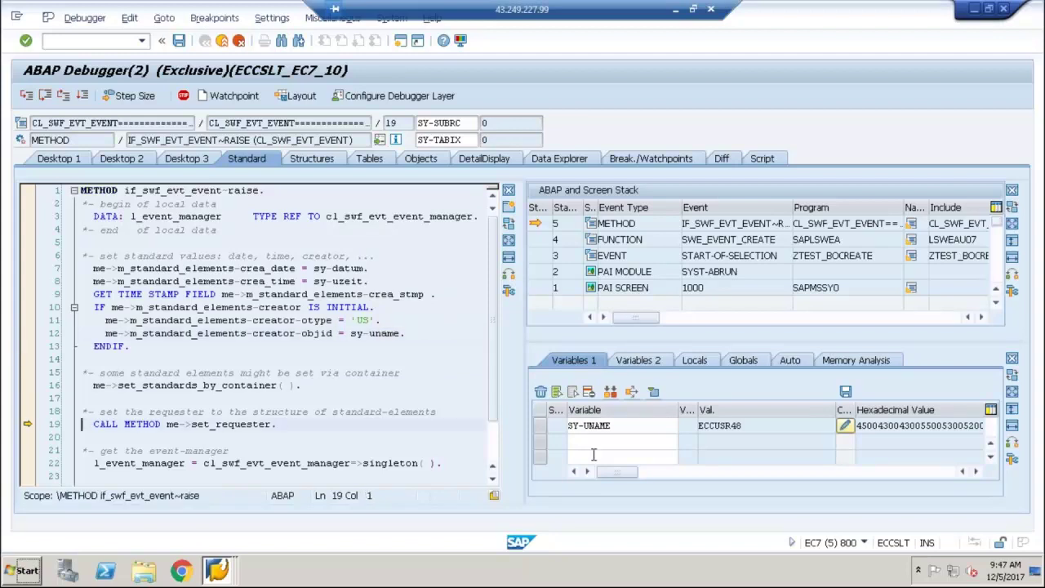
{"action": "key", "text": "F6"}
{"action": "key", "text": "F6"}
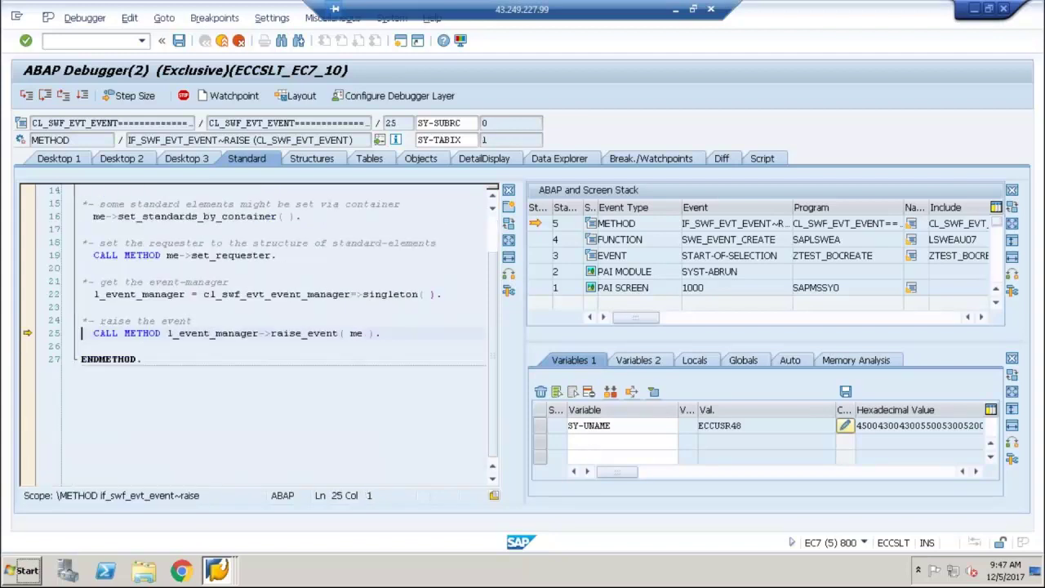
Step: Step into CL_SWF_EVT_EVENT_MANAGER RAISE_EVENT, past GET_INSTANCE, trace retrieval and the BAdI check
{"action": "key", "text": "F5"}
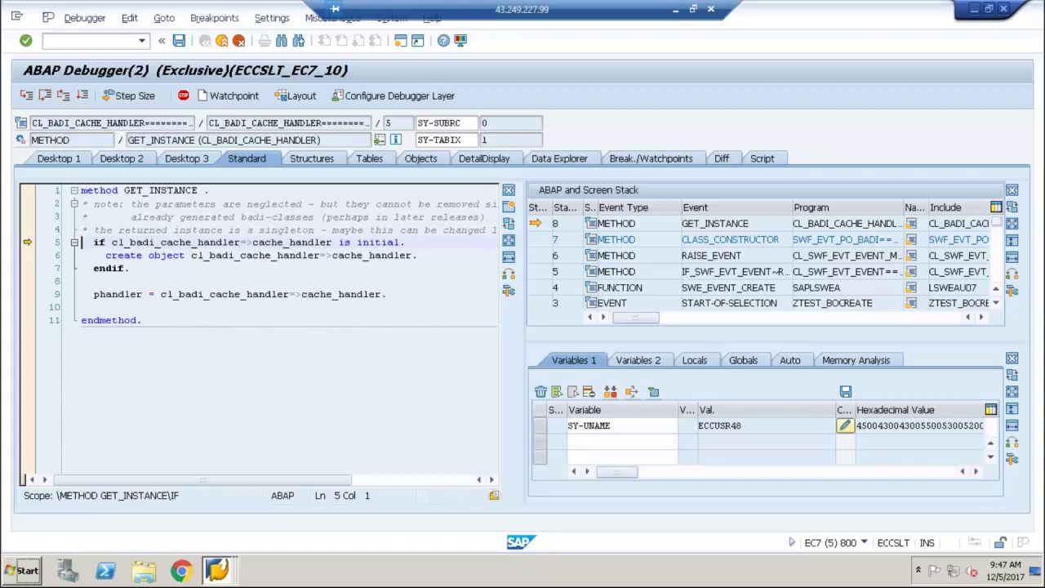
{"action": "key", "text": "F6"}
{"action": "key", "text": "F6"}
{"action": "key", "text": "F6"}
{"action": "key", "text": "F6"}
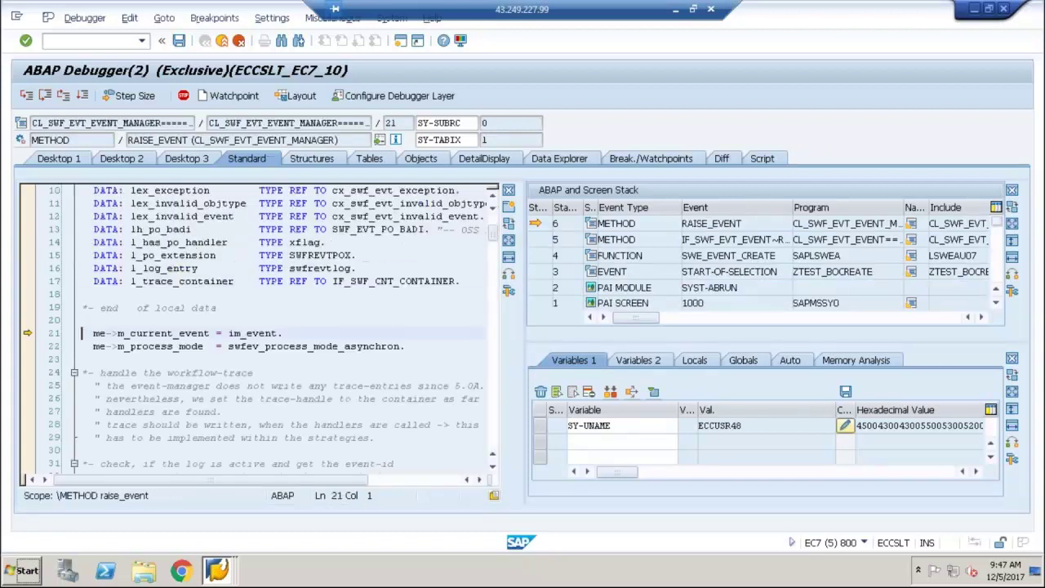
{"action": "key", "text": "F6"}
{"action": "key", "text": "F6"}
{"action": "key", "text": "F6"}
{"action": "key", "text": "F6"}
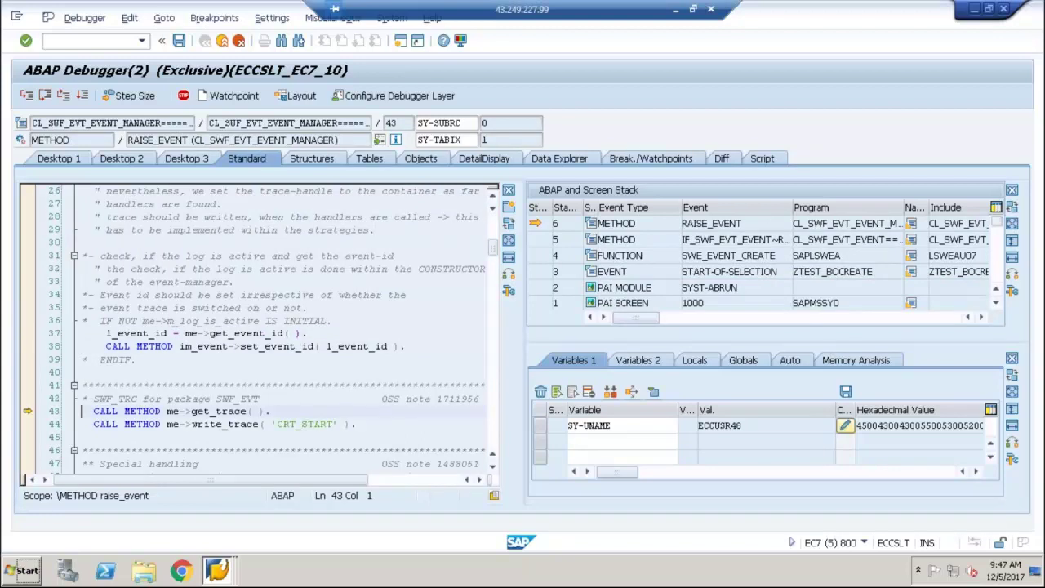
{"action": "key", "text": "F6"}
{"action": "key", "text": "F6"}
{"action": "key", "text": "F6"}
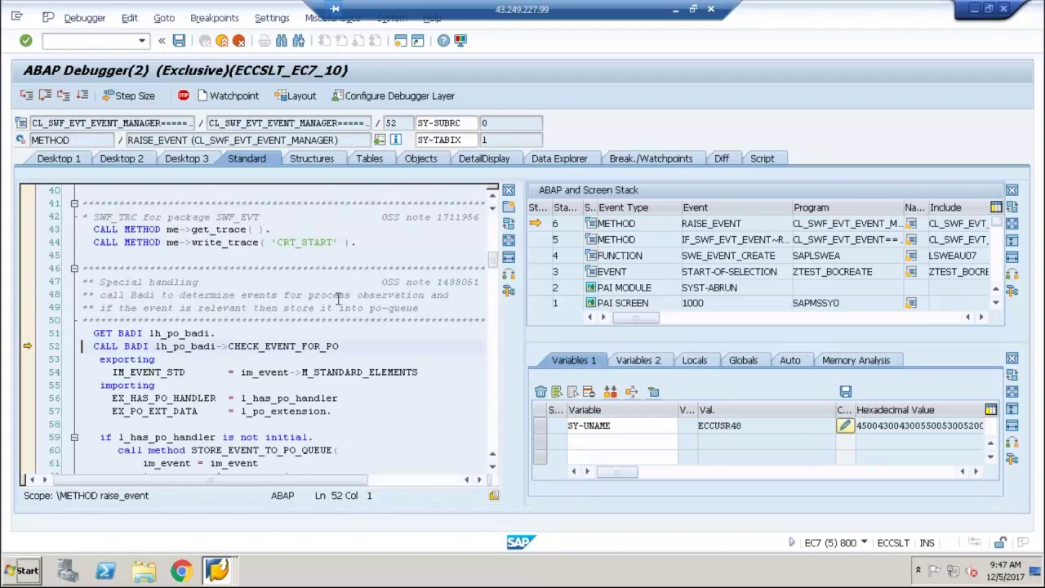
{"action": "key", "text": "F6"}
{"action": "key", "text": "F6"}
{"action": "key", "text": "F6"}
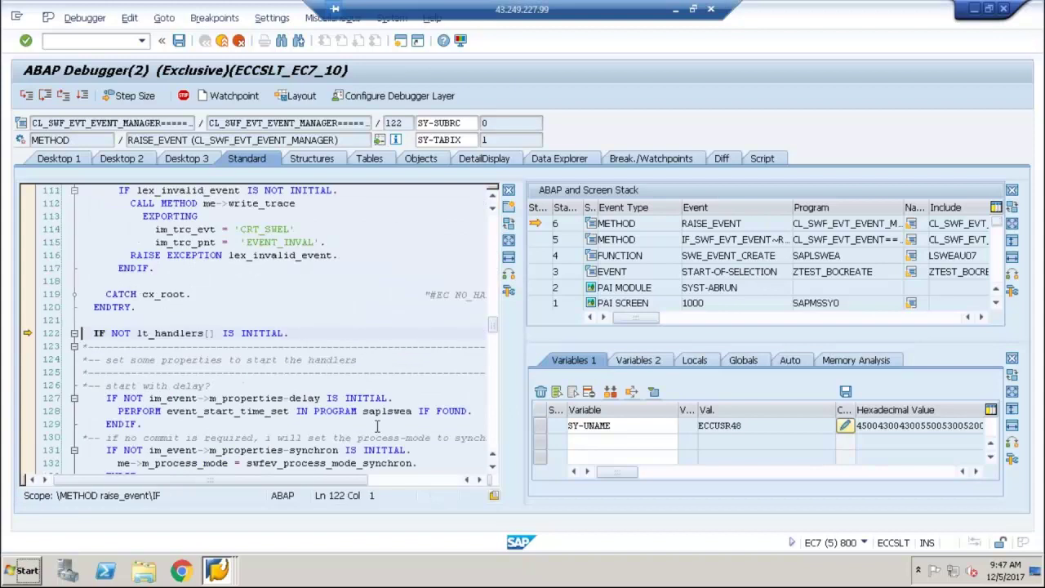
Step: Watch LT_HANDLERS and step through the handler setup, delay and check-function logic
{"action": "left_click", "coordinate": [179, 334]}
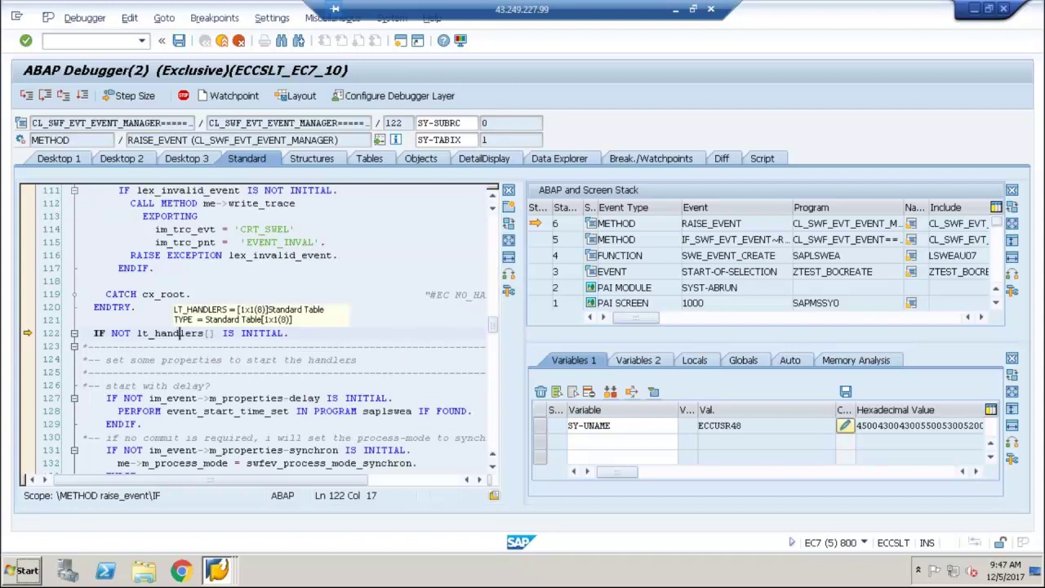
{"action": "double_click", "coordinate": [180, 333]}
{"action": "key", "text": "F6"}
{"action": "key", "text": "F6"}
{"action": "key", "text": "F6"}
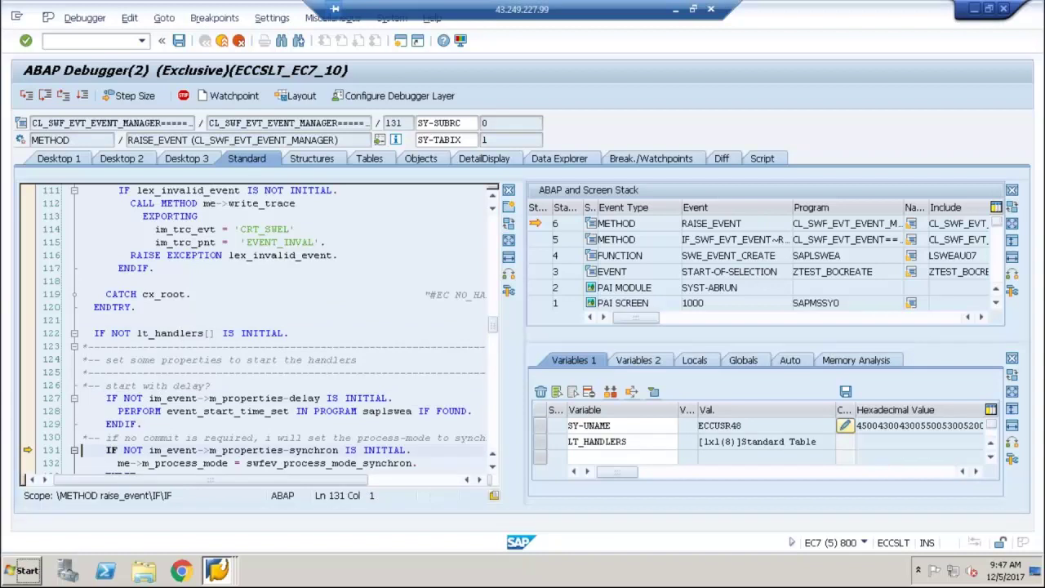
{"action": "key", "text": "F6"}
{"action": "key", "text": "F6"}
{"action": "key", "text": "F6"}
{"action": "key", "text": "F6"}
{"action": "key", "text": "F6"}
{"action": "key", "text": "F6"}
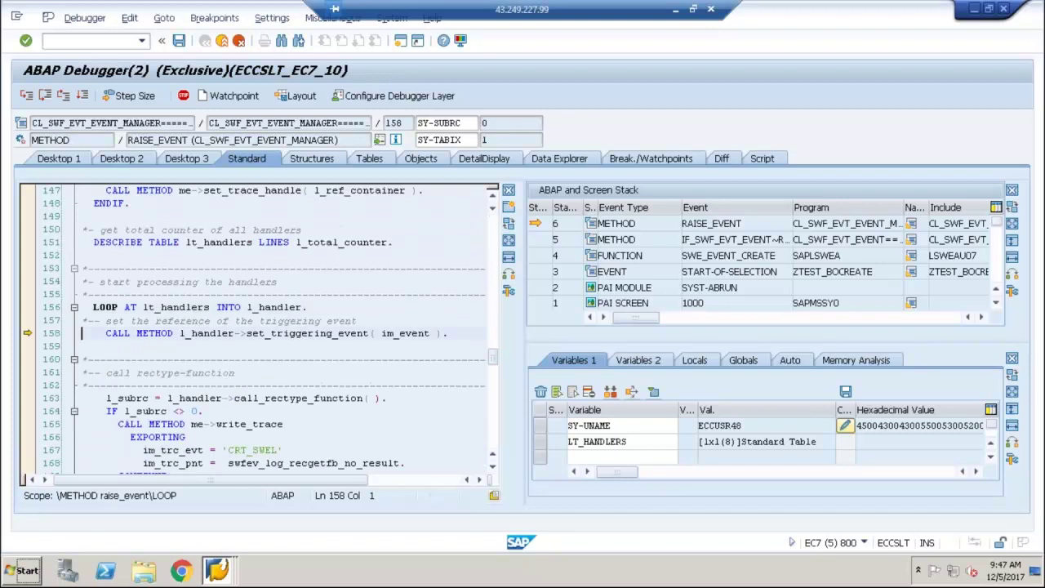
{"action": "key", "text": "F6"}
{"action": "key", "text": "F6"}
{"action": "key", "text": "F6"}
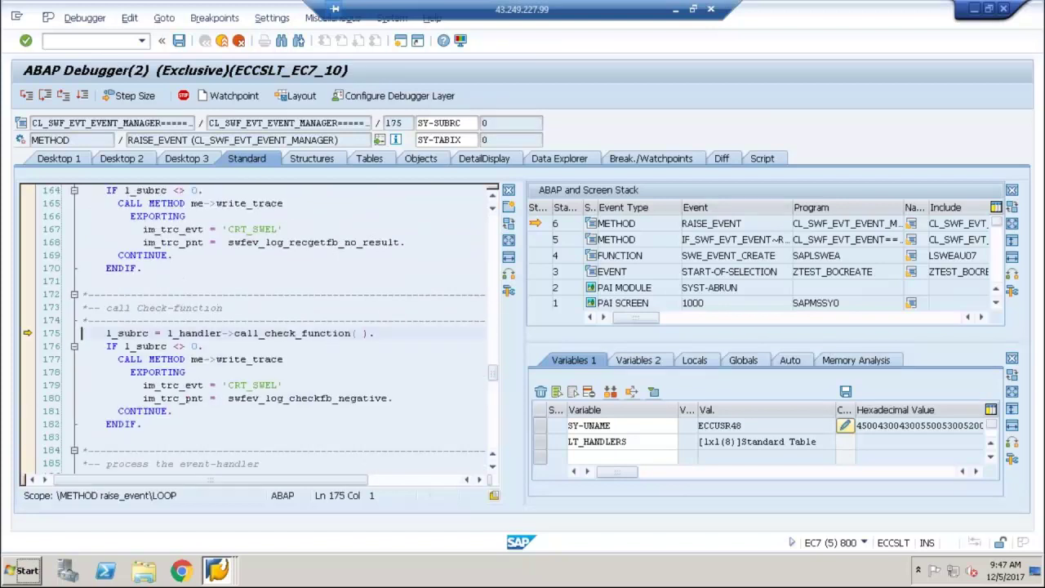
Step: Step over the handler's process call, trace container and log entry, past the handler loop
{"action": "key", "text": "F6"}
{"action": "key", "text": "F6"}
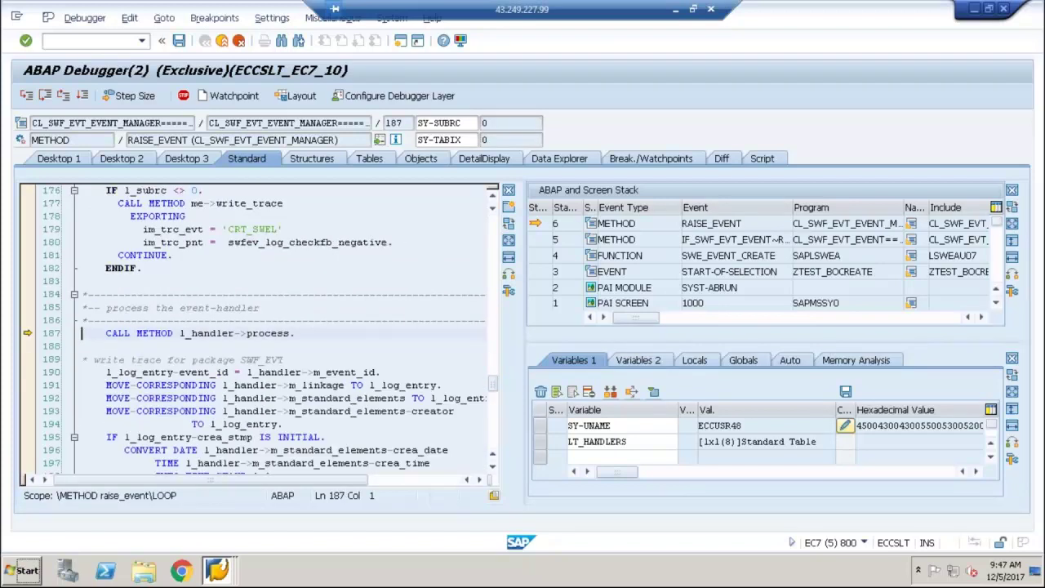
{"action": "key", "text": "F6"}
{"action": "key", "text": "F6"}
{"action": "key", "text": "F6"}
{"action": "key", "text": "F6"}
{"action": "key", "text": "F6"}
{"action": "key", "text": "F6"}
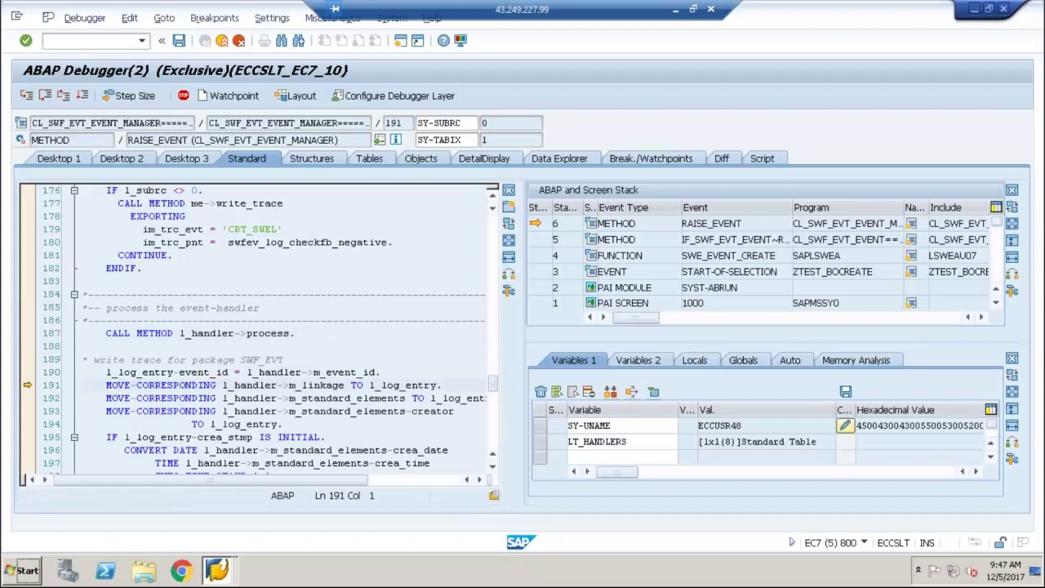
{"action": "key", "text": "F6"}
{"action": "key", "text": "F6"}
{"action": "key", "text": "F6"}
{"action": "key", "text": "F6"}
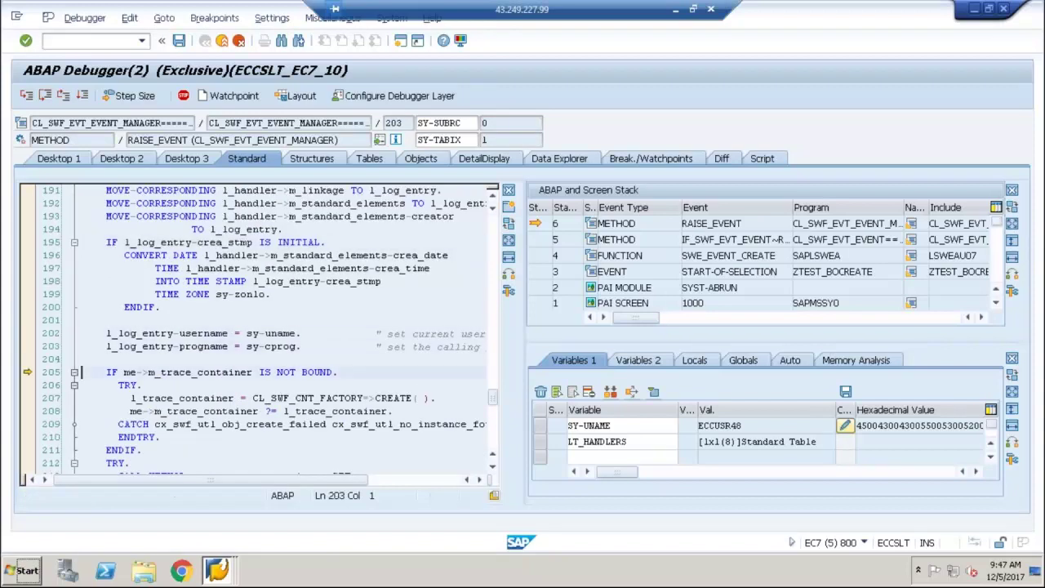
{"action": "key", "text": "F6"}
{"action": "key", "text": "F6"}
{"action": "key", "text": "F6"}
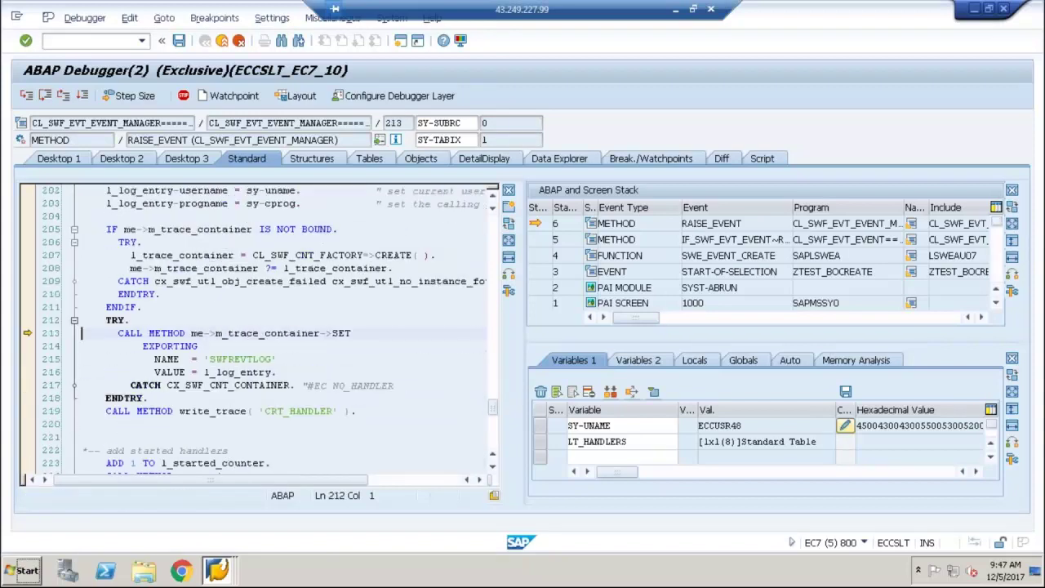
{"action": "key", "text": "F6"}
{"action": "key", "text": "F6"}
{"action": "key", "text": "F6"}
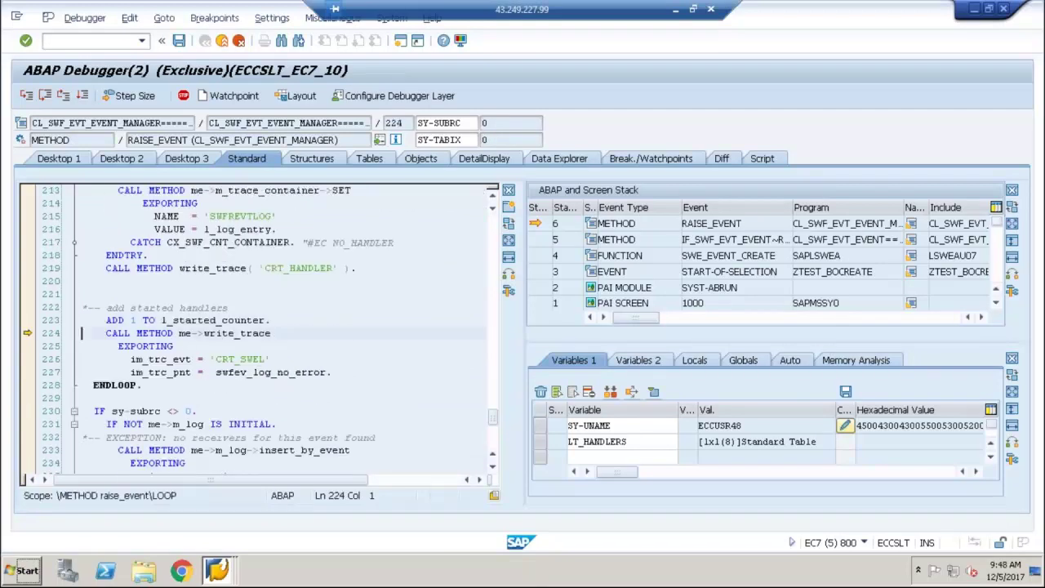
{"action": "key", "text": "F6"}
{"action": "key", "text": "F6"}
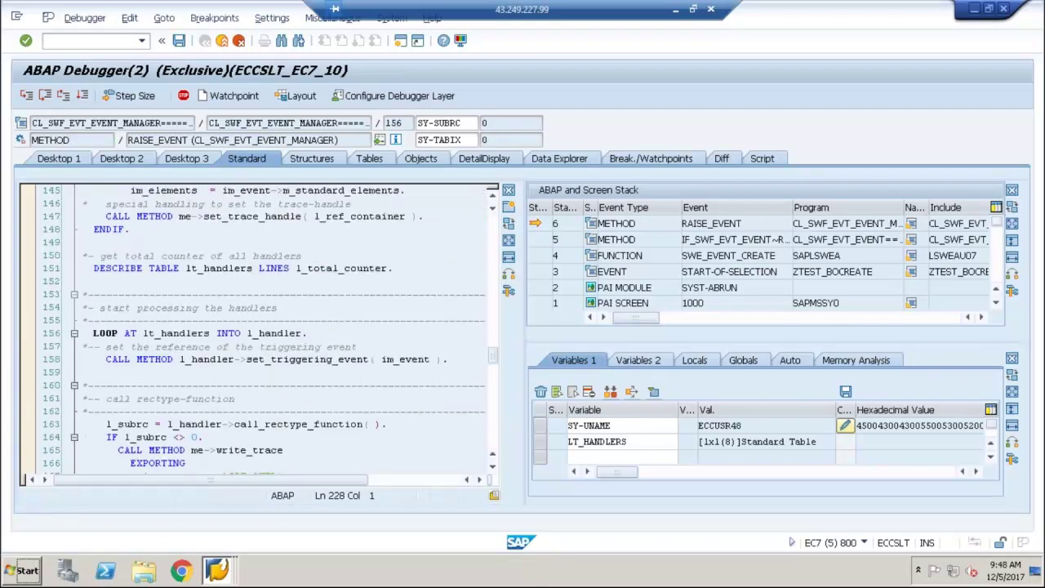
Step: Step to the end-of-trace call and inspect SY-SUBRC's value of 0
{"action": "key", "text": "F6"}
{"action": "key", "text": "F6"}
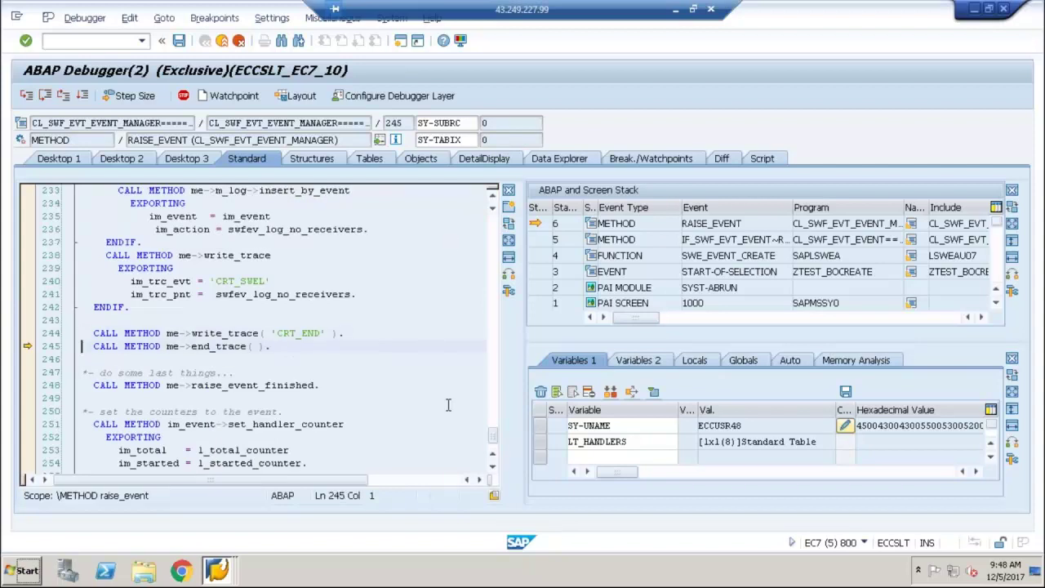
{"action": "left_click", "coordinate": [493, 205]}
{"action": "left_click", "coordinate": [493, 205]}
{"action": "left_click", "coordinate": [493, 205]}
{"action": "left_click", "coordinate": [494, 205]}
{"action": "left_click", "coordinate": [493, 205]}
{"action": "left_click", "coordinate": [493, 205]}
{"action": "left_click", "coordinate": [493, 204]}
{"action": "double_click", "coordinate": [135, 241]}
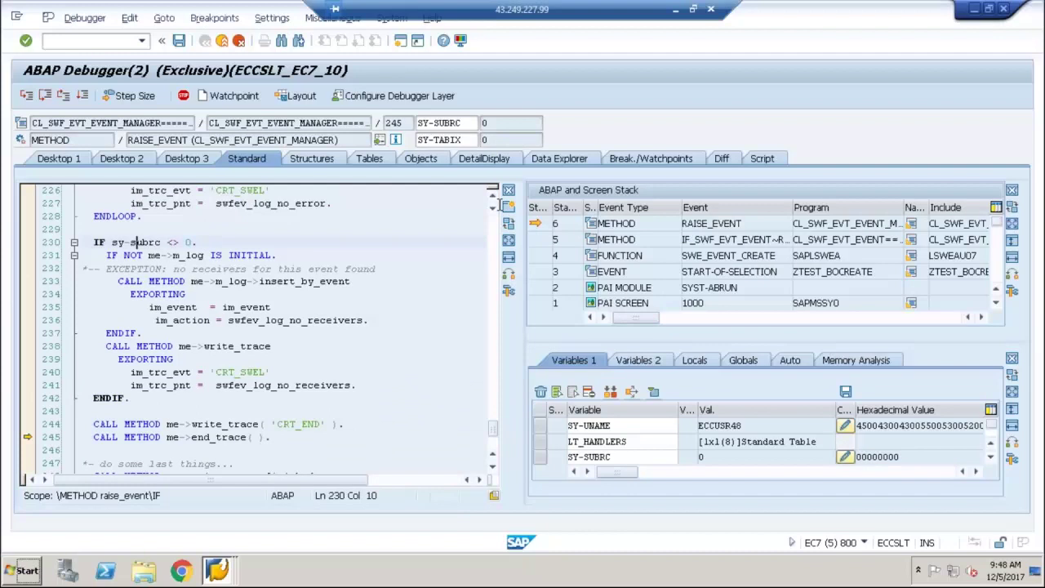
{"action": "left_click", "coordinate": [494, 202]}
{"action": "left_click", "coordinate": [493, 201]}
{"action": "left_click", "coordinate": [493, 202]}
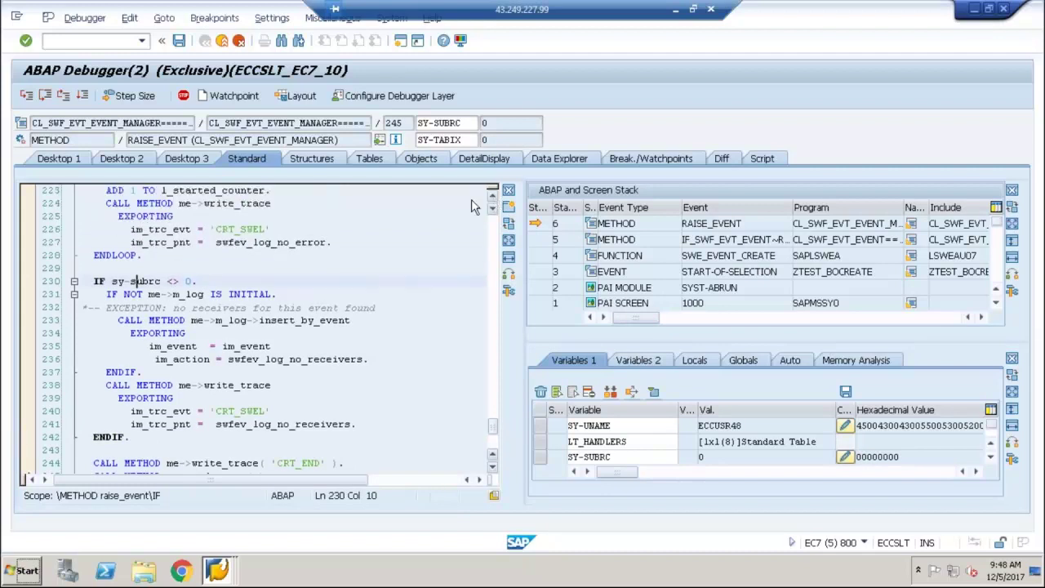
{"action": "left_click", "coordinate": [292, 348]}
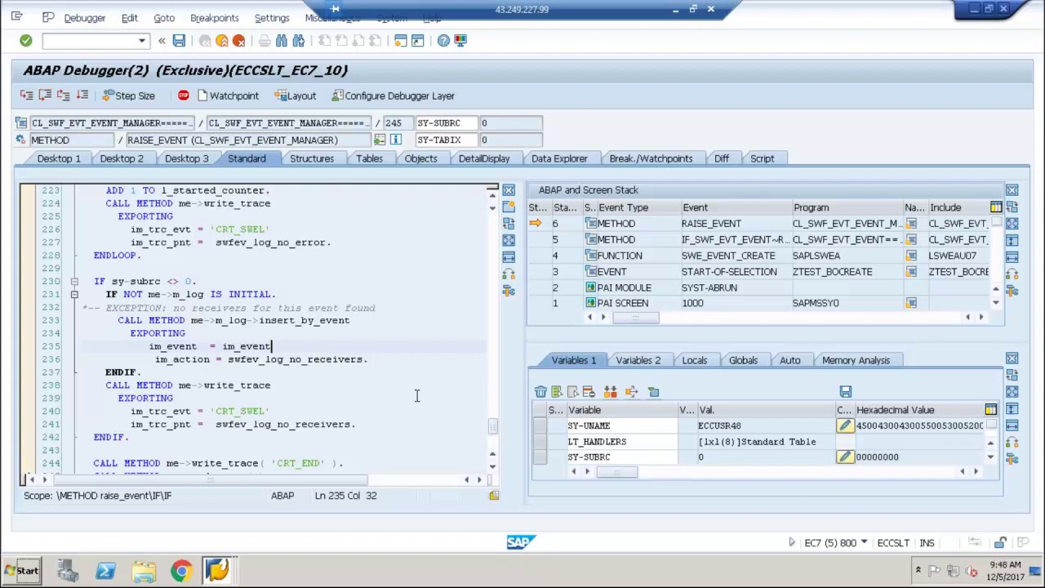
Step: Step out of RAISE_EVENT, through GET_EVENT_ID and SWE_EVENT_CREATE, back to the test report
{"action": "key", "text": "F6"}
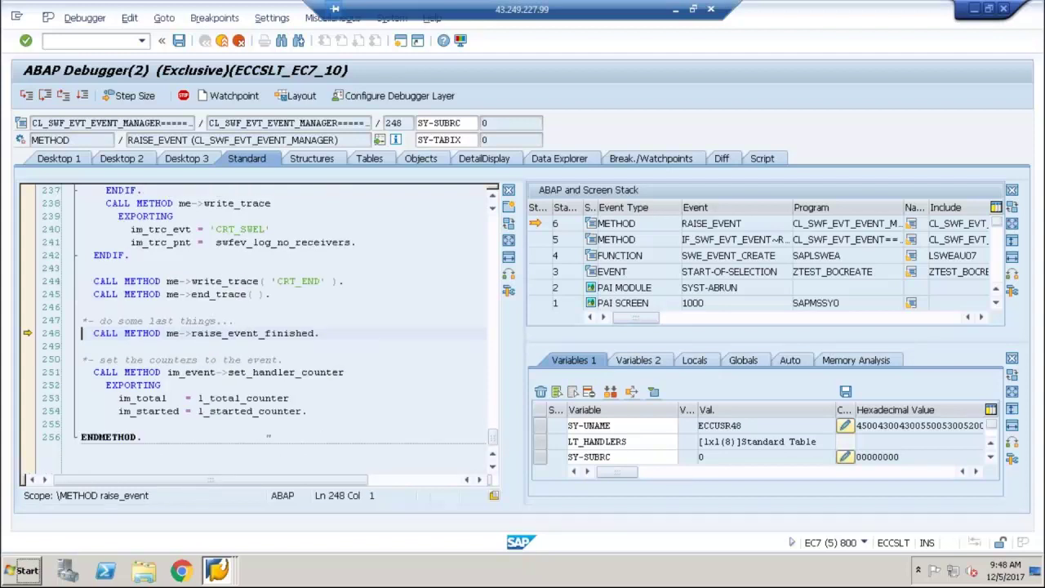
{"action": "key", "text": "F6"}
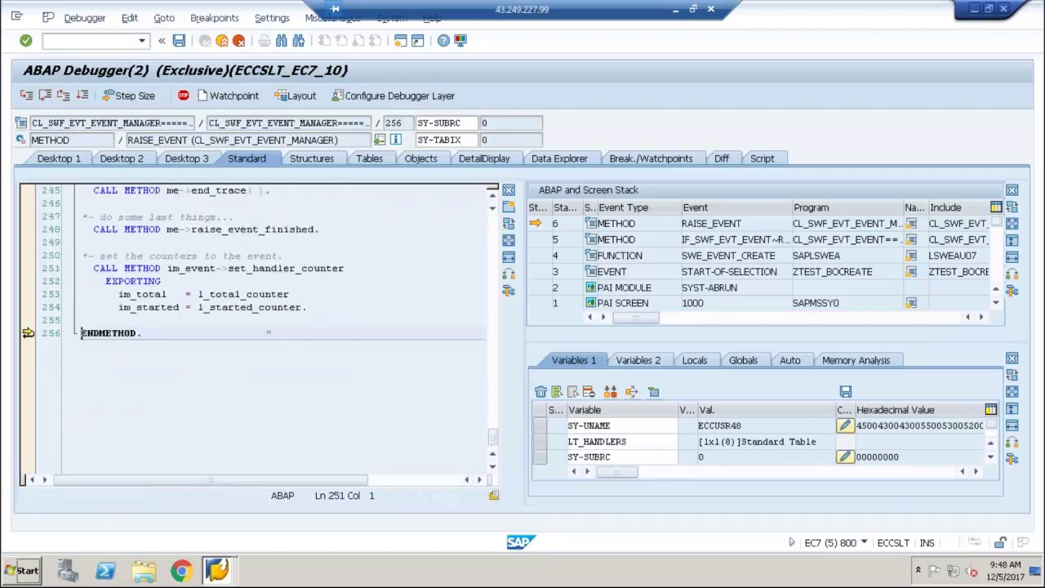
{"action": "key", "text": "F6"}
{"action": "key", "text": "F6"}
{"action": "key", "text": "F6"}
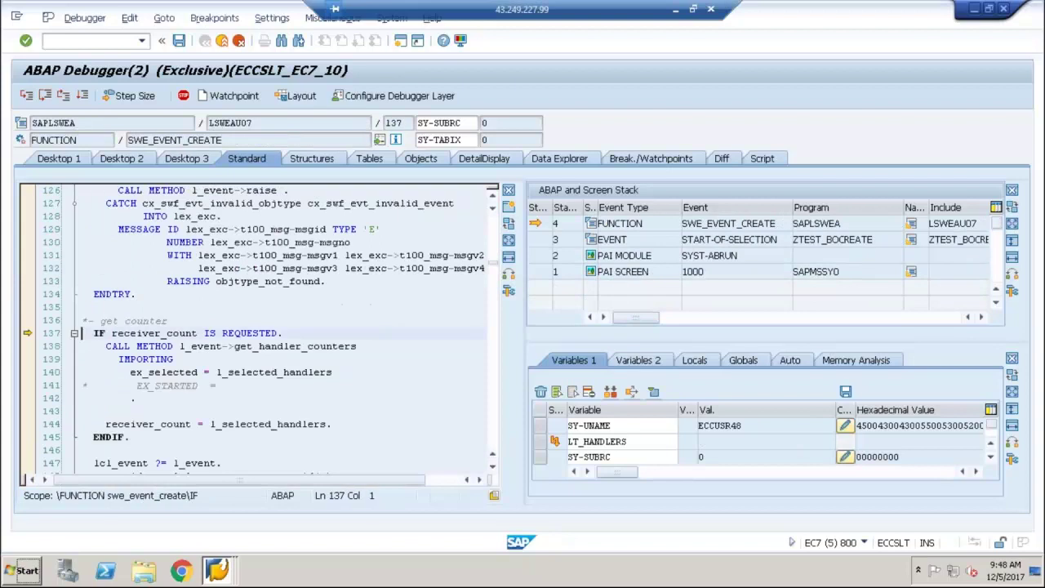
{"action": "key", "text": "F5"}
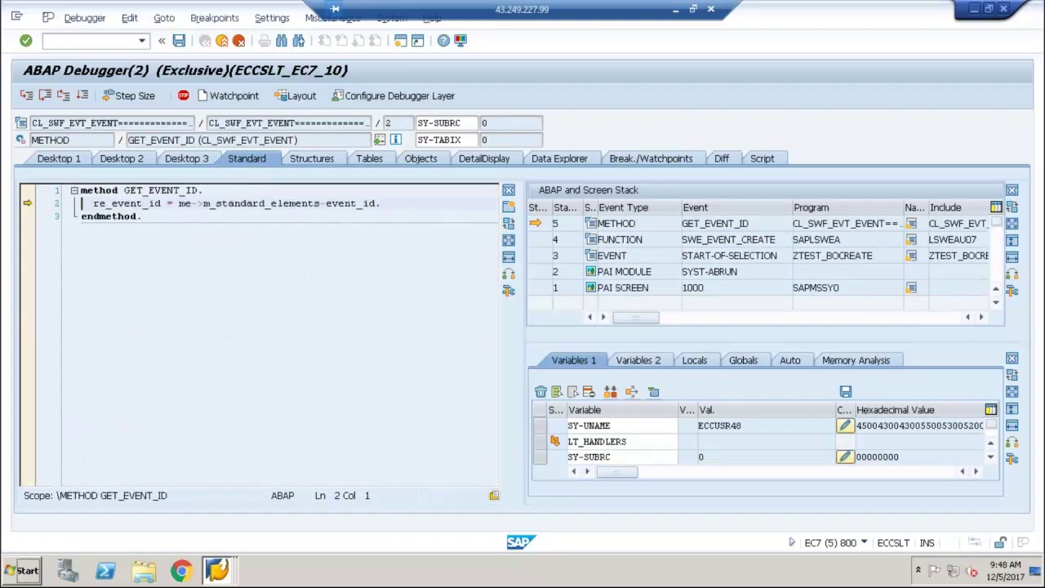
{"action": "key", "text": "F6"}
{"action": "key", "text": "F6"}
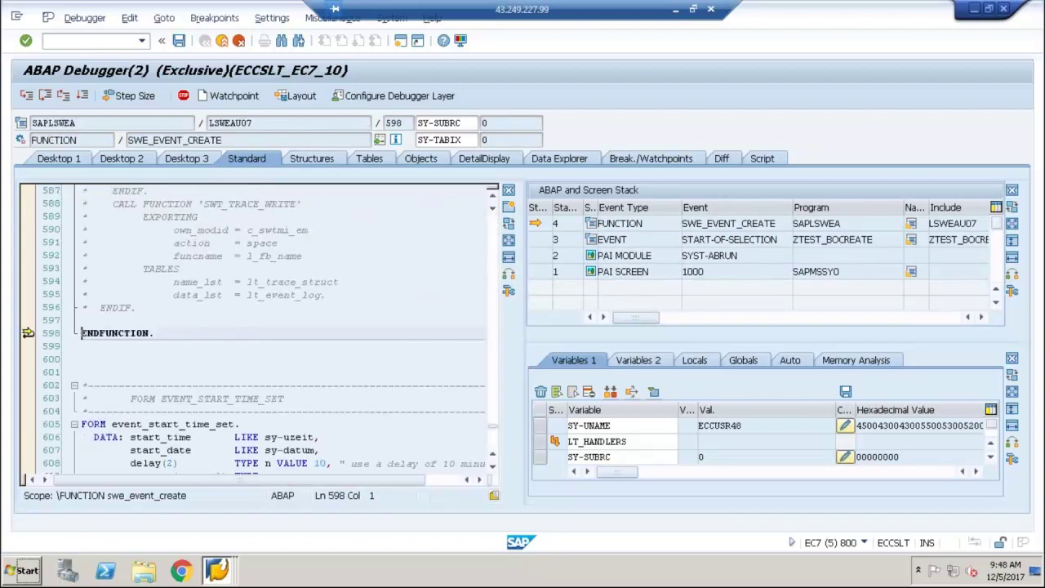
{"action": "key", "text": "F6"}
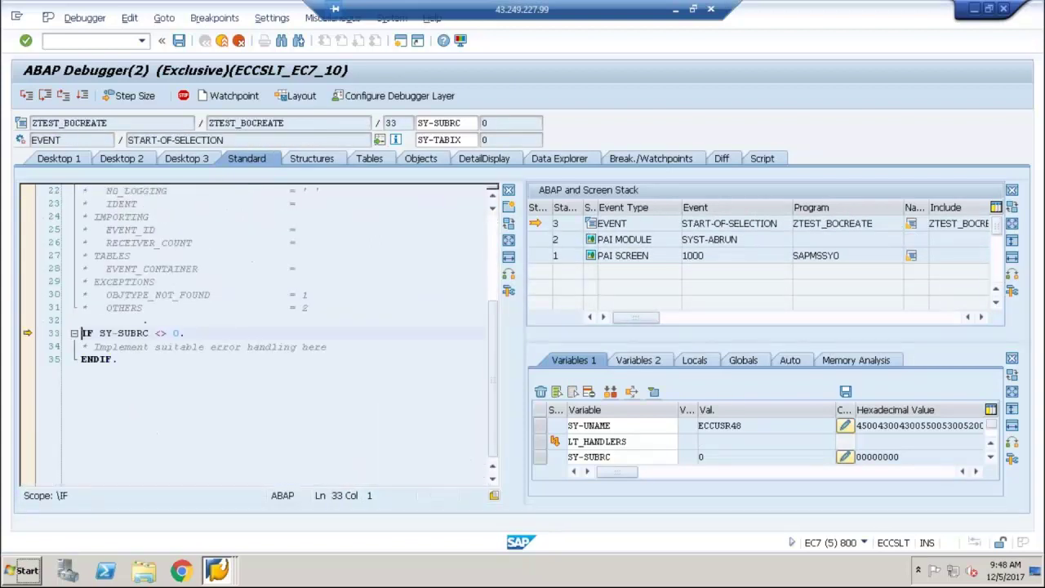
Step: Let the report finish and return to the editor's program entry screen
{"action": "key", "text": "F8"}
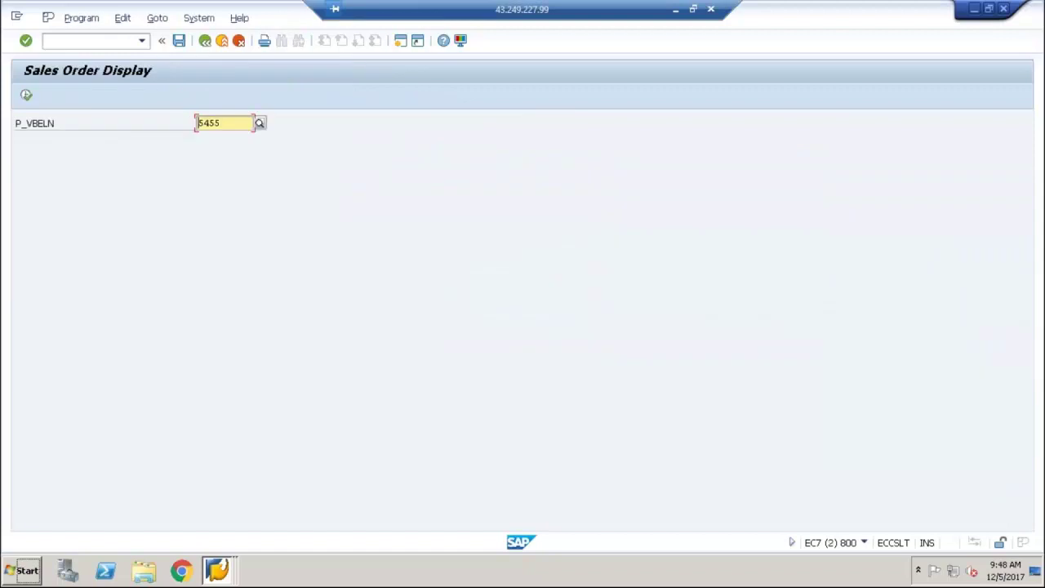
{"action": "left_click", "coordinate": [204, 42]}
{"action": "left_click", "coordinate": [205, 42]}
Step: Back in Easy Access, run SWI1 with creation time starting from 000000
{"action": "left_click", "coordinate": [206, 42]}
{"action": "type", "text": "sw"}
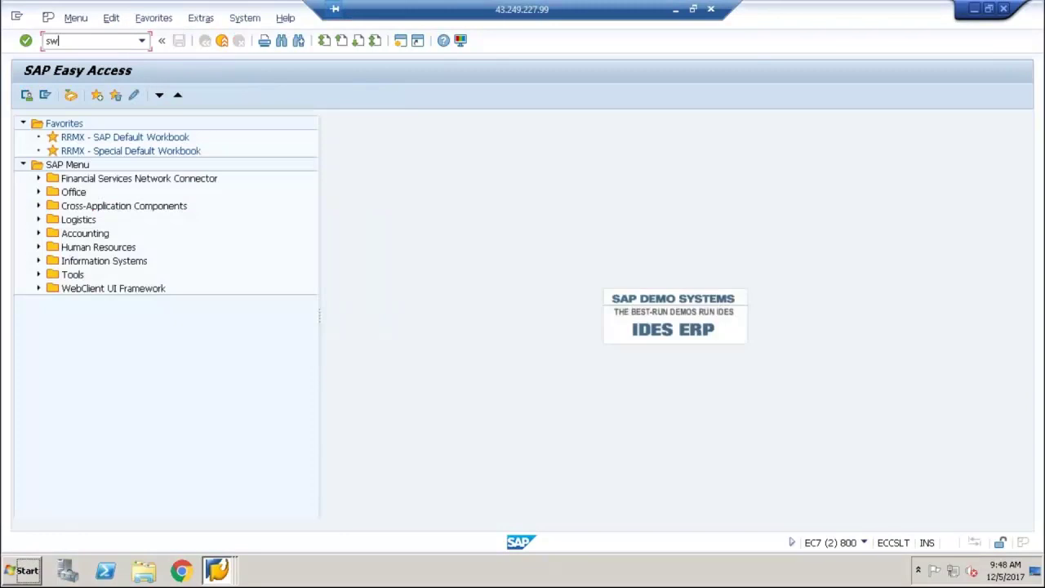
{"action": "type", "text": "i1"}
{"action": "key", "text": "Return"}
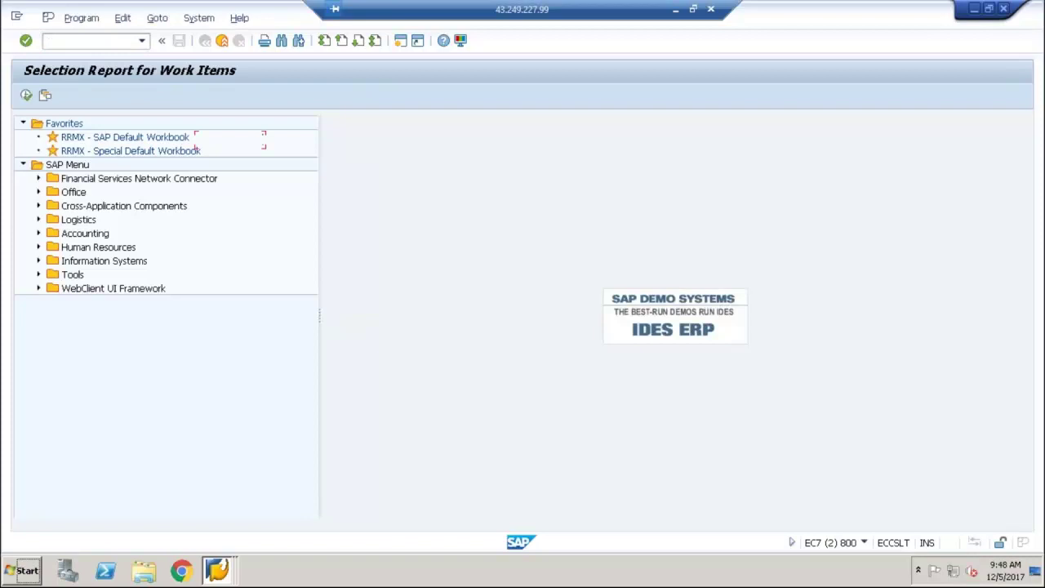
{"action": "left_click", "coordinate": [86, 358]}
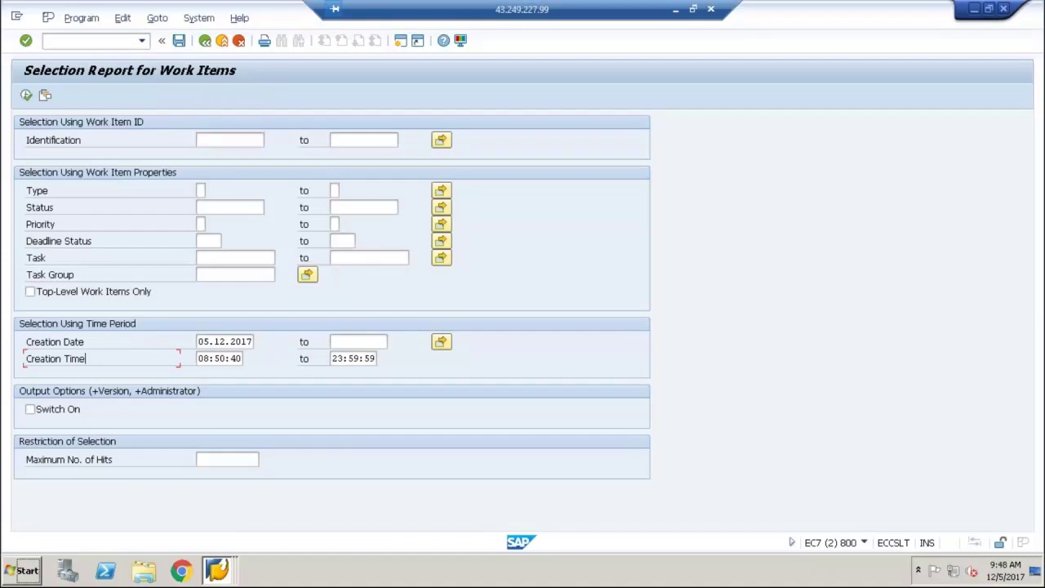
{"action": "key", "text": "Tab"}
{"action": "type", "text": "000000"}
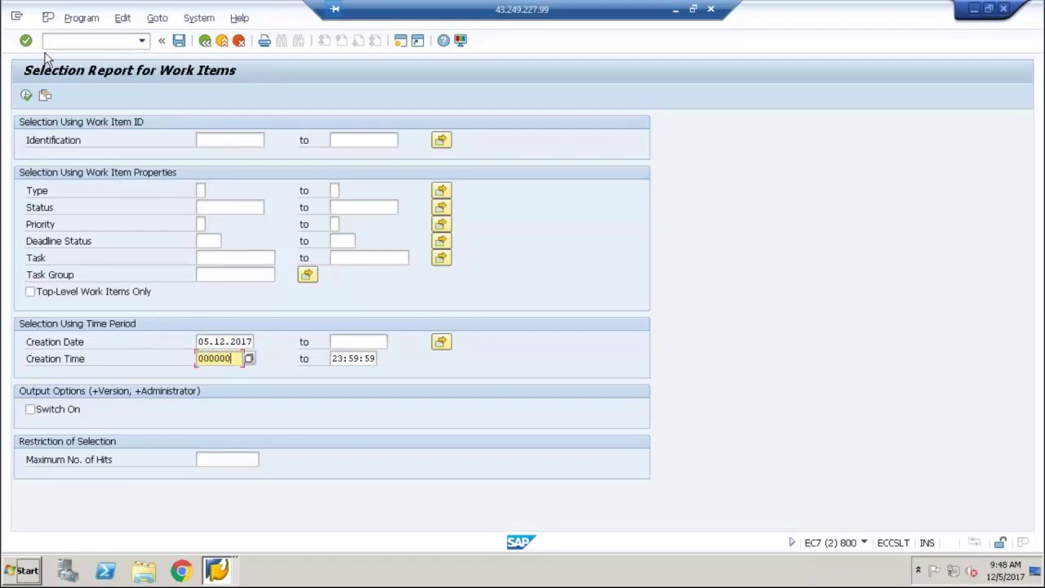
{"action": "left_click", "coordinate": [27, 97]}
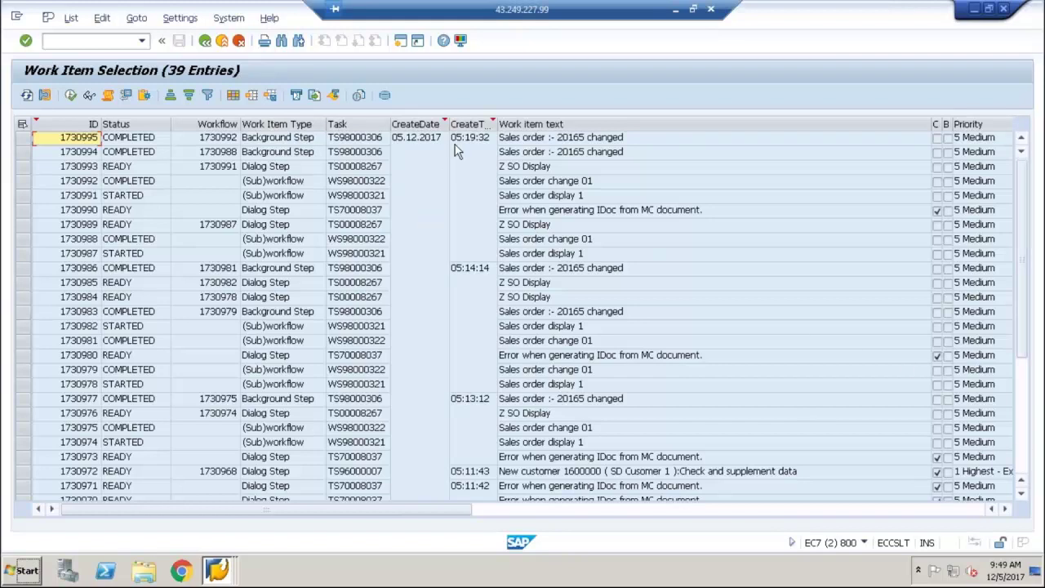
Step: Review the 39 listed work items, including sales order 5455's, then return to Easy Access
{"action": "left_click", "coordinate": [1023, 397]}
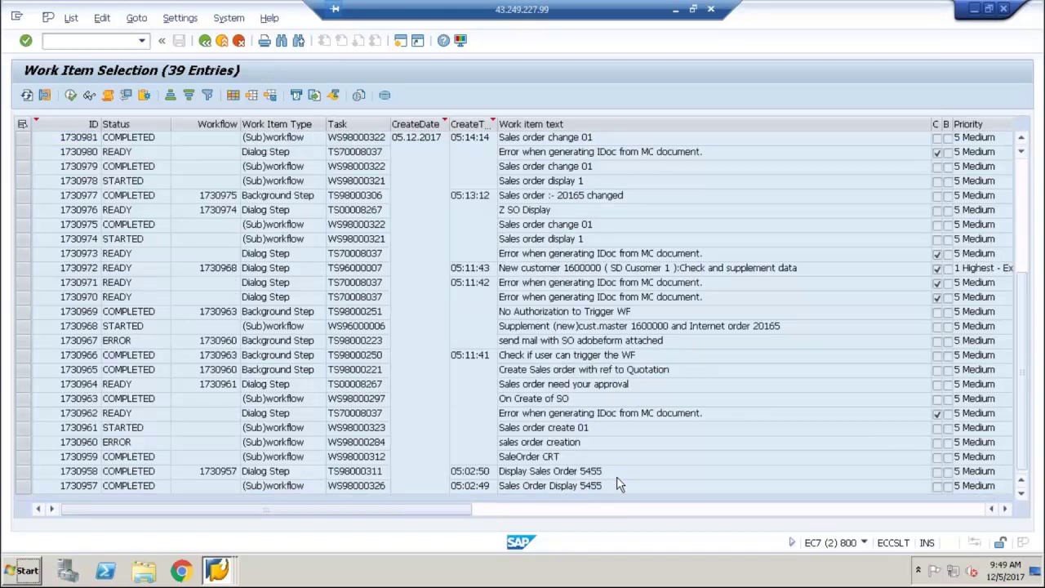
{"action": "left_click", "coordinate": [216, 474]}
{"action": "left_click", "coordinate": [205, 41]}
{"action": "left_click", "coordinate": [205, 41]}
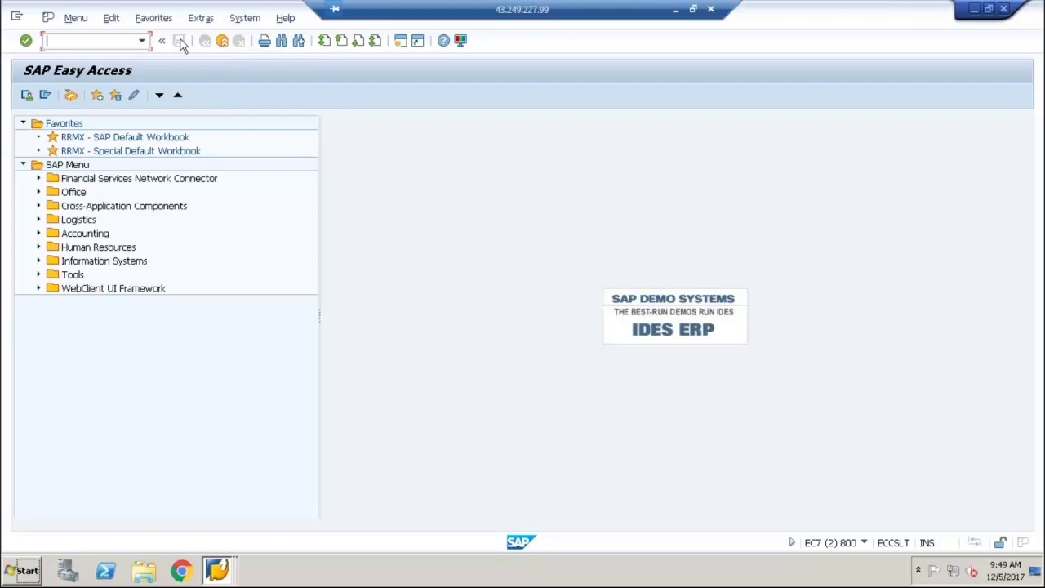
Step: Display ZTEST_BOCREATE's source in SE38 to check its SWE_EVENT_CREATE call, then exit to the menu
{"action": "left_click", "coordinate": [143, 40]}
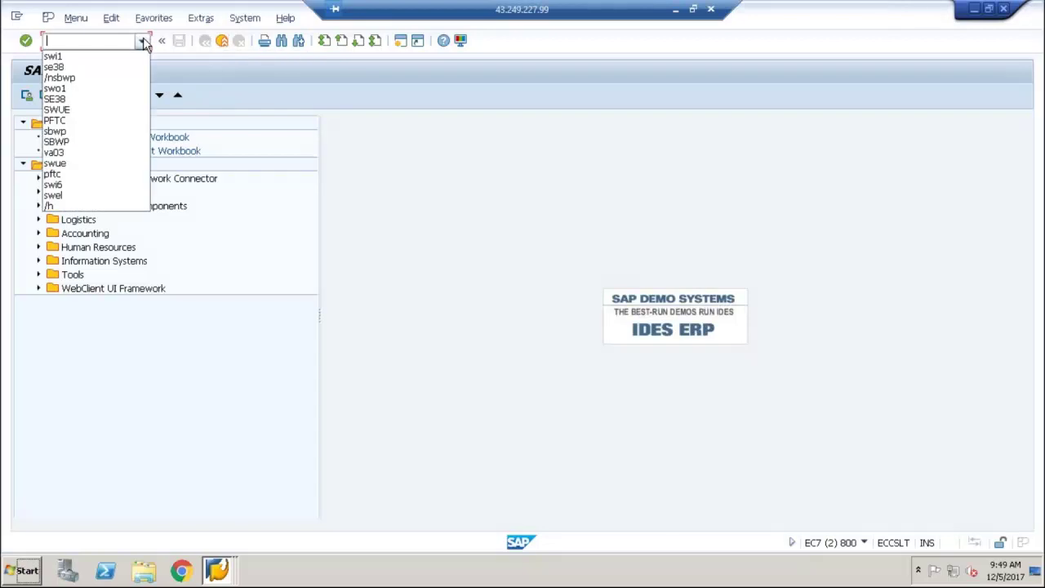
{"action": "left_click", "coordinate": [95, 67]}
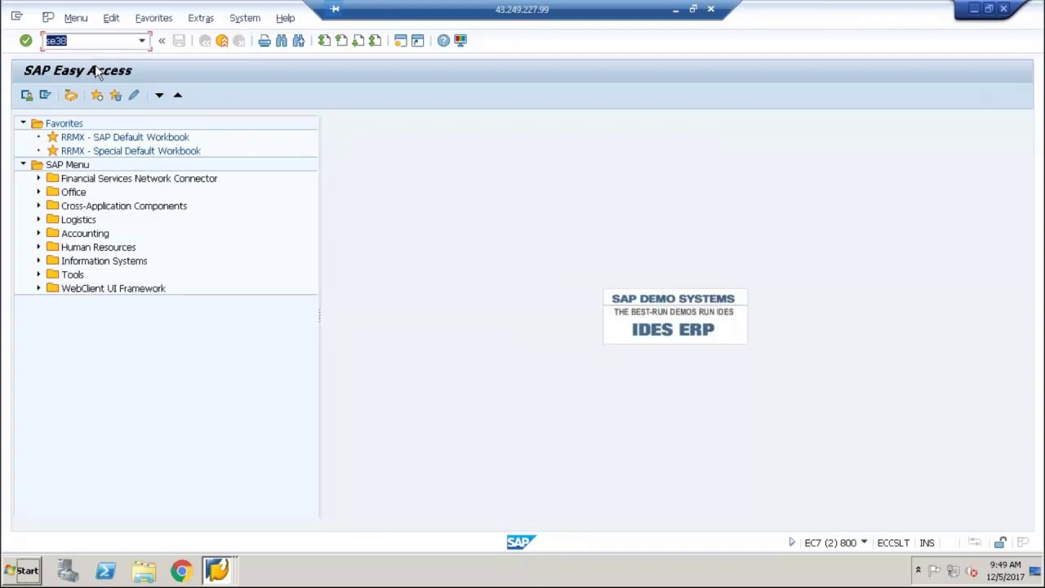
{"action": "key", "text": "Return"}
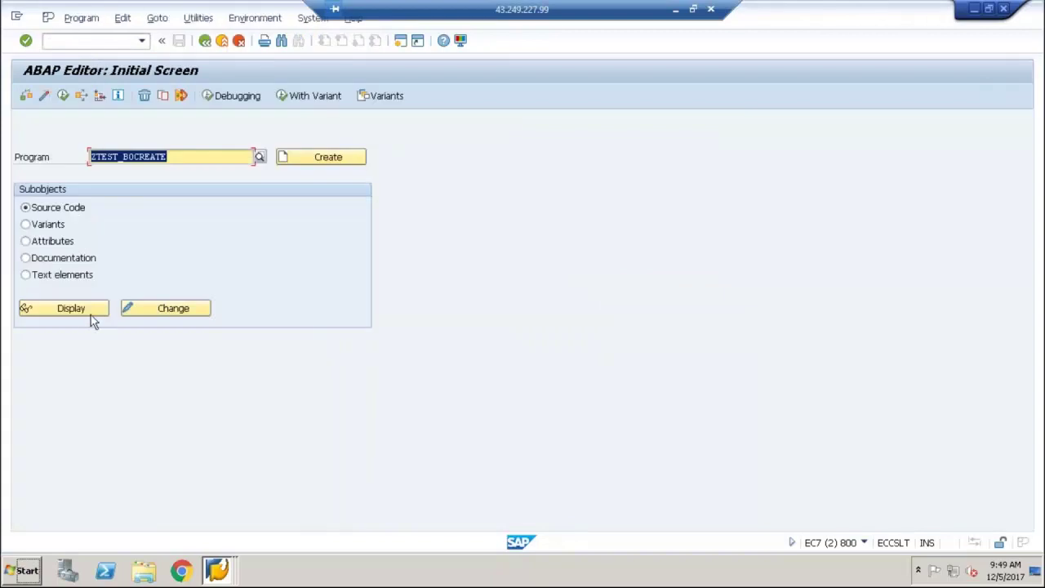
{"action": "left_click", "coordinate": [88, 308]}
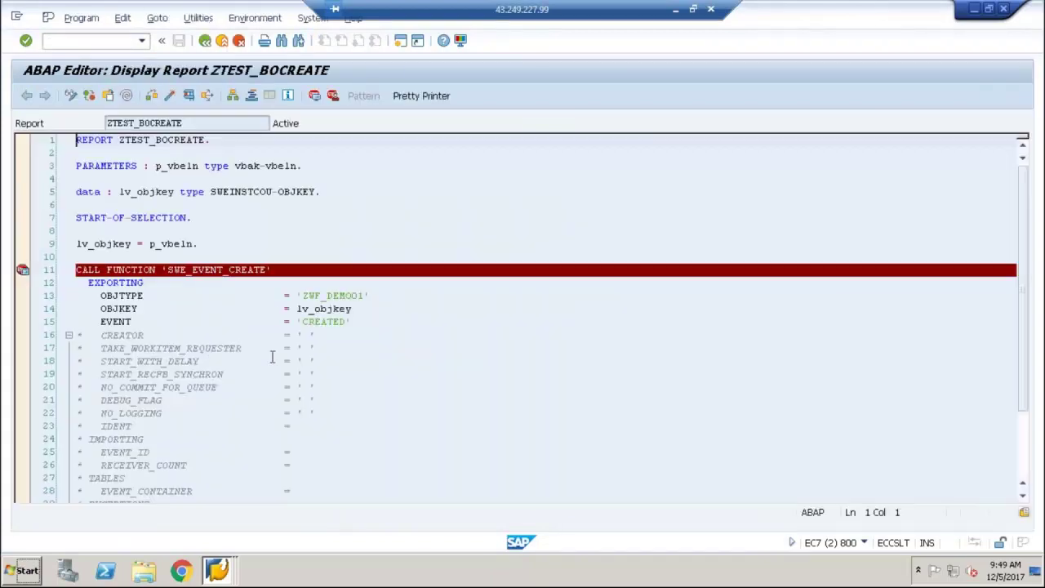
{"action": "left_click", "coordinate": [277, 309]}
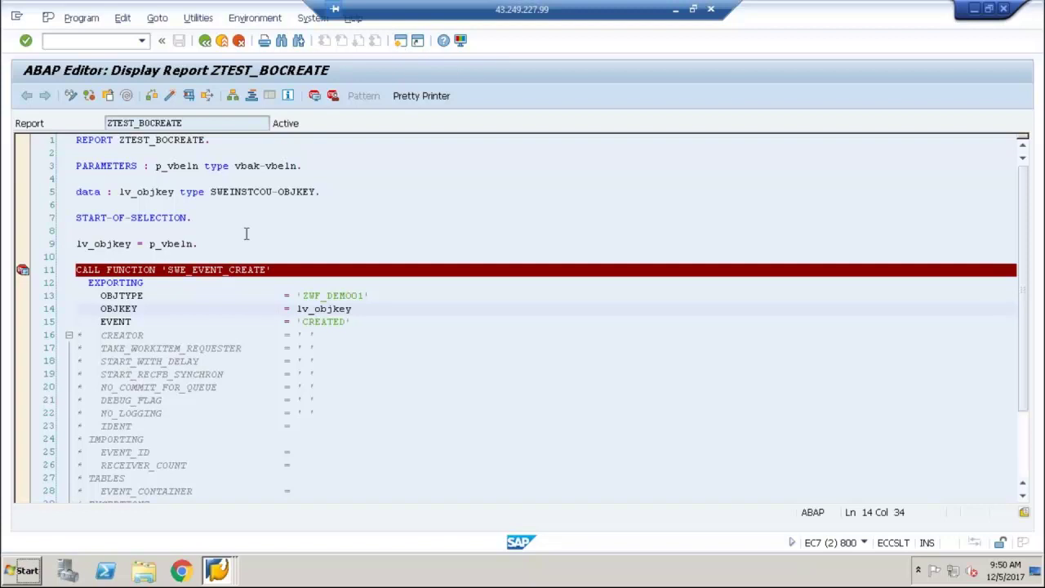
{"action": "key", "text": "shift+F3"}
Step: Open the work item selection report briefly, then return to the main menu
{"action": "type", "text": "ssw"}
{"action": "key", "text": "BackSpace"}
{"action": "key", "text": "BackSpace"}
{"action": "type", "text": "w"}
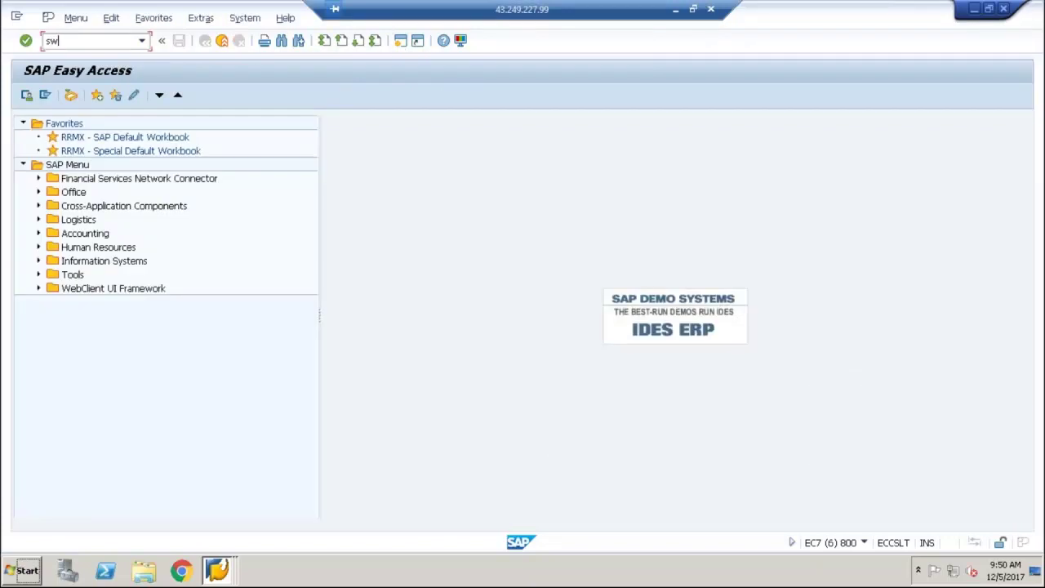
{"action": "type", "text": "l"}
{"action": "type", "text": "1"}
{"action": "key", "text": "Return"}
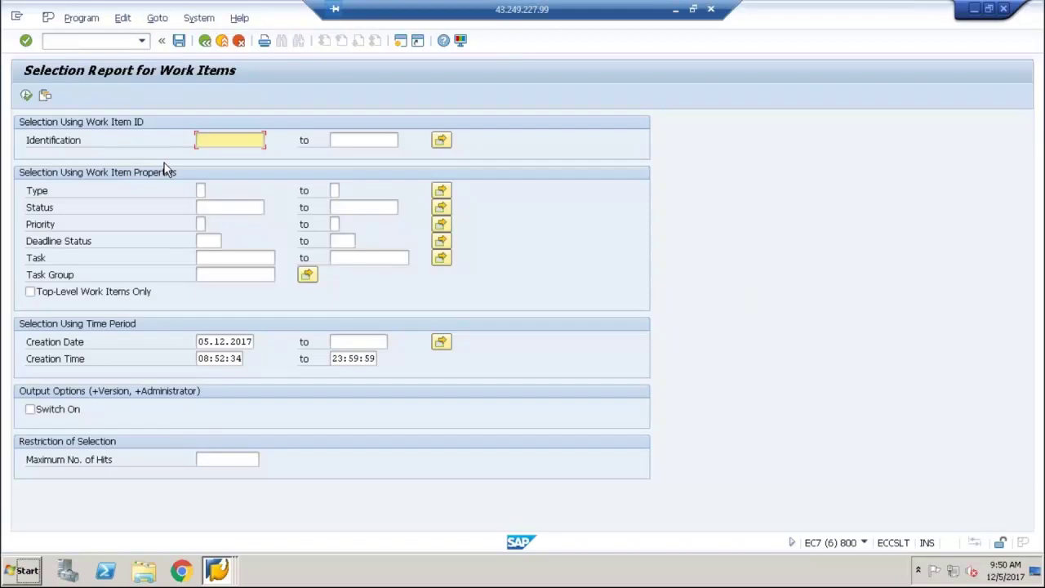
{"action": "left_click", "coordinate": [205, 42]}
Step: Start task maintenance with PFTC and choose Workflow template as the task type
{"action": "type", "text": "pftc"}
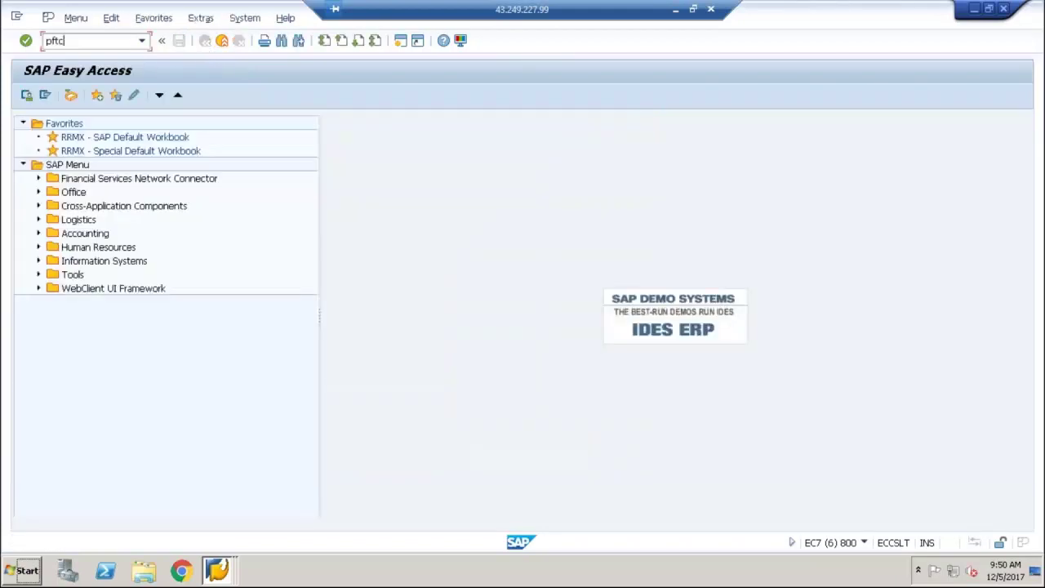
{"action": "key", "text": "Return"}
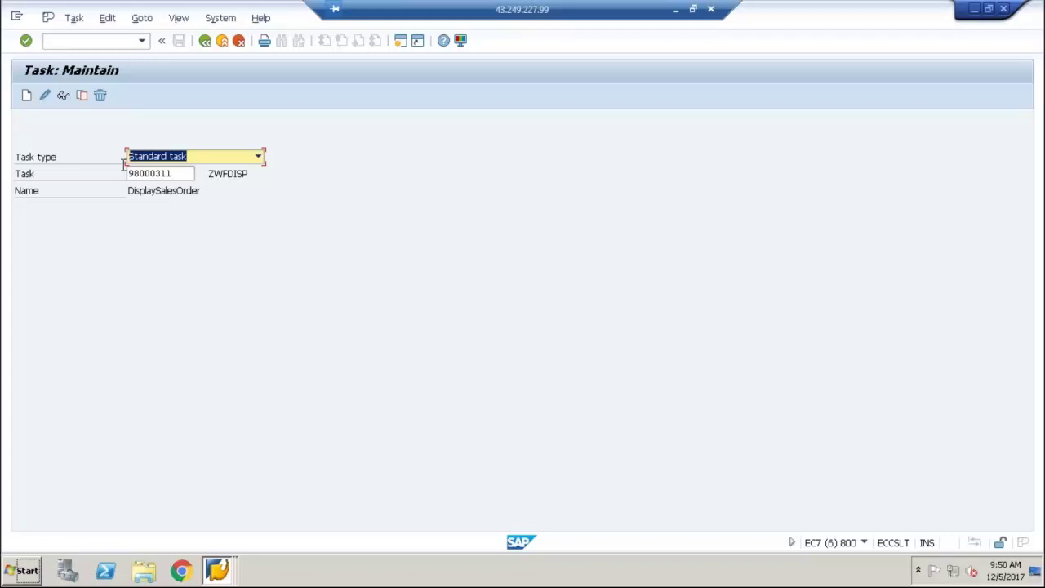
{"action": "left_click", "coordinate": [236, 157]}
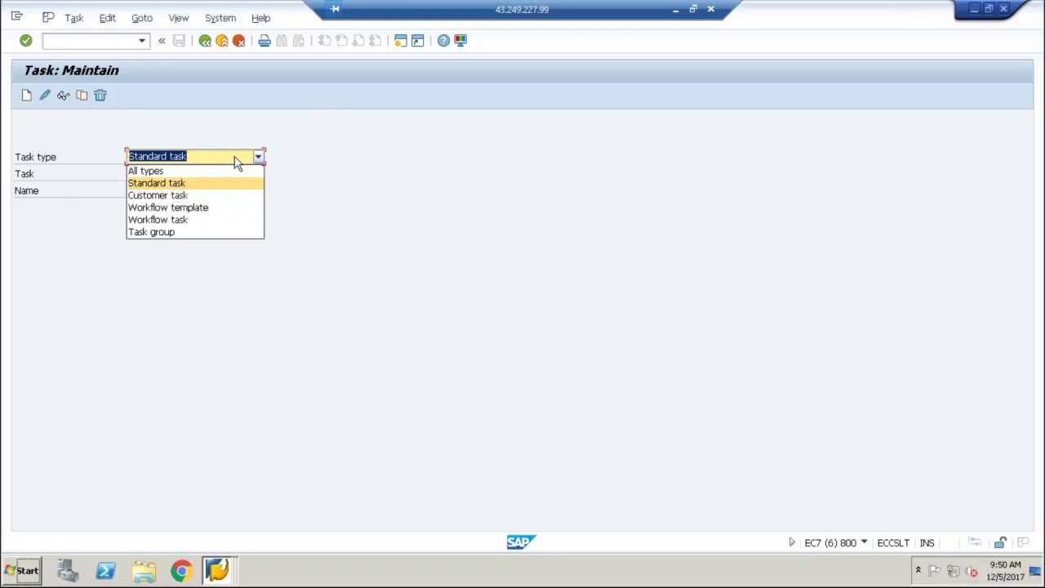
{"action": "left_click", "coordinate": [157, 207]}
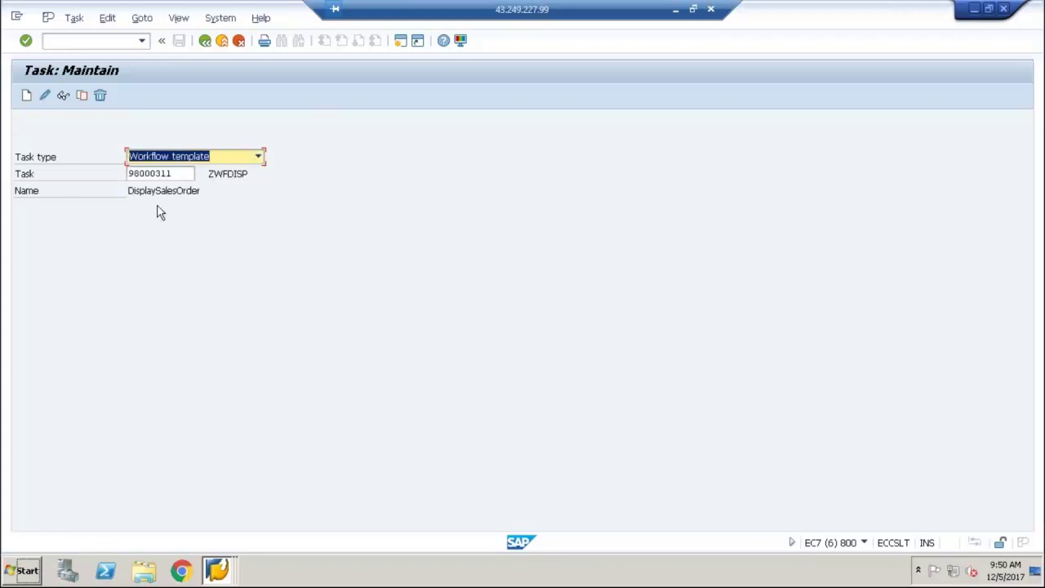
{"action": "key", "text": "Tab"}
Step: Search templates with zwf*, pick ZWF_ORDER Sales Order Display, and display it
{"action": "type", "text": "zsf*"}
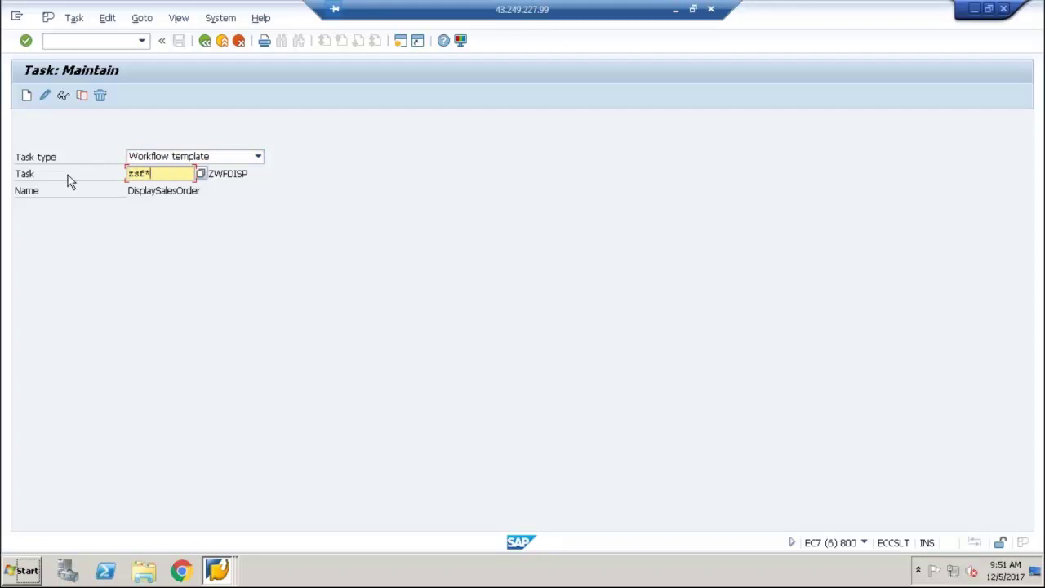
{"action": "key", "text": "F4"}
{"action": "type", "text": "zwf*"}
{"action": "key", "text": "Return"}
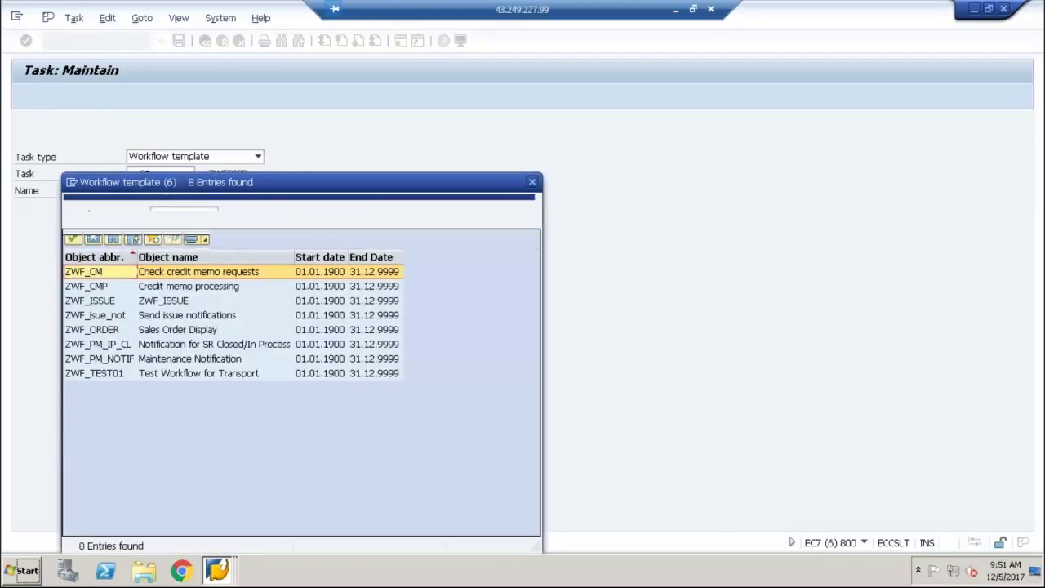
{"action": "double_click", "coordinate": [103, 330]}
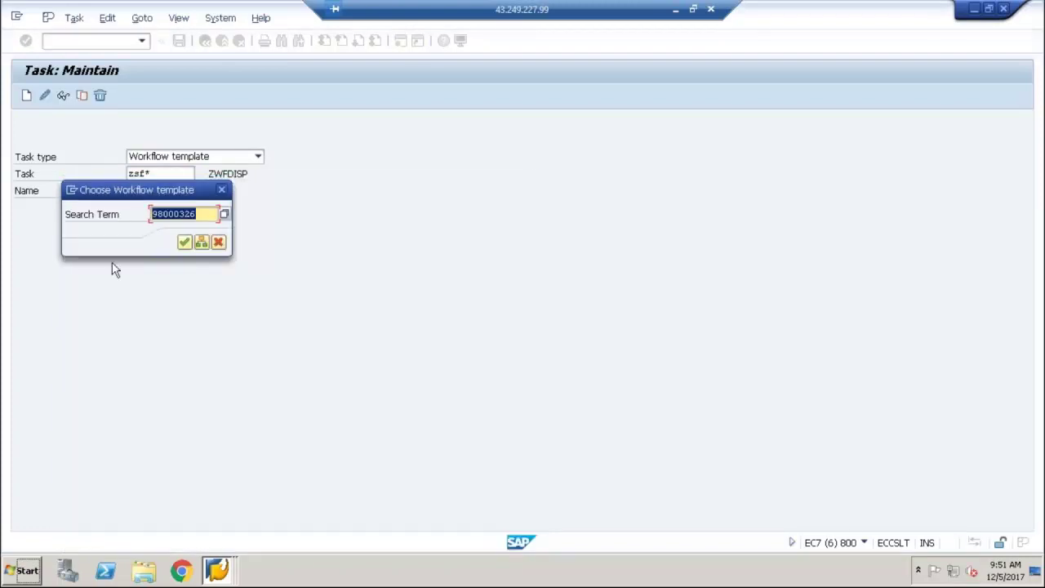
{"action": "left_click", "coordinate": [185, 242]}
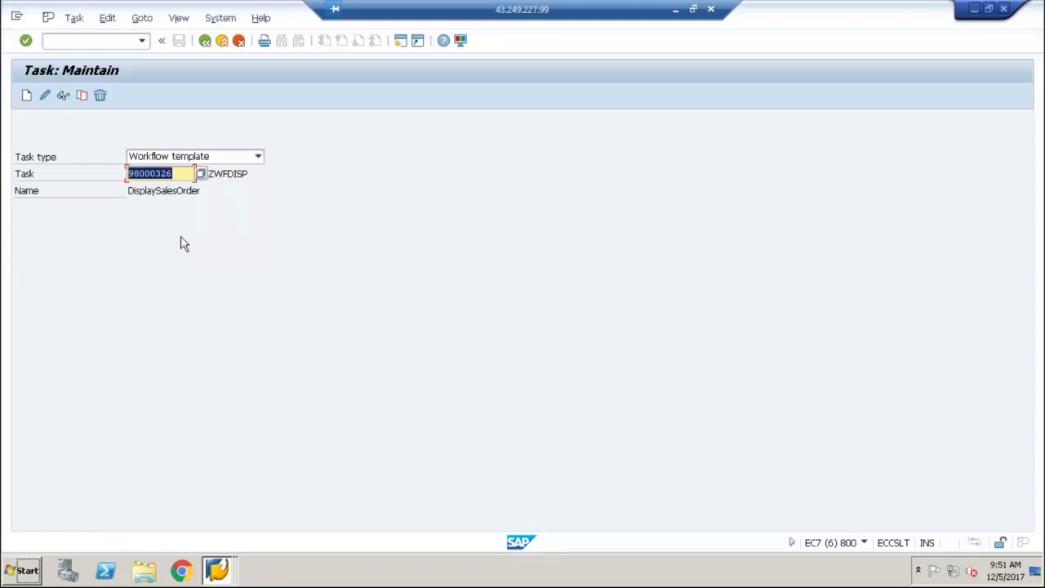
{"action": "left_click", "coordinate": [63, 96]}
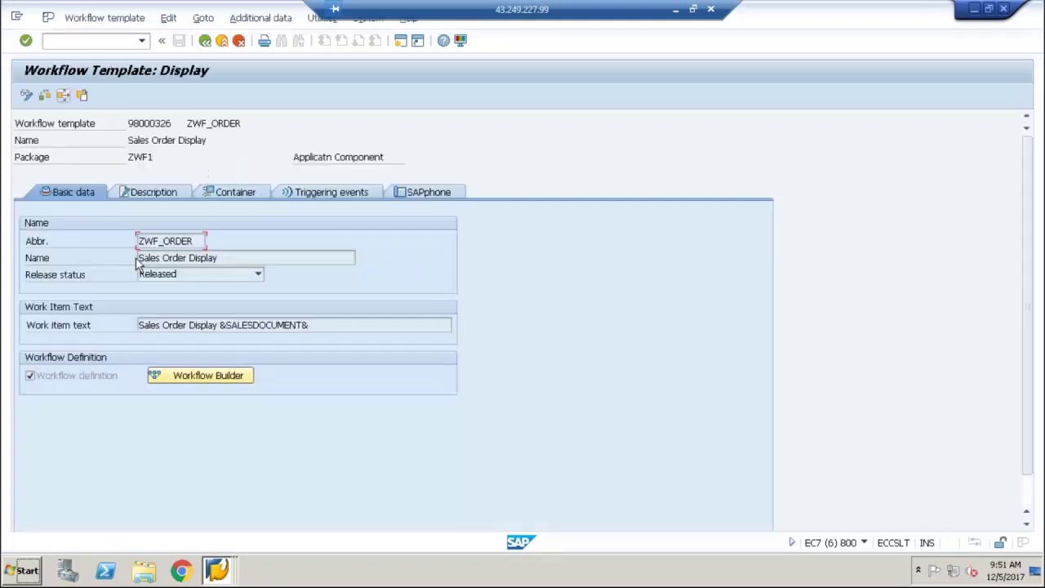
Step: Review the ZWF_DEMO01 CREATED triggering event and its &_EVT_OBJKEY& to &SALESDOCUMENT& binding
{"action": "left_click", "coordinate": [319, 196]}
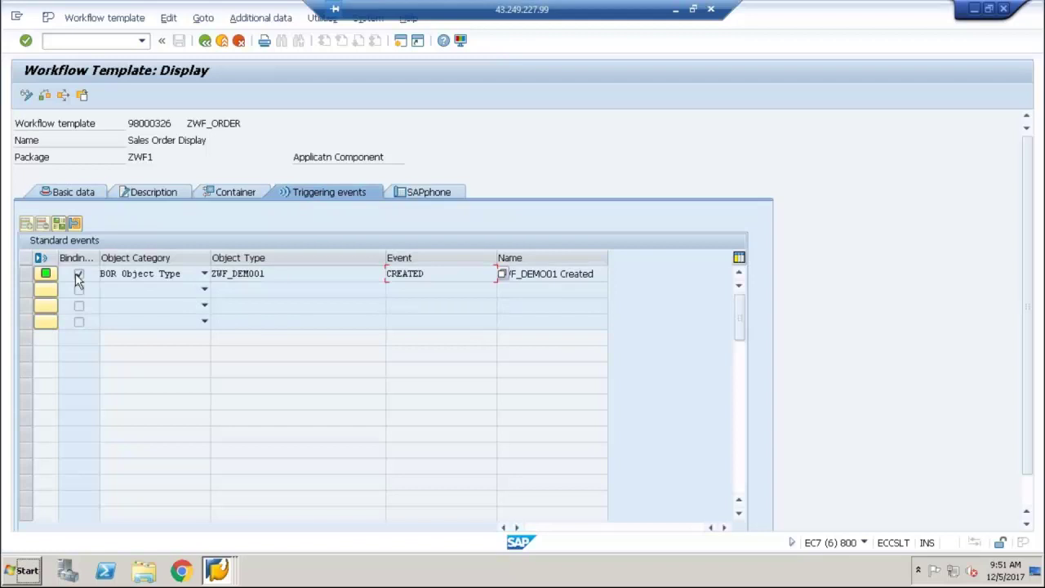
{"action": "left_click", "coordinate": [29, 274]}
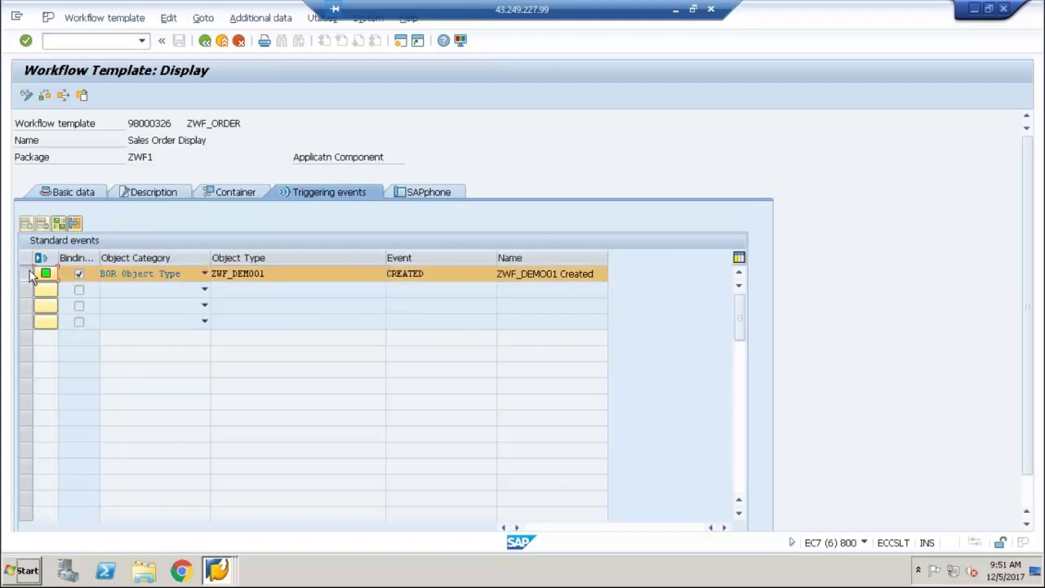
{"action": "left_click", "coordinate": [60, 224]}
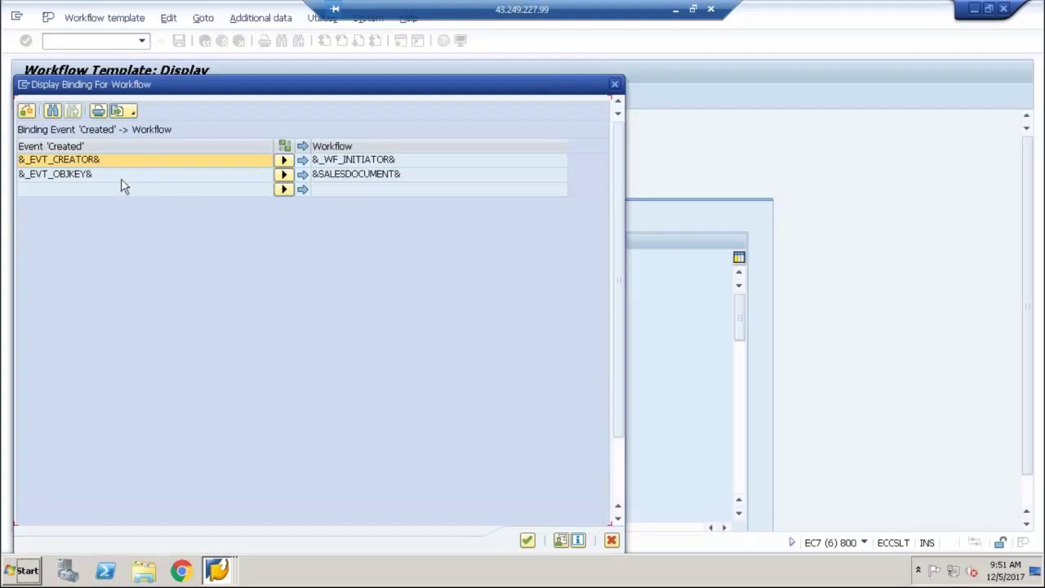
{"action": "left_click", "coordinate": [90, 176]}
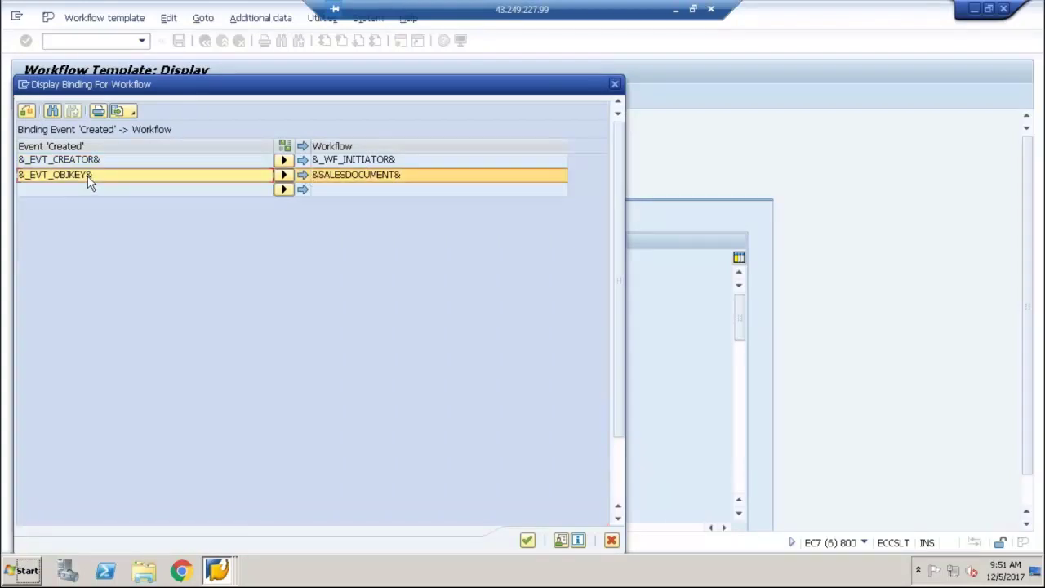
{"action": "left_click", "coordinate": [359, 181]}
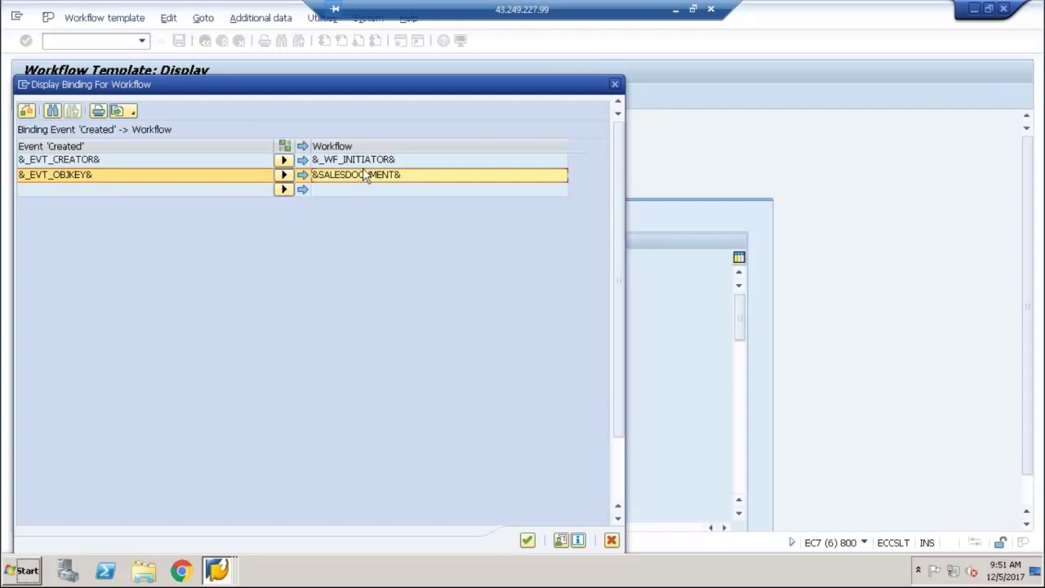
{"action": "left_click", "coordinate": [615, 86]}
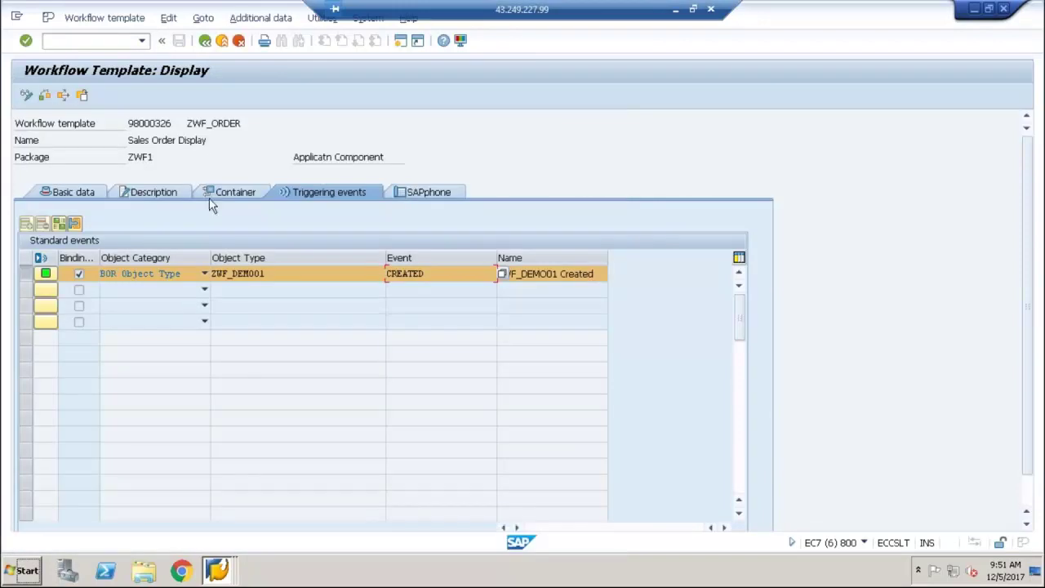
Step: Inspect the SalesDocument container element, then open the Workflow Builder from Basic data
{"action": "left_click", "coordinate": [229, 193]}
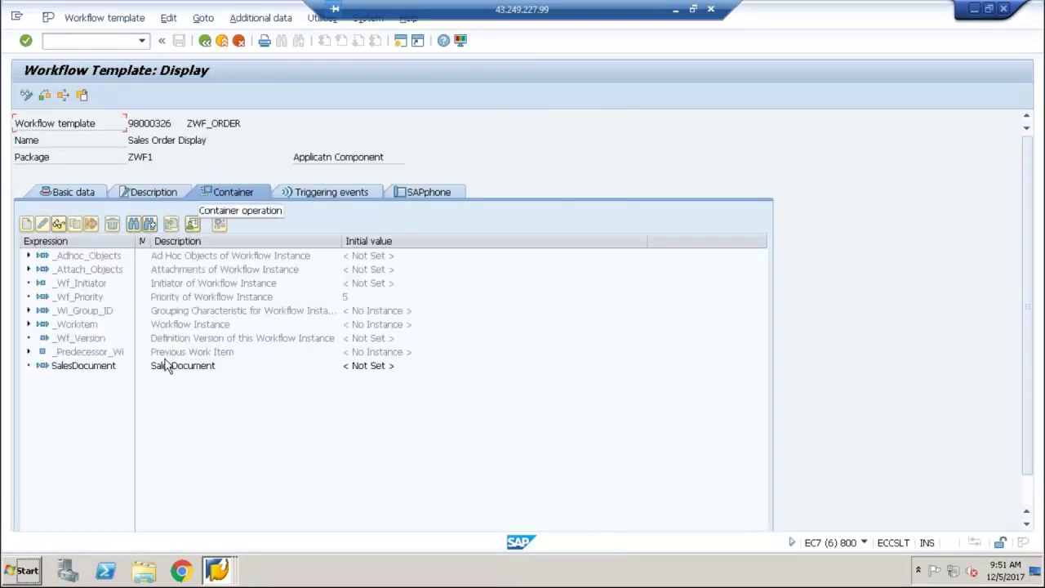
{"action": "left_click", "coordinate": [166, 372]}
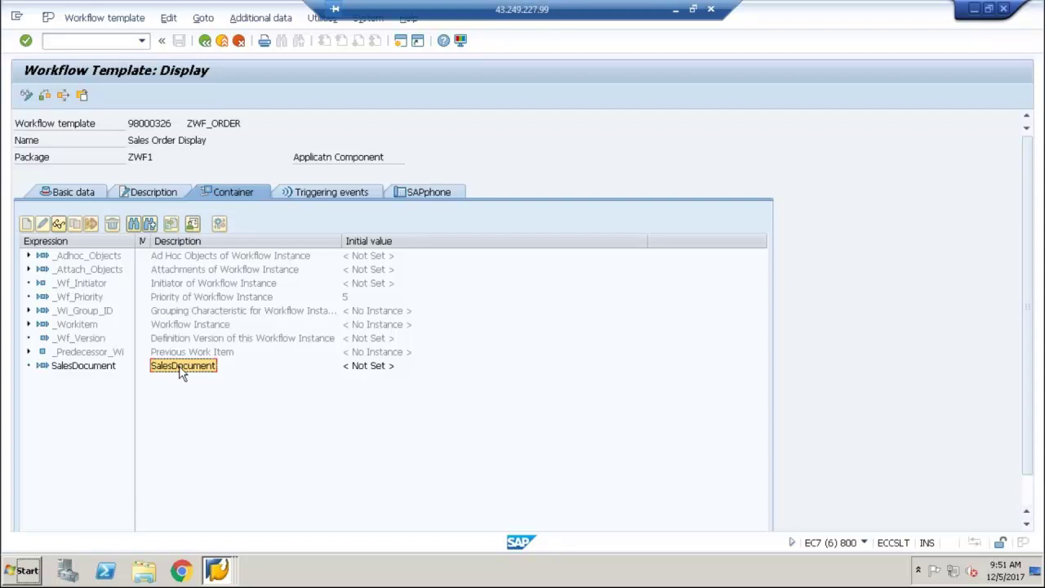
{"action": "left_click", "coordinate": [83, 190]}
{"action": "left_click", "coordinate": [206, 375]}
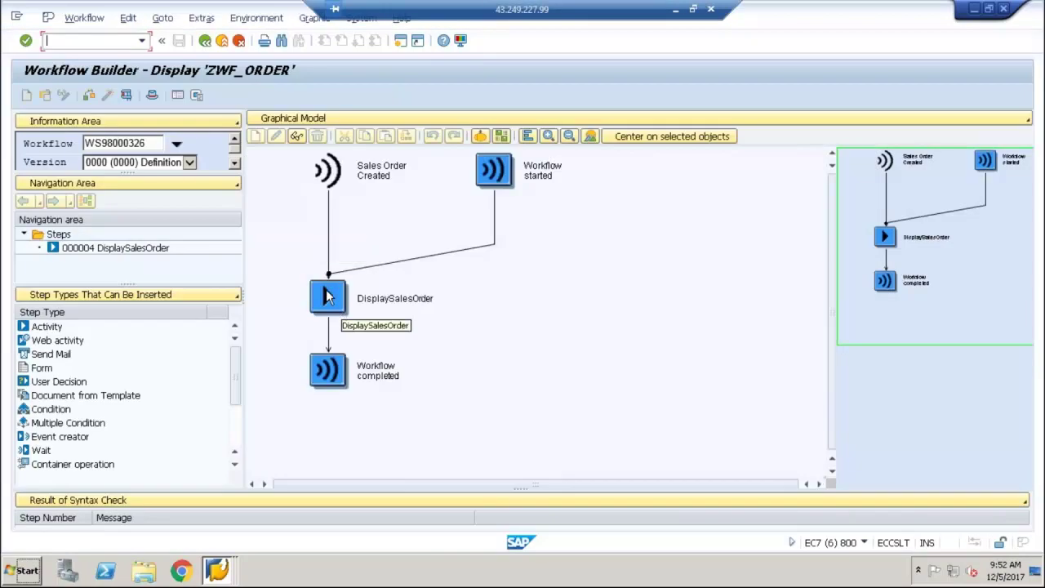
Step: Check the DisplaySalesOrder step's &SALESDOCUMENT& binding, then open its task ZWFDISP (98000311)
{"action": "double_click", "coordinate": [327, 296]}
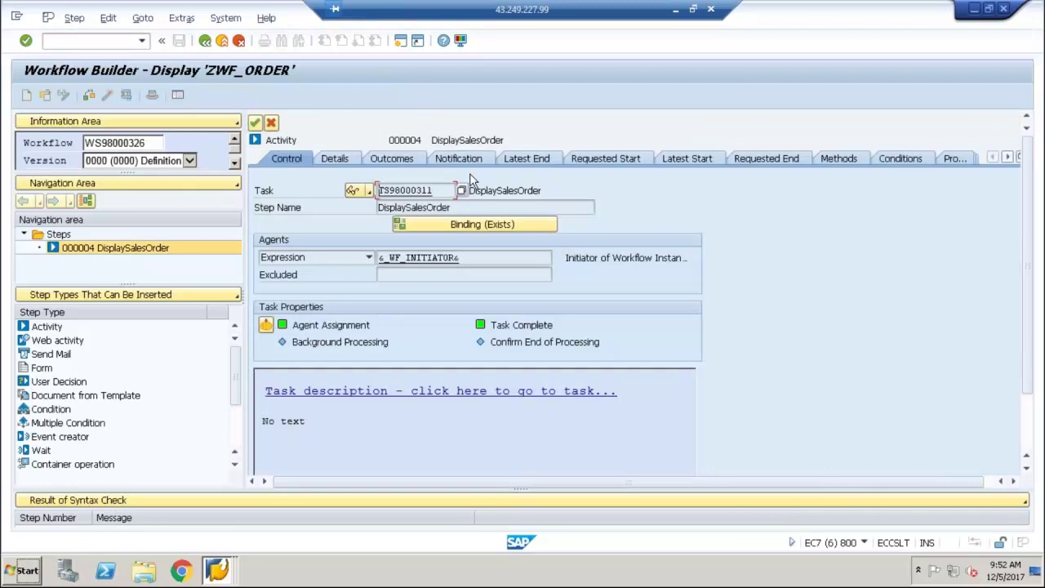
{"action": "left_click", "coordinate": [420, 223]}
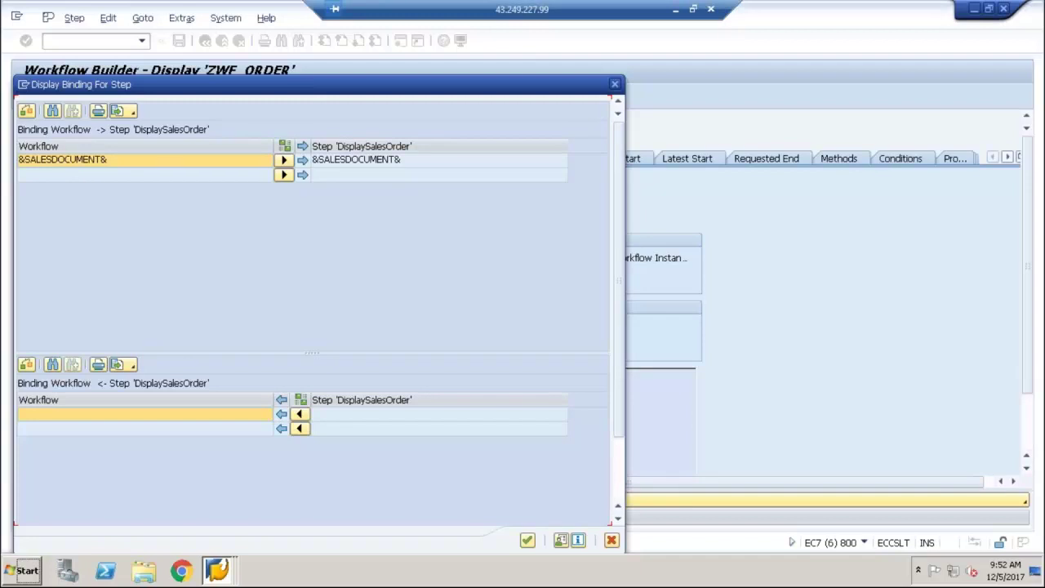
{"action": "left_click", "coordinate": [97, 159]}
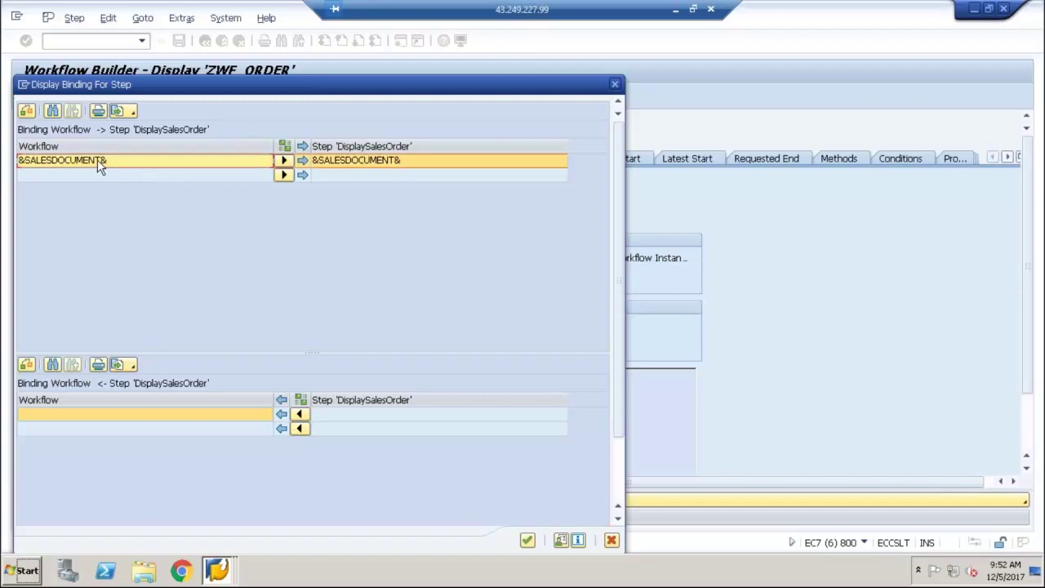
{"action": "left_click", "coordinate": [382, 164]}
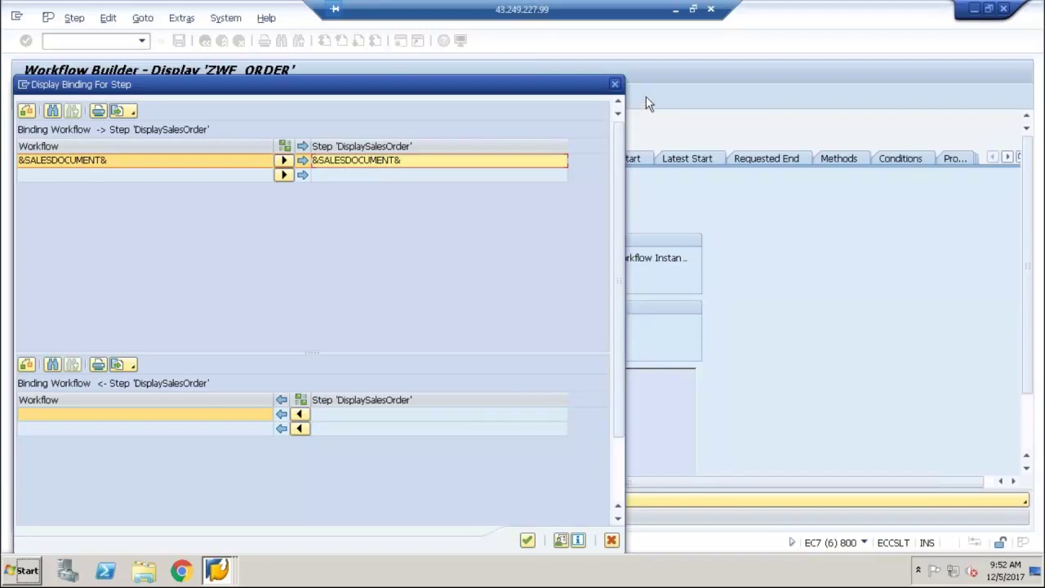
{"action": "left_click", "coordinate": [616, 85]}
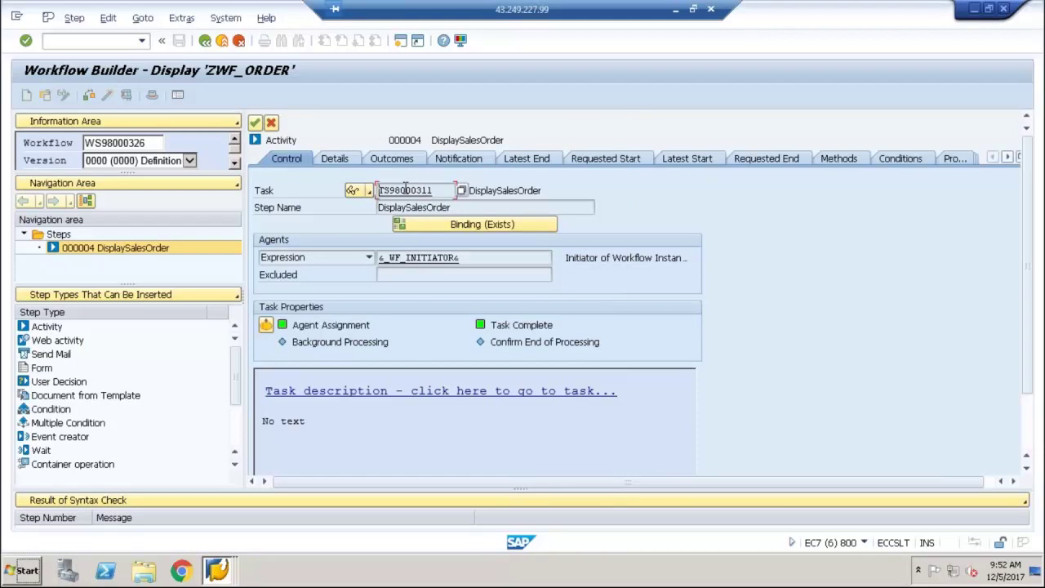
{"action": "left_click", "coordinate": [352, 191]}
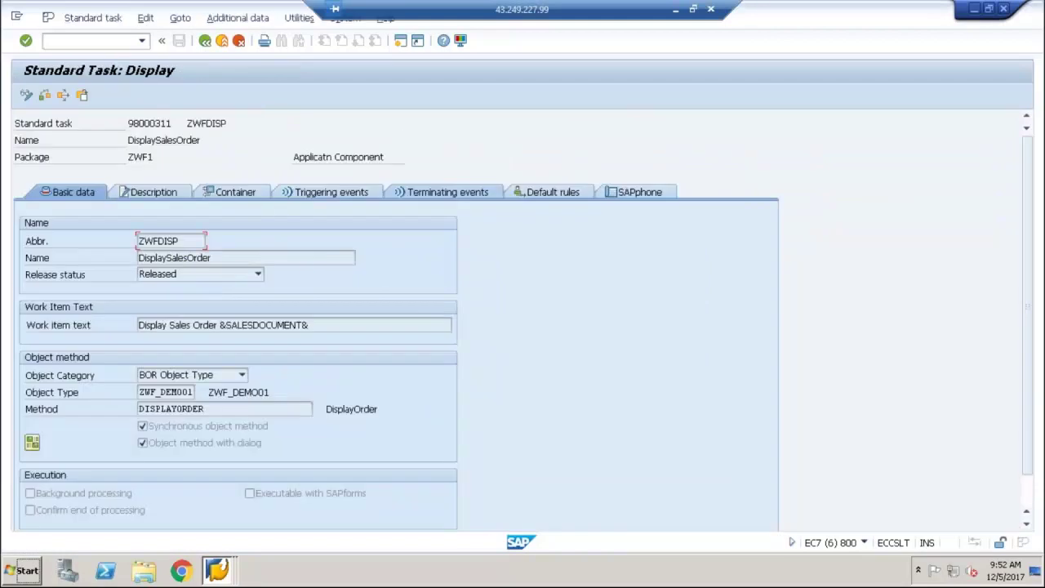
{"action": "left_click", "coordinate": [254, 194]}
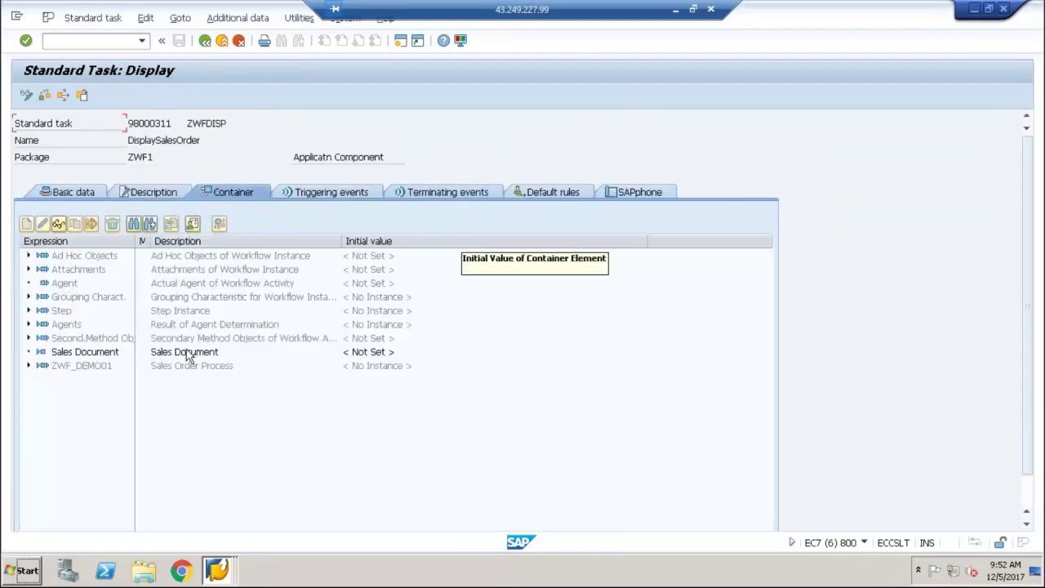
{"action": "left_click", "coordinate": [114, 358]}
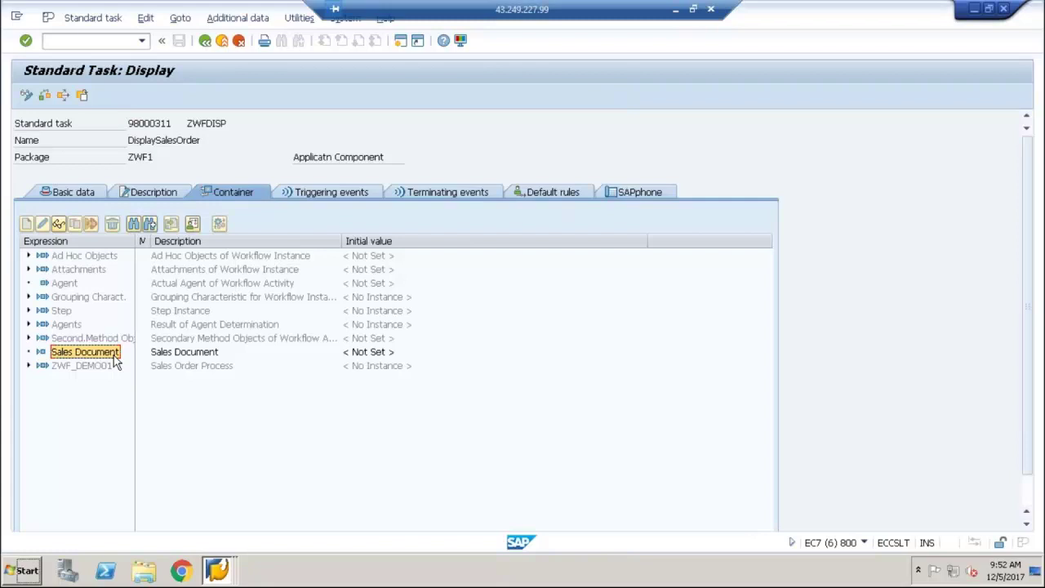
{"action": "left_click", "coordinate": [83, 194]}
{"action": "left_click", "coordinate": [229, 193]}
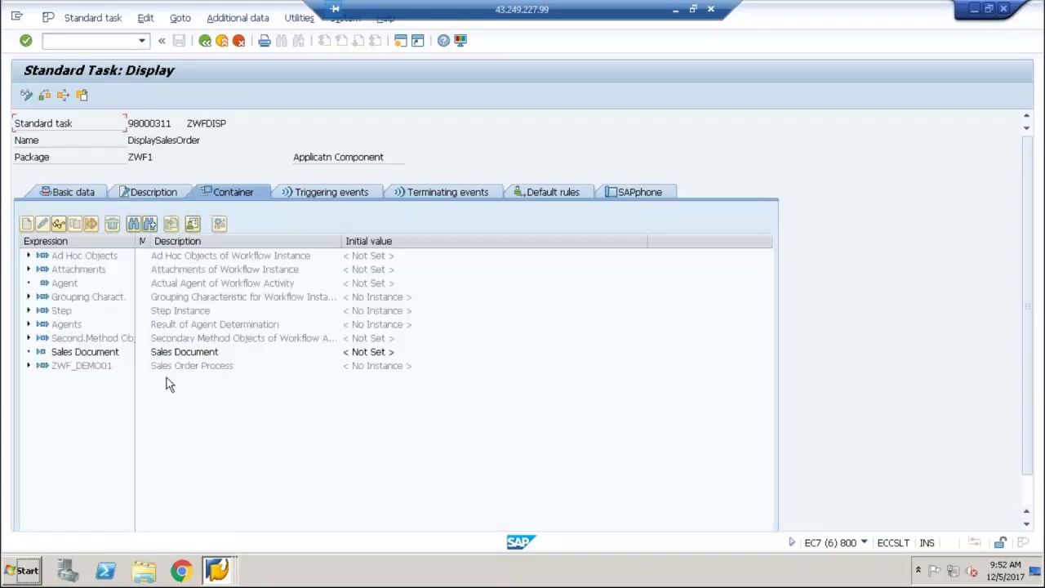
{"action": "left_click", "coordinate": [72, 193]}
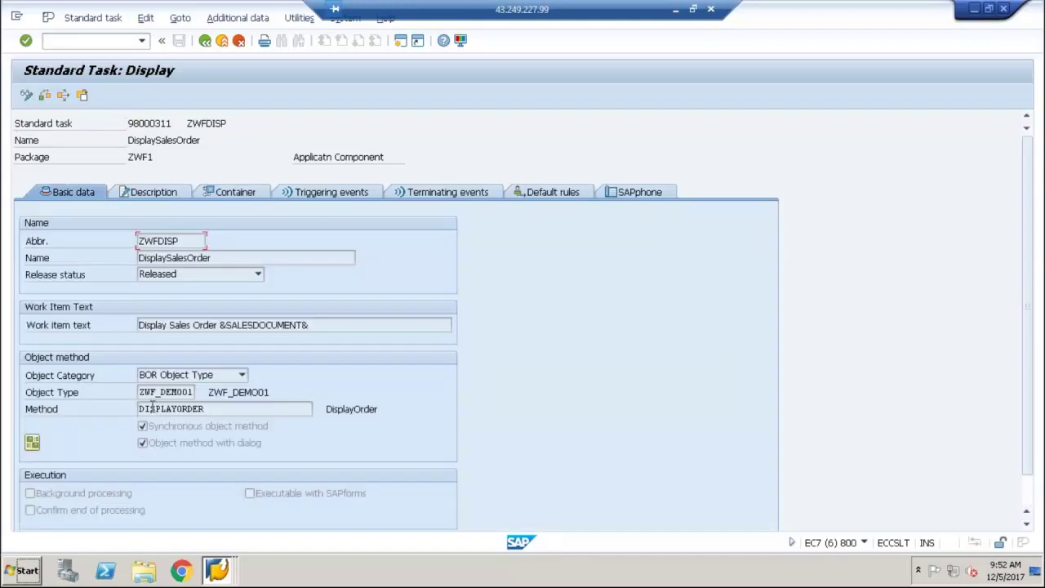
{"action": "left_click", "coordinate": [32, 443]}
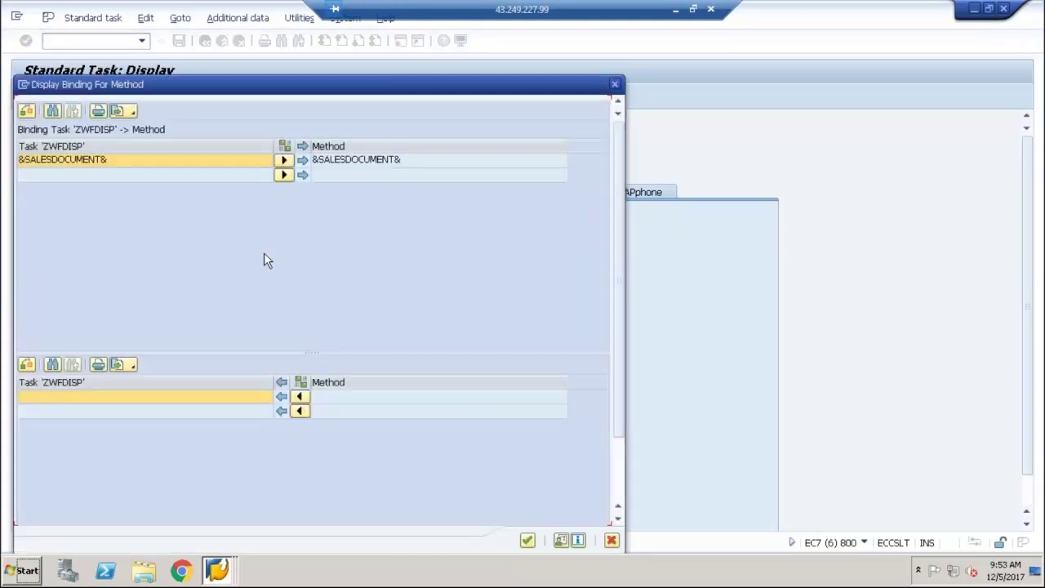
{"action": "left_click", "coordinate": [142, 165]}
{"action": "left_click", "coordinate": [387, 163]}
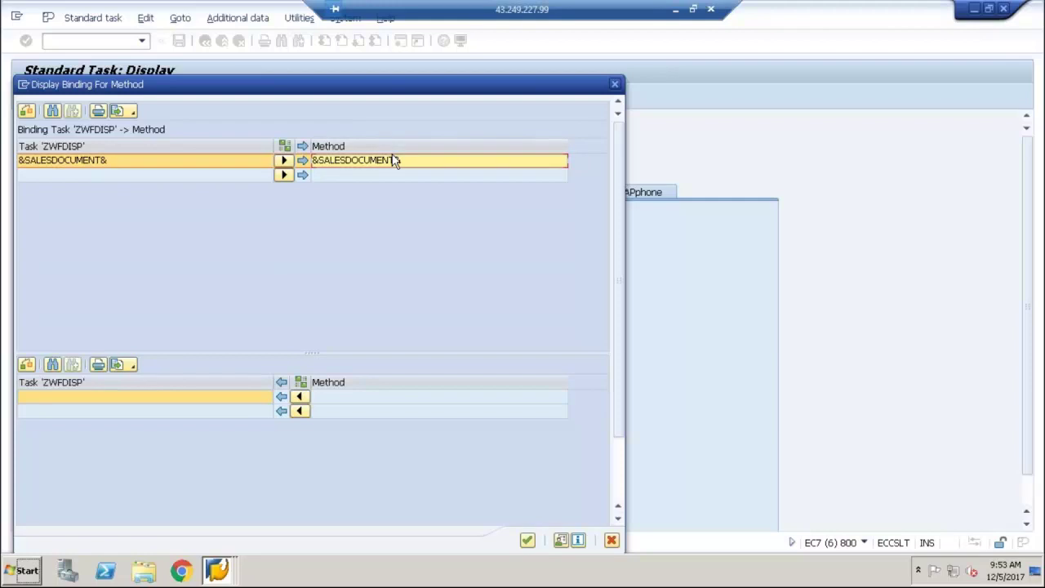
{"action": "left_click", "coordinate": [615, 86]}
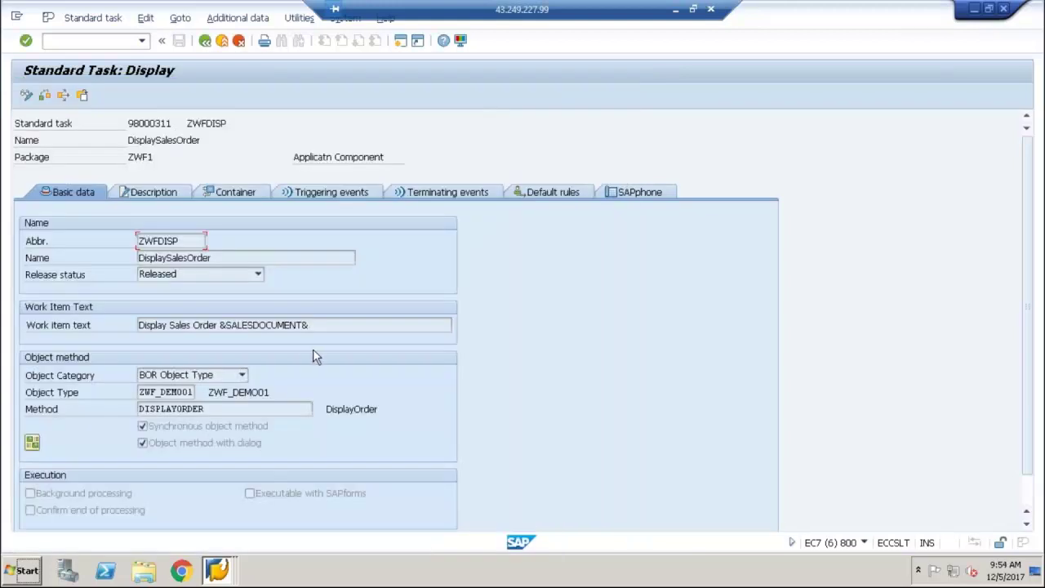
{"action": "left_click", "coordinate": [32, 443]}
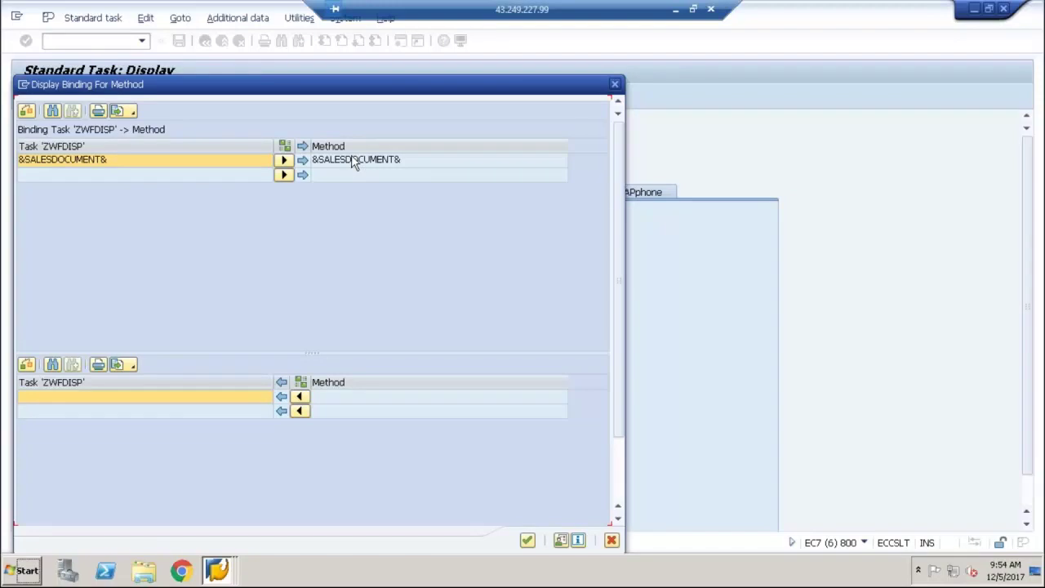
{"action": "left_click", "coordinate": [614, 84]}
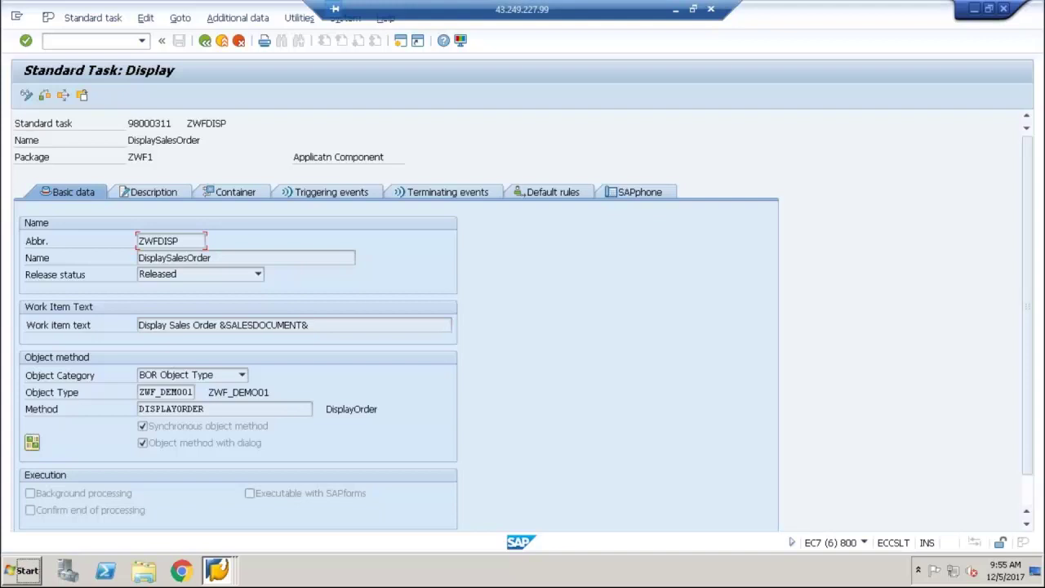
Step: Back out of the standard task and Workflow Builder to SAP Easy Access
{"action": "left_click", "coordinate": [205, 41]}
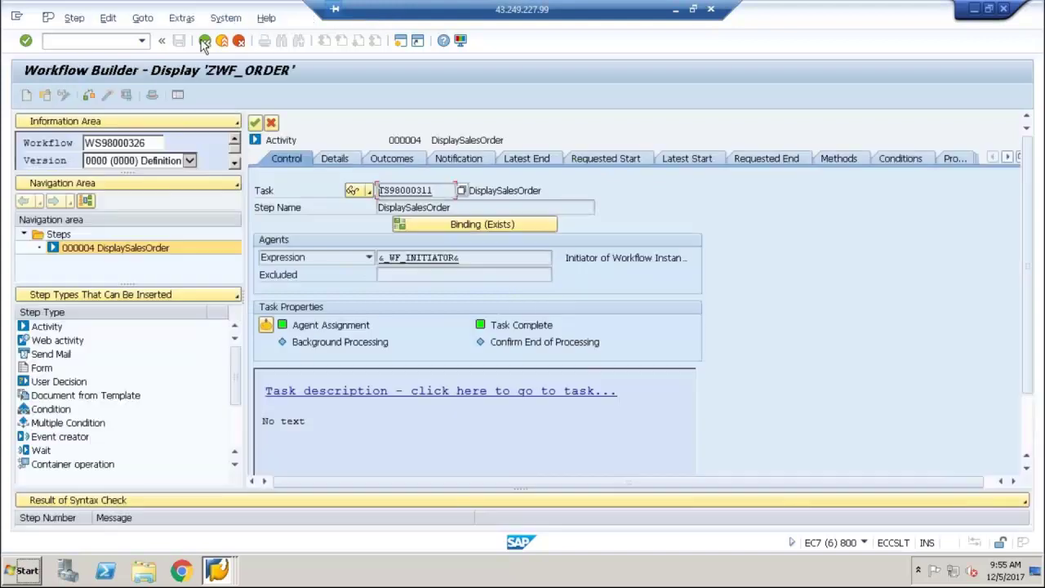
{"action": "left_click", "coordinate": [205, 41]}
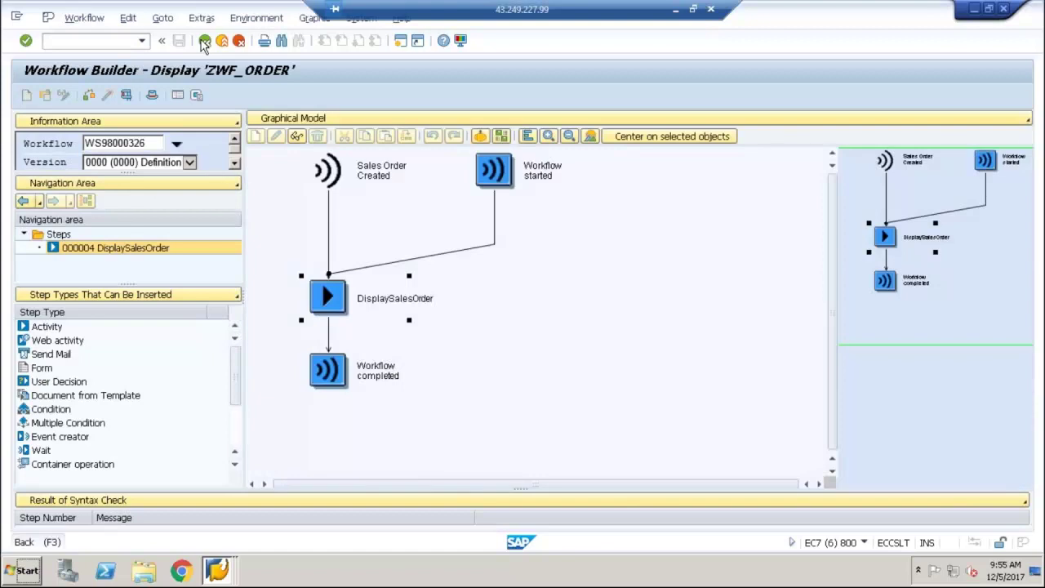
{"action": "left_click", "coordinate": [205, 41]}
{"action": "left_click", "coordinate": [205, 41]}
{"action": "left_click", "coordinate": [205, 41]}
Step: Run SWO1 and display object type ZWF_DEMO01
{"action": "type", "text": "swo1"}
{"action": "key", "text": "Return"}
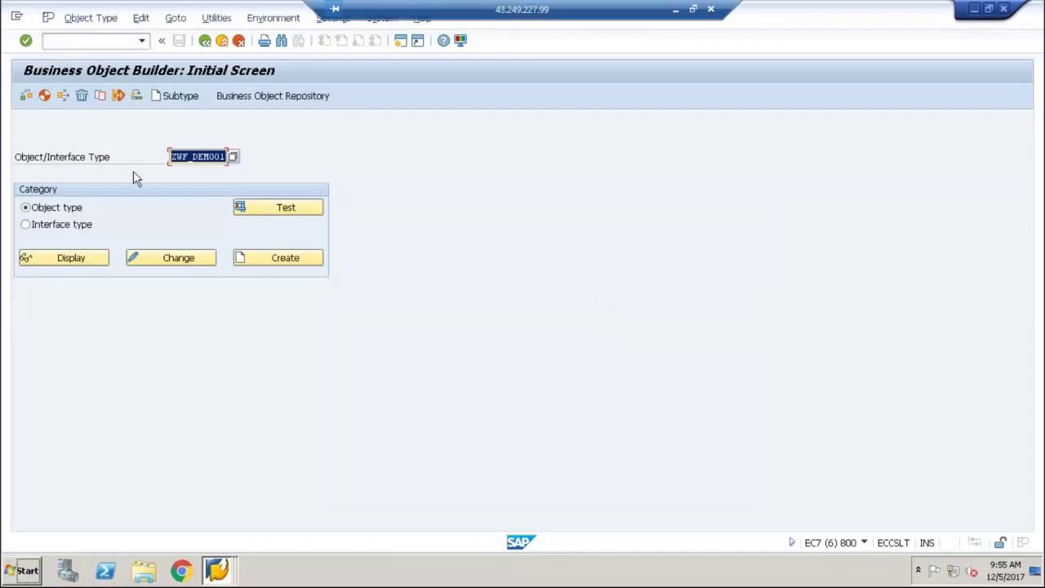
{"action": "left_click", "coordinate": [72, 260]}
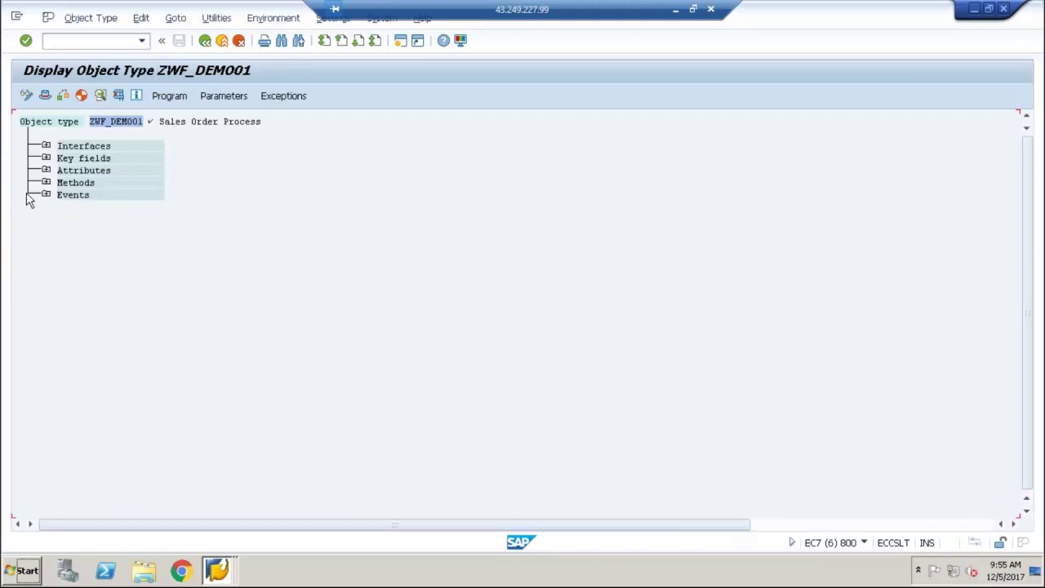
Step: Expand Methods, select DisplayOrder and open the object type's implementation program
{"action": "left_click", "coordinate": [45, 183]}
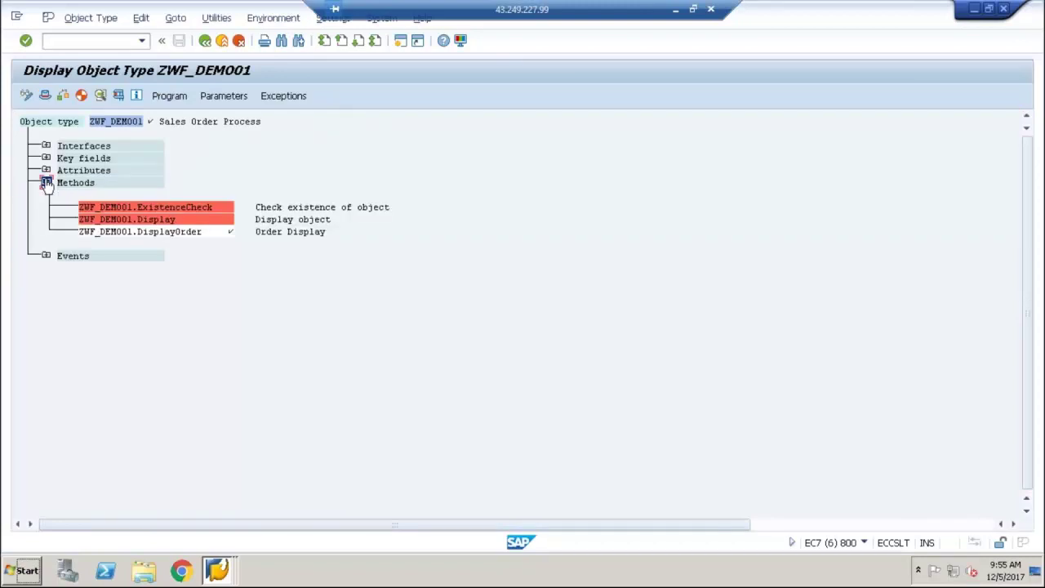
{"action": "left_click", "coordinate": [143, 234]}
{"action": "left_click", "coordinate": [178, 99]}
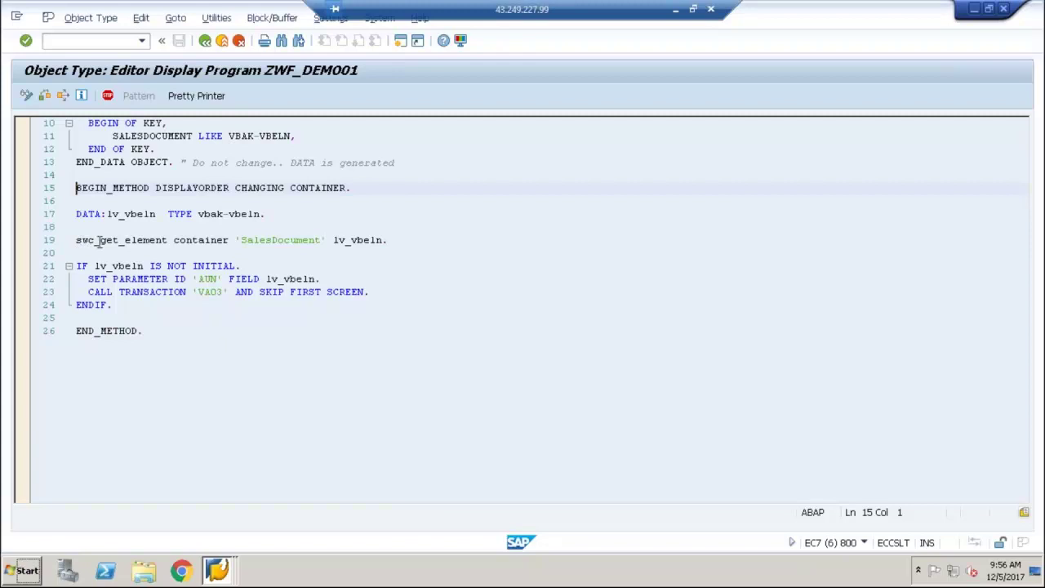
Step: Review the swc_get_element call on line 19 and place the caret after ENDIF
{"action": "left_click_drag", "start_coordinate": [79, 240], "coordinate": [169, 240]}
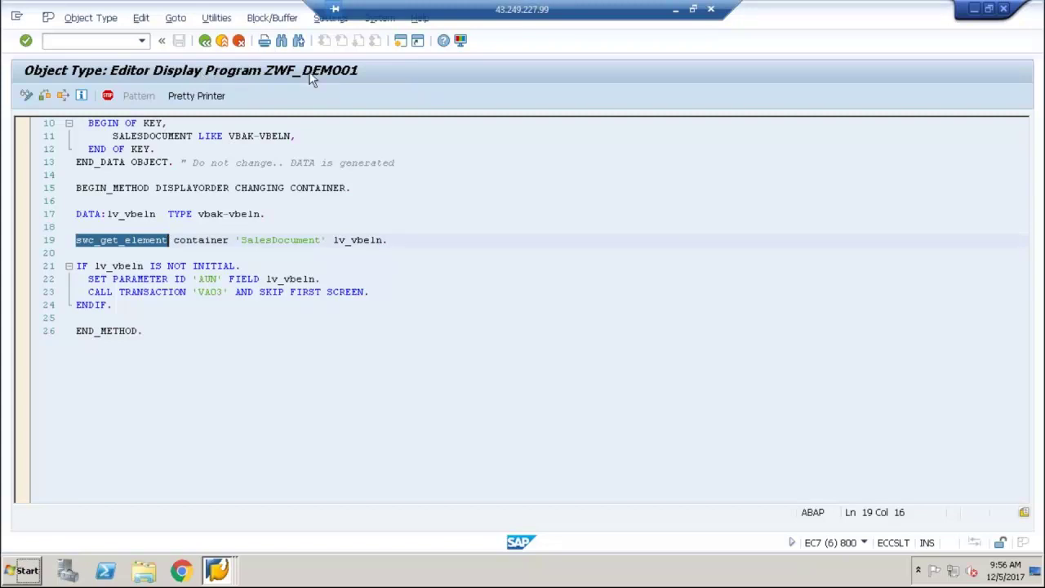
{"action": "left_click", "coordinate": [269, 174]}
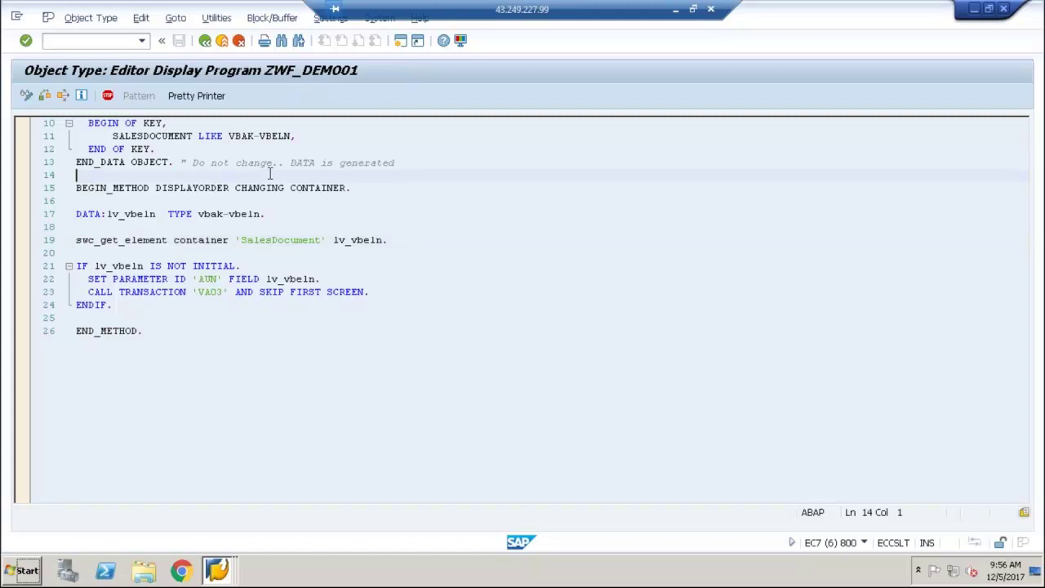
{"action": "key", "text": "Up"}
{"action": "key", "text": "Up"}
{"action": "key", "text": "Up"}
{"action": "key", "text": "Up"}
{"action": "key", "text": "Up"}
{"action": "key", "text": "Up"}
{"action": "key", "text": "Up"}
{"action": "key", "text": "Up"}
{"action": "key", "text": "Up"}
{"action": "key", "text": "Up"}
{"action": "key", "text": "Up"}
{"action": "key", "text": "Up"}
{"action": "key", "text": "Up"}
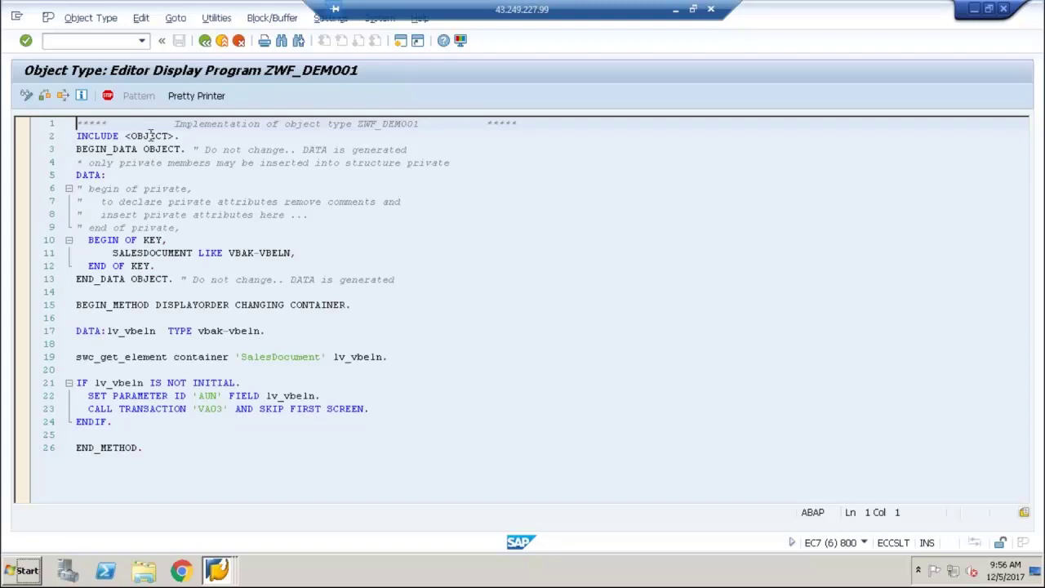
{"action": "left_click", "coordinate": [112, 357]}
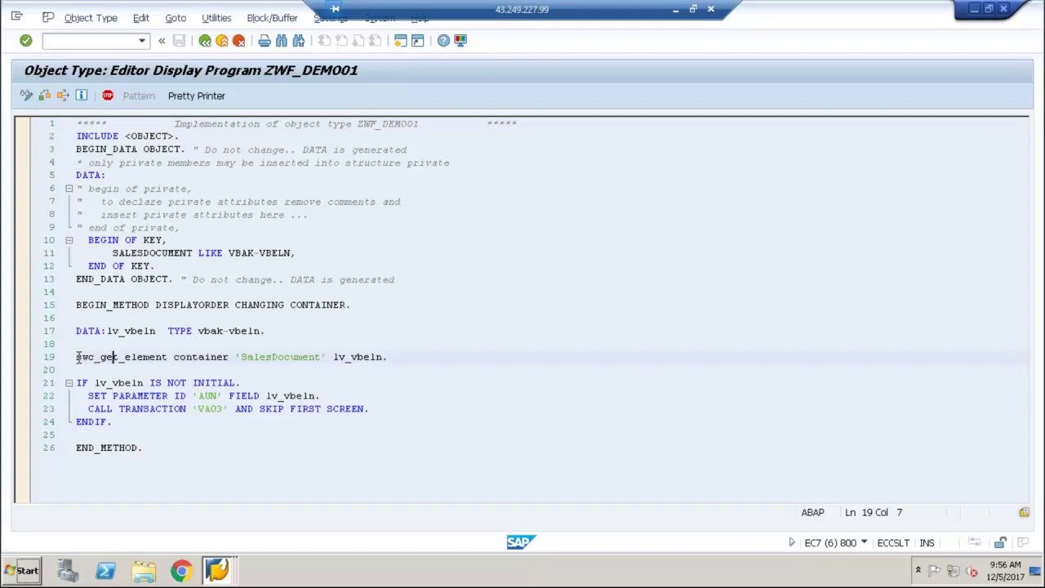
{"action": "left_click_drag", "start_coordinate": [80, 357], "coordinate": [174, 372]}
{"action": "left_click", "coordinate": [120, 424]}
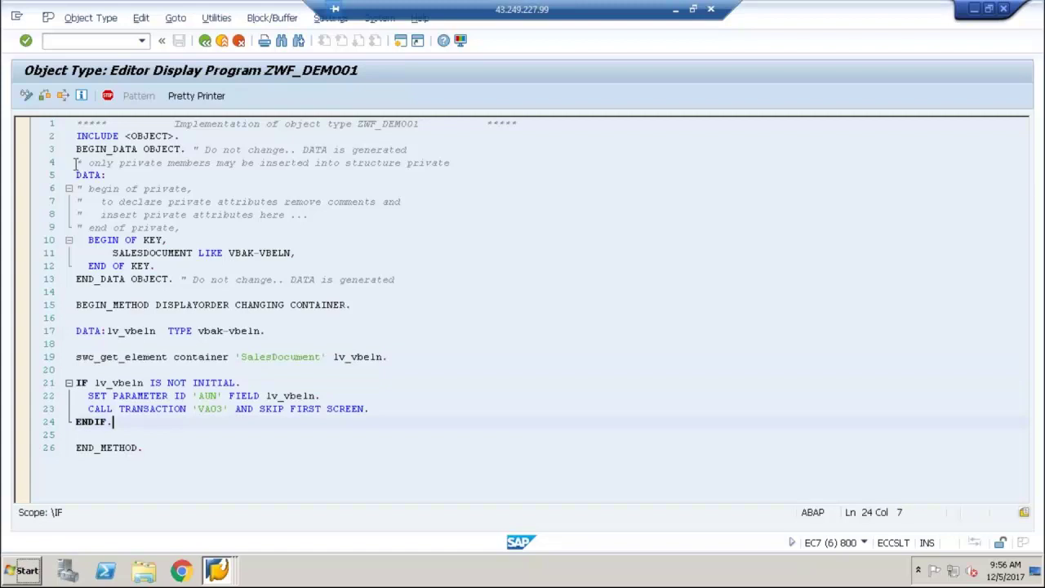
Step: In change mode, add line swc_set_element container 'OrderDate' lv_date. after ENDIF
{"action": "key", "text": "ctrl+F1"}
{"action": "key", "text": "Return"}
{"action": "key", "text": "Return"}
{"action": "type", "text": "swc_set"}
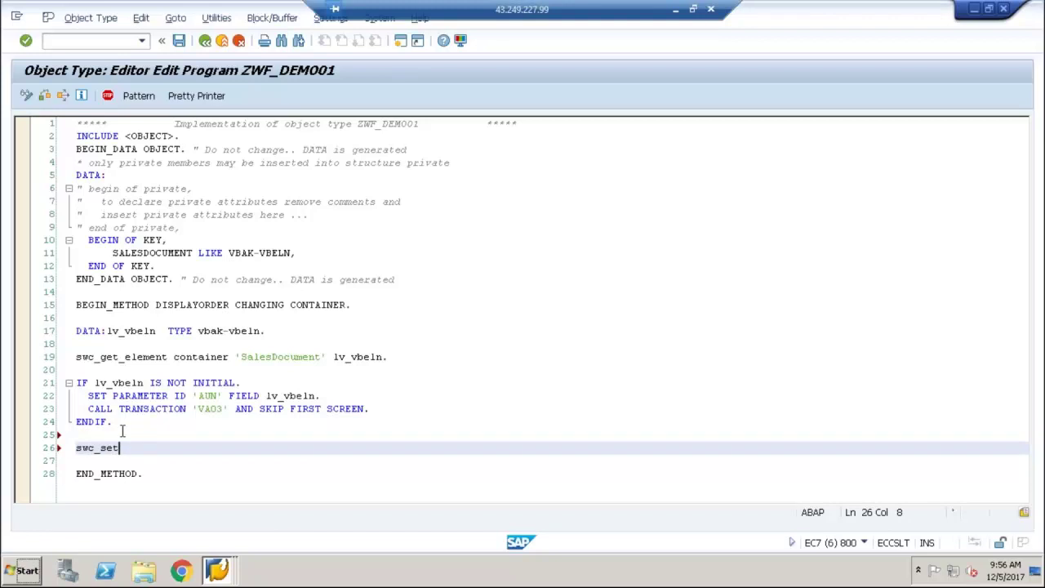
{"action": "type", "text": "_element container"}
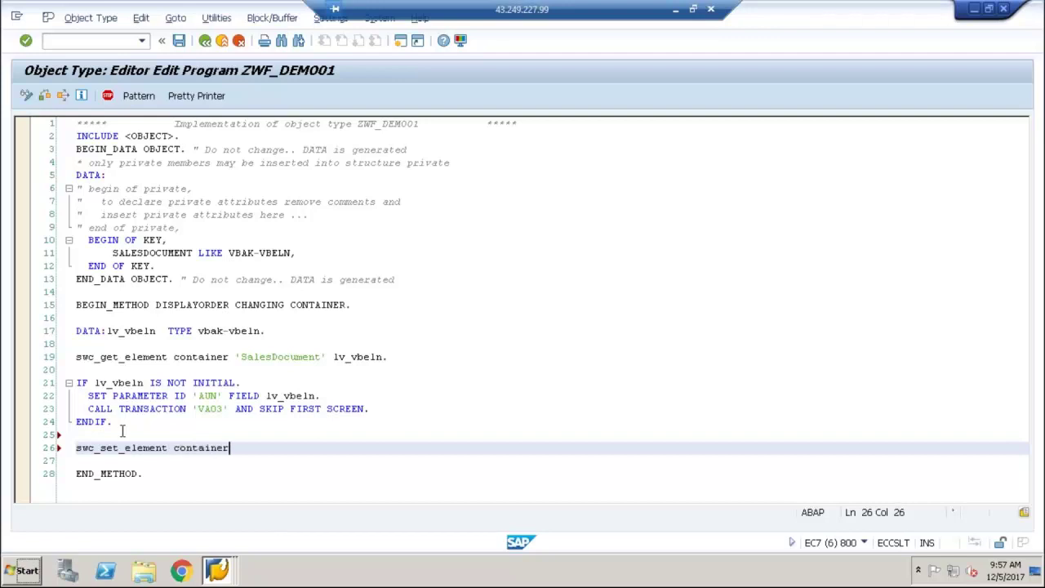
{"action": "type", "text": "''"}
{"action": "key", "text": "BackSpace"}
{"action": "key", "text": "BackSpace"}
{"action": "type", "text": "'OrderDate'"}
{"action": "key", "text": "BackSpace"}
{"action": "key", "text": "BackSpace"}
{"action": "key", "text": "BackSpace"}
{"action": "key", "text": "BackSpace"}
{"action": "left_click_drag", "start_coordinate": [351, 357], "coordinate": [364, 357]}
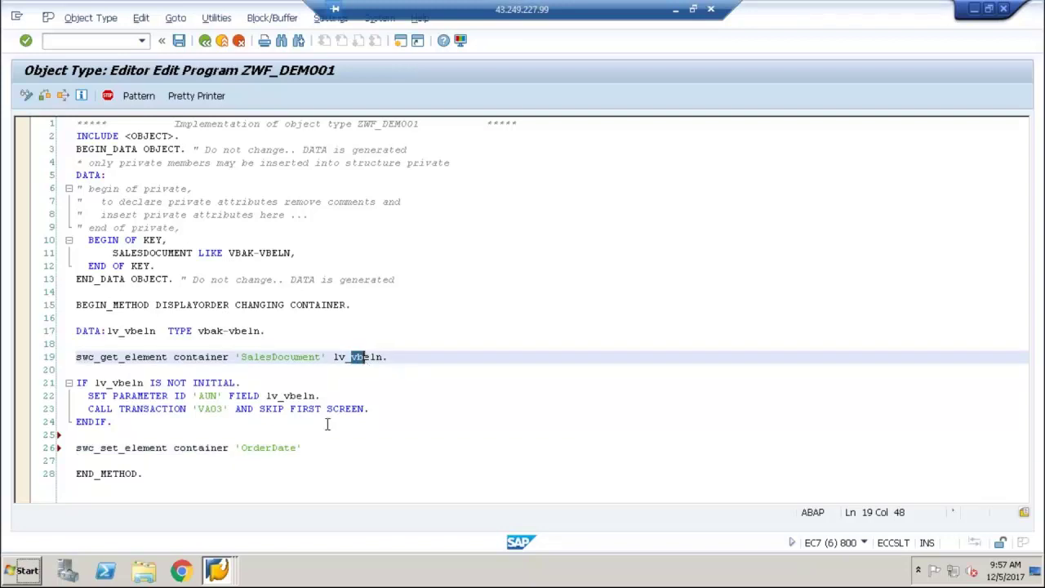
{"action": "left_click", "coordinate": [310, 447]}
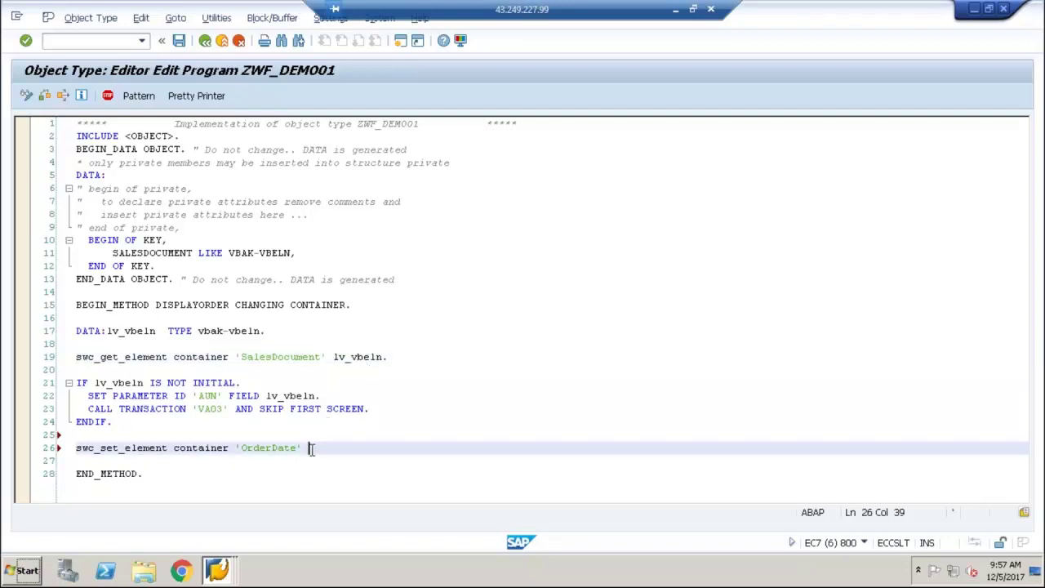
{"action": "type", "text": "lv_date."}
Step: Compare the new OrderDate line with the lv_vbeln get-element line 19
{"action": "left_click_drag", "start_coordinate": [242, 448], "coordinate": [299, 449]}
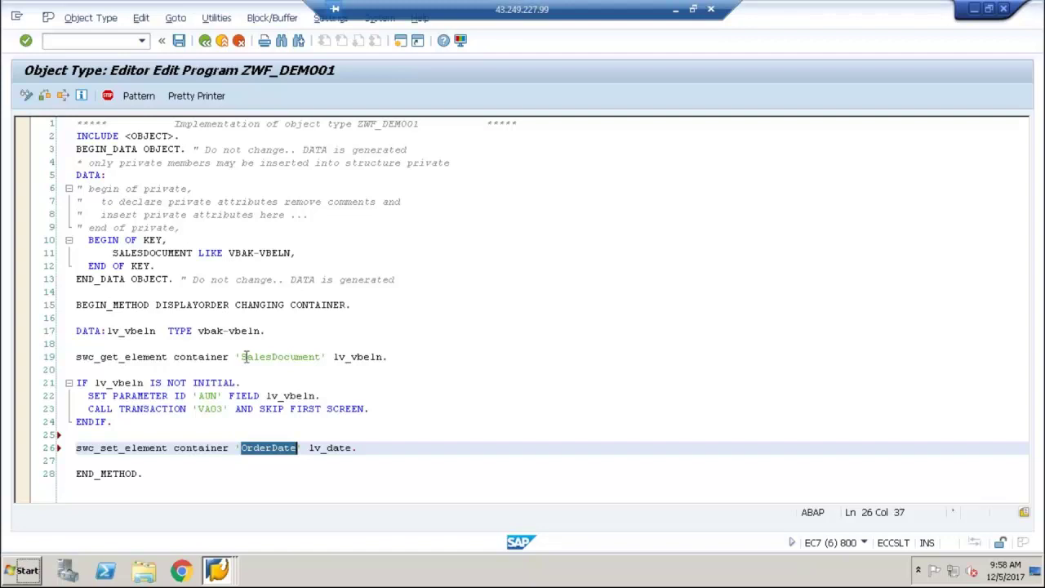
{"action": "left_click_drag", "start_coordinate": [339, 357], "coordinate": [365, 357]}
{"action": "left_click_drag", "start_coordinate": [259, 447], "coordinate": [279, 447]}
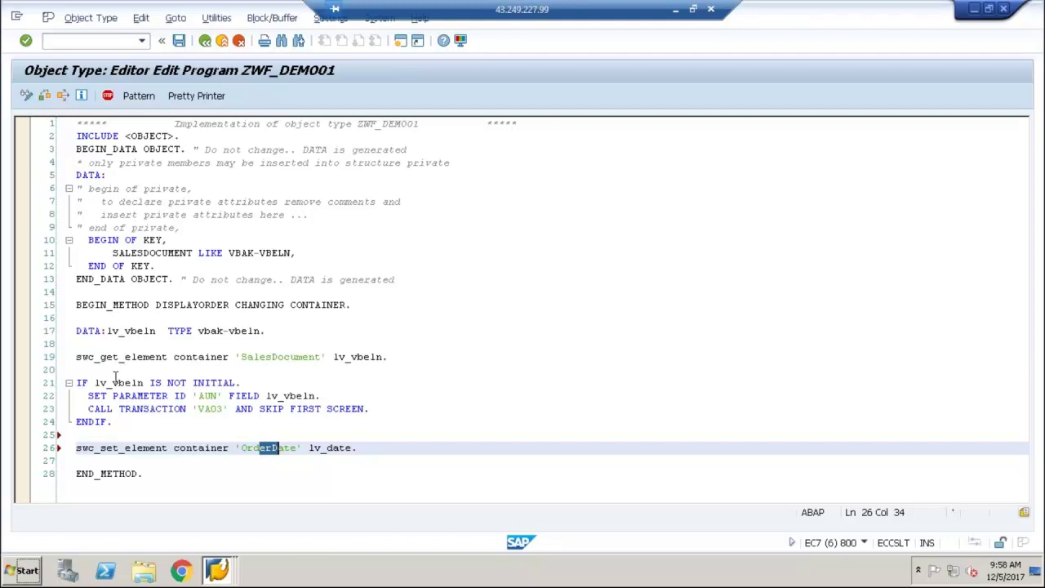
{"action": "left_click_drag", "start_coordinate": [79, 448], "coordinate": [248, 454]}
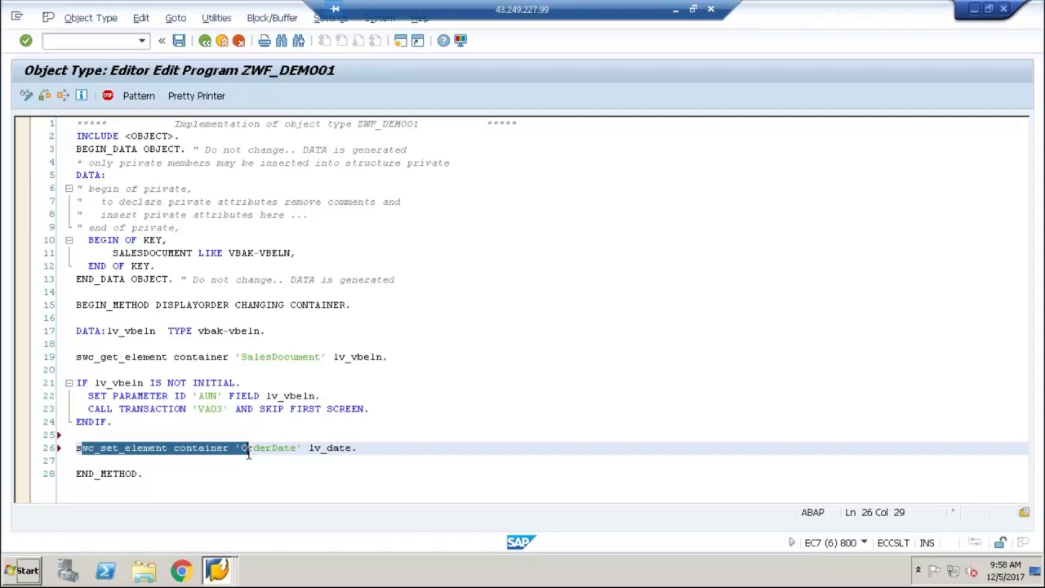
{"action": "left_click", "coordinate": [76, 279]}
{"action": "key", "text": "Up"}
{"action": "key", "text": "Up"}
{"action": "key", "text": "Up"}
{"action": "key", "text": "Up"}
{"action": "key", "text": "Up"}
{"action": "key", "text": "Up"}
{"action": "key", "text": "Up"}
{"action": "key", "text": "Up"}
{"action": "key", "text": "Up"}
{"action": "key", "text": "Up"}
{"action": "key", "text": "Up"}
{"action": "key", "text": "Up"}
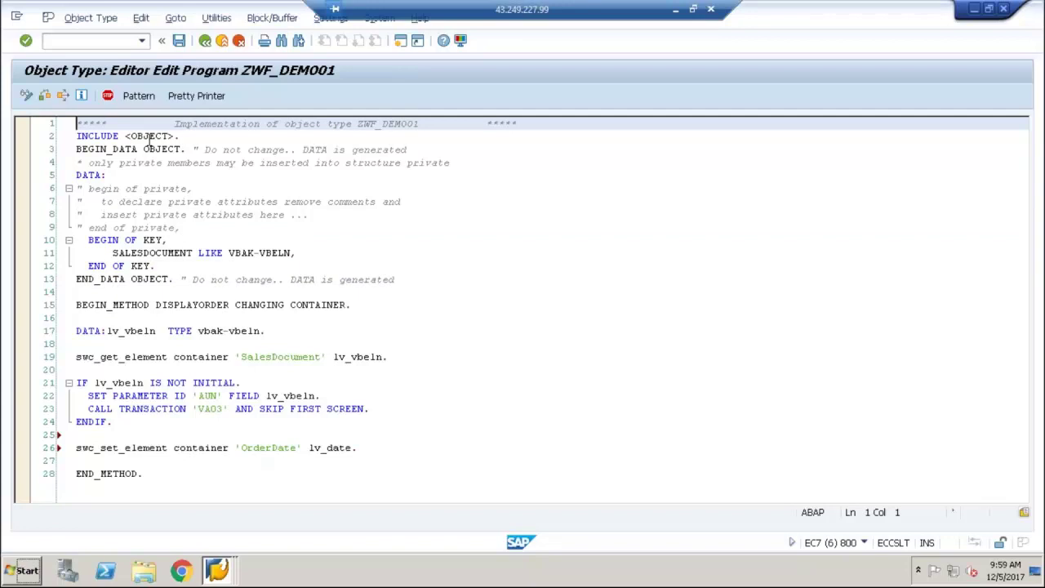
Step: Open the <OBJECT> include from the INCLUDE <OBJECT> line
{"action": "left_click", "coordinate": [150, 138]}
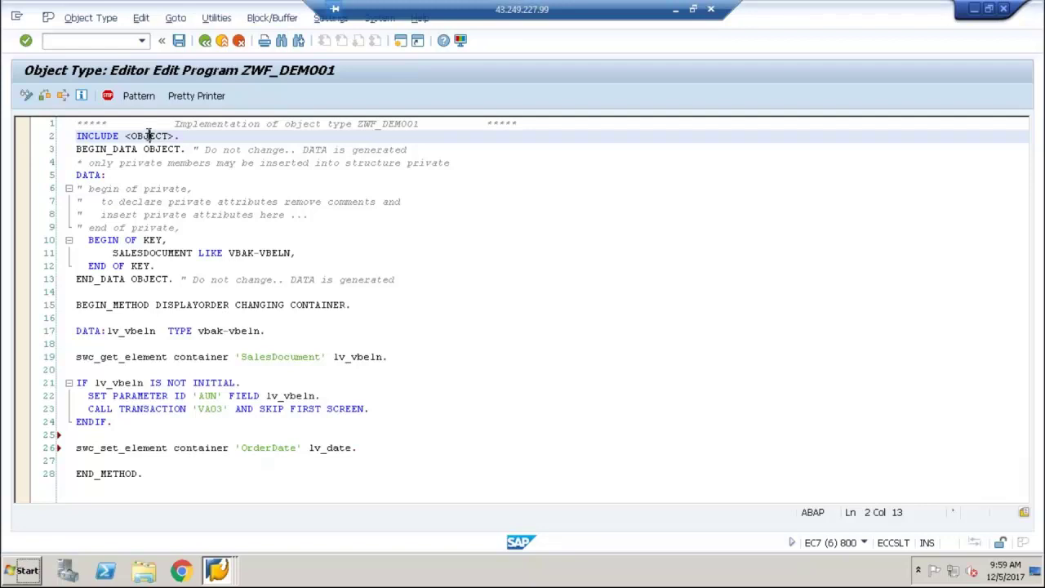
{"action": "double_click", "coordinate": [150, 136]}
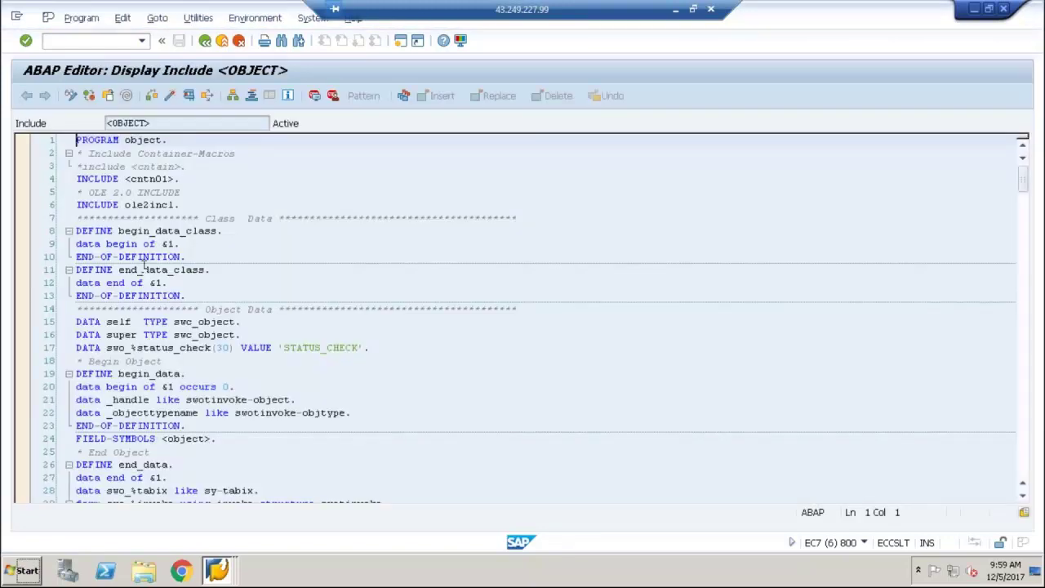
{"action": "left_click", "coordinate": [267, 207]}
Step: Search the <OBJECT> include for swc_get_element occurrences
{"action": "key", "text": "ctrl+f"}
{"action": "type", "text": "swc_ele"}
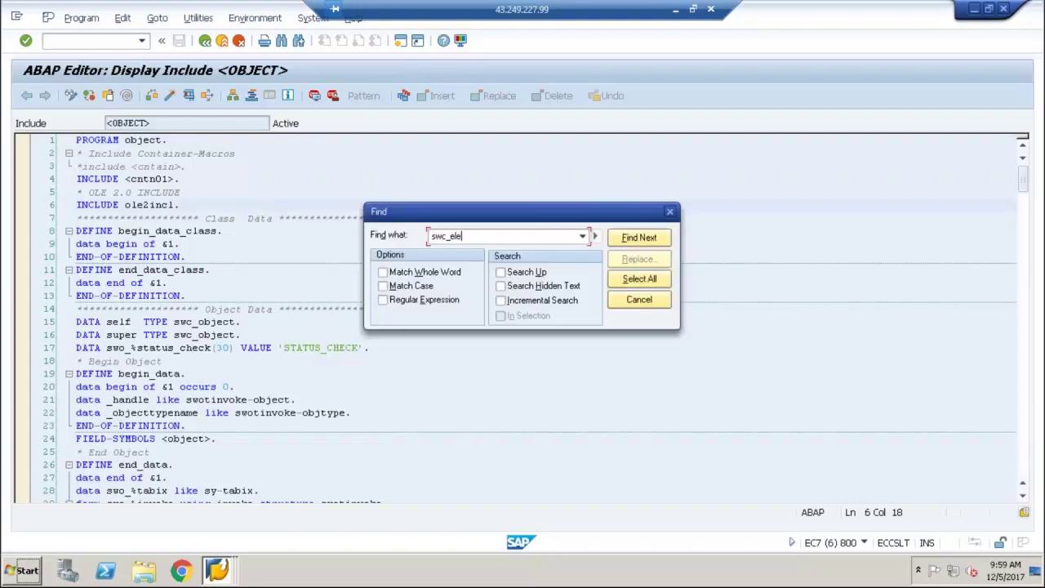
{"action": "key", "text": "BackSpace"}
{"action": "key", "text": "BackSpace"}
{"action": "key", "text": "BackSpace"}
{"action": "type", "text": "get_element"}
{"action": "key", "text": "Return"}
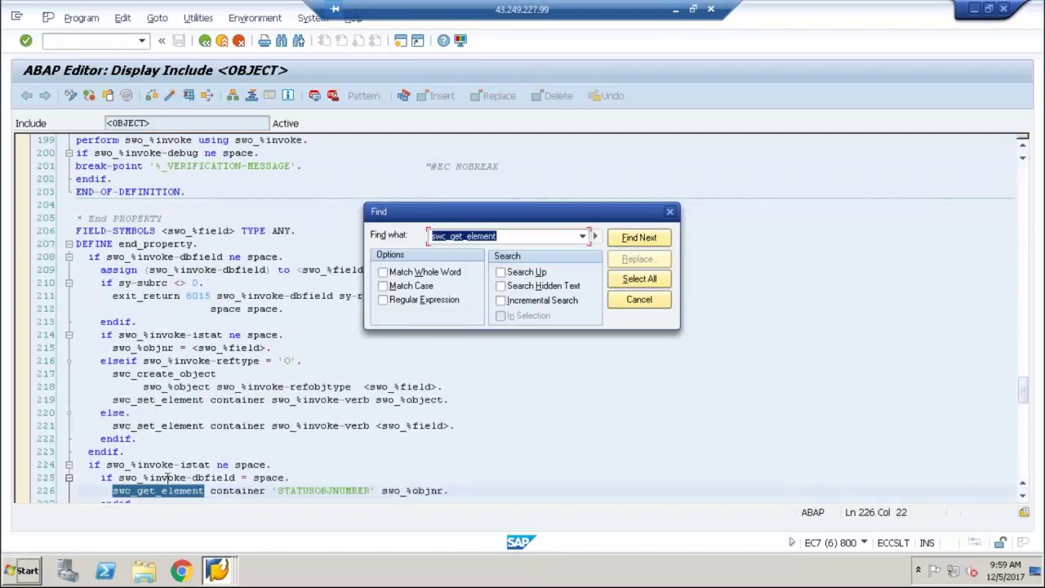
{"action": "left_click", "coordinate": [628, 242]}
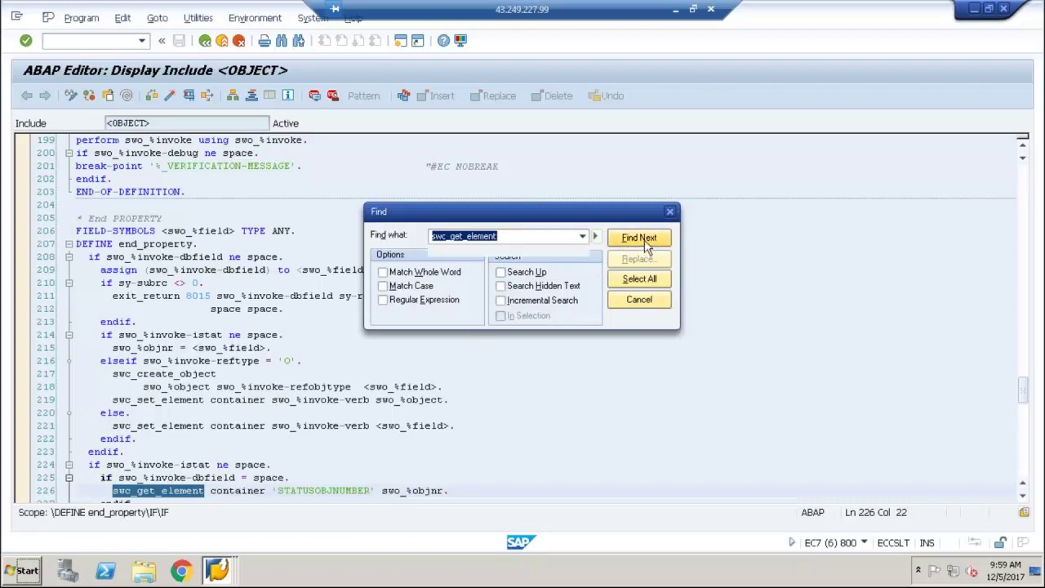
{"action": "left_click", "coordinate": [640, 300]}
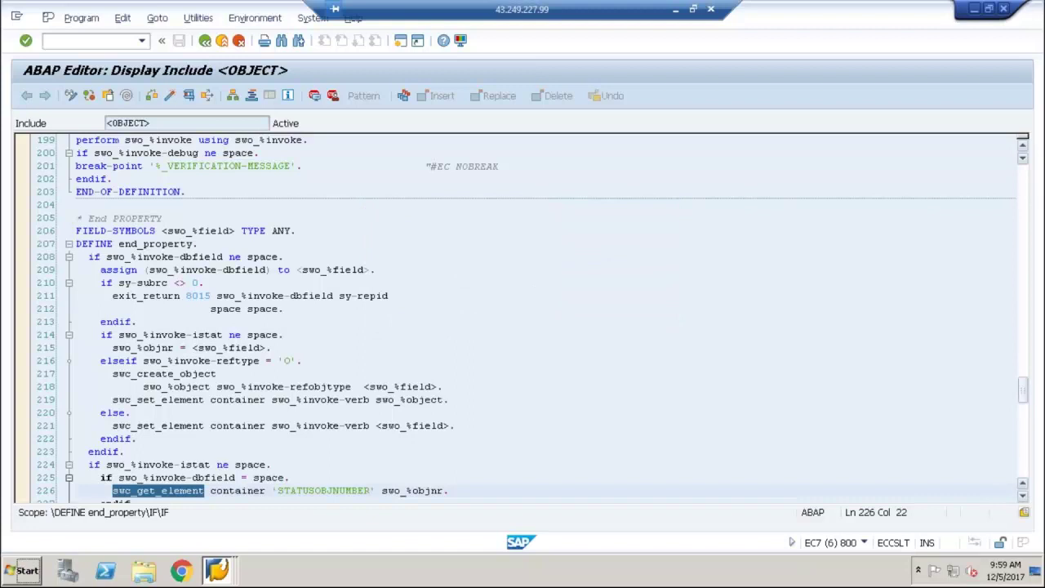
Step: Scroll to the top and open the <CNTN01> include
{"action": "scroll", "coordinate": [523, 319], "scroll_direction": "up", "scroll_amount": 10}
{"action": "scroll", "coordinate": [161, 154], "scroll_direction": "up", "scroll_amount": 10}
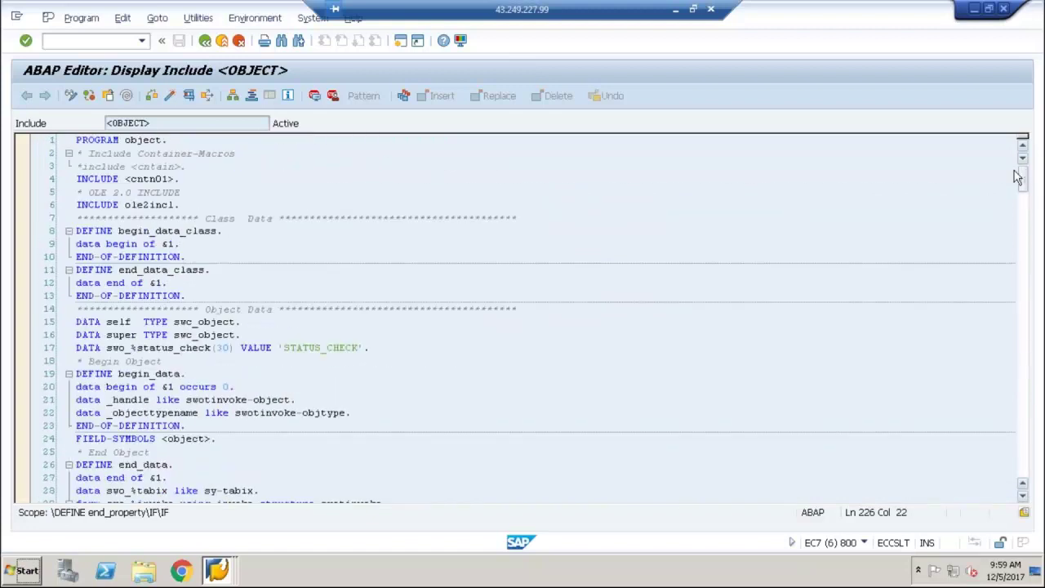
{"action": "double_click", "coordinate": [150, 178]}
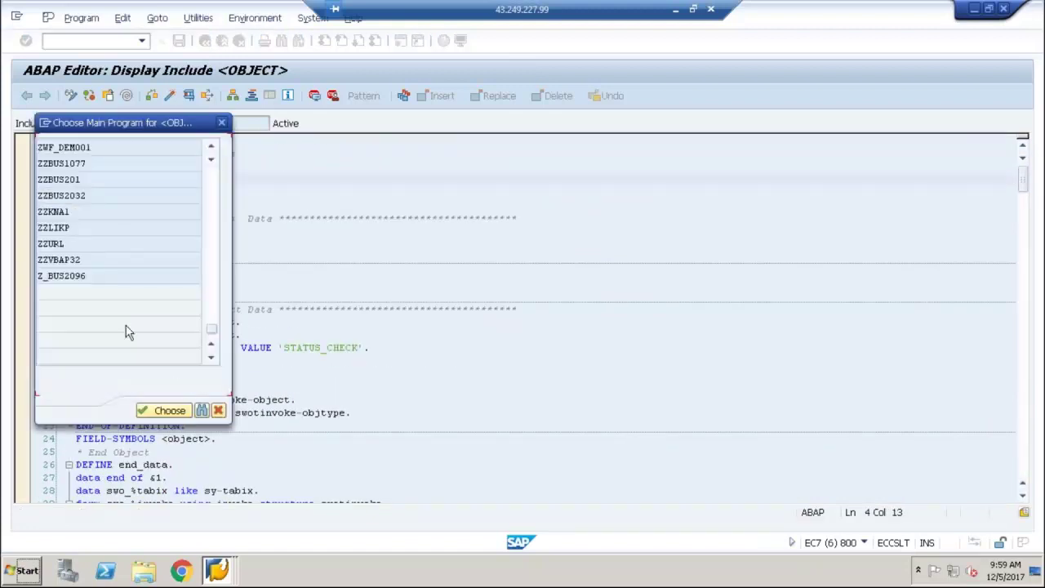
Step: Find the swc_get_element macro definition in the <CNTN01> include
{"action": "left_click", "coordinate": [218, 411]}
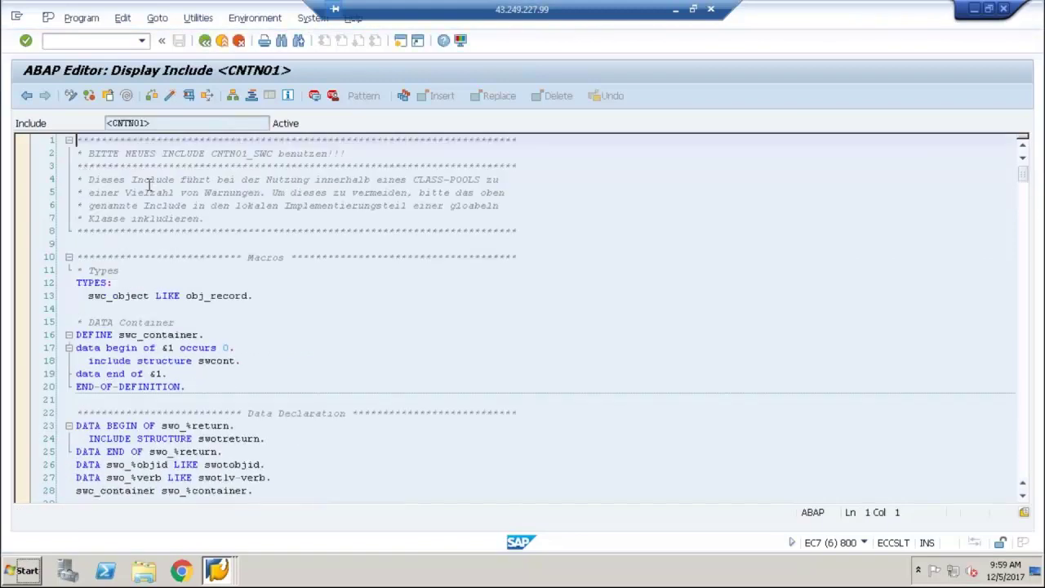
{"action": "left_click", "coordinate": [150, 181]}
{"action": "key", "text": "ctrl+f"}
{"action": "type", "text": "w"}
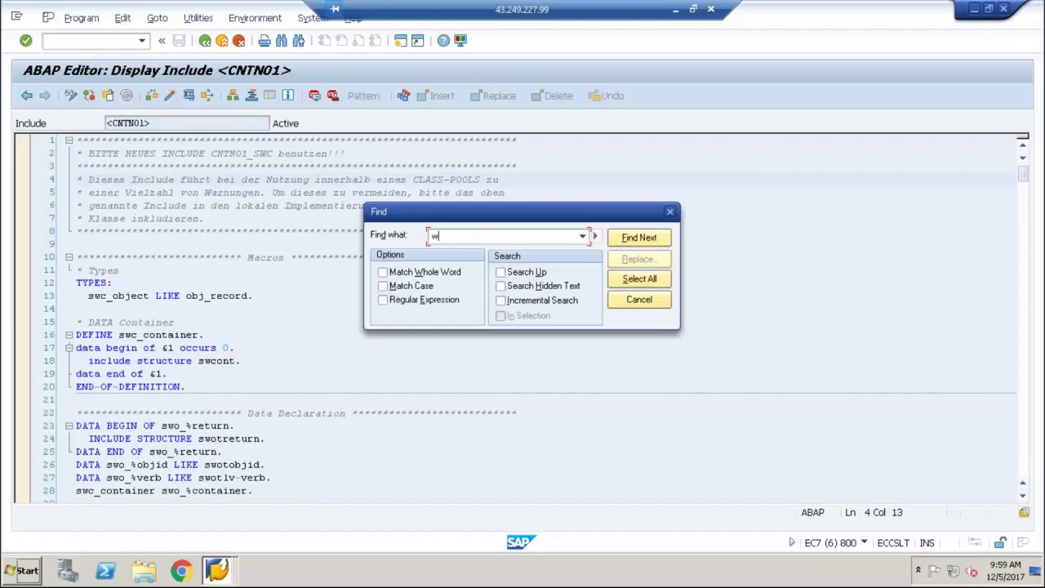
{"action": "type", "text": "c_get_element"}
{"action": "key", "text": "Return"}
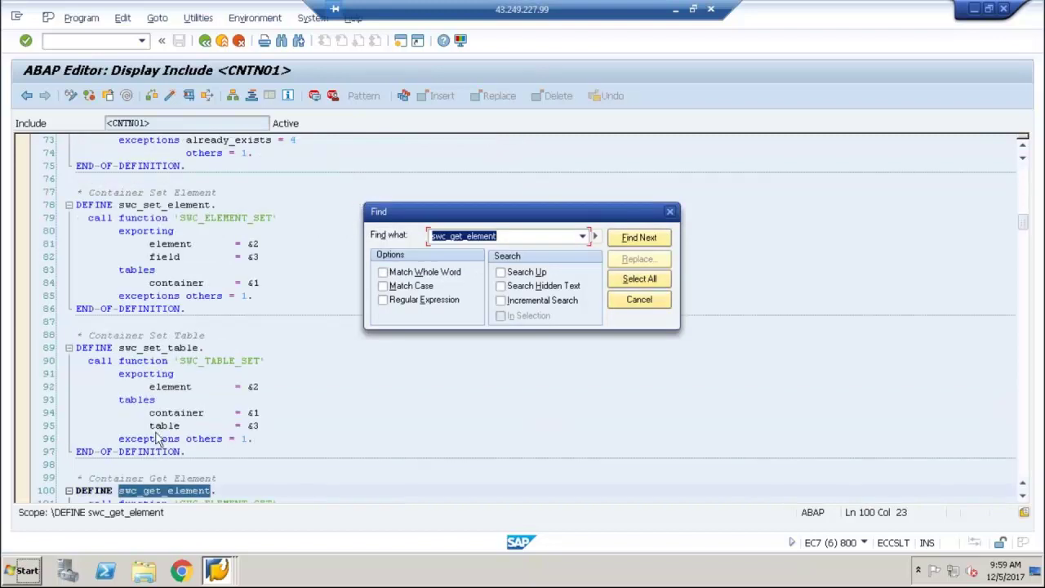
{"action": "left_click", "coordinate": [637, 299]}
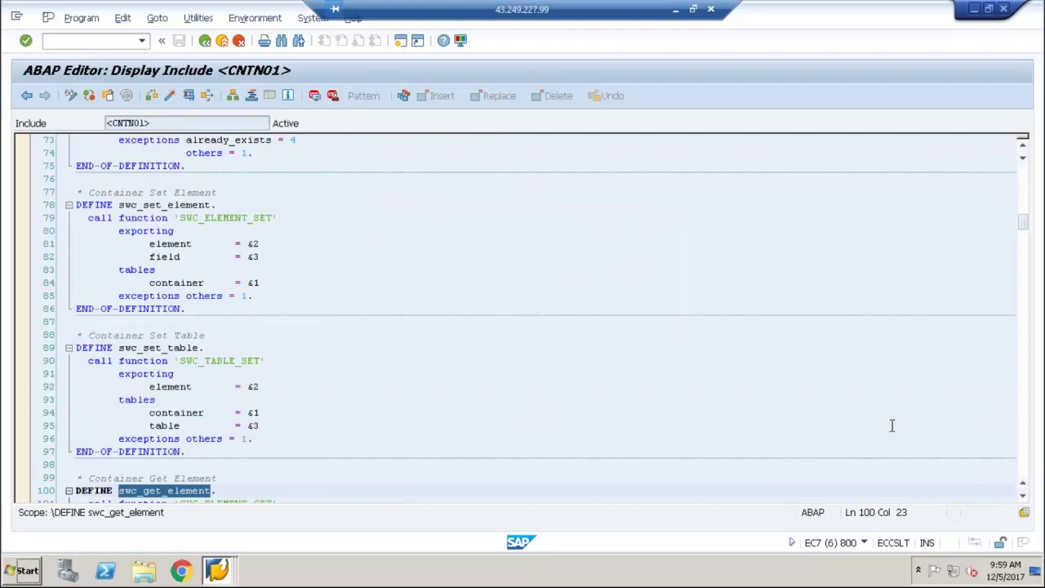
Step: Scroll through the swc_get_element DEFINE block, then return to <OBJECT>
{"action": "left_click", "coordinate": [1025, 498]}
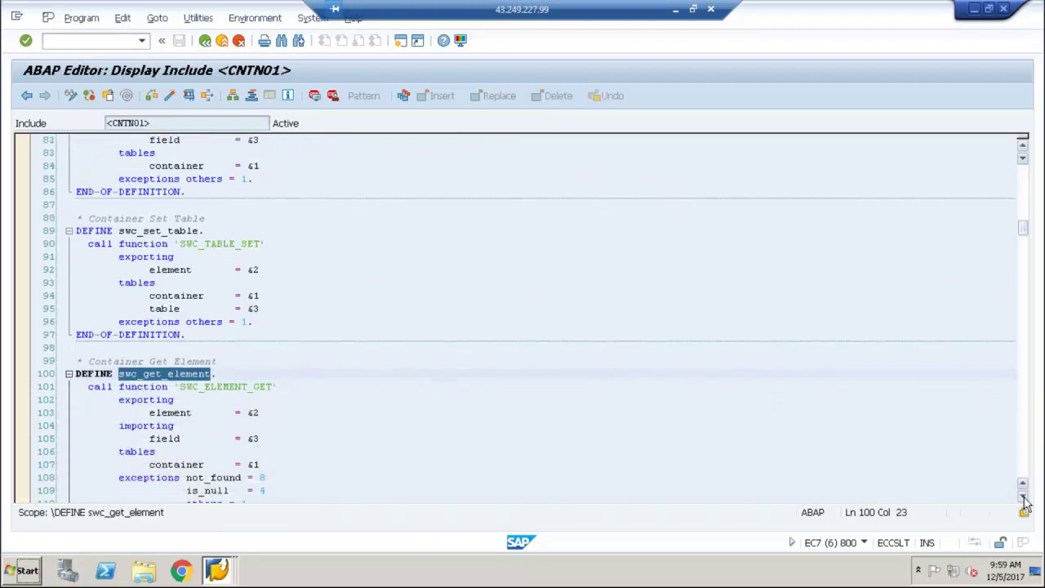
{"action": "left_click", "coordinate": [1025, 498]}
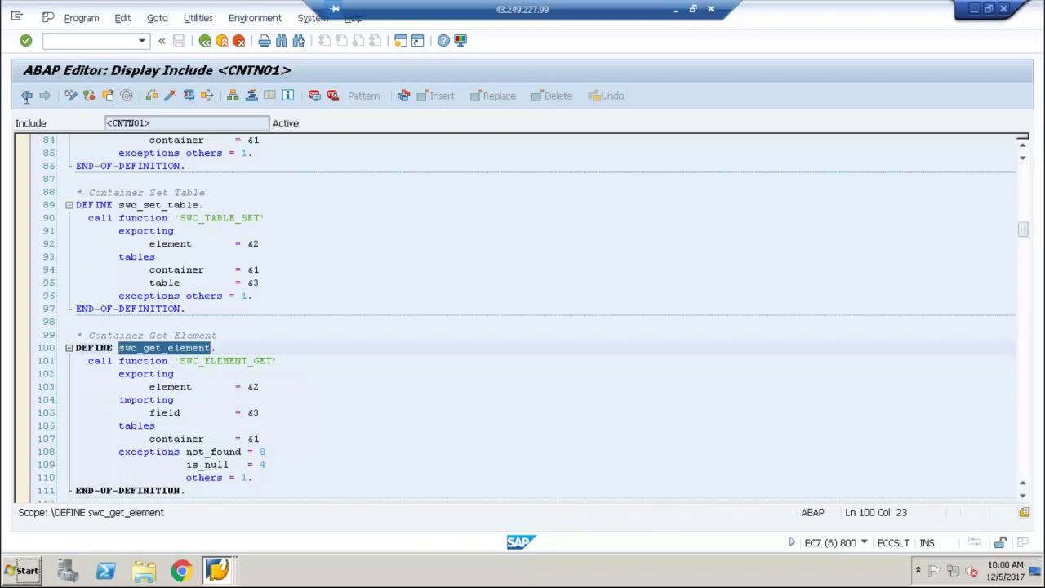
{"action": "left_click", "coordinate": [26, 96]}
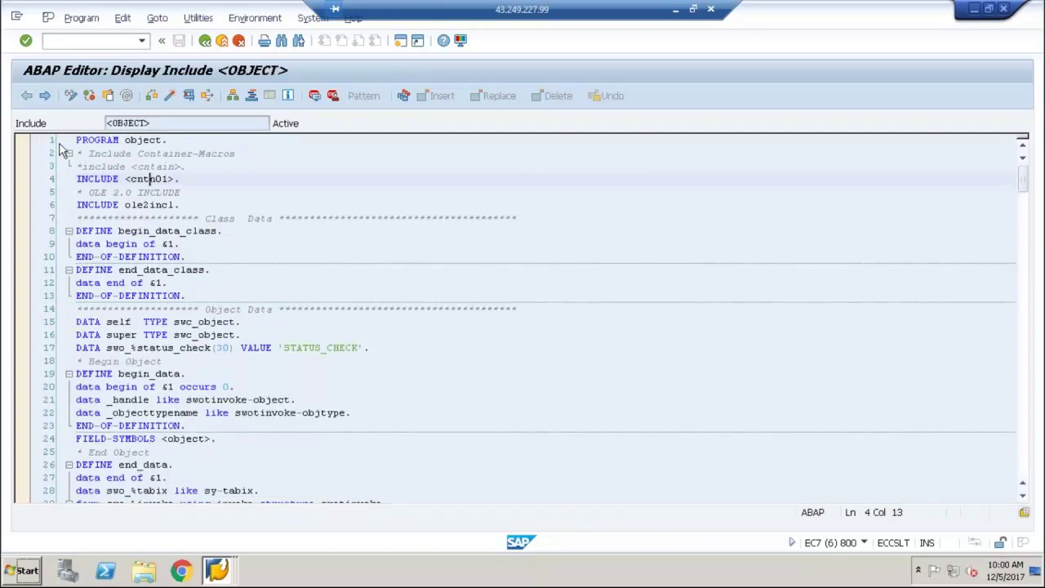
Step: Delete the swc_set_element 'OrderDate' line, save ZWF_DEMO01 and return to the component tree
{"action": "left_click", "coordinate": [205, 41]}
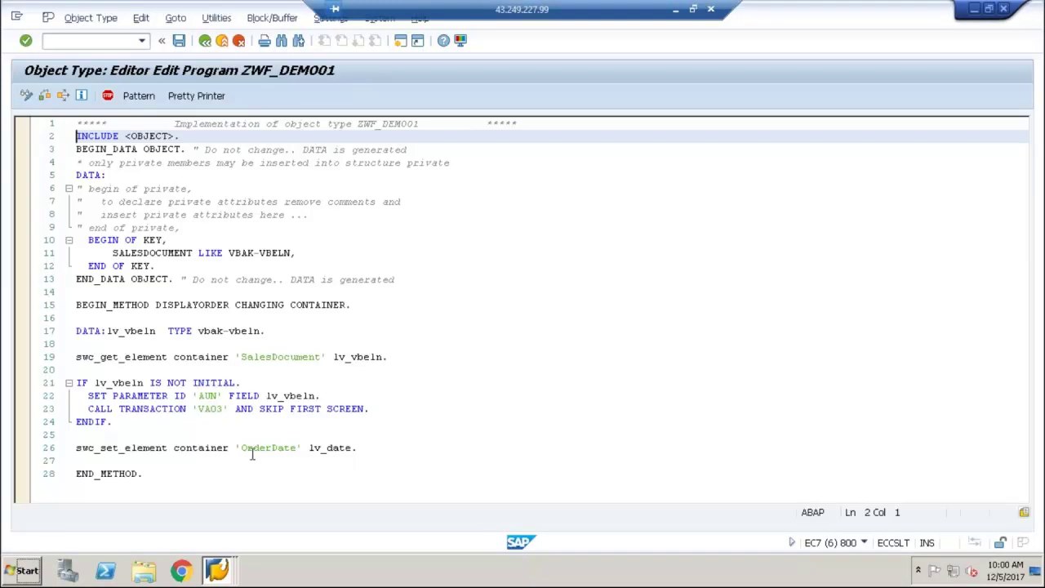
{"action": "left_click", "coordinate": [369, 449]}
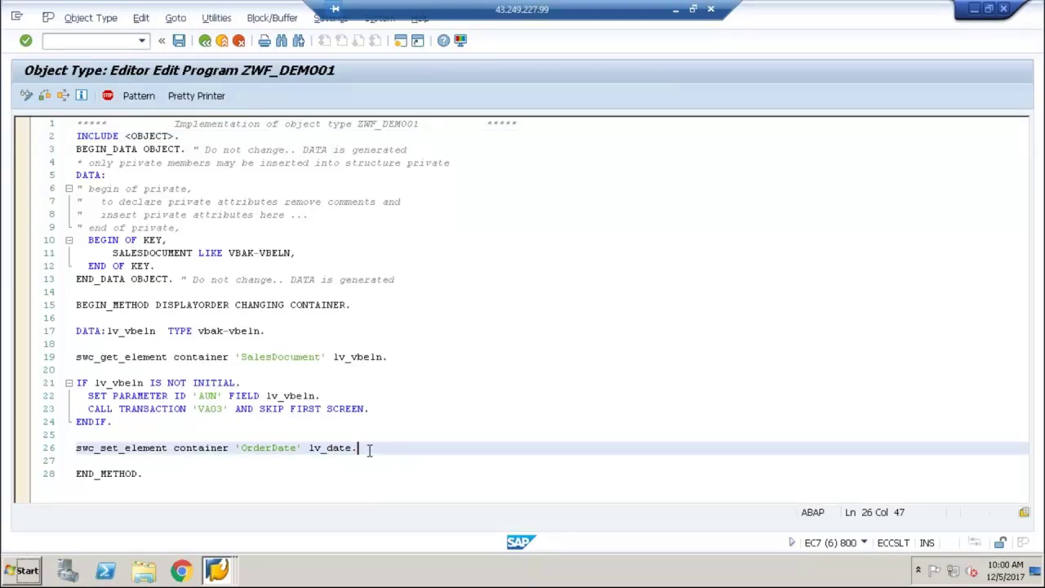
{"action": "key", "text": "shift+Home"}
{"action": "key", "text": "End"}
{"action": "key", "text": "shift+Home"}
{"action": "key", "text": "End"}
{"action": "key", "text": "shift+Home"}
{"action": "key", "text": "Delete"}
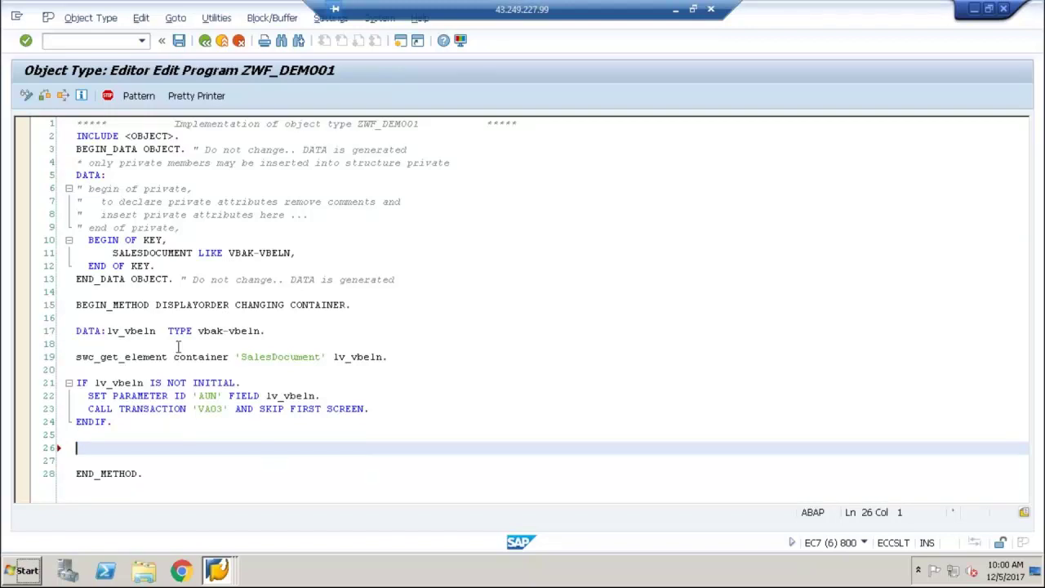
{"action": "left_click", "coordinate": [179, 40]}
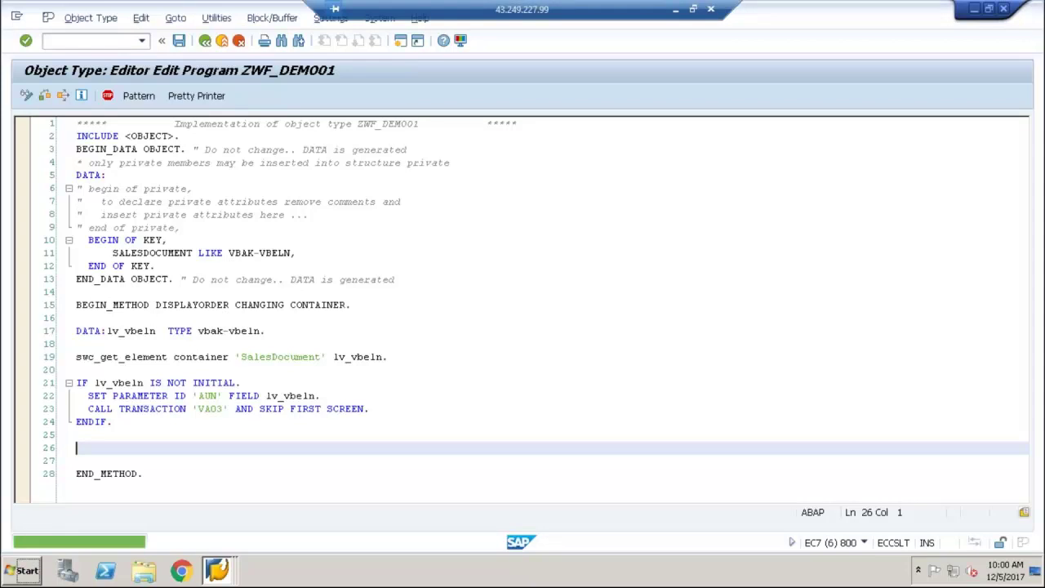
{"action": "left_click", "coordinate": [205, 41]}
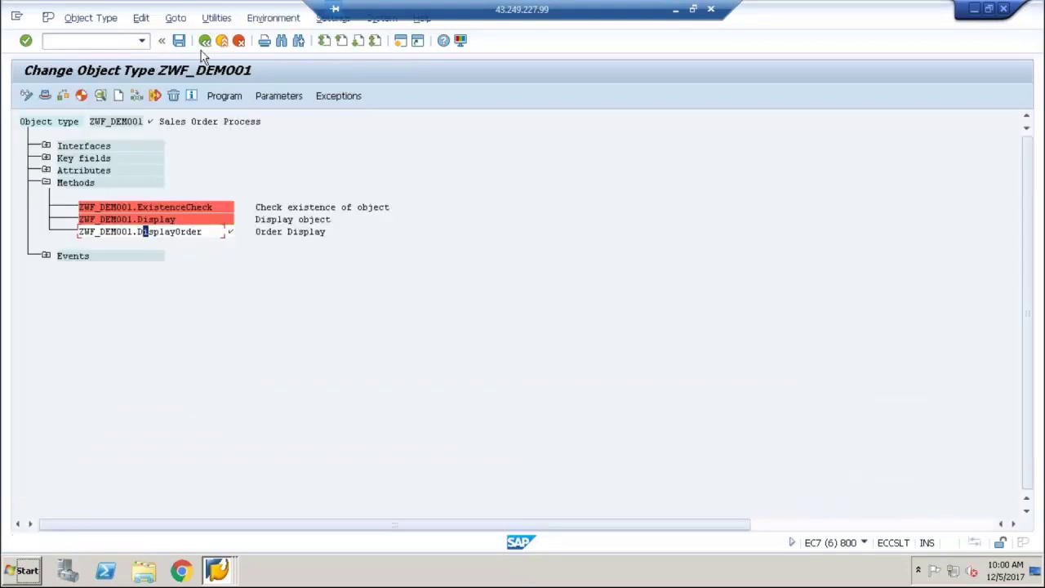
Step: Start adding exception 9000 to the DISPLAYORDER method
{"action": "left_click", "coordinate": [161, 232]}
{"action": "left_click", "coordinate": [337, 97]}
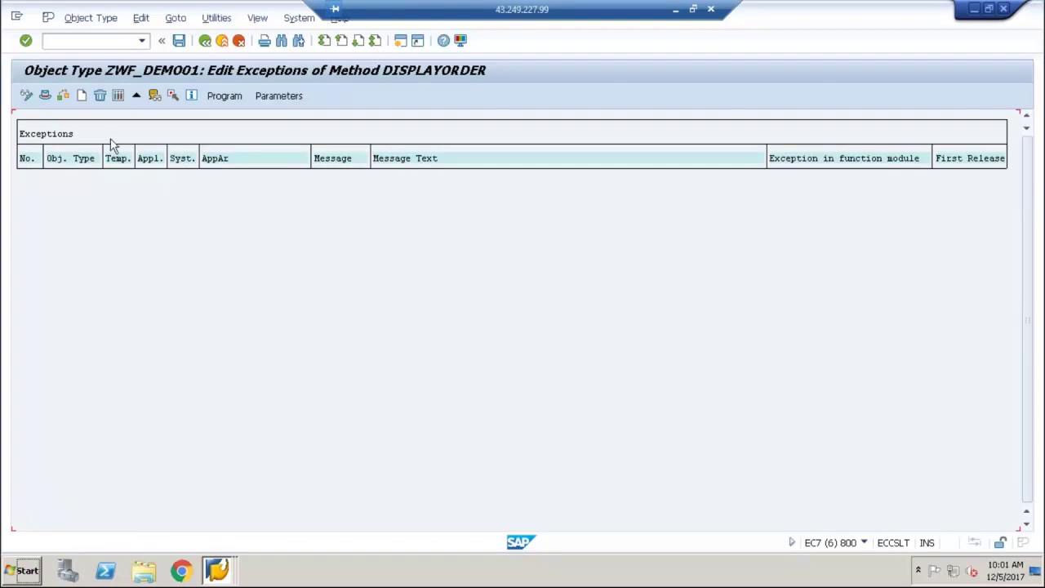
{"action": "left_click", "coordinate": [80, 162]}
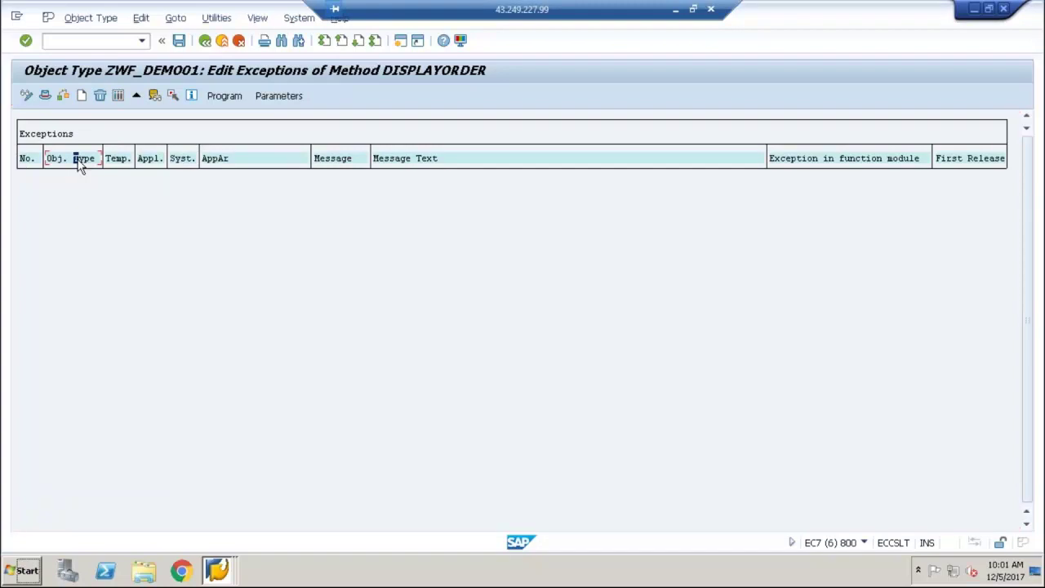
{"action": "left_click", "coordinate": [83, 96]}
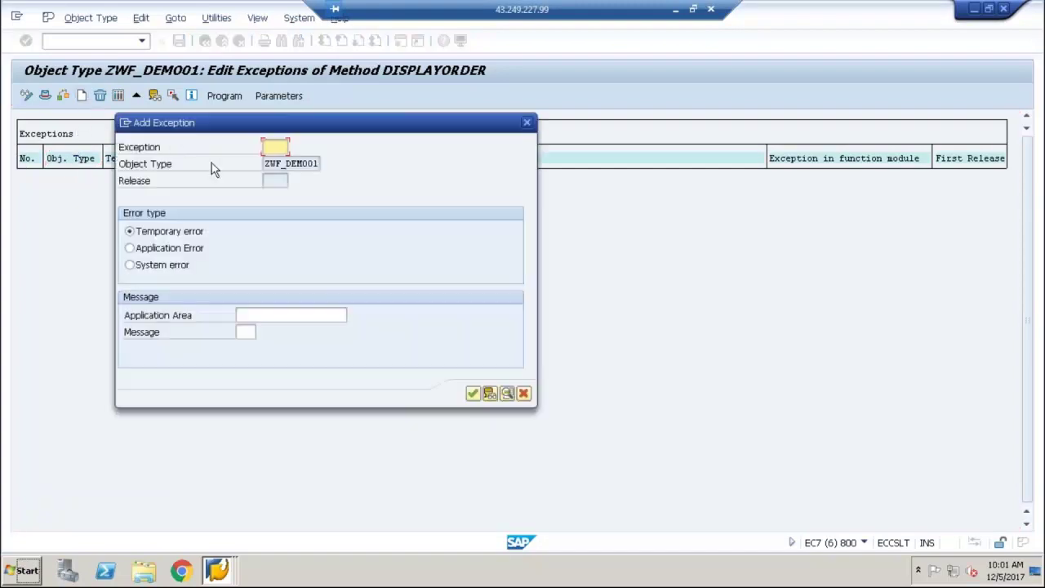
{"action": "type", "text": "9000"}
Step: Make exception 9000 an Application Error and open a second SAP session
{"action": "left_click", "coordinate": [179, 235]}
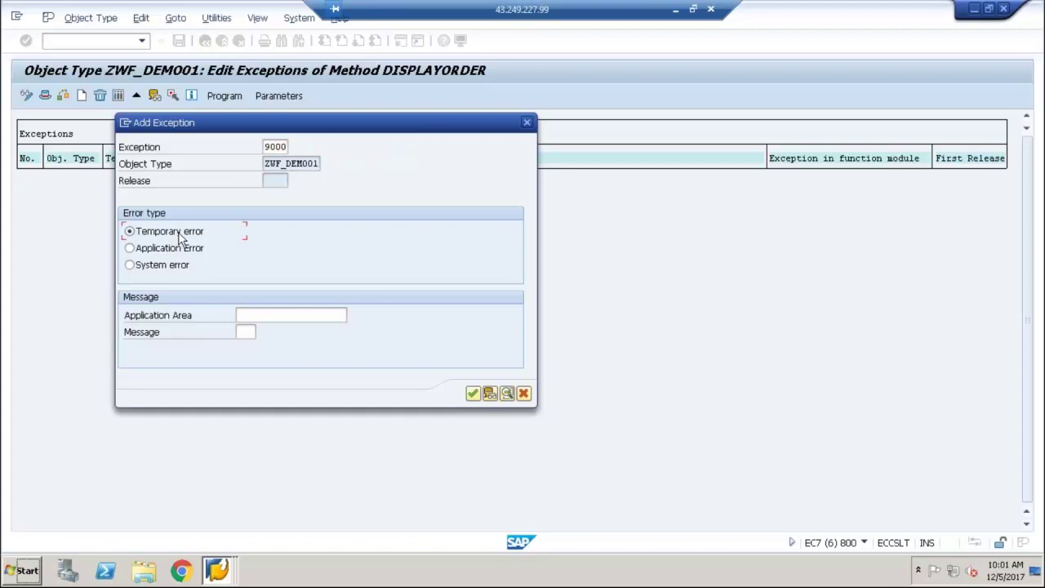
{"action": "key", "text": "F1"}
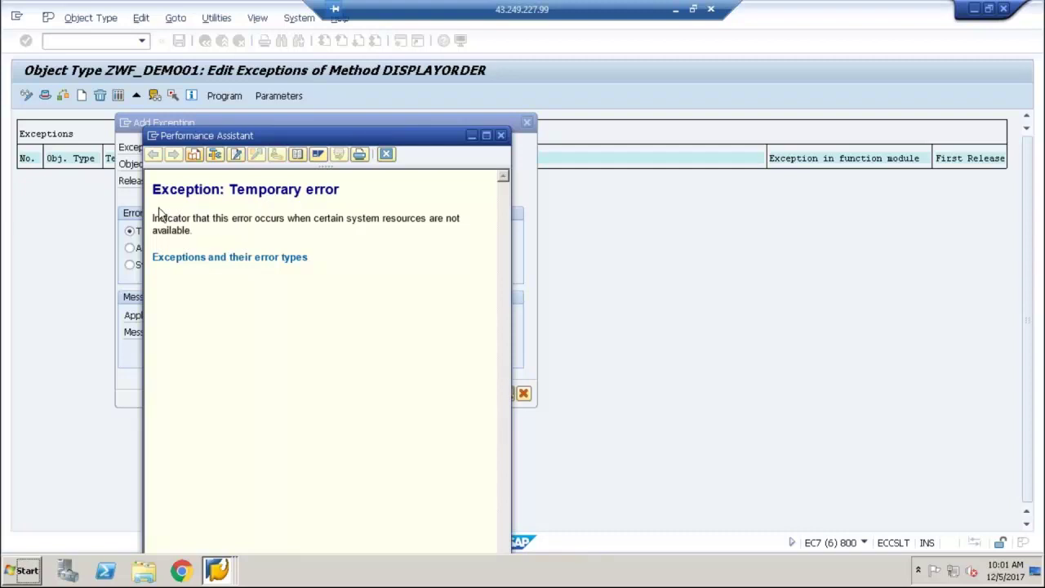
{"action": "left_click", "coordinate": [386, 154]}
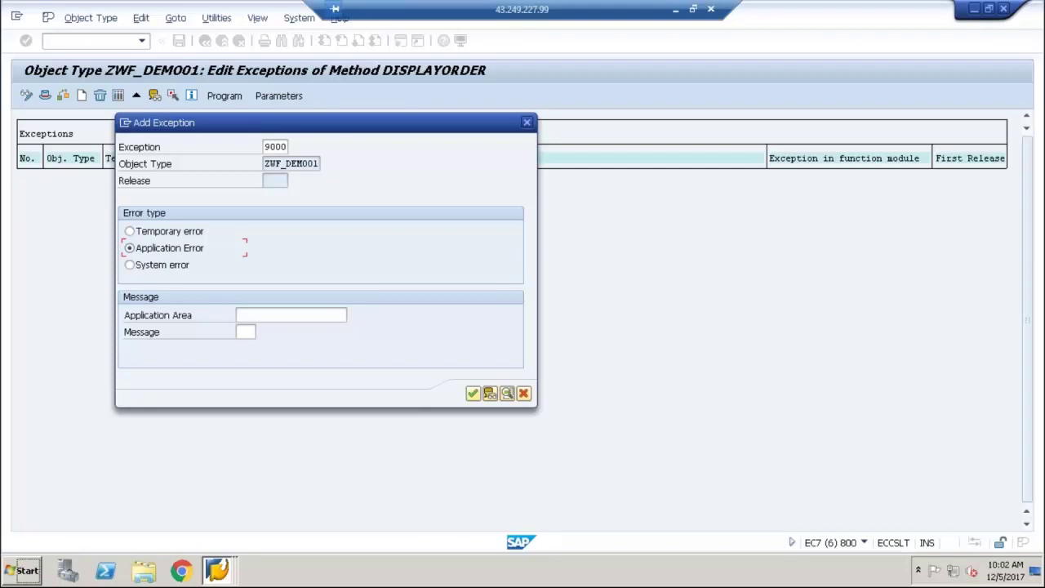
{"action": "left_click", "coordinate": [248, 314]}
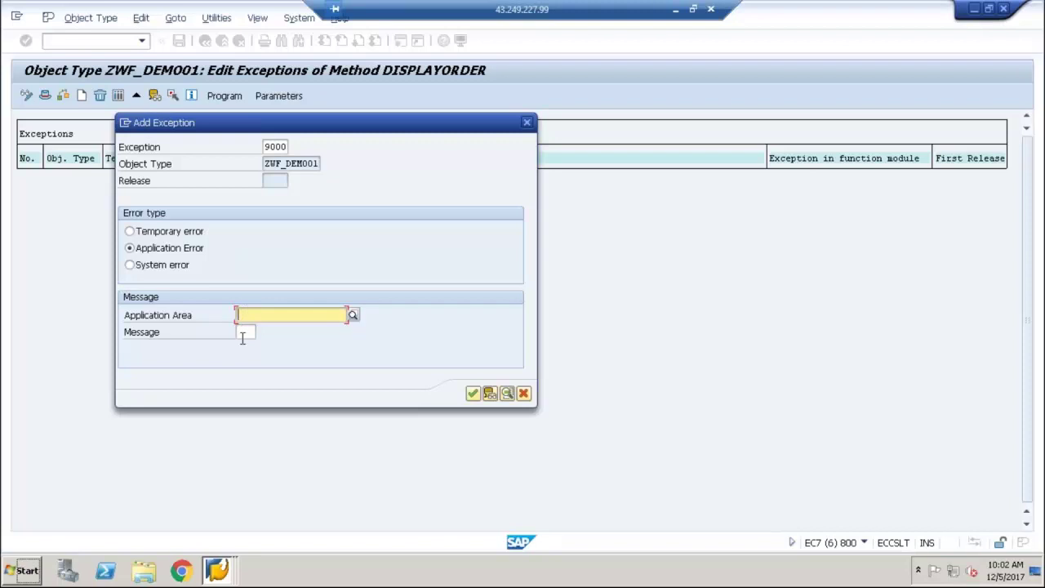
{"action": "left_click", "coordinate": [125, 124]}
{"action": "left_click", "coordinate": [164, 181]}
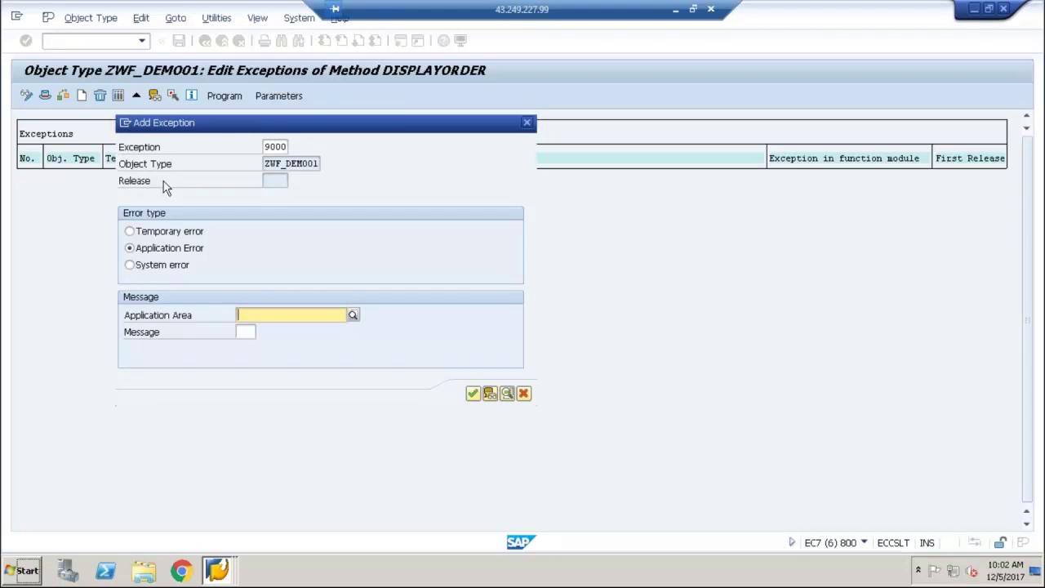
Step: Check the messages of class 00 in SE91, then back out to Easy Access
{"action": "type", "text": "se91"}
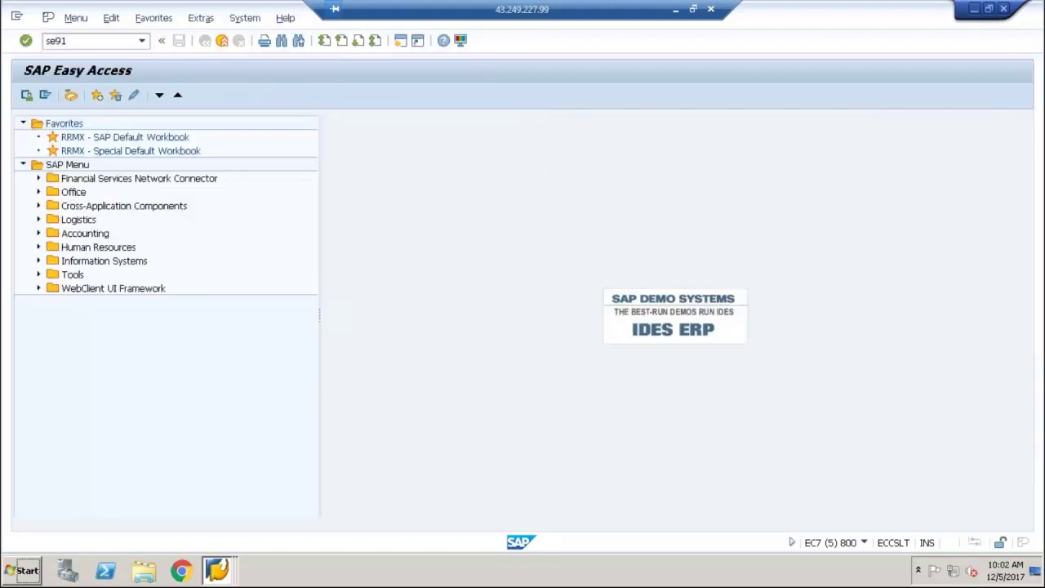
{"action": "key", "text": "Return"}
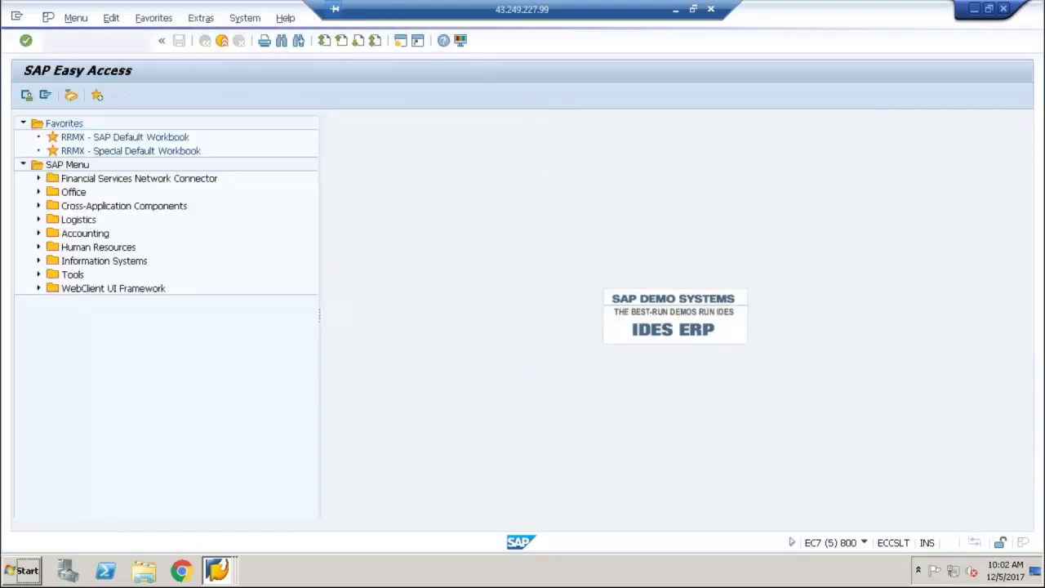
{"action": "type", "text": "00"}
{"action": "key", "text": "Tab"}
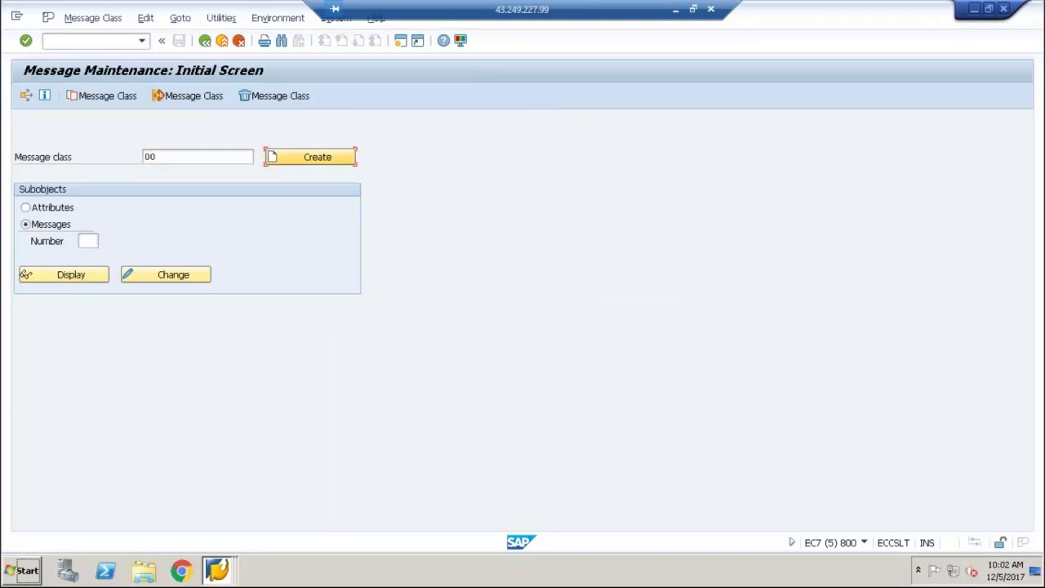
{"action": "left_click", "coordinate": [86, 275]}
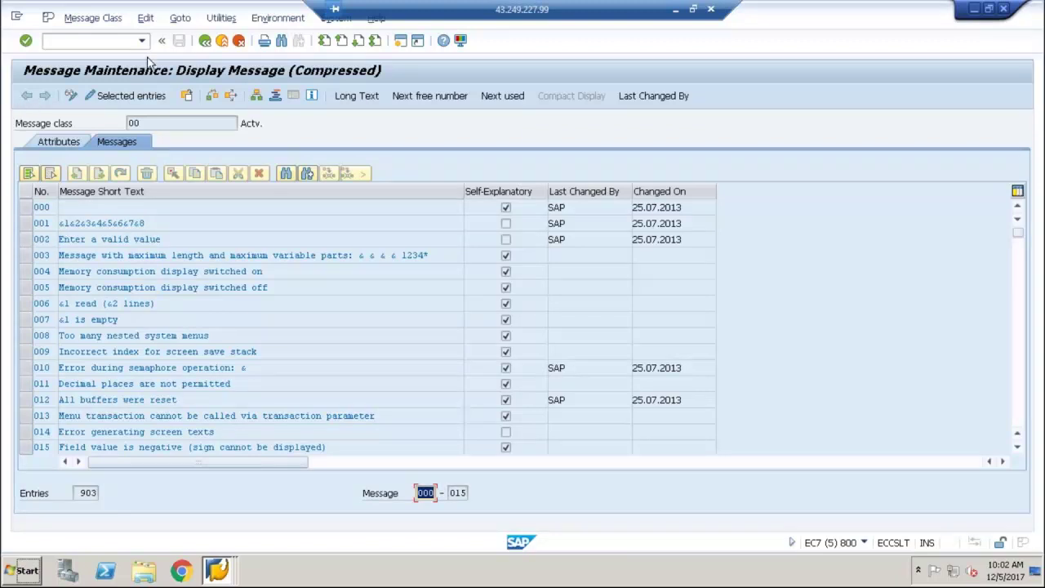
{"action": "left_click", "coordinate": [204, 42]}
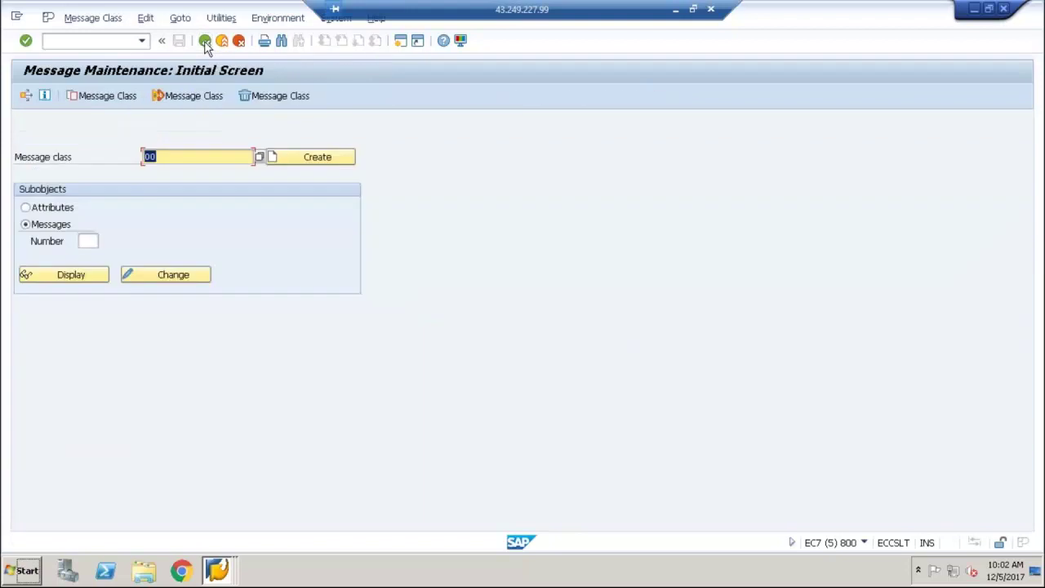
{"action": "left_click", "coordinate": [204, 43]}
Step: Return to the exception window and enter application area 00
{"action": "left_click", "coordinate": [219, 567]}
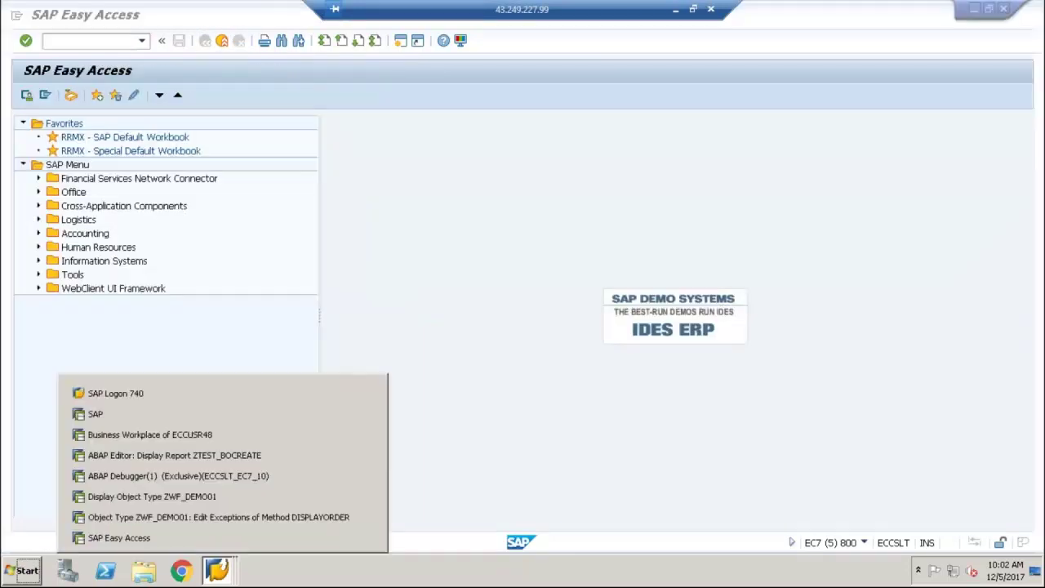
{"action": "left_click", "coordinate": [190, 498]}
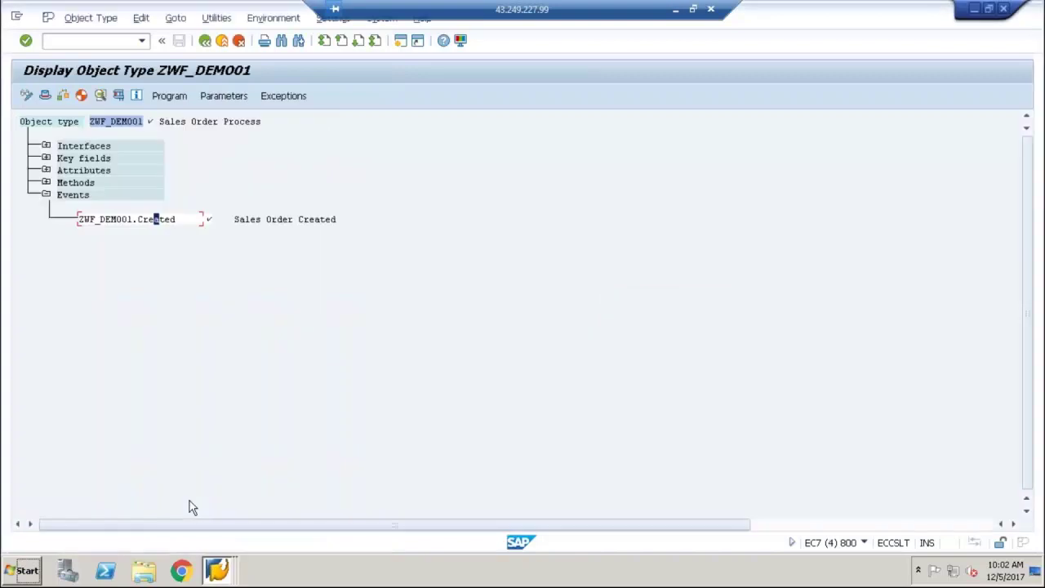
{"action": "left_click", "coordinate": [216, 569]}
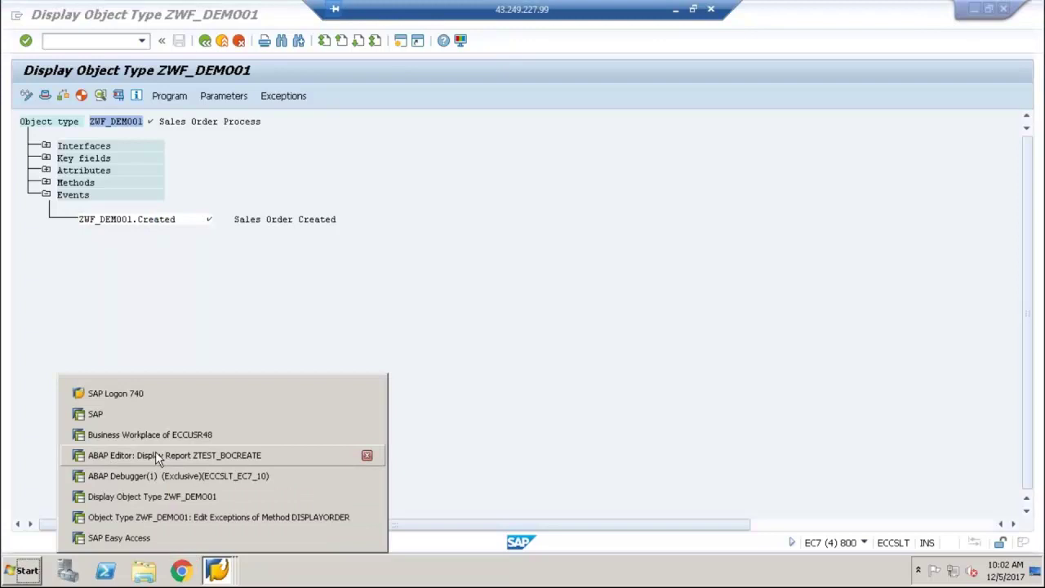
{"action": "left_click", "coordinate": [160, 520]}
{"action": "type", "text": "00"}
{"action": "key", "text": "Tab"}
Step: Enter message 002 and confirm, then check help on the rejected exception number
{"action": "type", "text": "002"}
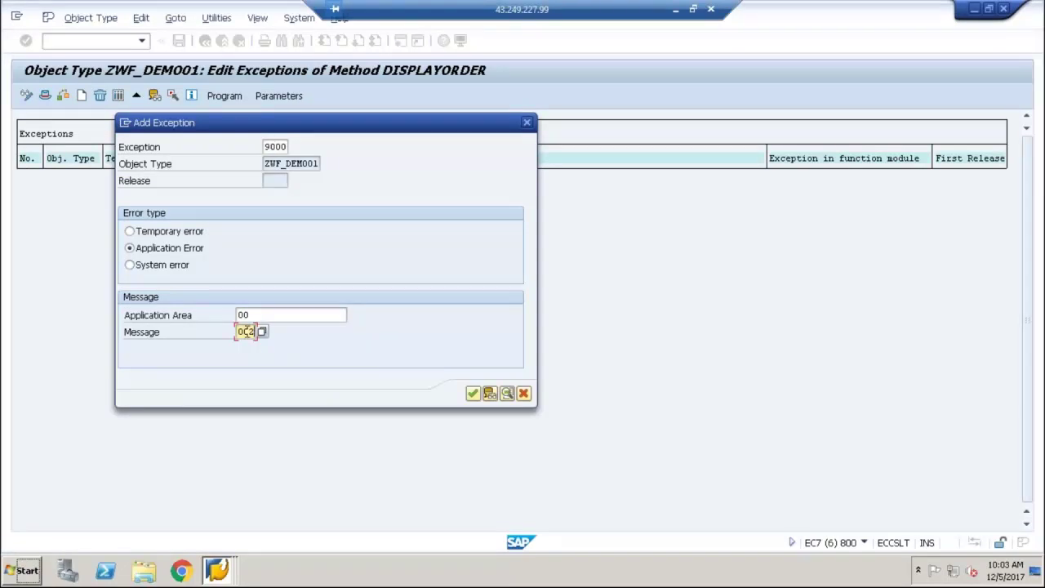
{"action": "left_click", "coordinate": [473, 393]}
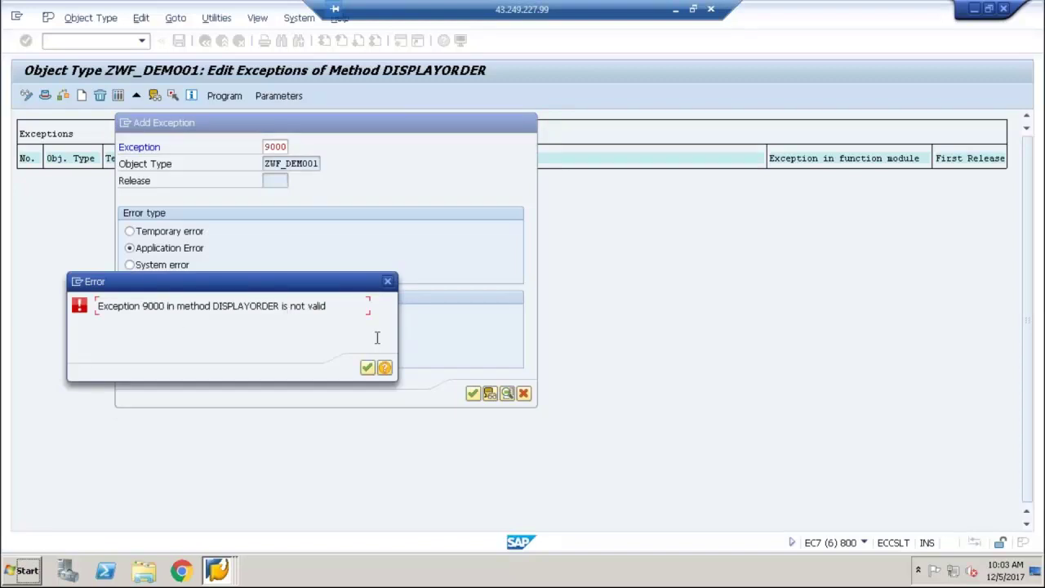
{"action": "left_click", "coordinate": [367, 368]}
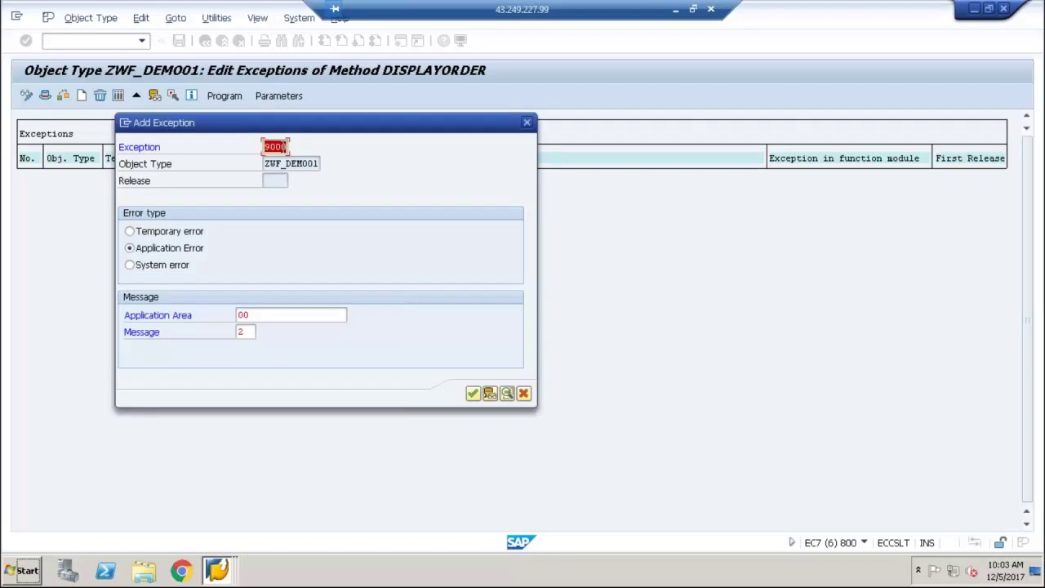
{"action": "left_click", "coordinate": [278, 147]}
{"action": "key", "text": "F1"}
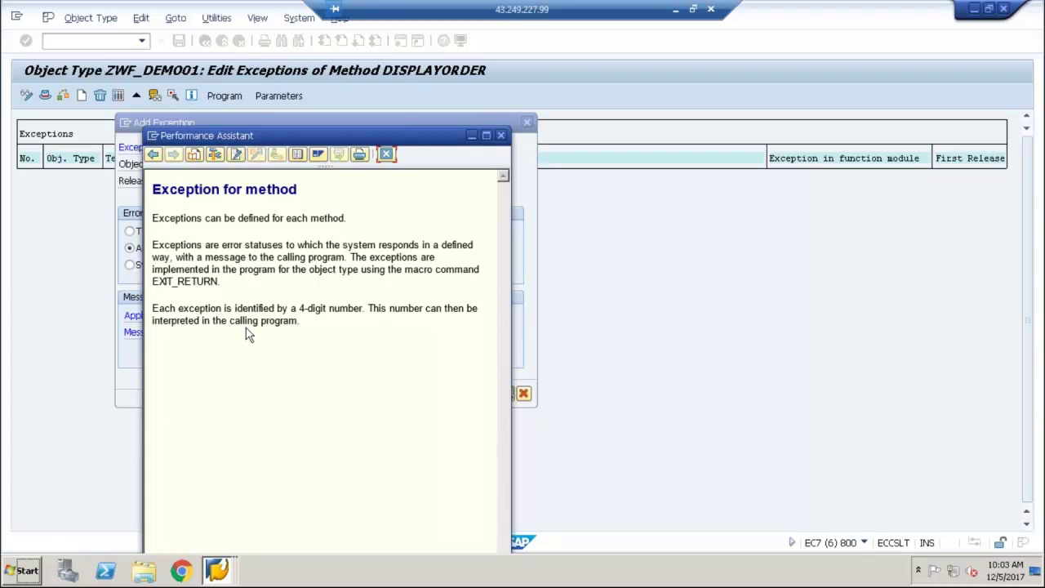
{"action": "left_click", "coordinate": [386, 156]}
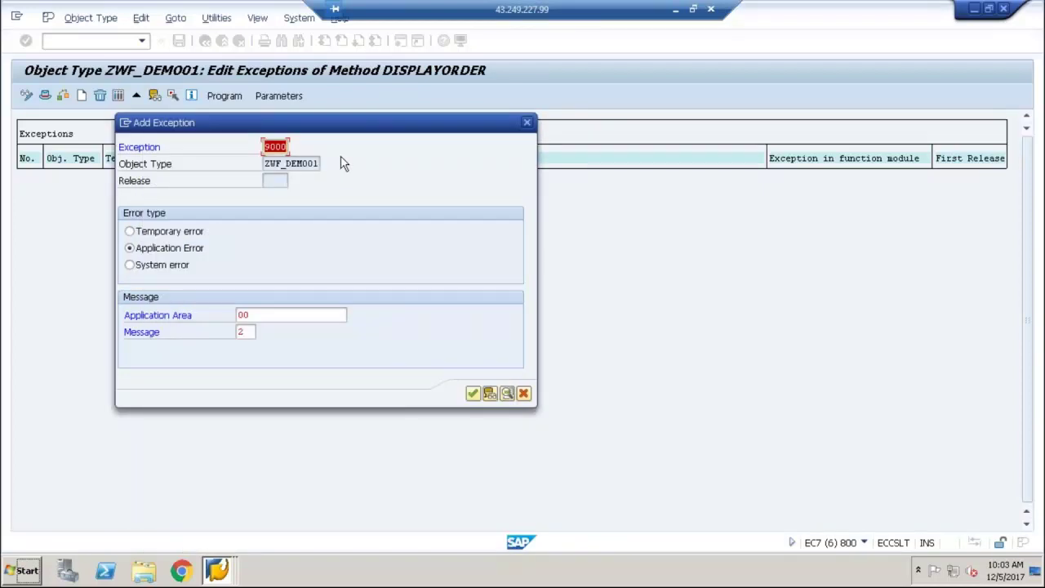
Step: Change the exception number to 9100 and confirm the new exception
{"action": "key", "text": "BackSpace"}
{"action": "type", "text": "900"}
{"action": "key", "text": "BackSpace"}
{"action": "key", "text": "BackSpace"}
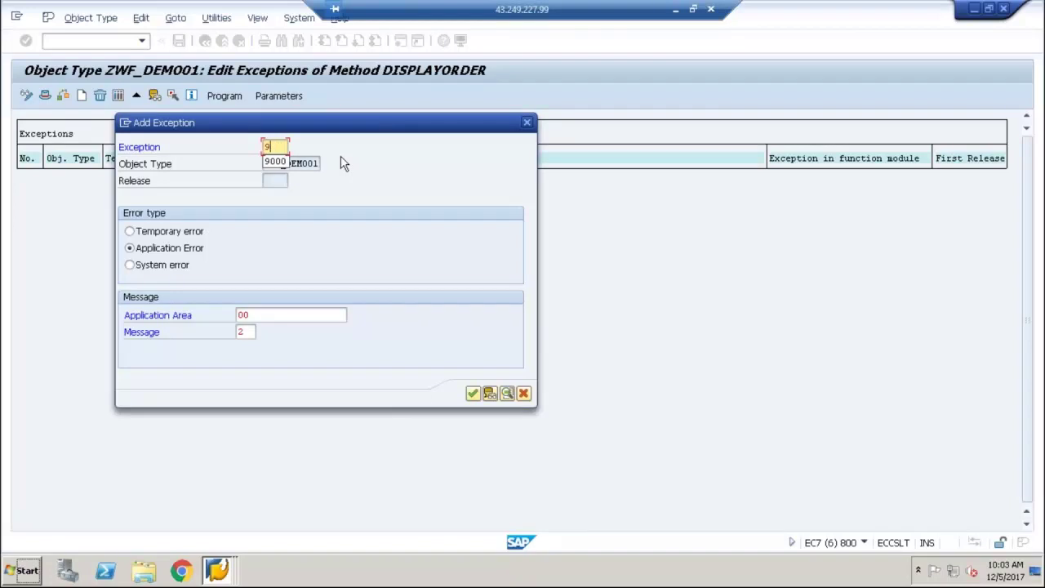
{"action": "type", "text": "100"}
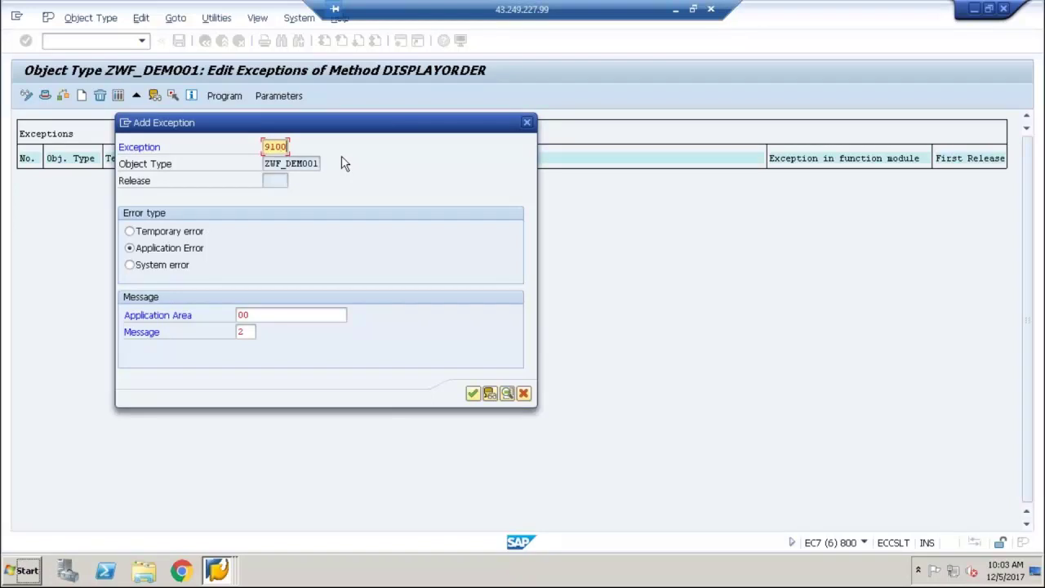
{"action": "left_click", "coordinate": [472, 394]}
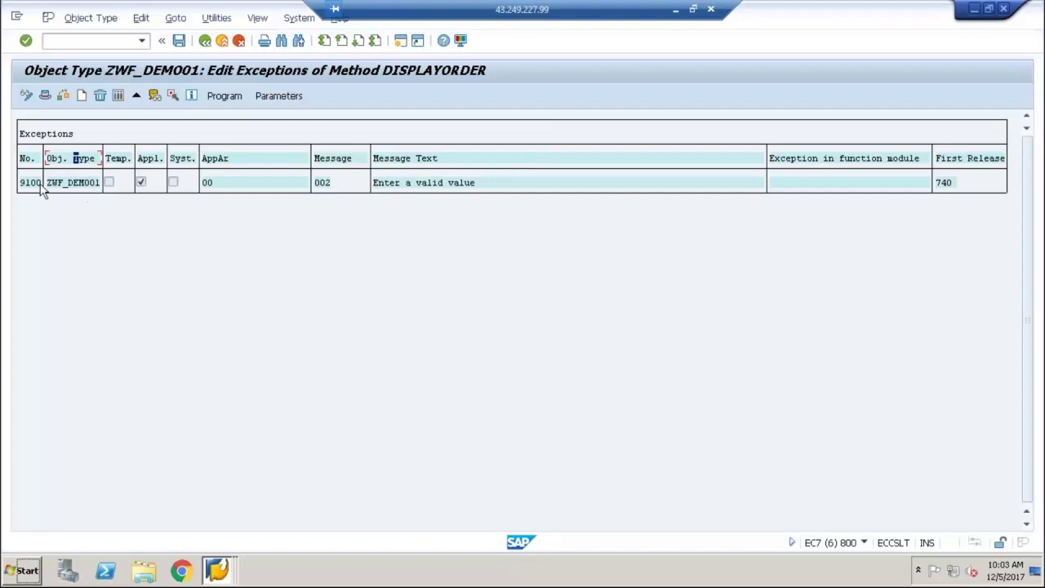
Step: Select exception 9100, save ZWF_DEMO01 and go back to Change Object Type
{"action": "left_click", "coordinate": [36, 182]}
{"action": "left_click", "coordinate": [179, 41]}
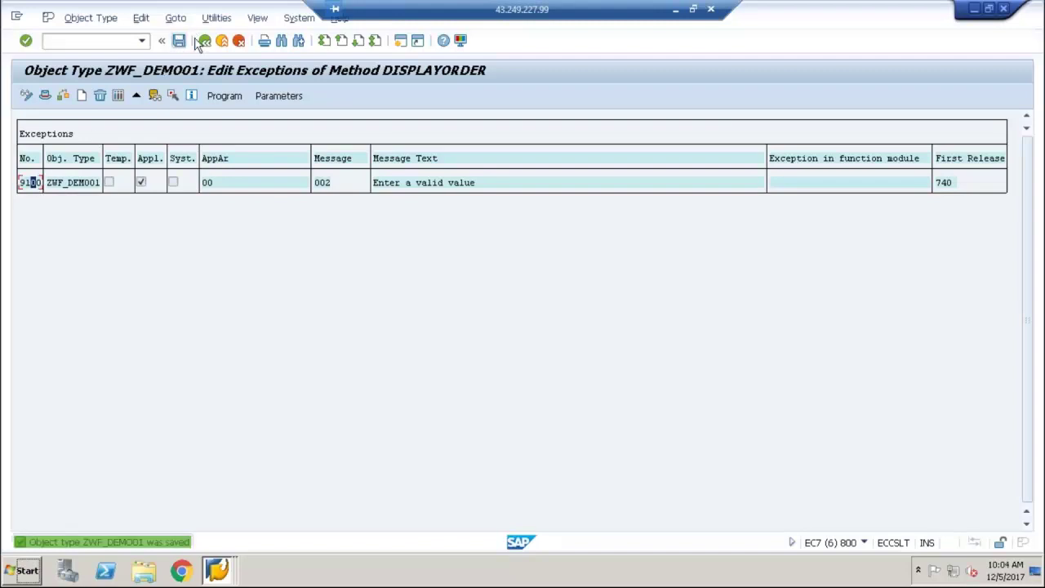
{"action": "left_click", "coordinate": [205, 41]}
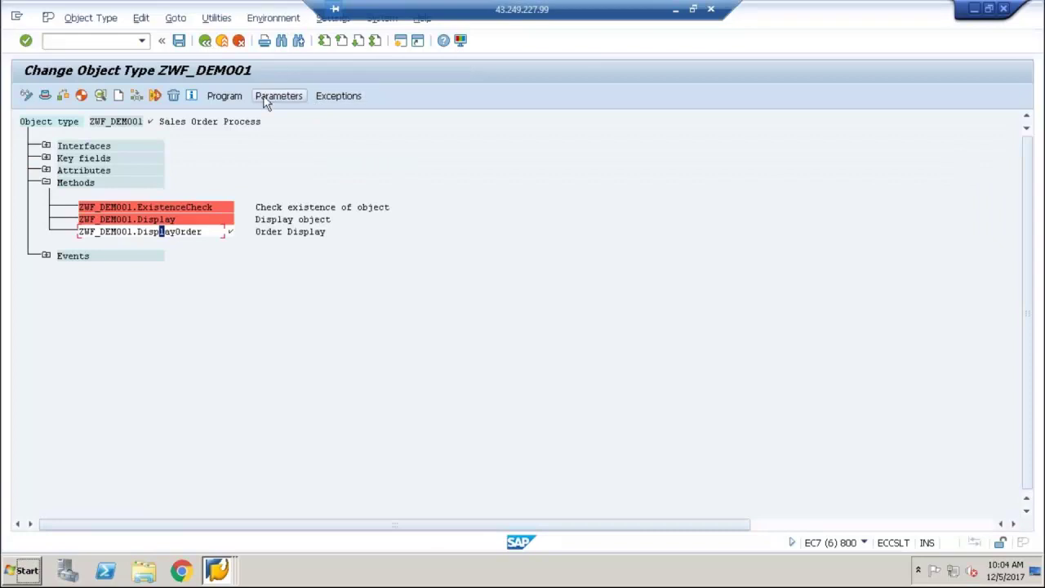
Step: In DISPLAYORDER's program code, insert an unindented ELSE. line after line 23
{"action": "left_click", "coordinate": [235, 98]}
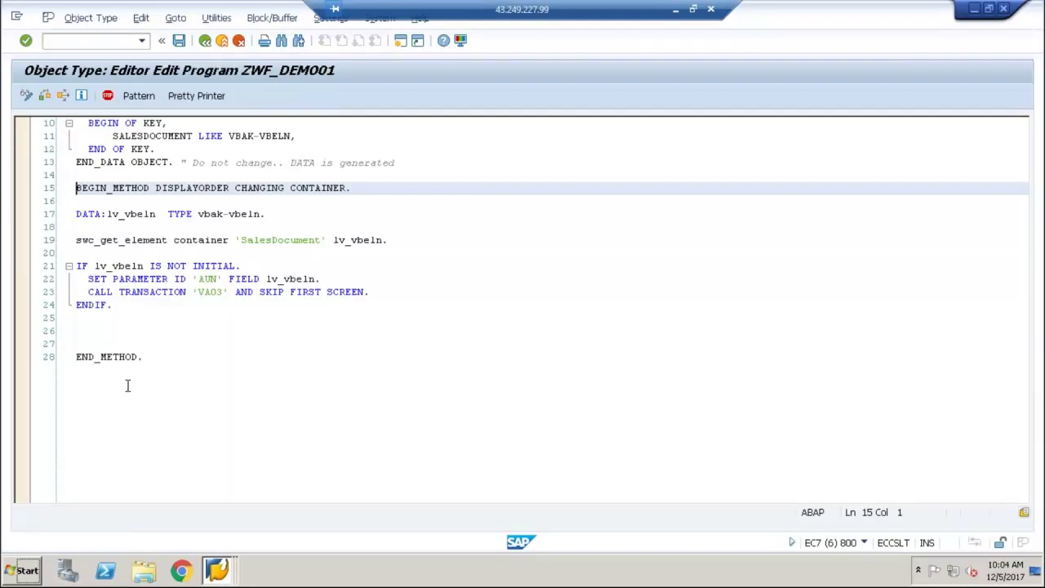
{"action": "left_click", "coordinate": [104, 331]}
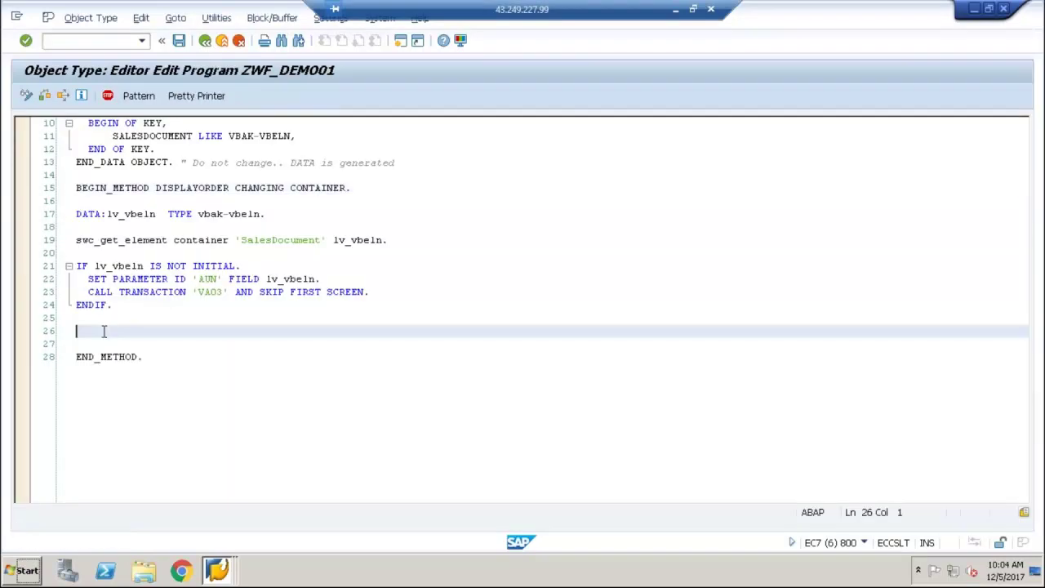
{"action": "left_click", "coordinate": [107, 257]}
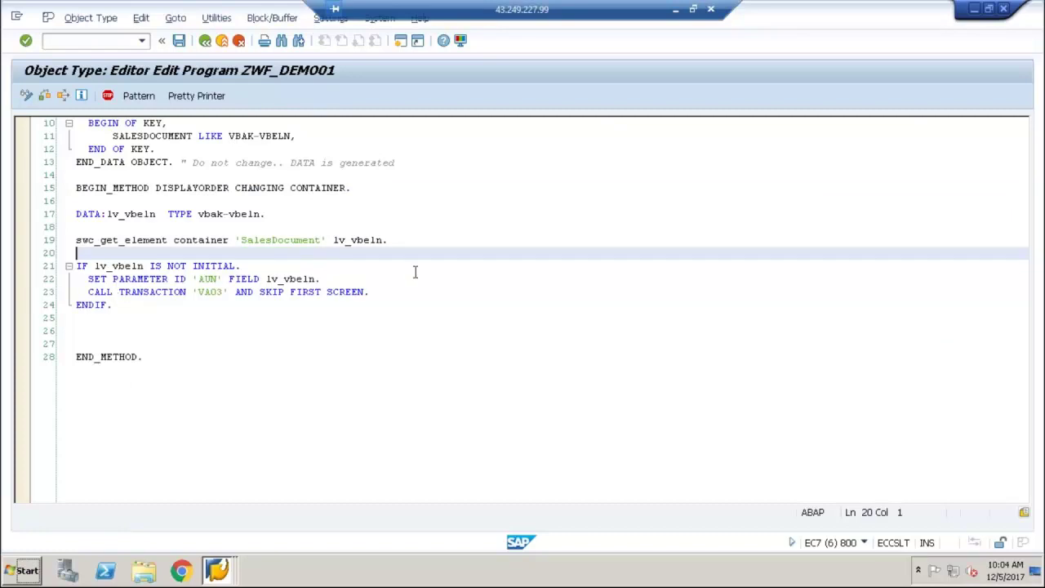
{"action": "left_click", "coordinate": [393, 291]}
{"action": "key", "text": "Return"}
{"action": "key", "text": "BackSpace"}
{"action": "key", "text": "BackSpace"}
{"action": "type", "text": "ELSE."}
{"action": "key", "text": "Return"}
Step: Write exit_return '9100'. as the ELSE branch statement
{"action": "type", "text": "exit"}
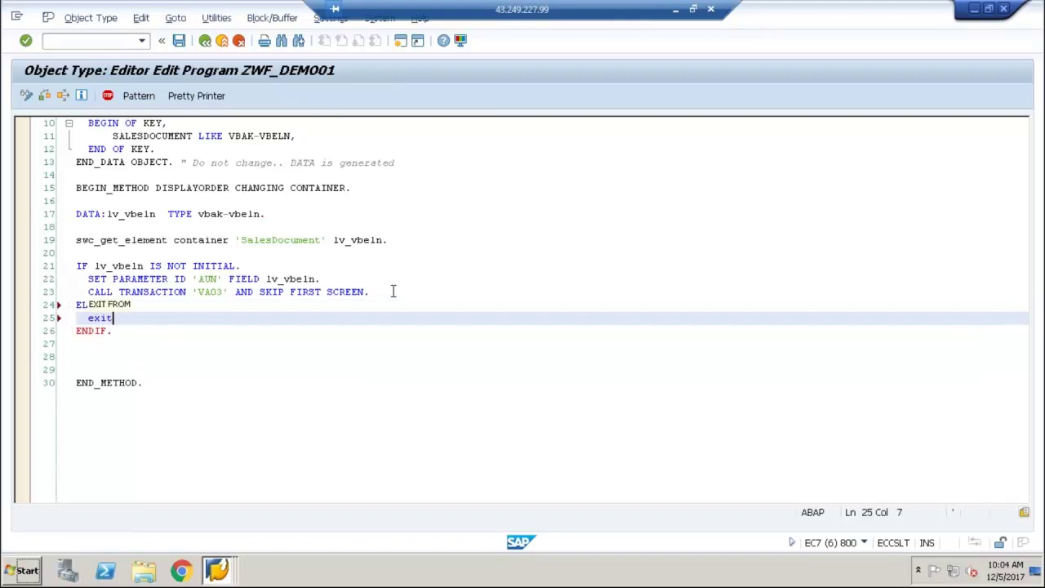
{"action": "type", "text": "_return"}
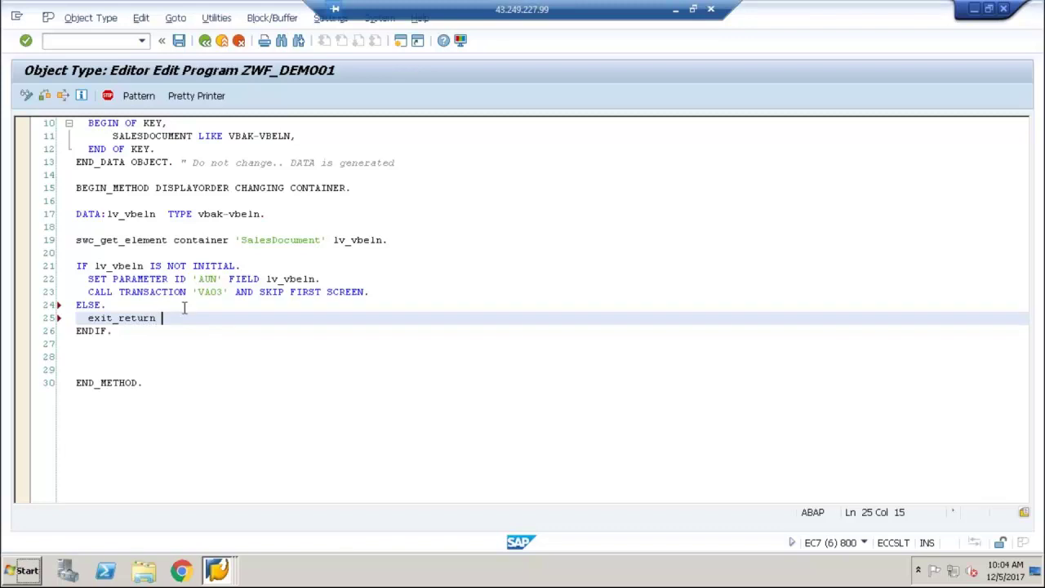
{"action": "type", "text": " ''"}
{"action": "key", "text": "BackSpace"}
{"action": "type", "text": "900"}
{"action": "key", "text": "BackSpace"}
{"action": "type", "text": "1"}
{"action": "type", "text": "00"}
{"action": "type", "text": "'"}
{"action": "scroll", "coordinate": [207, 319], "scroll_direction": "down", "scroll_amount": 5}
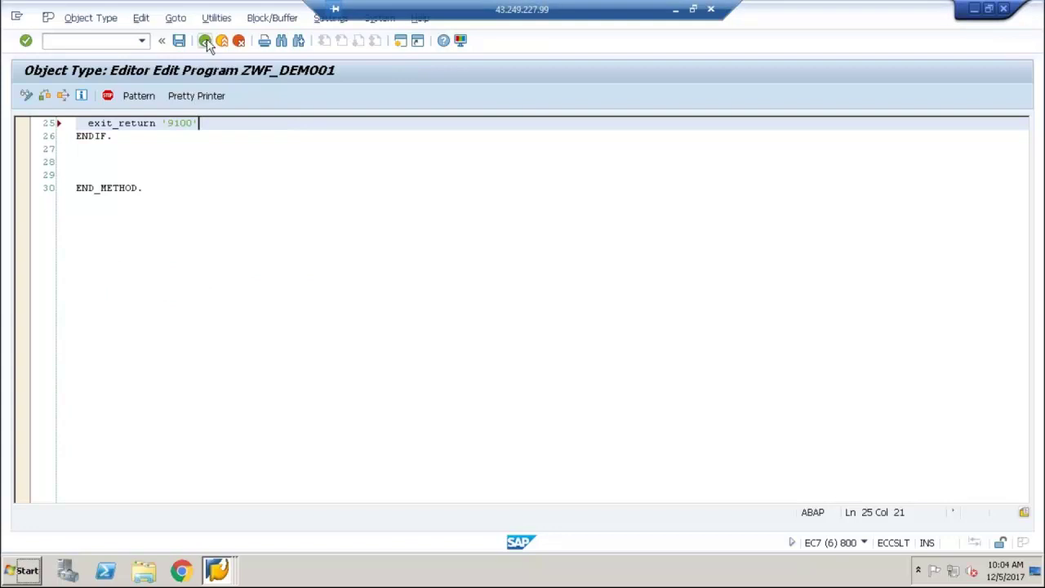
{"action": "scroll", "coordinate": [207, 45], "scroll_direction": "up", "scroll_amount": 5}
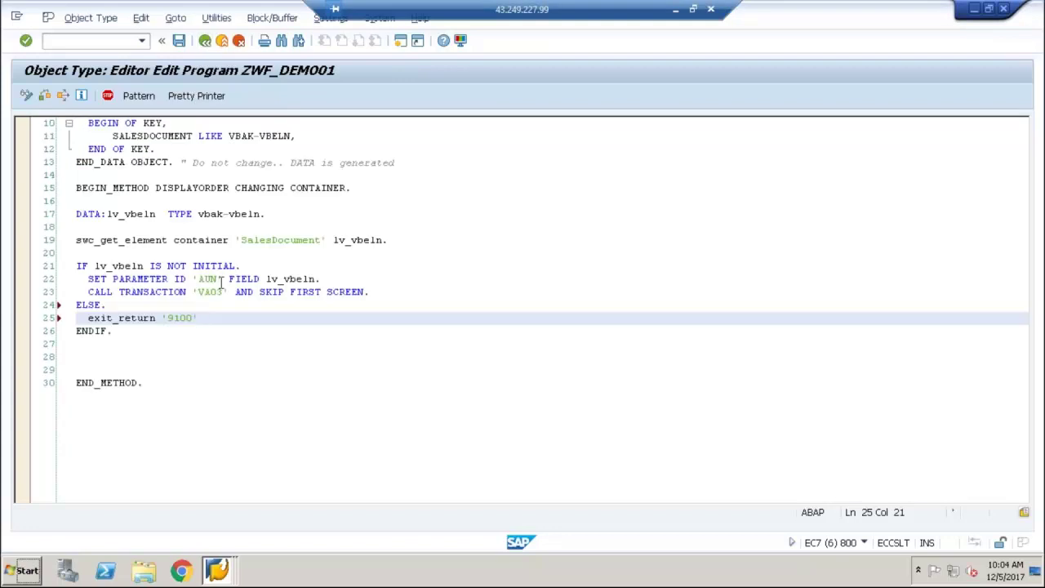
{"action": "key", "text": "BackSpace"}
{"action": "type", "text": "."}
Step: Save the code and run the syntax check, which reports missing macro parameters
{"action": "left_click", "coordinate": [179, 40]}
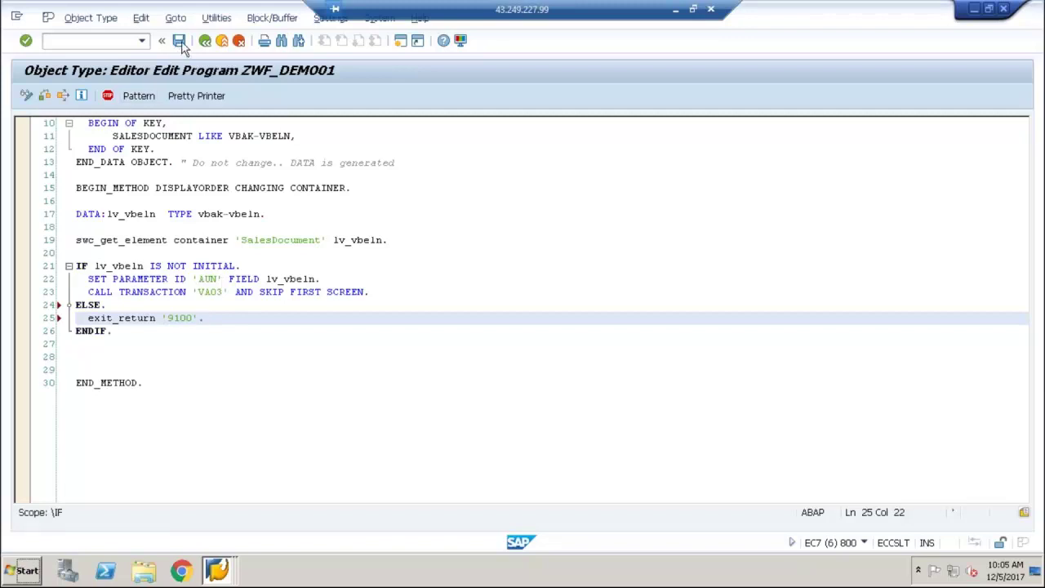
{"action": "left_click", "coordinate": [46, 96]}
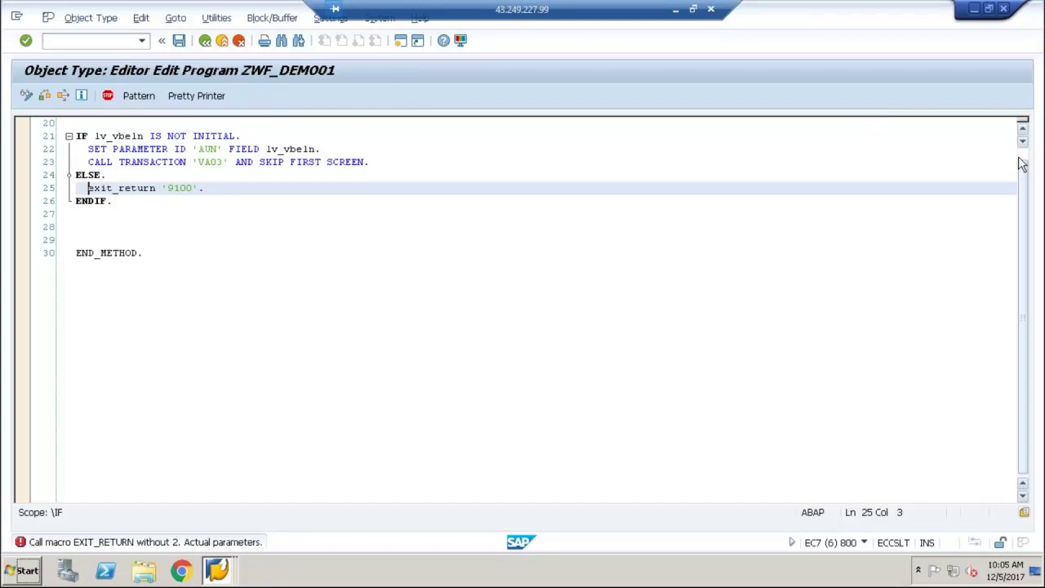
{"action": "scroll", "coordinate": [1025, 159], "scroll_direction": "up", "scroll_amount": 7}
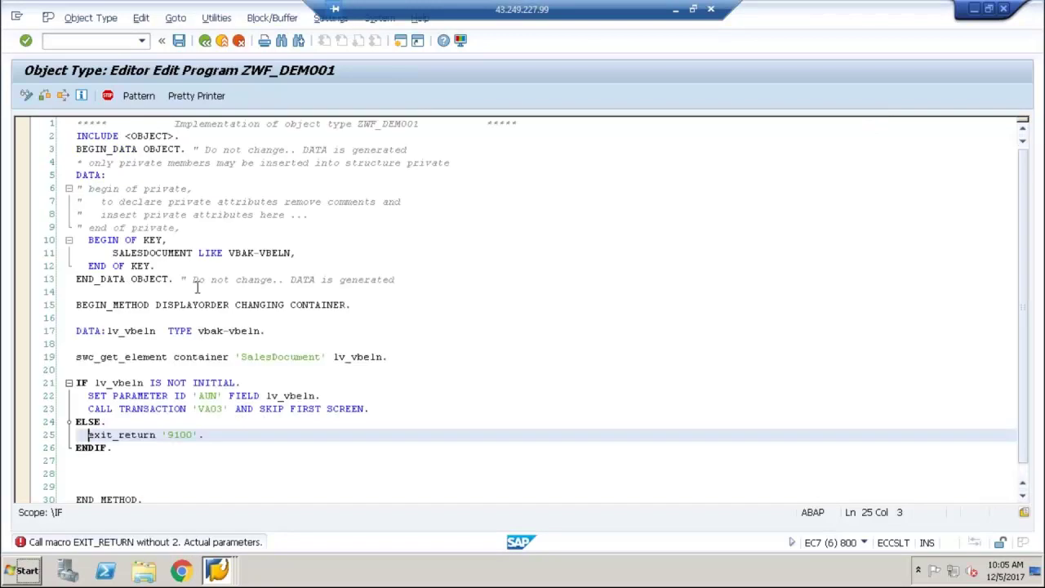
Step: Open the <OBJECT> include and from it the <CNTN01> include
{"action": "double_click", "coordinate": [139, 135]}
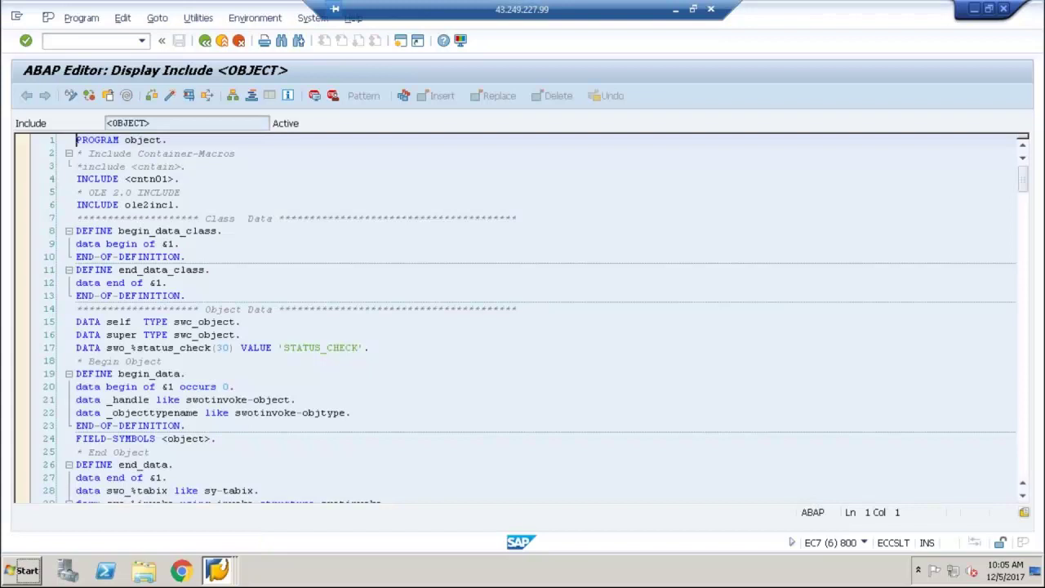
{"action": "left_click", "coordinate": [168, 178]}
{"action": "right_click", "coordinate": [150, 179]}
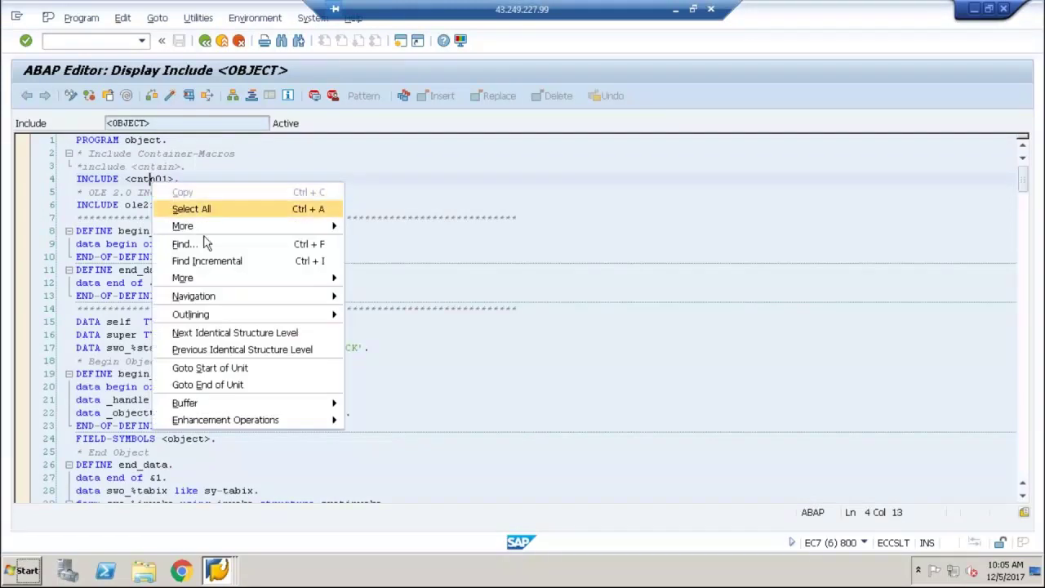
{"action": "double_click", "coordinate": [142, 181]}
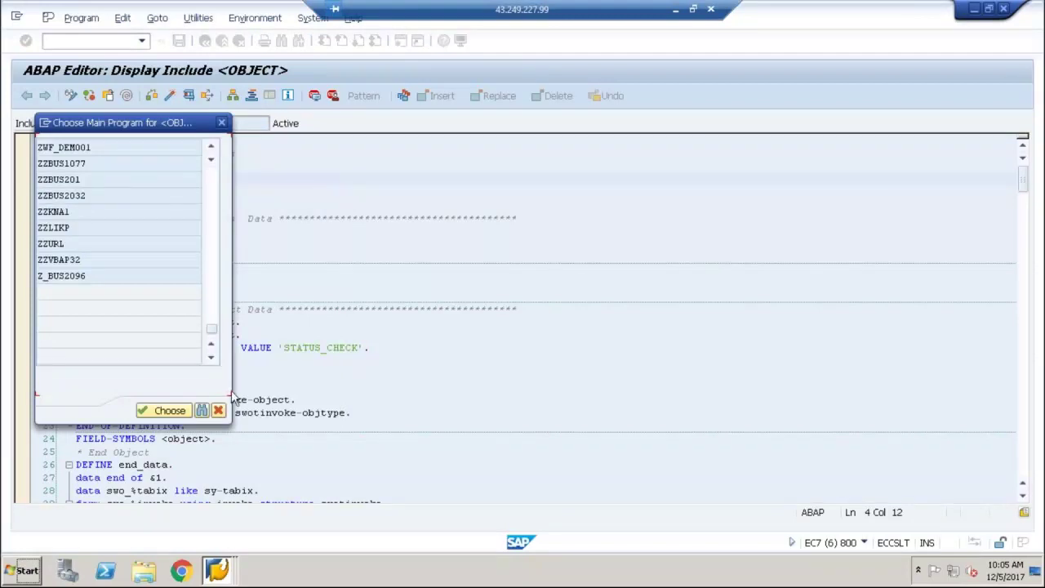
{"action": "left_click", "coordinate": [217, 410]}
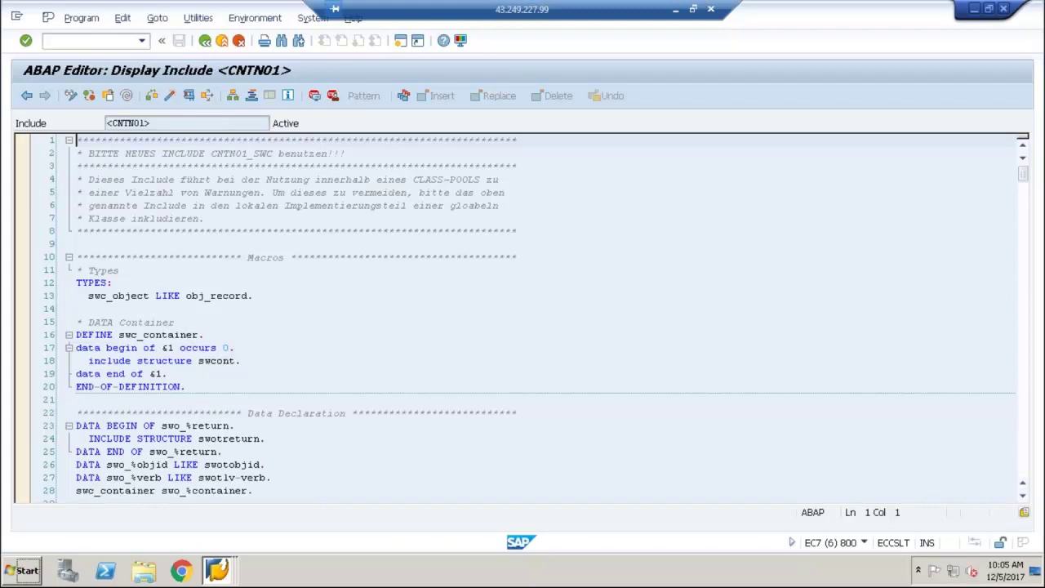
{"action": "left_click", "coordinate": [195, 276]}
Step: Search <CNTN01> for exit_return, which is not found, and return to <OBJECT>
{"action": "key", "text": "ctrl+f"}
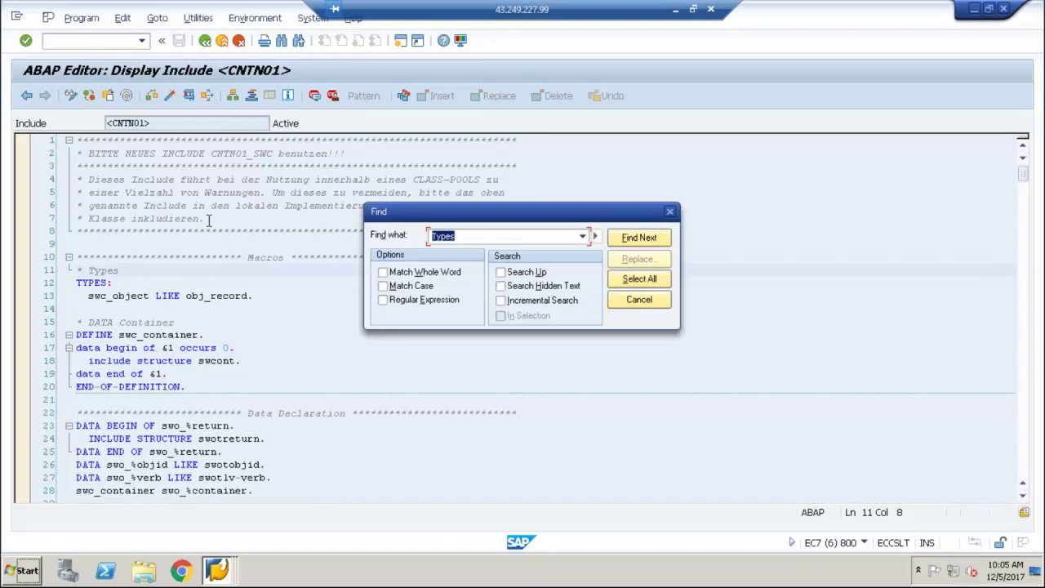
{"action": "type", "text": "exit_return"}
{"action": "key", "text": "Return"}
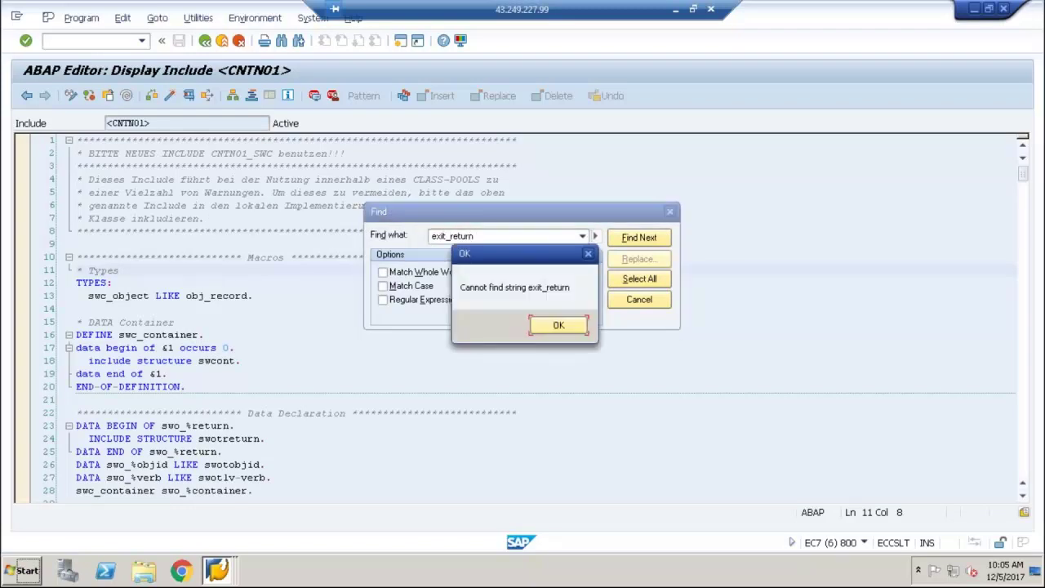
{"action": "left_click", "coordinate": [571, 329]}
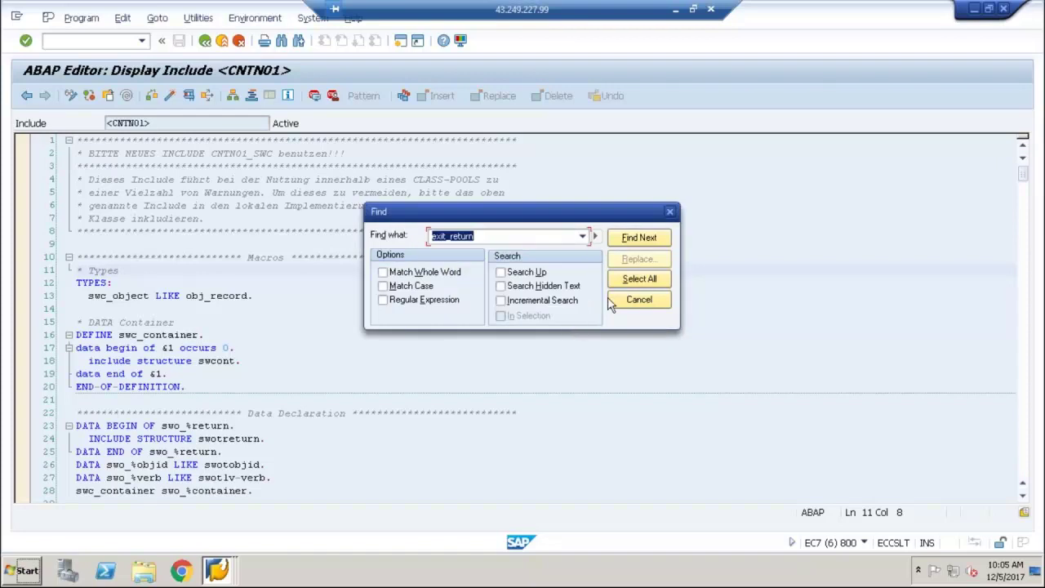
{"action": "left_click", "coordinate": [639, 300]}
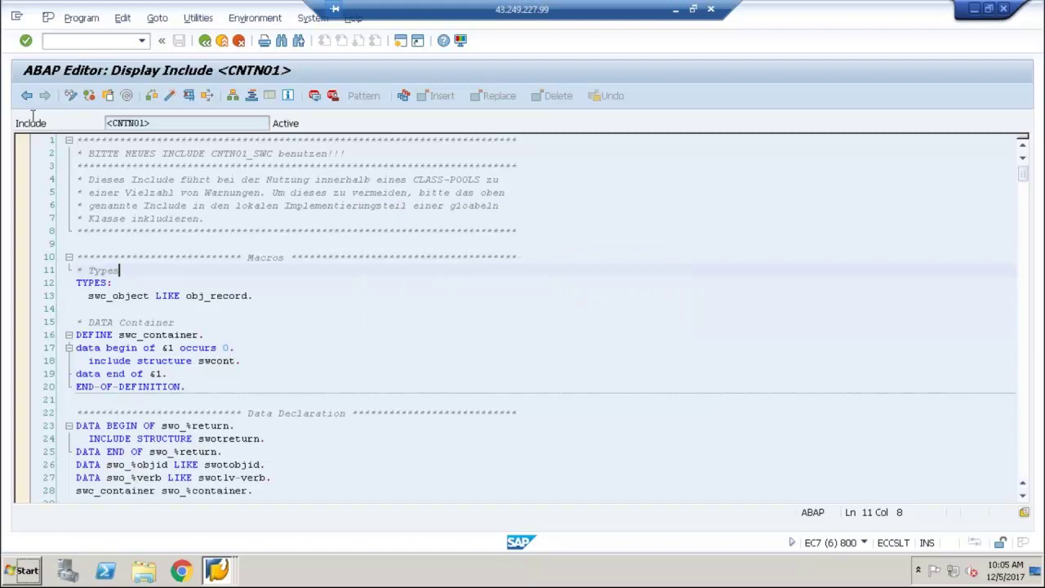
{"action": "left_click", "coordinate": [25, 95]}
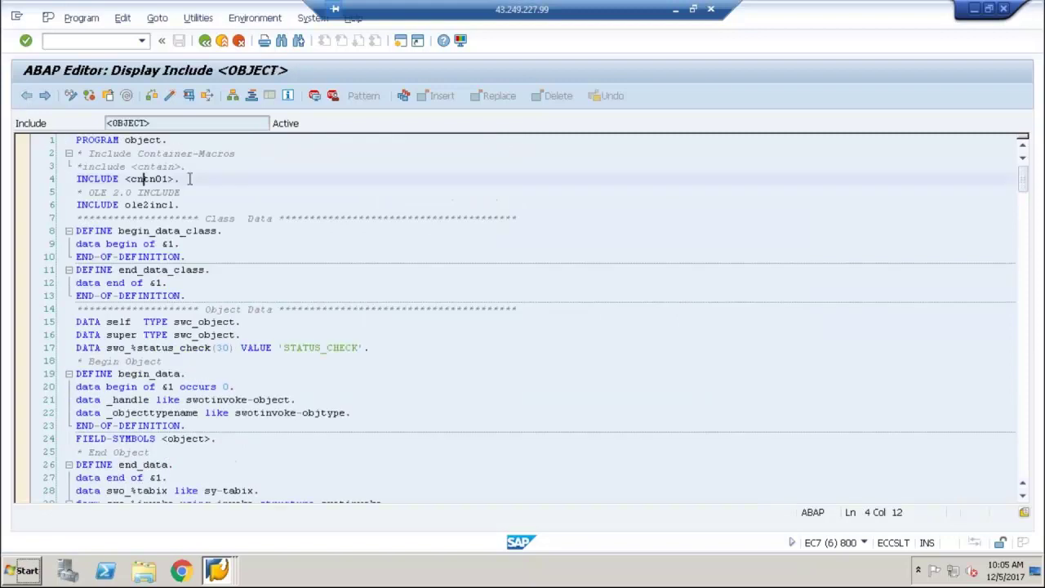
Step: Search <OBJECT> for exit_return to reach the macro's definition
{"action": "left_click", "coordinate": [214, 153]}
{"action": "key", "text": "ctrl+f"}
{"action": "type", "text": "exit"}
{"action": "key", "text": "Return"}
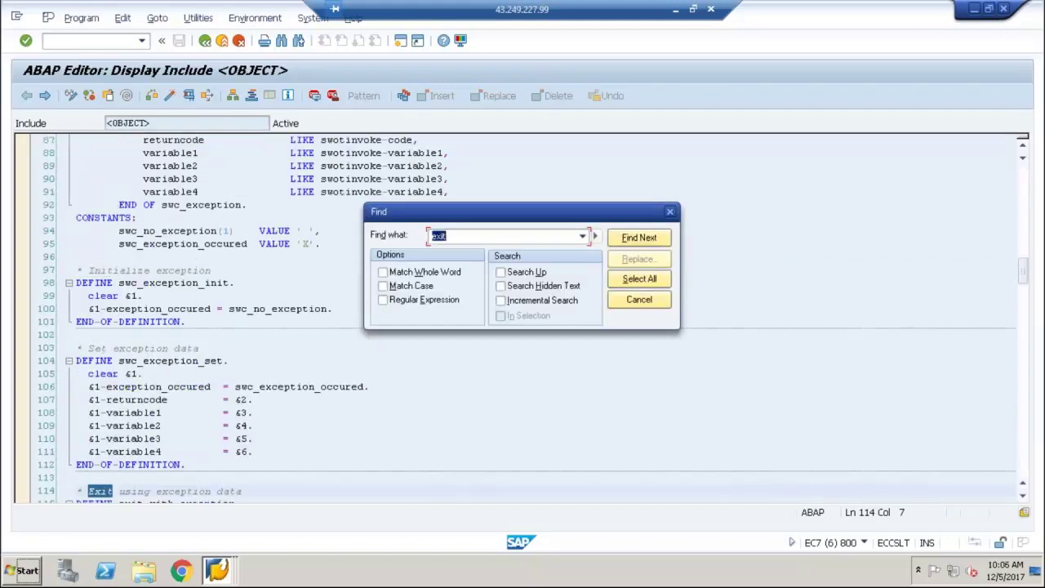
{"action": "key", "text": "Return"}
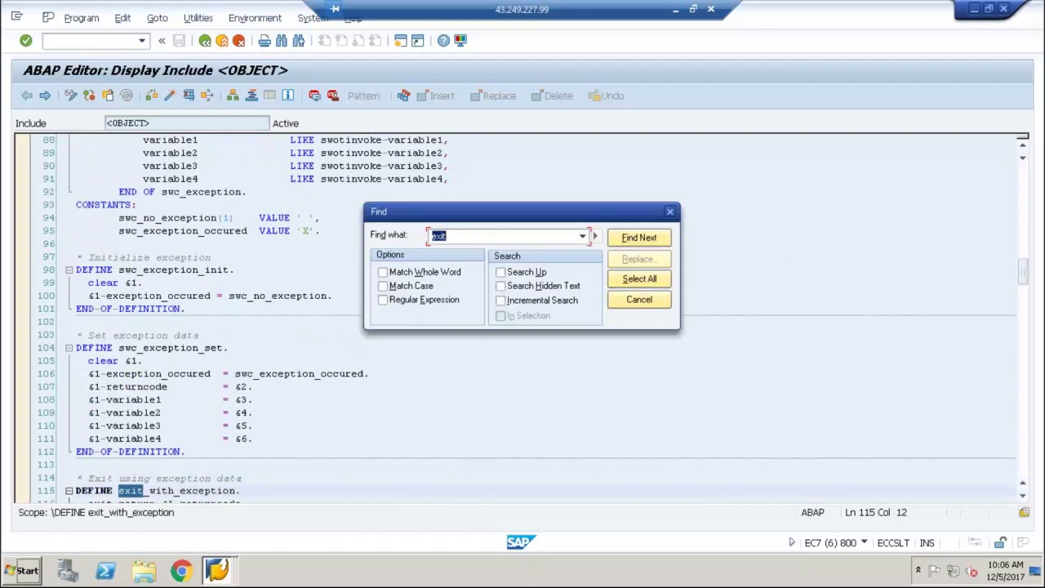
{"action": "key", "text": "Return"}
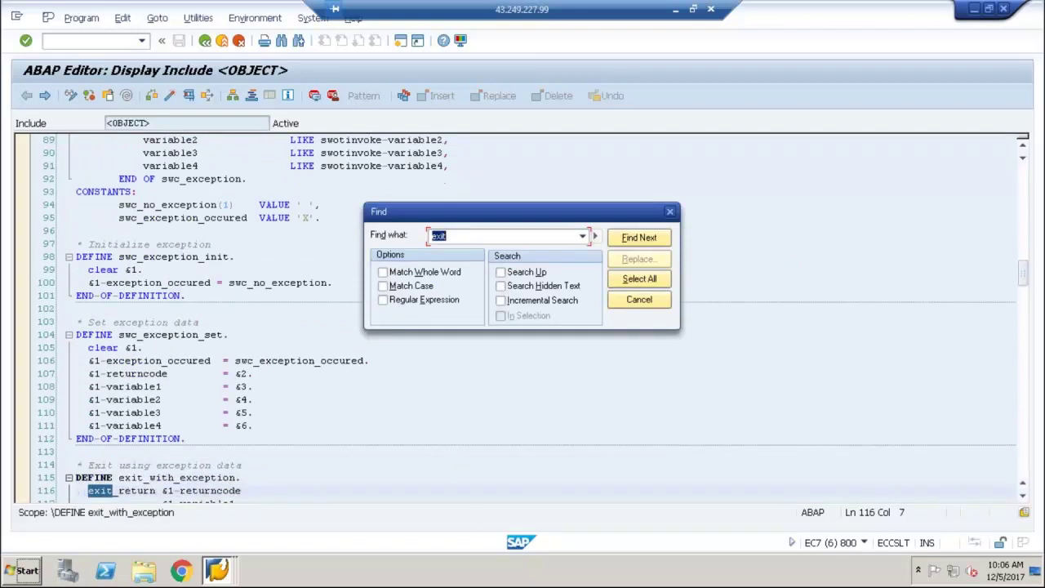
{"action": "key", "text": "Return"}
{"action": "key", "text": "Return"}
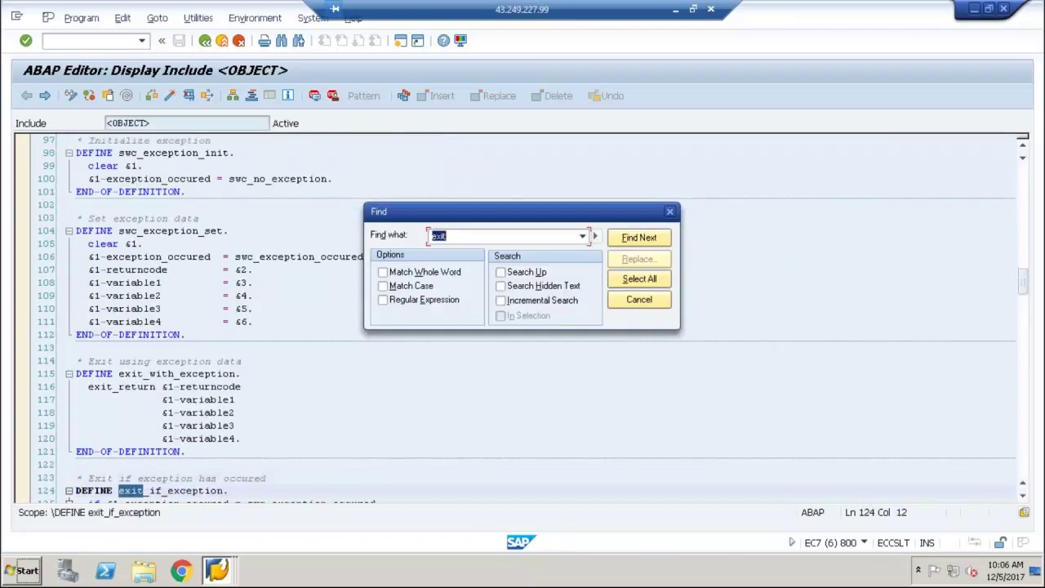
{"action": "key", "text": "Return"}
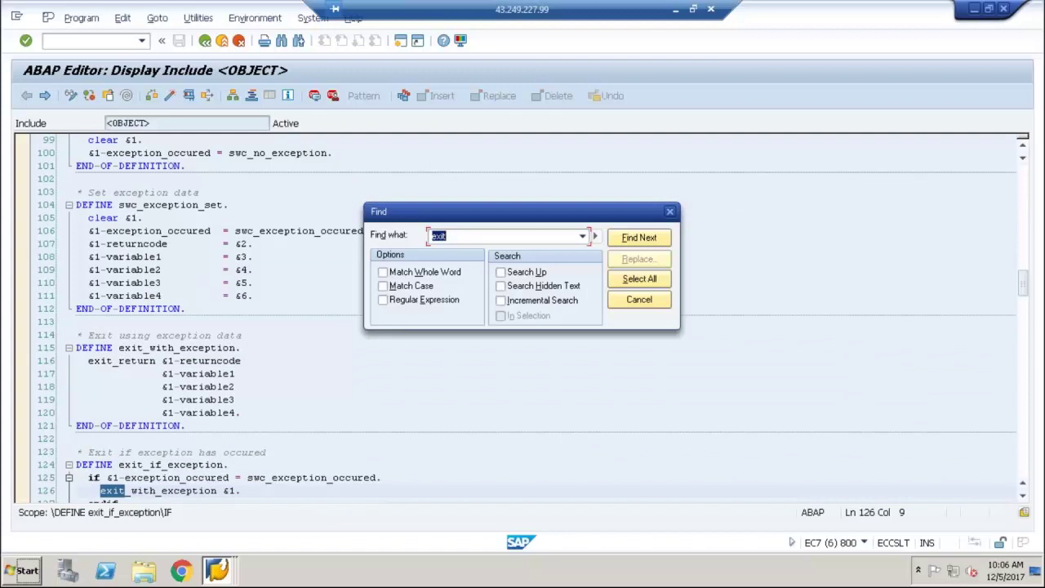
{"action": "left_click", "coordinate": [504, 238]}
{"action": "type", "text": "_return"}
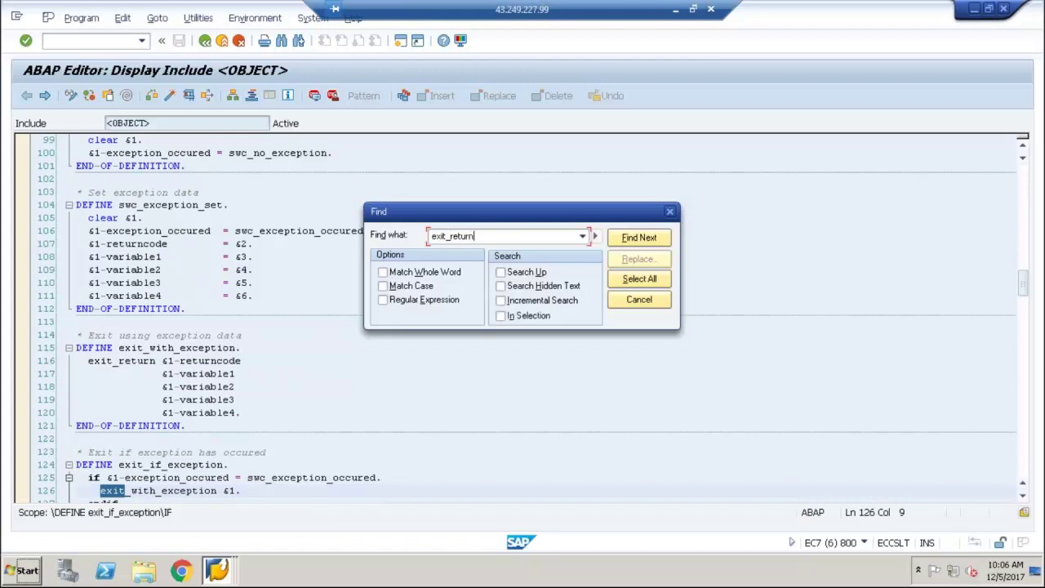
{"action": "key", "text": "Return"}
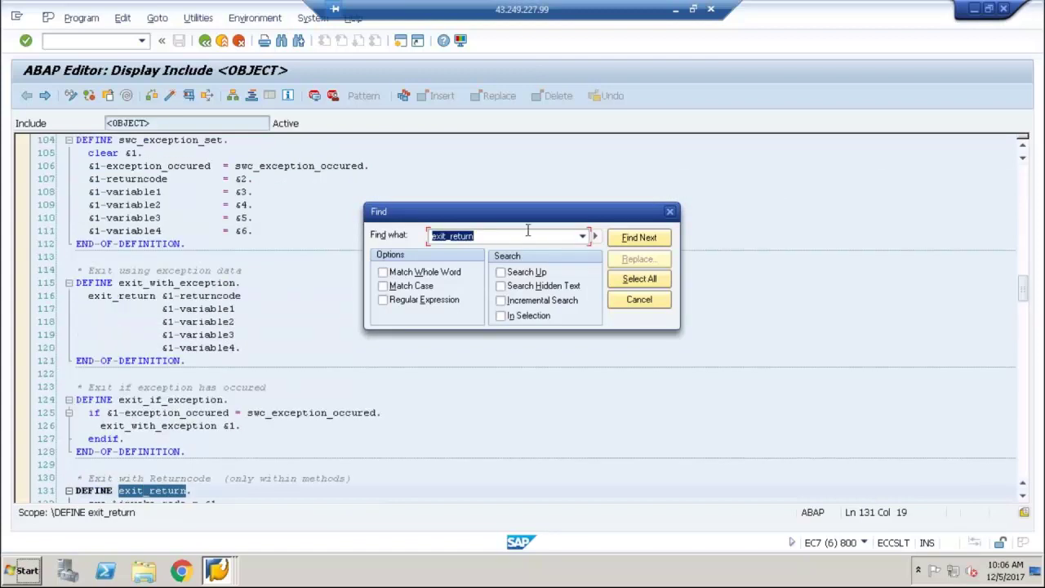
{"action": "left_click", "coordinate": [644, 302]}
Step: Examine the DEFINE exit_return block's &1 to &5 parameters, then return to the method code
{"action": "left_click", "coordinate": [1022, 495]}
{"action": "left_click", "coordinate": [1022, 495]}
{"action": "left_click", "coordinate": [1022, 496]}
{"action": "left_click", "coordinate": [1022, 496]}
{"action": "left_click", "coordinate": [1023, 495]}
{"action": "left_click", "coordinate": [1023, 496]}
{"action": "left_click", "coordinate": [1023, 496]}
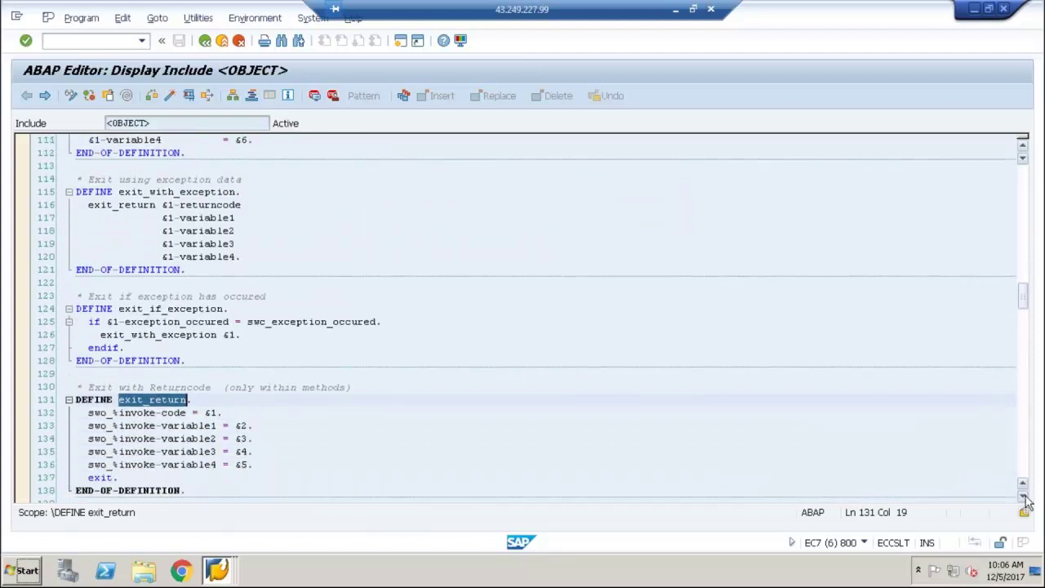
{"action": "left_click", "coordinate": [1023, 496]}
{"action": "left_click", "coordinate": [1022, 496]}
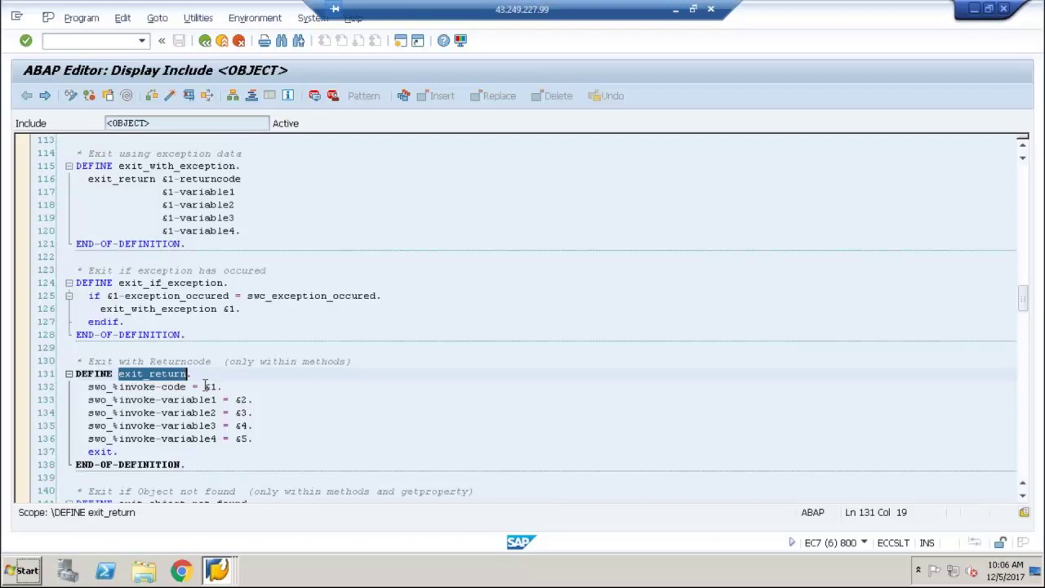
{"action": "left_click_drag", "start_coordinate": [205, 386], "coordinate": [223, 386]}
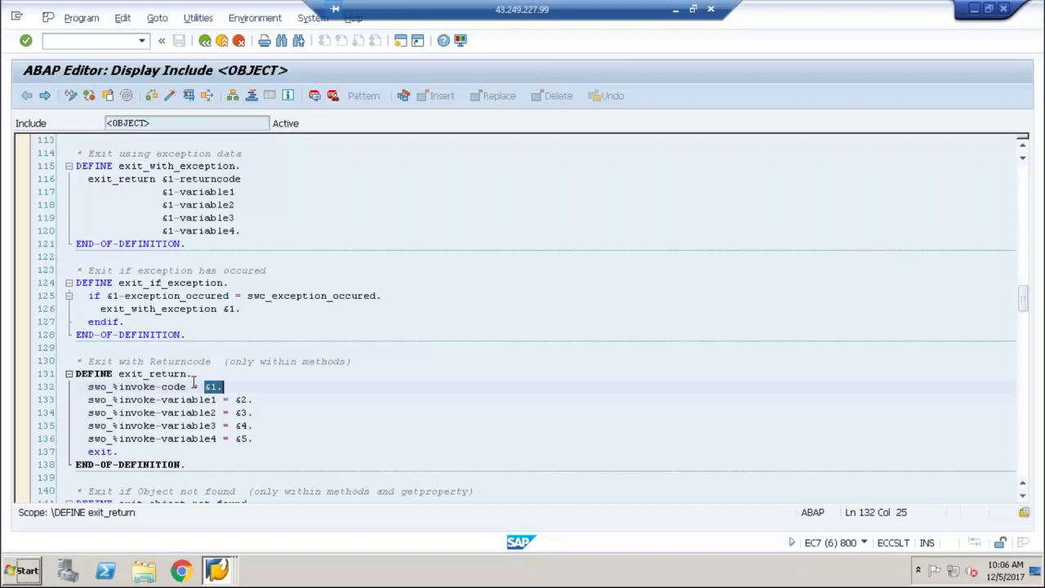
{"action": "left_click", "coordinate": [235, 399]}
{"action": "left_click", "coordinate": [215, 43]}
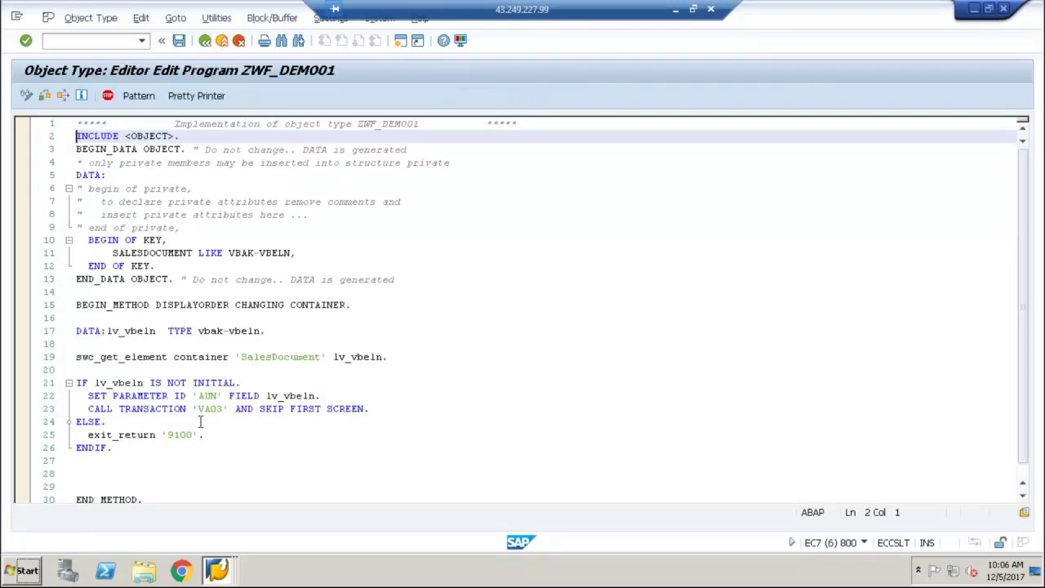
Step: Add empty '' arguments to line 25's exit_return call, re-running the syntax check
{"action": "left_click", "coordinate": [199, 437]}
{"action": "type", "text": "."}
{"action": "type", "text": "'E"}
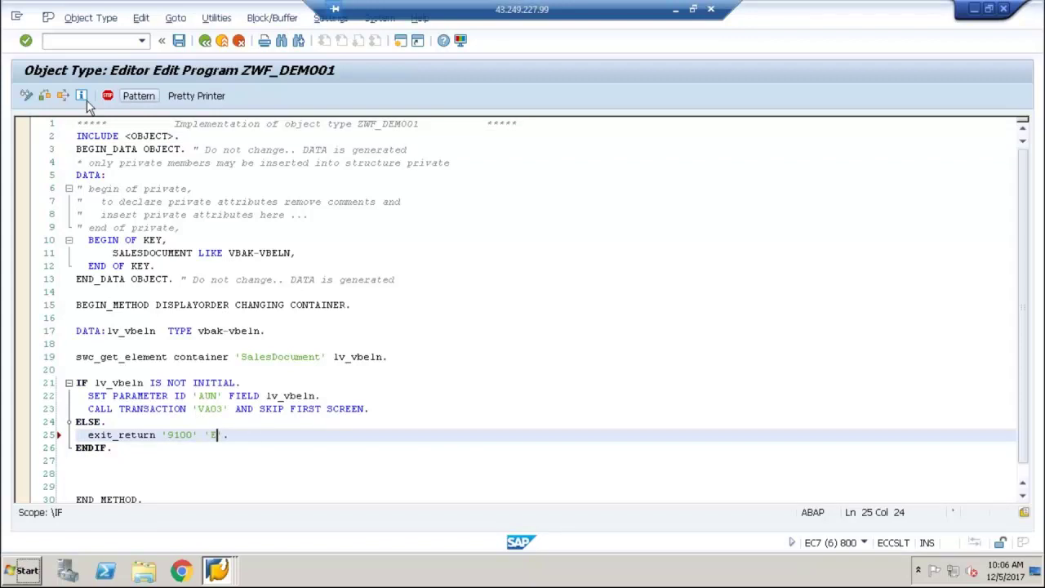
{"action": "left_click", "coordinate": [45, 95]}
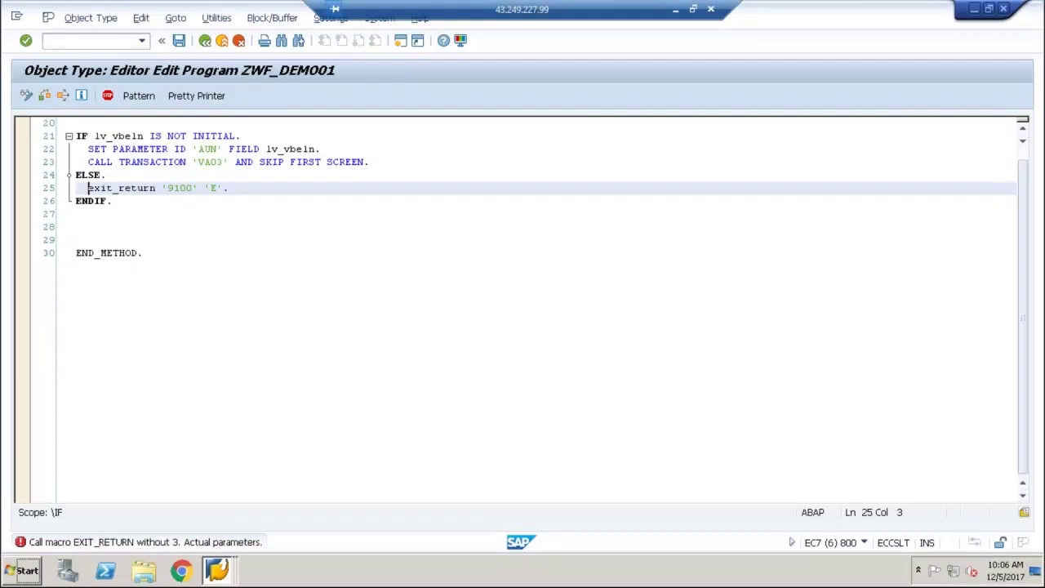
{"action": "left_click", "coordinate": [223, 189]}
{"action": "type", "text": "''"}
{"action": "key", "text": "Left"}
{"action": "key", "text": "Right"}
{"action": "type", "text": "''"}
{"action": "left_click", "coordinate": [44, 95]}
Step: Complete the call as exit_return '9100' '' '' '' '', check it, and save ZWF_DEMO01
{"action": "left_click", "coordinate": [260, 190]}
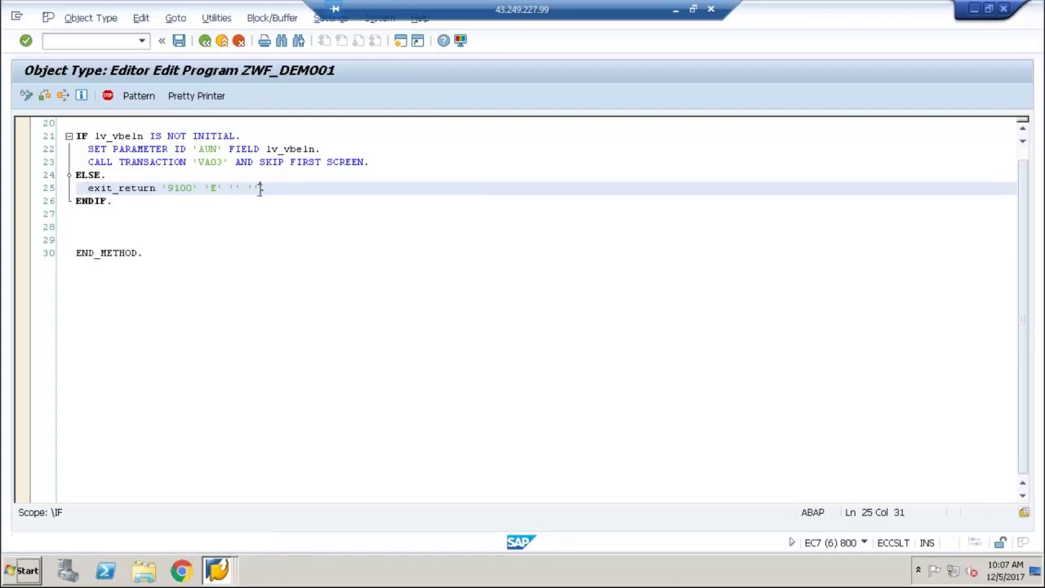
{"action": "type", "text": "''"}
{"action": "left_click", "coordinate": [42, 98]}
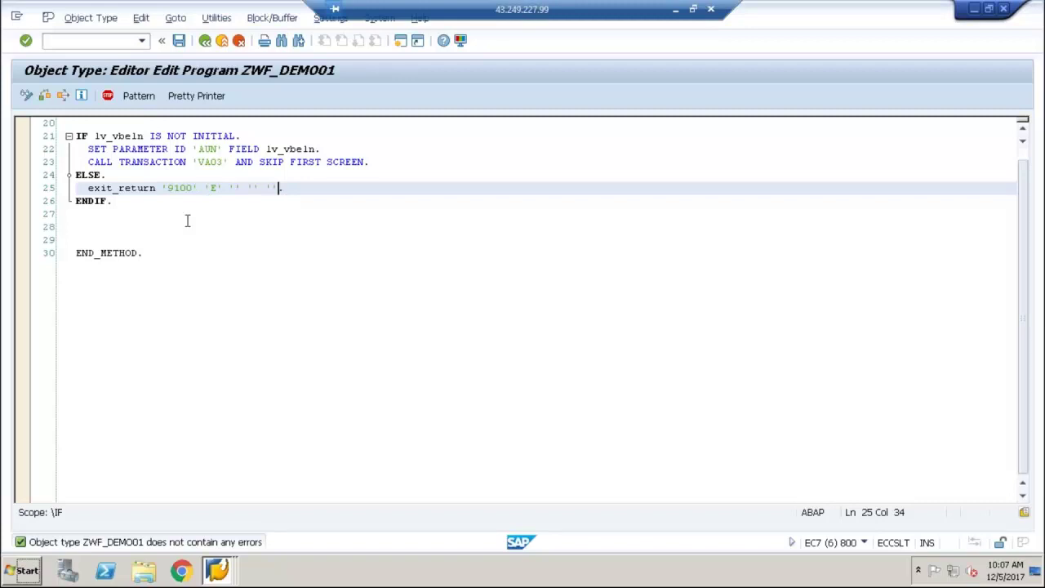
{"action": "left_click", "coordinate": [217, 187]}
{"action": "key", "text": "BackSpace"}
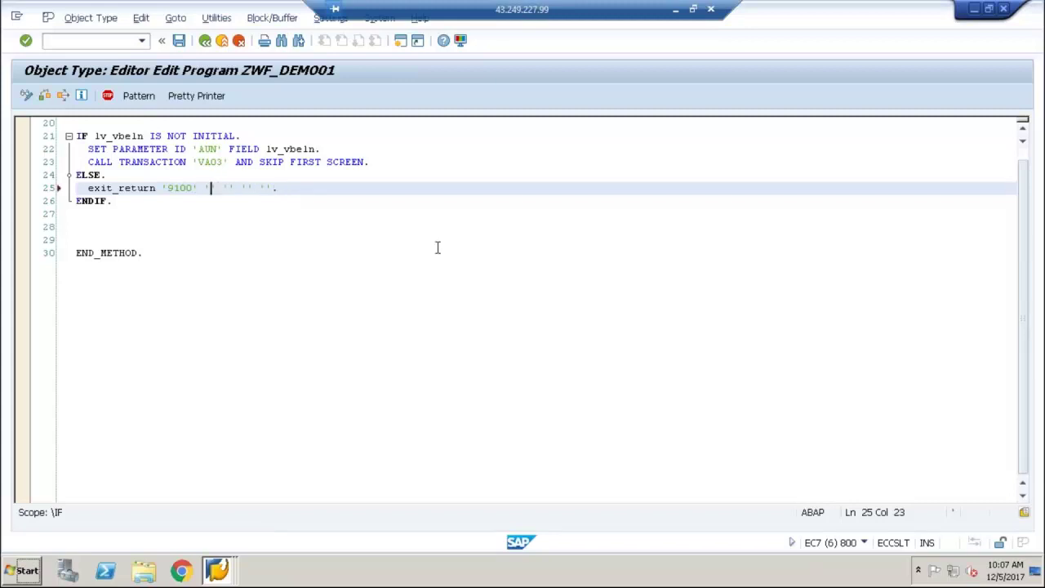
{"action": "left_click", "coordinate": [178, 40]}
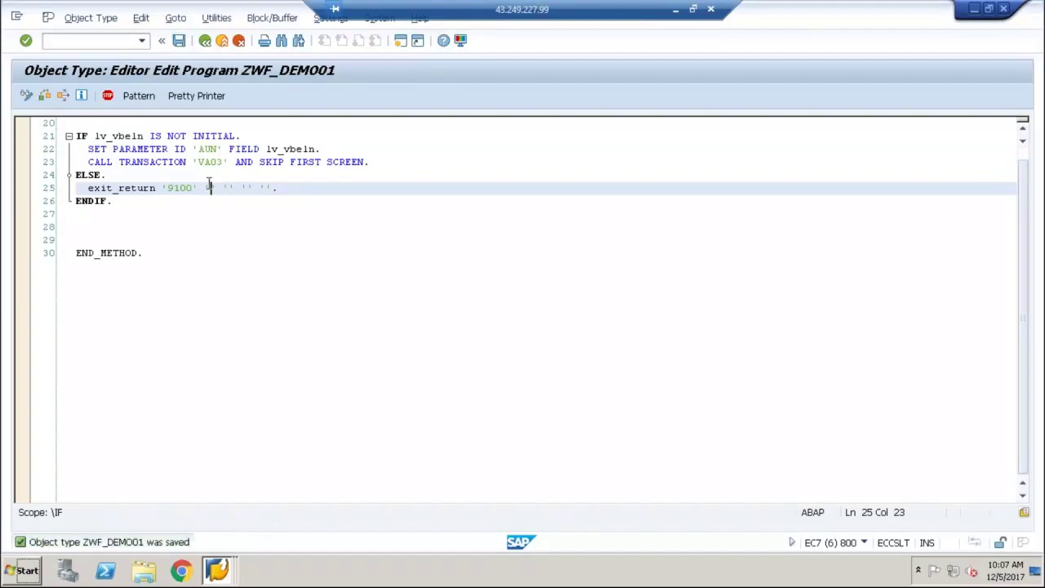
Step: Review DISPLAYORDER's exception 9100 (application error, message 002), then return to the method tree
{"action": "left_click", "coordinate": [206, 43]}
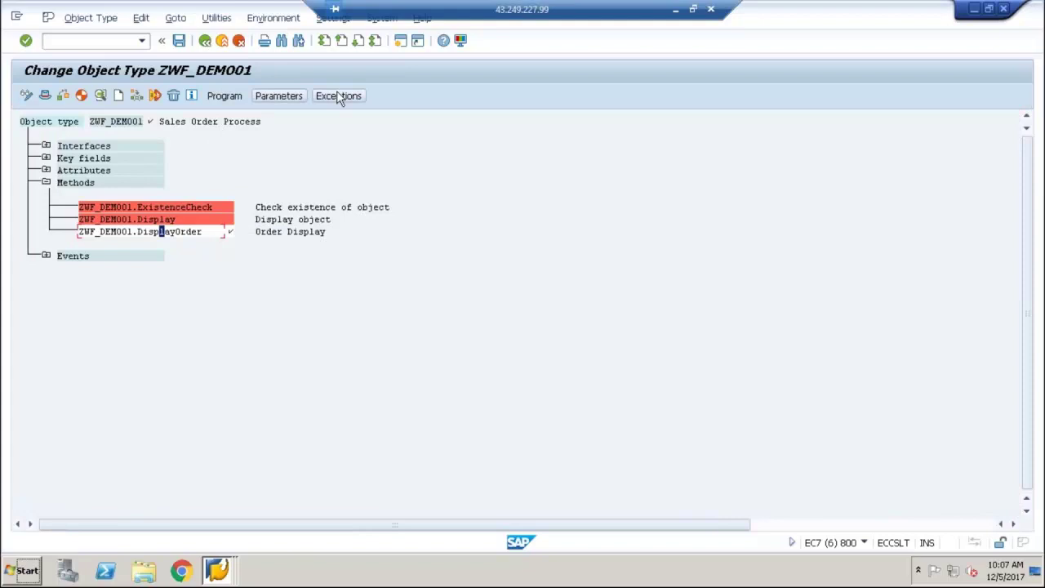
{"action": "left_click", "coordinate": [338, 95]}
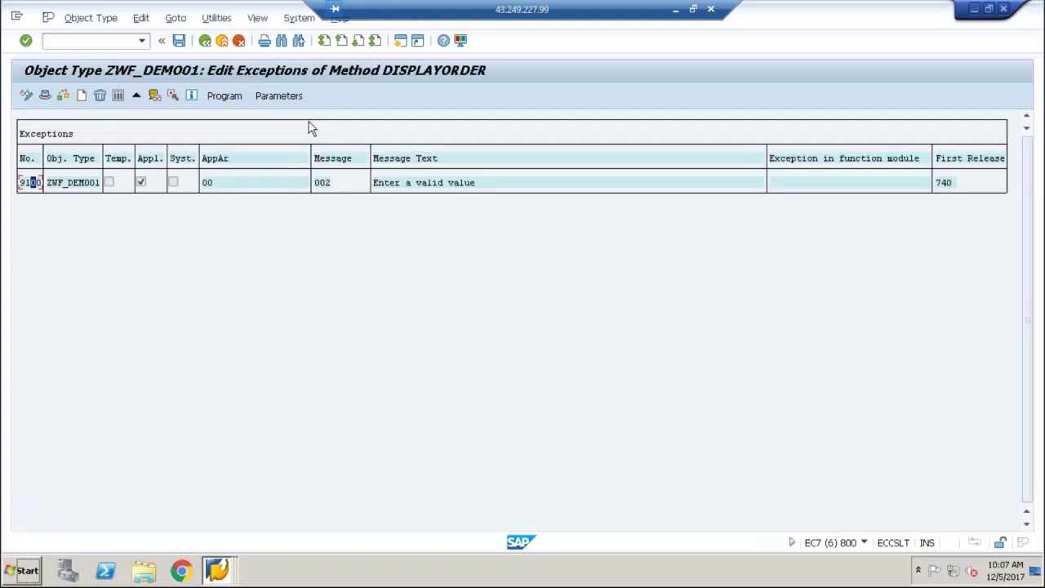
{"action": "left_click", "coordinate": [68, 184]}
{"action": "double_click", "coordinate": [72, 182]}
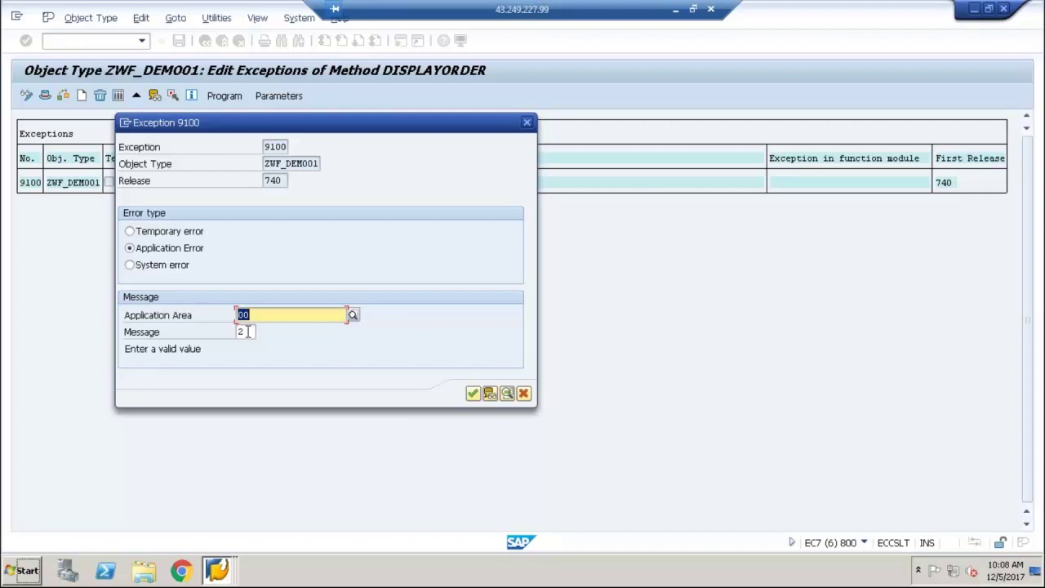
{"action": "left_click", "coordinate": [523, 395]}
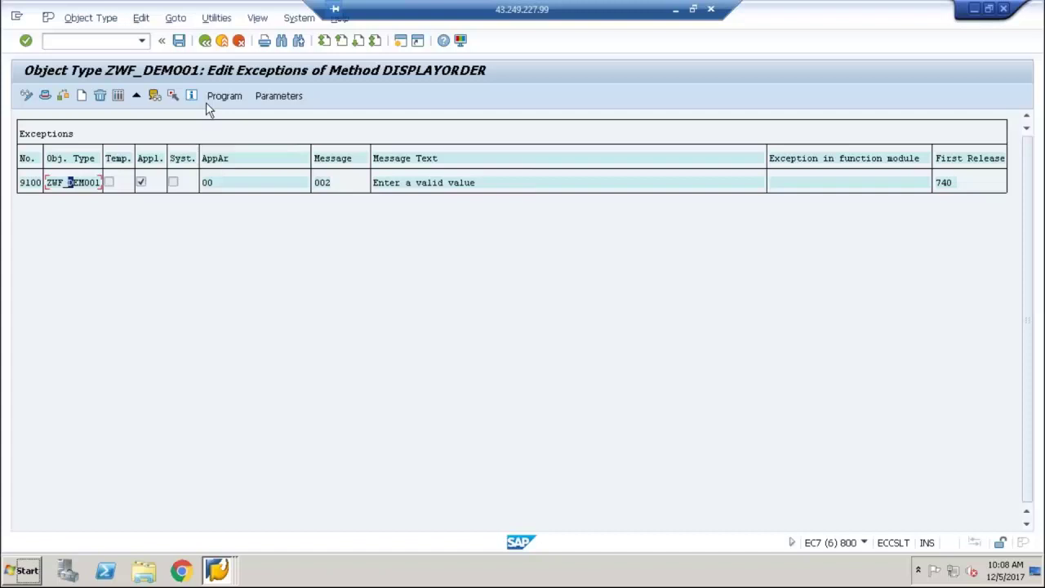
{"action": "left_click", "coordinate": [205, 42]}
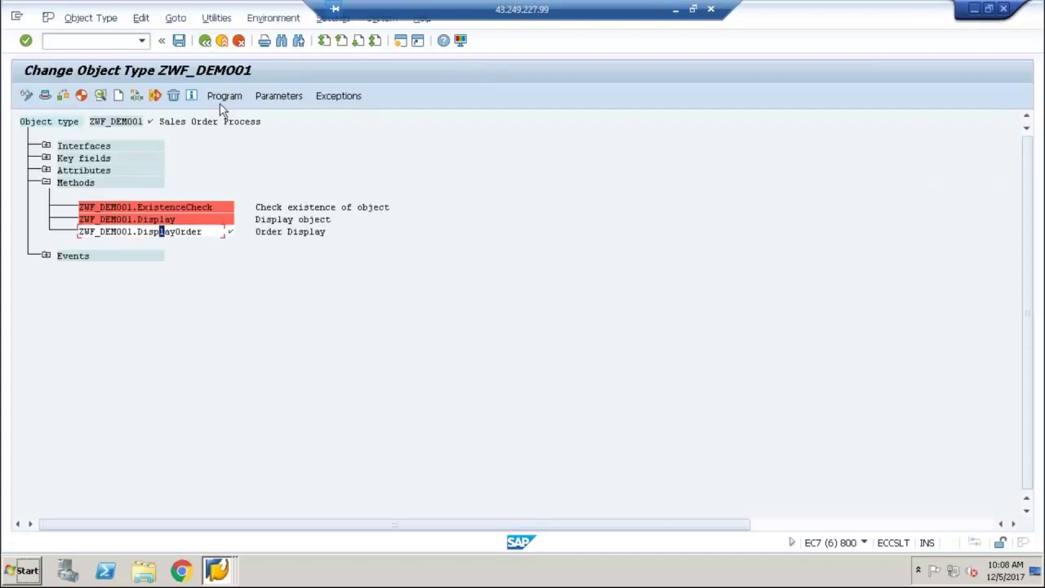
{"action": "left_click", "coordinate": [223, 96]}
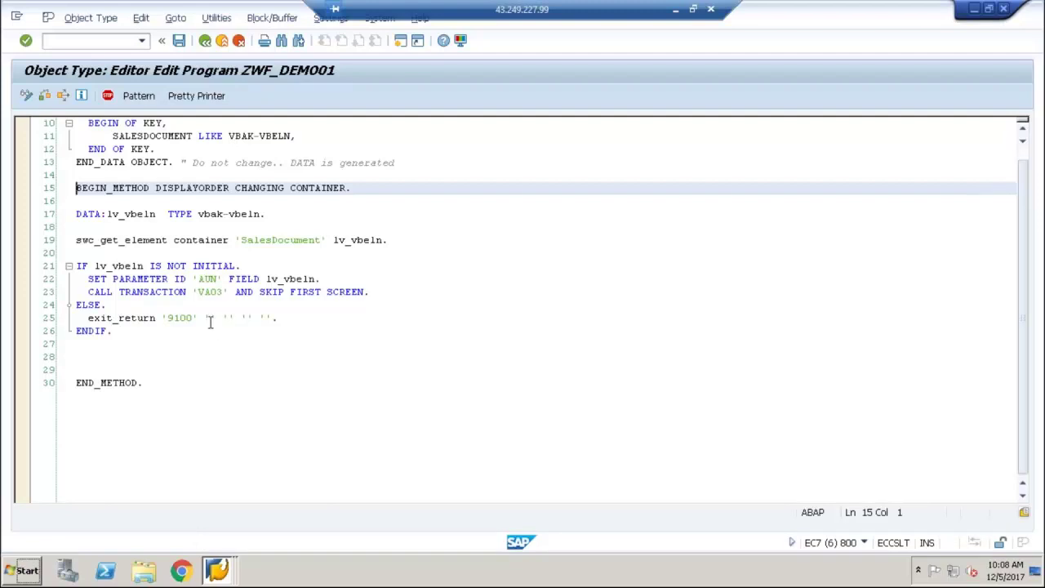
{"action": "left_click", "coordinate": [179, 41]}
{"action": "left_click", "coordinate": [125, 353]}
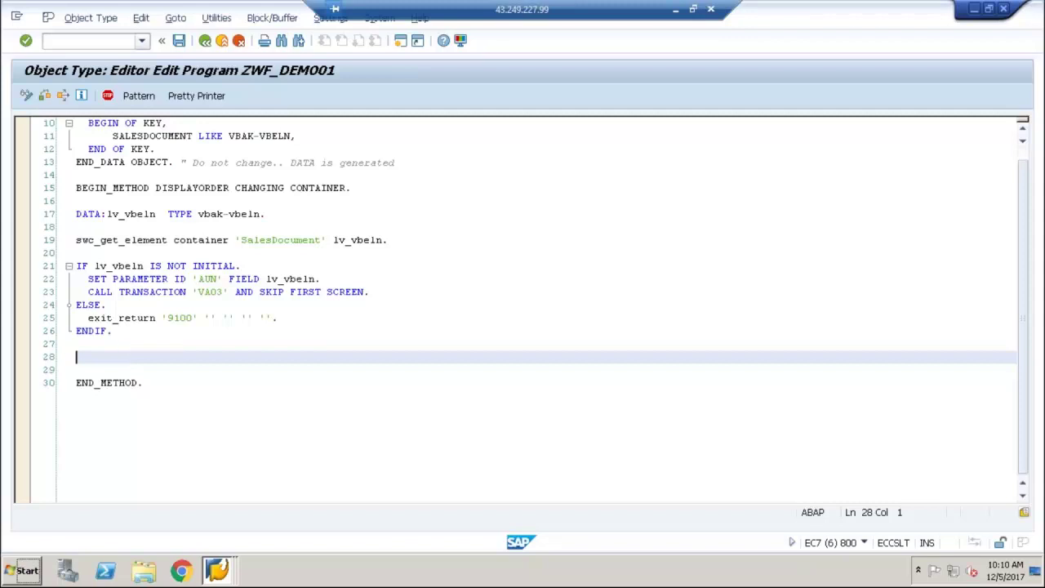
{"action": "left_click", "coordinate": [209, 41]}
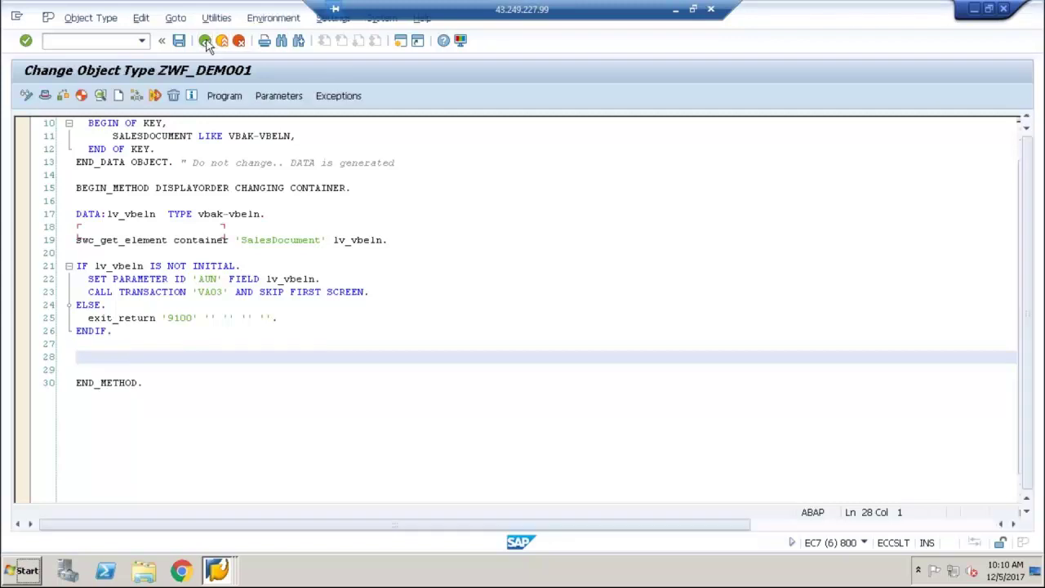
Step: Leave the Business Object Builder, run PFTC and display workflow template 98000326 ZWF_ORDER
{"action": "left_click", "coordinate": [206, 40]}
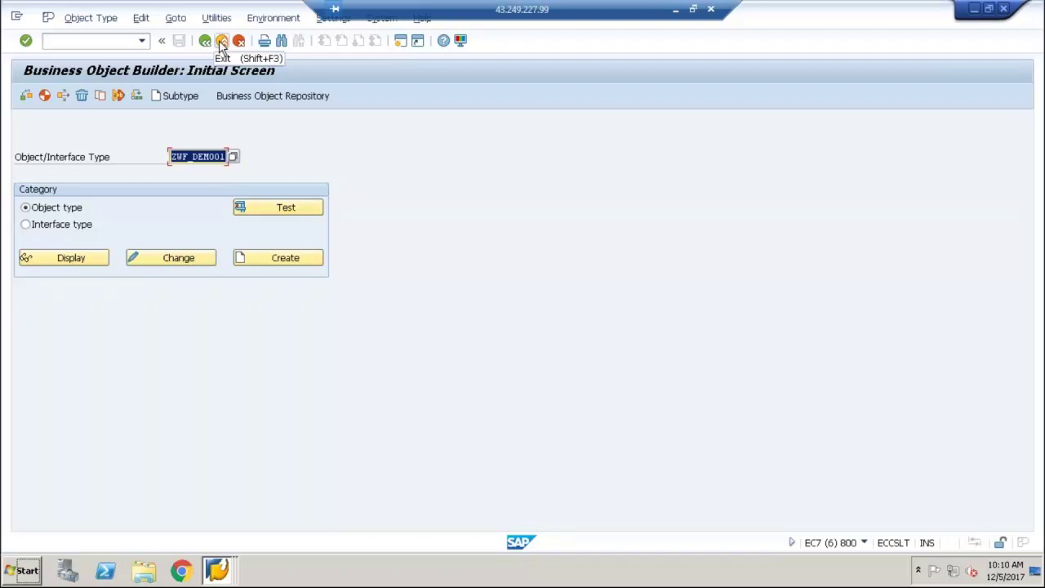
{"action": "left_click", "coordinate": [220, 42]}
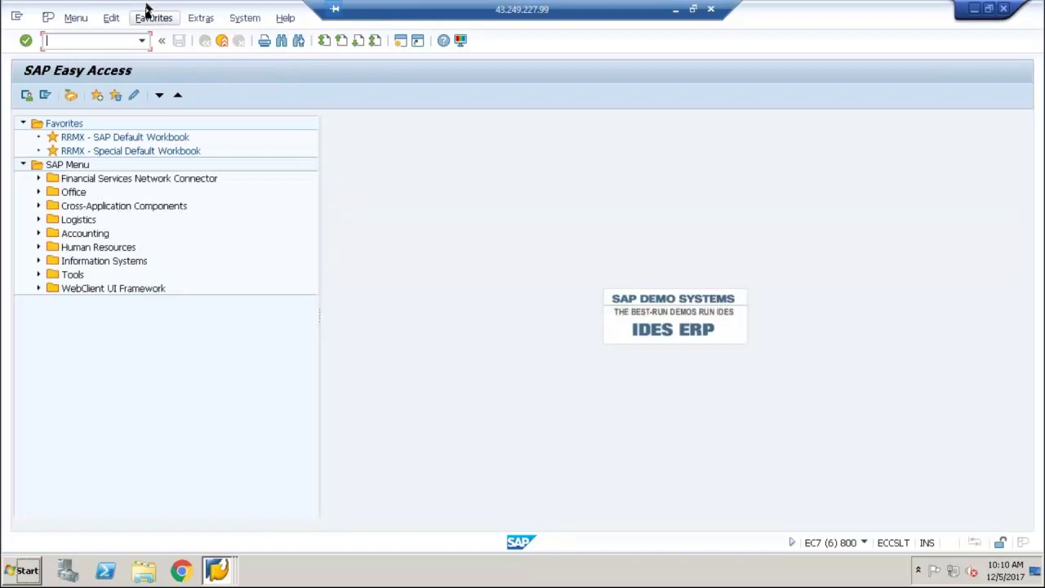
{"action": "type", "text": "sw"}
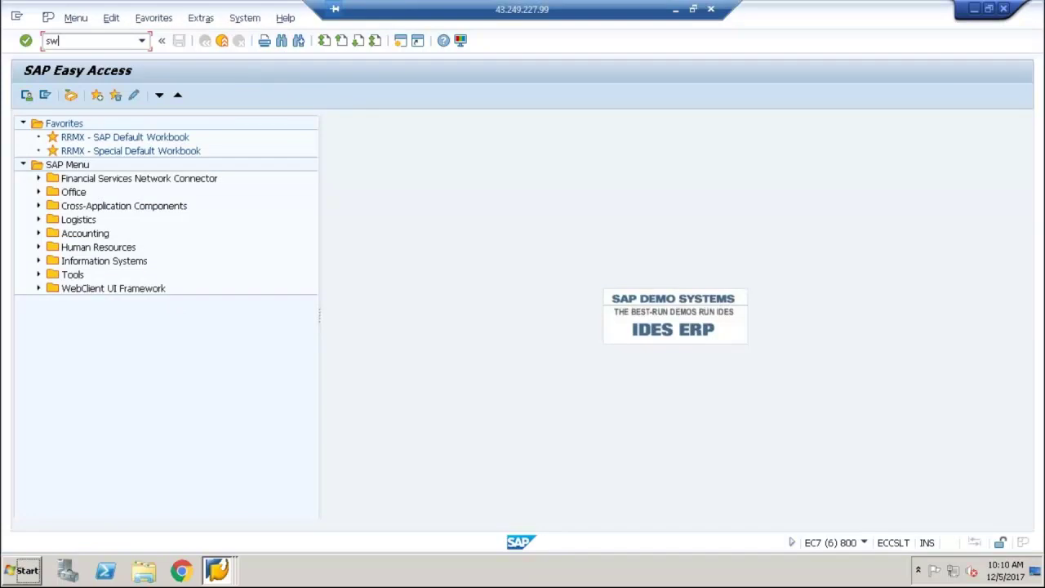
{"action": "key", "text": "BackSpace"}
{"action": "key", "text": "BackSpace"}
{"action": "type", "text": "pftc"}
{"action": "key", "text": "Return"}
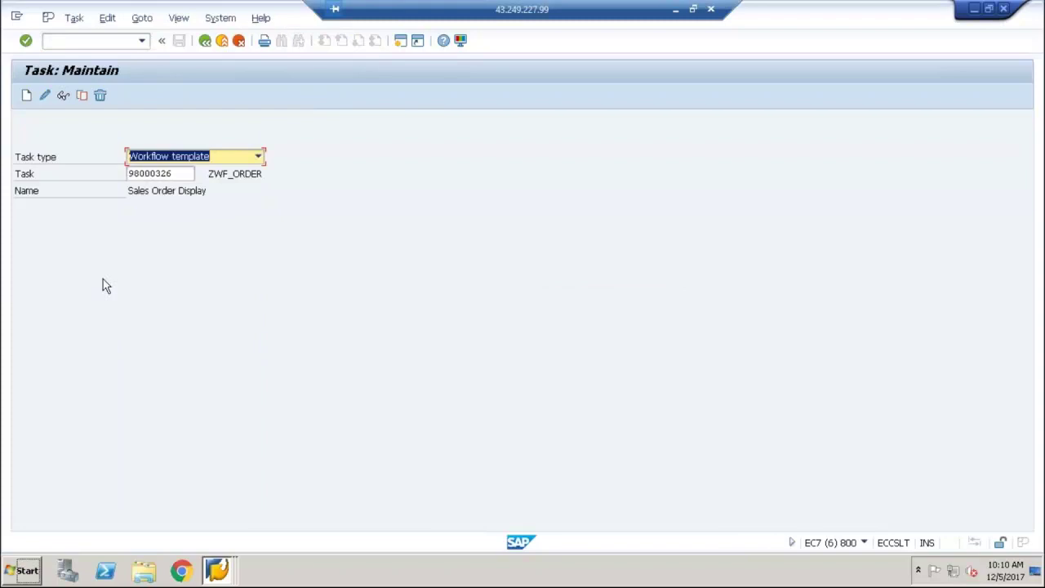
{"action": "left_click", "coordinate": [63, 97]}
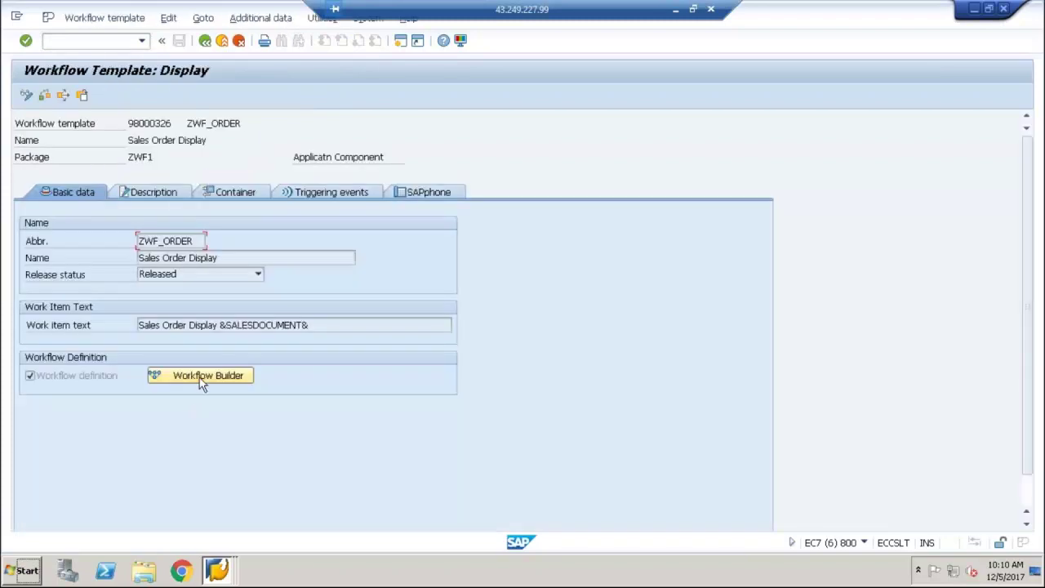
Step: Open ZWF_ORDER's graphical definition in the Workflow Builder from the Basic data tab
{"action": "left_click", "coordinate": [201, 379]}
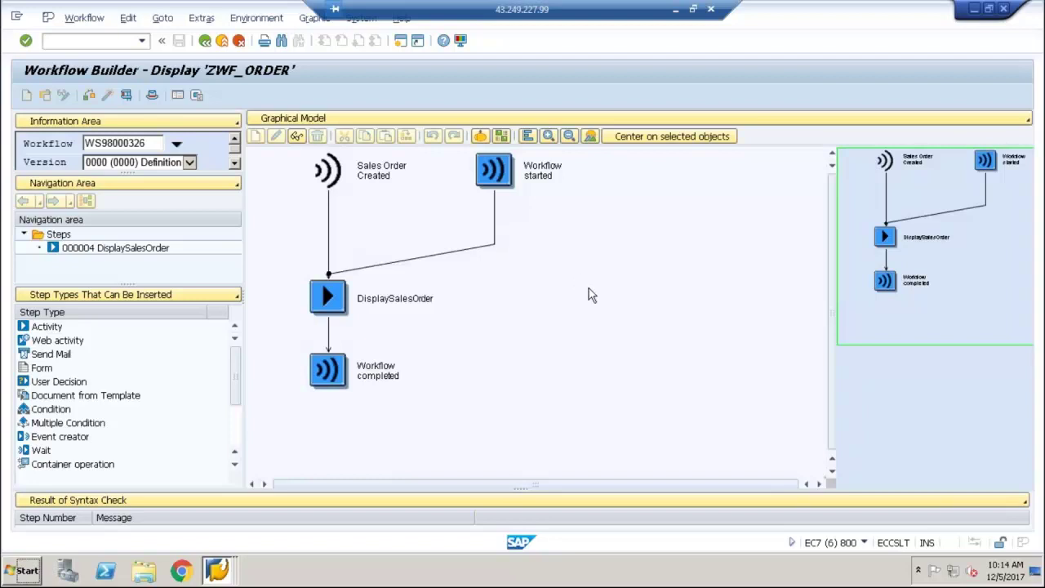
Step: Inspect the DisplaySalesOrder step and the Send Mail step type, then exit the Workflow Builder
{"action": "left_click", "coordinate": [349, 305]}
{"action": "left_click", "coordinate": [34, 356]}
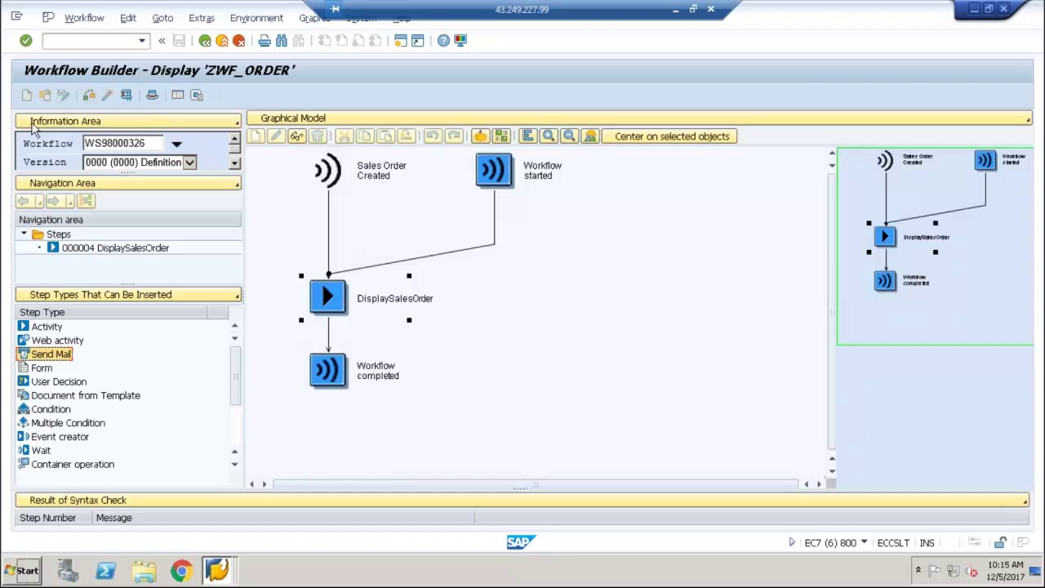
{"action": "left_click", "coordinate": [204, 43]}
Step: Return to the main menu and open object type ZWF_DEMO01 for editing via SWO1
{"action": "left_click", "coordinate": [204, 43]}
{"action": "left_click", "coordinate": [204, 43]}
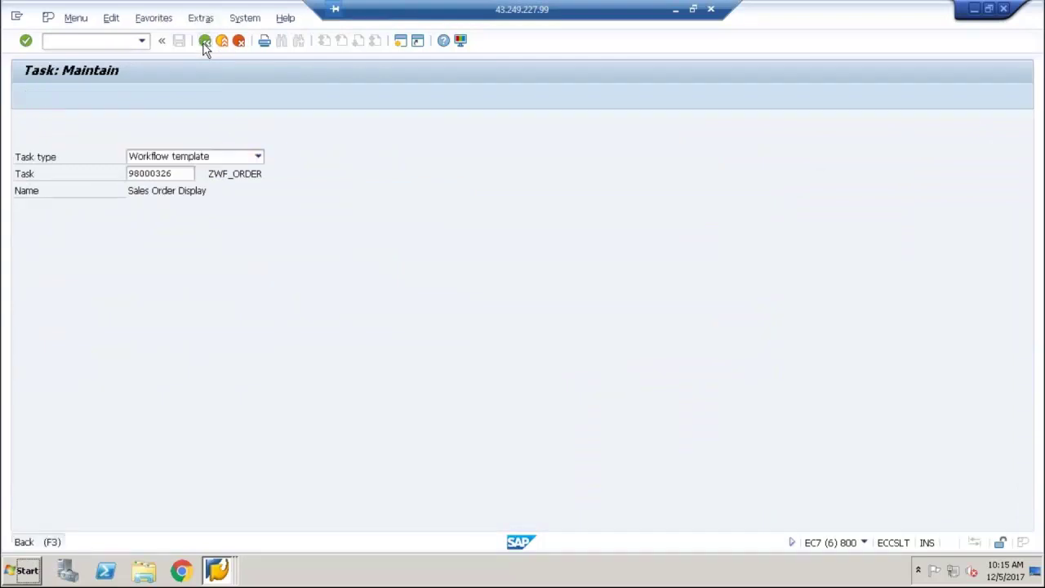
{"action": "type", "text": "swo1"}
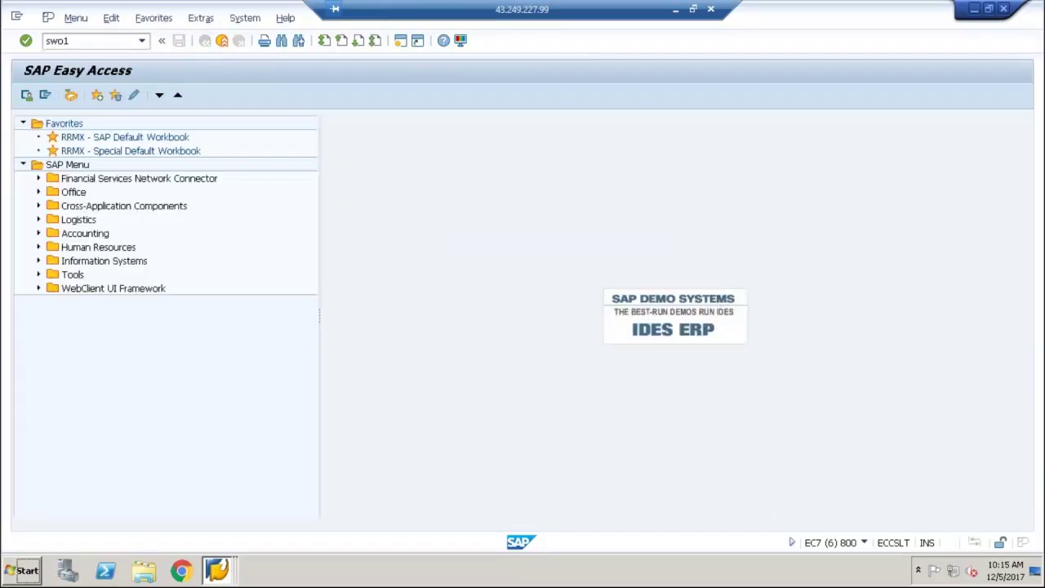
{"action": "key", "text": "Return"}
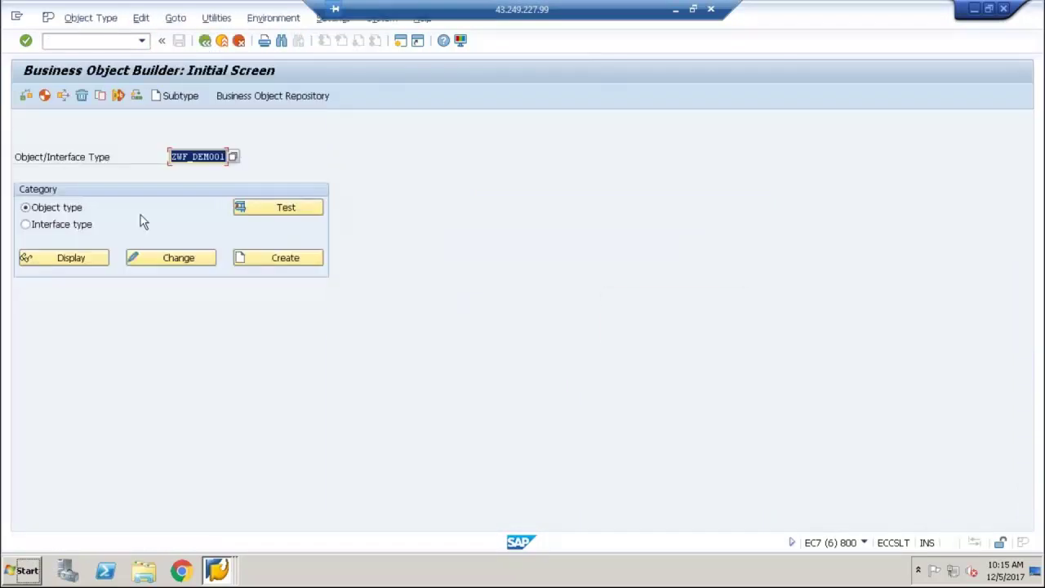
{"action": "left_click", "coordinate": [160, 252]}
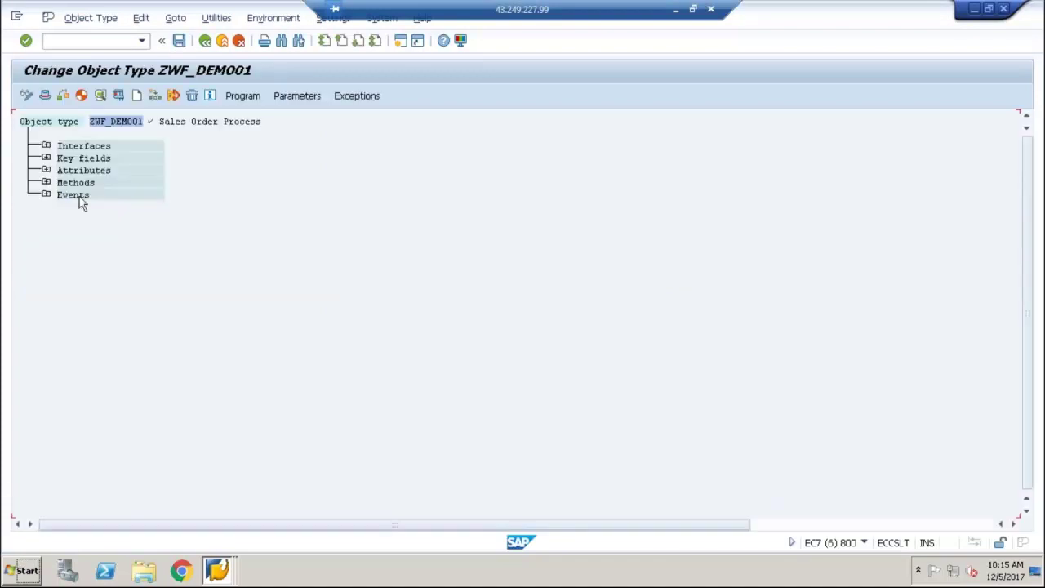
Step: Expand the Methods node, select DisplayOrder, and start creating a new method
{"action": "left_click", "coordinate": [46, 183]}
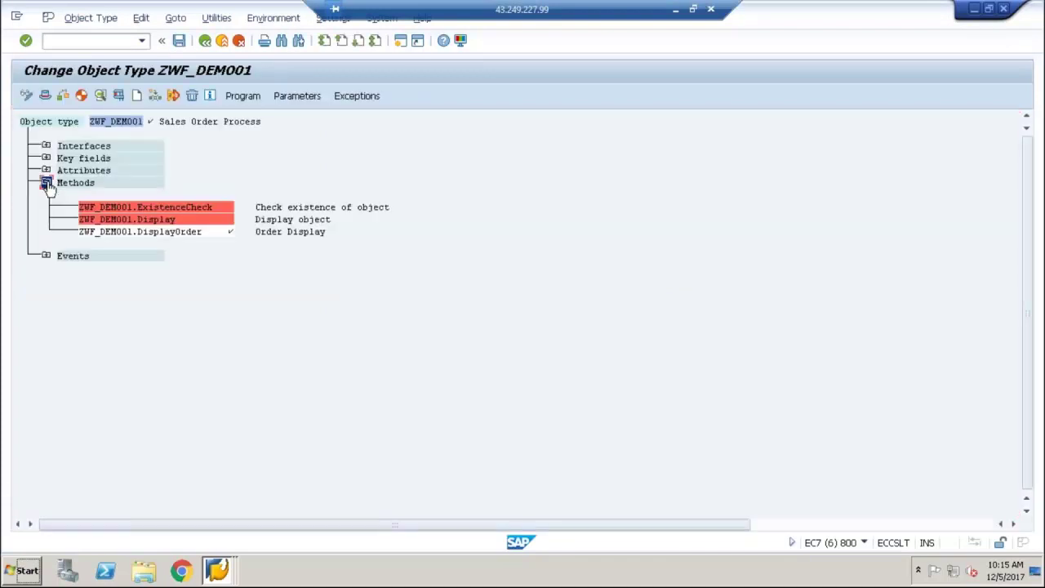
{"action": "left_click", "coordinate": [168, 232]}
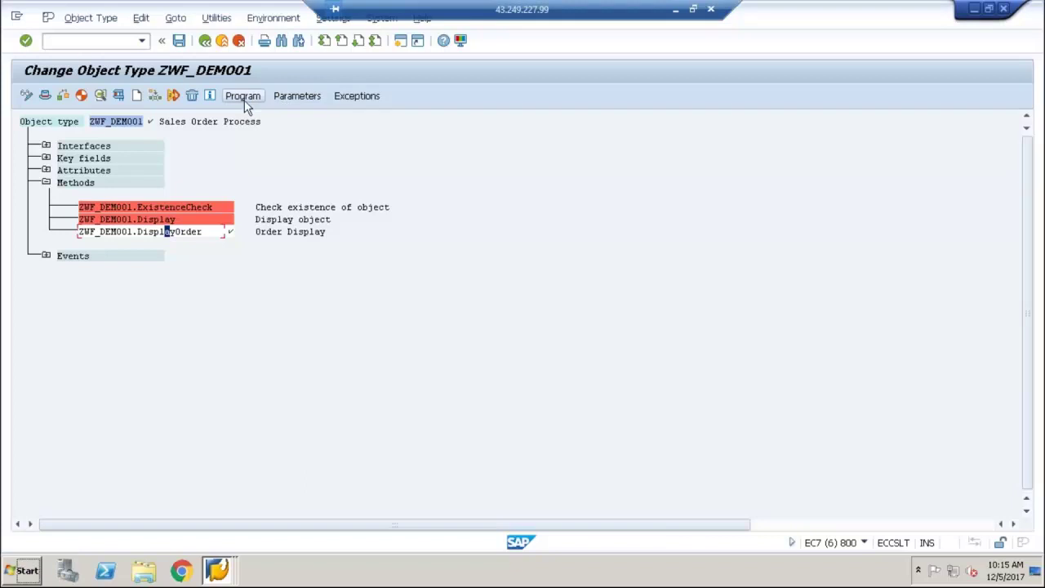
{"action": "left_click", "coordinate": [145, 231]}
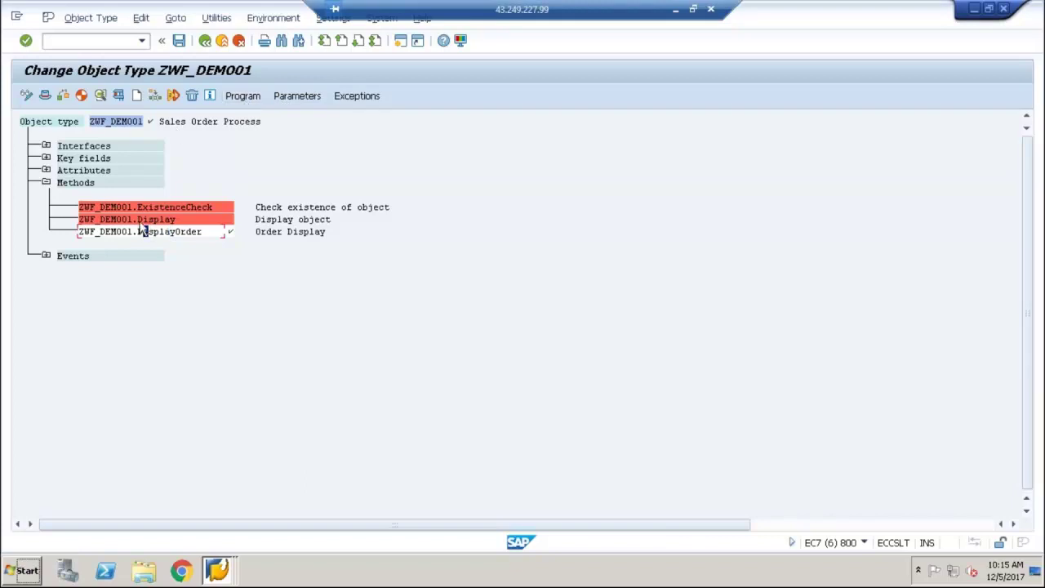
{"action": "left_click", "coordinate": [137, 95]}
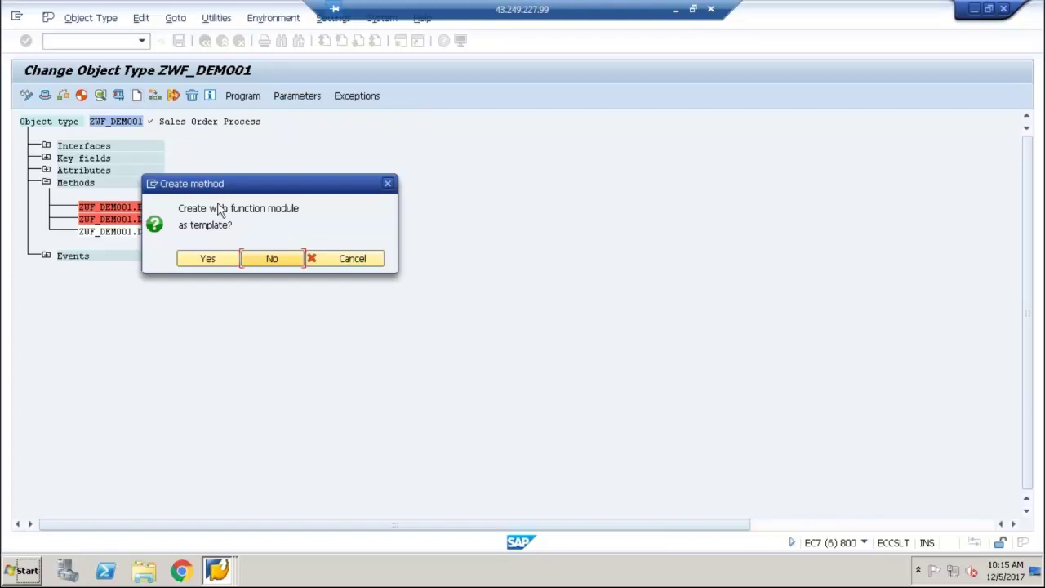
Step: Create non-dialog method GetOrderDetails described 'Order Details', without a function module template
{"action": "left_click", "coordinate": [255, 257]}
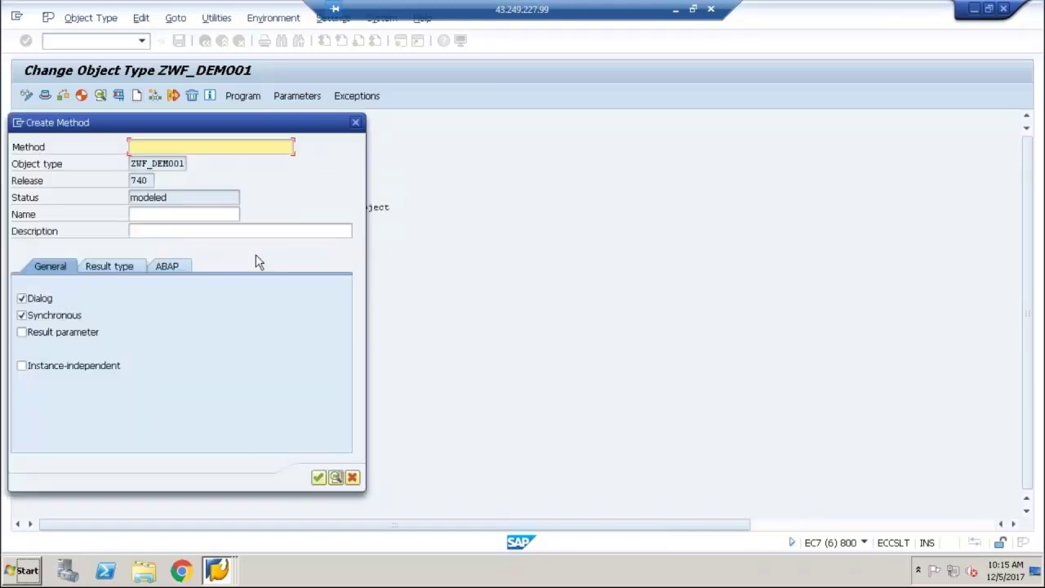
{"action": "type", "text": "GetOrderDetails"}
{"action": "left_click", "coordinate": [212, 213]}
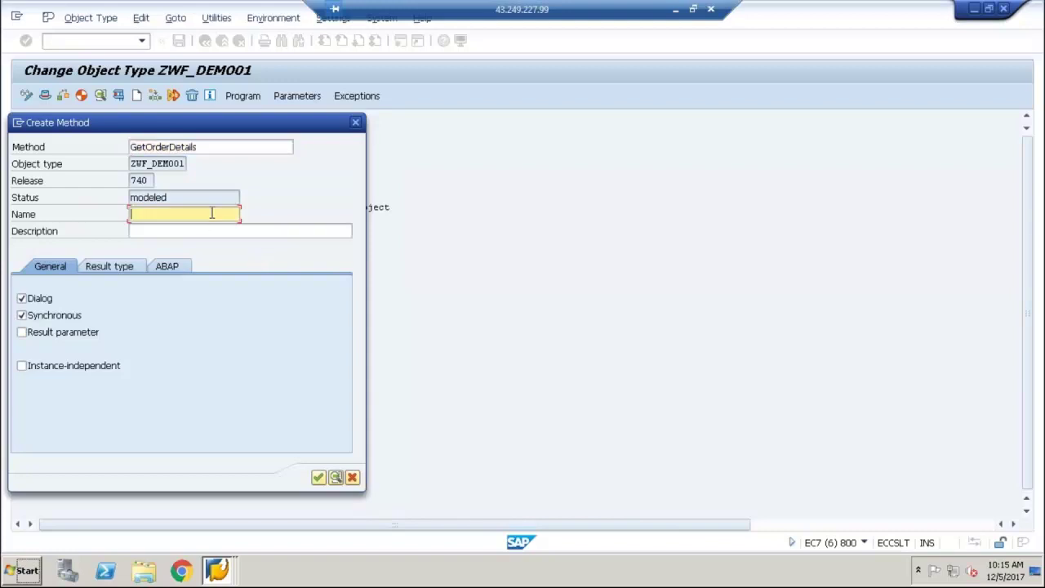
{"action": "type", "text": "GetOrderDetails"}
{"action": "key", "text": "Tab"}
{"action": "type", "text": "Order Detail"}
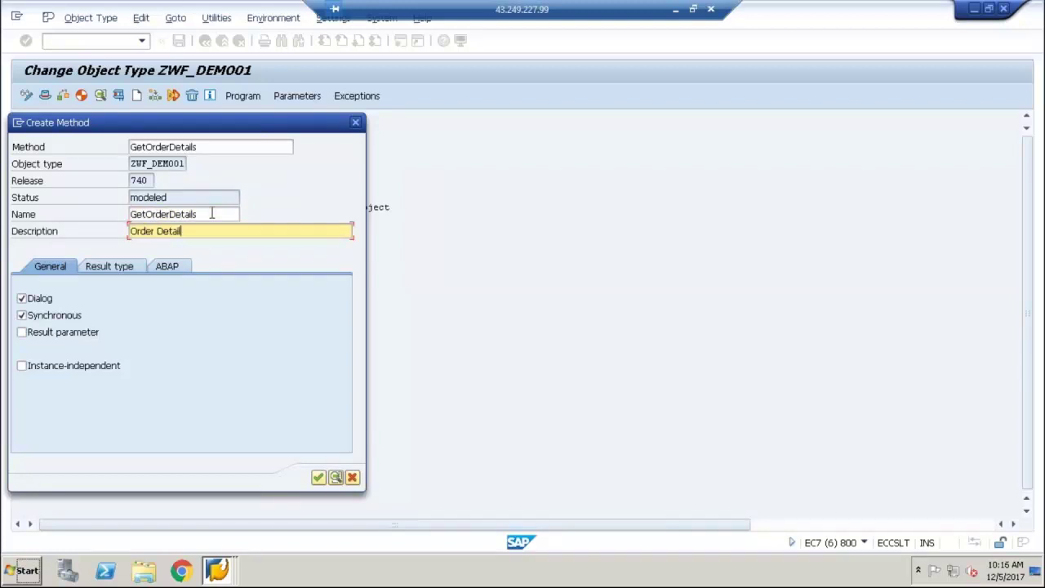
{"action": "type", "text": "s"}
{"action": "left_click", "coordinate": [199, 218]}
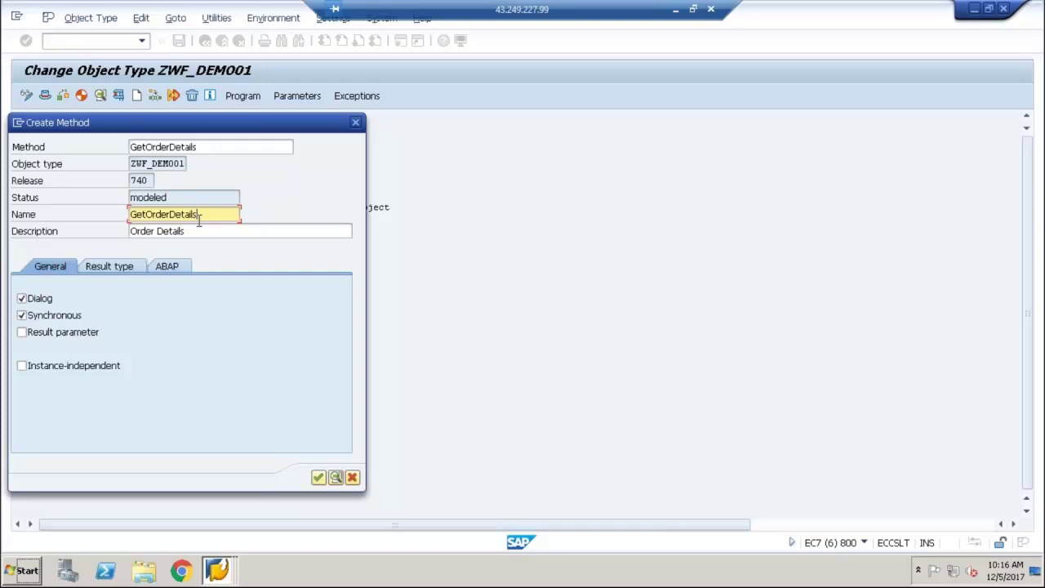
{"action": "left_click", "coordinate": [22, 301]}
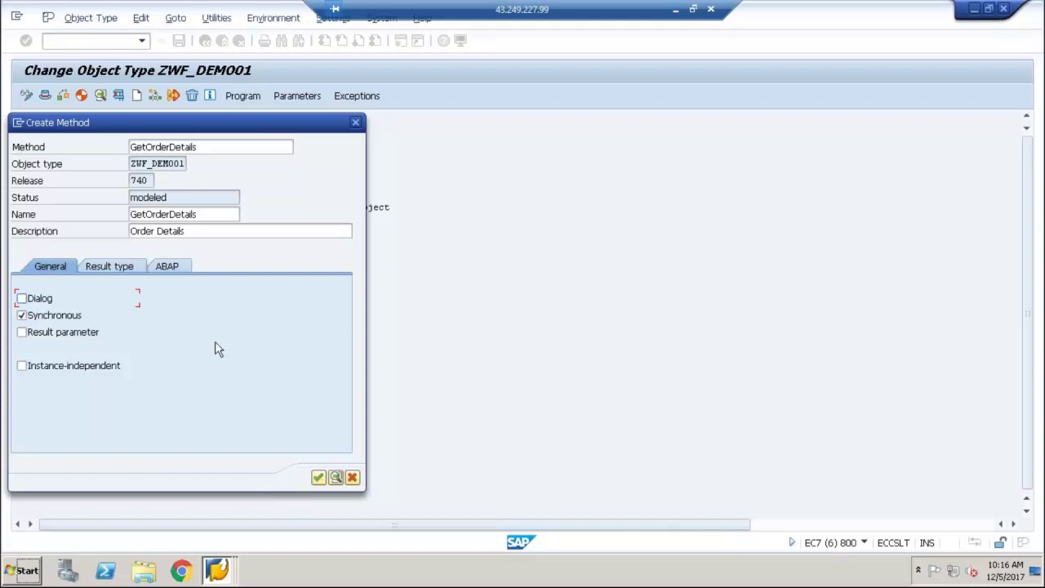
{"action": "left_click", "coordinate": [318, 478]}
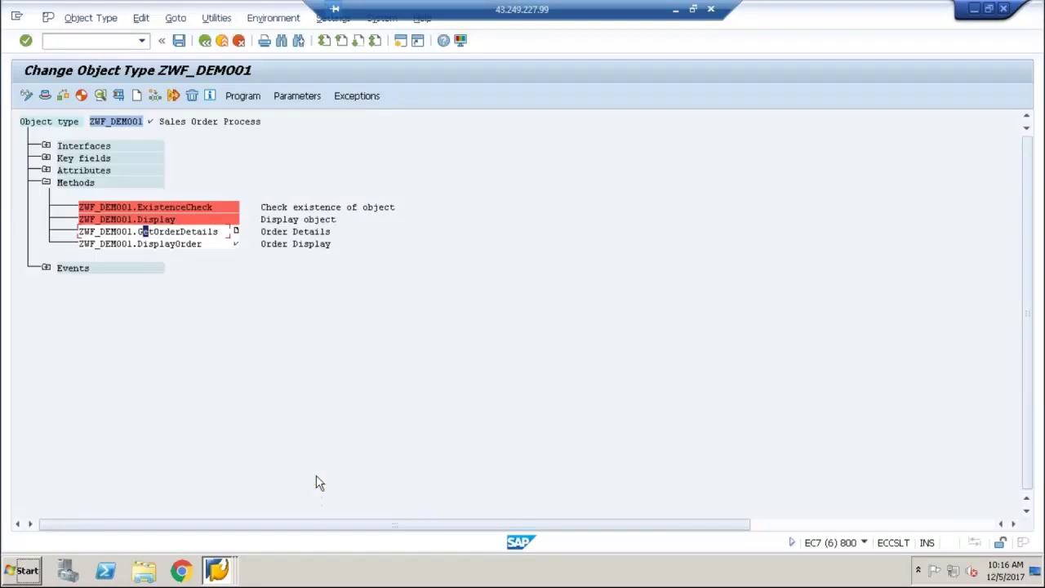
Step: Change GetOrderDetails' release status to implemented
{"action": "left_click", "coordinate": [168, 233]}
{"action": "left_click", "coordinate": [138, 20]}
{"action": "mouse_move", "coordinate": [185, 143]}
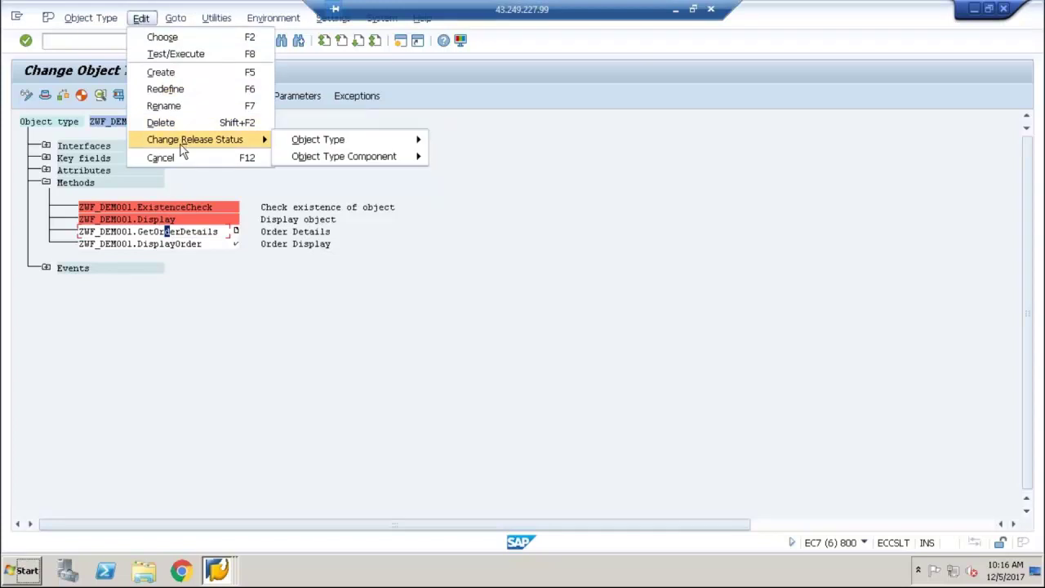
{"action": "mouse_move", "coordinate": [342, 157]}
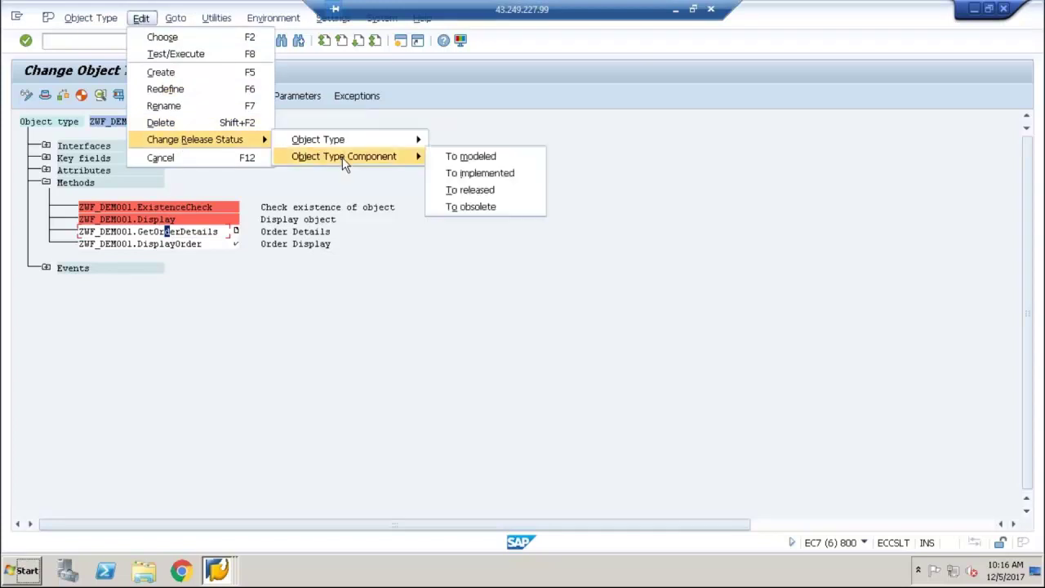
{"action": "left_click", "coordinate": [459, 174]}
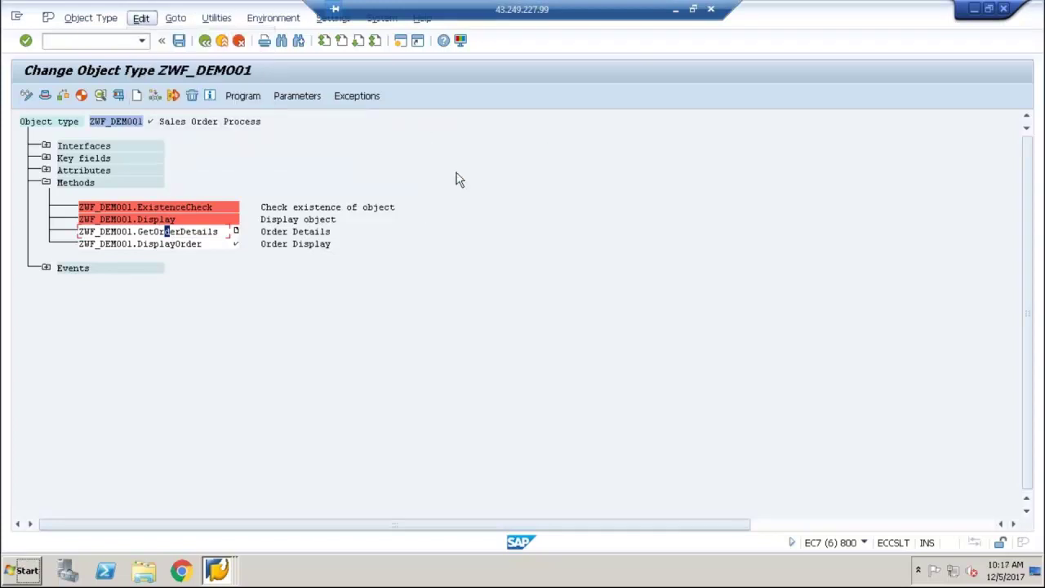
Step: Change GetOrderDetails' release status from implemented to released
{"action": "left_click", "coordinate": [140, 232]}
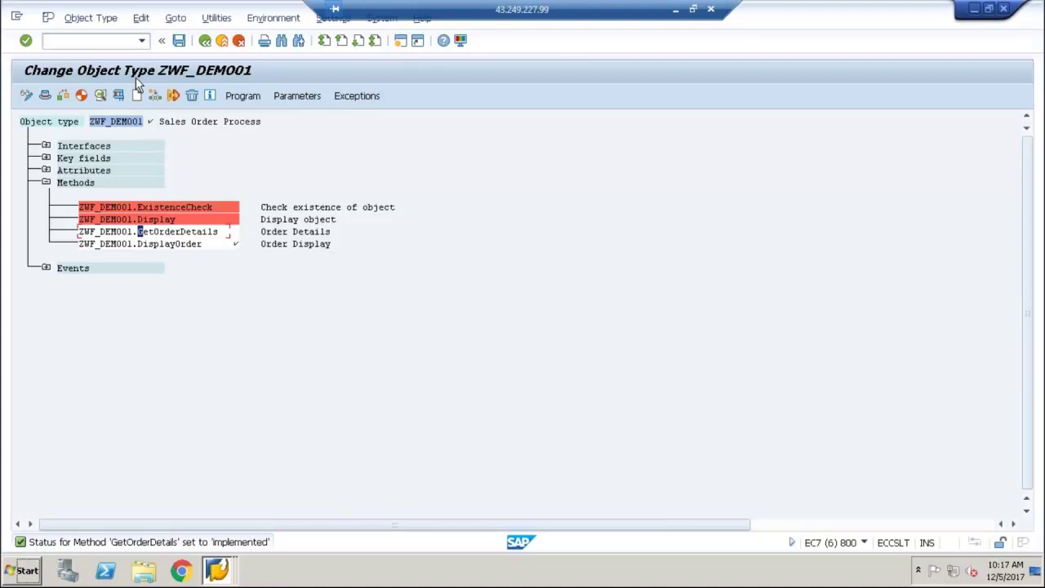
{"action": "left_click", "coordinate": [141, 17]}
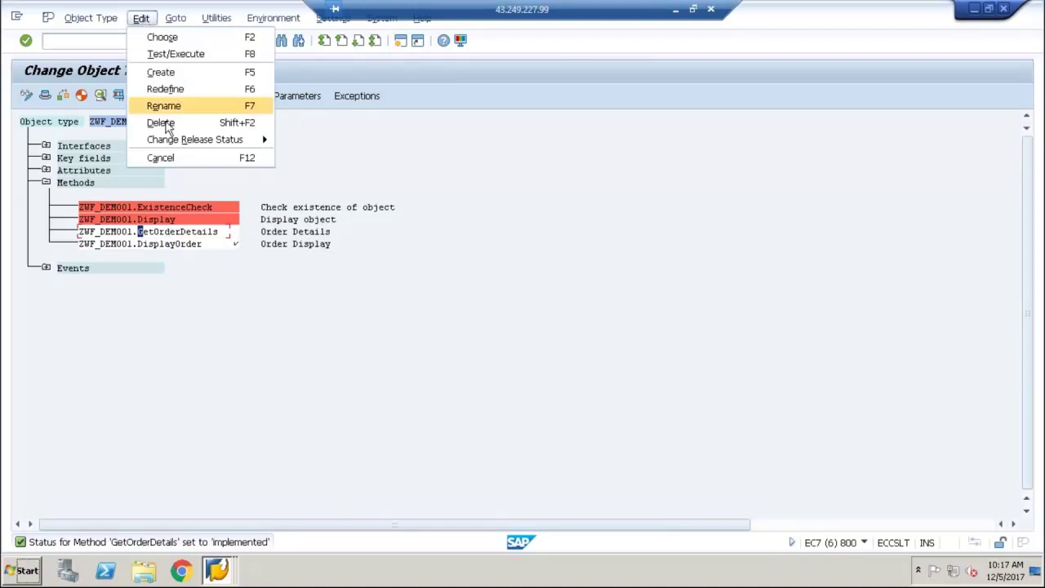
{"action": "mouse_move", "coordinate": [173, 141]}
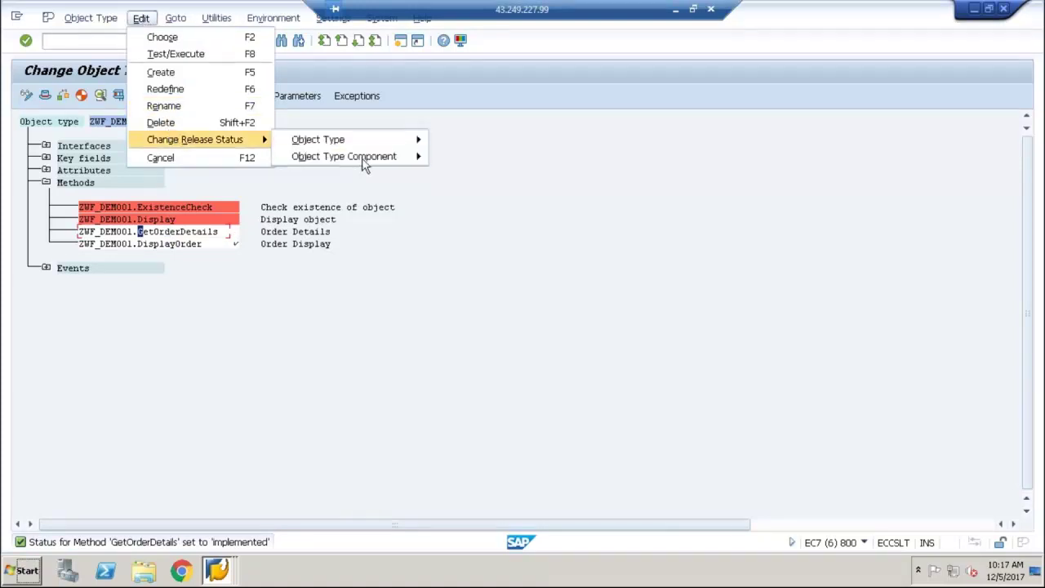
{"action": "mouse_move", "coordinate": [362, 158]}
{"action": "left_click", "coordinate": [469, 190]}
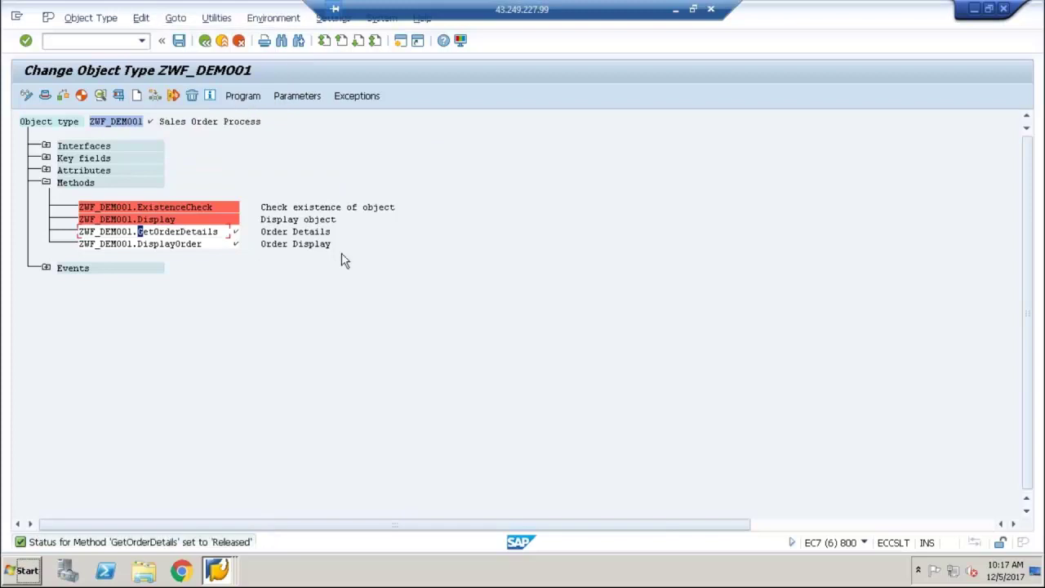
{"action": "left_click", "coordinate": [184, 233]}
Step: Propose GetOrderDetails parameters from VBAK dictionary fields VBELN and AUART
{"action": "left_click", "coordinate": [293, 97]}
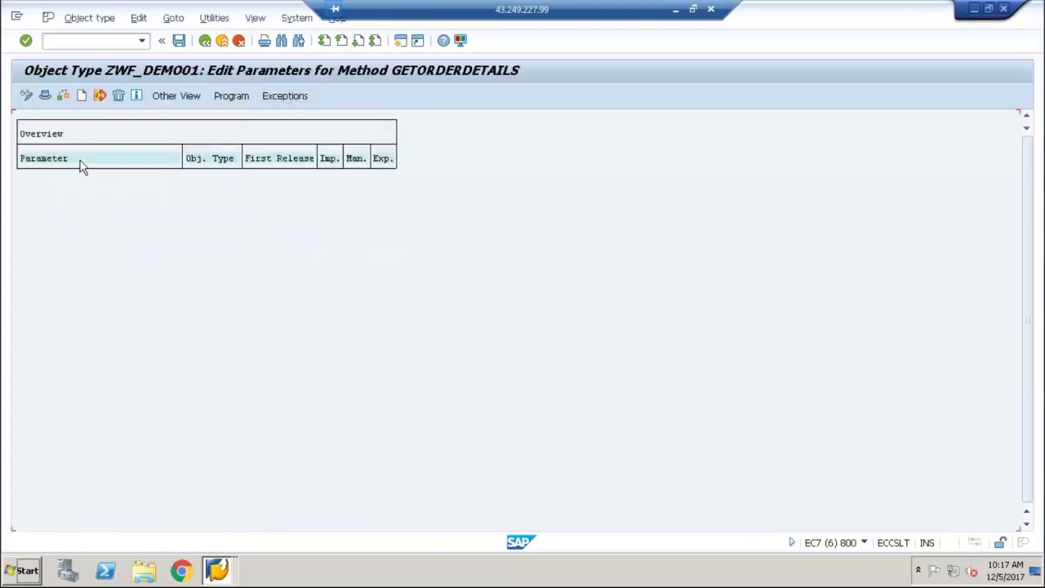
{"action": "left_click", "coordinate": [82, 98]}
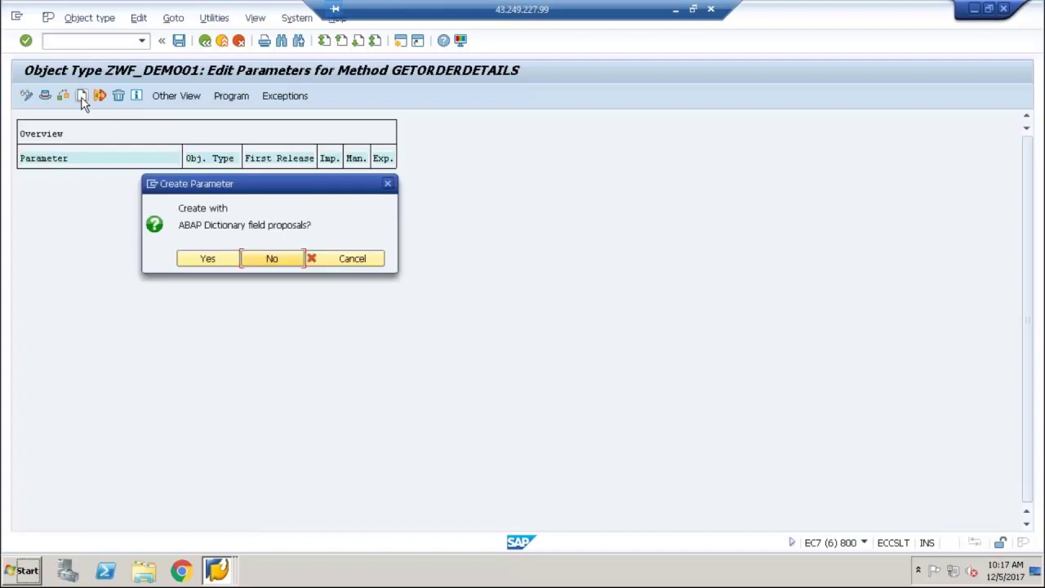
{"action": "left_click", "coordinate": [224, 258]}
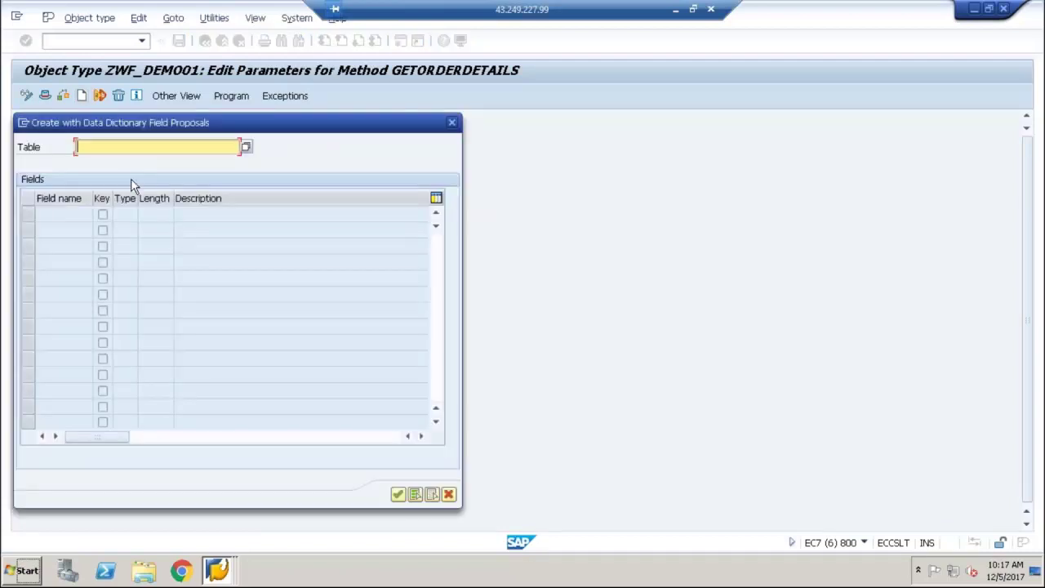
{"action": "type", "text": "vbak"}
{"action": "key", "text": "Return"}
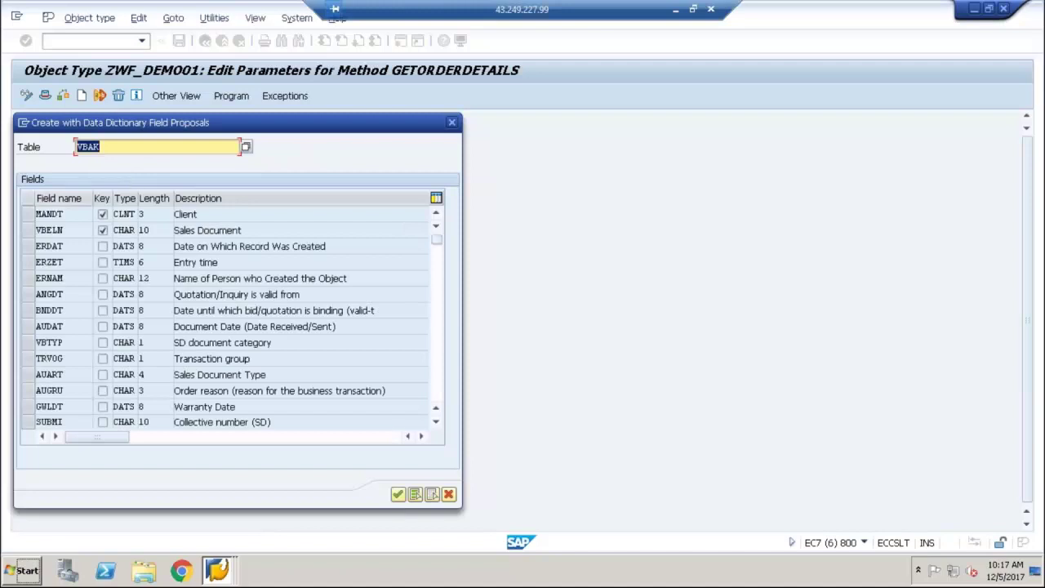
{"action": "left_click", "coordinate": [28, 232]}
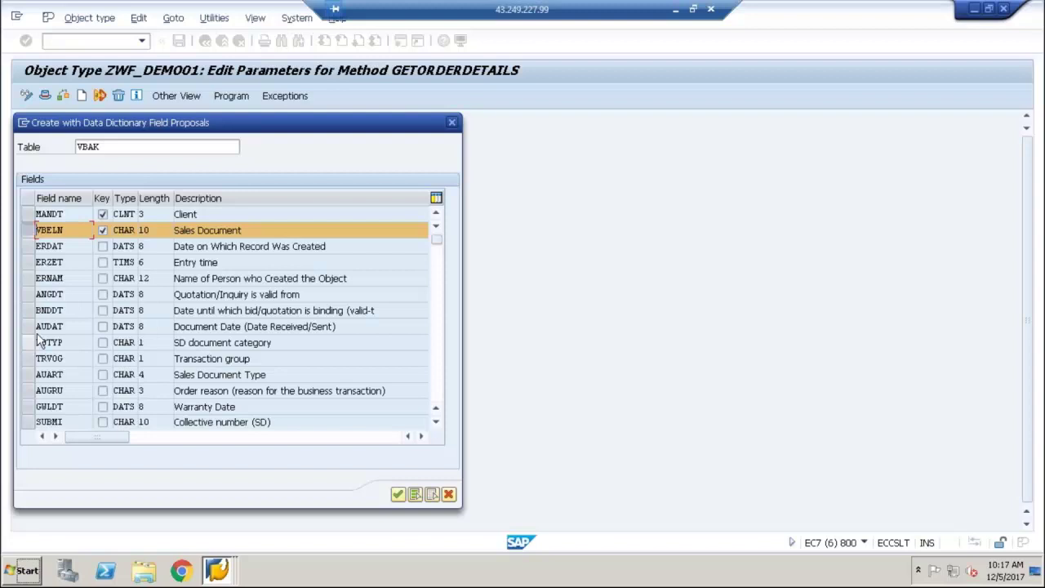
{"action": "left_click", "coordinate": [29, 374]}
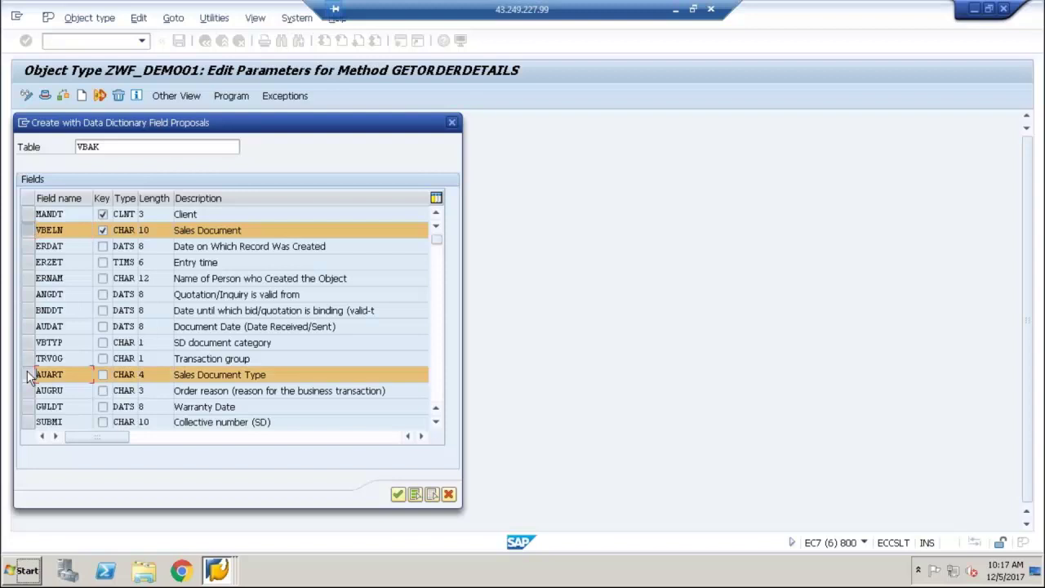
{"action": "left_click", "coordinate": [397, 495]}
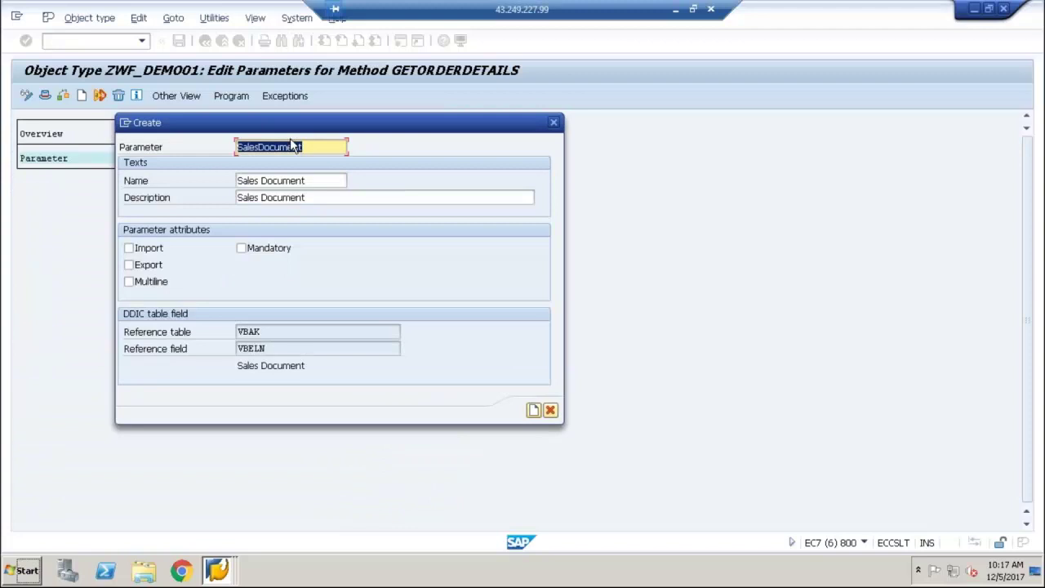
Step: Create import parameter SalesDocument and export parameter SalesDocumentType, then save the object type
{"action": "left_click", "coordinate": [133, 252]}
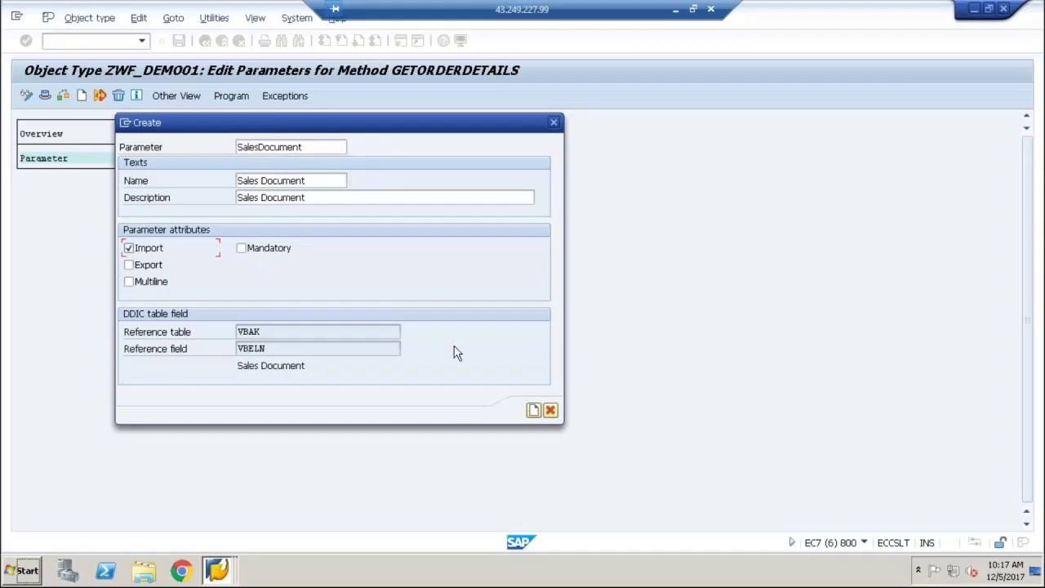
{"action": "left_click", "coordinate": [534, 410]}
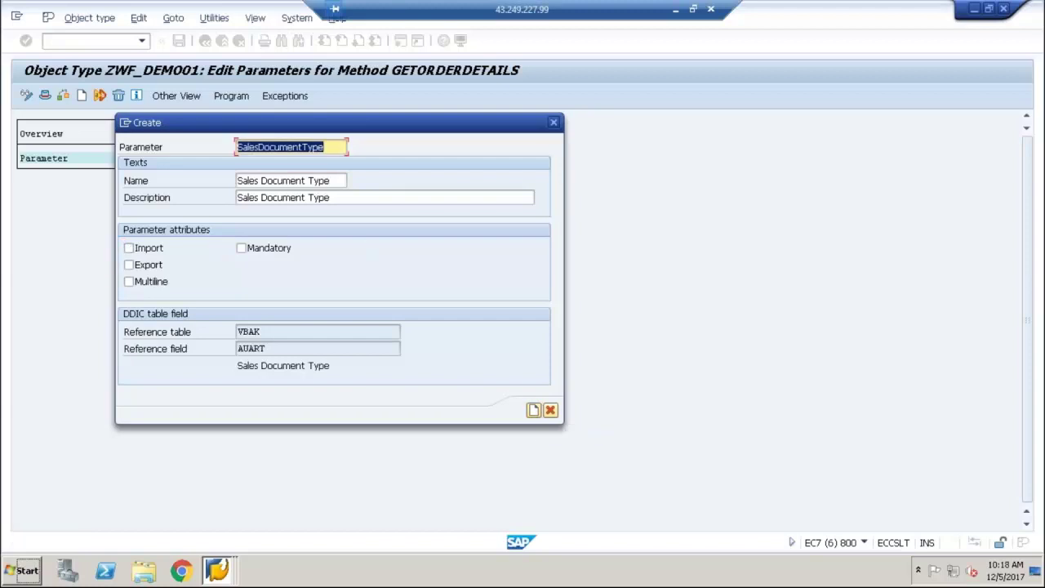
{"action": "left_click", "coordinate": [130, 266]}
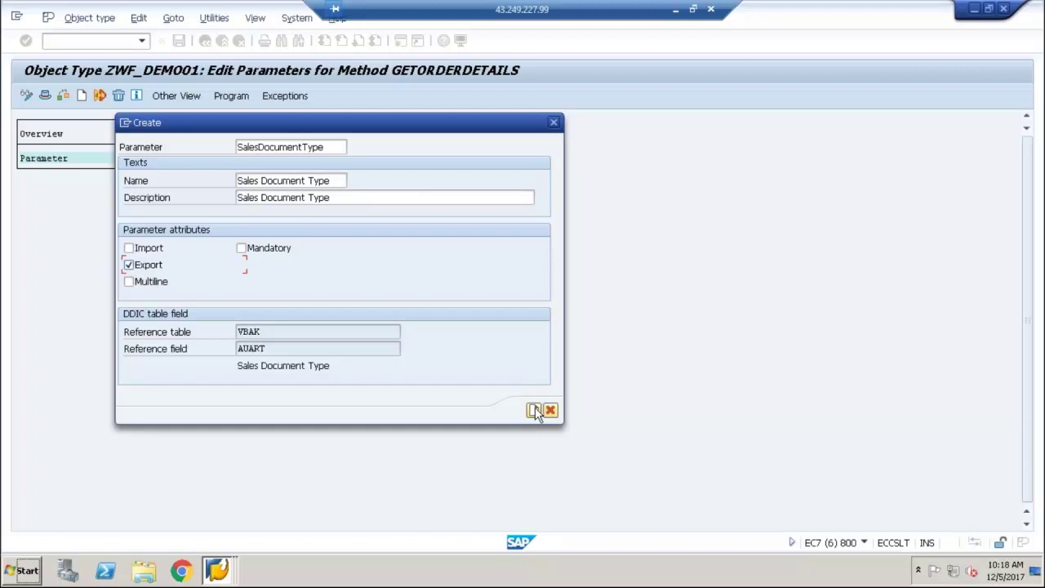
{"action": "left_click", "coordinate": [535, 409]}
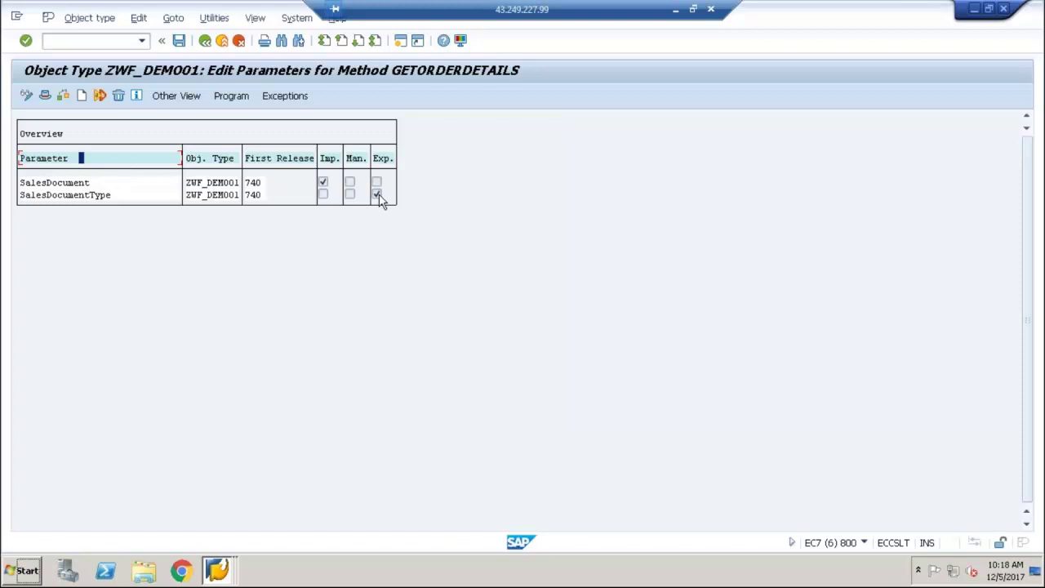
{"action": "left_click", "coordinate": [179, 41]}
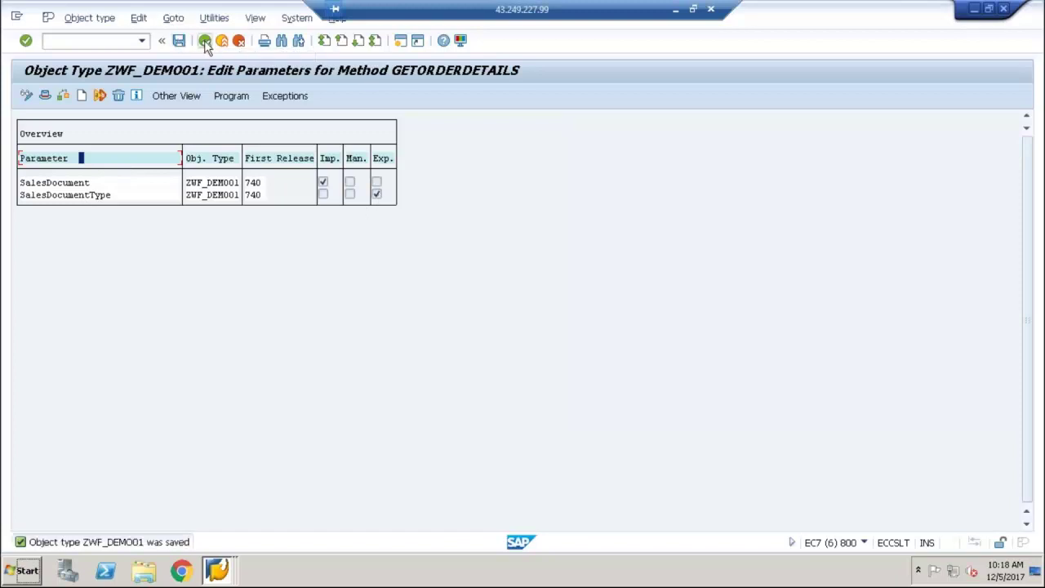
{"action": "left_click", "coordinate": [205, 40]}
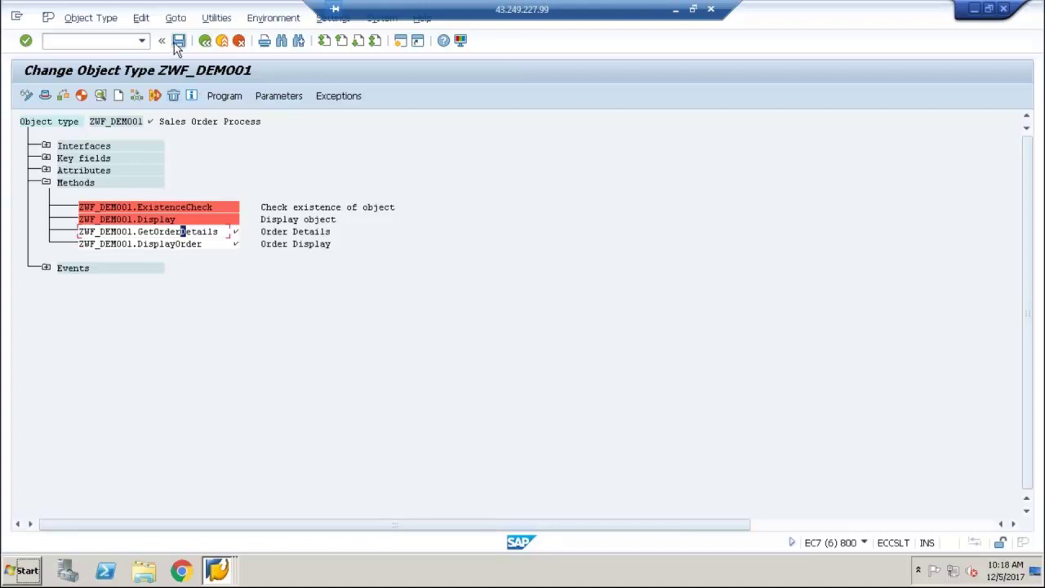
Step: Generate a GETORDERDETAILS method template in the ZWF_DEMO01 program
{"action": "left_click", "coordinate": [178, 41]}
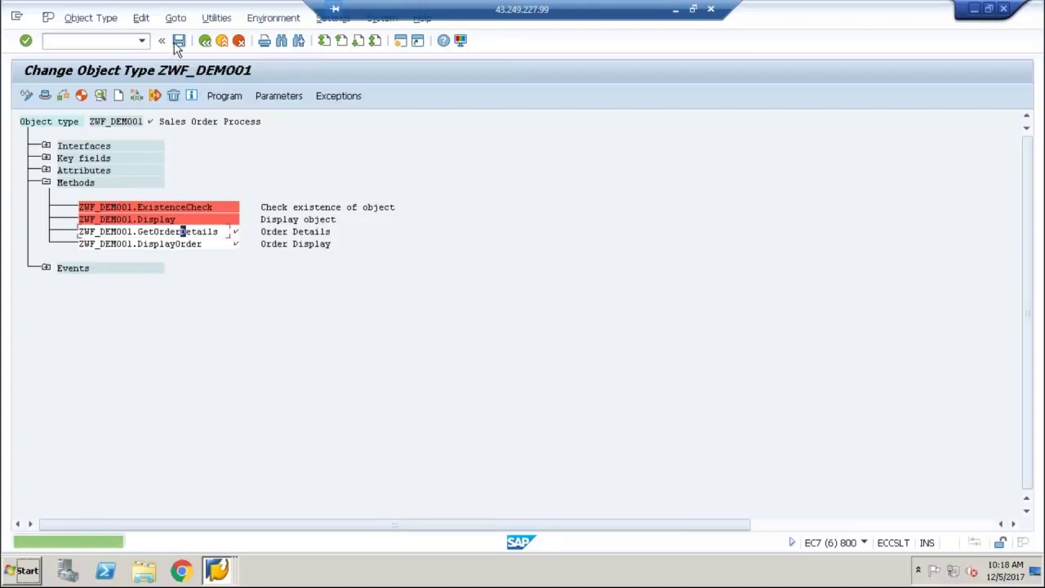
{"action": "left_click", "coordinate": [189, 232]}
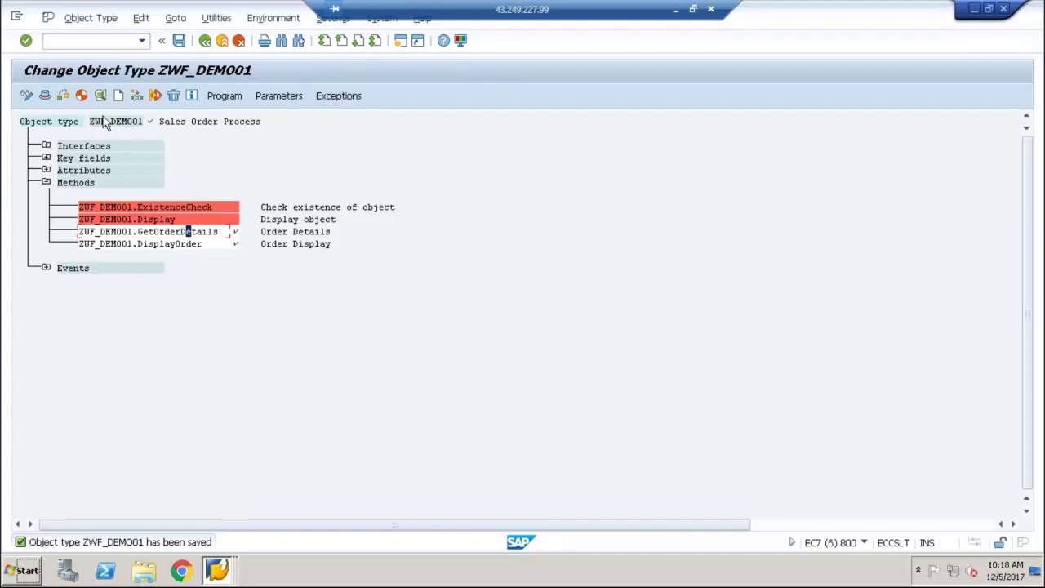
{"action": "left_click", "coordinate": [227, 97]}
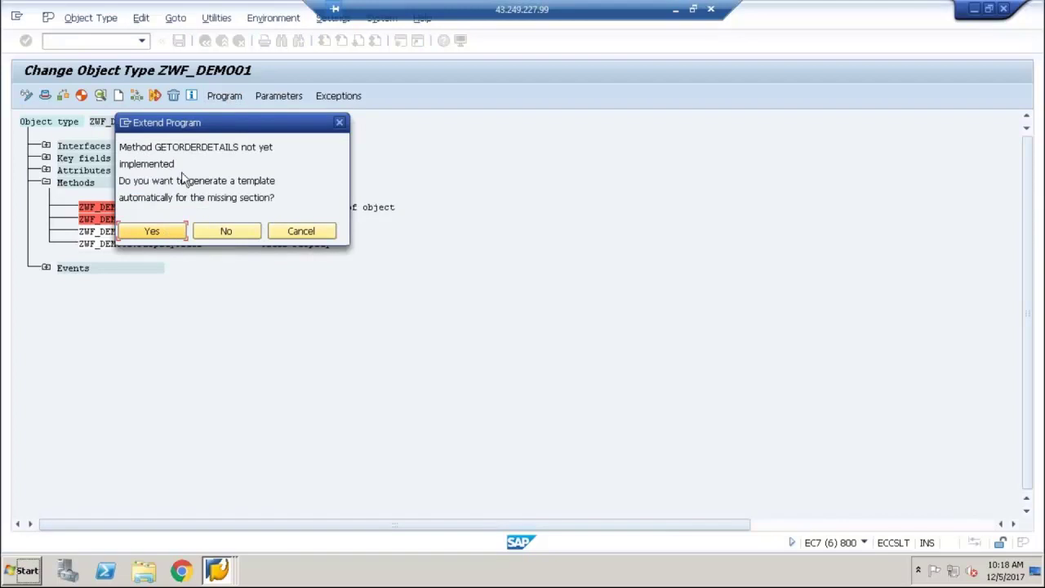
{"action": "left_click", "coordinate": [171, 230]}
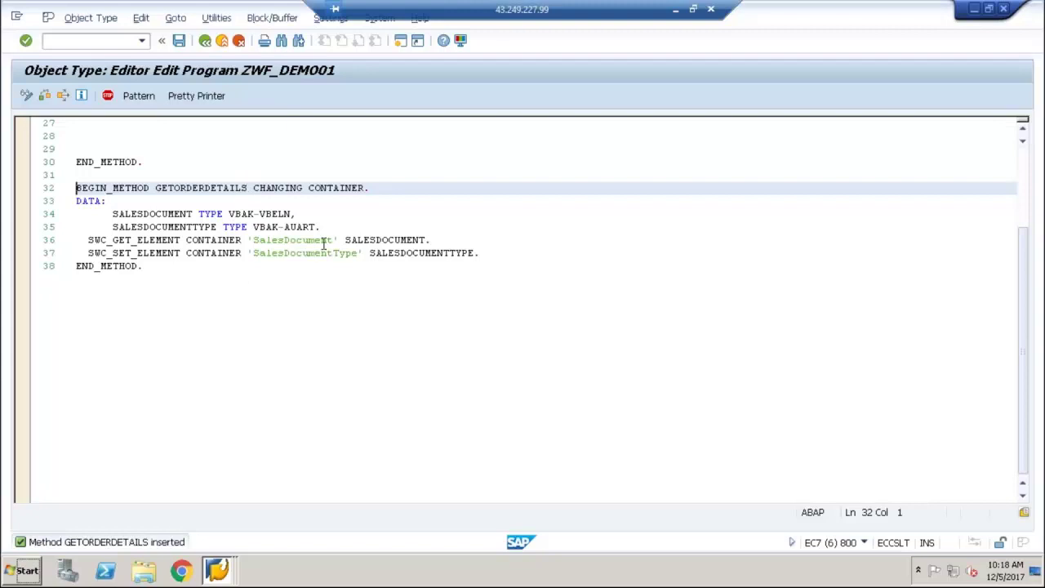
Step: Insert blank lines below the SalesDocument container read in GETORDERDETAILS
{"action": "left_click", "coordinate": [496, 252]}
{"action": "key", "text": "Return"}
{"action": "key", "text": "Return"}
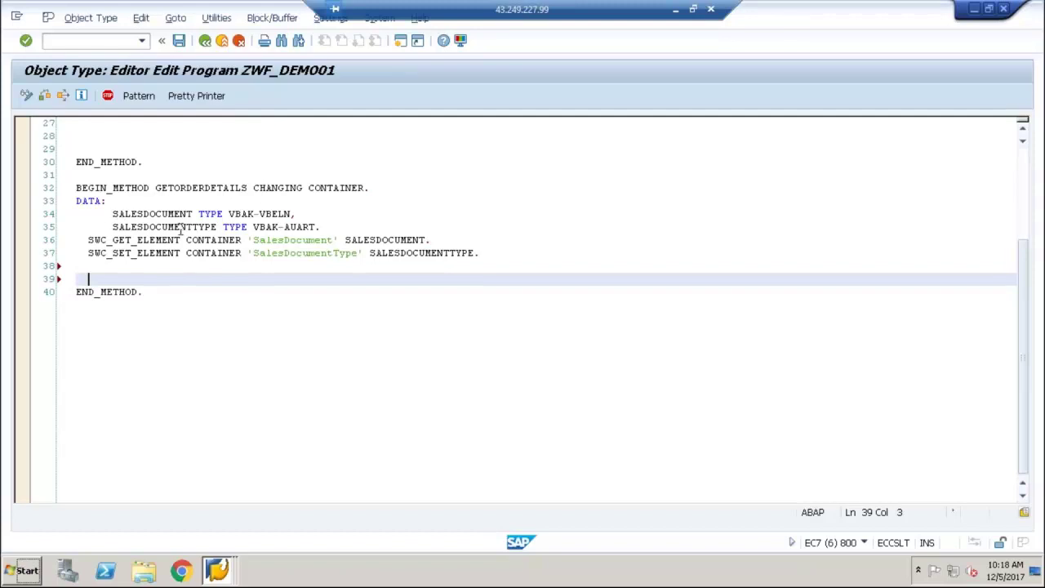
{"action": "left_click", "coordinate": [119, 242]}
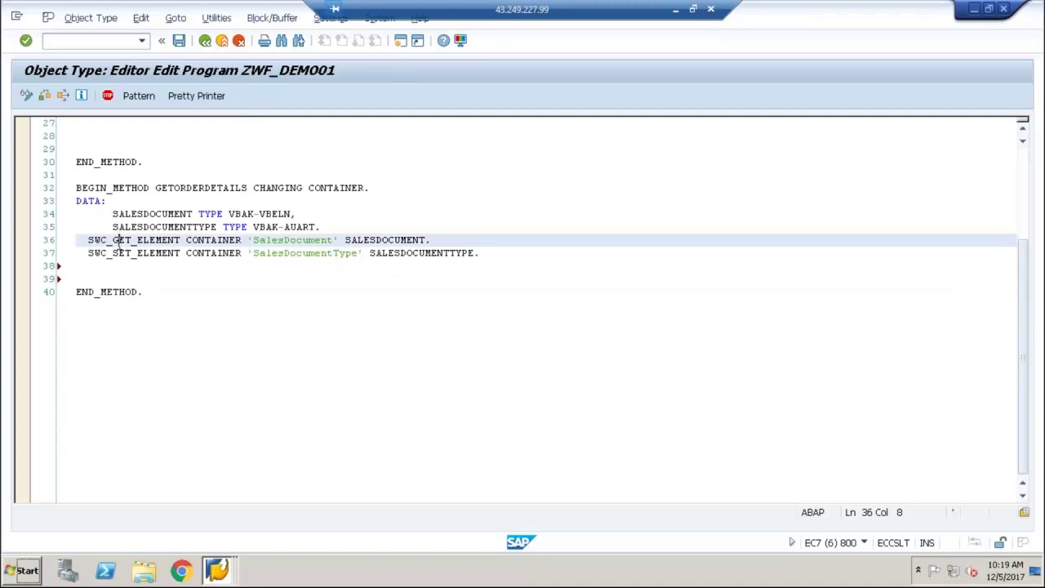
{"action": "left_click", "coordinate": [125, 255]}
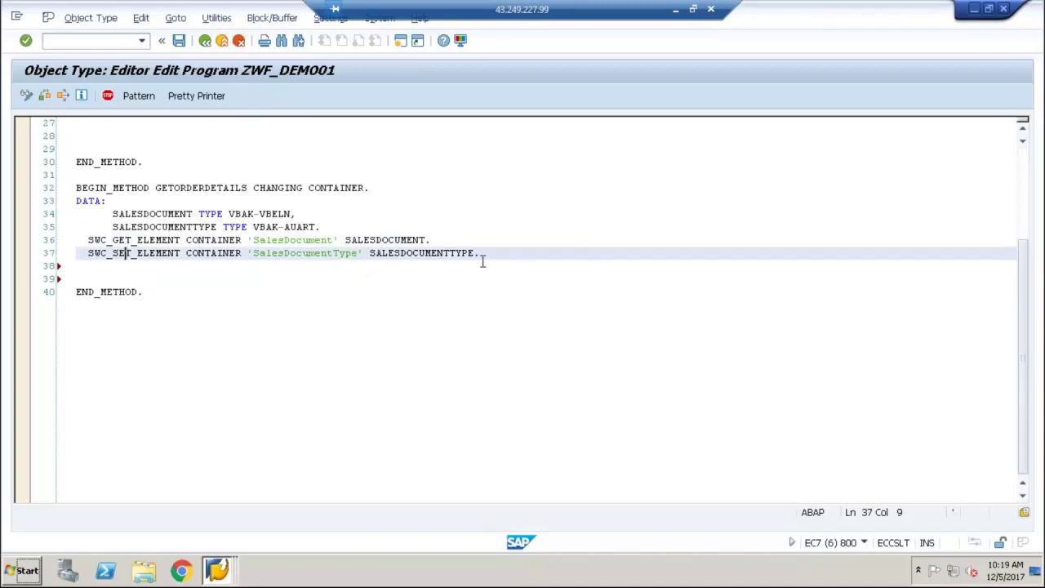
{"action": "left_click", "coordinate": [464, 239]}
{"action": "key", "text": "Return"}
{"action": "key", "text": "Return"}
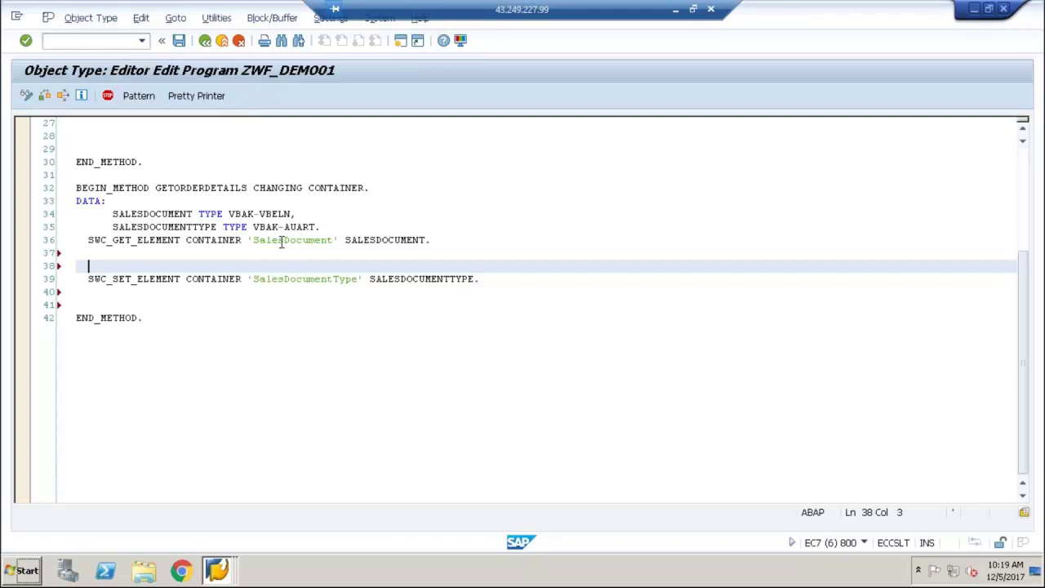
{"action": "key", "text": "Up"}
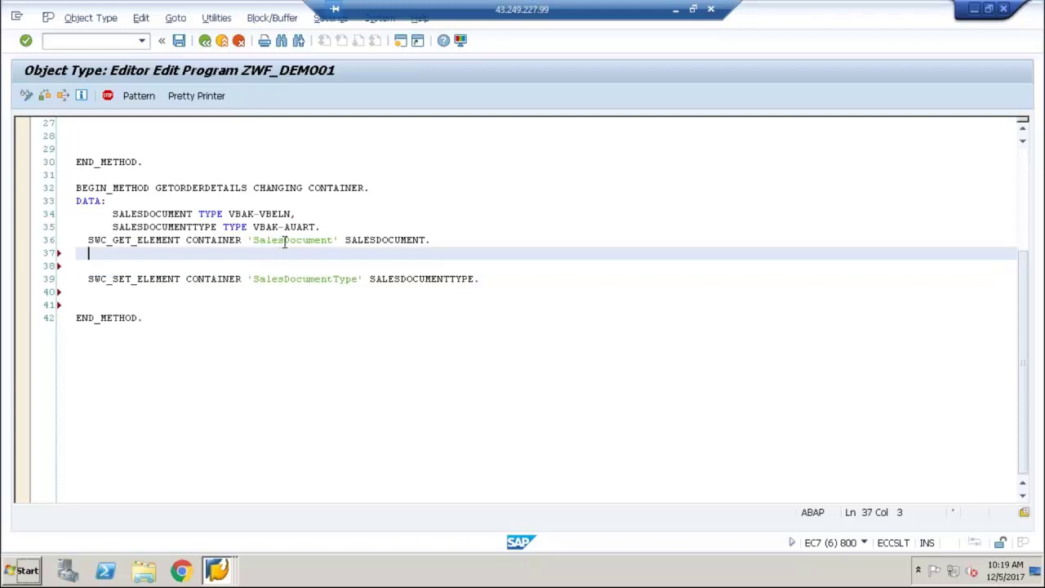
{"action": "key", "text": "Return"}
Step: Write the block IF salesdocument IS NOT INITIAL. with a closing ENDIF
{"action": "type", "text": "IF sw"}
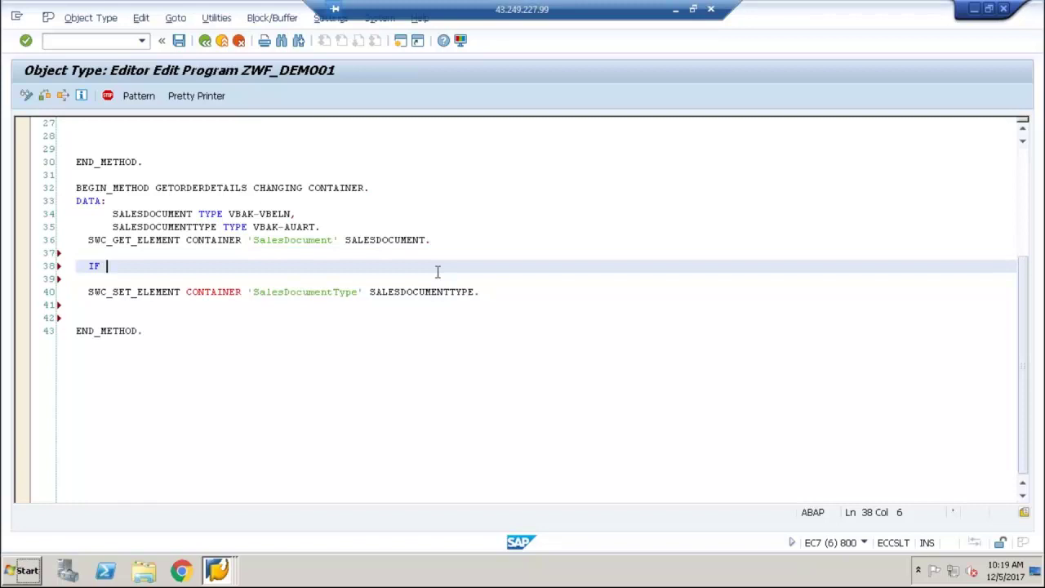
{"action": "key", "text": "BackSpace"}
{"action": "type", "text": "alesdocument ISNOT"}
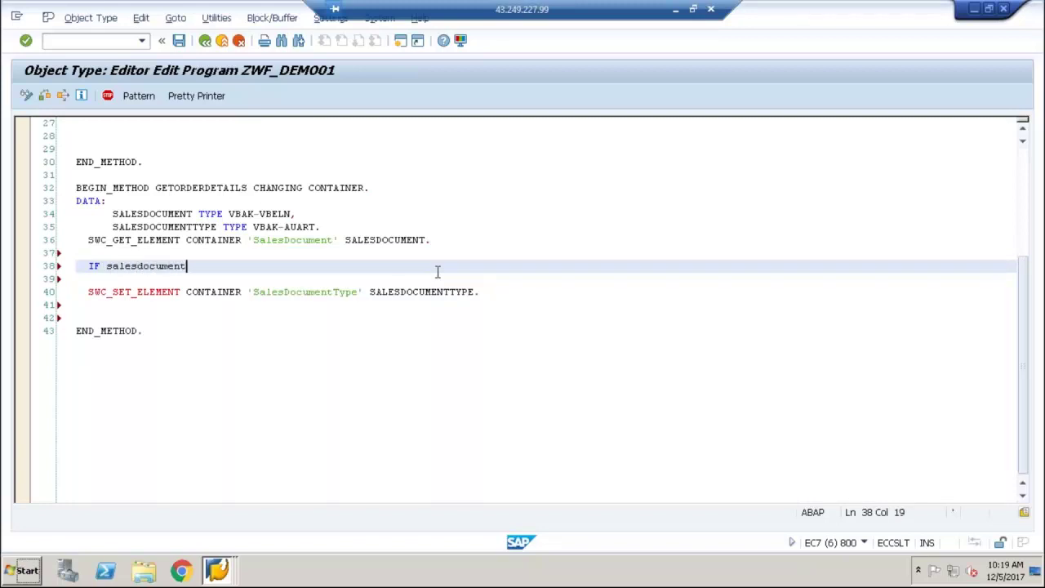
{"action": "key", "text": "BackSpace"}
{"action": "key", "text": "BackSpace"}
{"action": "type", "text": "NOT "}
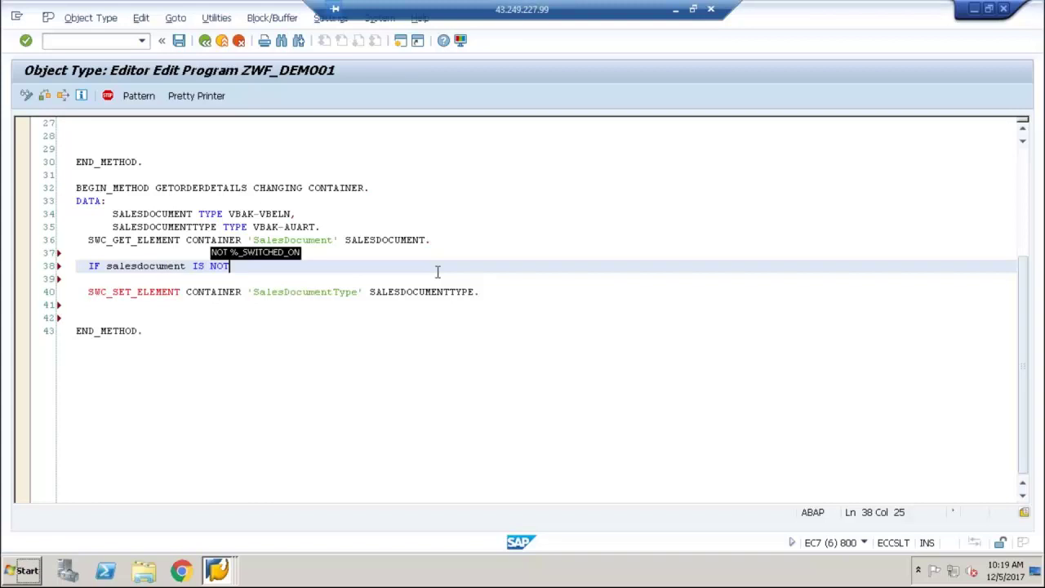
{"action": "type", "text": "INI"}
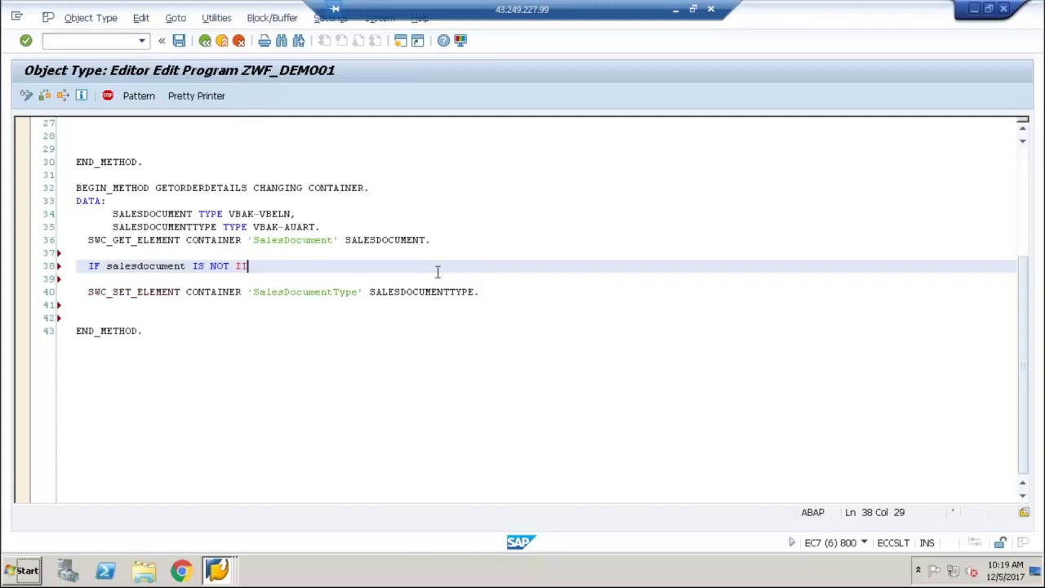
{"action": "type", "text": "TIAL."}
{"action": "key", "text": "Return"}
{"action": "key", "text": "BackSpace"}
{"action": "key", "text": "BackSpace"}
{"action": "type", "text": "ENDIF."}
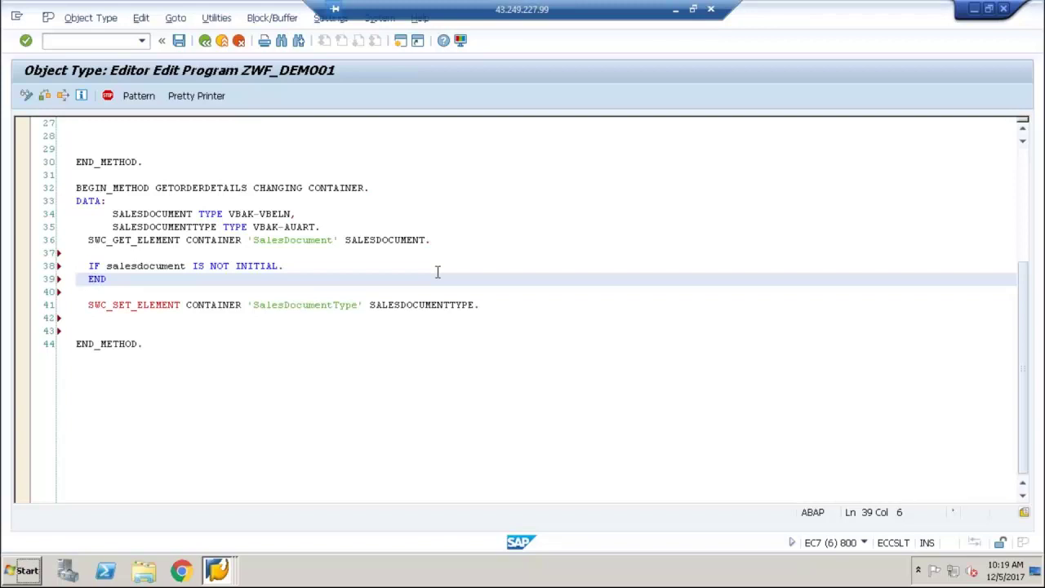
Step: Inside the IF, add SELECT SINGLE auart FROM vbak INTO salesdocumenttype WHERE vbeln = salesdocument
{"action": "left_click", "coordinate": [366, 263]}
{"action": "key", "text": "Return"}
{"action": "type", "text": "select"}
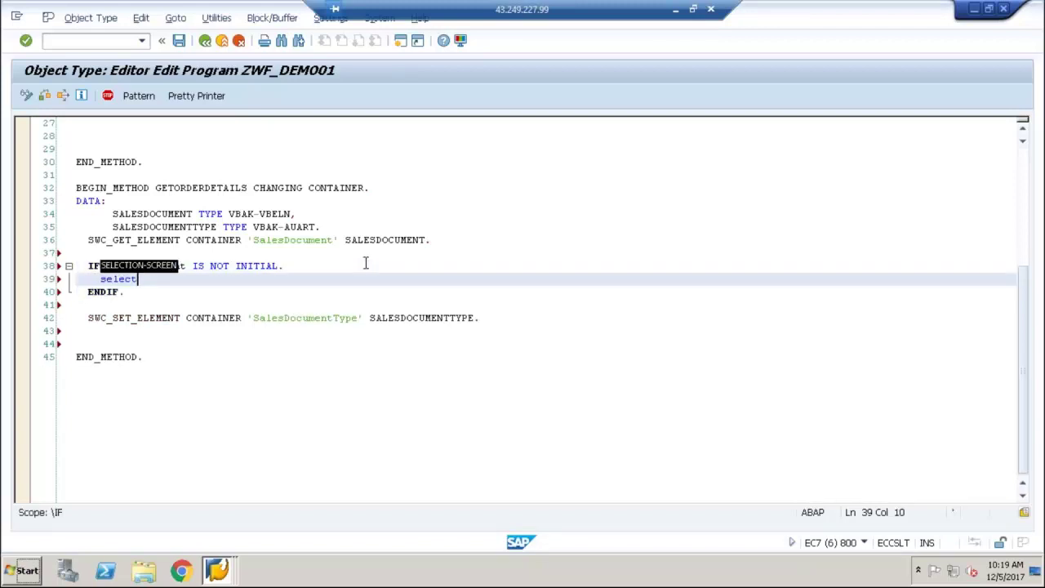
{"action": "type", "text": " single "}
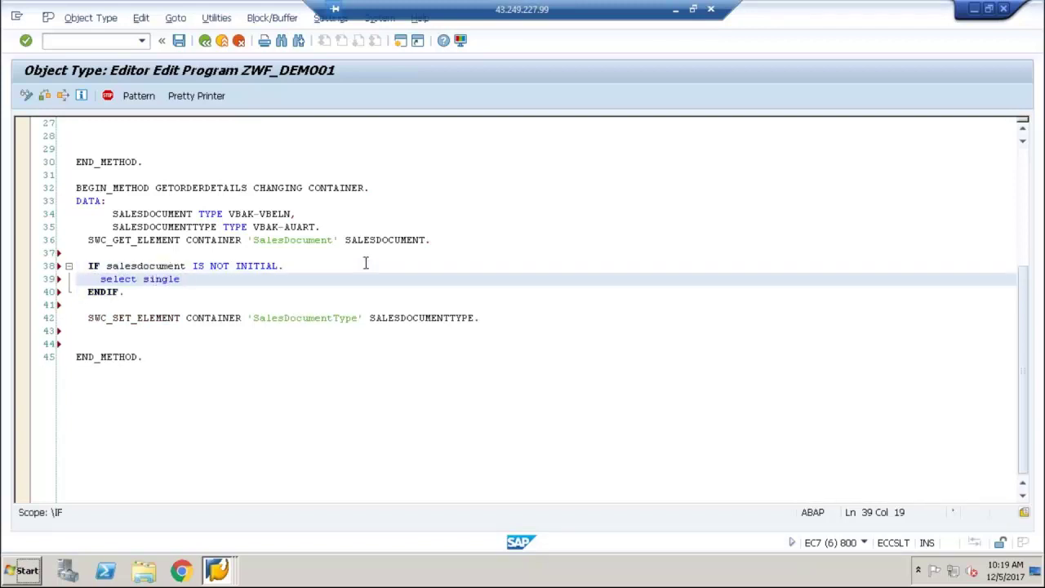
{"action": "type", "text": "auart f"}
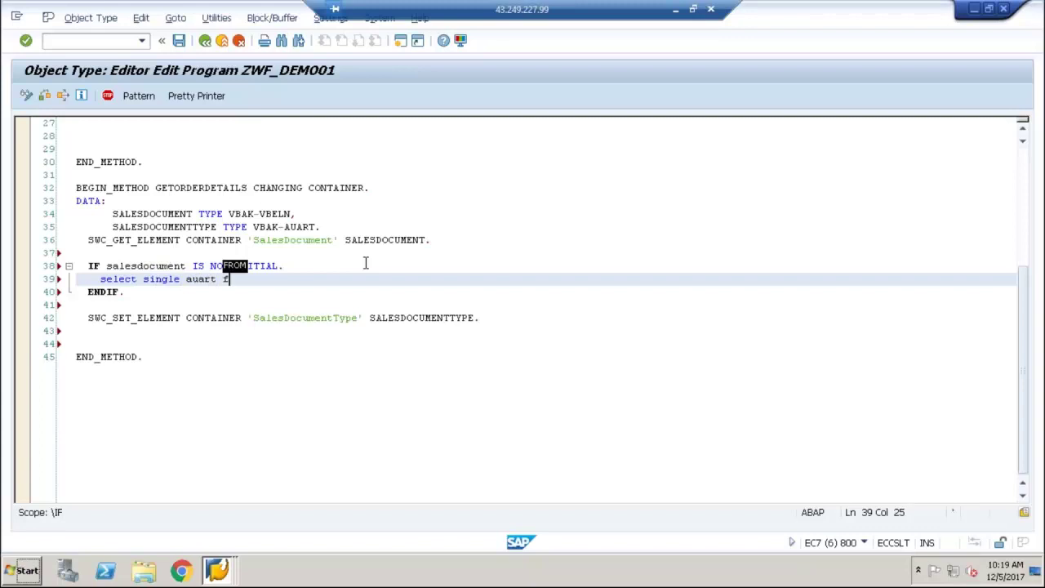
{"action": "type", "text": "rom vbak"}
{"action": "key", "text": "Return"}
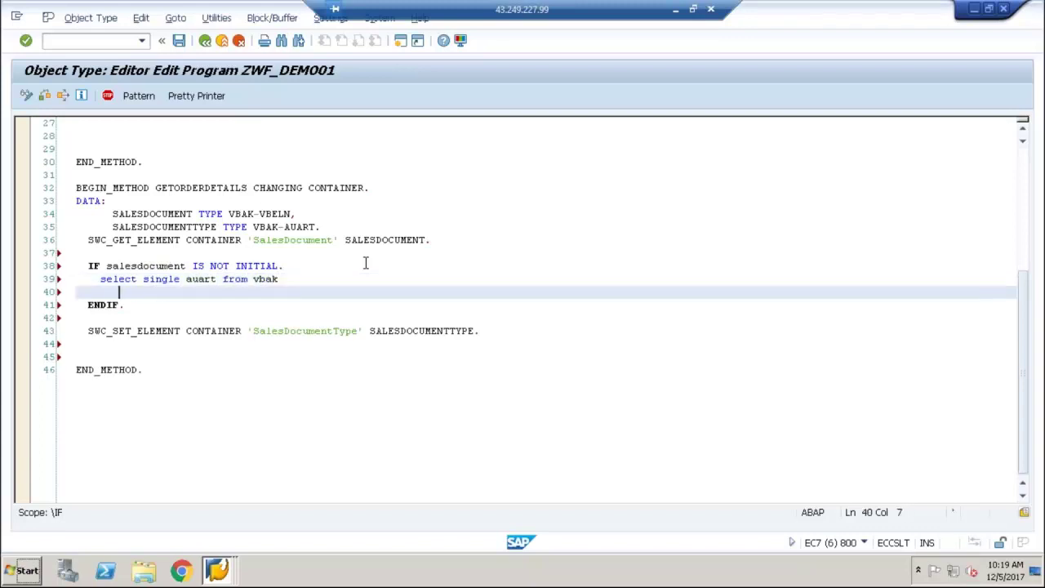
{"action": "type", "text": "into"}
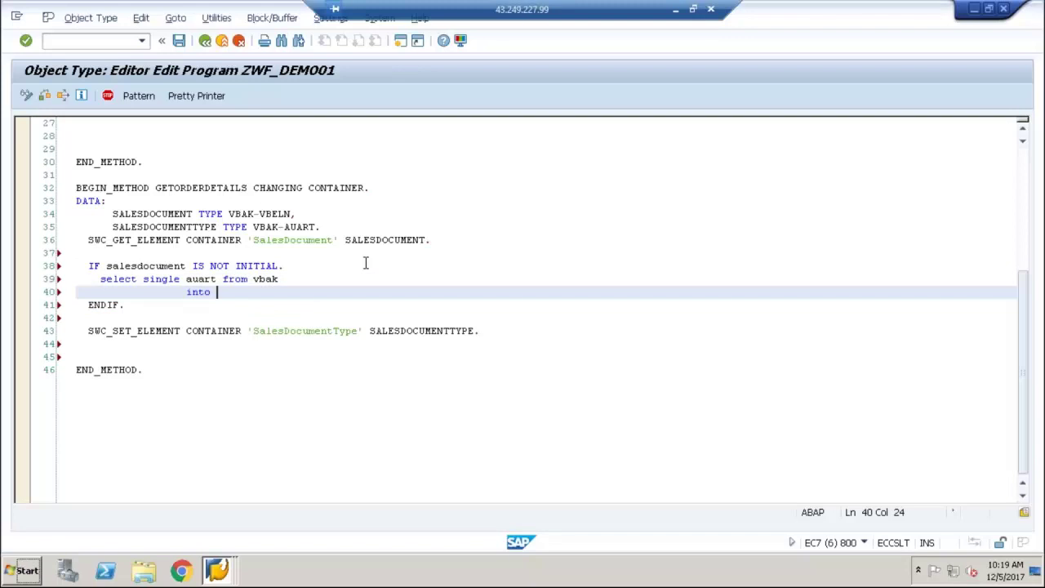
{"action": "type", "text": " salesdocumenttype"}
{"action": "key", "text": "Return"}
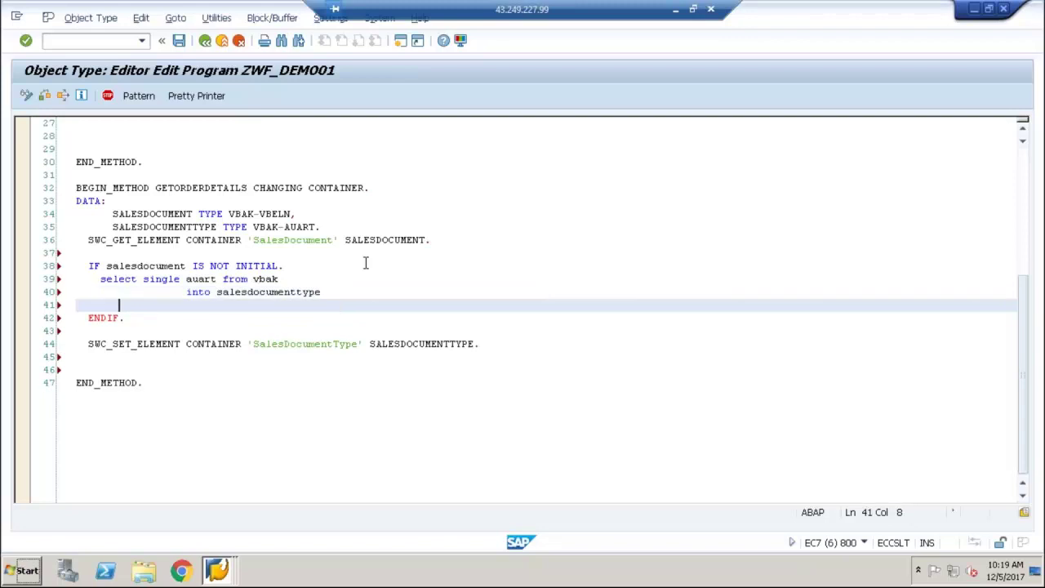
{"action": "type", "text": "where vbeln = "}
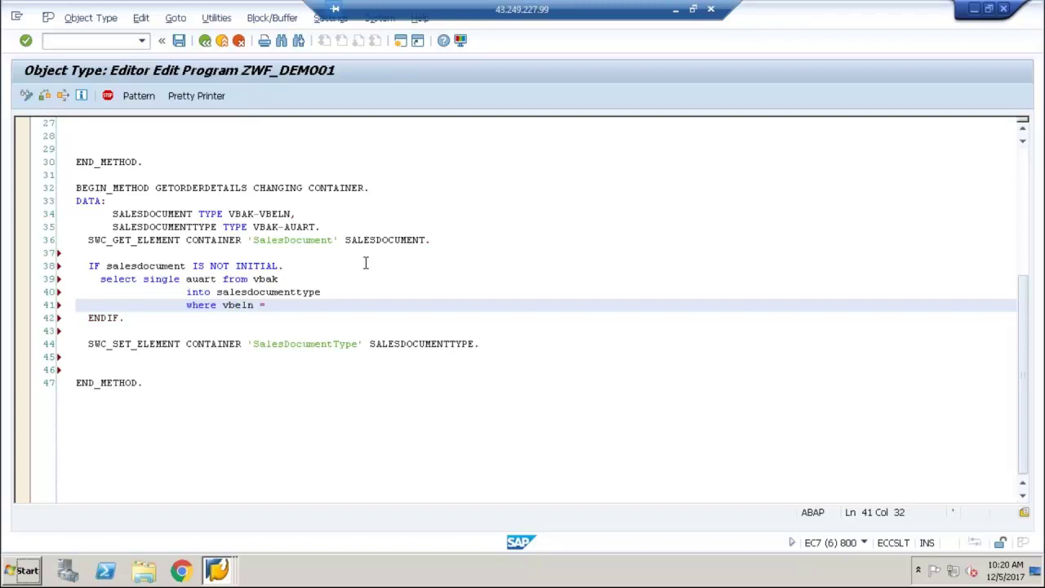
{"action": "type", "text": "salesdocument."}
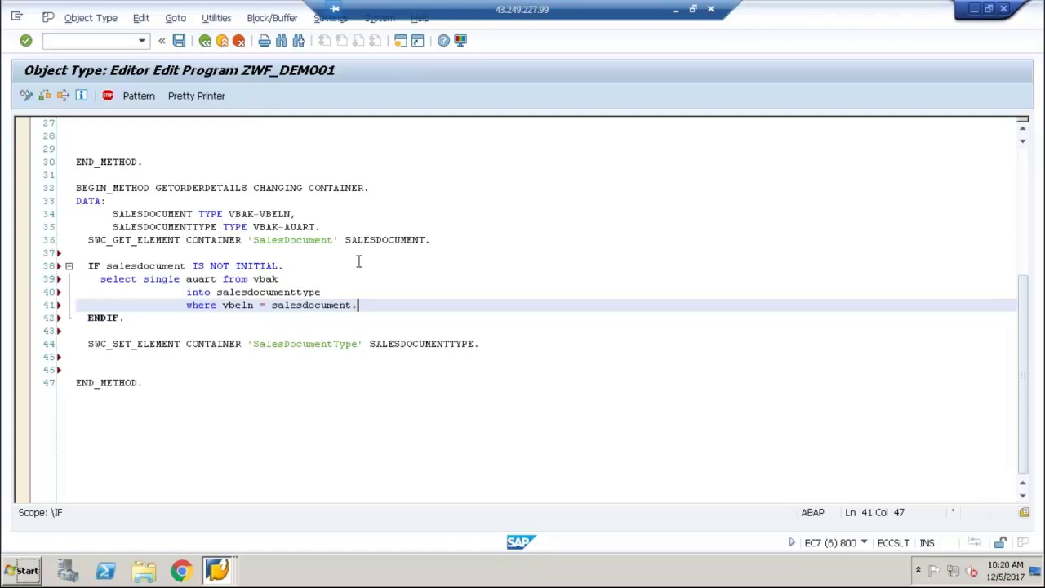
Step: Save the program and review the SalesDocument read, WHERE condition and vbak select
{"action": "left_click", "coordinate": [180, 41]}
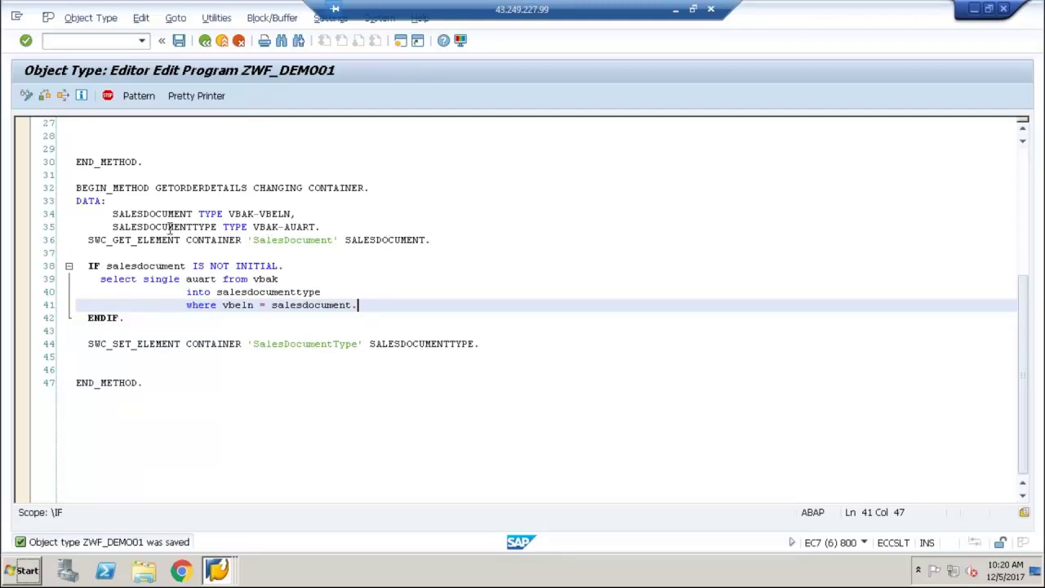
{"action": "left_click", "coordinate": [376, 240]}
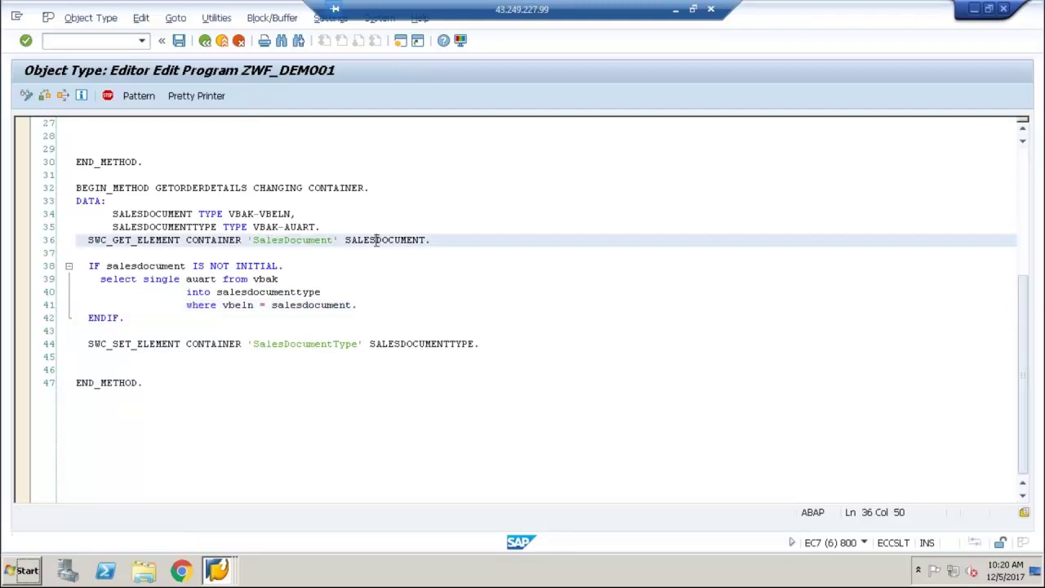
{"action": "left_click", "coordinate": [320, 305]}
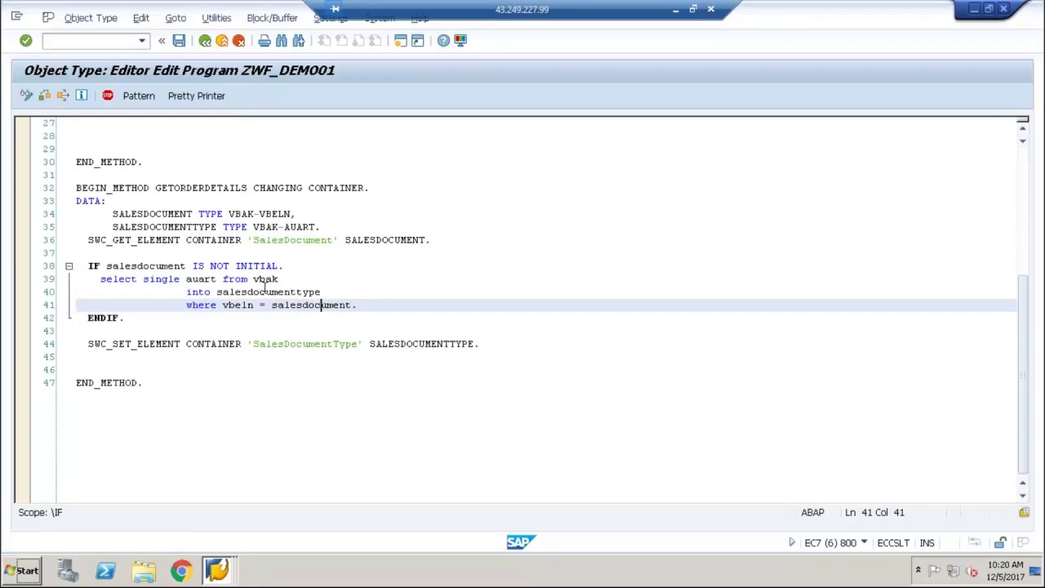
{"action": "left_click", "coordinate": [286, 279]}
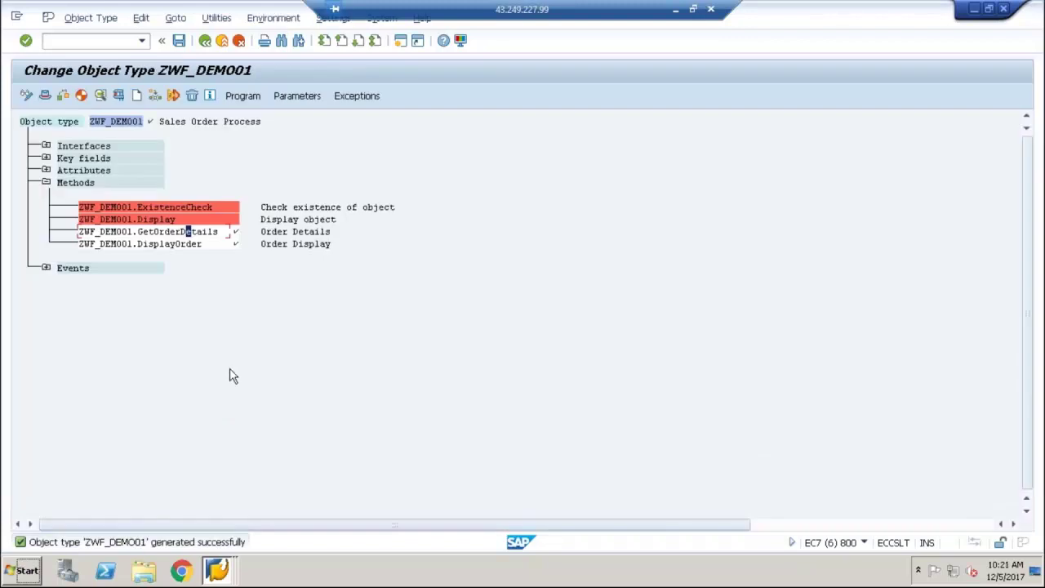
Step: Leave the ZWF_DEMO01 Change Object Type screen back to the Business Object Builder
{"action": "left_click", "coordinate": [177, 232]}
{"action": "left_click", "coordinate": [204, 41]}
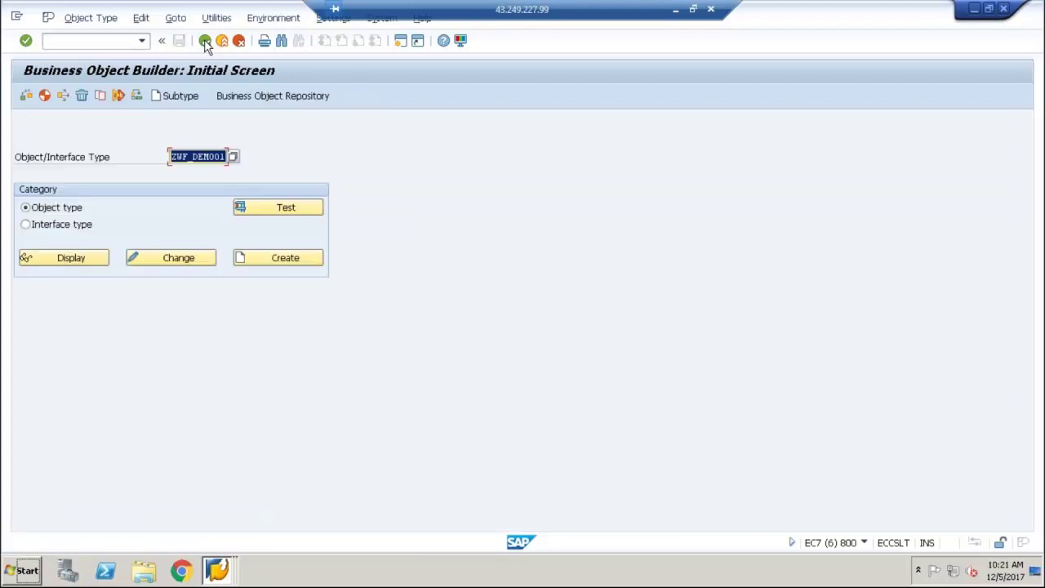
{"action": "left_click", "coordinate": [204, 40]}
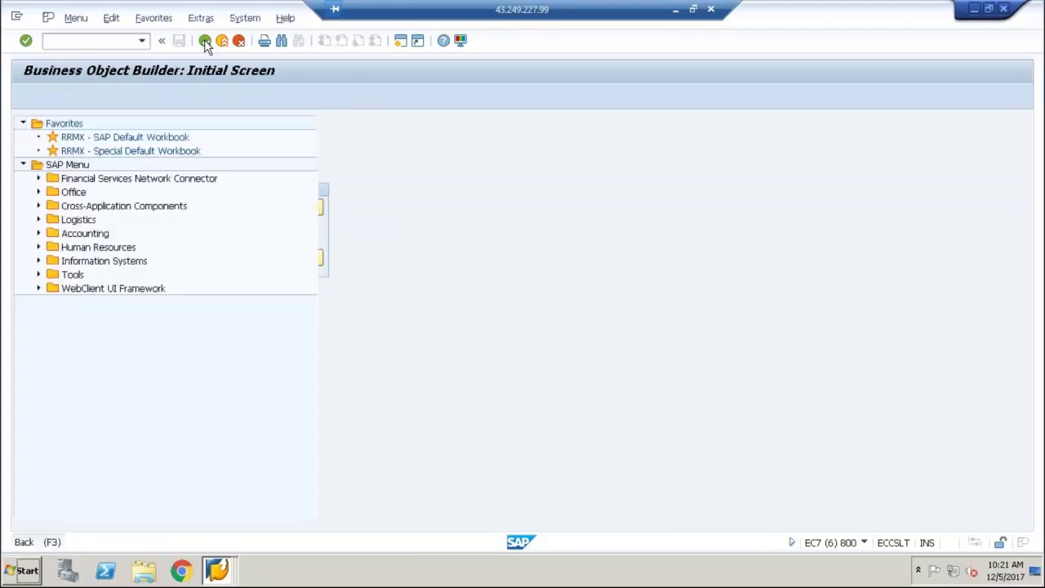
Step: In PFTS, choose task type Standard task and start creating a new standard task
{"action": "type", "text": "pfts"}
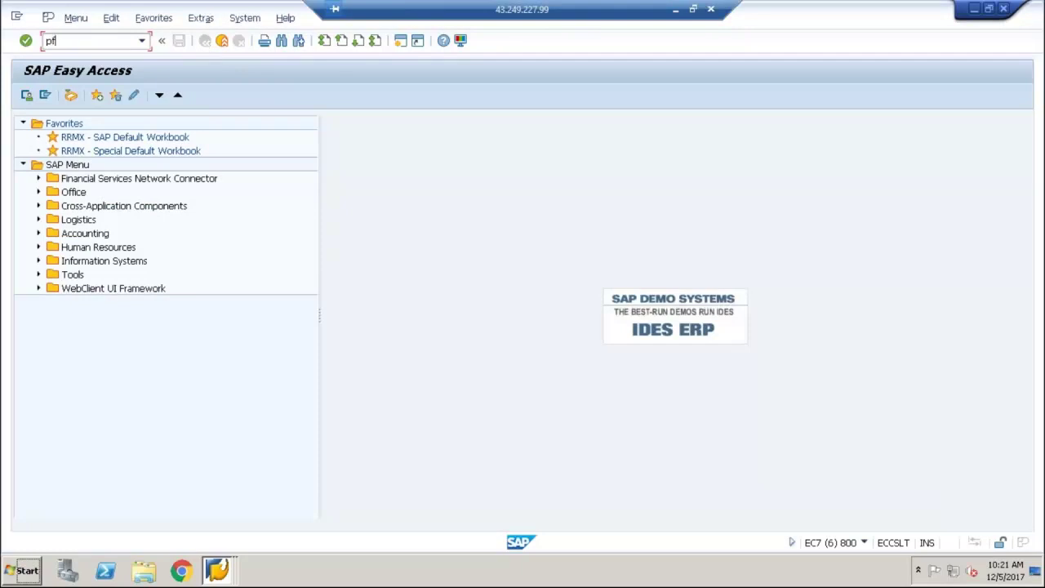
{"action": "key", "text": "Return"}
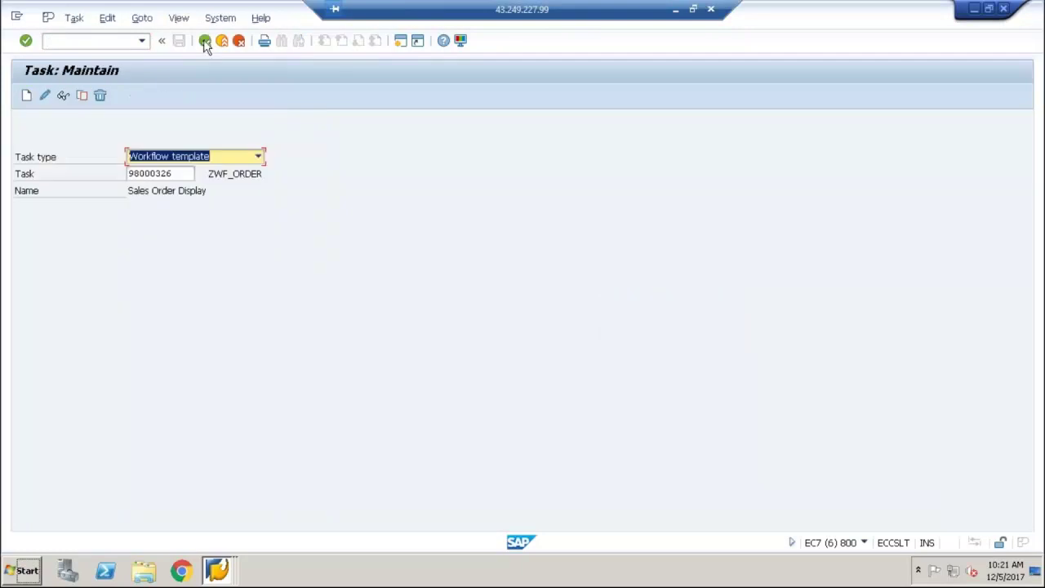
{"action": "key", "text": "Delete"}
{"action": "left_click", "coordinate": [196, 158]}
{"action": "left_click", "coordinate": [193, 182]}
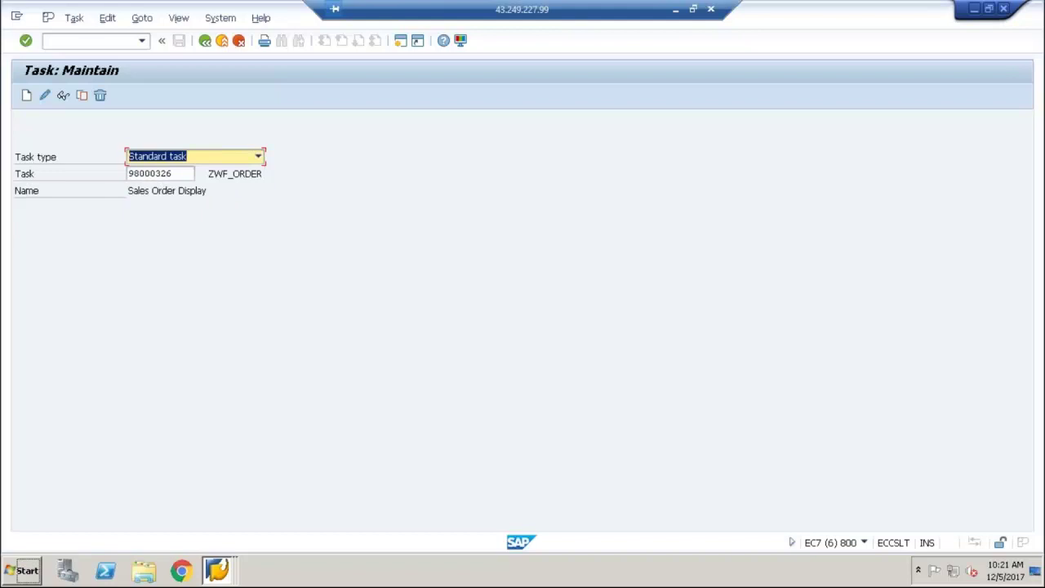
{"action": "left_click", "coordinate": [187, 174]}
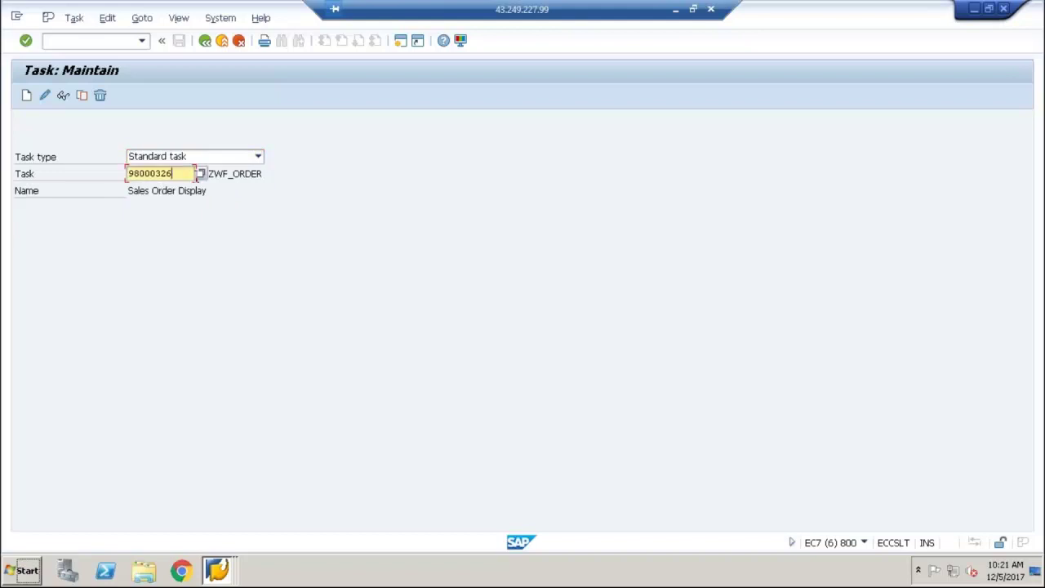
{"action": "left_click", "coordinate": [201, 174]}
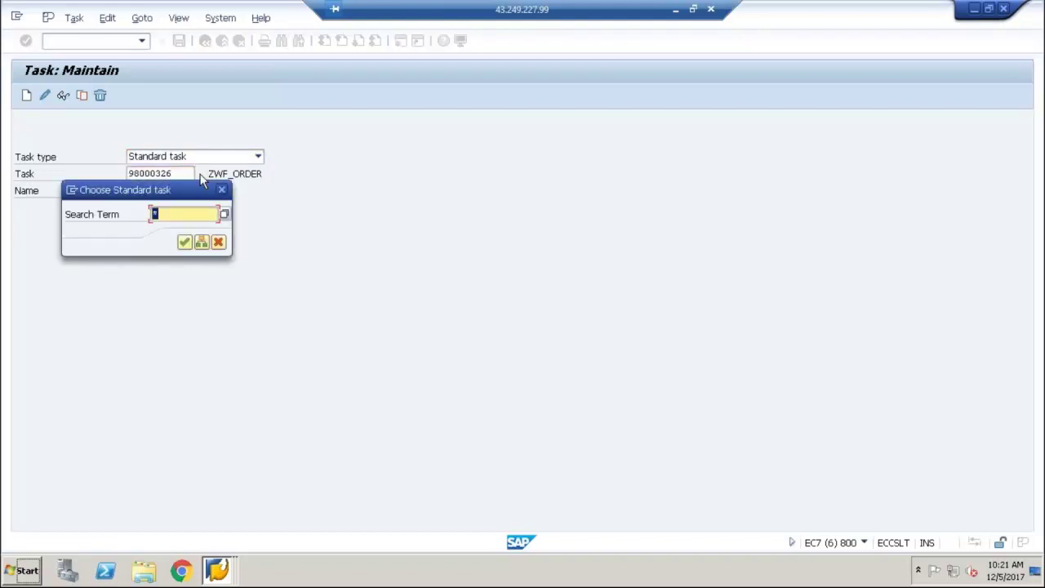
{"action": "left_click", "coordinate": [219, 242]}
{"action": "left_click", "coordinate": [27, 95]}
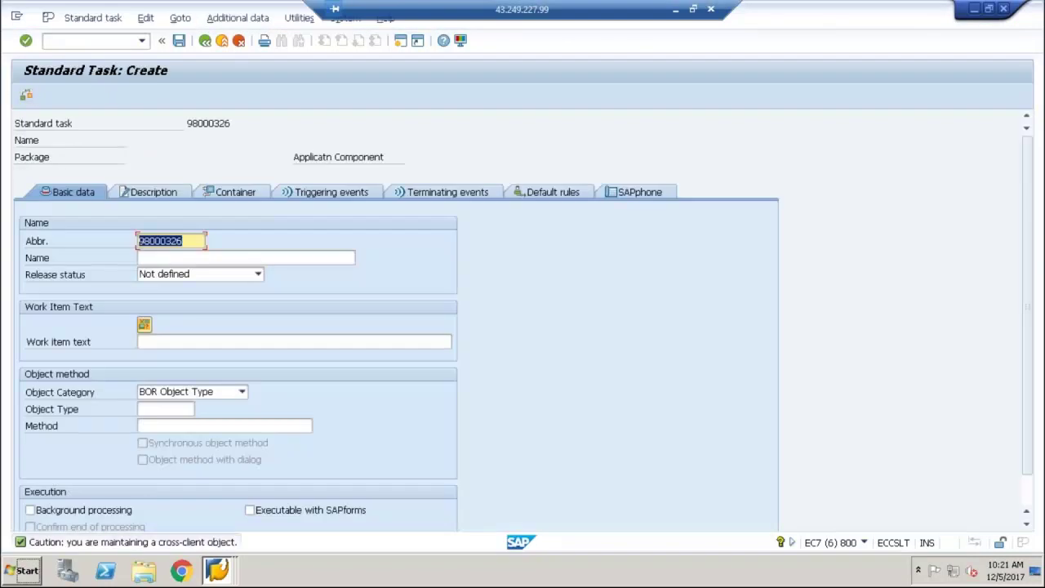
Step: Enter abbreviation ZWF_ORDERGET, name GetOrderDetails and work item text 'Get Order Details'
{"action": "key", "text": "BackSpace"}
{"action": "type", "text": "ZW"}
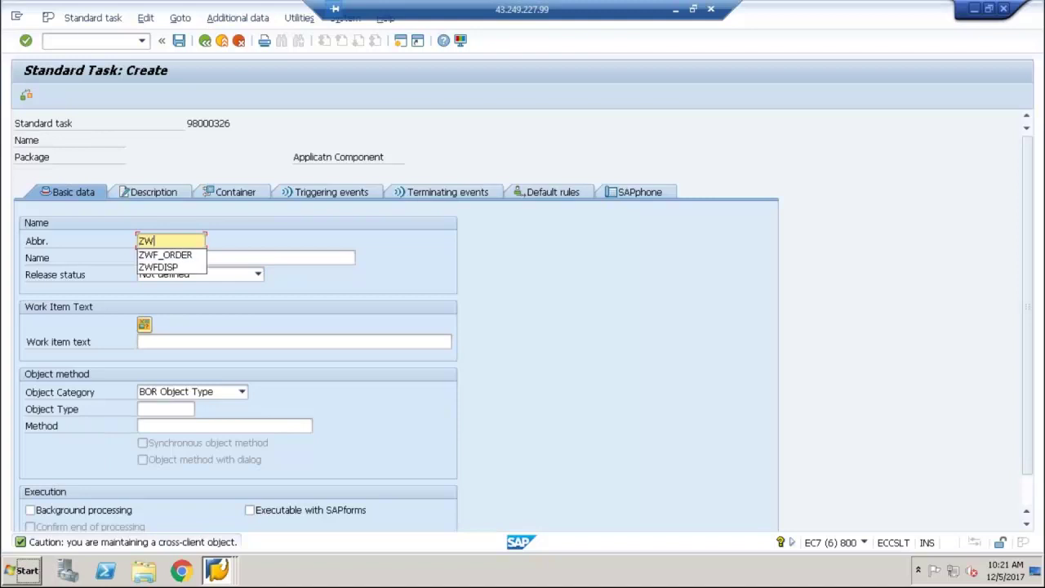
{"action": "type", "text": "F_ORDERGET"}
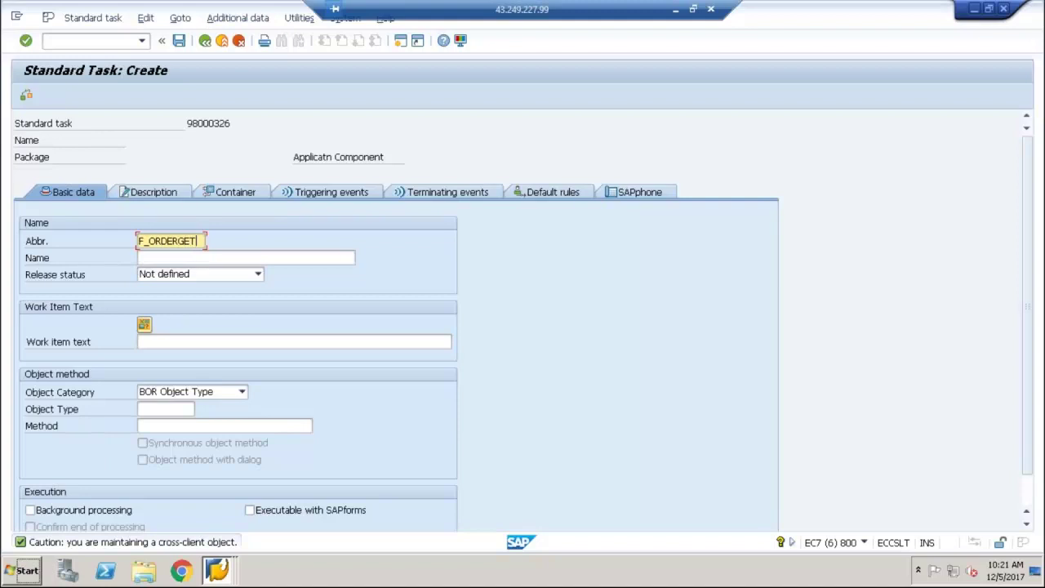
{"action": "left_click", "coordinate": [200, 257]}
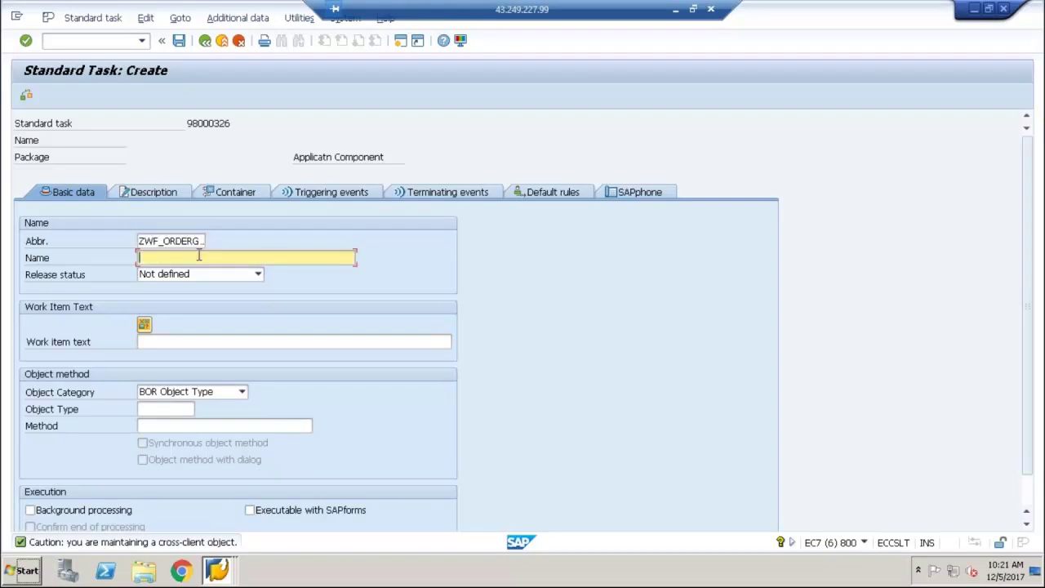
{"action": "type", "text": "GetOrderDetails"}
{"action": "left_click", "coordinate": [209, 341]}
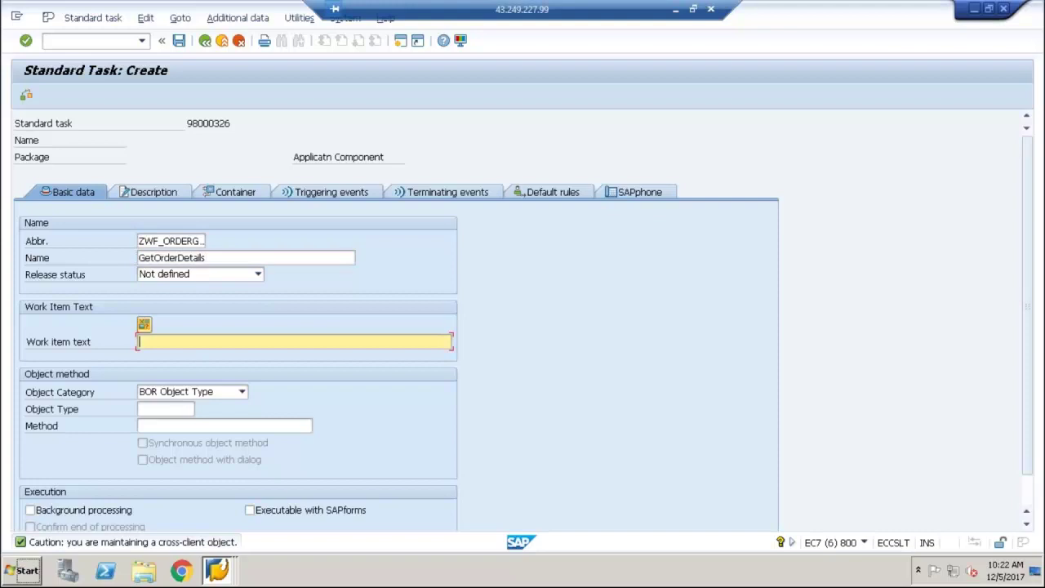
{"action": "type", "text": "Get Order Details"}
Step: Assign object type ZWF_DEMO01 with method GETORDERDETAILS and transfer its container elements
{"action": "left_click", "coordinate": [173, 409]}
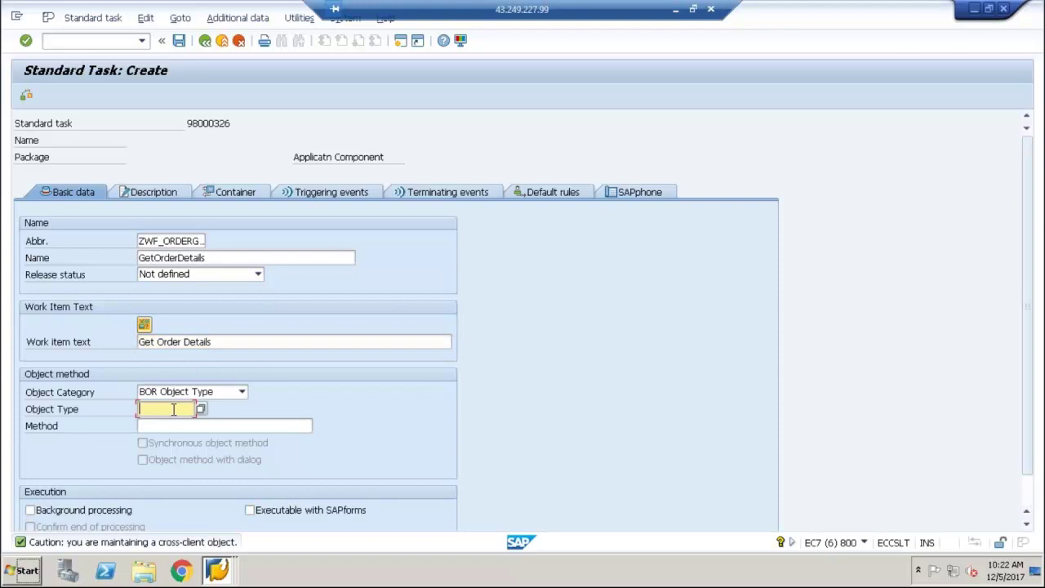
{"action": "left_click", "coordinate": [167, 409]}
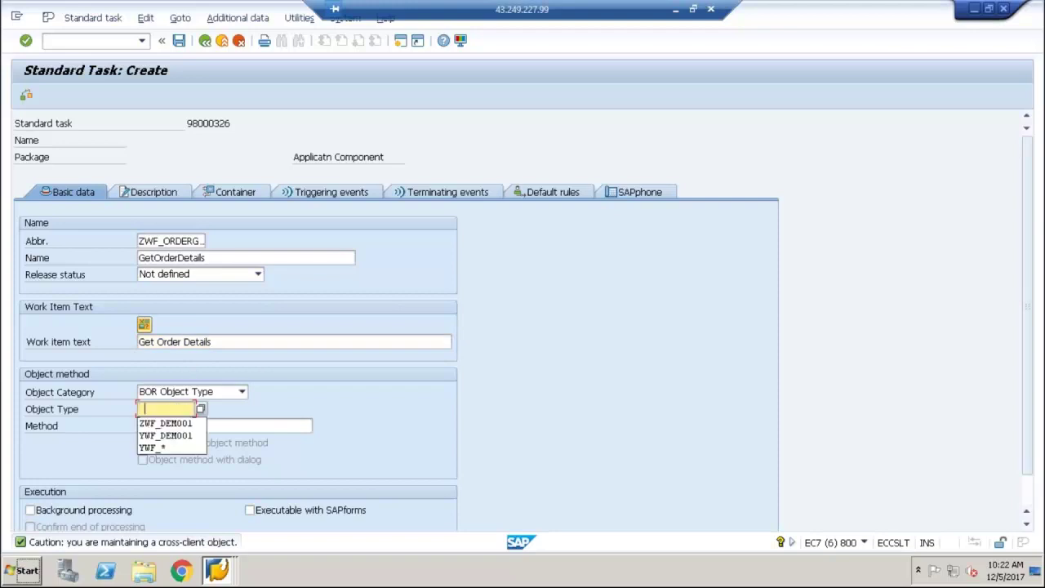
{"action": "left_click", "coordinate": [169, 424]}
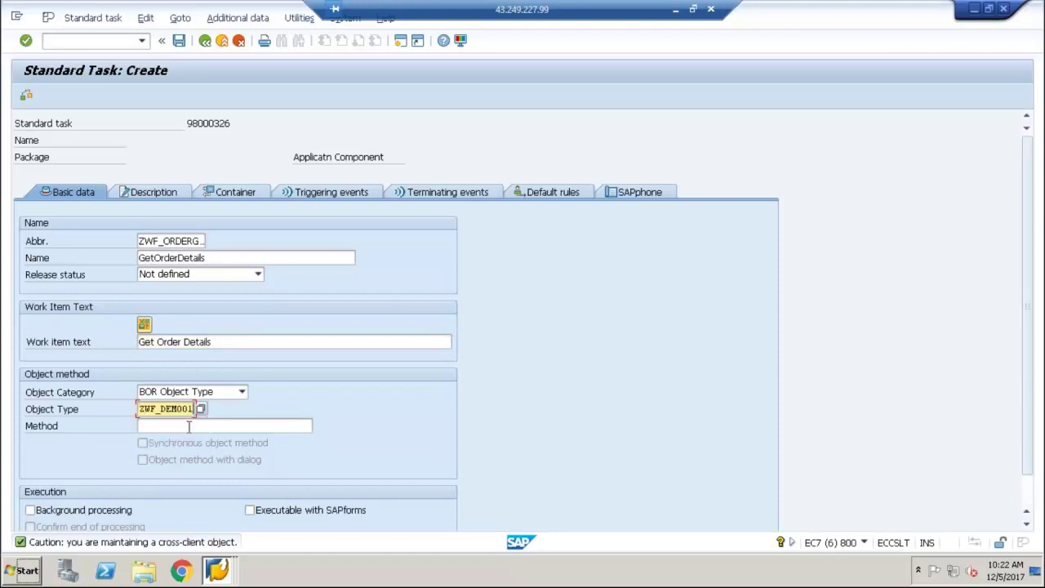
{"action": "left_click", "coordinate": [189, 425]}
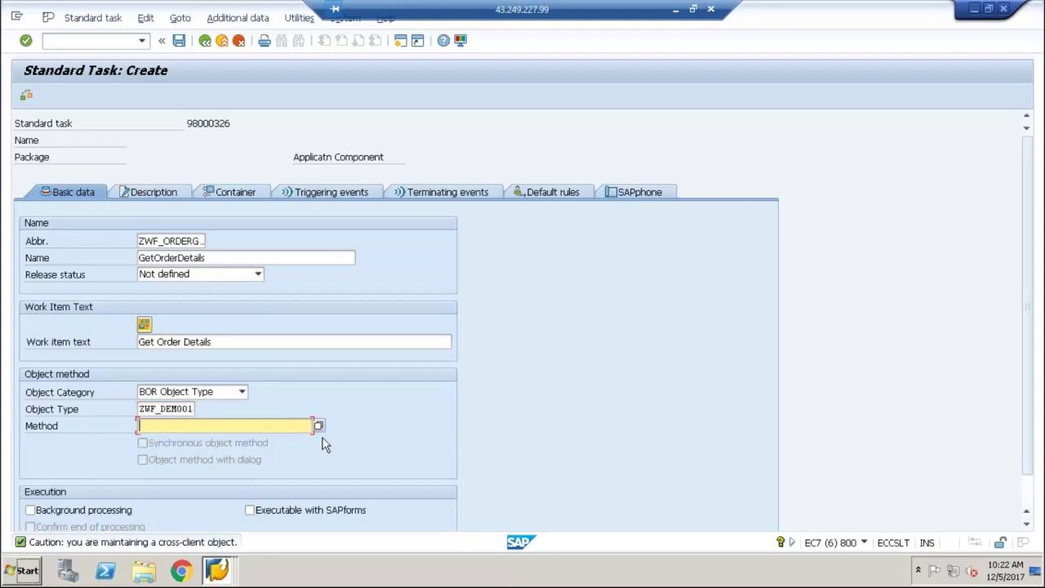
{"action": "left_click", "coordinate": [320, 427]}
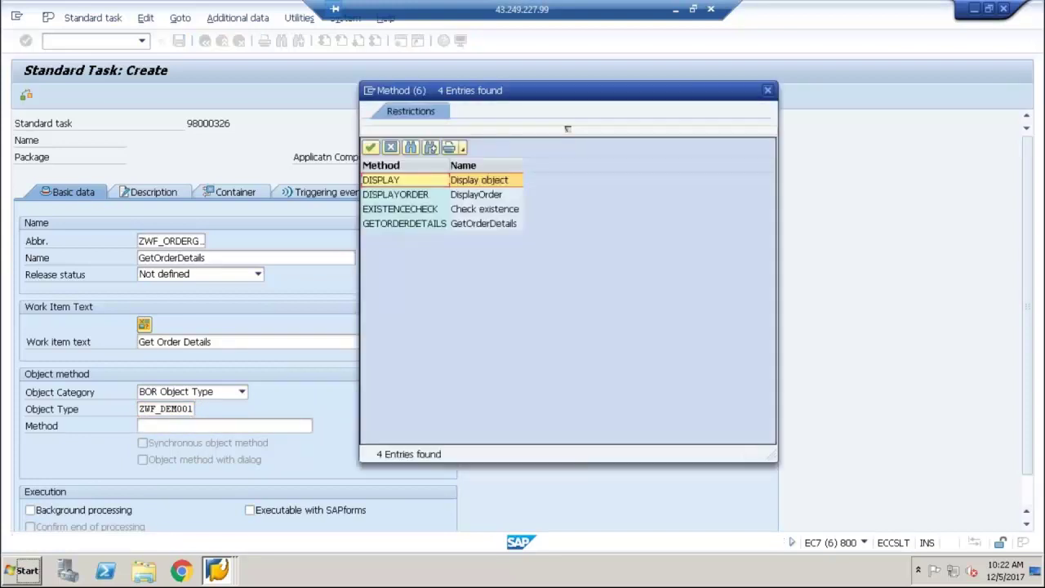
{"action": "double_click", "coordinate": [403, 224]}
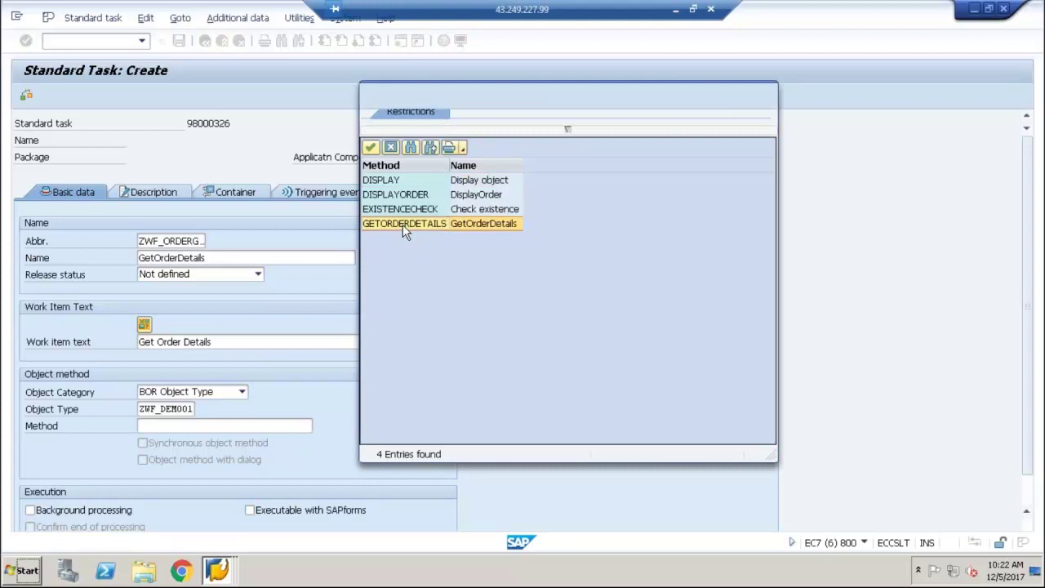
{"action": "key", "text": "Return"}
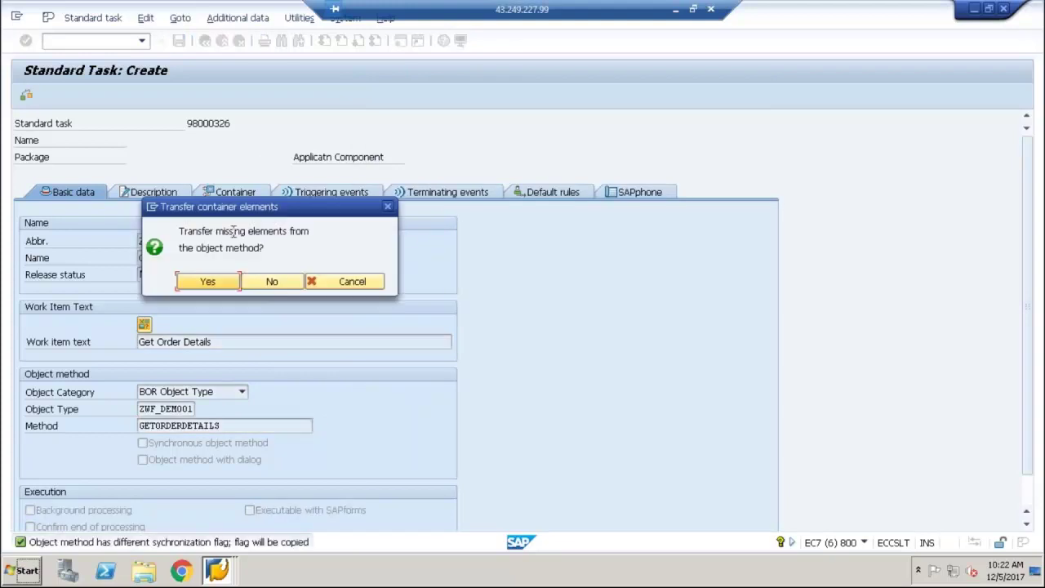
{"action": "left_click", "coordinate": [214, 282]}
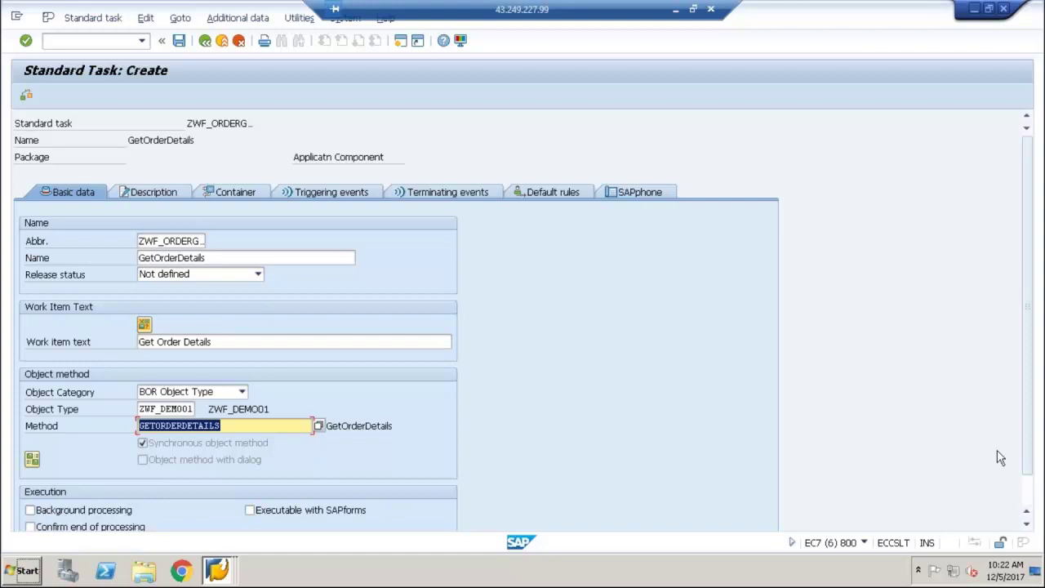
{"action": "left_click", "coordinate": [1033, 495]}
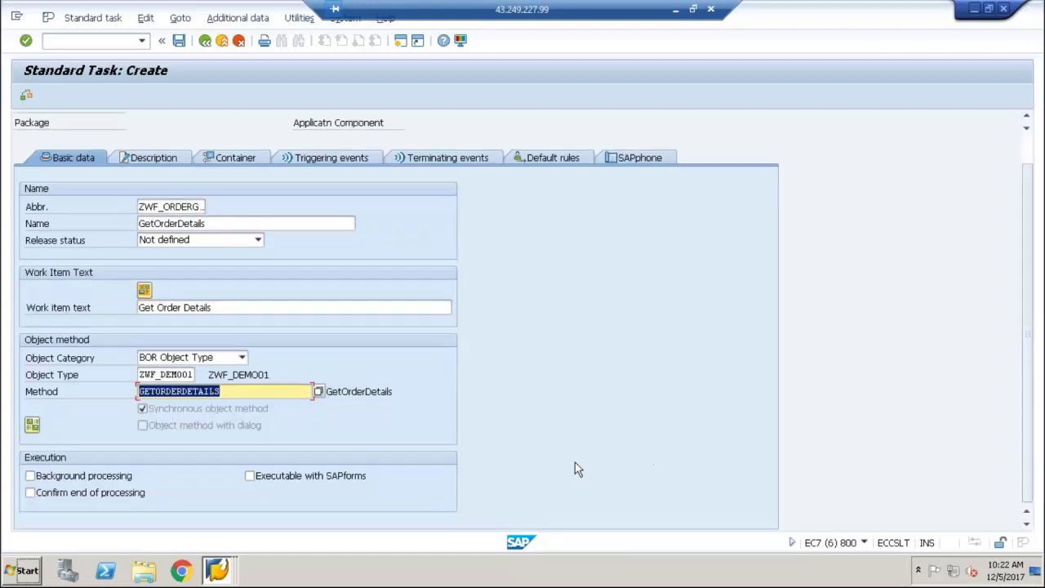
Step: Tick Background processing and check the SalesDocument and SalesDocumentType container elements
{"action": "left_click", "coordinate": [86, 480]}
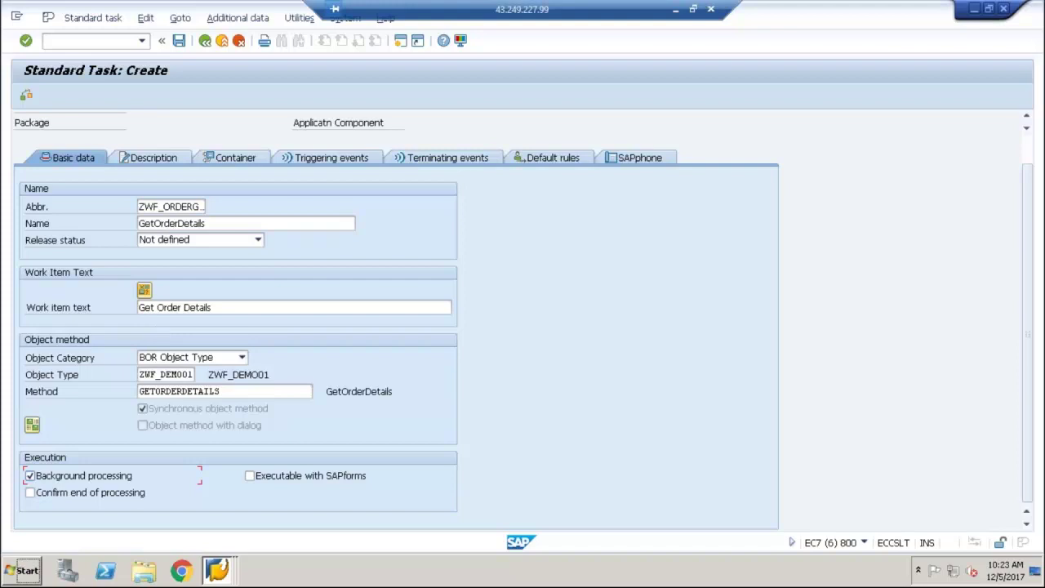
{"action": "left_click", "coordinate": [240, 158]}
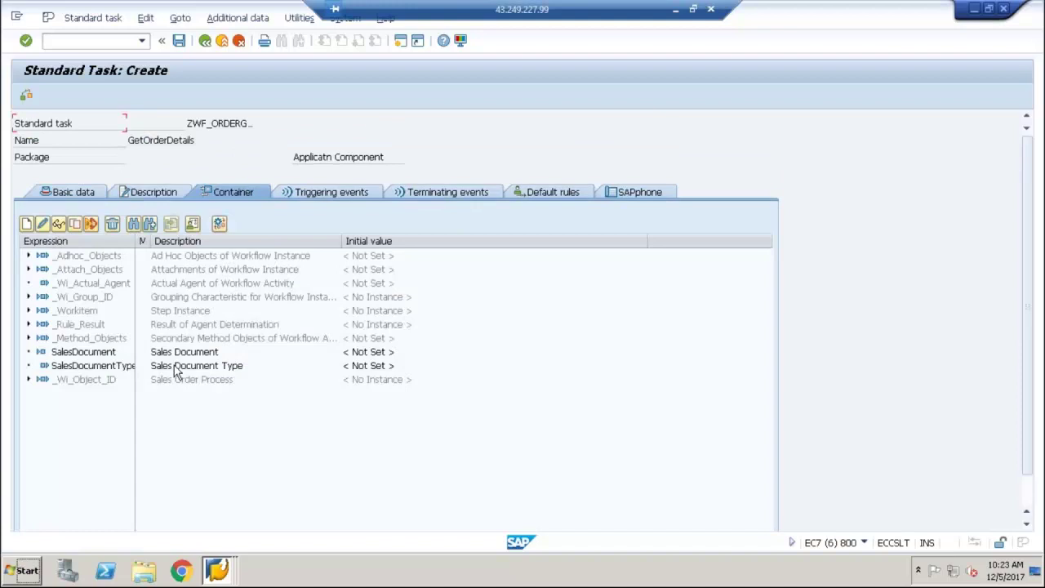
{"action": "left_click", "coordinate": [101, 353]}
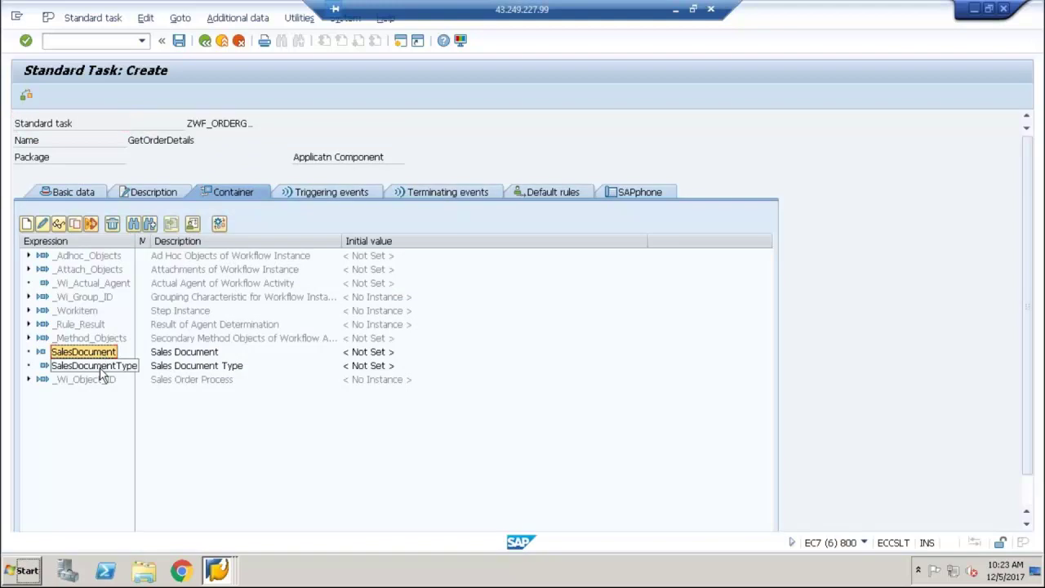
{"action": "left_click", "coordinate": [101, 367]}
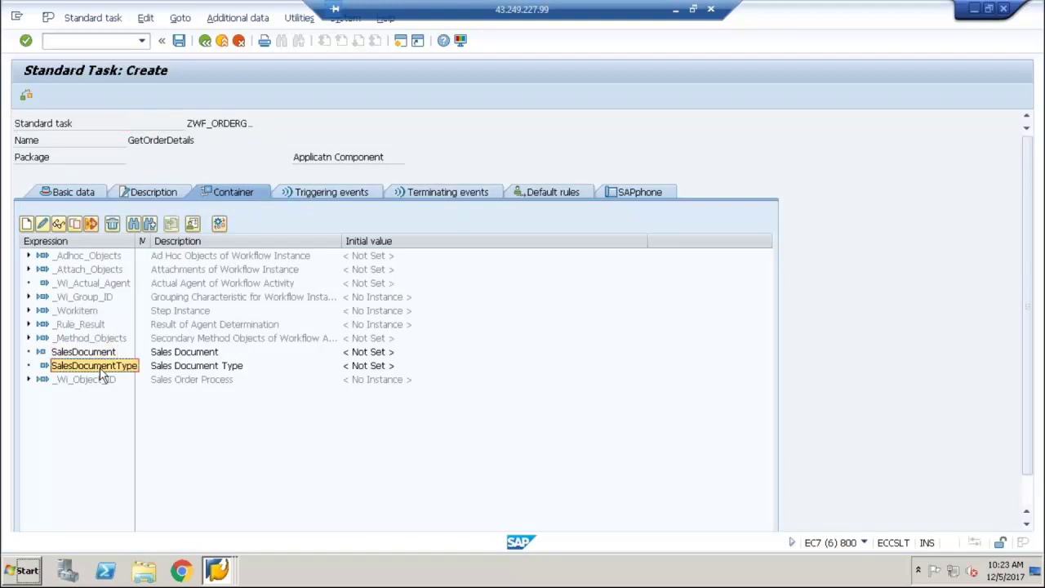
{"action": "left_click", "coordinate": [81, 193]}
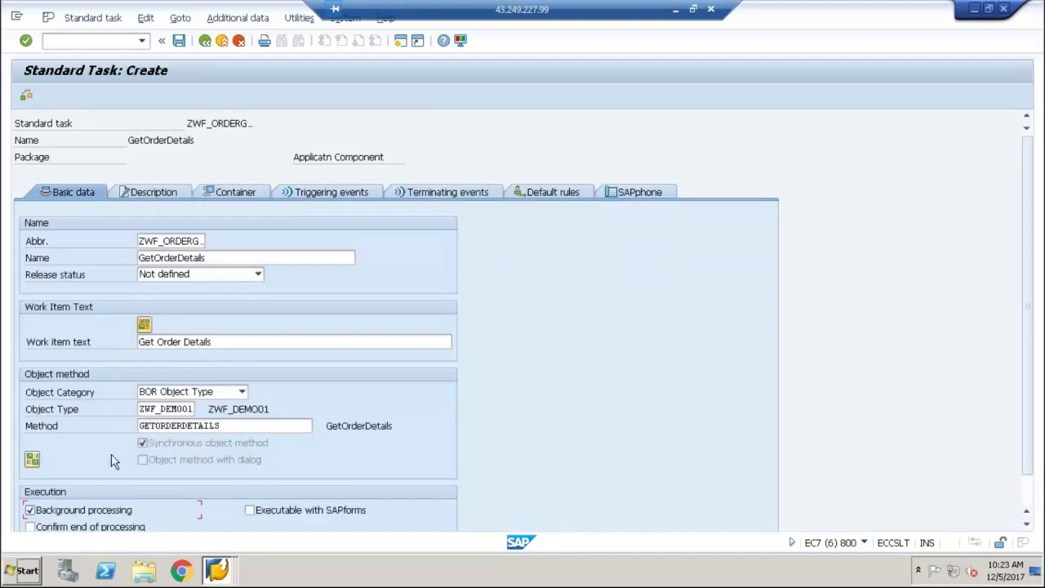
Step: Recheck the container elements, then open the task-to-method binding for ZWF_ORDERGET
{"action": "left_click", "coordinate": [229, 196]}
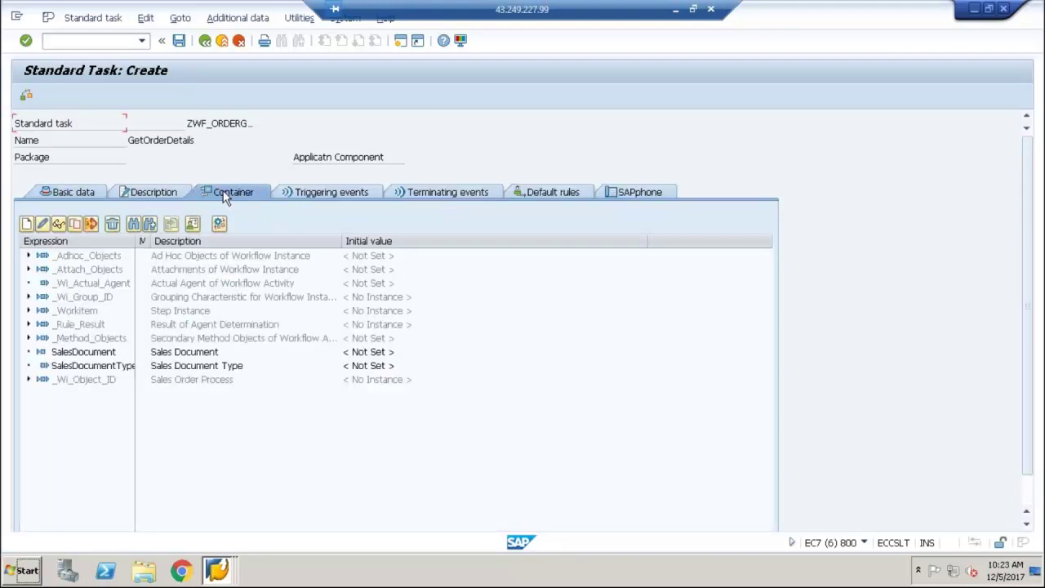
{"action": "left_click", "coordinate": [72, 193]}
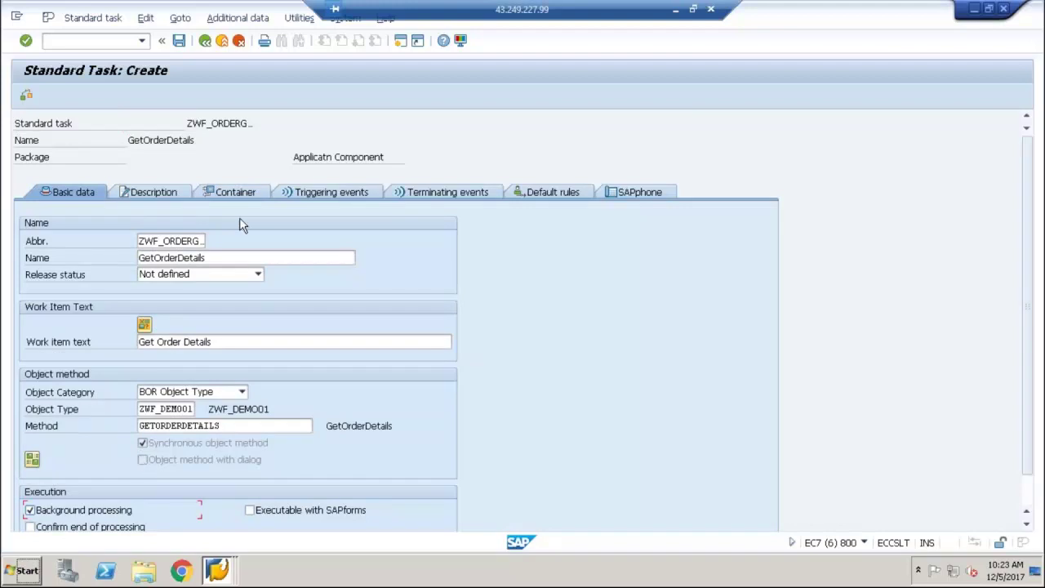
{"action": "left_click", "coordinate": [245, 192]}
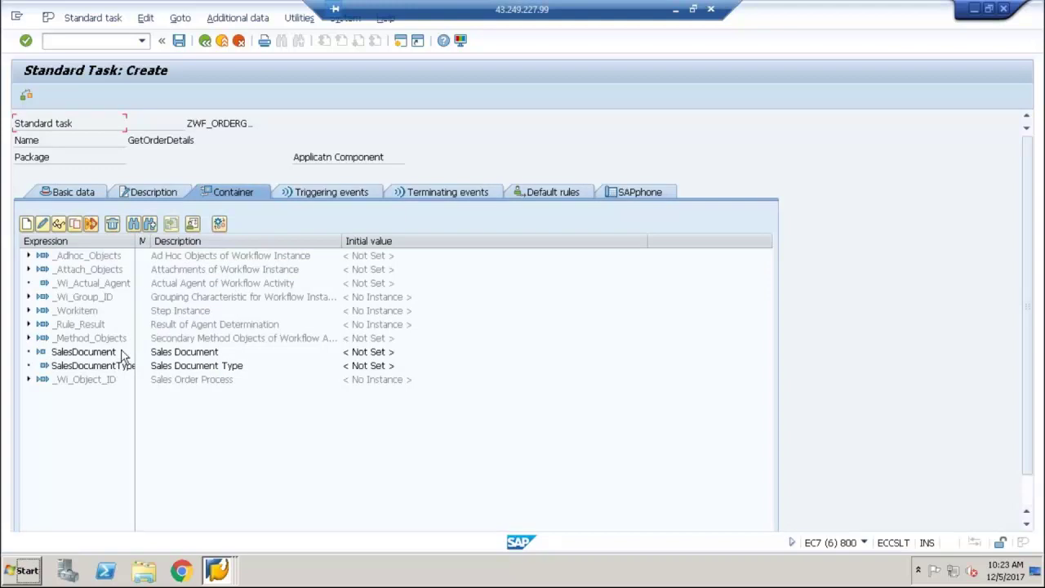
{"action": "left_click", "coordinate": [96, 194]}
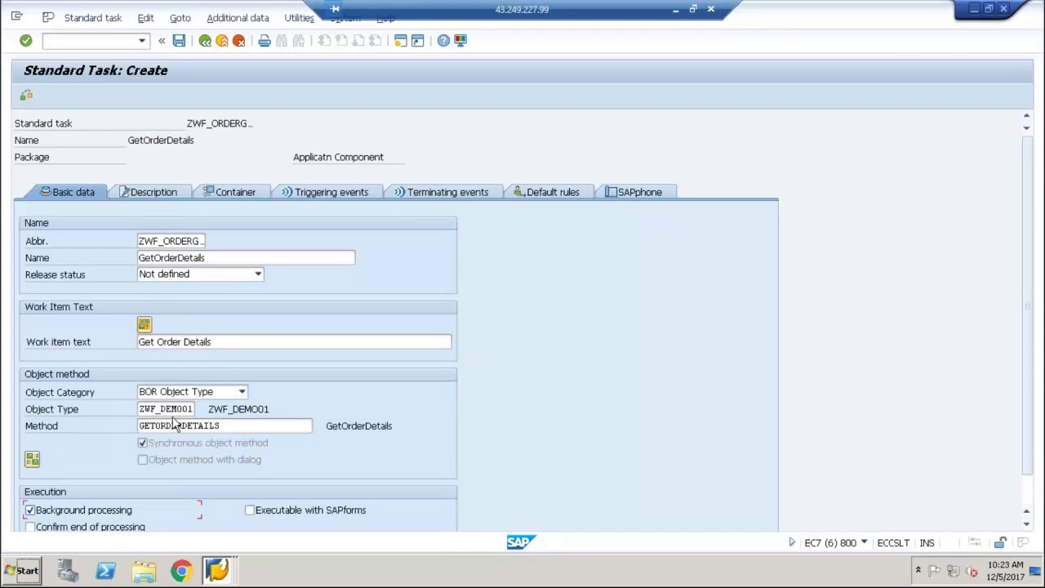
{"action": "left_click", "coordinate": [235, 194]}
{"action": "left_click", "coordinate": [122, 369]}
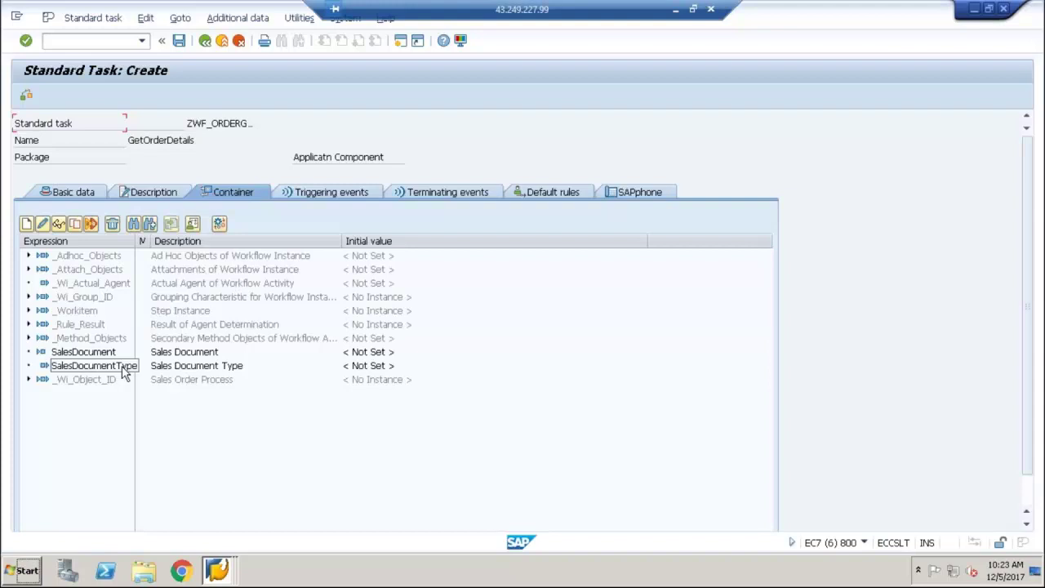
{"action": "left_click", "coordinate": [79, 194]}
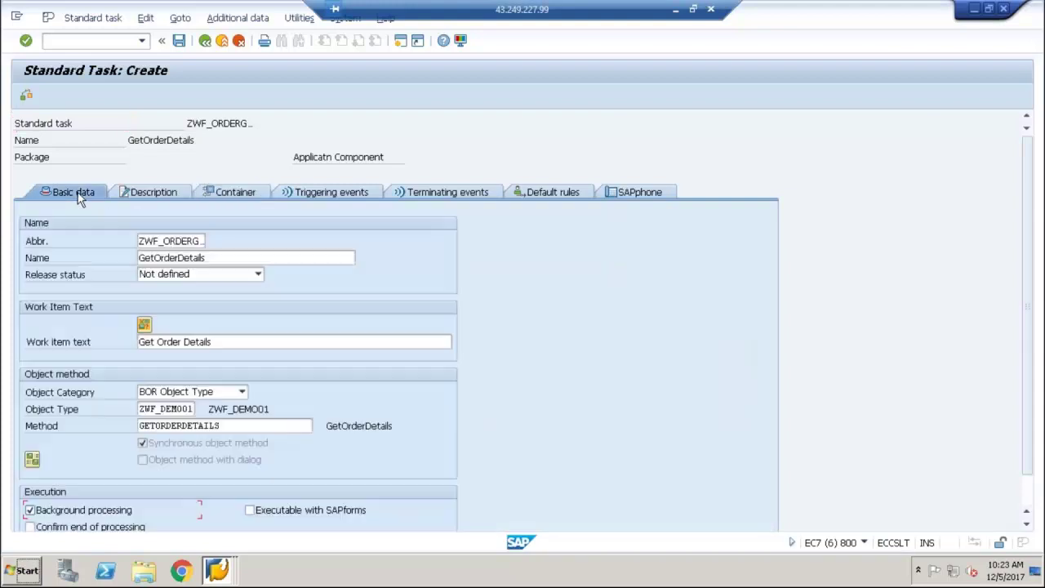
{"action": "left_click", "coordinate": [31, 462]}
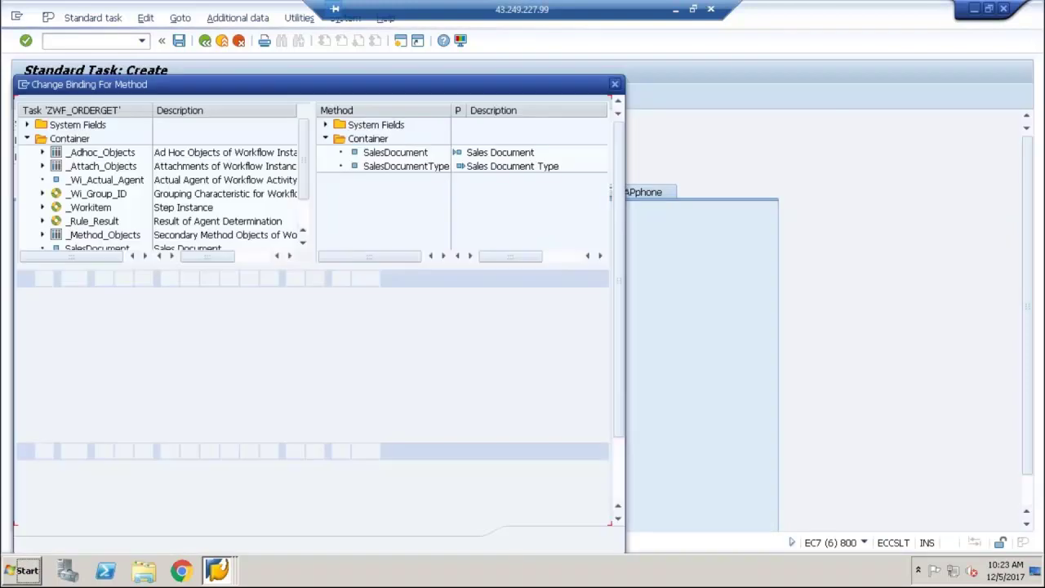
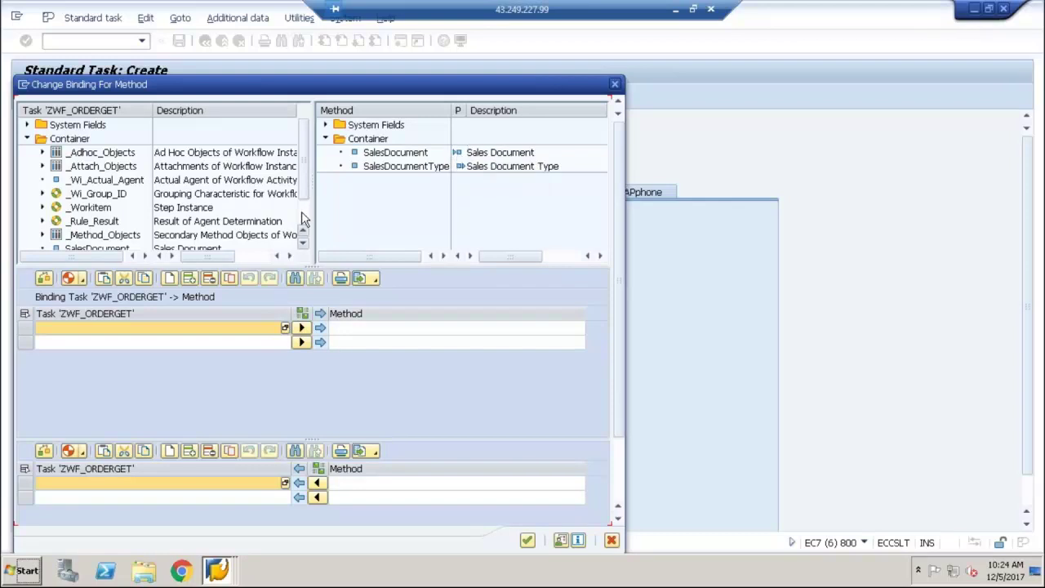
Step: Bind the task's SalesDocument to the method's SalesDocument
{"action": "scroll", "coordinate": [302, 219], "scroll_direction": "down", "scroll_amount": 1}
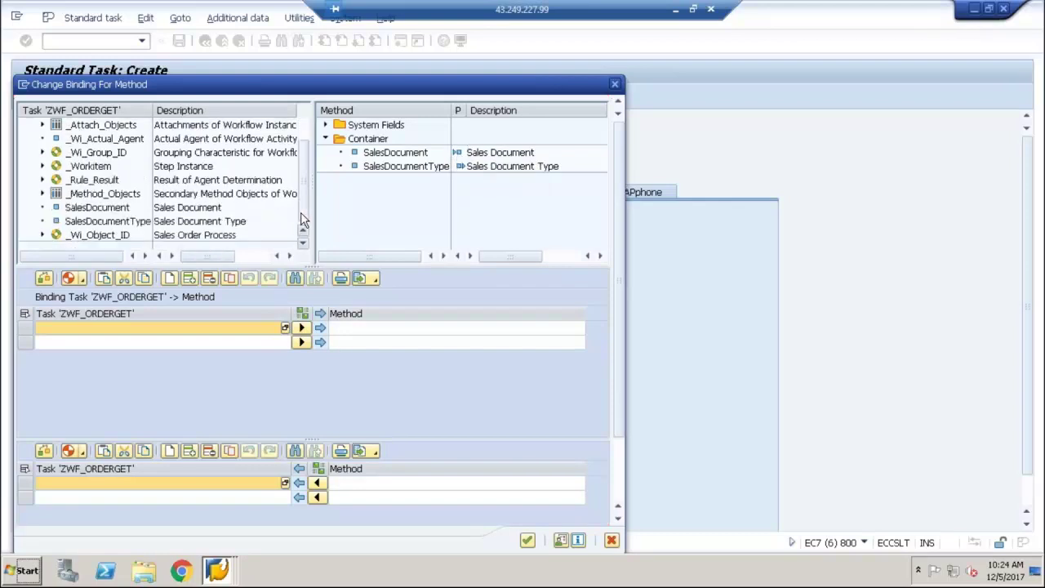
{"action": "left_click", "coordinate": [119, 214]}
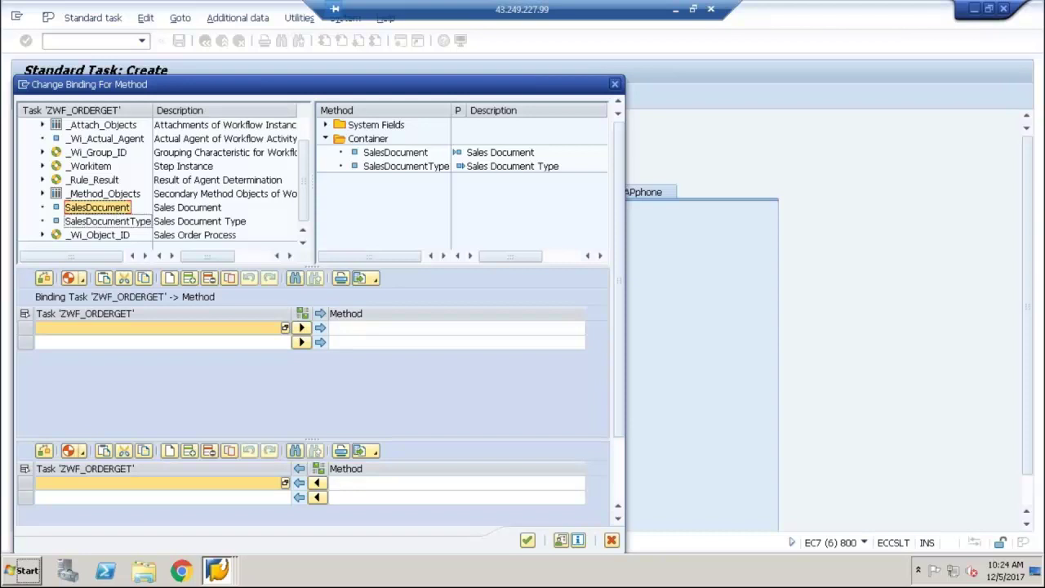
{"action": "left_click", "coordinate": [130, 331]}
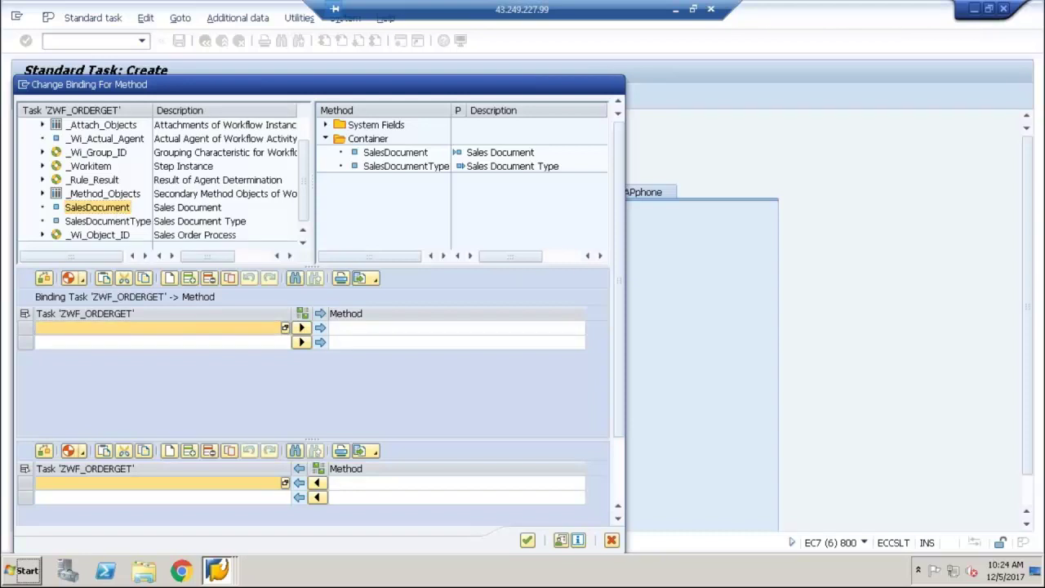
{"action": "left_click_drag", "start_coordinate": [97, 207], "coordinate": [163, 328]}
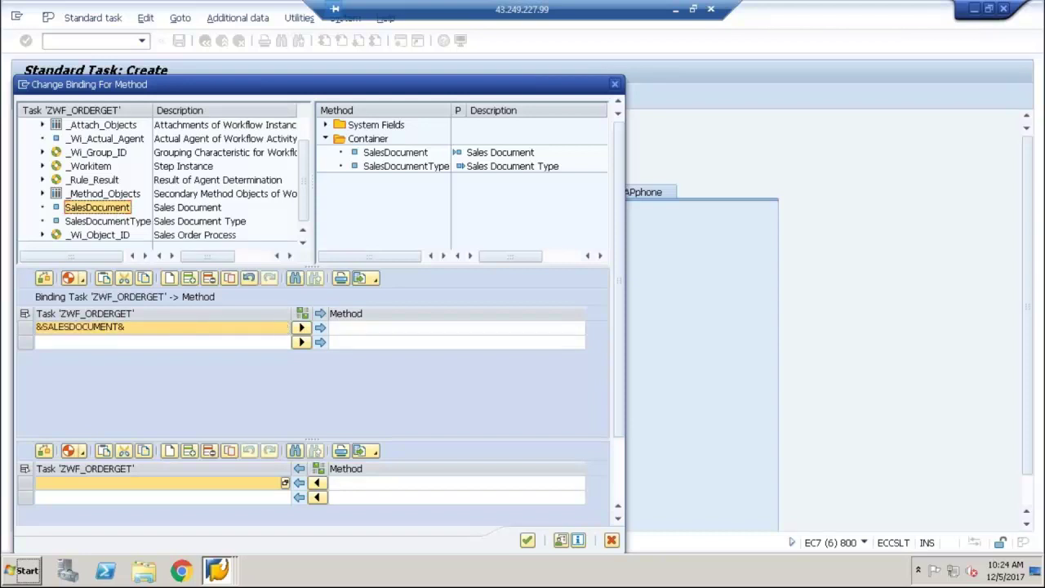
{"action": "left_click", "coordinate": [394, 153]}
{"action": "left_click_drag", "start_coordinate": [391, 161], "coordinate": [380, 335]}
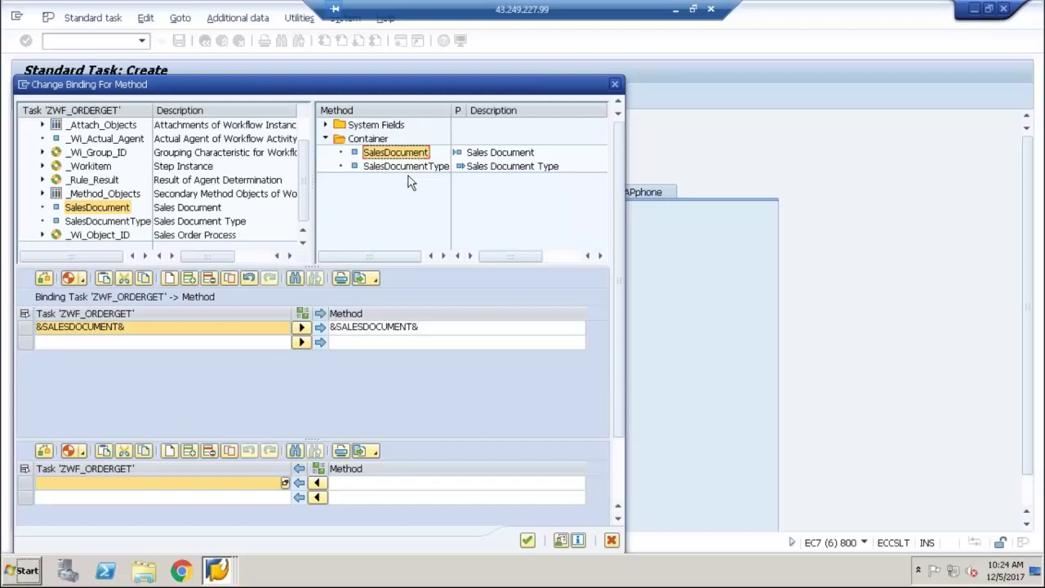
Step: Return the method's SalesDocumentType into the task's SalesDocumentType and confirm the bindings
{"action": "left_click_drag", "start_coordinate": [407, 170], "coordinate": [400, 490]}
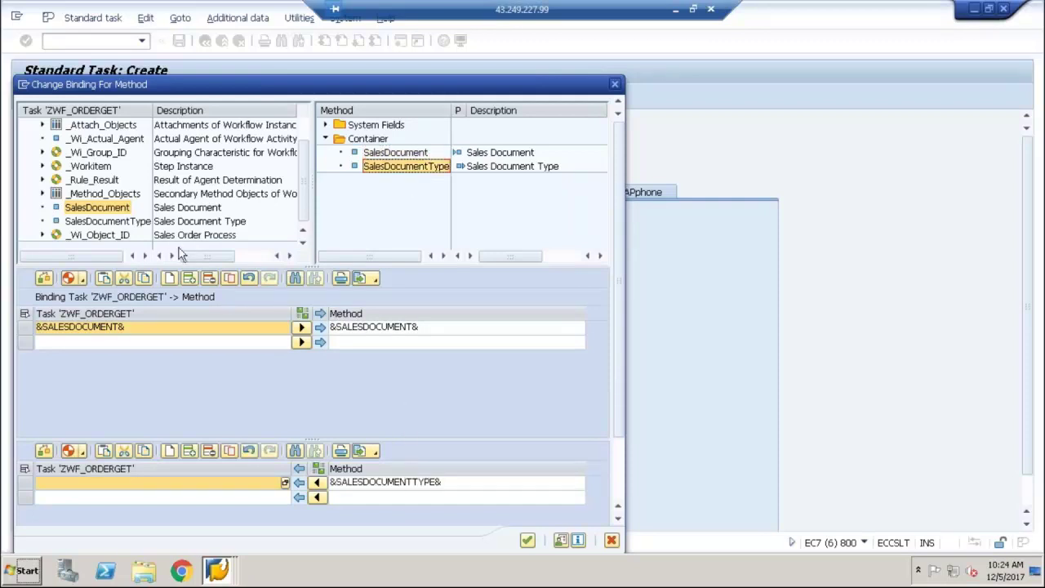
{"action": "left_click_drag", "start_coordinate": [115, 229], "coordinate": [116, 219]}
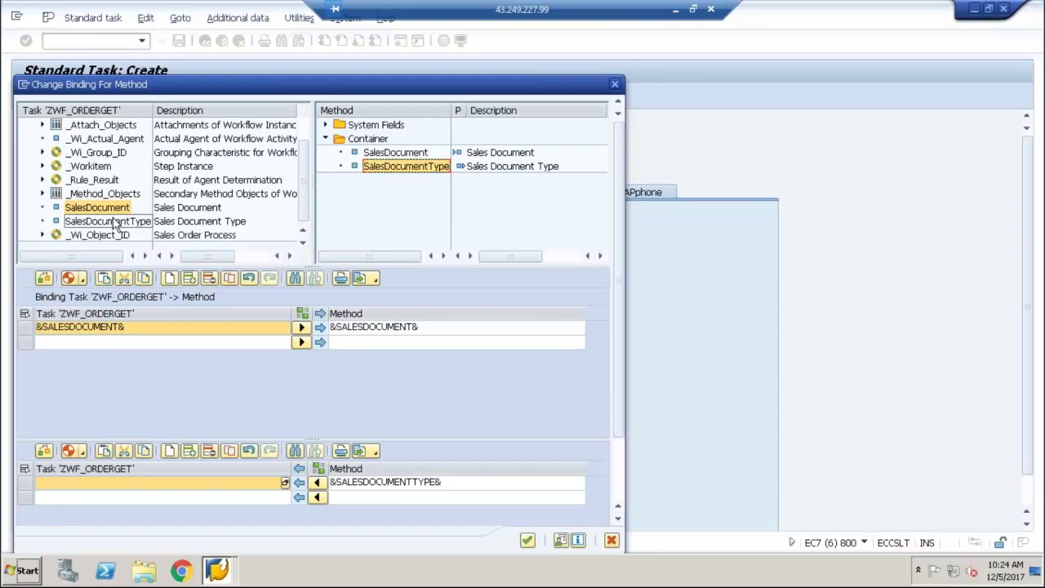
{"action": "left_click", "coordinate": [115, 222]}
{"action": "left_click_drag", "start_coordinate": [117, 228], "coordinate": [121, 496]}
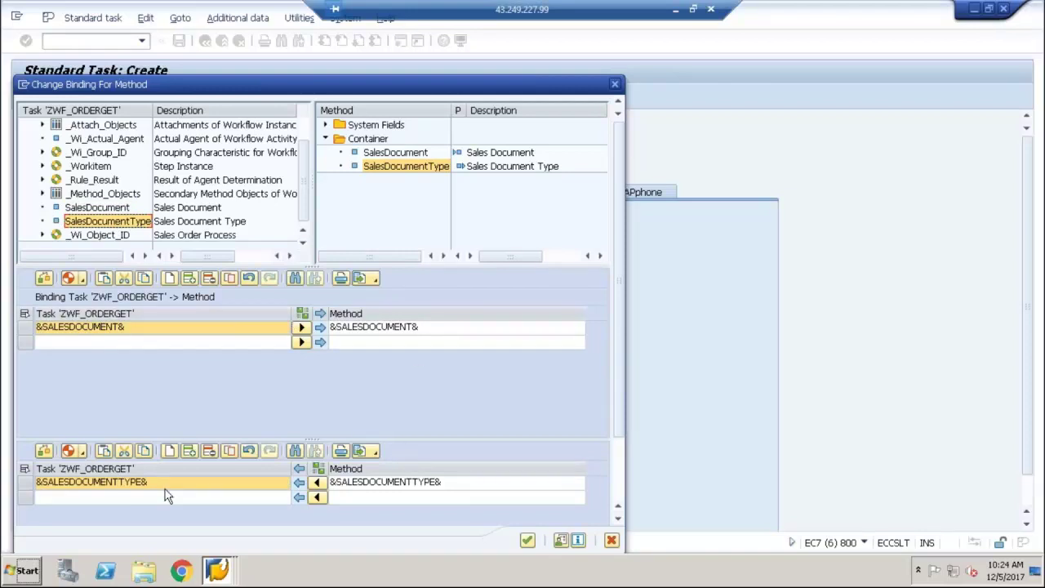
{"action": "left_click", "coordinate": [526, 540]}
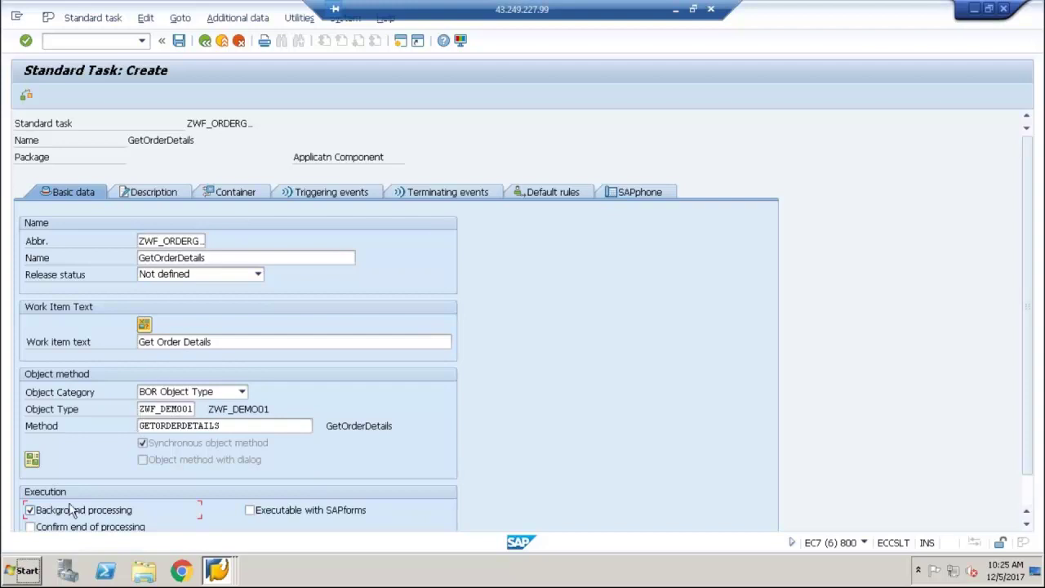
Step: Save task GetOrderDetails in package ZWF1 under request EC7K900067, then go back
{"action": "left_click", "coordinate": [181, 43]}
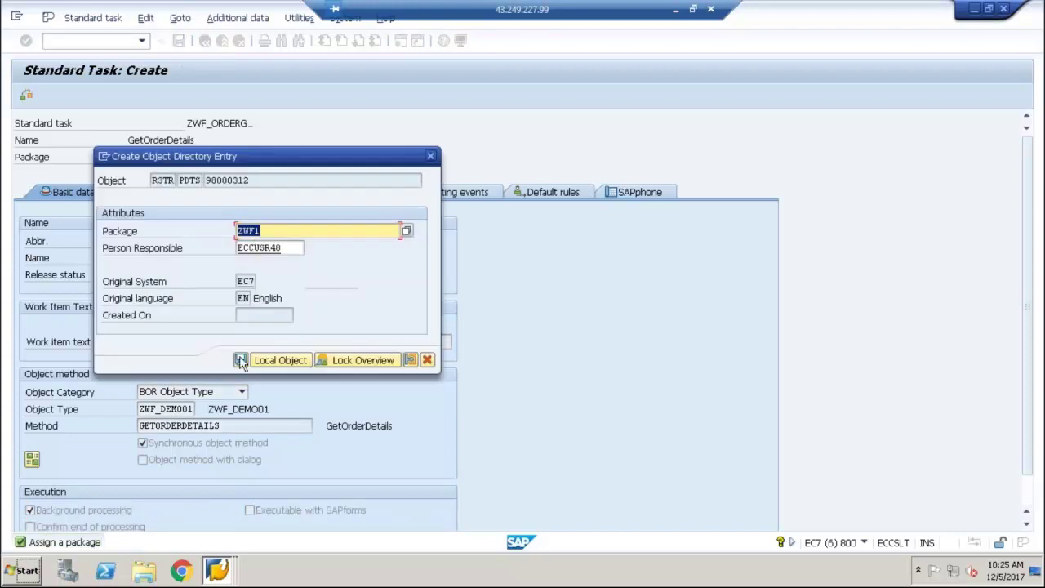
{"action": "left_click", "coordinate": [242, 361]}
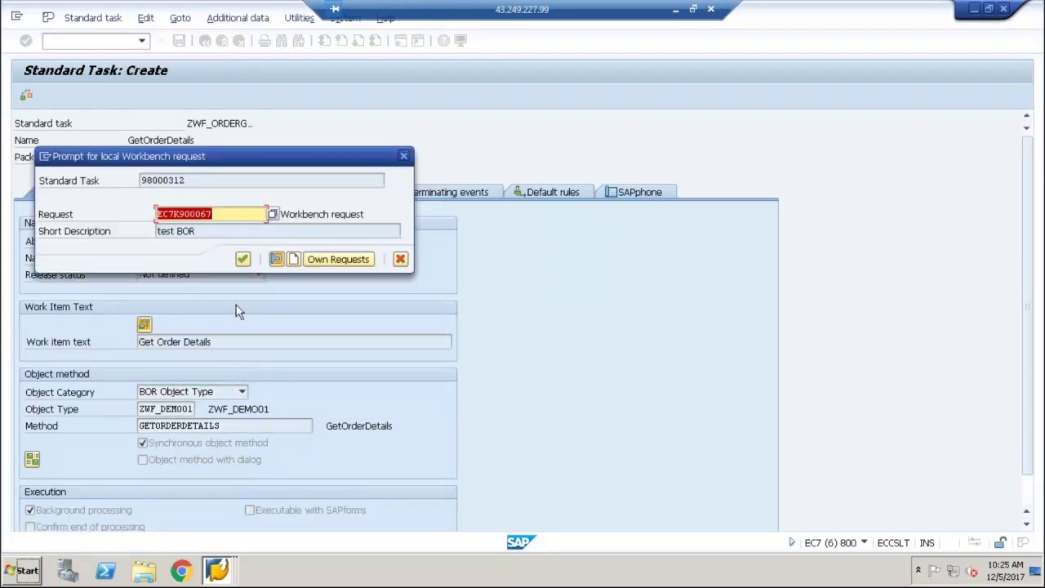
{"action": "left_click", "coordinate": [243, 259]}
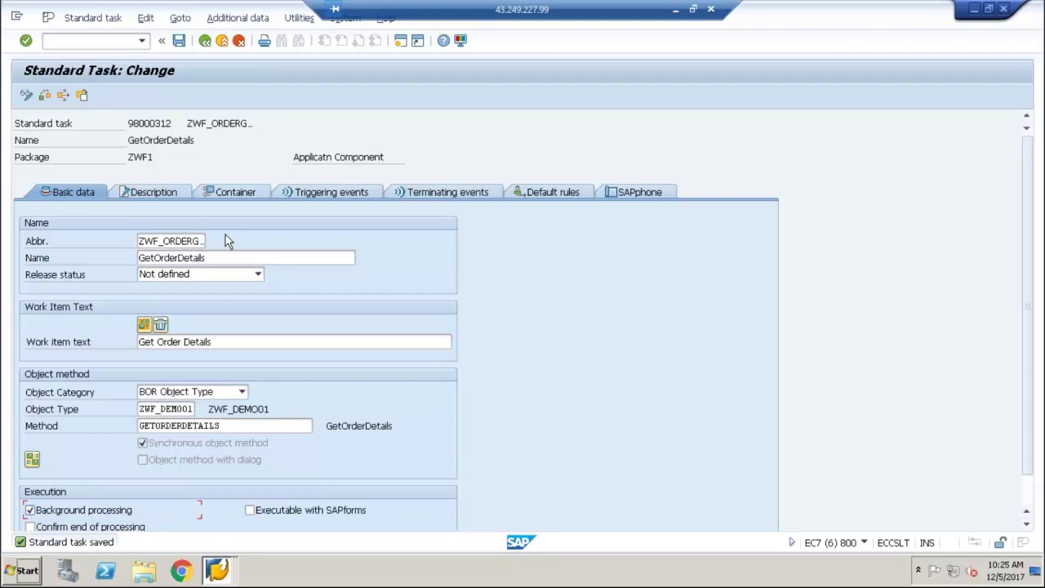
{"action": "left_click", "coordinate": [205, 40]}
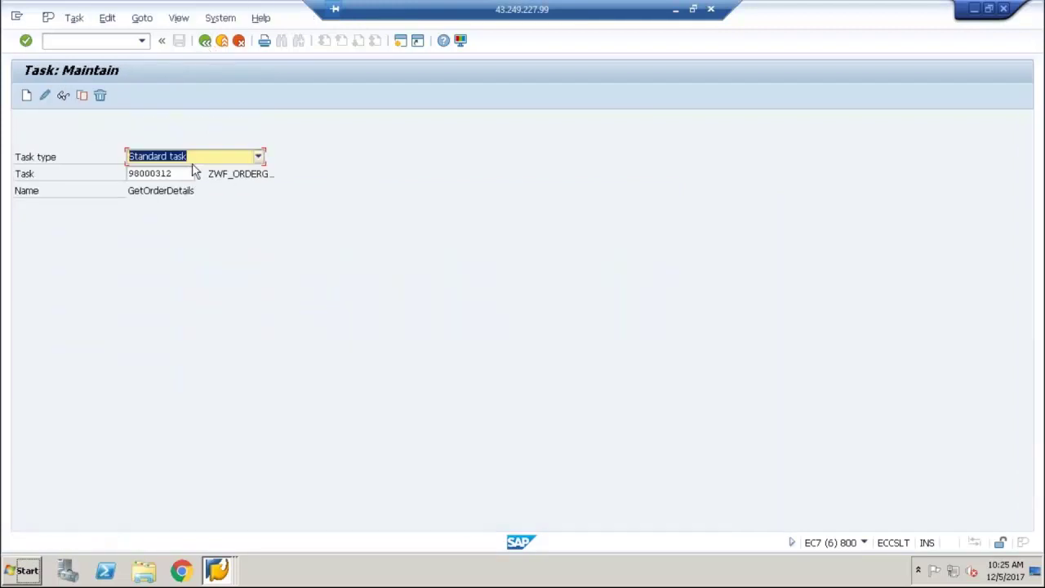
Step: Open workflow template 98000326 (ZWF_ORDER) in change mode and show its container
{"action": "left_click", "coordinate": [193, 159]}
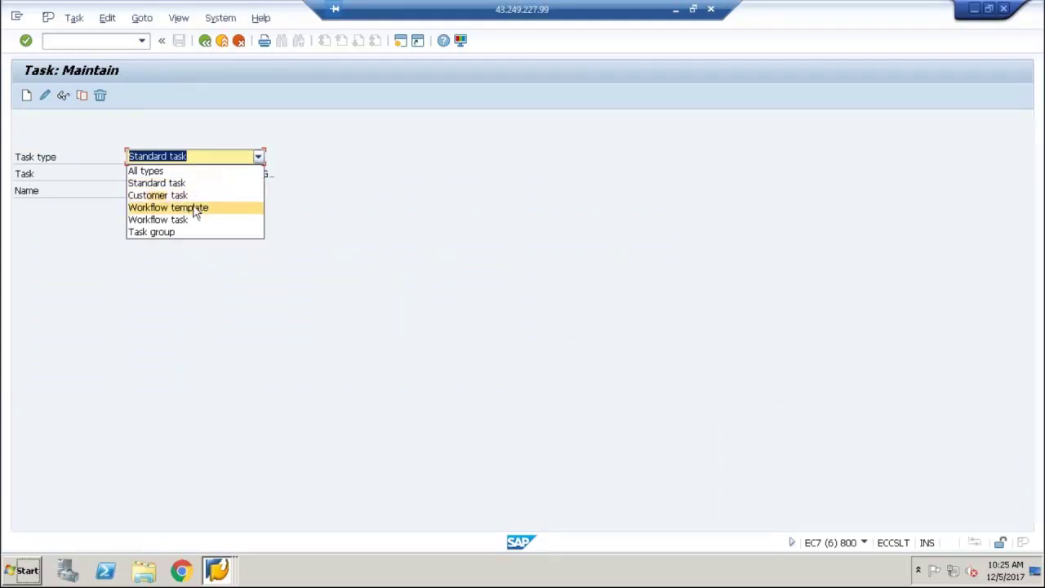
{"action": "left_click", "coordinate": [196, 208]}
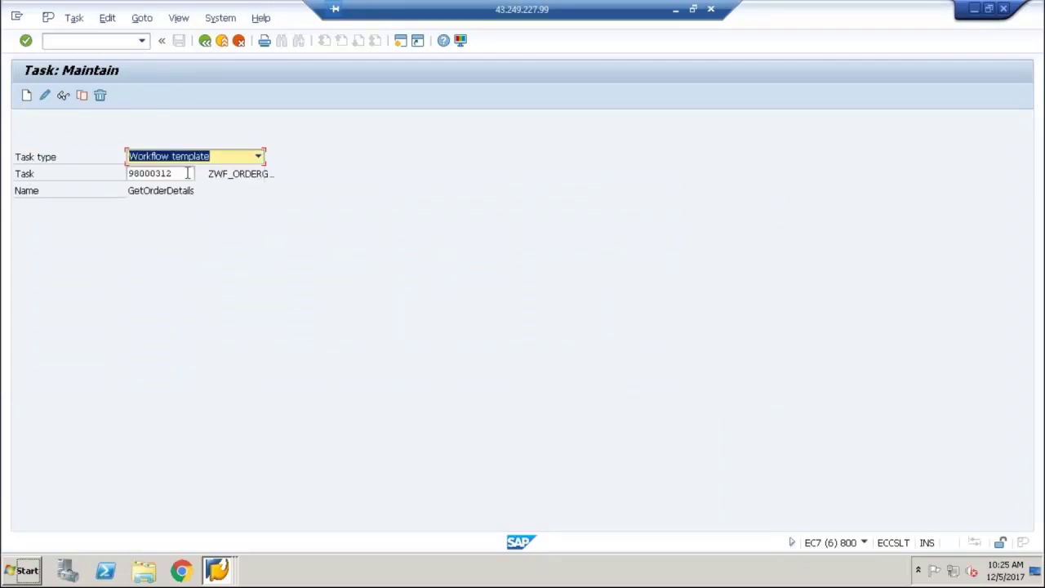
{"action": "left_click", "coordinate": [187, 173]}
{"action": "key", "text": "BackSpace"}
{"action": "key", "text": "BackSpace"}
{"action": "key", "text": "BackSpace"}
{"action": "key", "text": "BackSpace"}
{"action": "key", "text": "BackSpace"}
{"action": "key", "text": "BackSpace"}
{"action": "key", "text": "BackSpace"}
{"action": "key", "text": "BackSpace"}
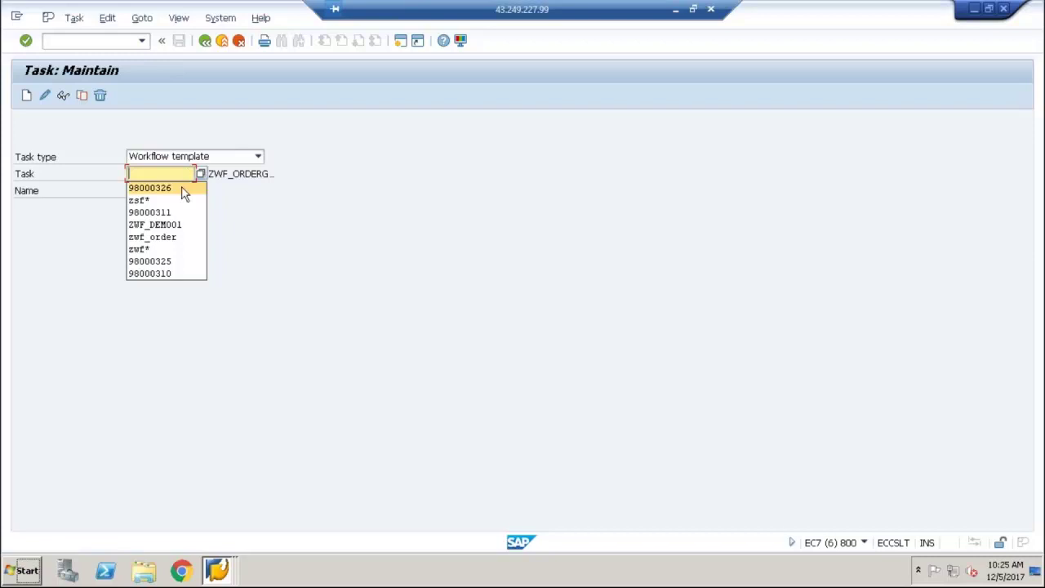
{"action": "left_click", "coordinate": [151, 187]}
{"action": "key", "text": "Return"}
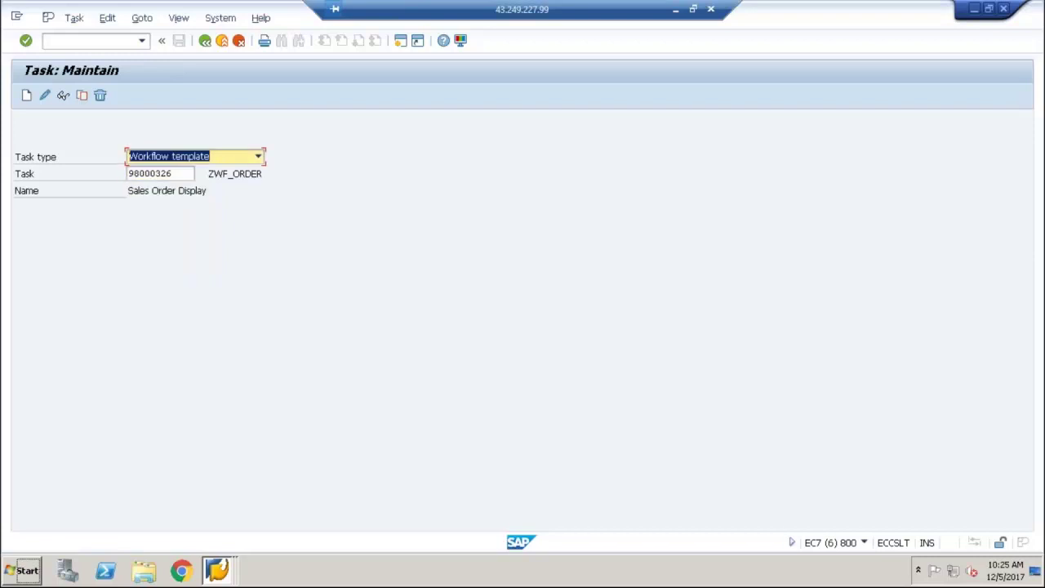
{"action": "left_click", "coordinate": [45, 95]}
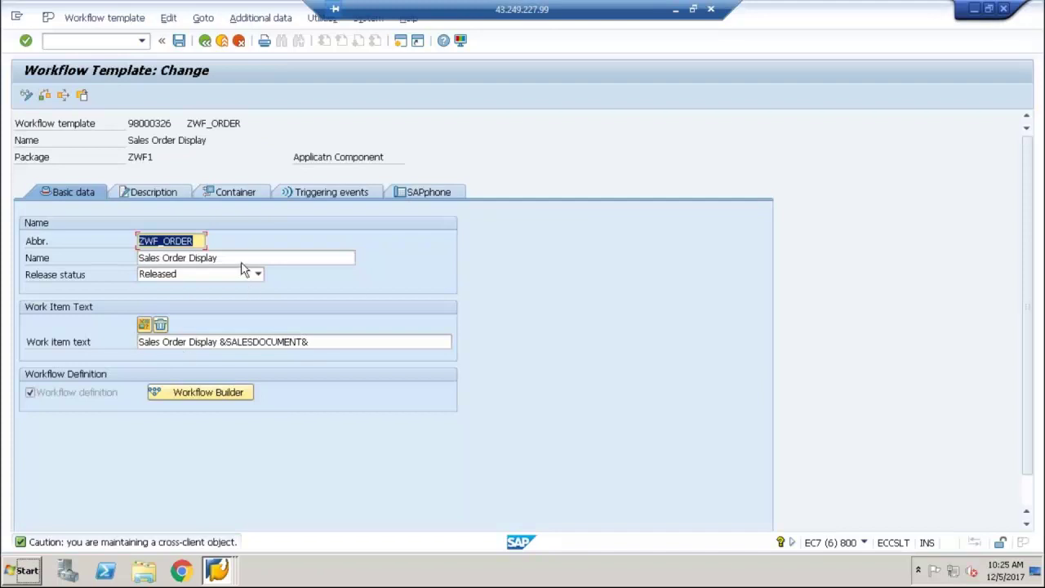
{"action": "left_click", "coordinate": [237, 199]}
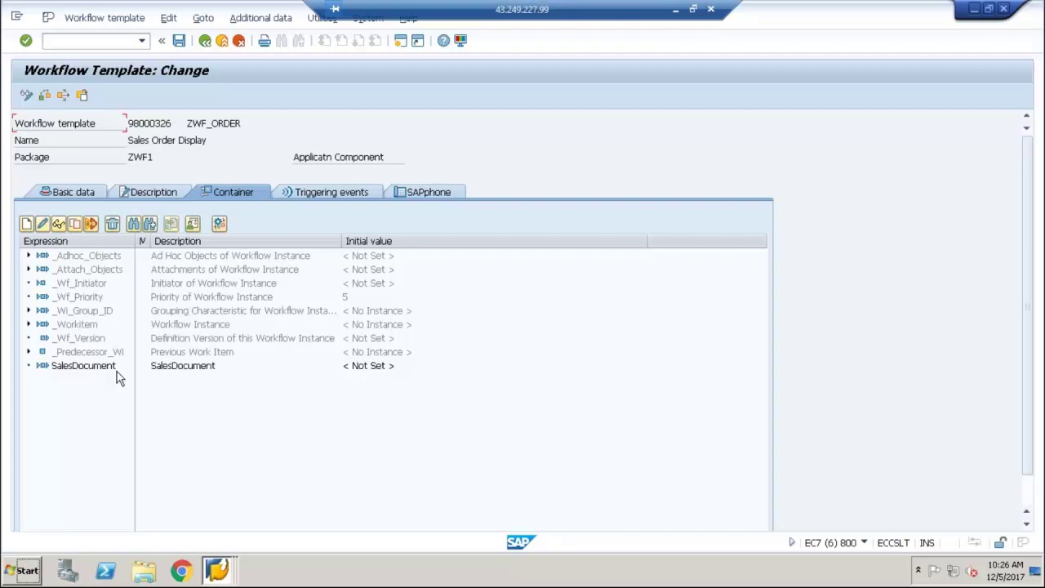
Step: Create container element SalesDocumentType, 'Document Type', referencing VBAK field AUART
{"action": "left_click", "coordinate": [32, 228]}
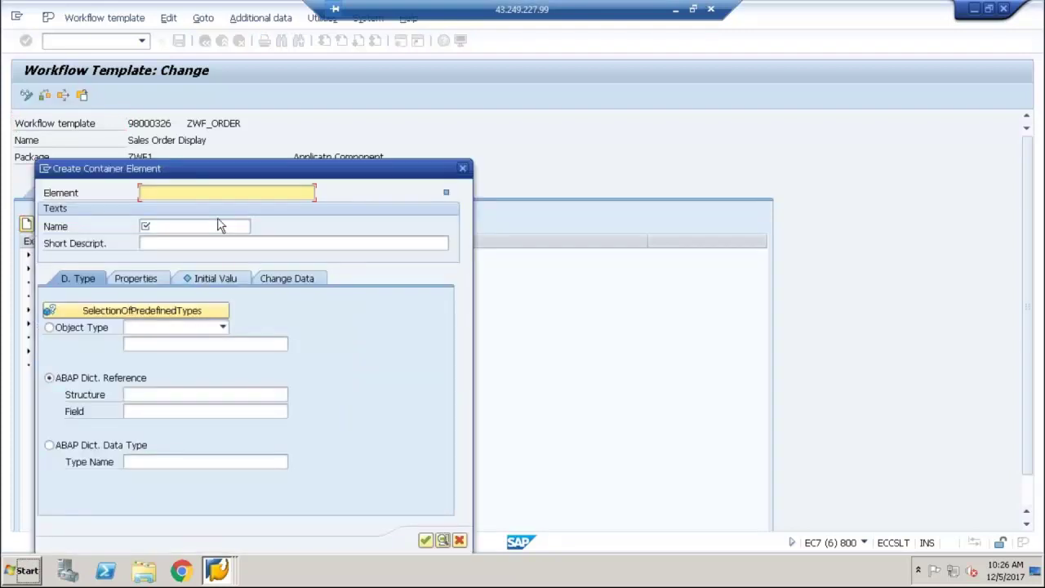
{"action": "type", "text": "Sal"}
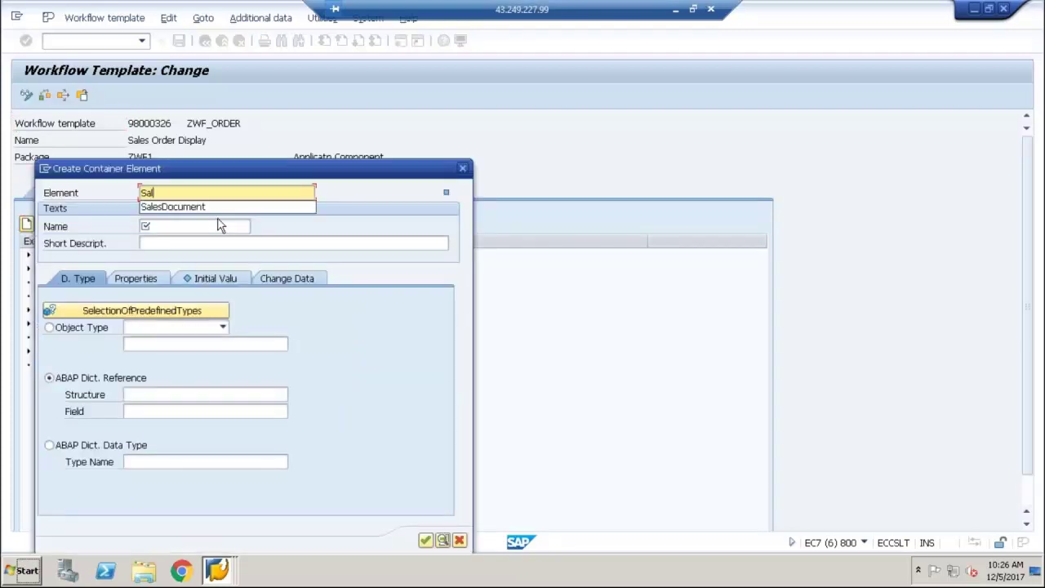
{"action": "type", "text": "esO"}
{"action": "key", "text": "BackSpace"}
{"action": "type", "text": "DocumentType"}
{"action": "left_click", "coordinate": [218, 226]}
{"action": "type", "text": "SalesO"}
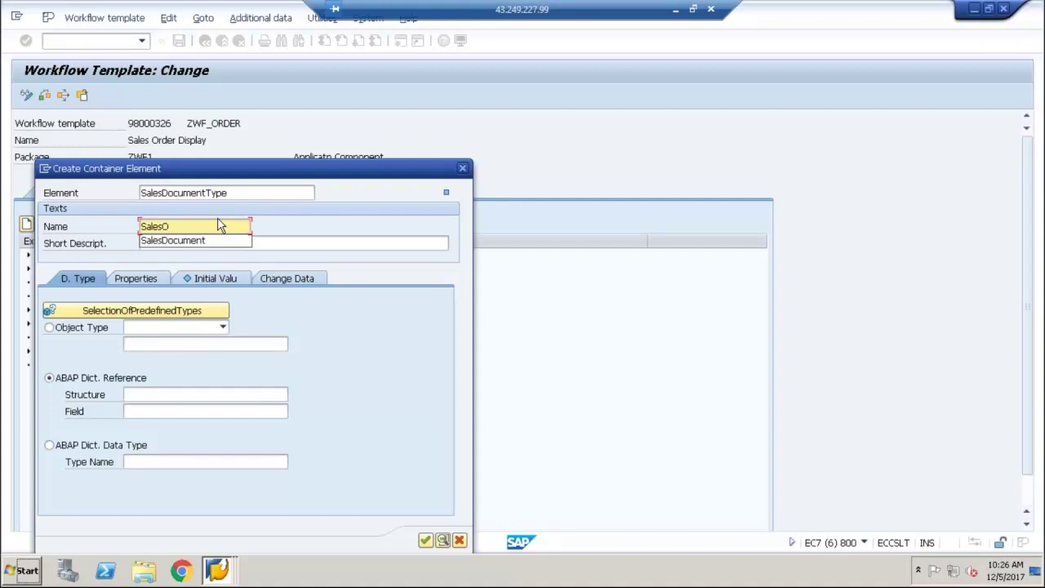
{"action": "key", "text": "BackSpace"}
{"action": "type", "text": "DocumentType"}
{"action": "key", "text": "Tab"}
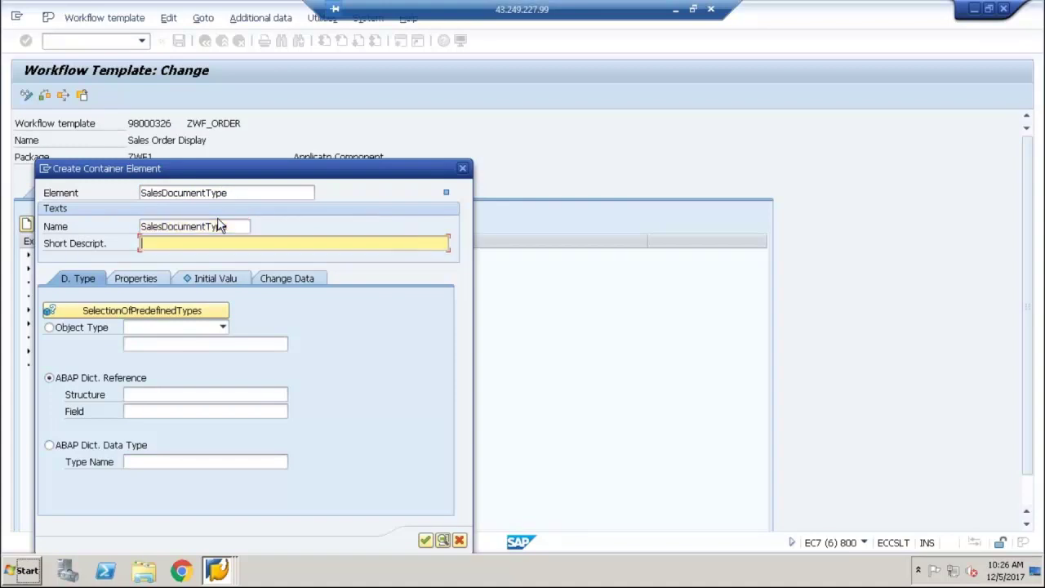
{"action": "type", "text": "DOc"}
{"action": "key", "text": "BackSpace"}
{"action": "key", "text": "BackSpace"}
{"action": "type", "text": "ocument Type"}
{"action": "left_click", "coordinate": [126, 394]}
{"action": "type", "text": "v"}
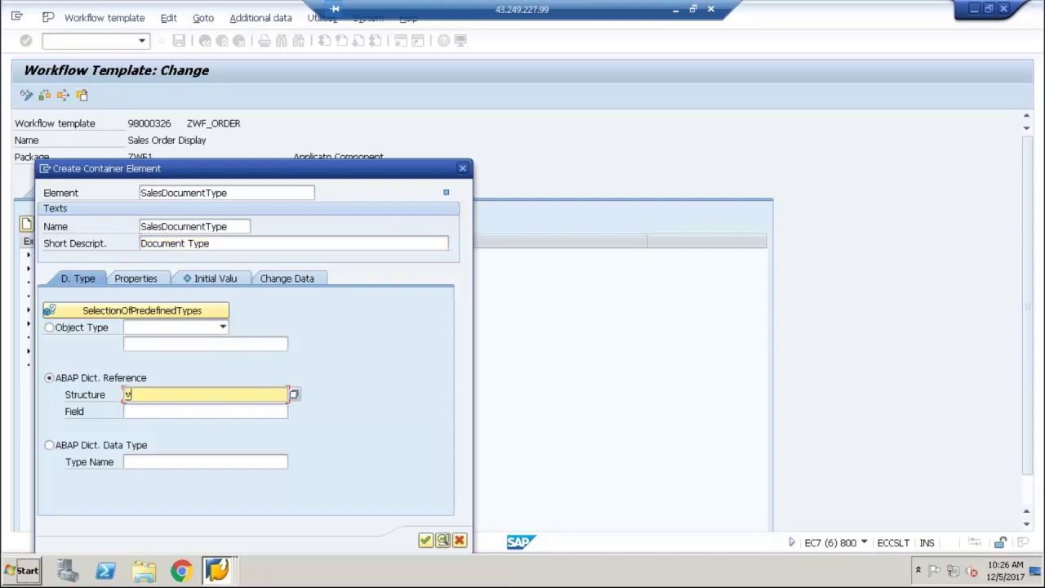
{"action": "type", "text": "bak"}
{"action": "key", "text": "Tab"}
{"action": "type", "text": "auart"}
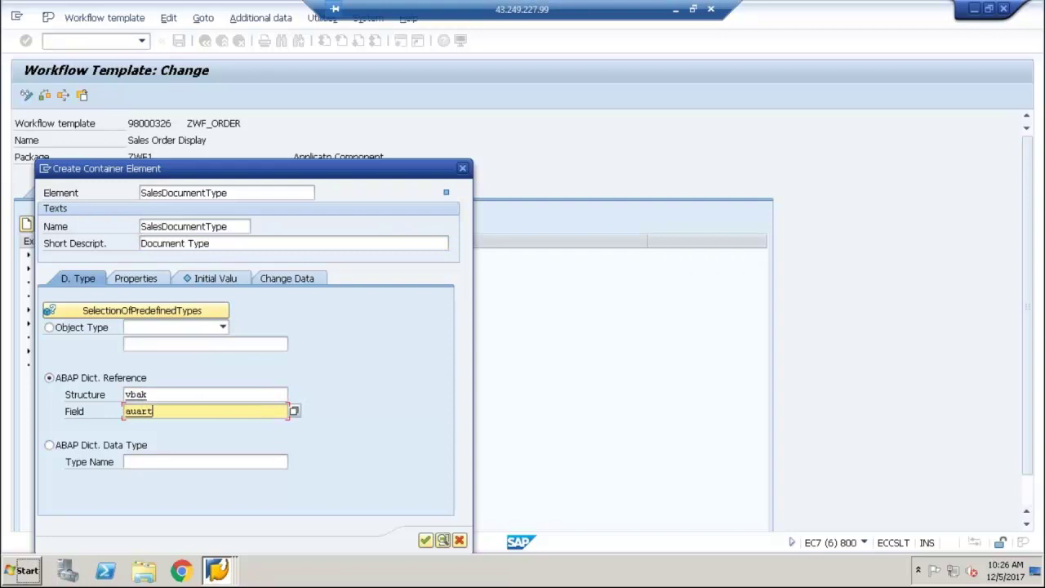
Step: Make SalesDocumentType an import-only parameter and confirm the new element
{"action": "left_click", "coordinate": [138, 278]}
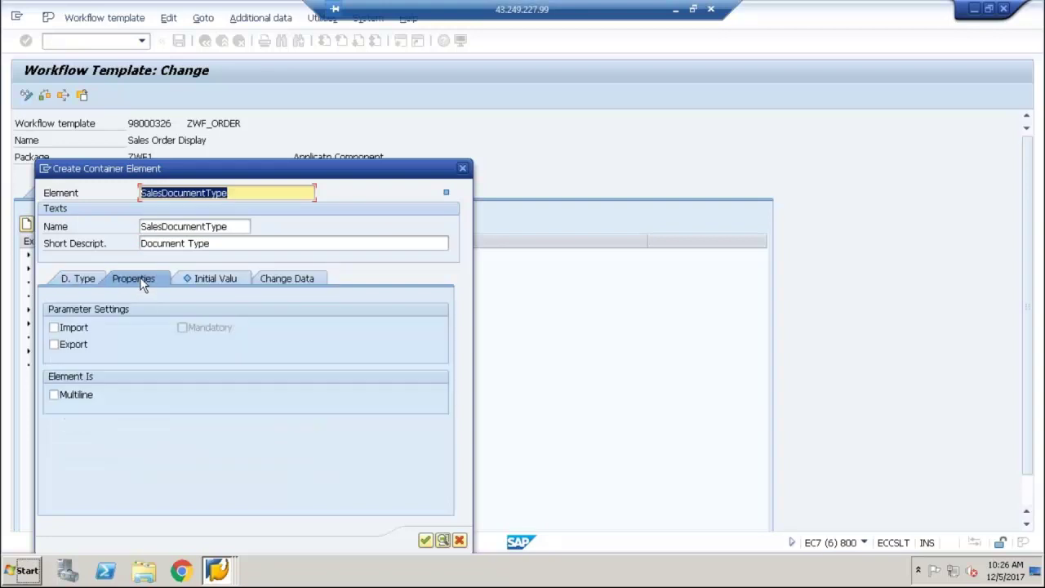
{"action": "left_click", "coordinate": [73, 344]}
{"action": "left_click", "coordinate": [54, 328]}
{"action": "left_click", "coordinate": [55, 344]}
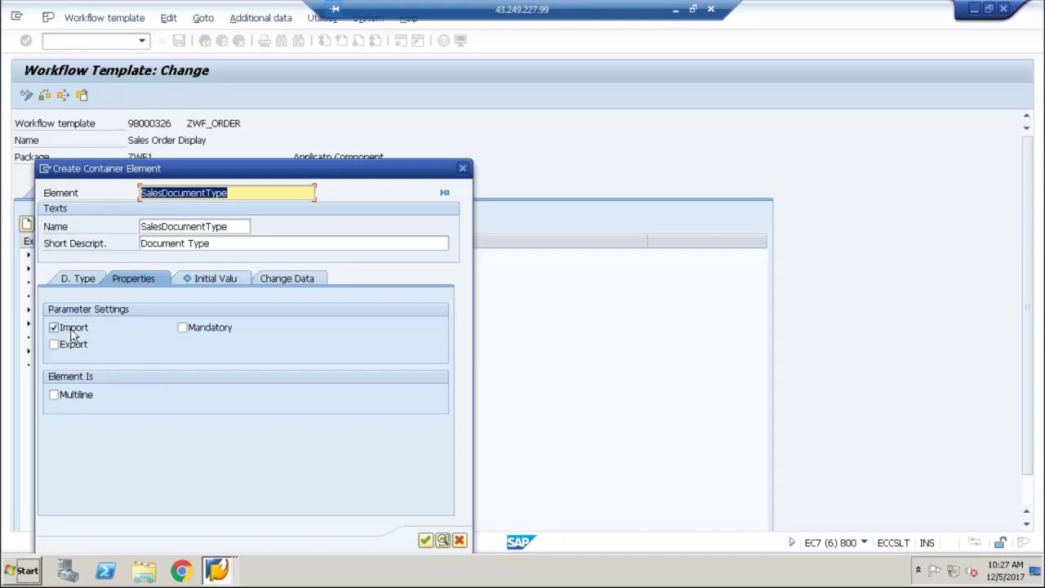
{"action": "left_click", "coordinate": [425, 541]}
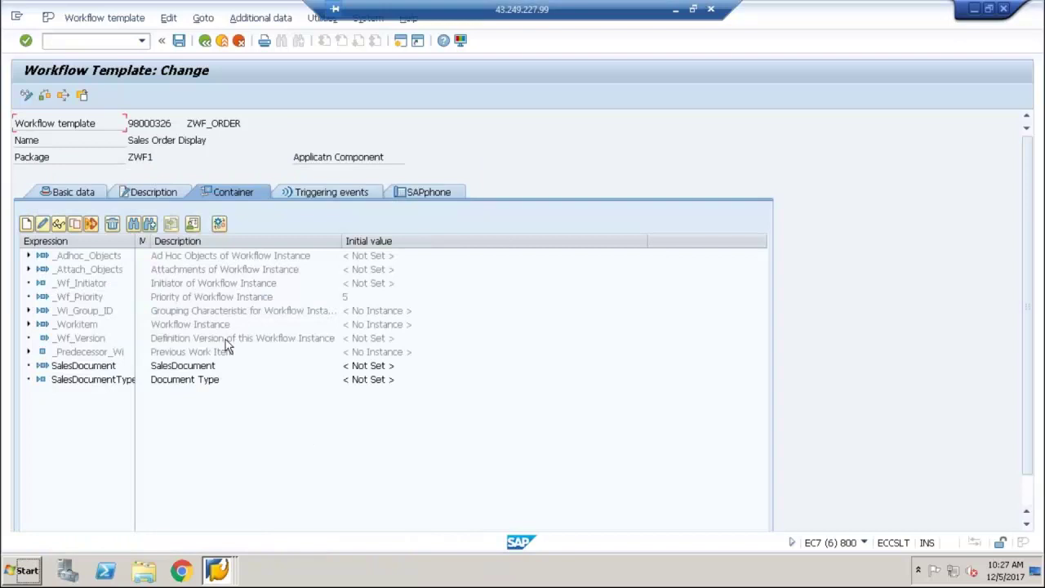
Step: Review SalesDocumentType's data type and import property, confirm it, then show the template's basic data
{"action": "left_click", "coordinate": [89, 379]}
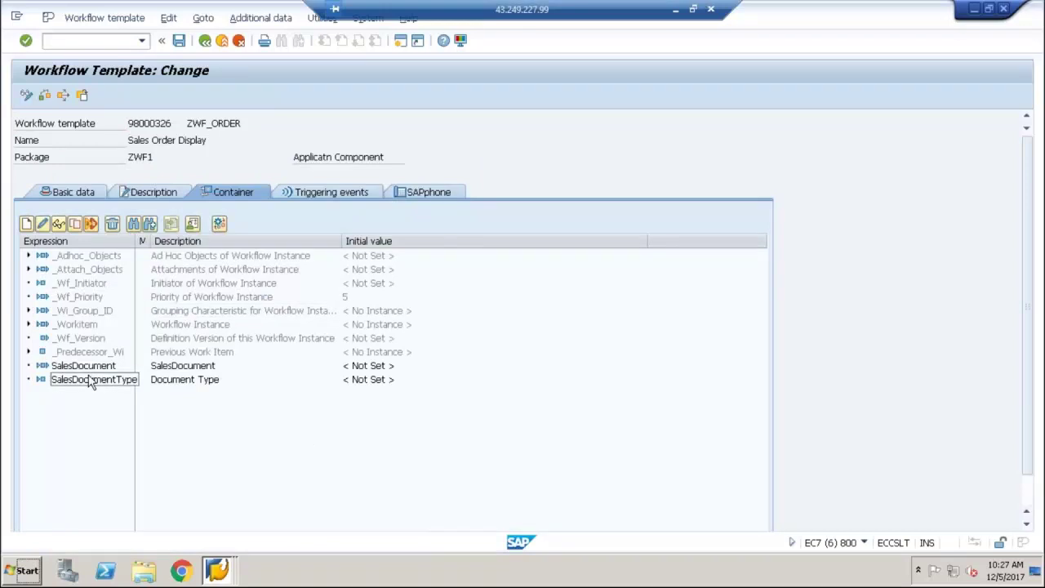
{"action": "left_click", "coordinate": [41, 223]}
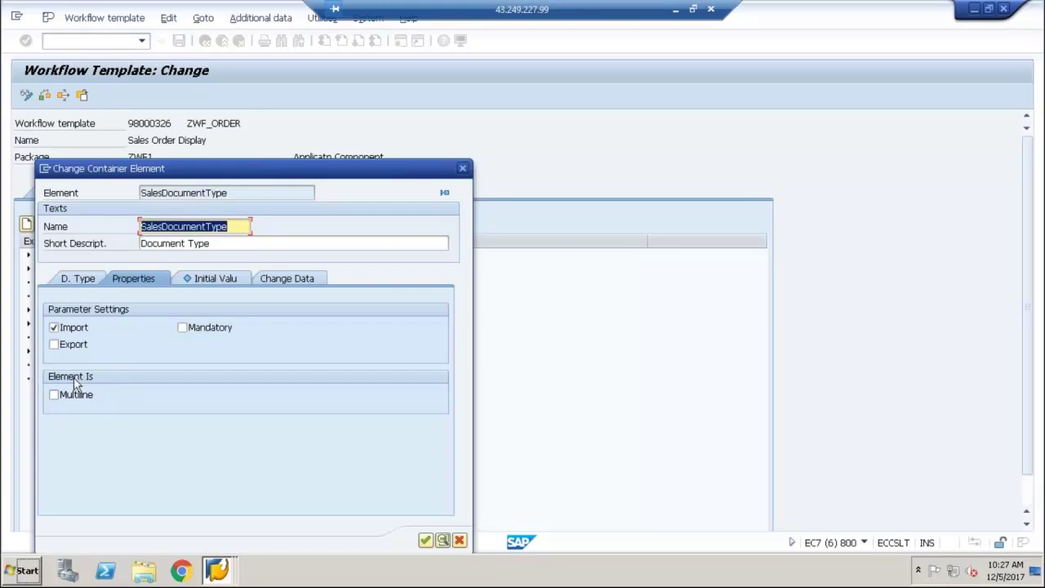
{"action": "left_click", "coordinate": [80, 282]}
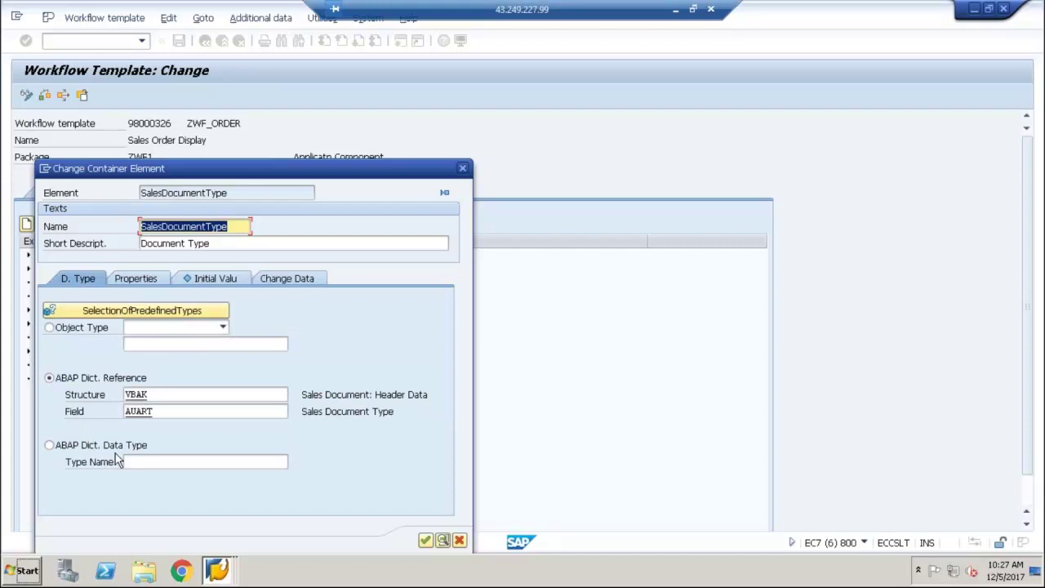
{"action": "left_click", "coordinate": [137, 282]}
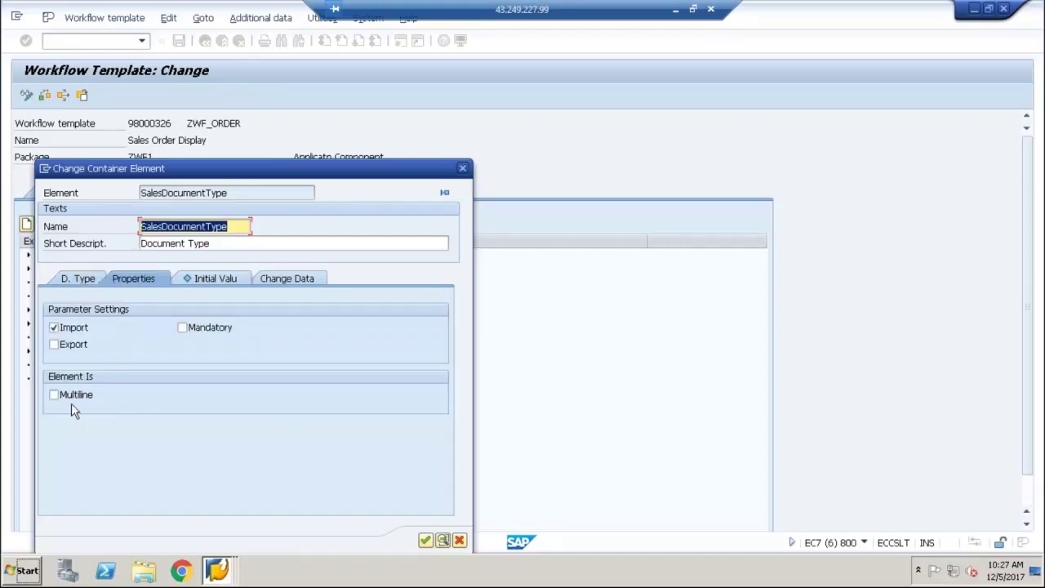
{"action": "left_click", "coordinate": [83, 273]}
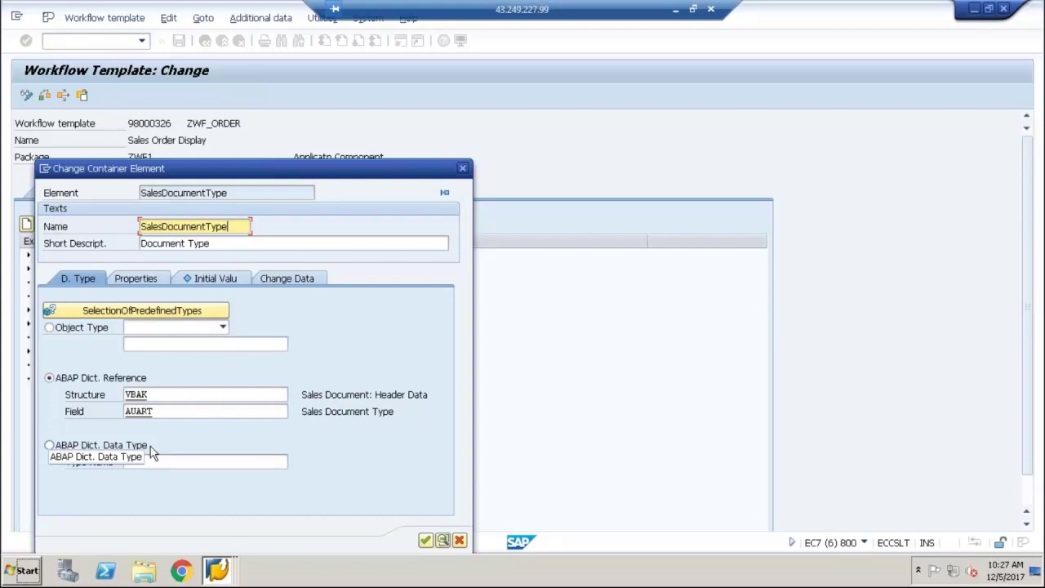
{"action": "left_click", "coordinate": [427, 541]}
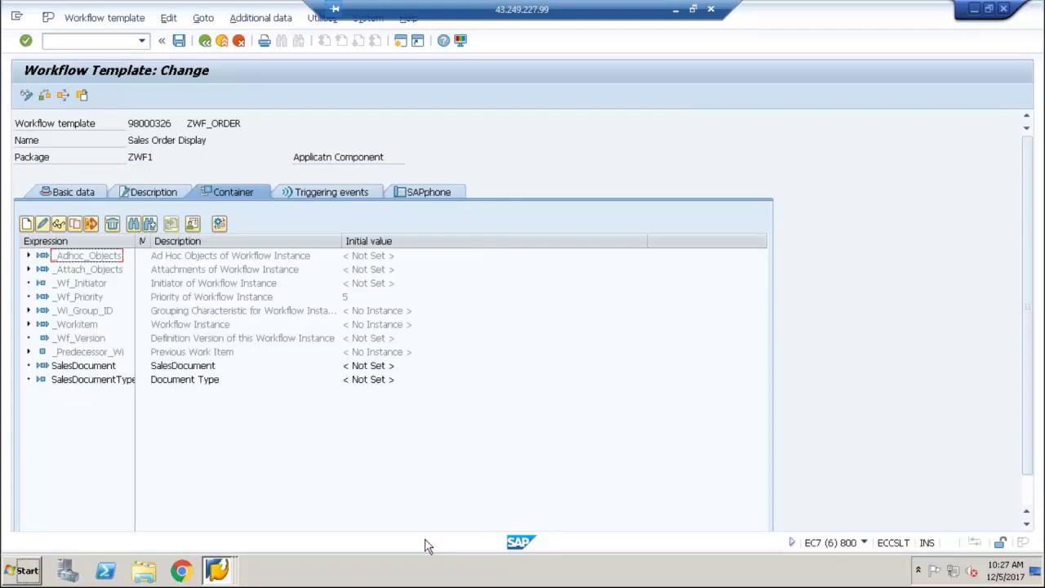
{"action": "left_click", "coordinate": [88, 368]}
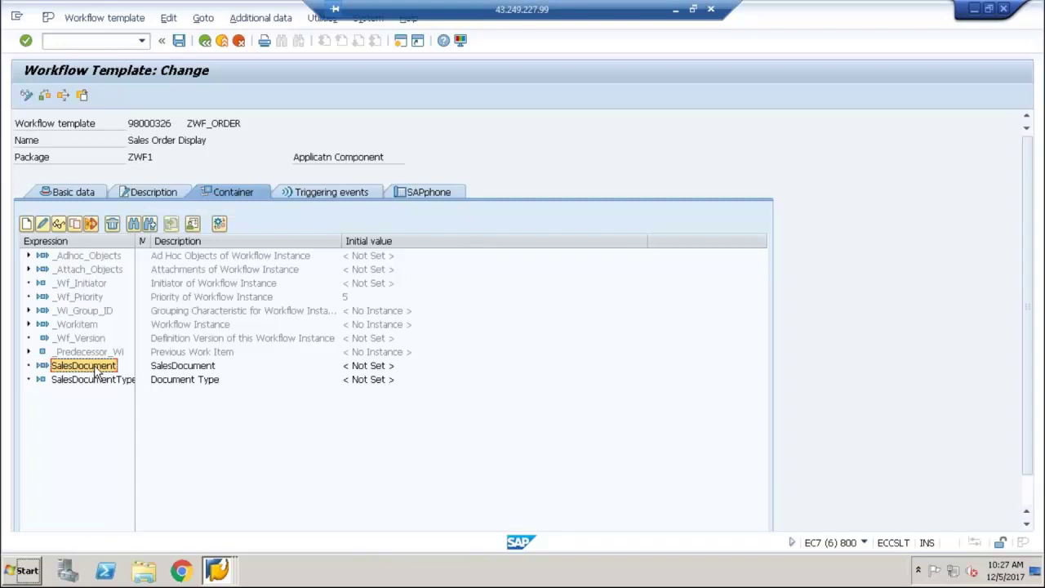
{"action": "left_click", "coordinate": [64, 193]}
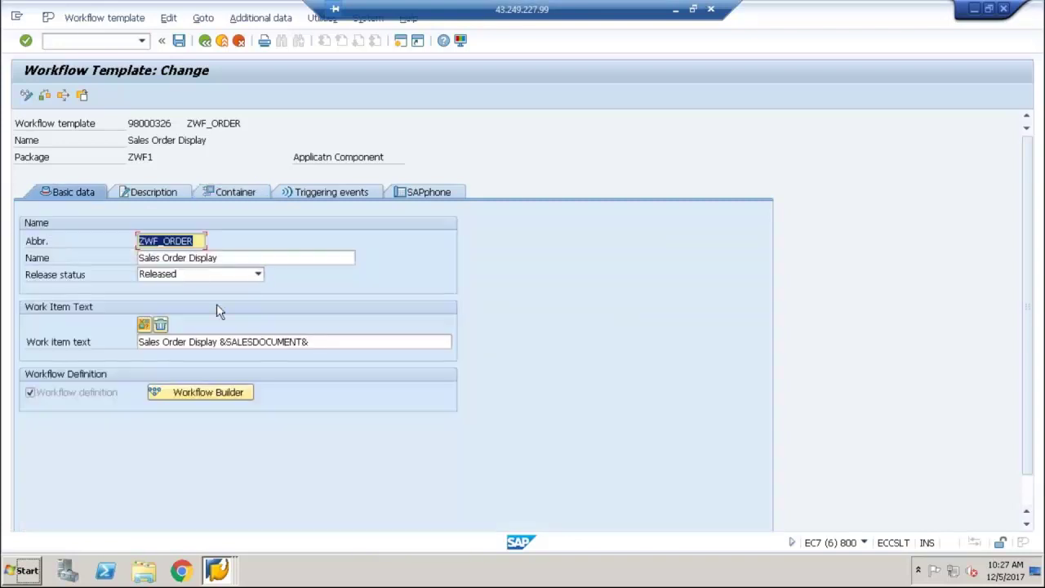
Step: Delete the DisplaySalesOrder step in Workflow Builder and activate ZWF_ORDER
{"action": "left_click", "coordinate": [202, 393]}
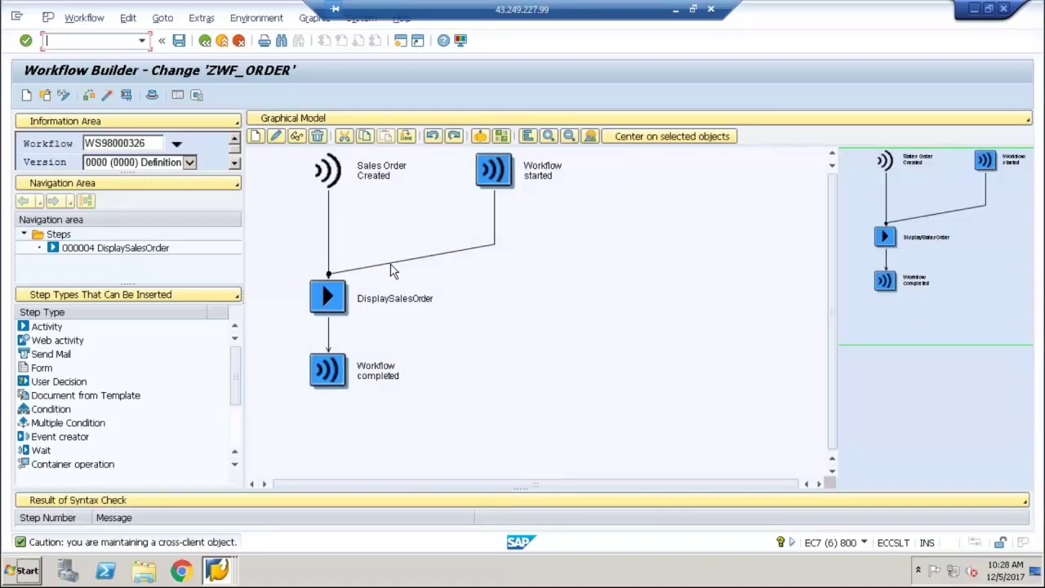
{"action": "left_click", "coordinate": [333, 300]}
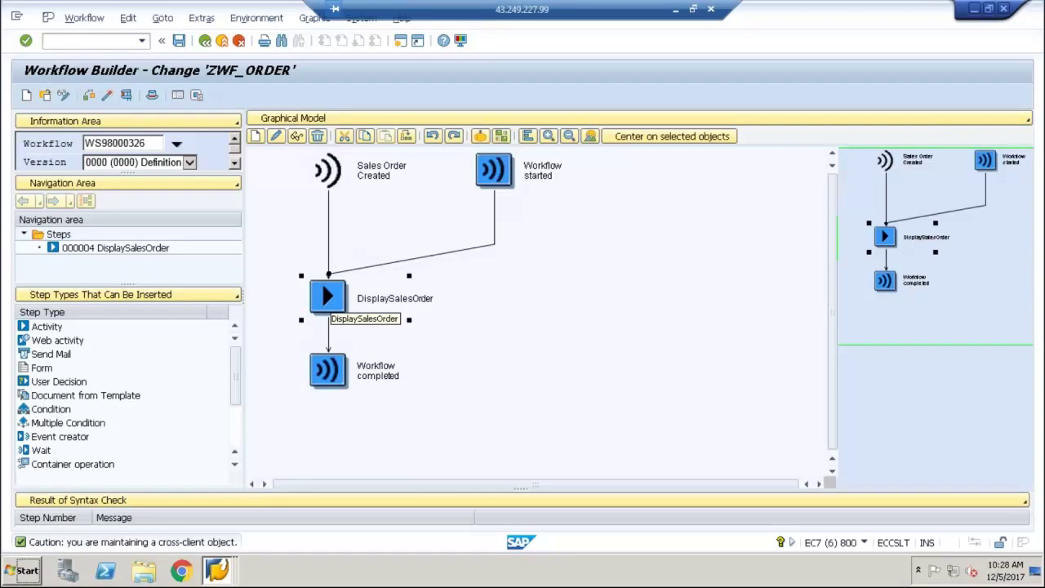
{"action": "right_click", "coordinate": [332, 298]}
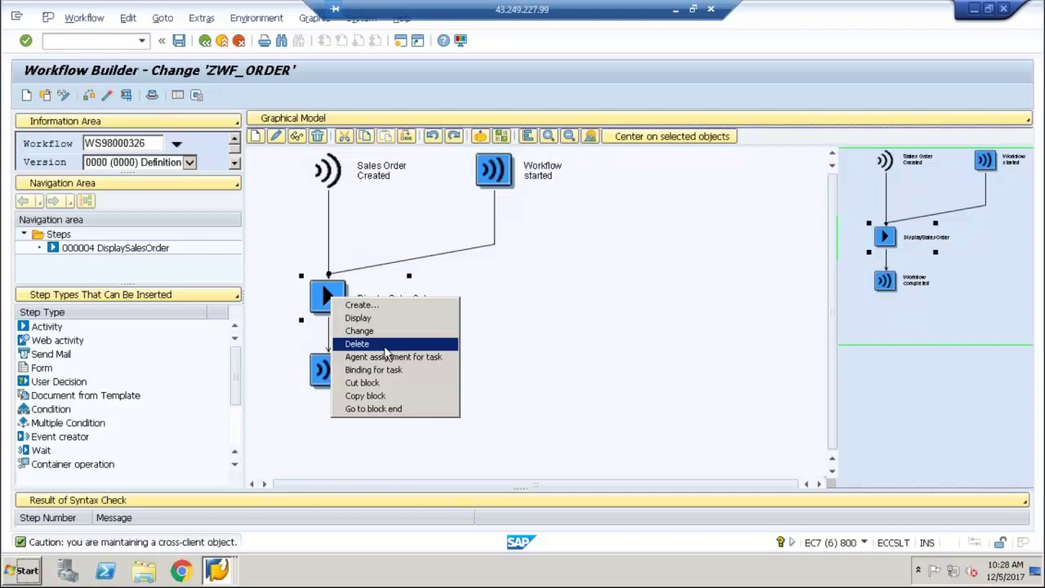
{"action": "key", "text": "Escape"}
{"action": "scroll", "coordinate": [387, 352], "scroll_direction": "up", "scroll_amount": 2}
{"action": "key", "text": "Delete"}
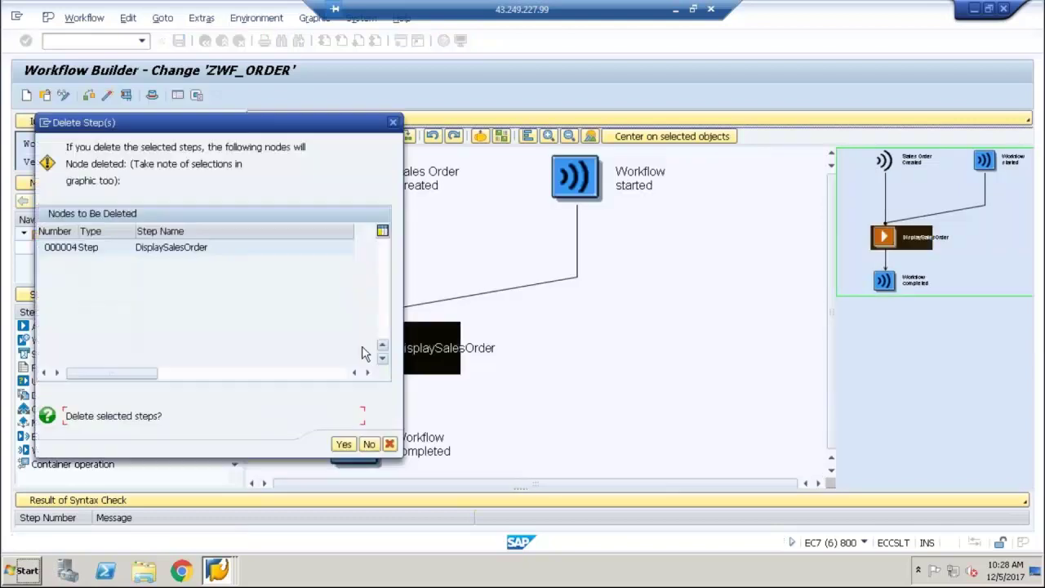
{"action": "left_click", "coordinate": [343, 444]}
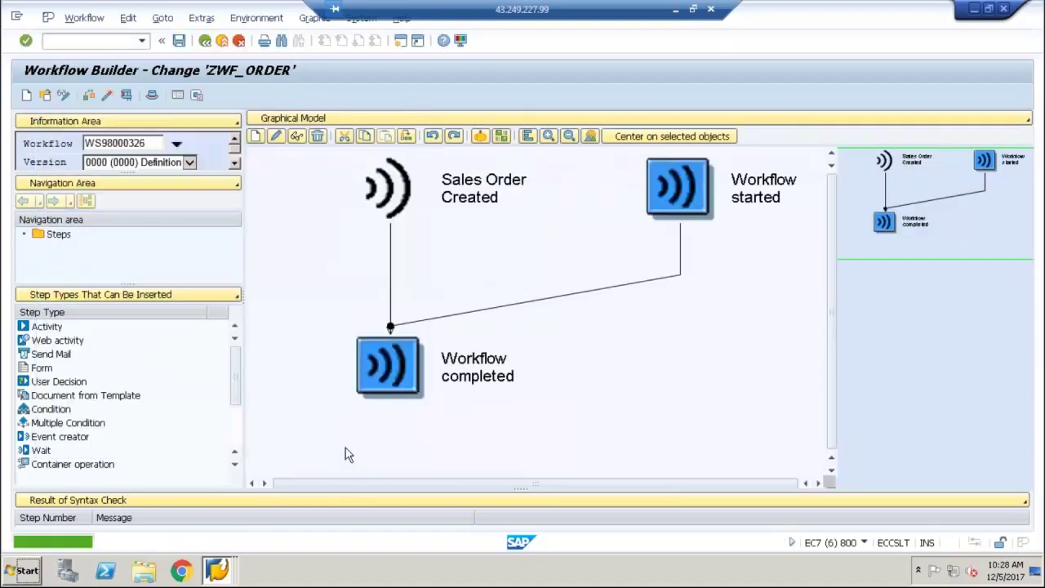
{"action": "left_click", "coordinate": [107, 98]}
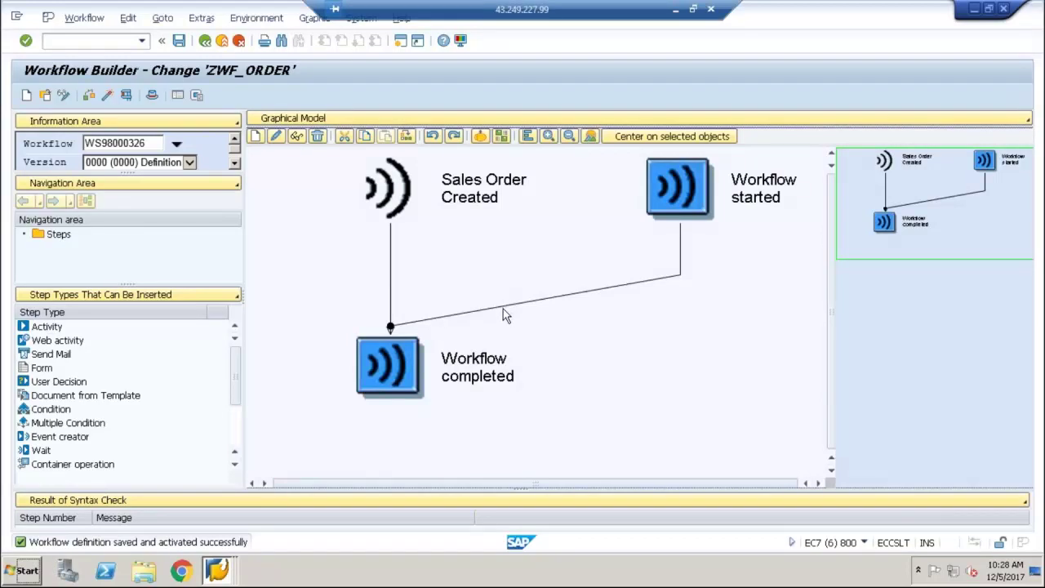
{"action": "left_click", "coordinate": [389, 333]}
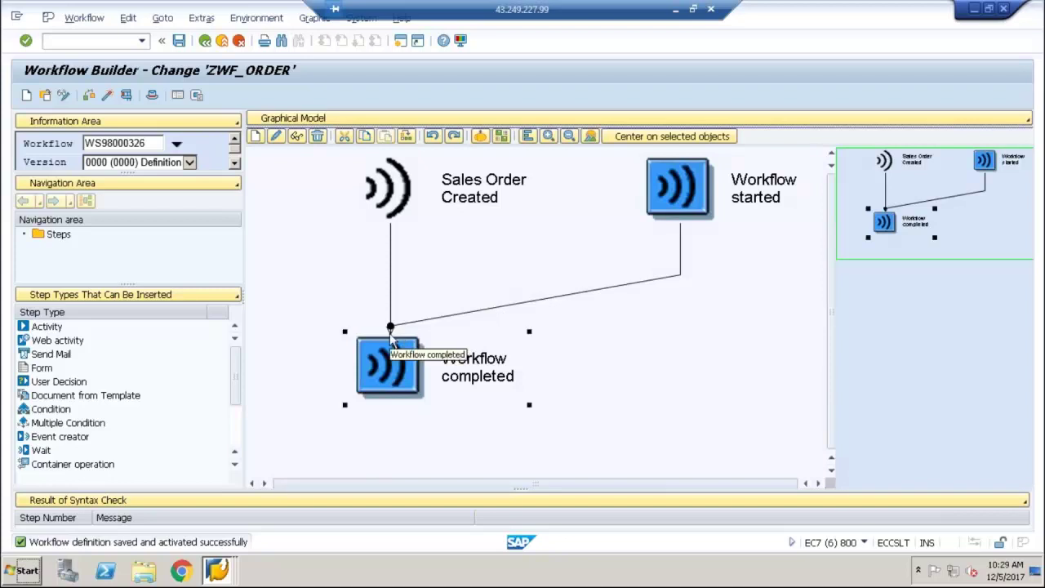
Step: Insert an Activity step with task TS98000311 before Workflow completed, declining the binding proposal
{"action": "right_click", "coordinate": [390, 334]}
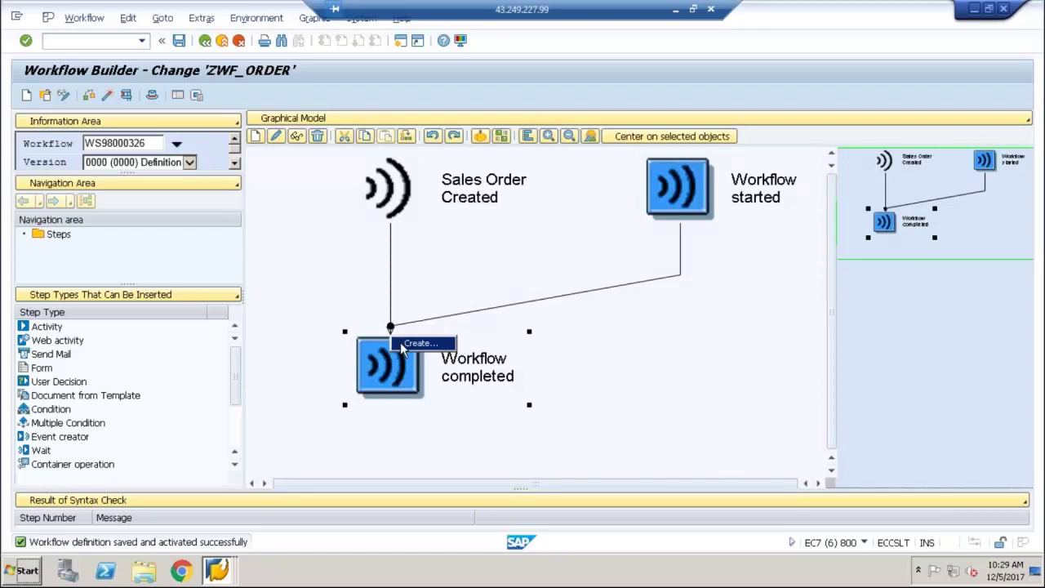
{"action": "left_click", "coordinate": [401, 344]}
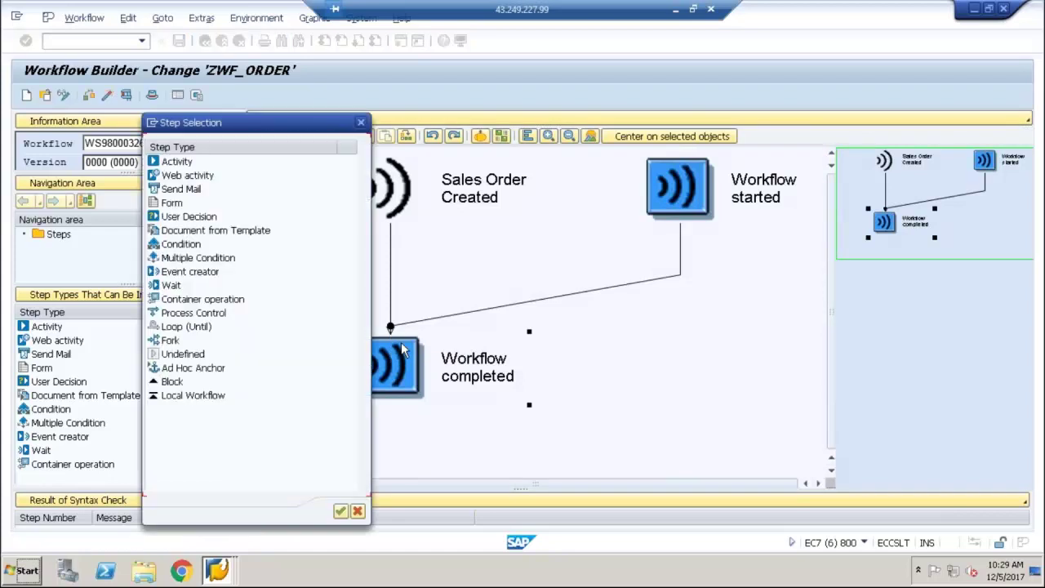
{"action": "double_click", "coordinate": [189, 164]}
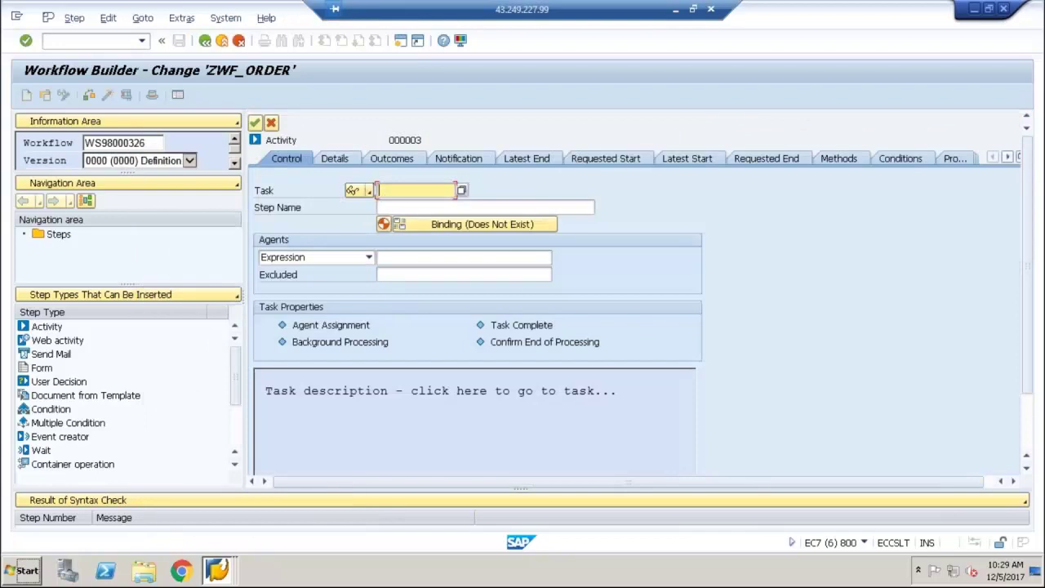
{"action": "left_click", "coordinate": [255, 123]}
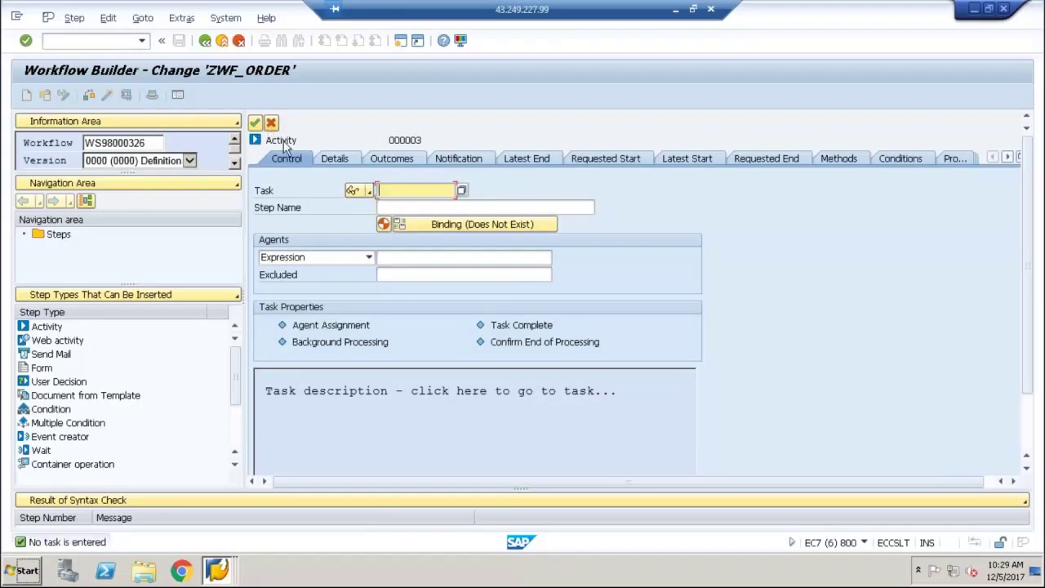
{"action": "key", "text": "BackSpace"}
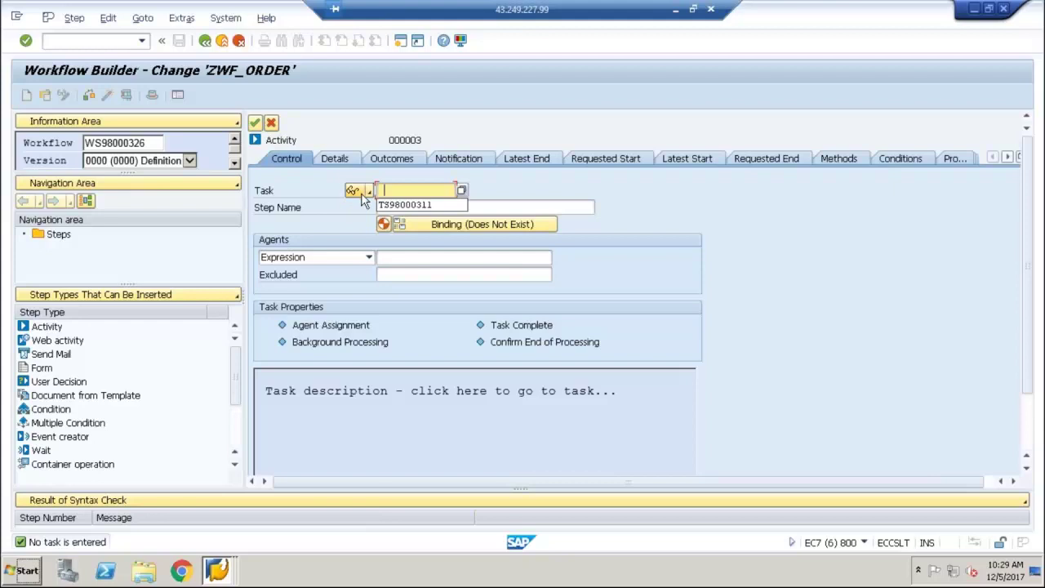
{"action": "left_click", "coordinate": [388, 205]}
{"action": "key", "text": "Return"}
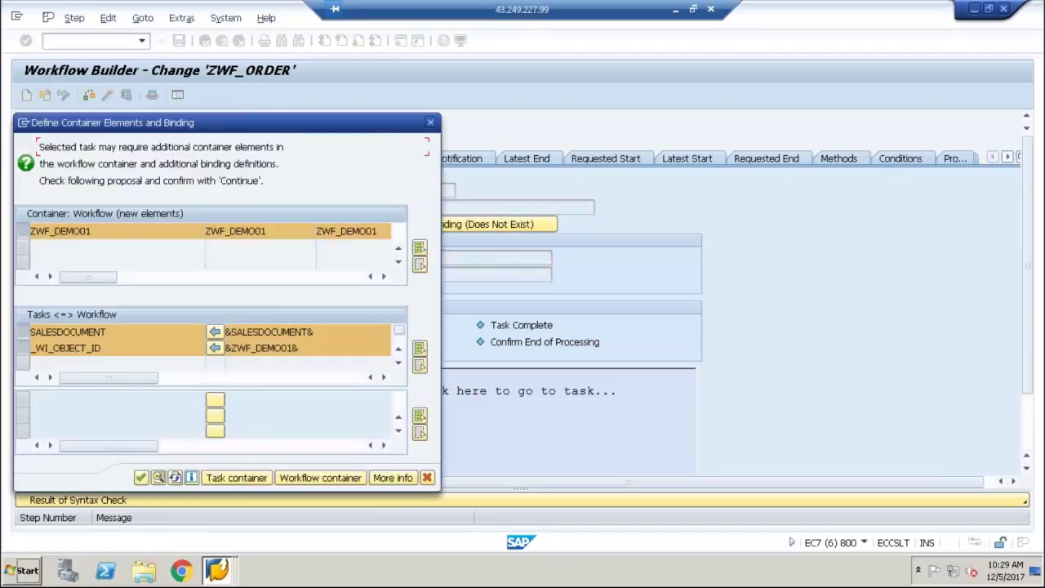
{"action": "left_click", "coordinate": [425, 479]}
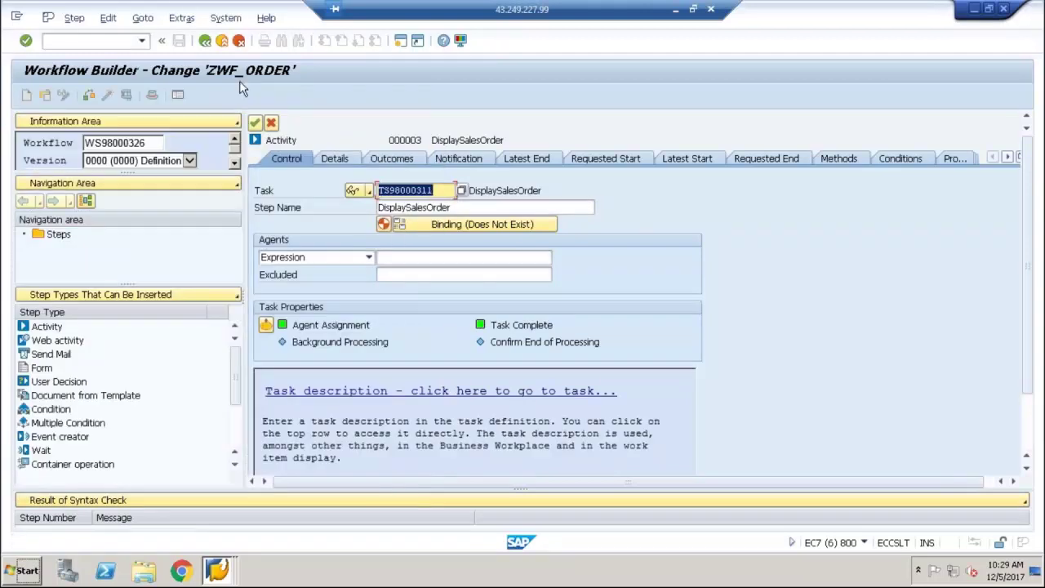
{"action": "left_click", "coordinate": [256, 122]}
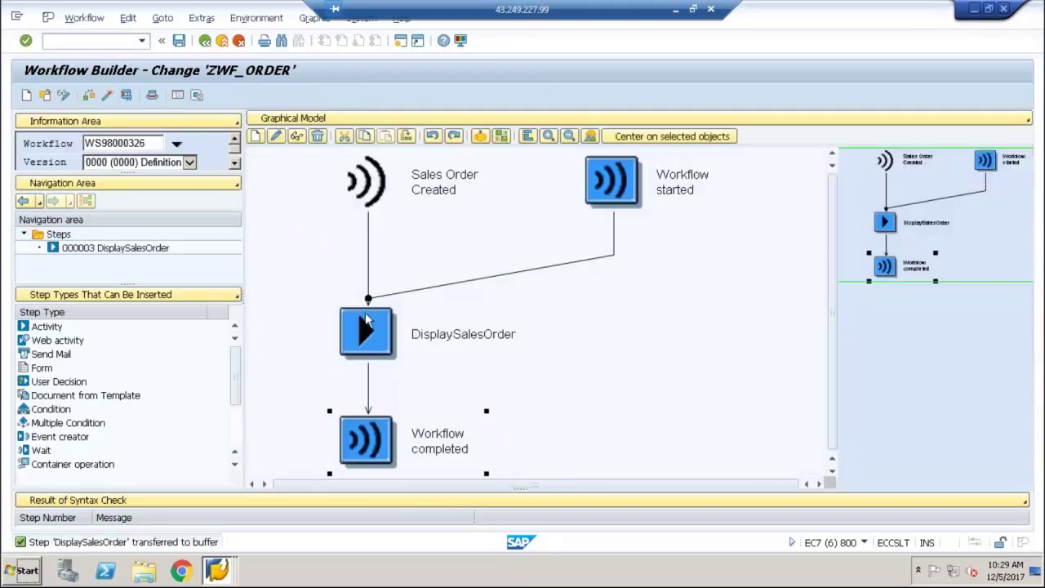
{"action": "double_click", "coordinate": [366, 330]}
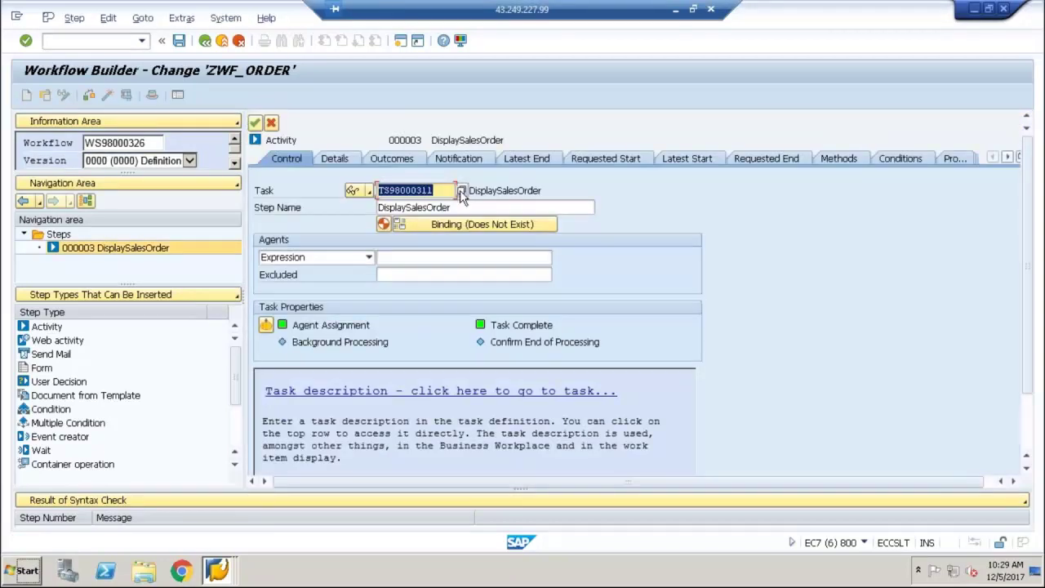
Step: Switch the step to background task TS98000312, found via ZWF_DEMO01 method GETORDERDETAILS
{"action": "left_click", "coordinate": [461, 191]}
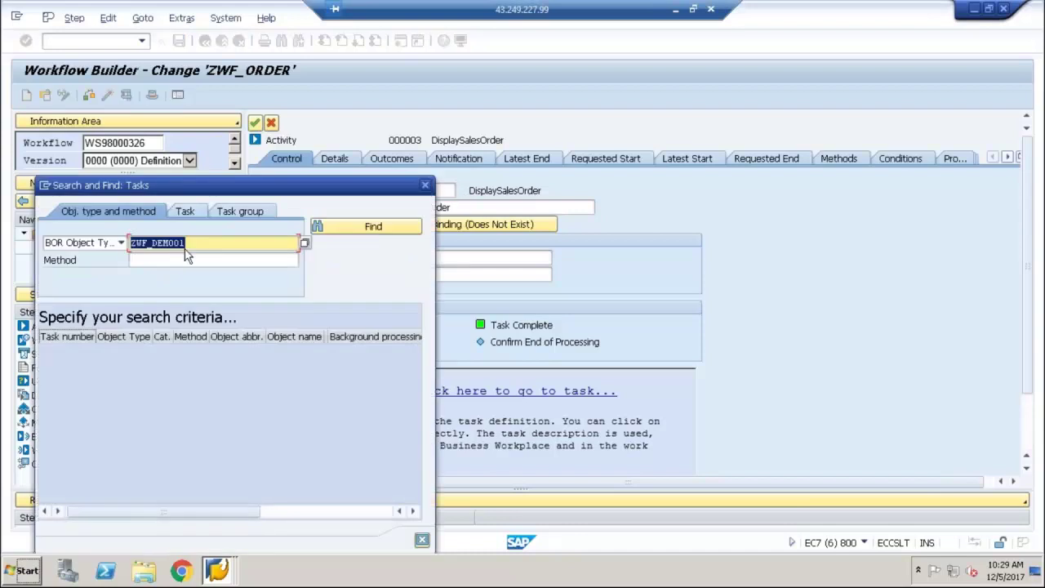
{"action": "left_click", "coordinate": [186, 258]}
{"action": "key", "text": "Return"}
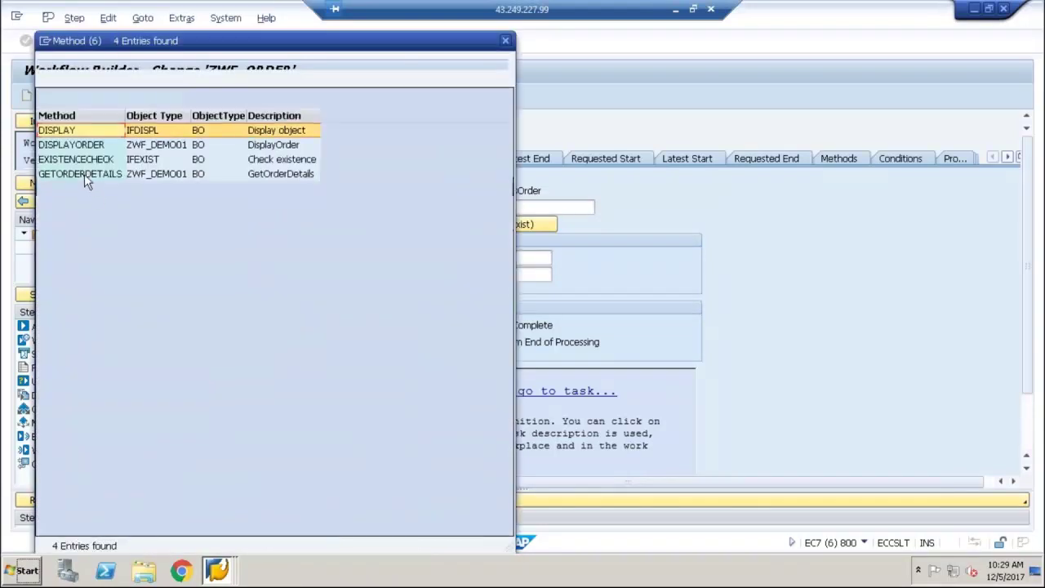
{"action": "double_click", "coordinate": [83, 173]}
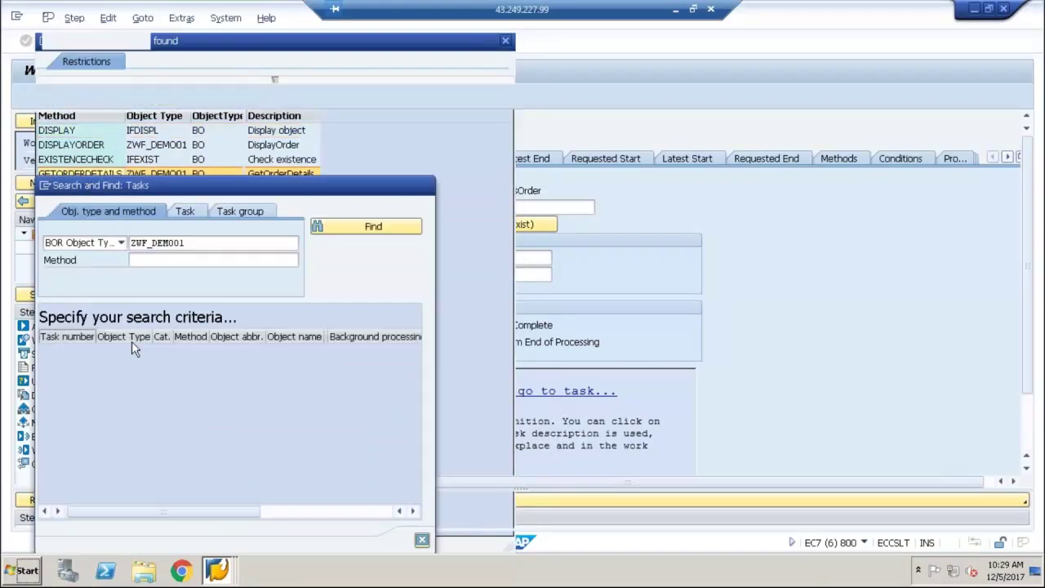
{"action": "left_click", "coordinate": [357, 230]}
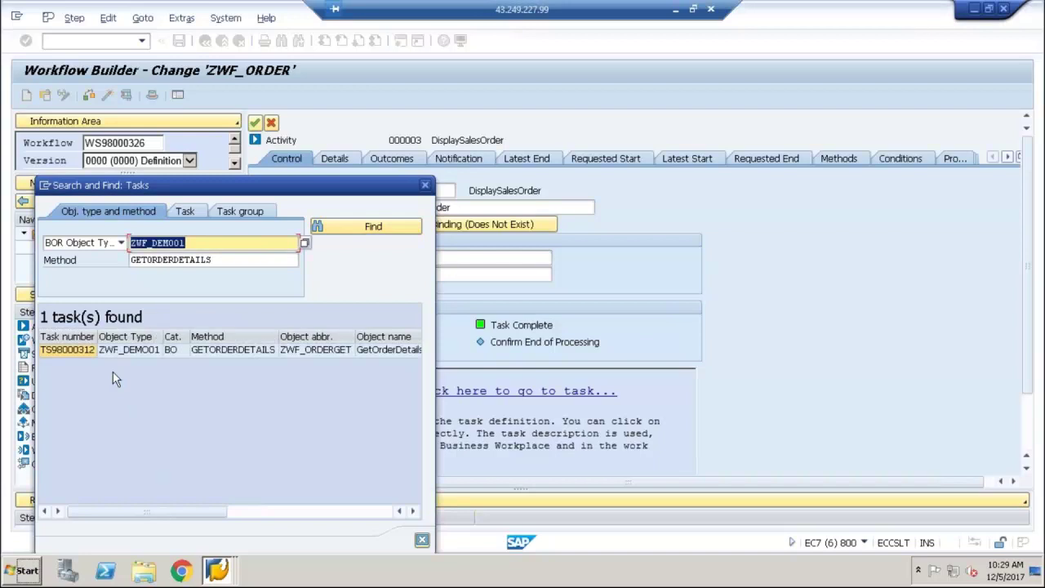
{"action": "double_click", "coordinate": [82, 351]}
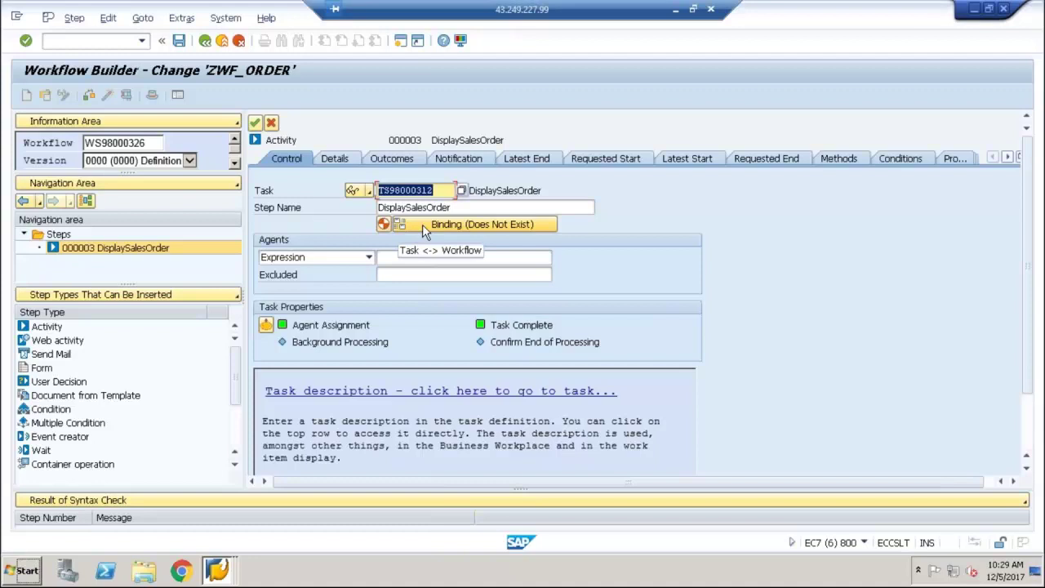
{"action": "left_click", "coordinate": [424, 229]}
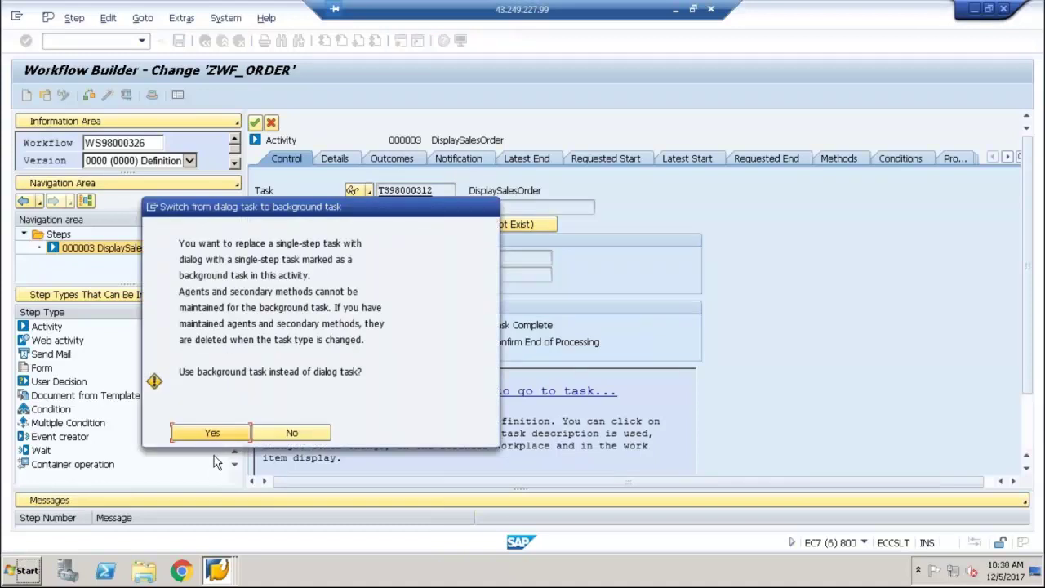
{"action": "left_click", "coordinate": [217, 433]}
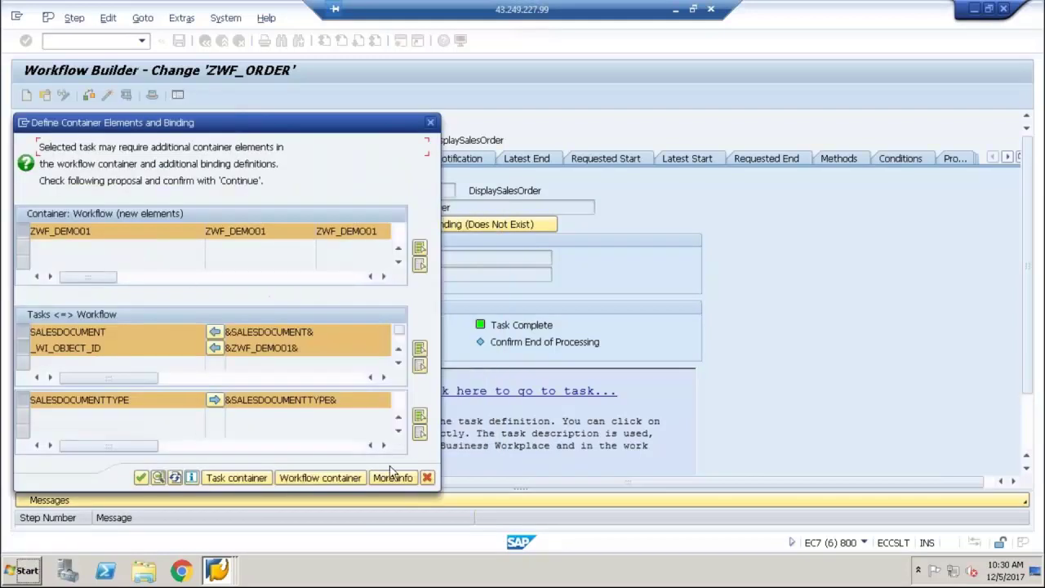
{"action": "left_click", "coordinate": [426, 478]}
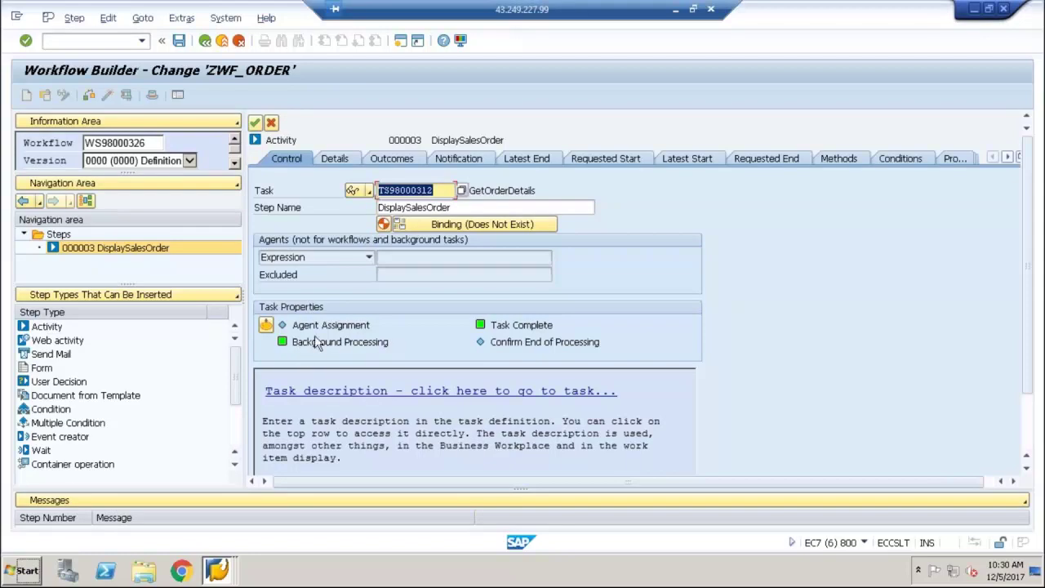
{"action": "left_click", "coordinate": [445, 226]}
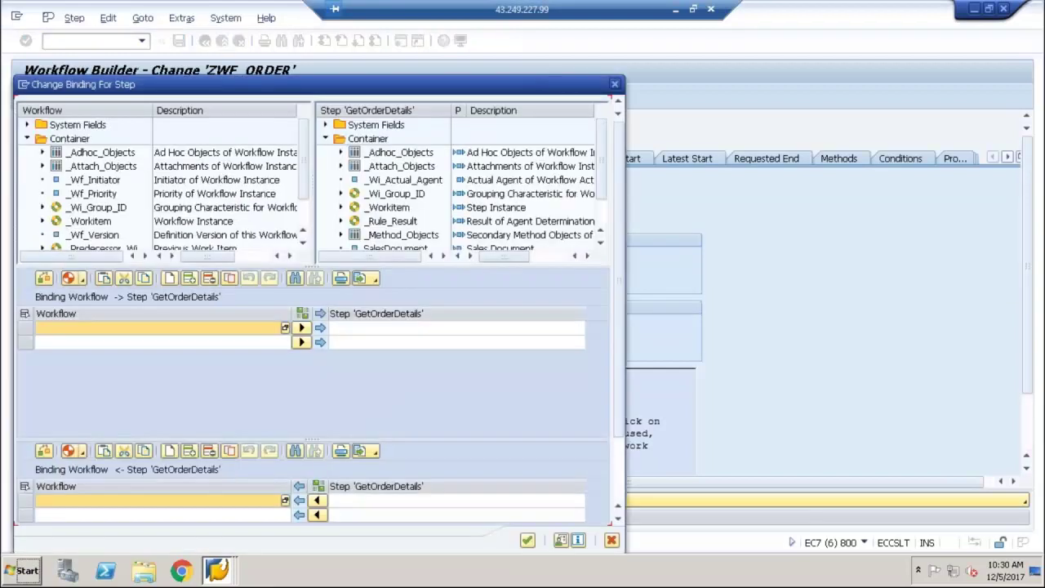
Step: Bind the workflow's SalesDocument to the step's SalesDocument import
{"action": "scroll", "coordinate": [307, 212], "scroll_direction": "down", "scroll_amount": 1}
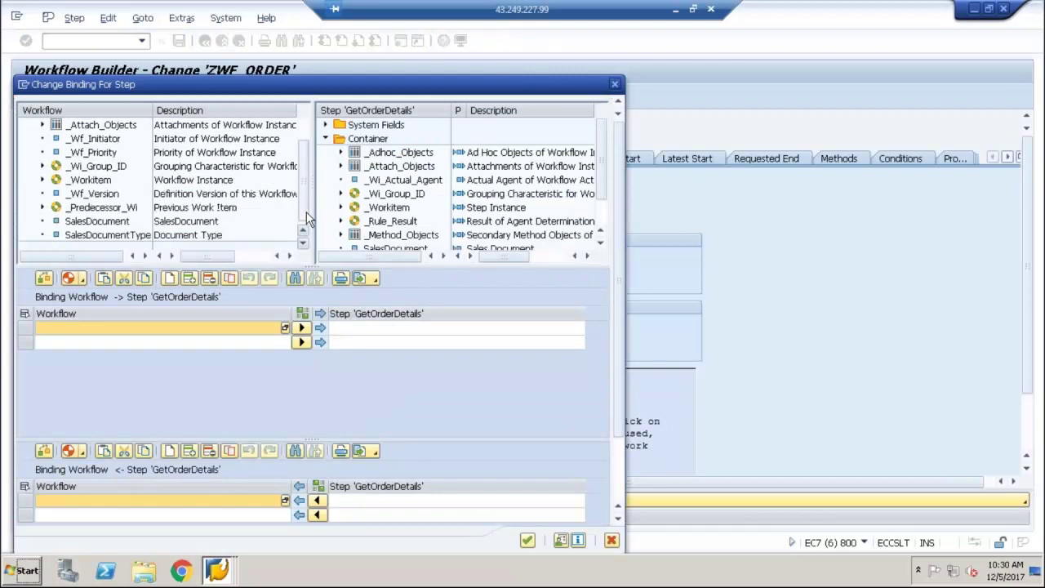
{"action": "left_click", "coordinate": [121, 227]}
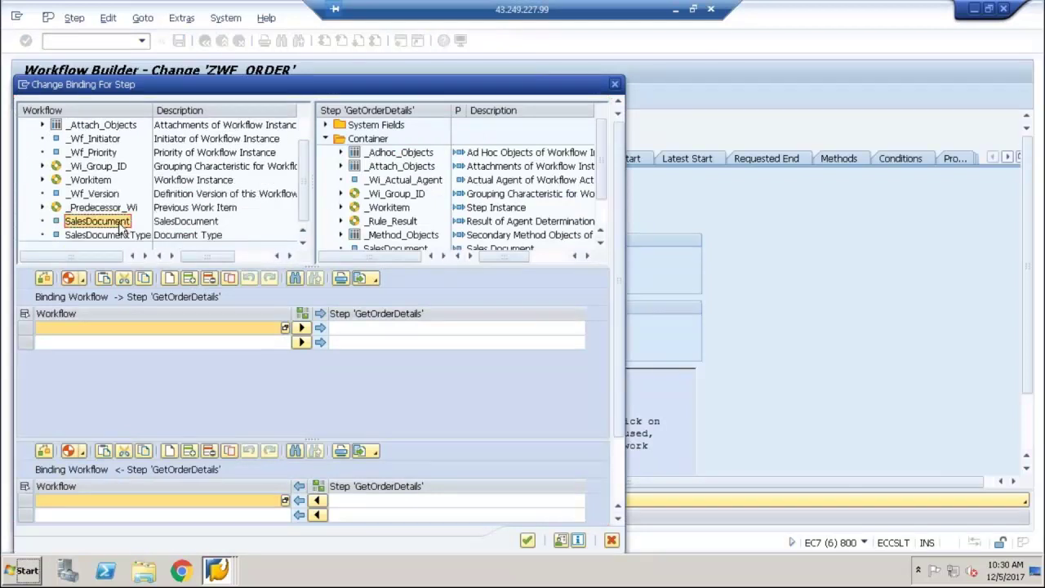
{"action": "left_click_drag", "start_coordinate": [120, 231], "coordinate": [145, 330]}
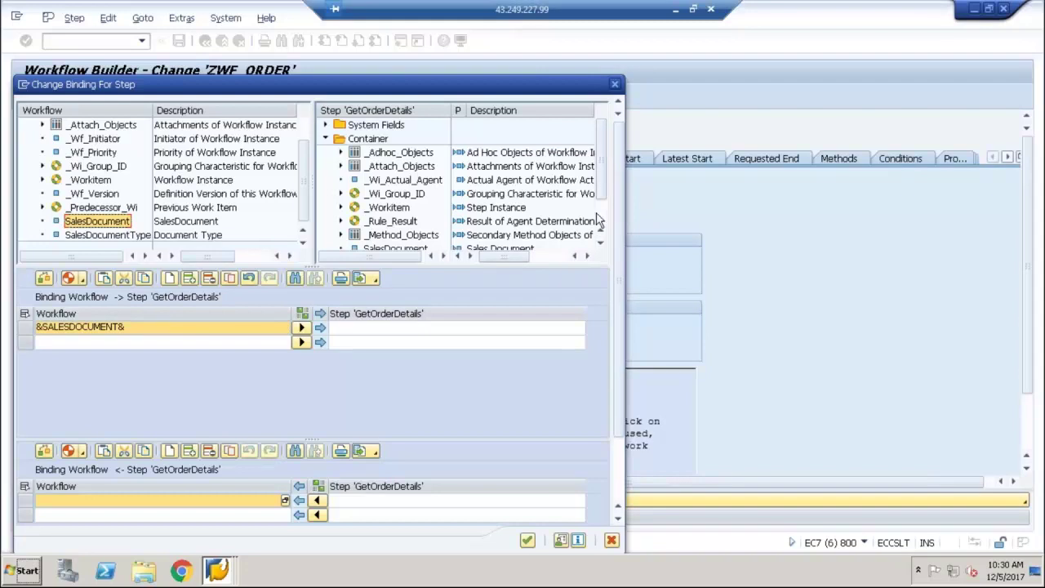
{"action": "scroll", "coordinate": [600, 213], "scroll_direction": "down", "scroll_amount": 2}
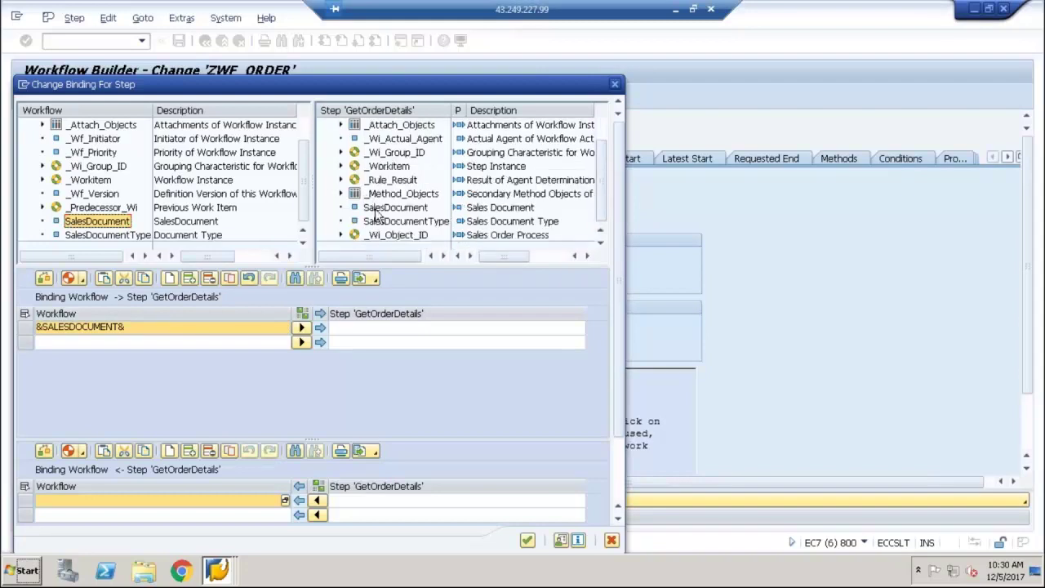
{"action": "left_click", "coordinate": [384, 208]}
{"action": "left_click_drag", "start_coordinate": [384, 208], "coordinate": [383, 328]}
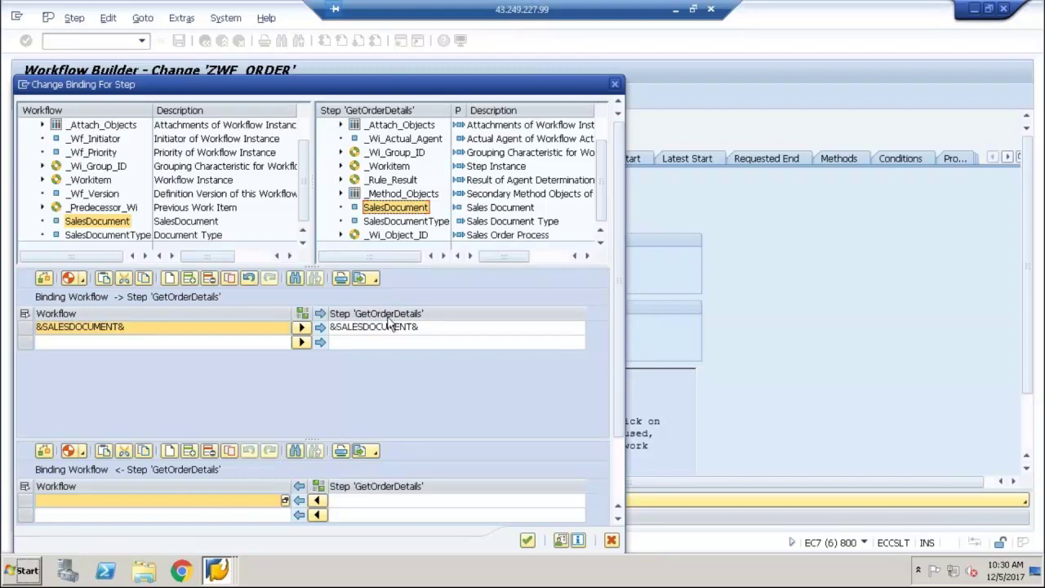
Step: Return the step's SalesDocumentType into the workflow's SalesDocumentType, confirm, and transfer the step
{"action": "left_click", "coordinate": [399, 226]}
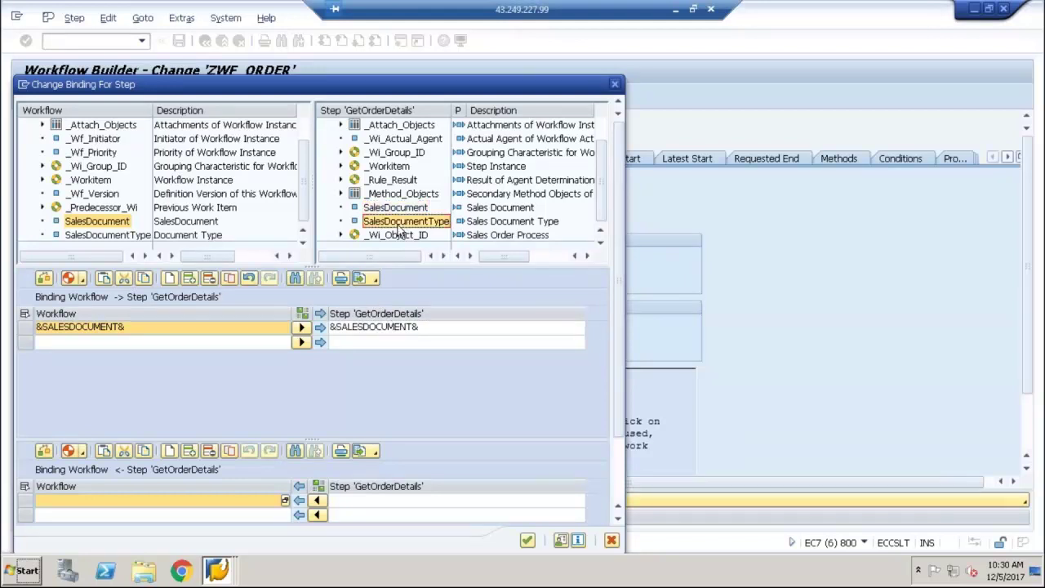
{"action": "left_click_drag", "start_coordinate": [399, 231], "coordinate": [398, 500]}
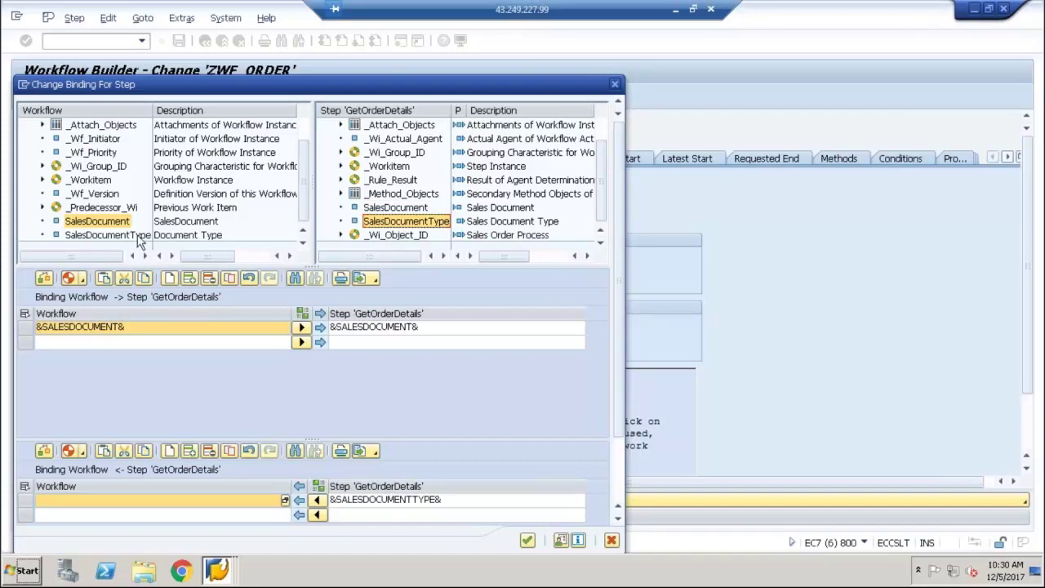
{"action": "left_click_drag", "start_coordinate": [135, 237], "coordinate": [125, 512]}
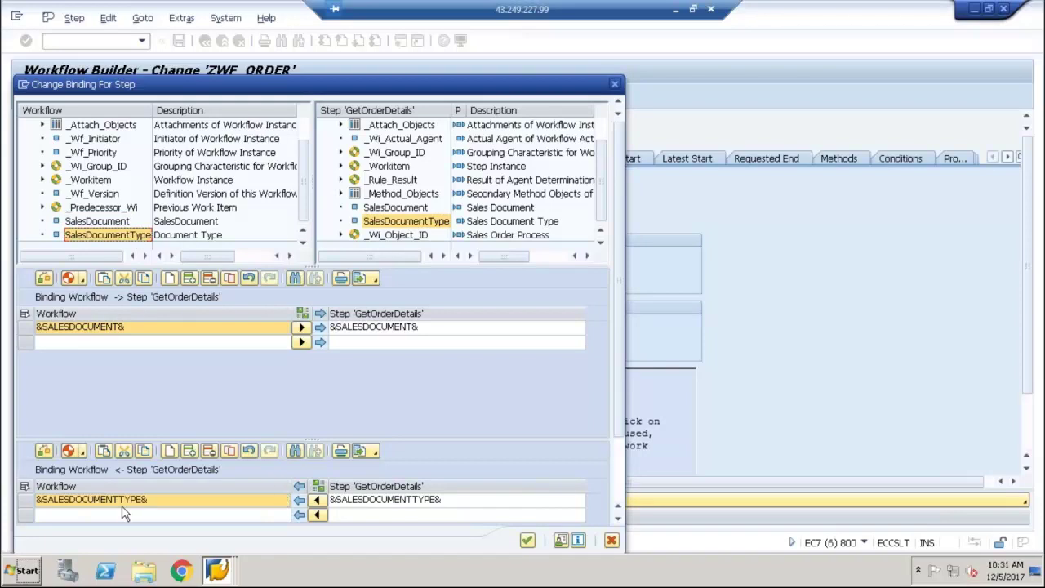
{"action": "left_click", "coordinate": [432, 223]}
{"action": "left_click", "coordinate": [527, 542]}
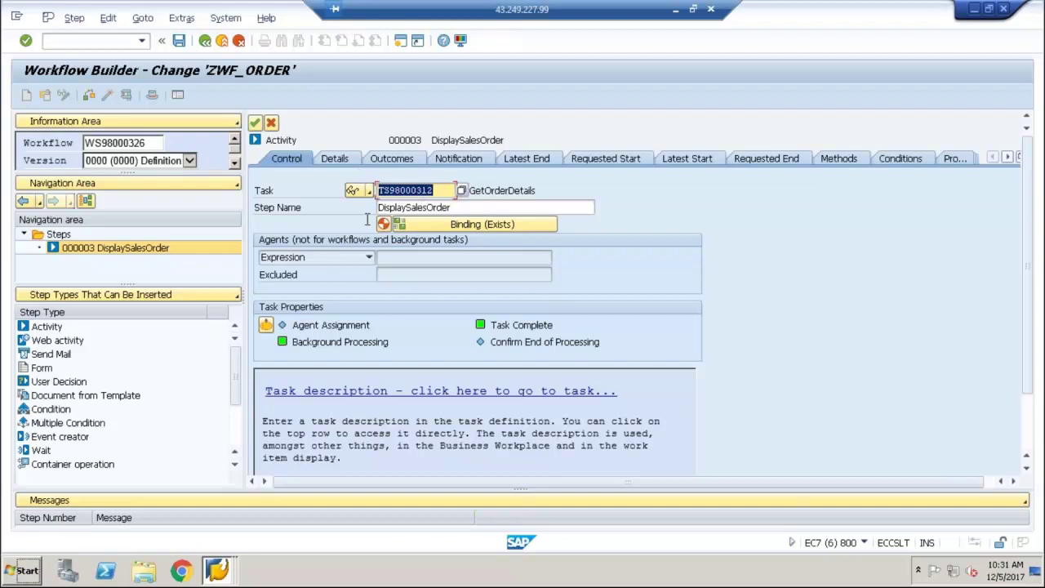
{"action": "left_click", "coordinate": [256, 123]}
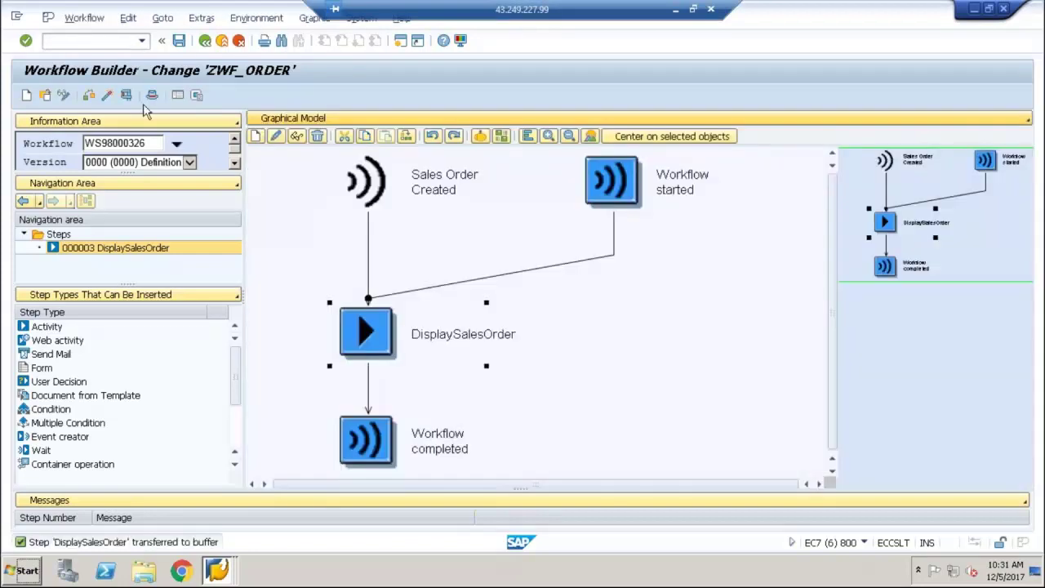
Step: Activate ZWF_ORDER and verify the status bar reports successful activation
{"action": "left_click", "coordinate": [107, 95]}
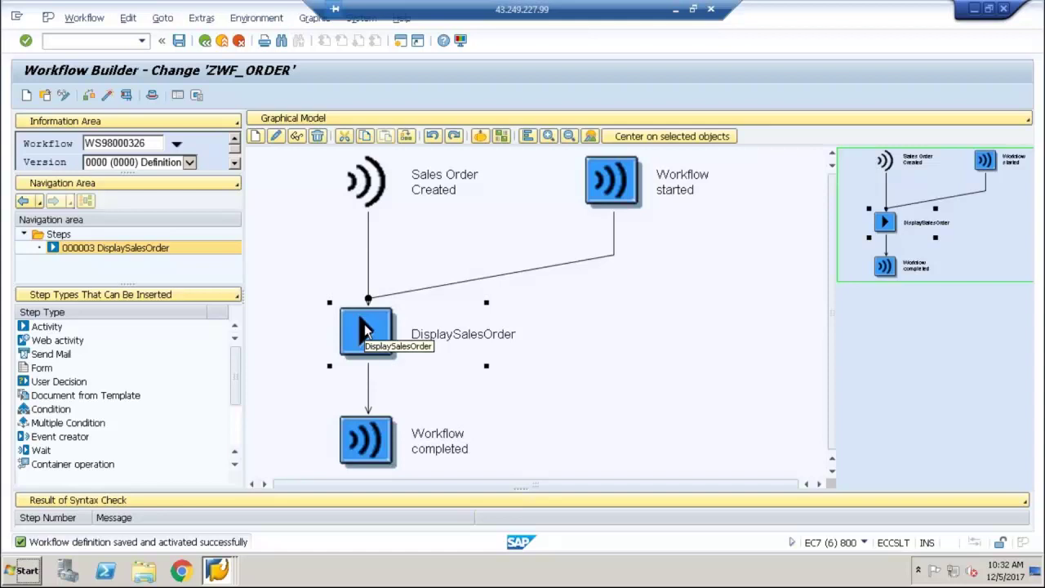
{"action": "left_click", "coordinate": [368, 376]}
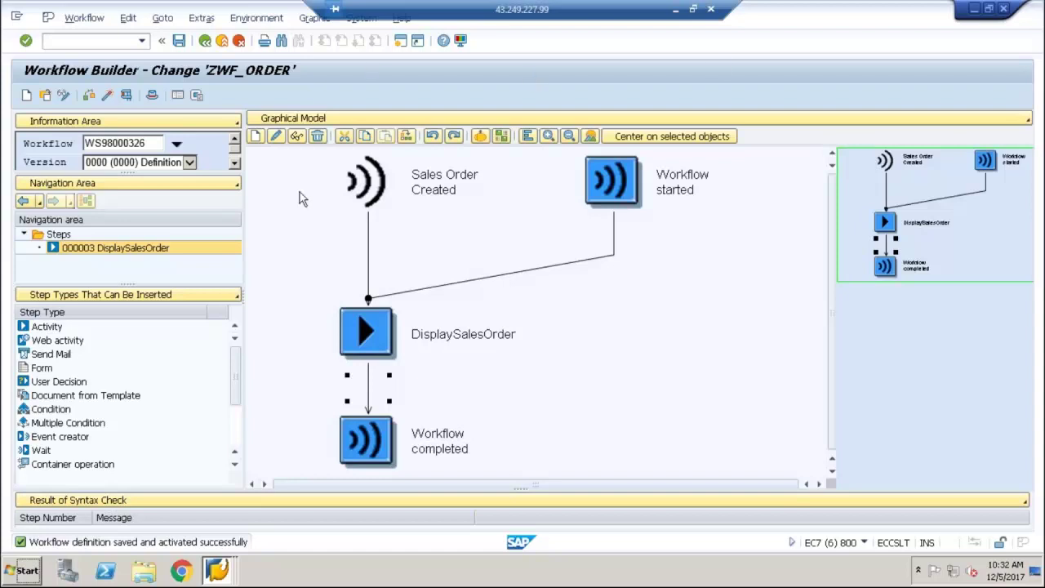
{"action": "left_click_drag", "start_coordinate": [222, 12], "coordinate": [265, 131]}
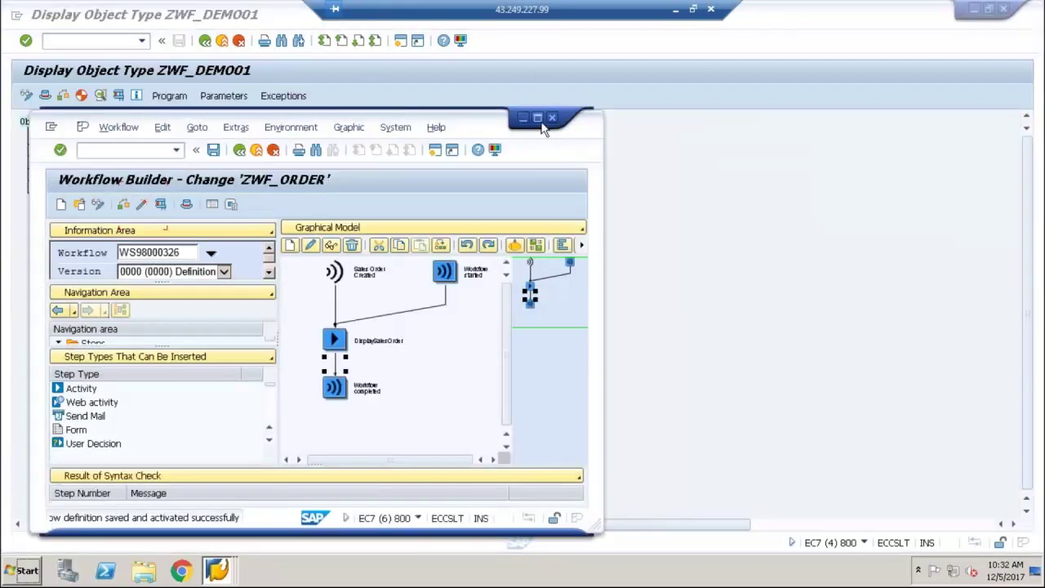
Step: Leave the ZTEST_BOCREATE report and open table VBAK in the Data Browser via SE16
{"action": "left_click", "coordinate": [538, 118]}
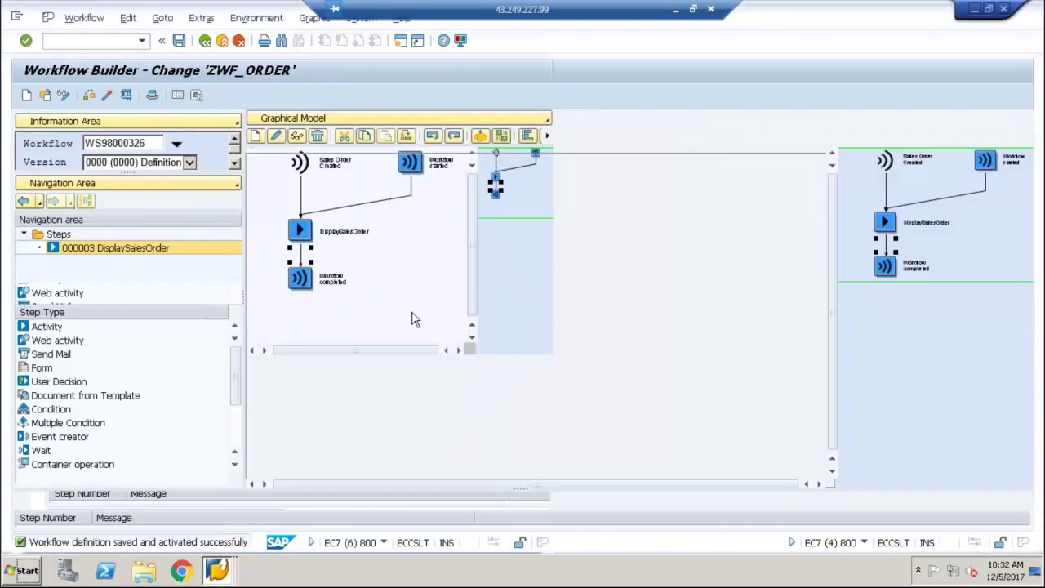
{"action": "left_click", "coordinate": [227, 576]}
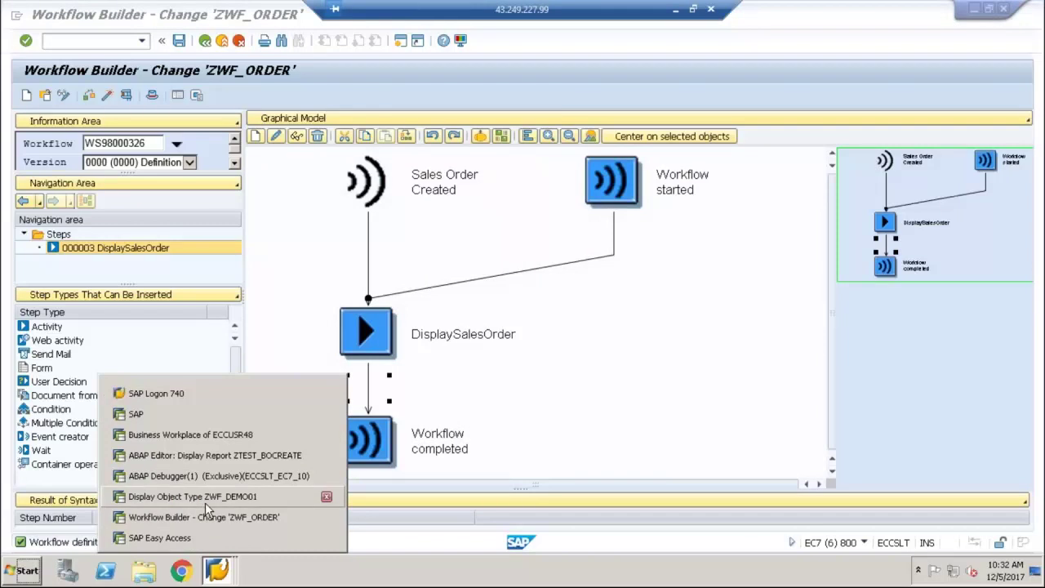
{"action": "left_click", "coordinate": [210, 455]}
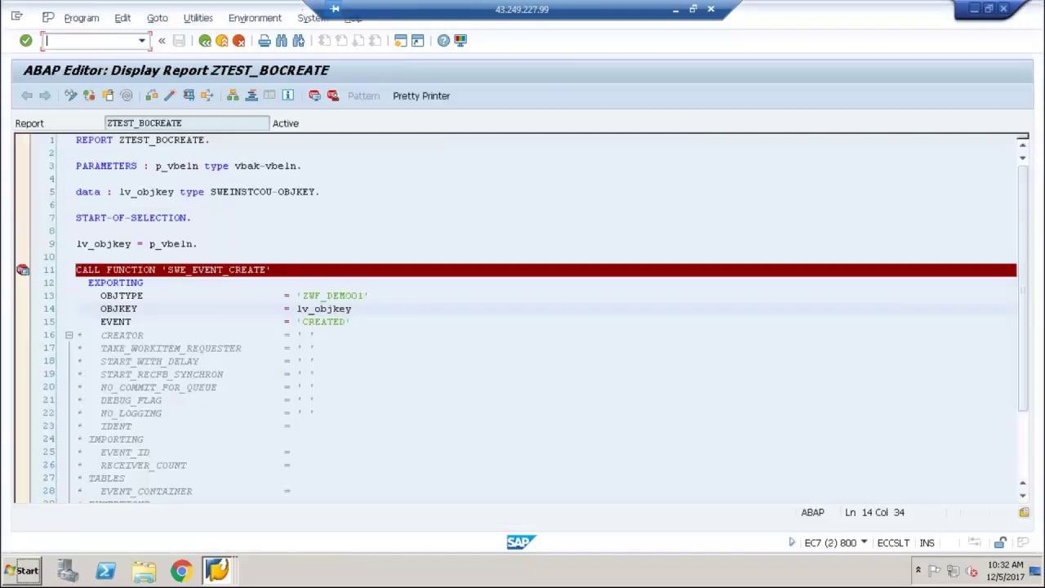
{"action": "left_click", "coordinate": [222, 42]}
{"action": "left_click", "coordinate": [222, 42]}
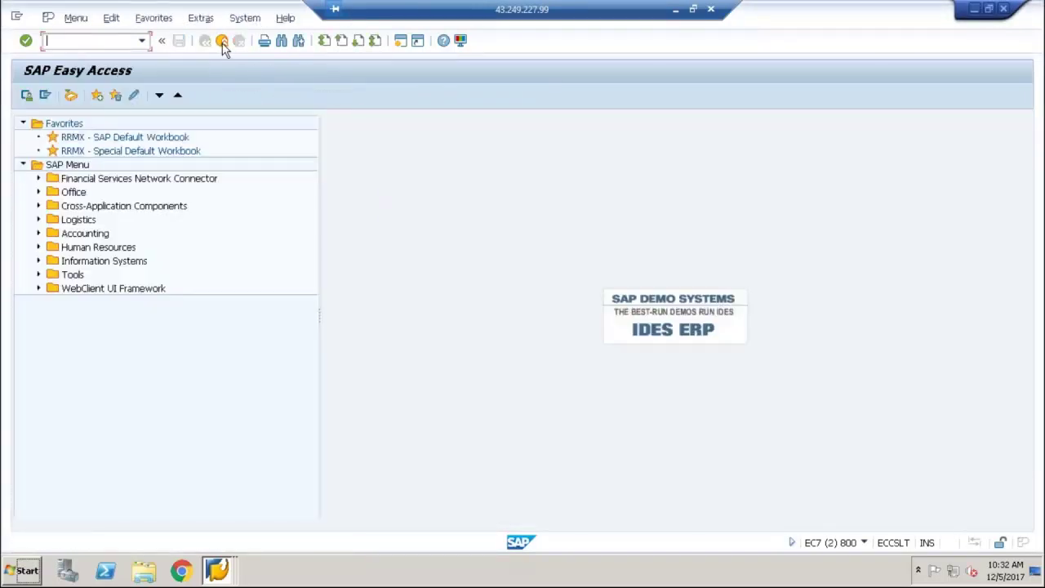
{"action": "type", "text": "se16"}
{"action": "key", "text": "Return"}
{"action": "type", "text": "vbak"}
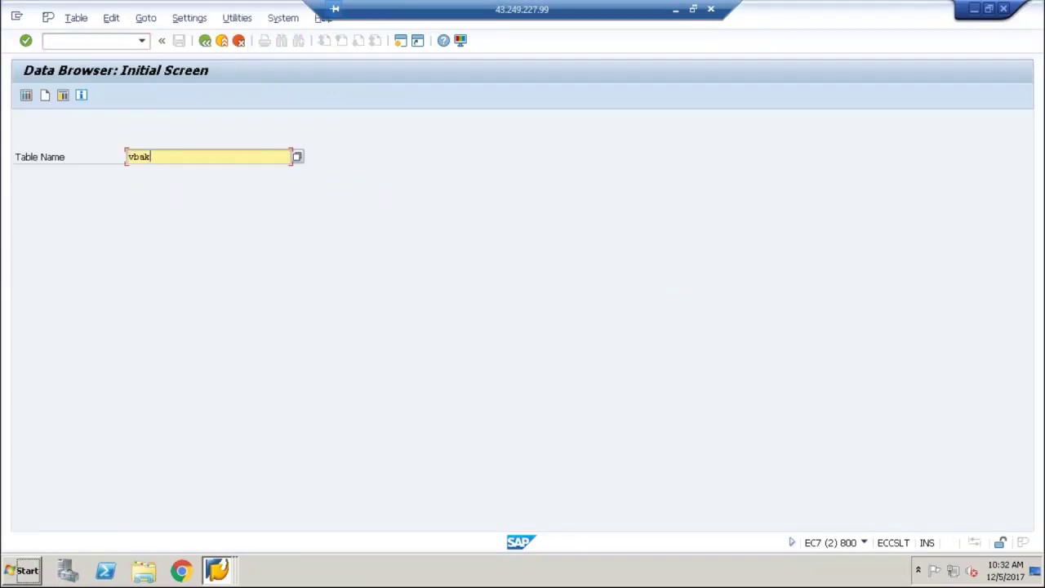
{"action": "key", "text": "Return"}
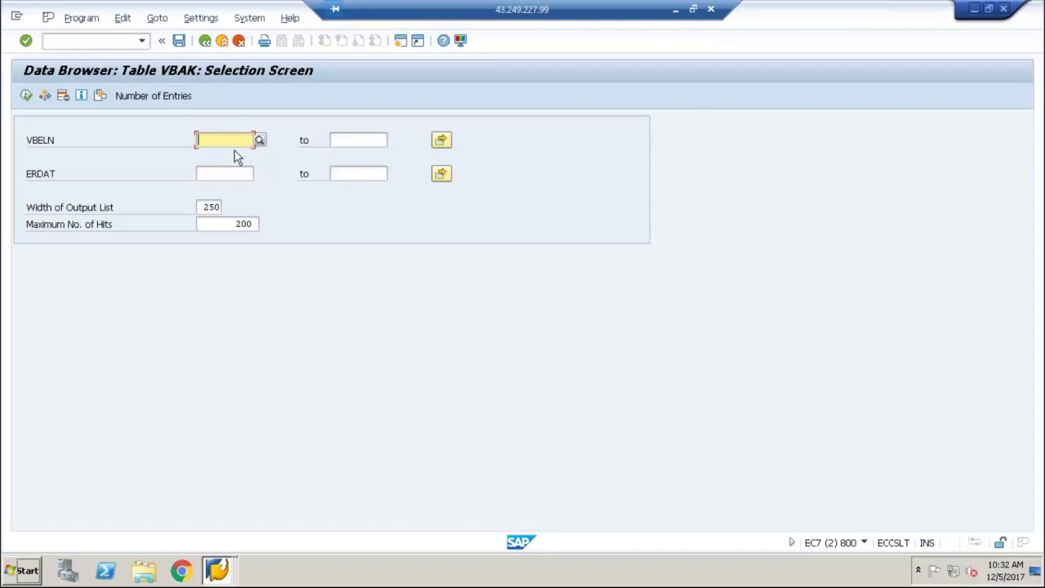
Step: Add the AUART field to the VBAK selection criteria
{"action": "left_click", "coordinate": [201, 18]}
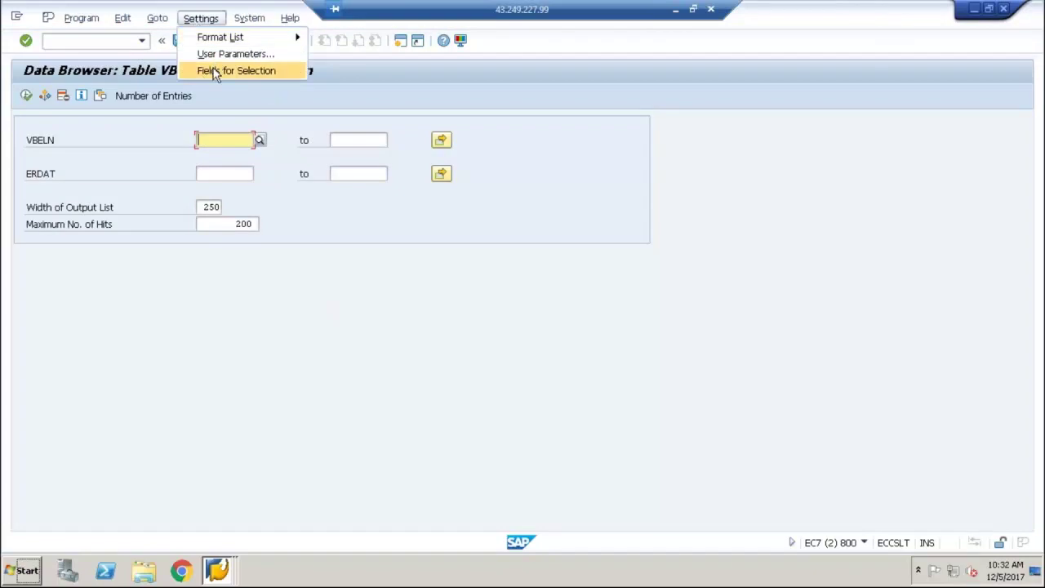
{"action": "left_click", "coordinate": [216, 72]}
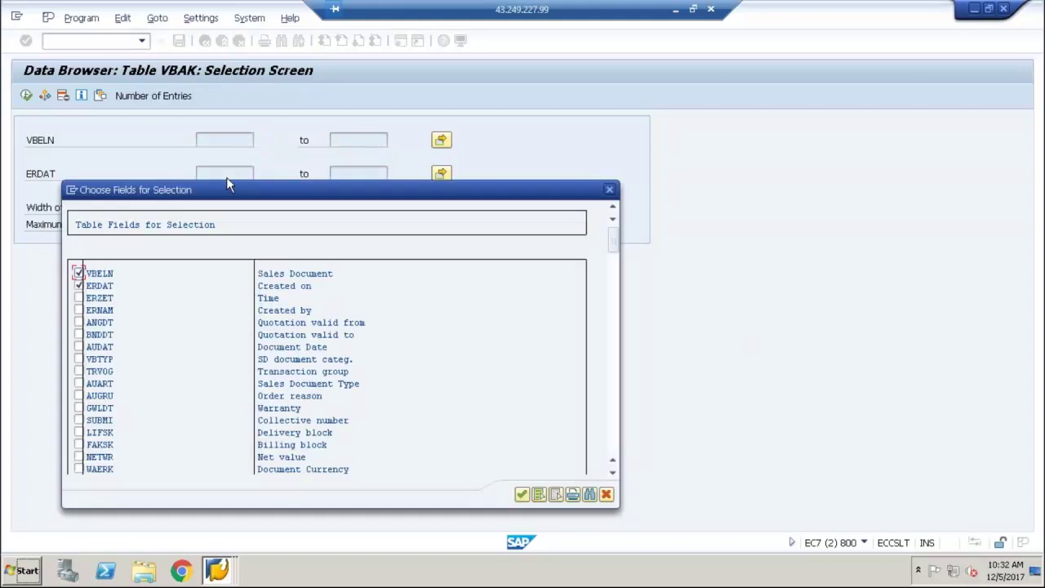
{"action": "key", "text": "ctrl+f"}
{"action": "type", "text": "auart"}
{"action": "key", "text": "Return"}
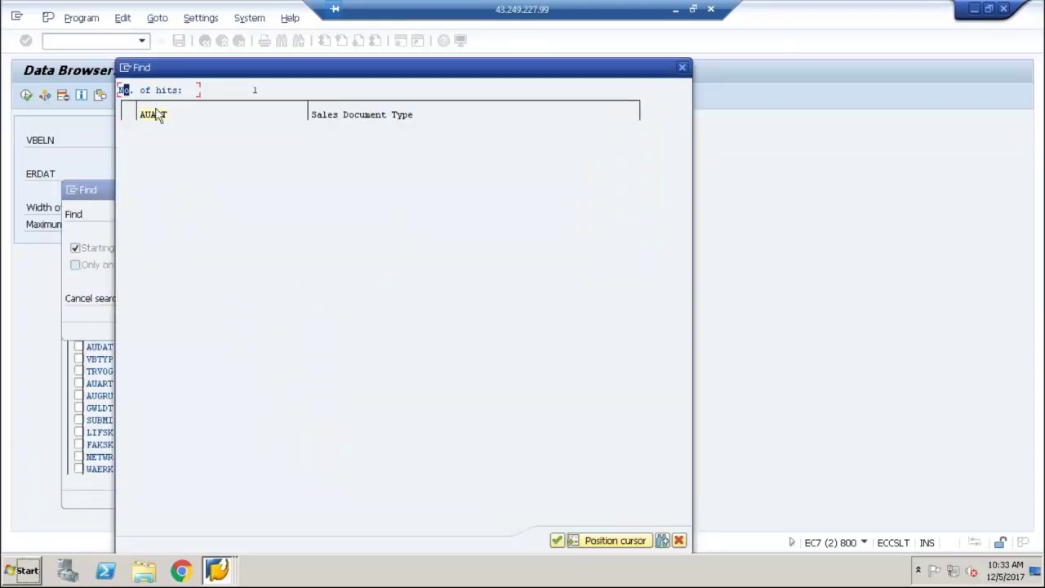
{"action": "double_click", "coordinate": [146, 114]}
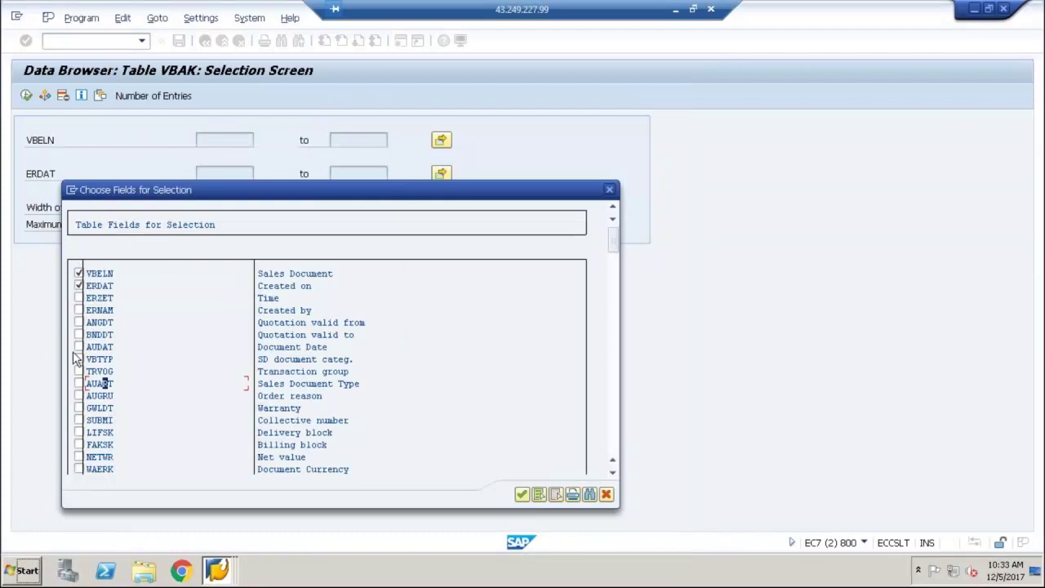
{"action": "left_click", "coordinate": [78, 383]}
{"action": "left_click", "coordinate": [521, 495]}
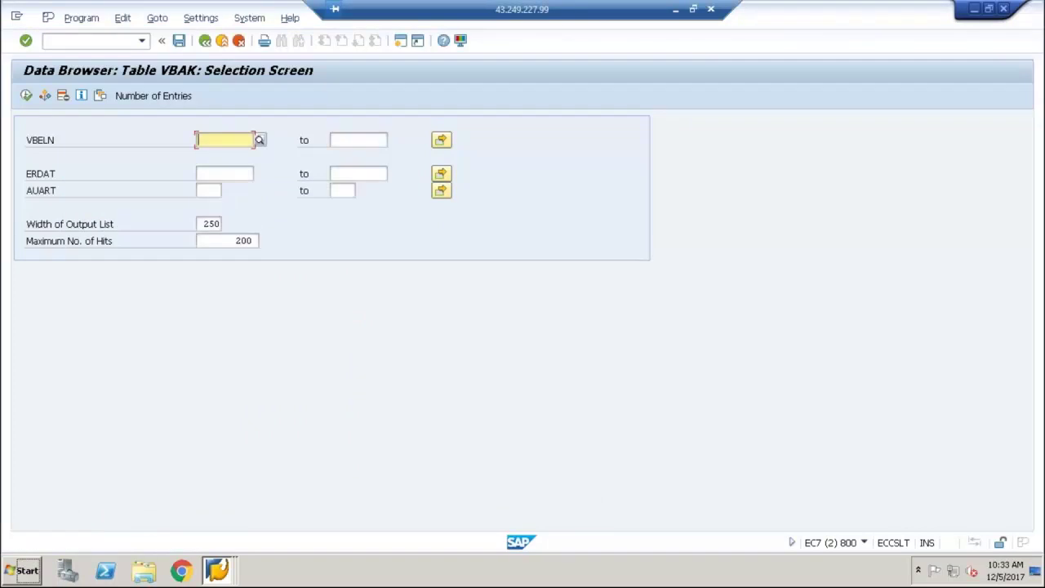
Step: Set AUART to ZTA and count the matching VBAK entries (8)
{"action": "left_click", "coordinate": [210, 190]}
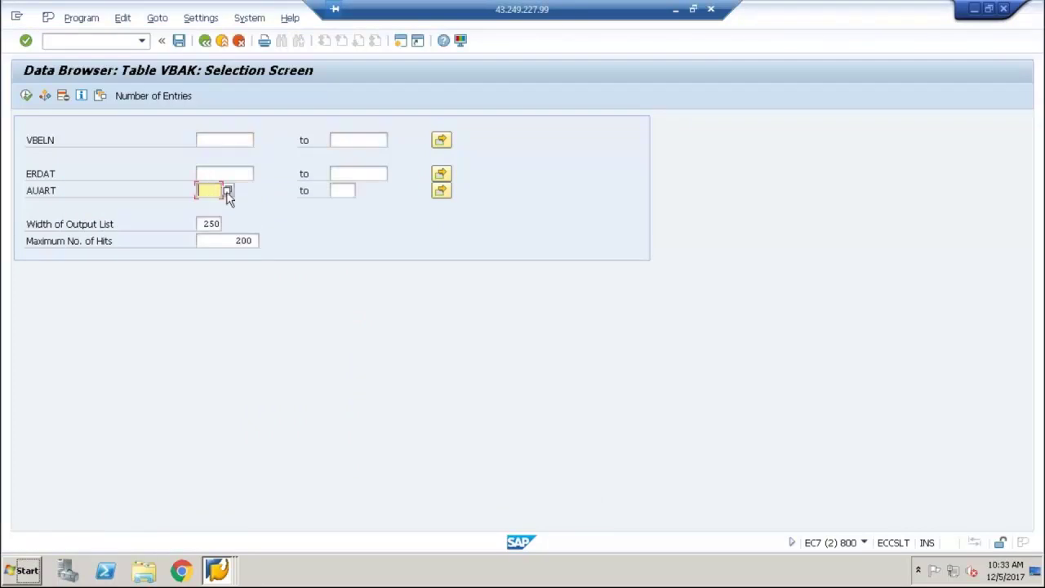
{"action": "left_click", "coordinate": [227, 191]}
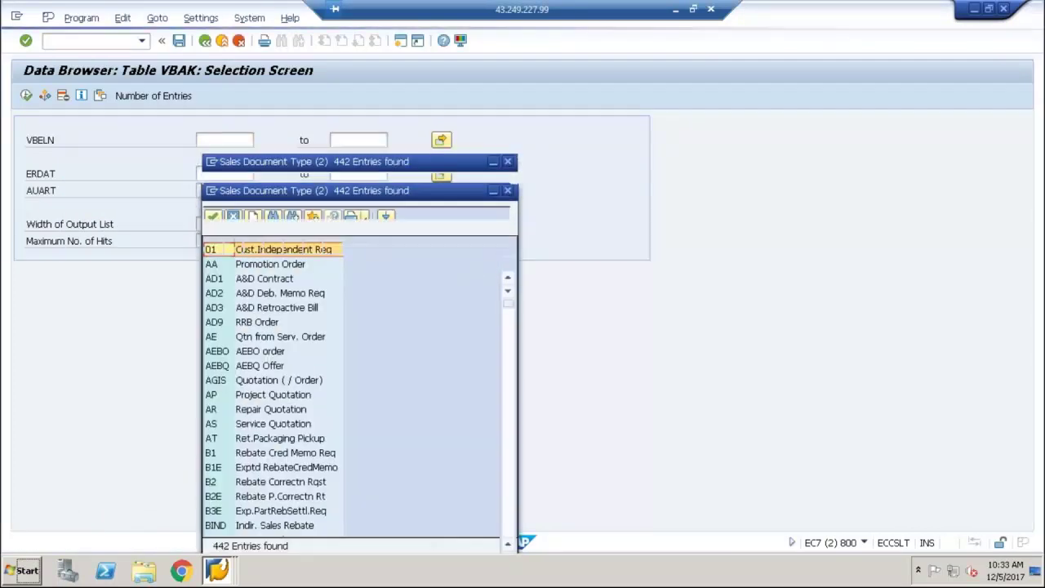
{"action": "left_click_drag", "start_coordinate": [507, 281], "coordinate": [513, 514]}
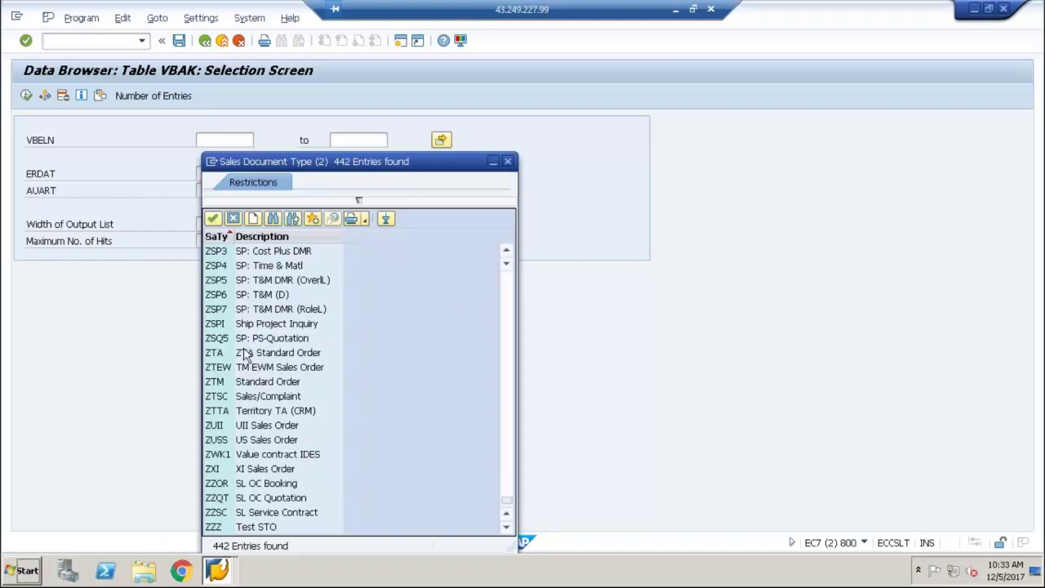
{"action": "double_click", "coordinate": [216, 353]}
{"action": "left_click", "coordinate": [124, 96]}
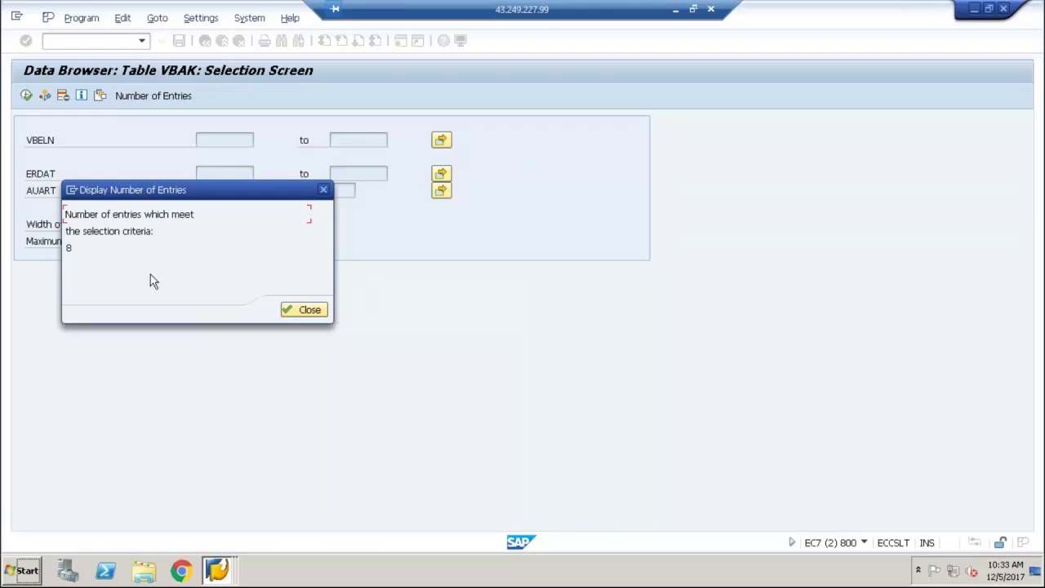
{"action": "left_click", "coordinate": [296, 316]}
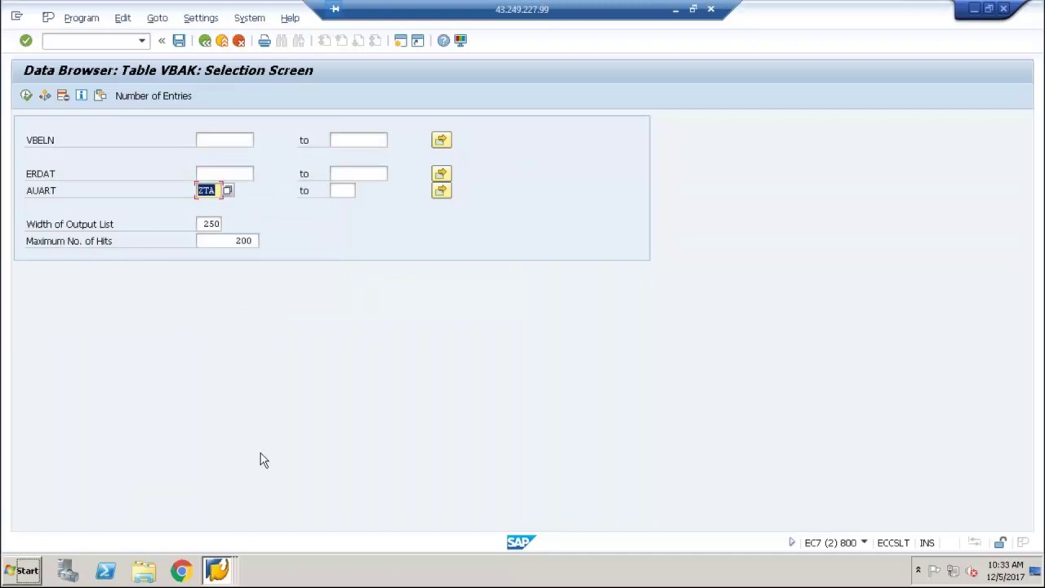
{"action": "left_click", "coordinate": [216, 570]}
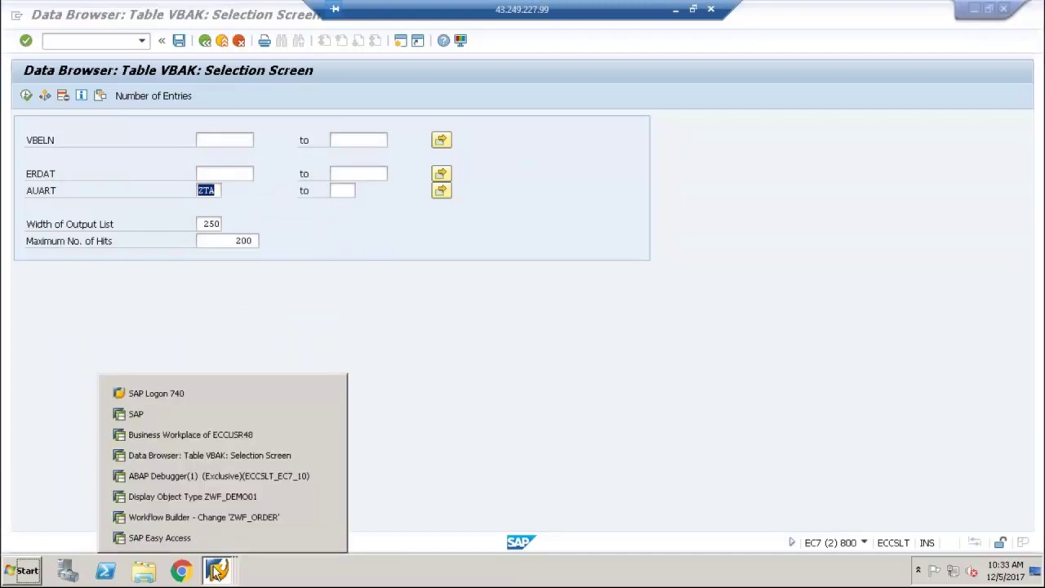
Step: Back in ZWF_ORDER, create a step at the undefined placeholder after DisplaySalesOrder
{"action": "left_click", "coordinate": [227, 517]}
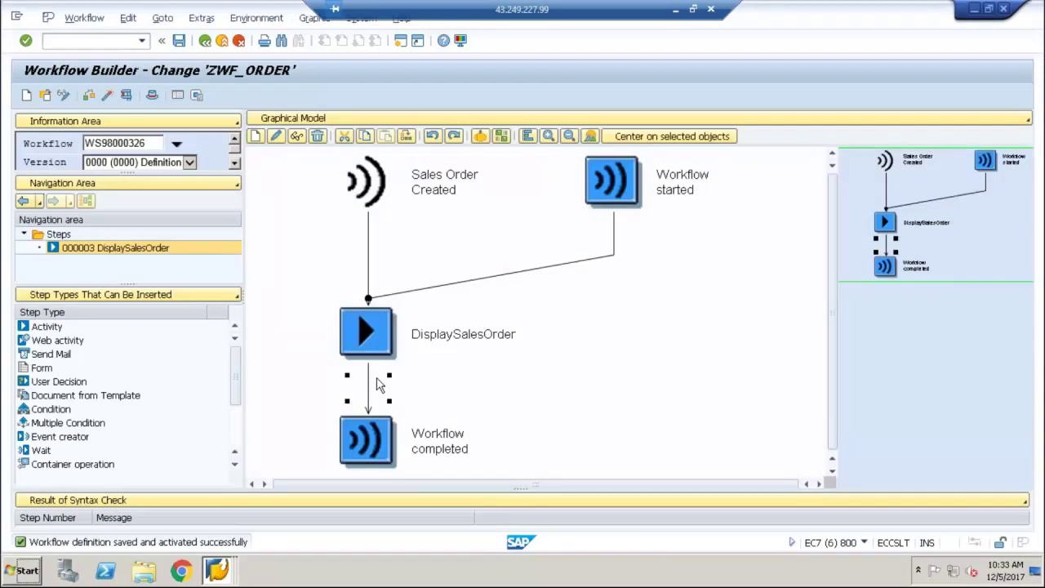
{"action": "left_click", "coordinate": [44, 414]}
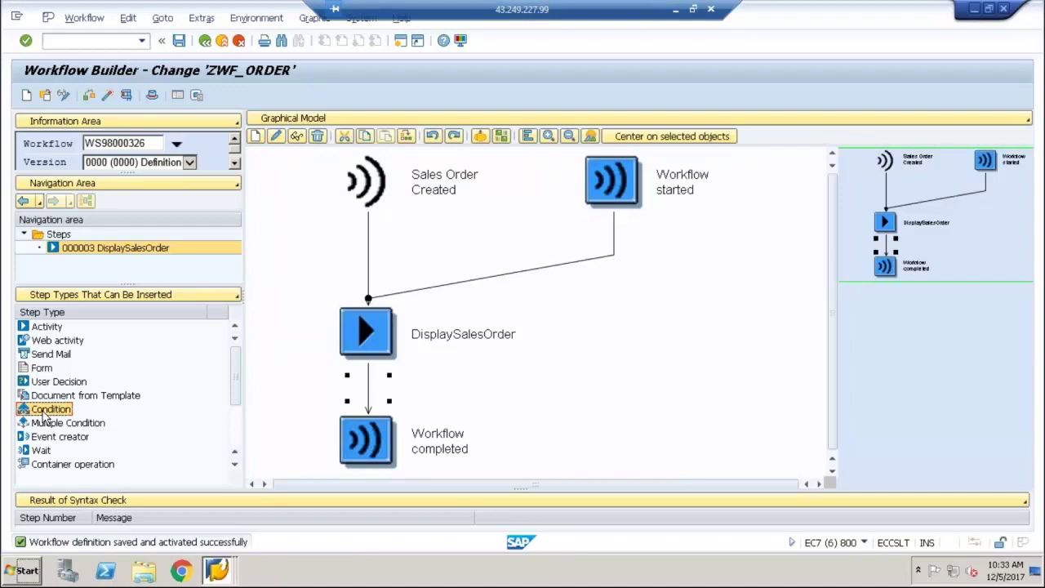
{"action": "left_click", "coordinate": [45, 429]}
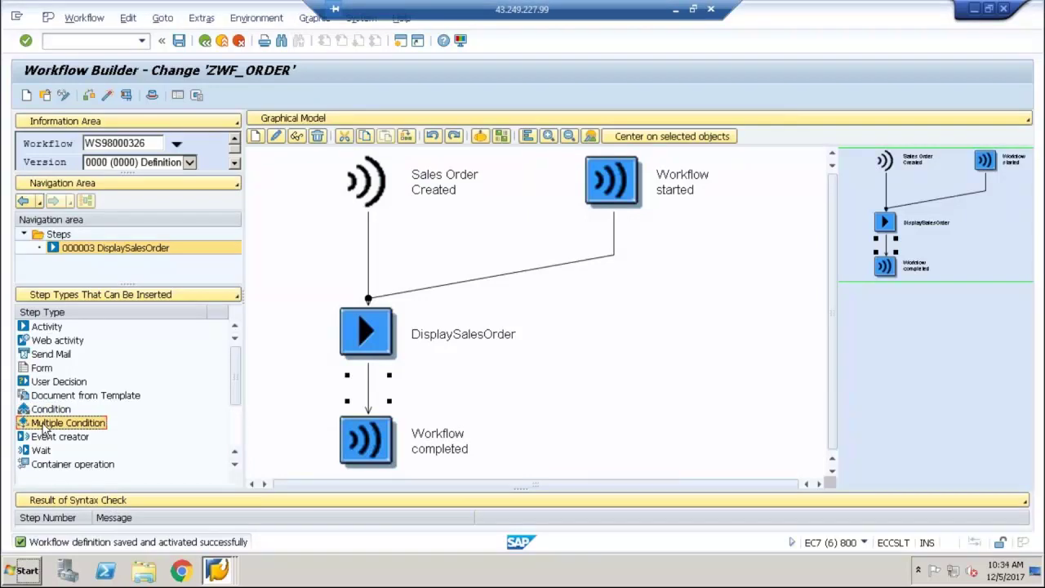
{"action": "left_click", "coordinate": [44, 412]}
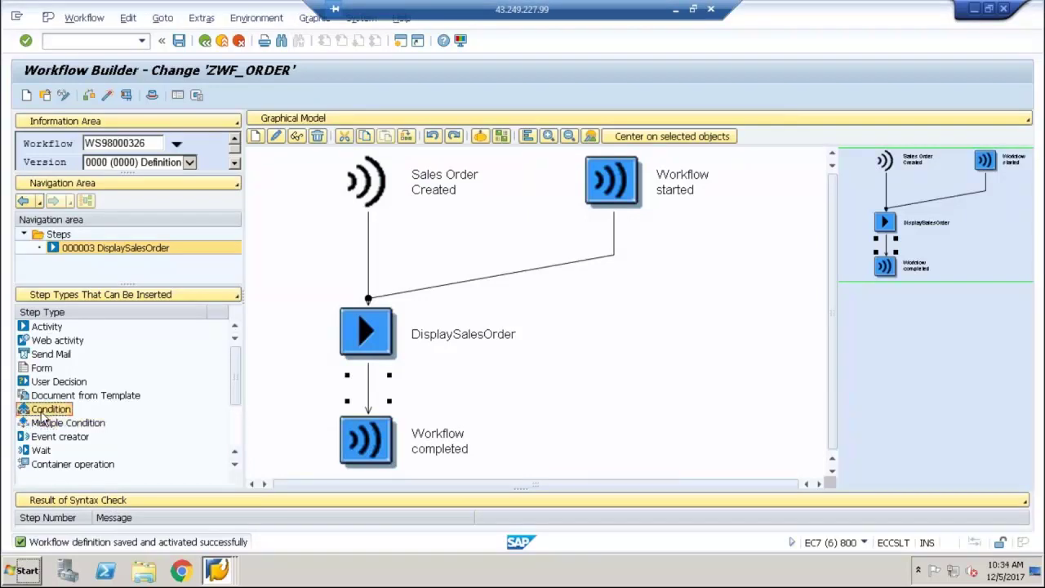
{"action": "right_click", "coordinate": [372, 390]}
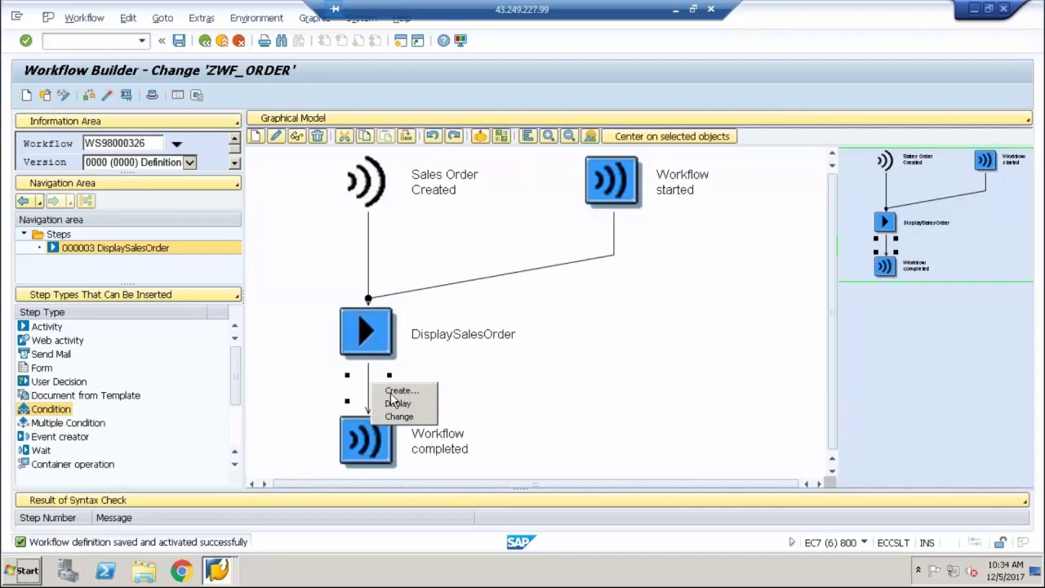
{"action": "left_click", "coordinate": [396, 391]}
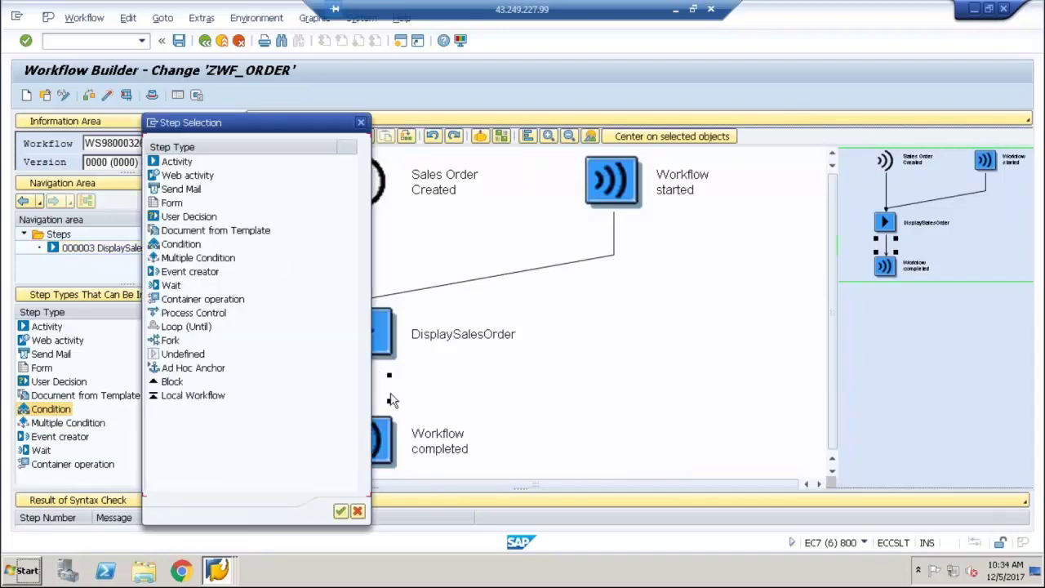
Step: Insert a Condition step named 'OrderType Check' and start defining its condition
{"action": "double_click", "coordinate": [180, 245]}
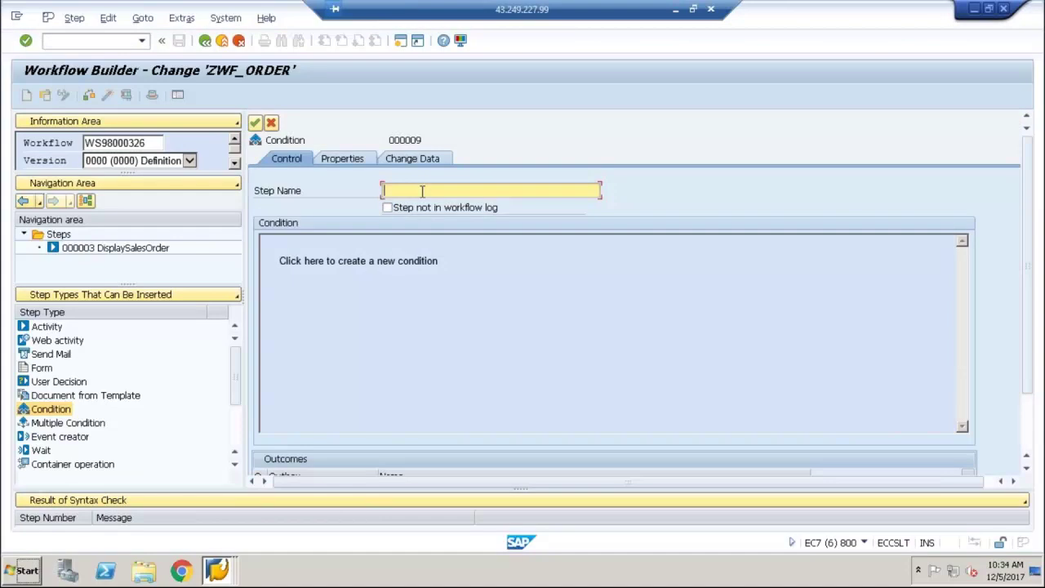
{"action": "type", "text": "OrderType"}
{"action": "type", "text": "Check"}
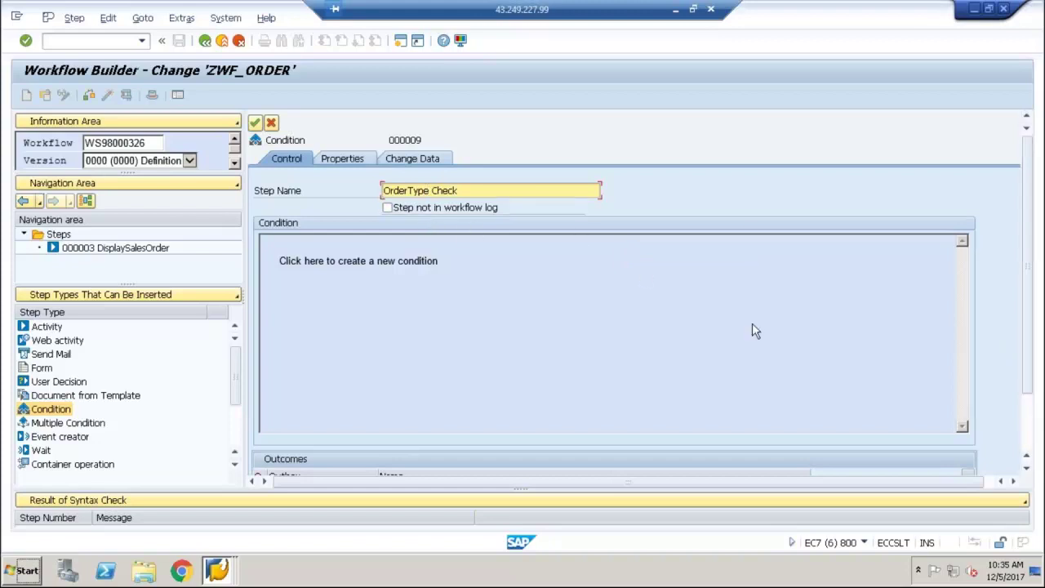
{"action": "left_click", "coordinate": [1030, 426]}
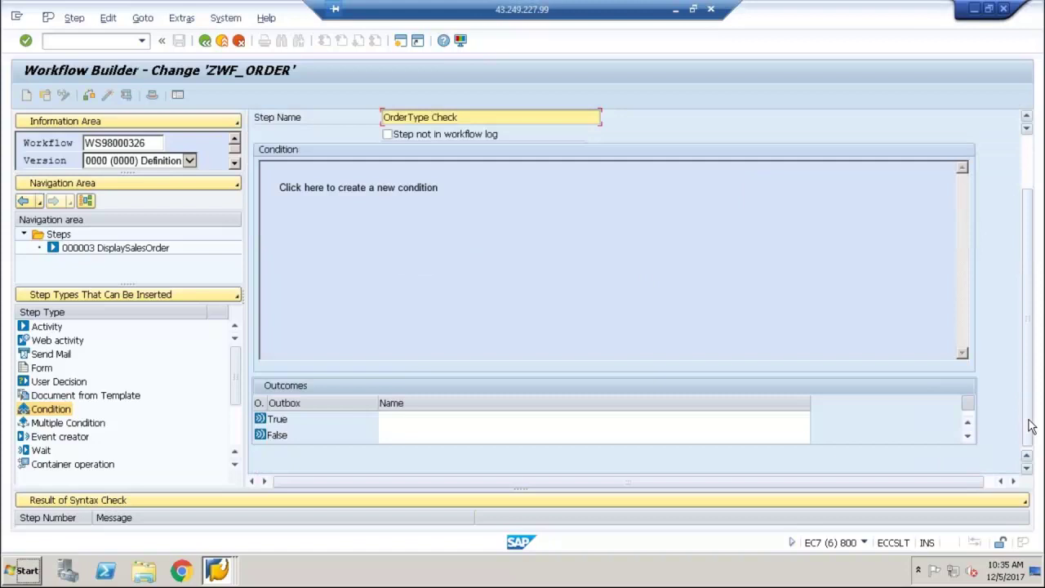
{"action": "left_click", "coordinate": [1029, 183]}
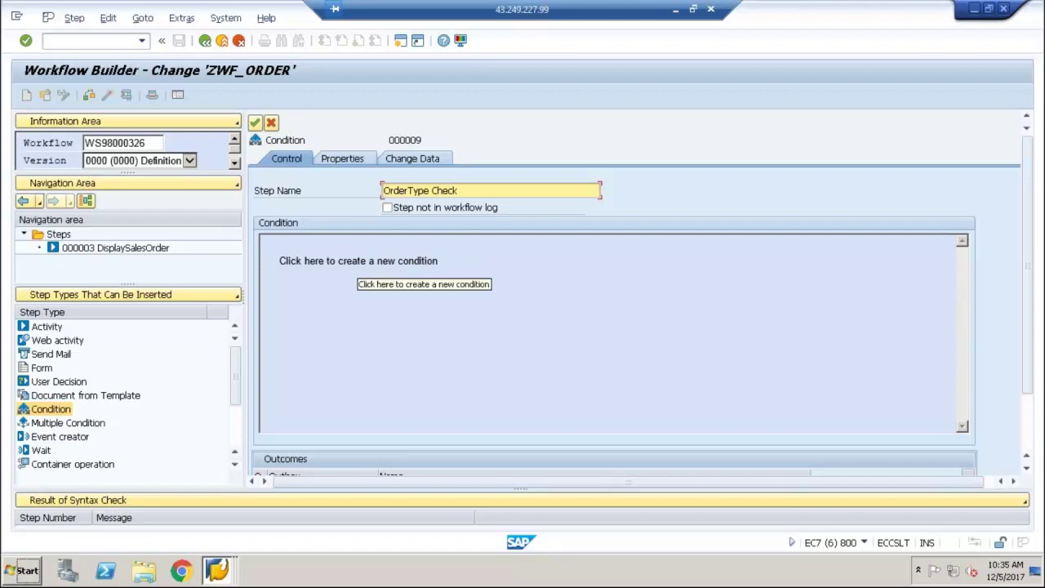
{"action": "left_click", "coordinate": [355, 261]}
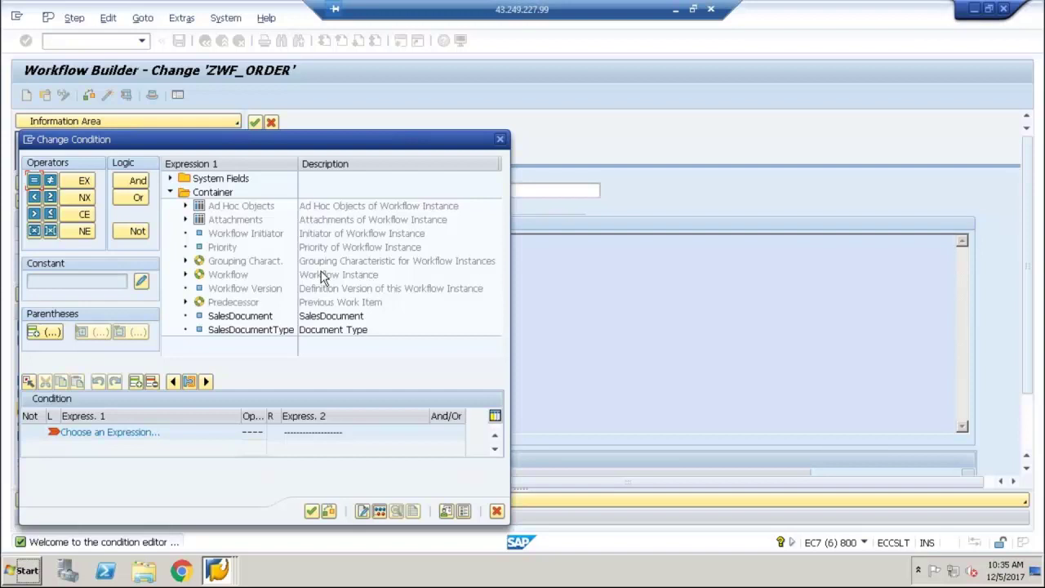
Step: Build the condition &SalesDocumentType& = ZTA (constant) and accept it
{"action": "key", "text": "alt+Tab"}
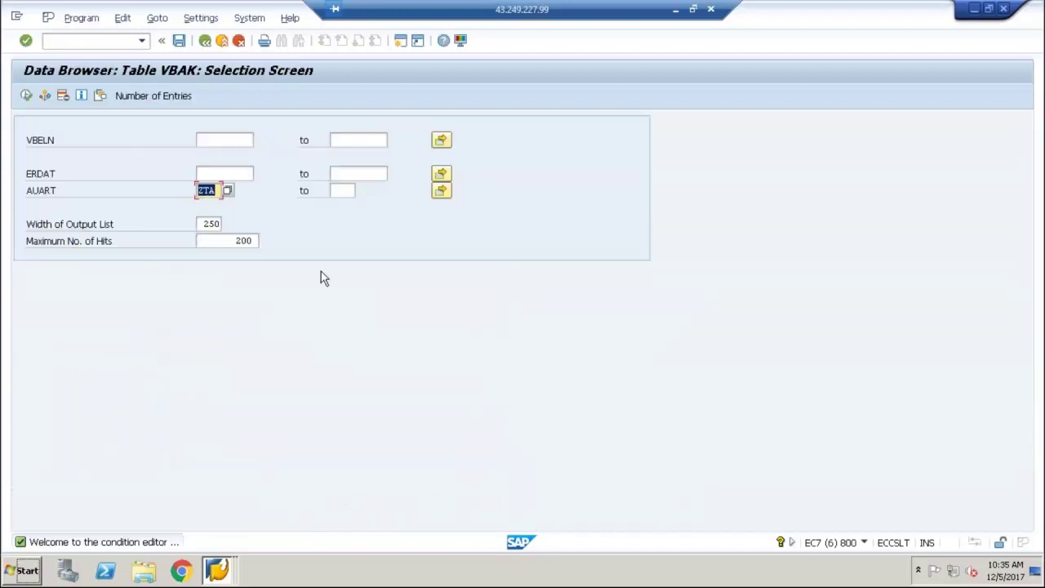
{"action": "key", "text": "alt+Tab"}
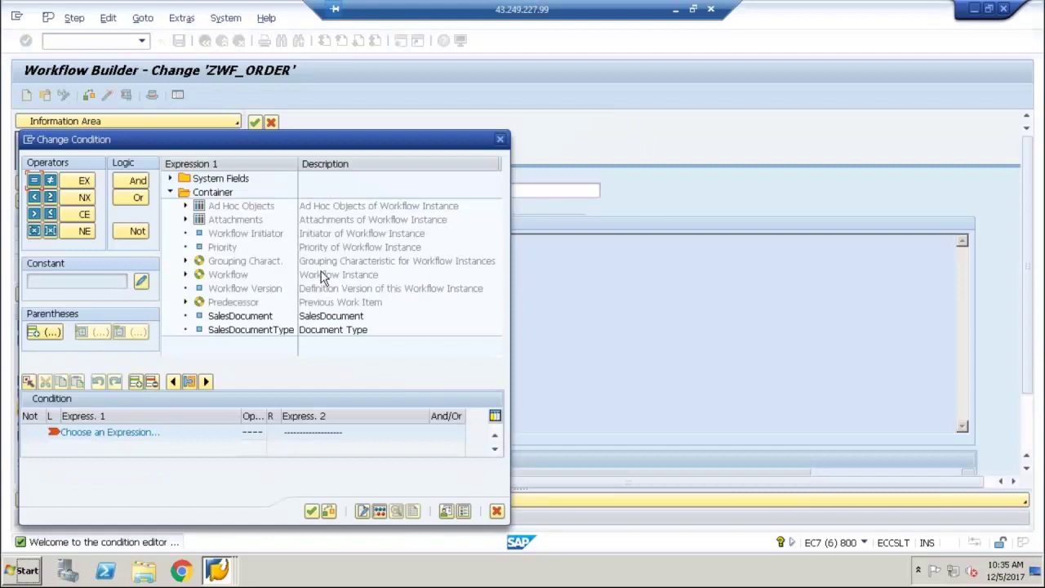
{"action": "double_click", "coordinate": [256, 328]}
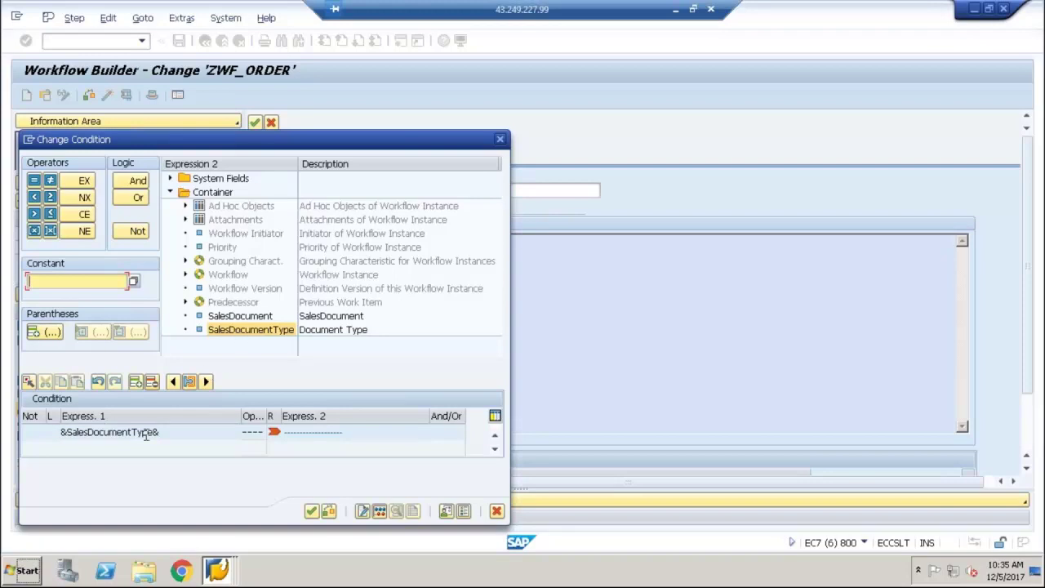
{"action": "left_click", "coordinate": [39, 181]}
{"action": "left_click", "coordinate": [324, 431]}
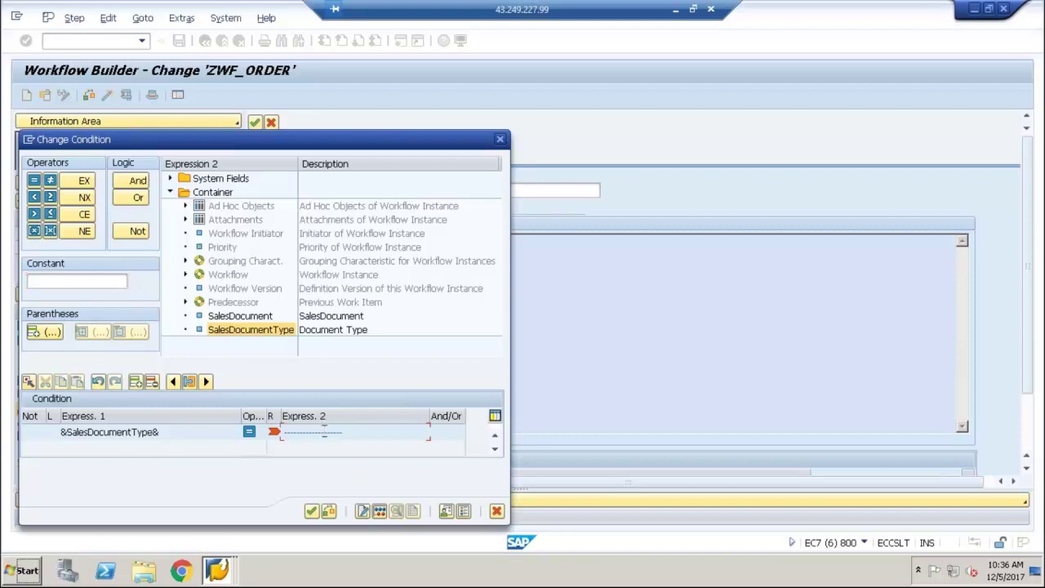
{"action": "left_click", "coordinate": [53, 280]}
{"action": "type", "text": "ZTA"}
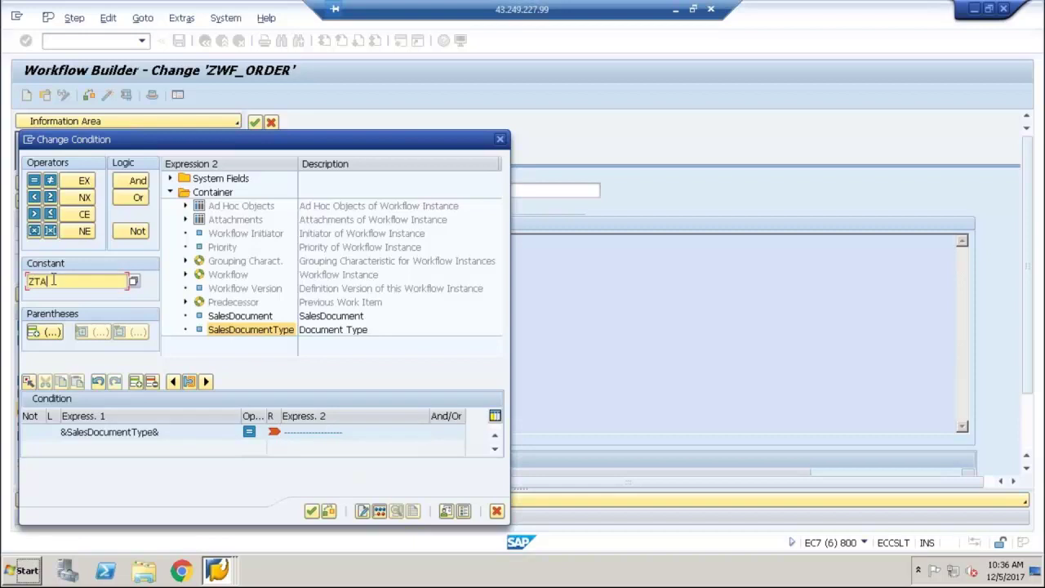
{"action": "key", "text": "Return"}
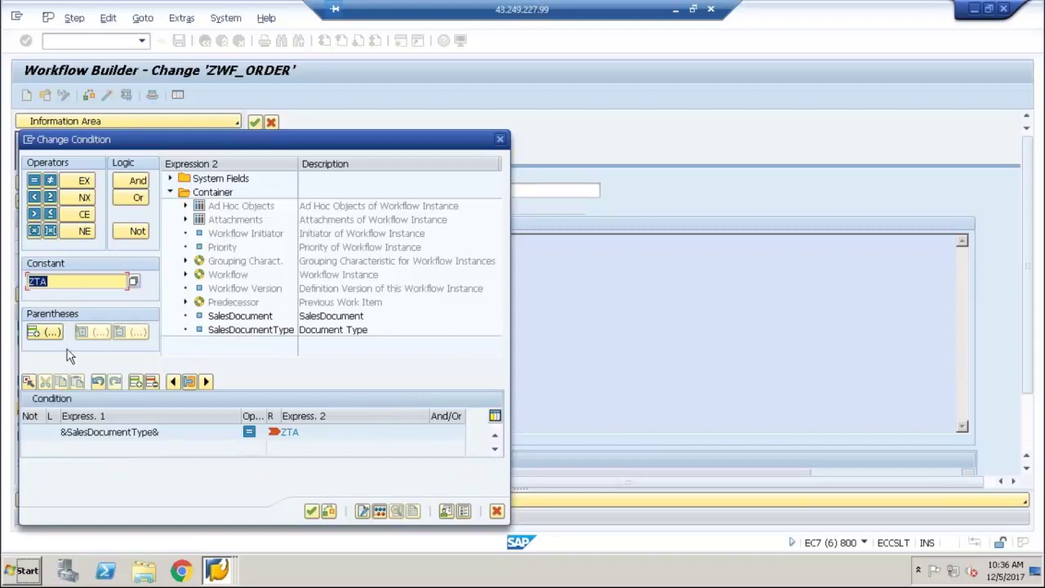
{"action": "left_click", "coordinate": [105, 432]}
{"action": "left_click", "coordinate": [248, 330]}
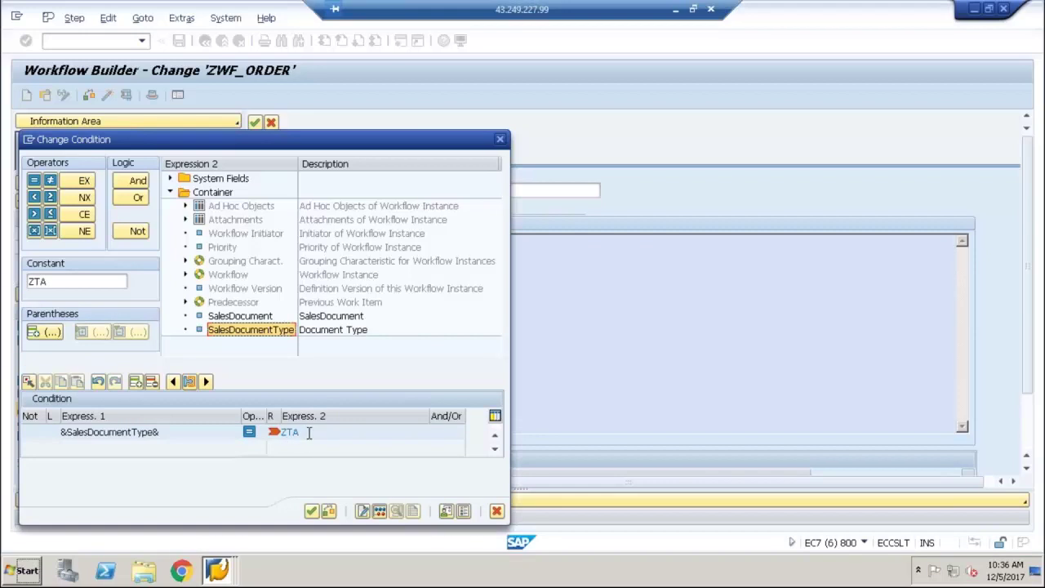
{"action": "left_click", "coordinate": [312, 511]}
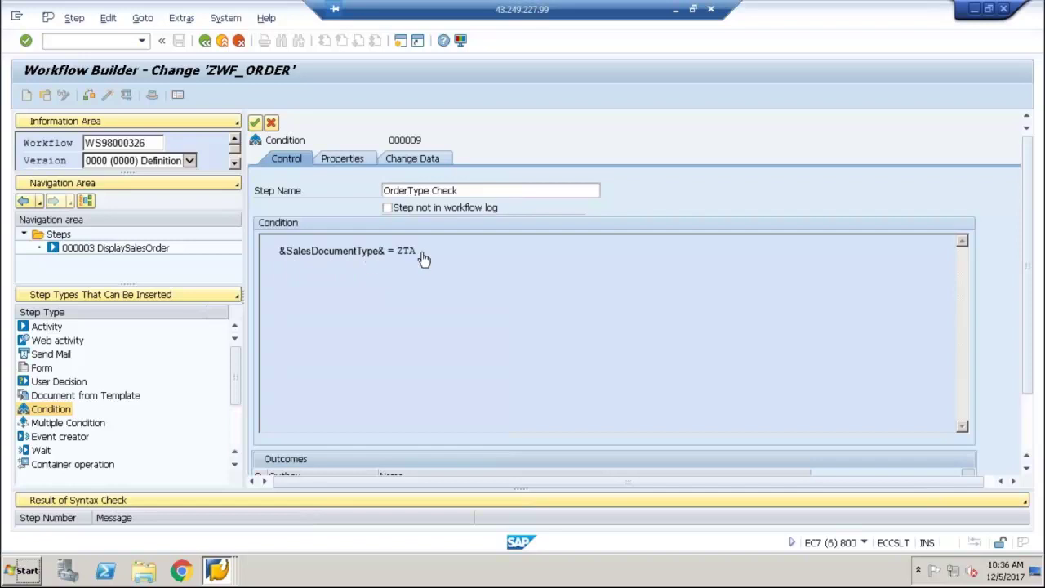
Step: Name the True outcome 'Notify Initiator' and False 'Notify Responsible', then transfer the step
{"action": "left_click", "coordinate": [1029, 443]}
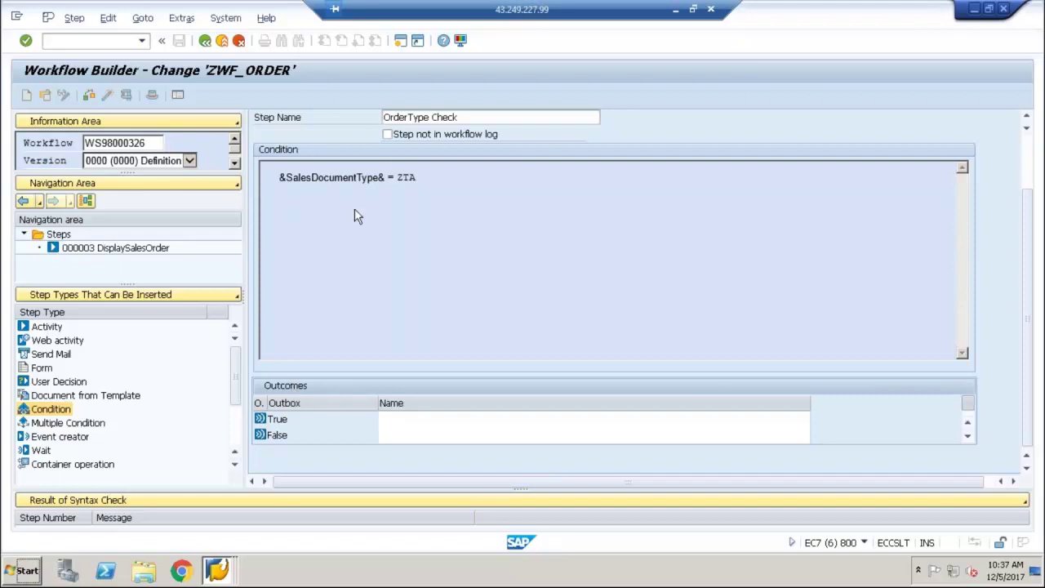
{"action": "left_click", "coordinate": [404, 419]}
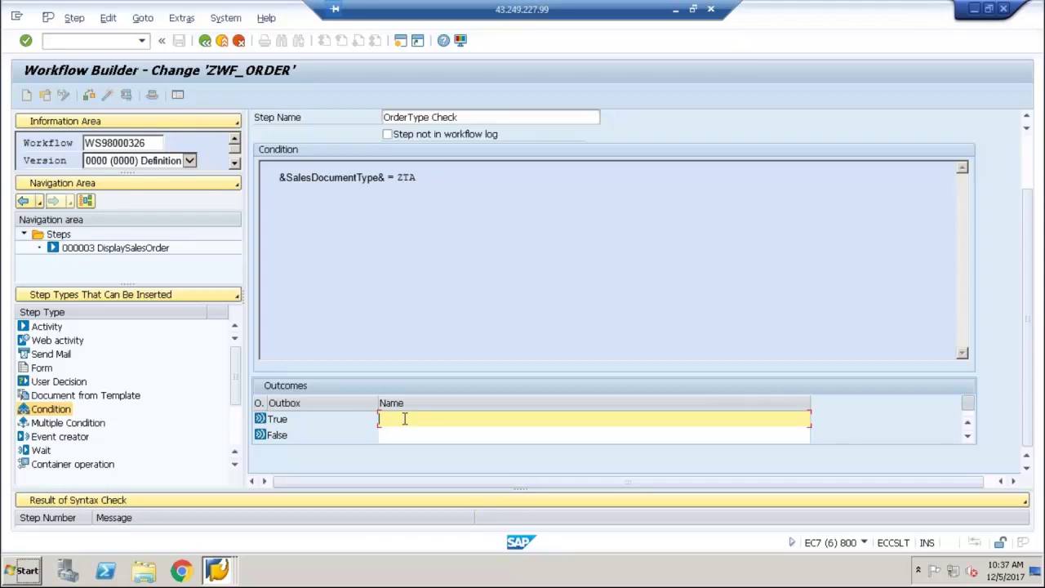
{"action": "type", "text": "Go "}
{"action": "type", "text": "To"}
{"action": "type", "text": " Initia"}
{"action": "type", "text": "tor"}
{"action": "key", "text": "BackSpace"}
{"action": "key", "text": "BackSpace"}
{"action": "key", "text": "BackSpace"}
{"action": "key", "text": "BackSpace"}
{"action": "key", "text": "BackSpace"}
{"action": "key", "text": "BackSpace"}
{"action": "key", "text": "BackSpace"}
{"action": "key", "text": "BackSpace"}
{"action": "key", "text": "BackSpace"}
{"action": "key", "text": "BackSpace"}
{"action": "key", "text": "BackSpace"}
{"action": "key", "text": "BackSpace"}
{"action": "key", "text": "BackSpace"}
{"action": "key", "text": "BackSpace"}
{"action": "key", "text": "BackSpace"}
{"action": "type", "text": "Notify Initialtor"}
{"action": "left_click", "coordinate": [427, 435]}
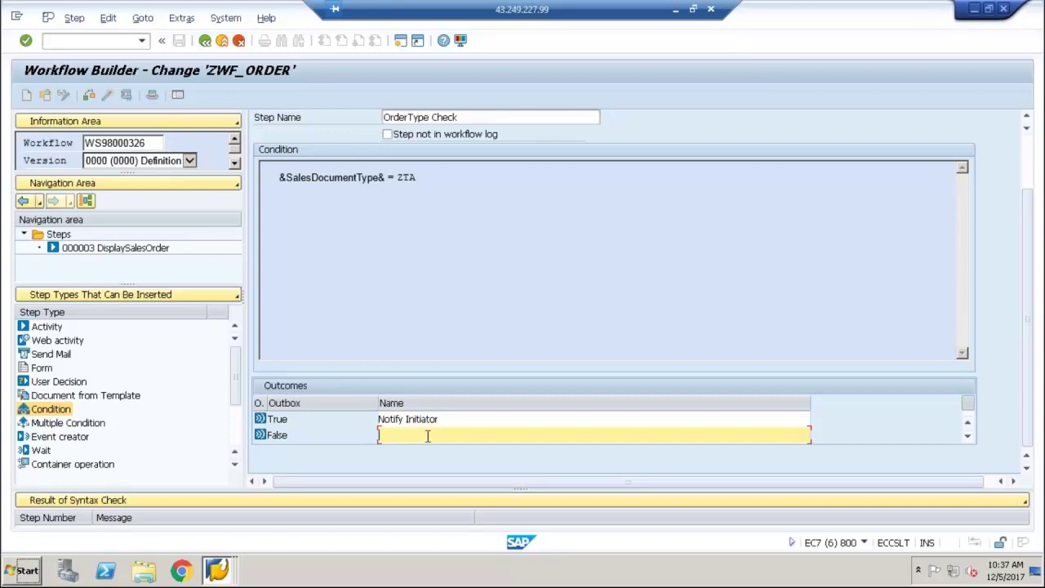
{"action": "type", "text": "Notify Responsible"}
{"action": "left_click", "coordinate": [1030, 152]}
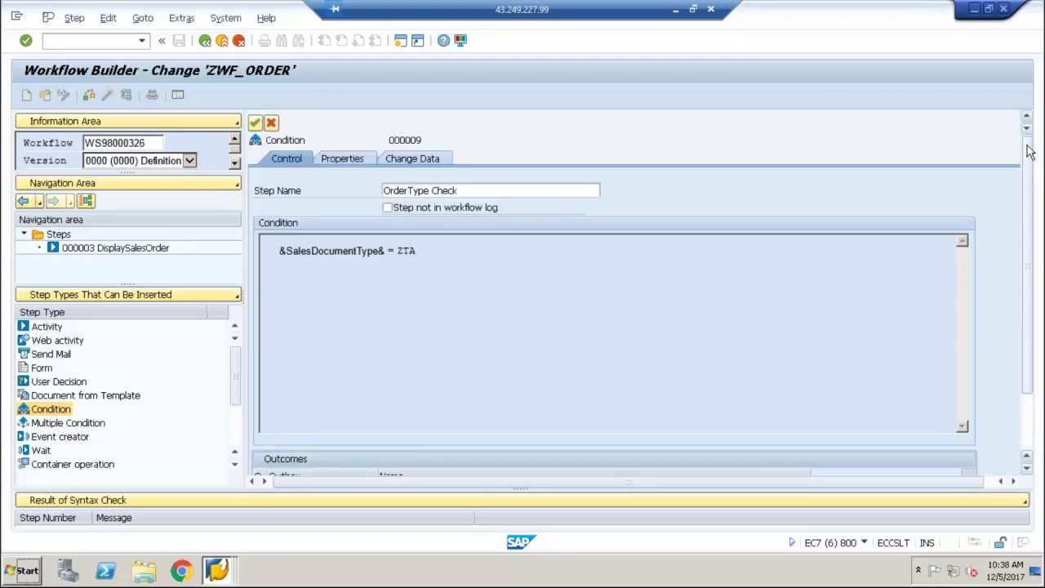
{"action": "left_click", "coordinate": [256, 122]}
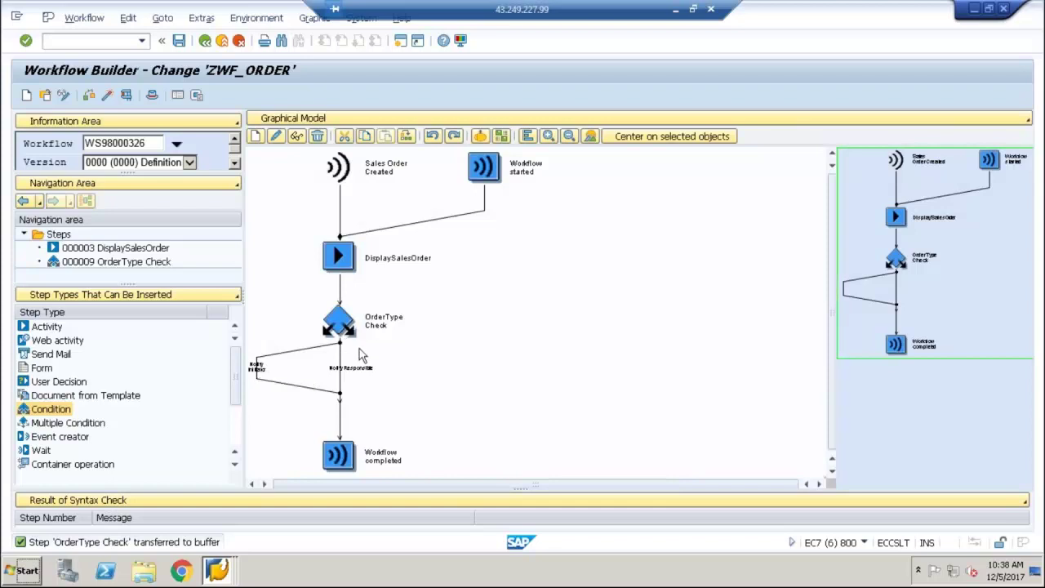
Step: Add a Send Mail step on the Notify Initiator branch addressed to the workflow initiator
{"action": "left_click", "coordinate": [255, 369]}
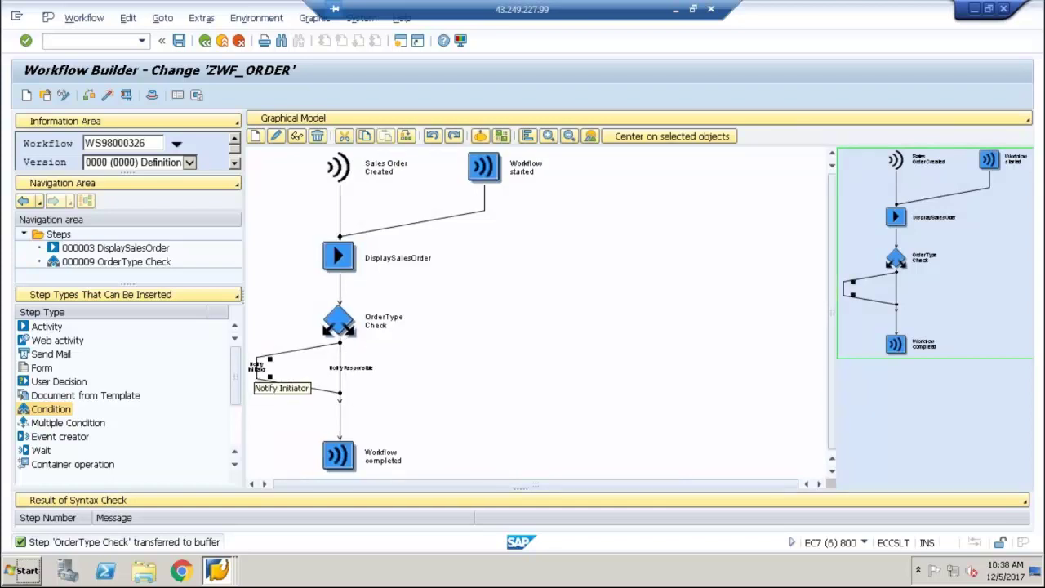
{"action": "right_click", "coordinate": [256, 369]}
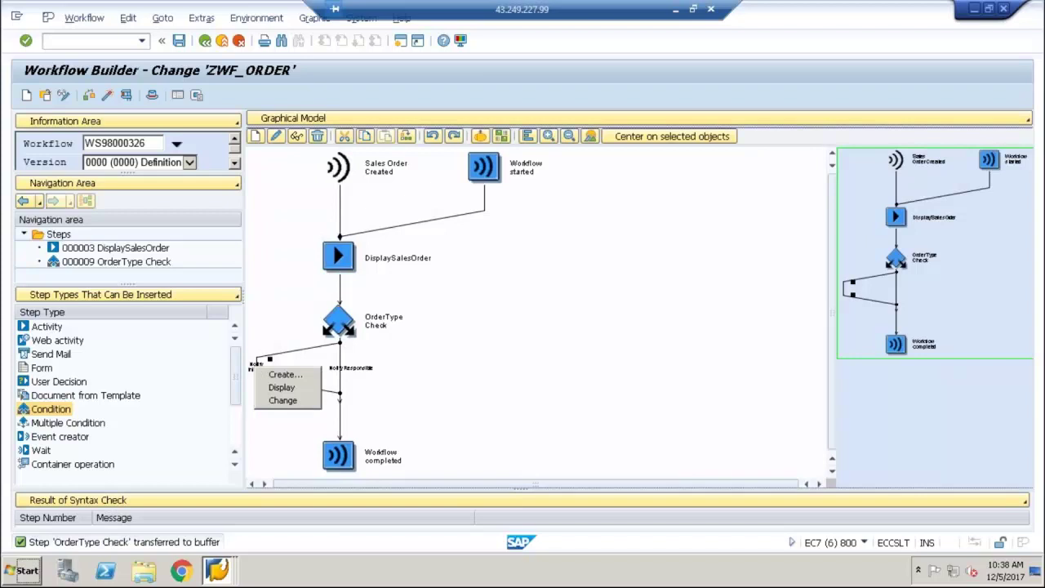
{"action": "left_click", "coordinate": [276, 376]}
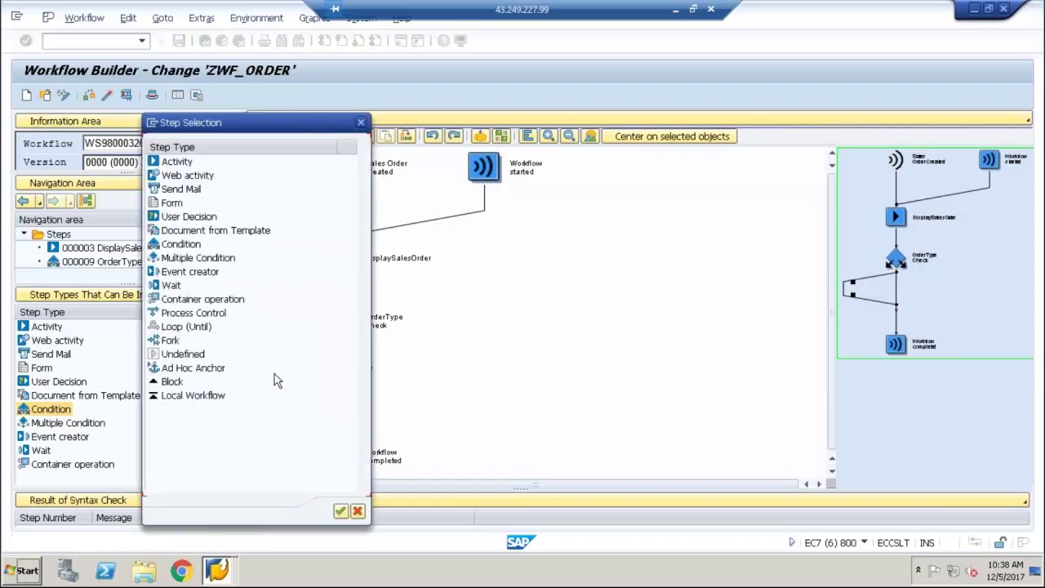
{"action": "double_click", "coordinate": [169, 190]}
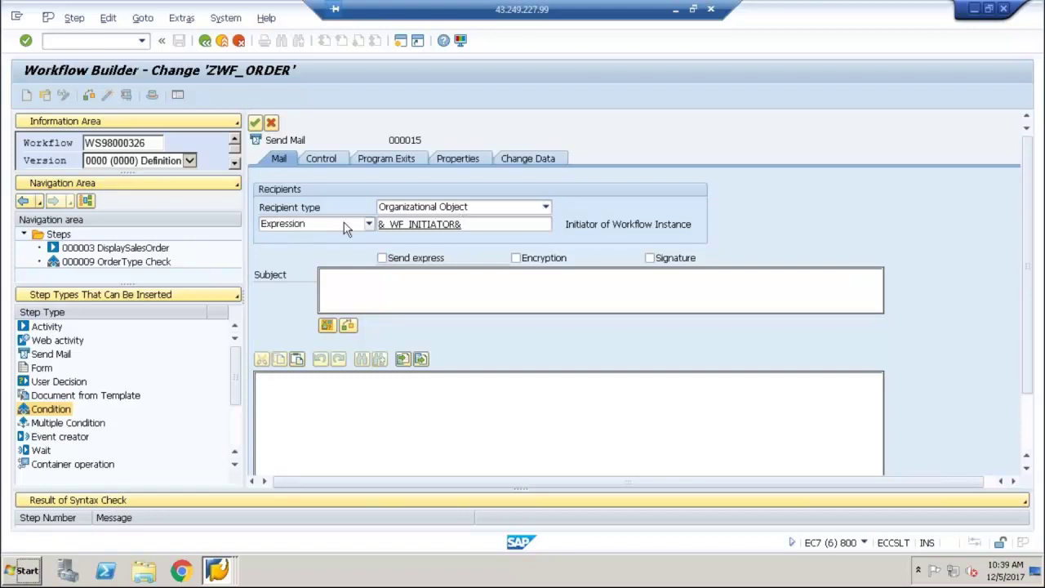
{"action": "left_click", "coordinate": [501, 209]}
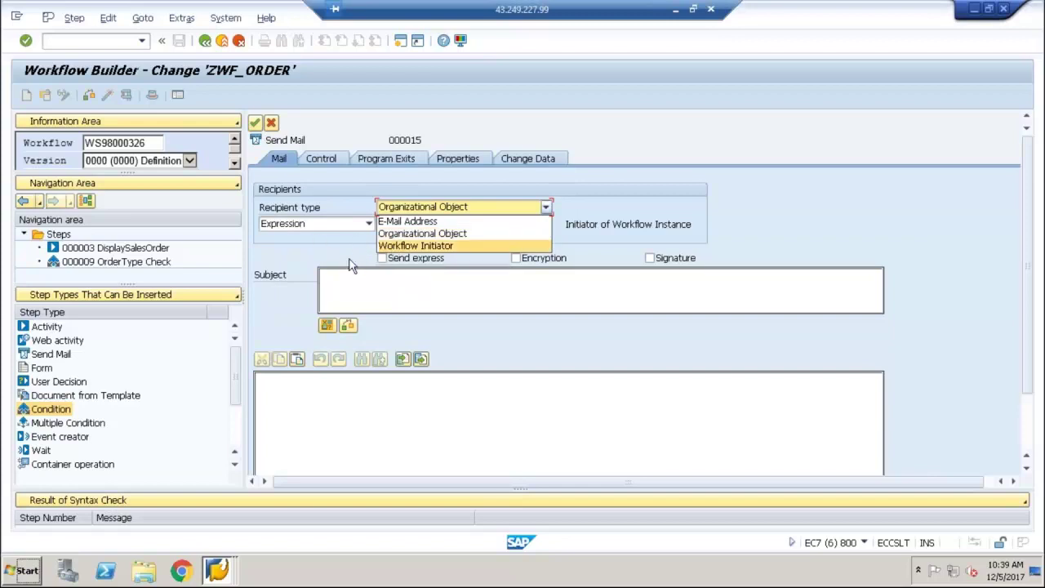
{"action": "left_click", "coordinate": [389, 245]}
{"action": "key", "text": "Up"}
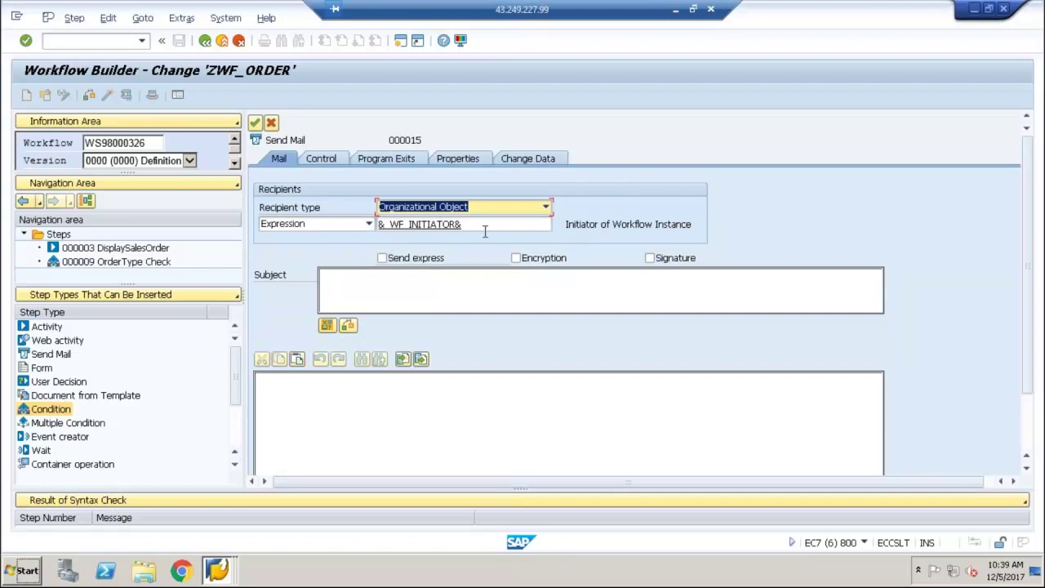
Step: Set the mail subject to 'Sales Order &SALESDOCUMENT& with Document Type &SALESDOCUMENTTYPE&'
{"action": "left_click", "coordinate": [383, 273]}
{"action": "type", "text": "Order"}
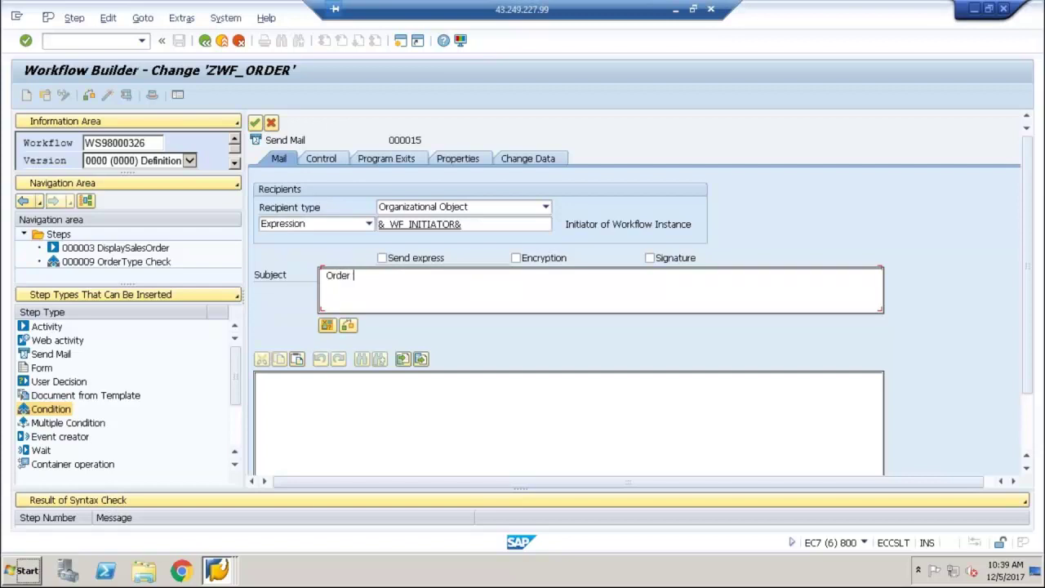
{"action": "key", "text": "BackSpace"}
{"action": "key", "text": "BackSpace"}
{"action": "key", "text": "BackSpace"}
{"action": "key", "text": "BackSpace"}
{"action": "key", "text": "BackSpace"}
{"action": "key", "text": "BackSpace"}
{"action": "type", "text": "Sael"}
{"action": "type", "text": "s"}
{"action": "key", "text": "BackSpace"}
{"action": "key", "text": "BackSpace"}
{"action": "key", "text": "BackSpace"}
{"action": "type", "text": "les Order"}
{"action": "left_click", "coordinate": [327, 325]}
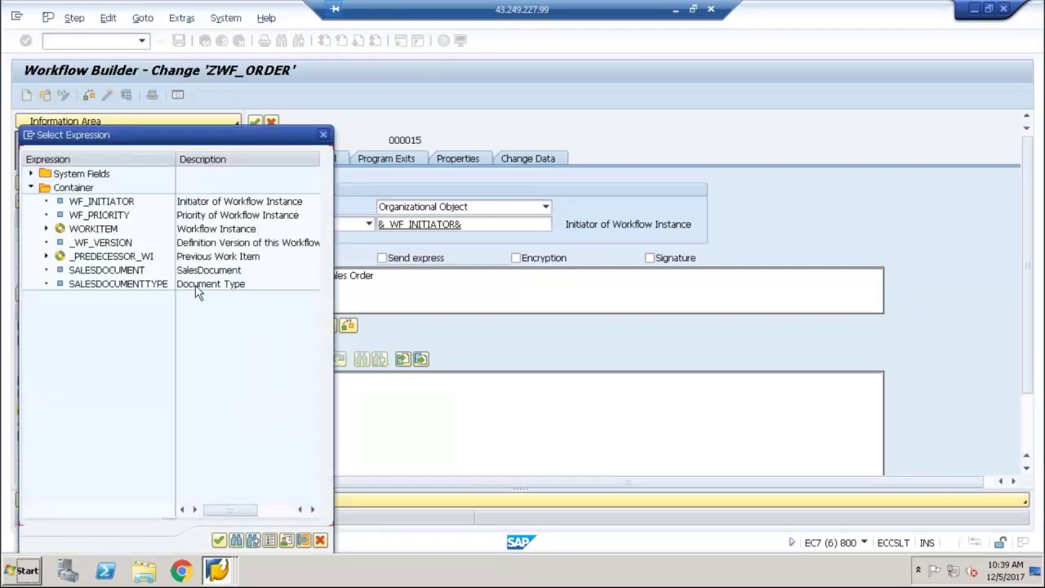
{"action": "double_click", "coordinate": [133, 271]}
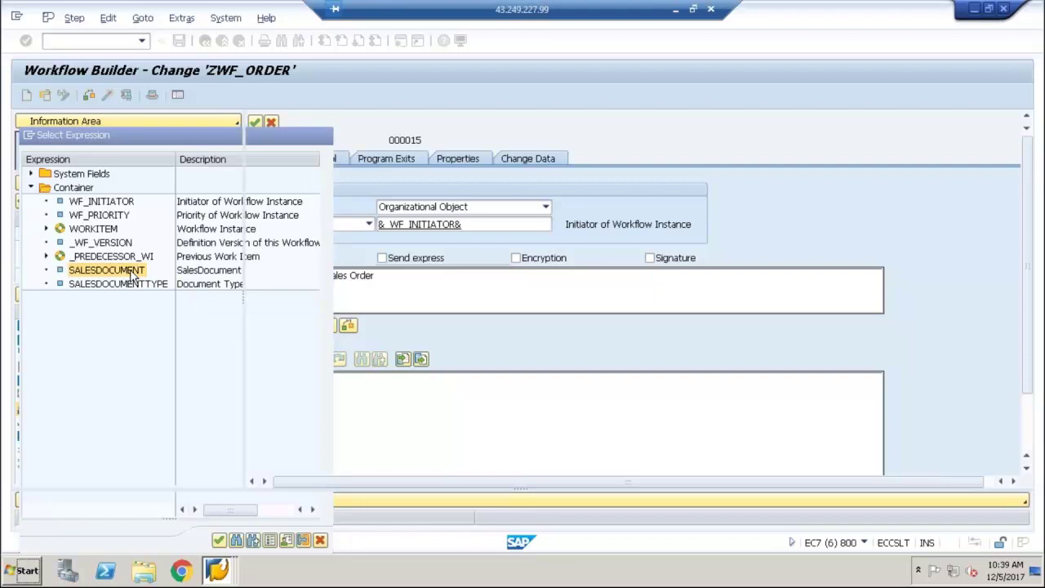
{"action": "type", "text": "with Document Type"}
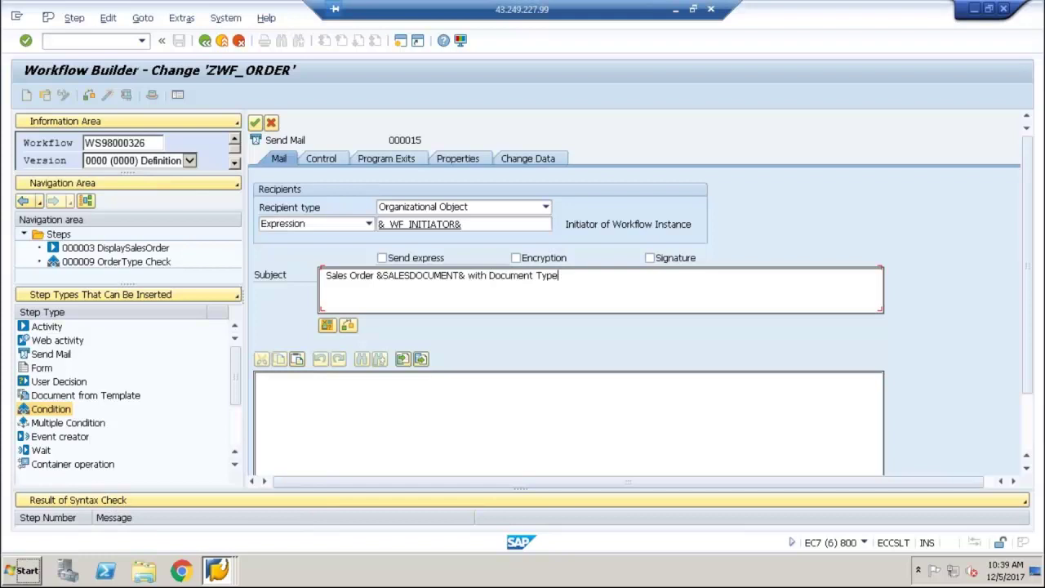
{"action": "left_click", "coordinate": [326, 326]}
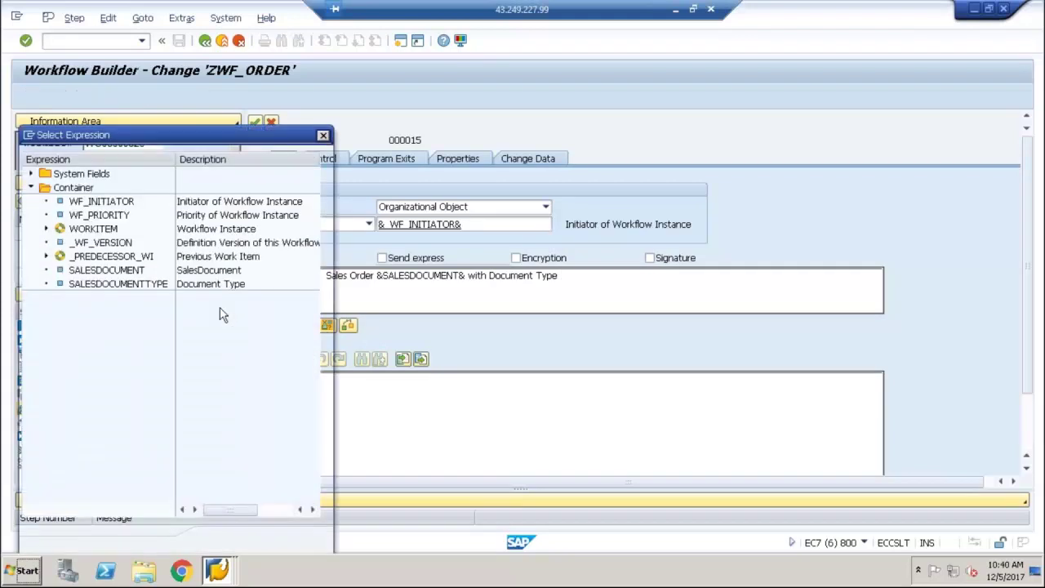
{"action": "double_click", "coordinate": [150, 285]}
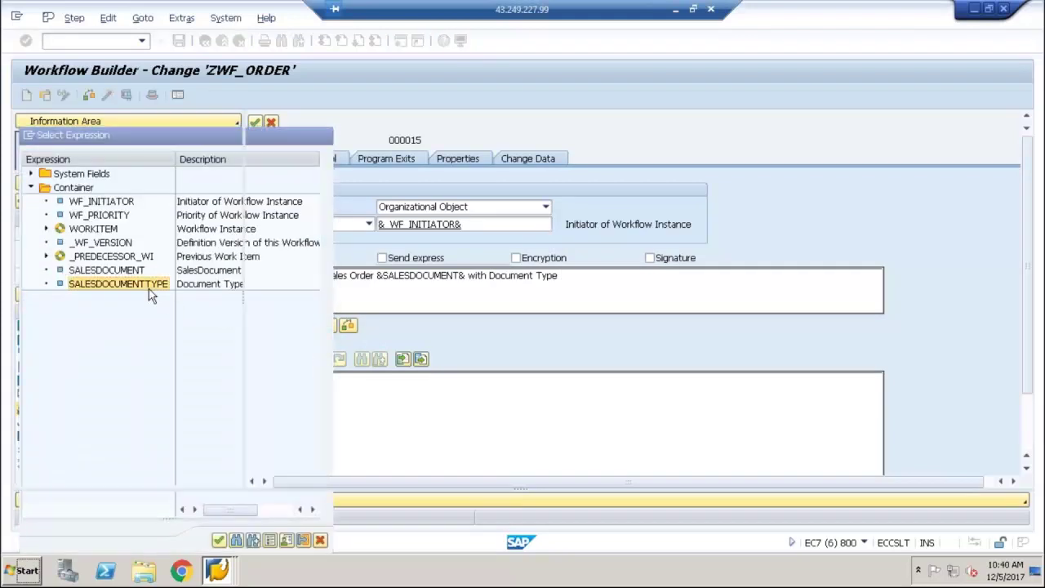
{"action": "left_click", "coordinate": [285, 403]}
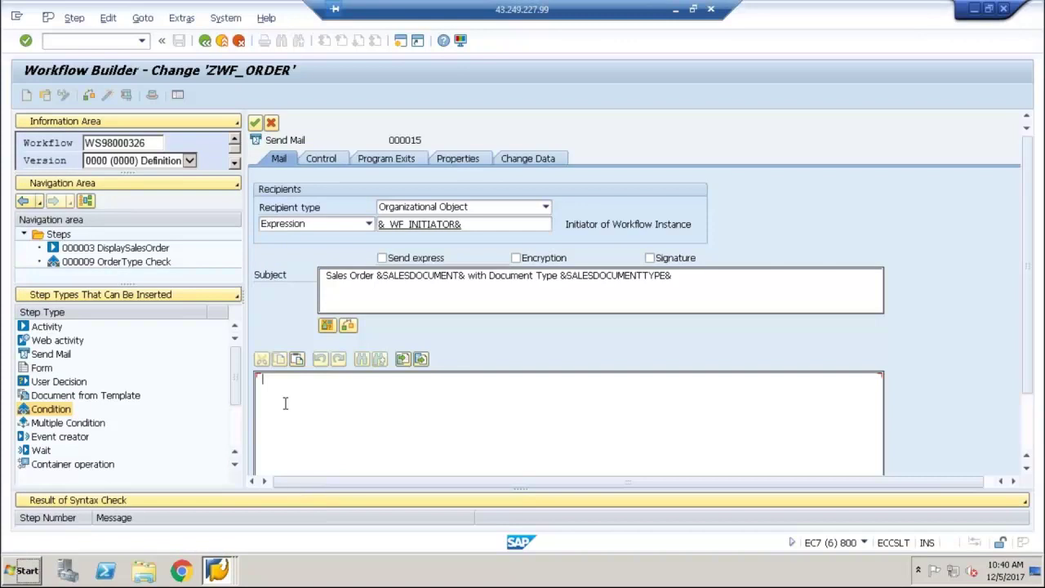
Step: Write the body 'Sales Order &SALESDOCUMENT& Created Successfully with type &SALESDOCUMENTTYPE&'
{"action": "type", "text": "Sales "}
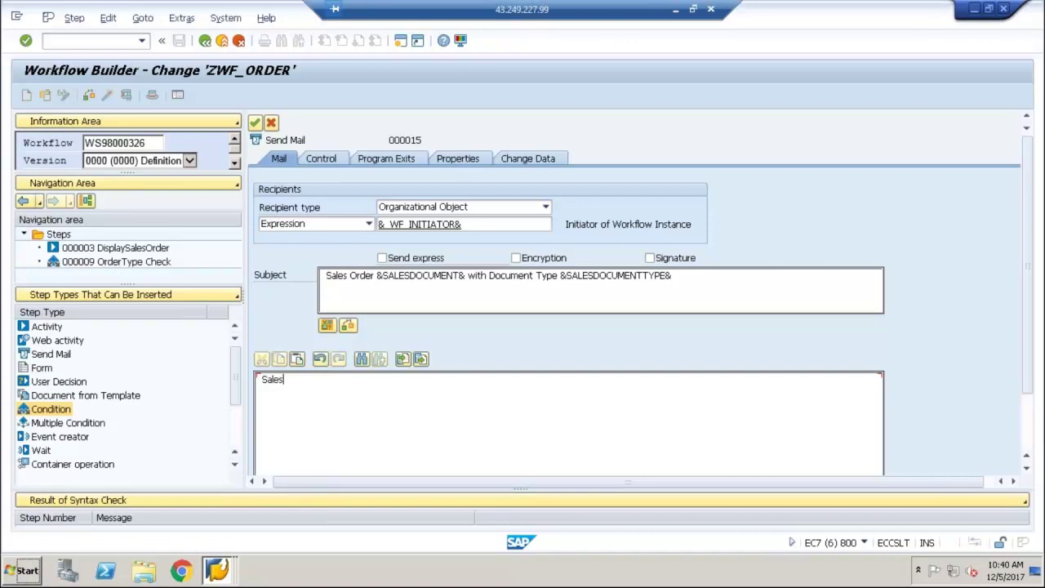
{"action": "type", "text": "Order"}
{"action": "left_click", "coordinate": [329, 325]}
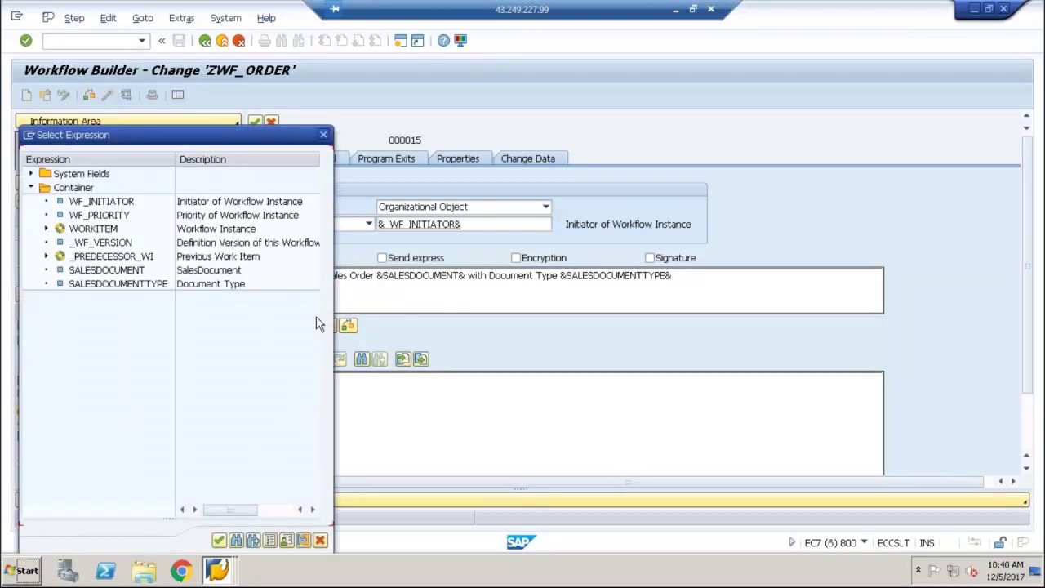
{"action": "double_click", "coordinate": [138, 275]}
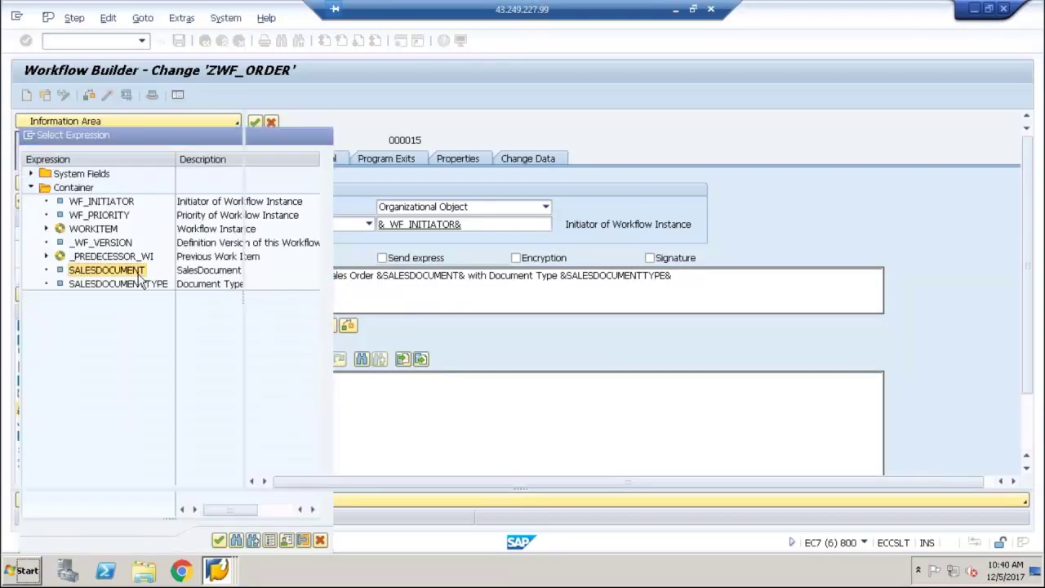
{"action": "key", "text": "BackSpace"}
{"action": "key", "text": "BackSpace"}
{"action": "key", "text": "BackSpace"}
{"action": "key", "text": "BackSpace"}
{"action": "key", "text": "BackSpace"}
{"action": "key", "text": "BackSpace"}
{"action": "key", "text": "BackSpace"}
{"action": "key", "text": "BackSpace"}
{"action": "key", "text": "BackSpace"}
{"action": "key", "text": "BackSpace"}
{"action": "key", "text": "BackSpace"}
{"action": "key", "text": "BackSpace"}
{"action": "key", "text": "BackSpace"}
{"action": "key", "text": "BackSpace"}
{"action": "key", "text": "BackSpace"}
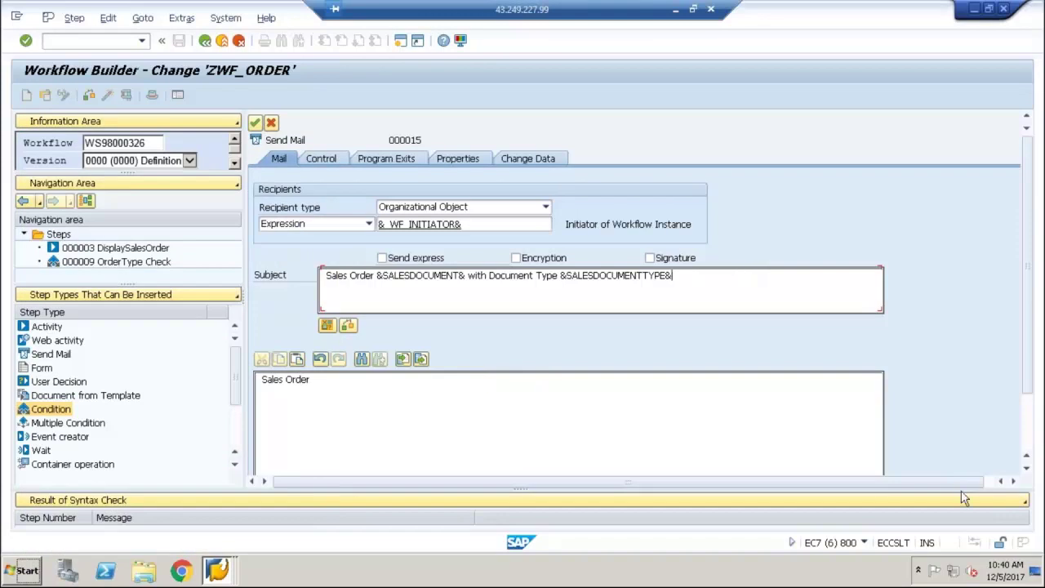
{"action": "scroll", "coordinate": [1027, 442], "scroll_direction": "down", "scroll_amount": 2}
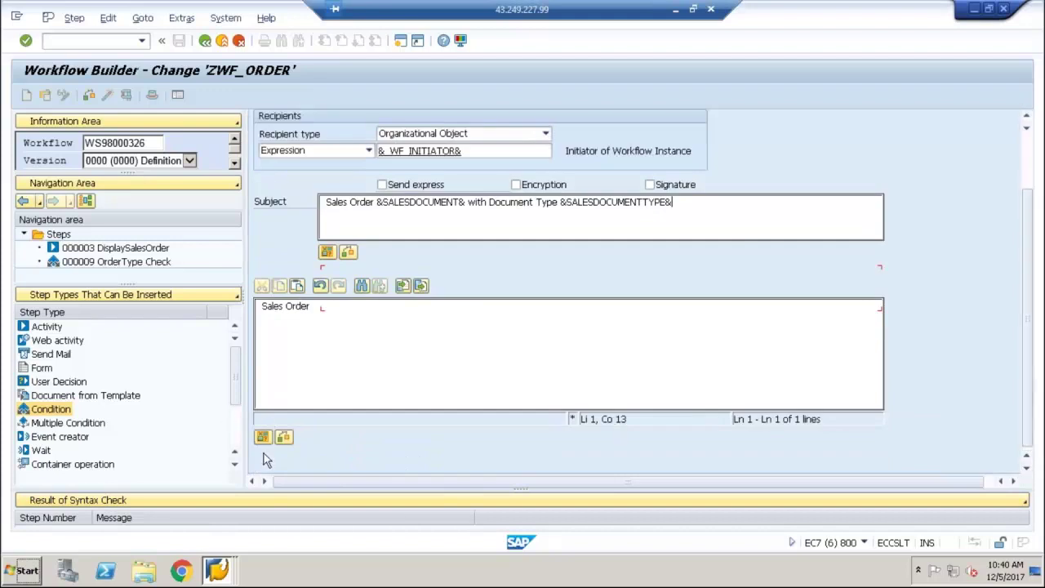
{"action": "left_click", "coordinate": [319, 308]}
{"action": "left_click", "coordinate": [264, 437]}
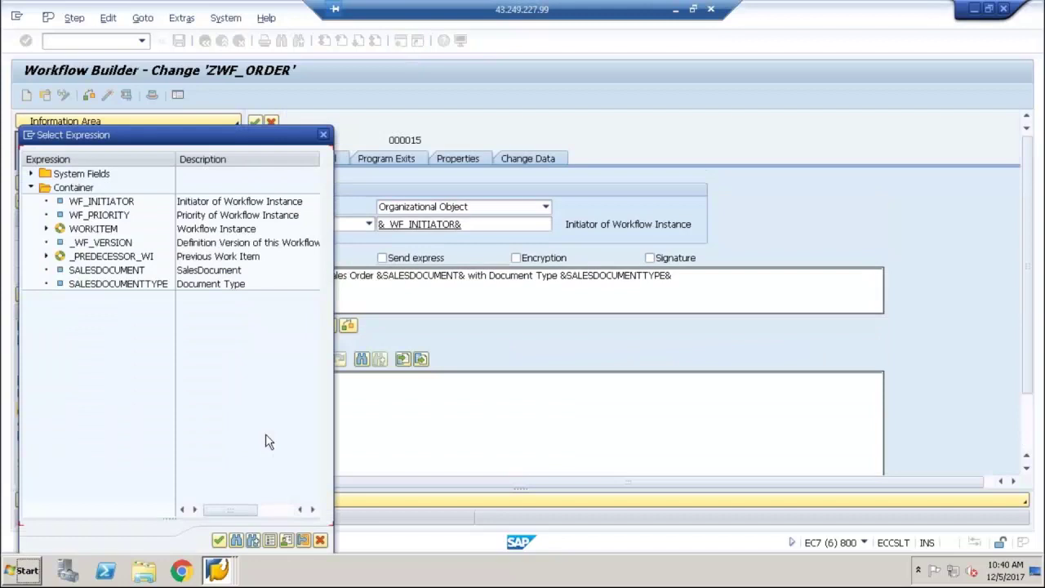
{"action": "double_click", "coordinate": [126, 274]}
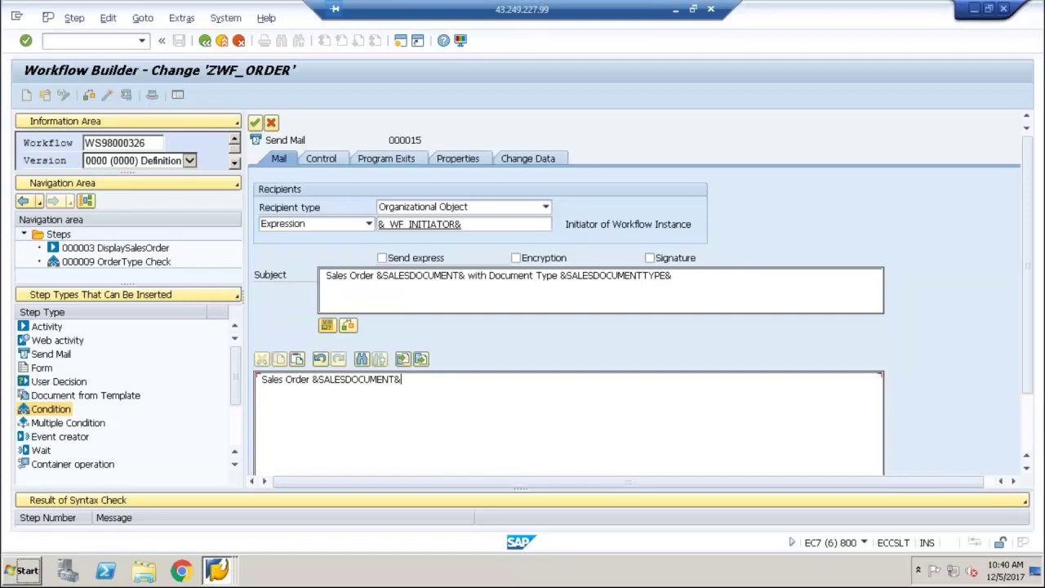
{"action": "type", "text": "C"}
{"action": "type", "text": "reated Succs"}
{"action": "key", "text": "BackSpace"}
{"action": "key", "text": "BackSpace"}
{"action": "type", "text": "cessfully with "}
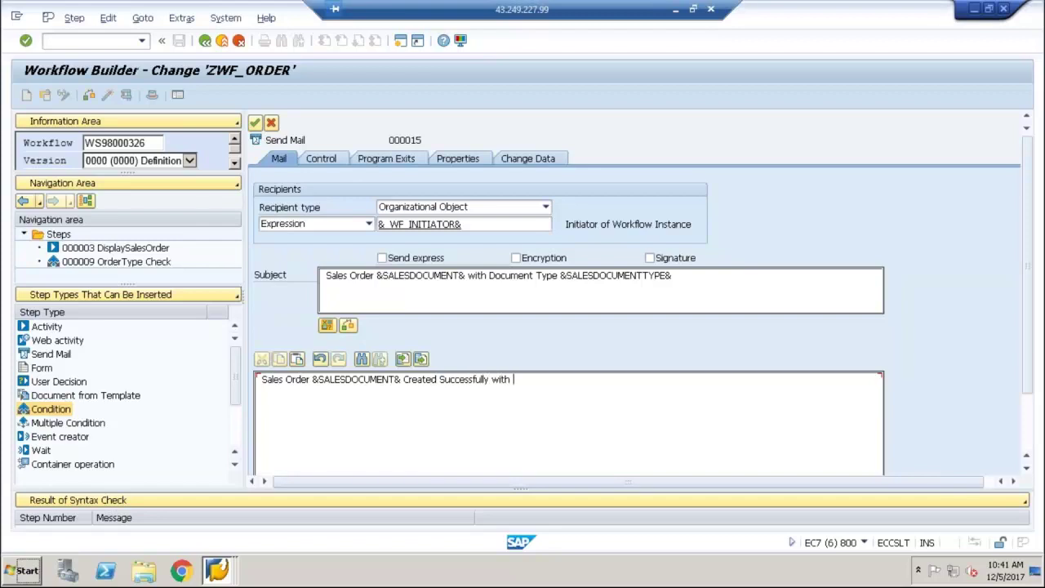
{"action": "type", "text": "type"}
{"action": "scroll", "coordinate": [1027, 428], "scroll_direction": "down", "scroll_amount": 2}
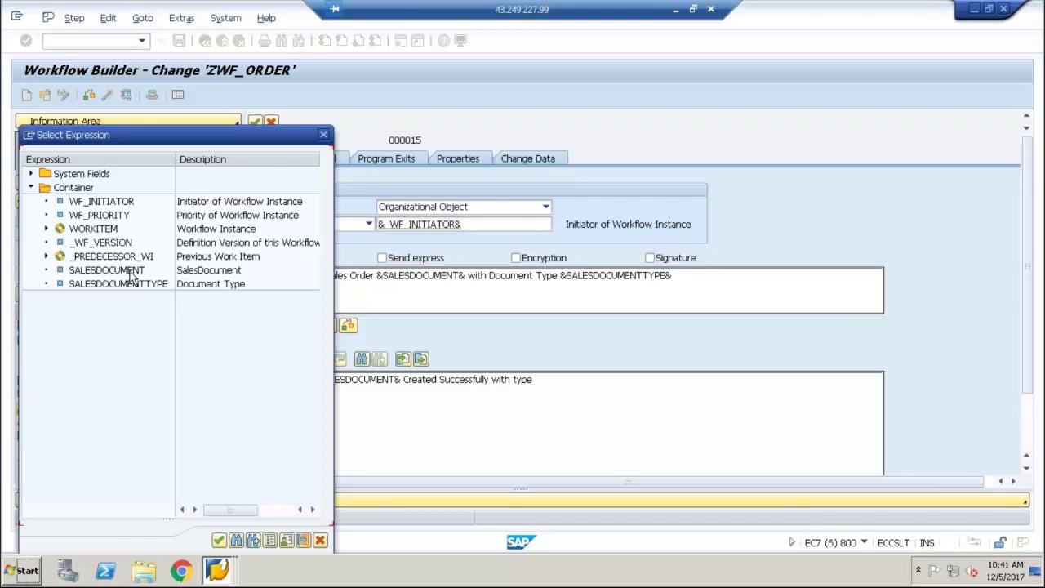
{"action": "double_click", "coordinate": [118, 284]}
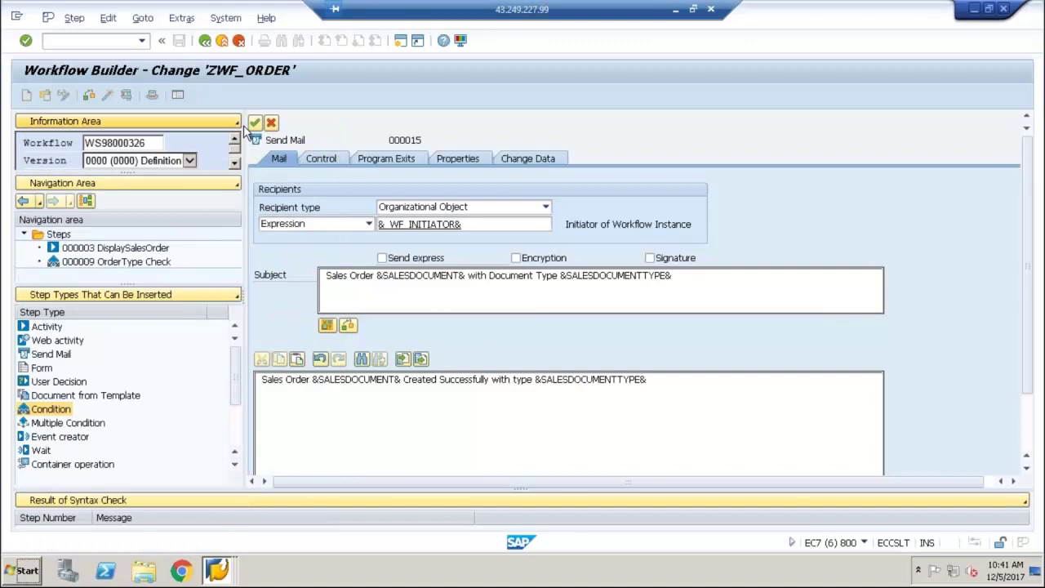
Step: Skip naming a new task and list the SELFITEM SENDTASKDESCRIPTION tasks from the Control tab
{"action": "left_click", "coordinate": [327, 164]}
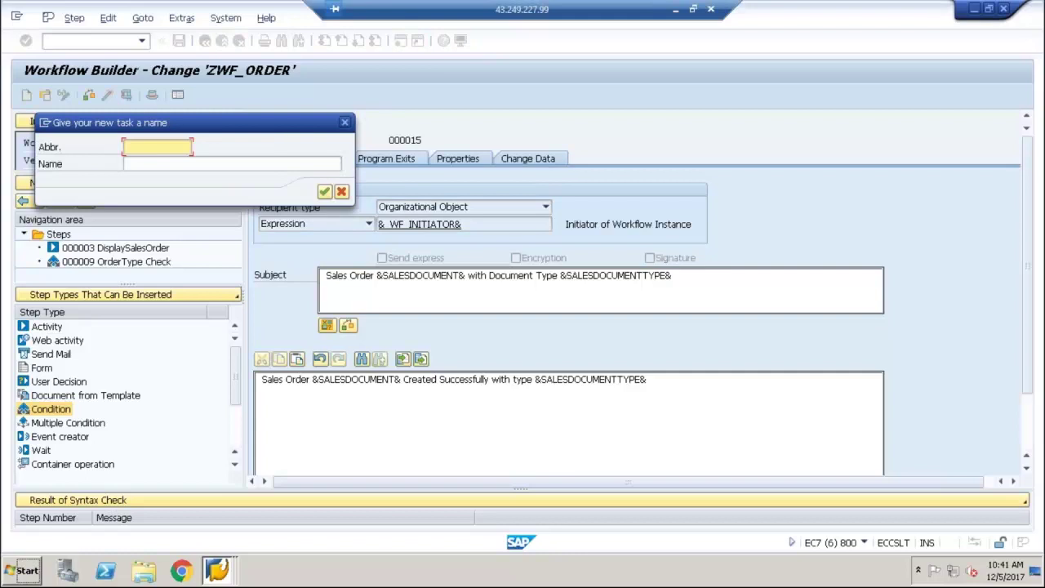
{"action": "left_click", "coordinate": [341, 193]}
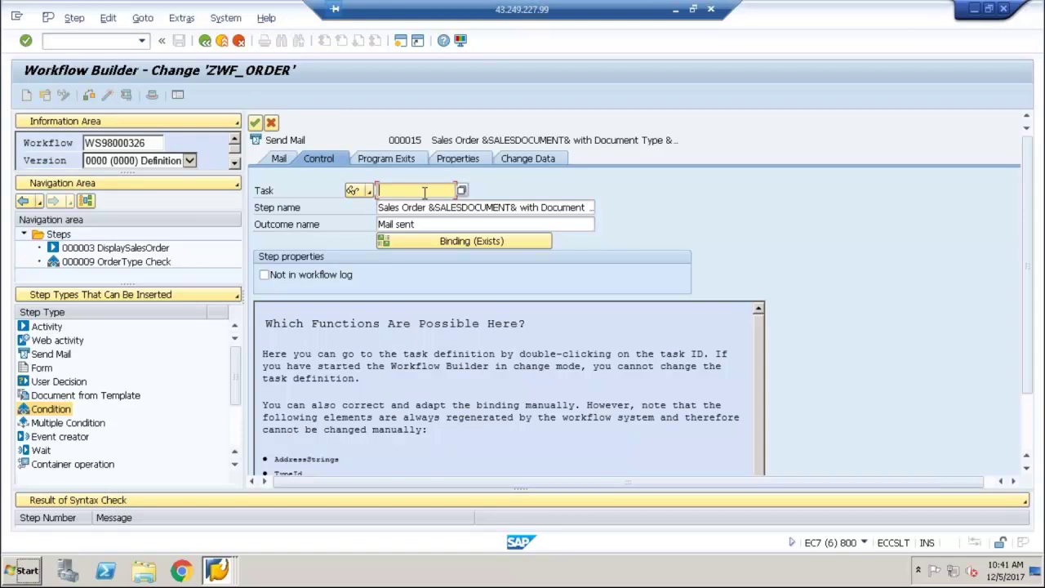
{"action": "left_click", "coordinate": [282, 159]}
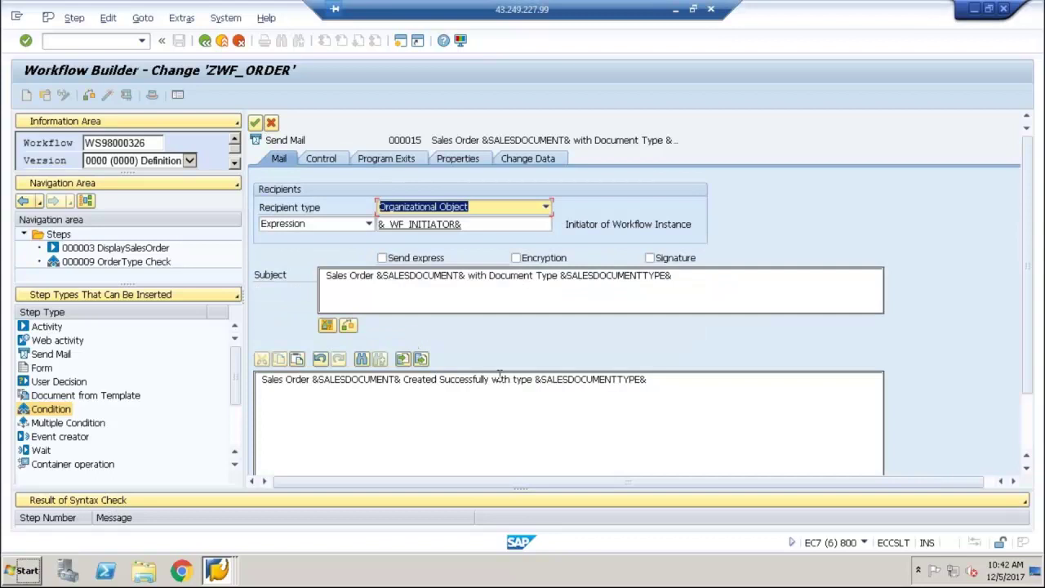
{"action": "left_click", "coordinate": [338, 164]}
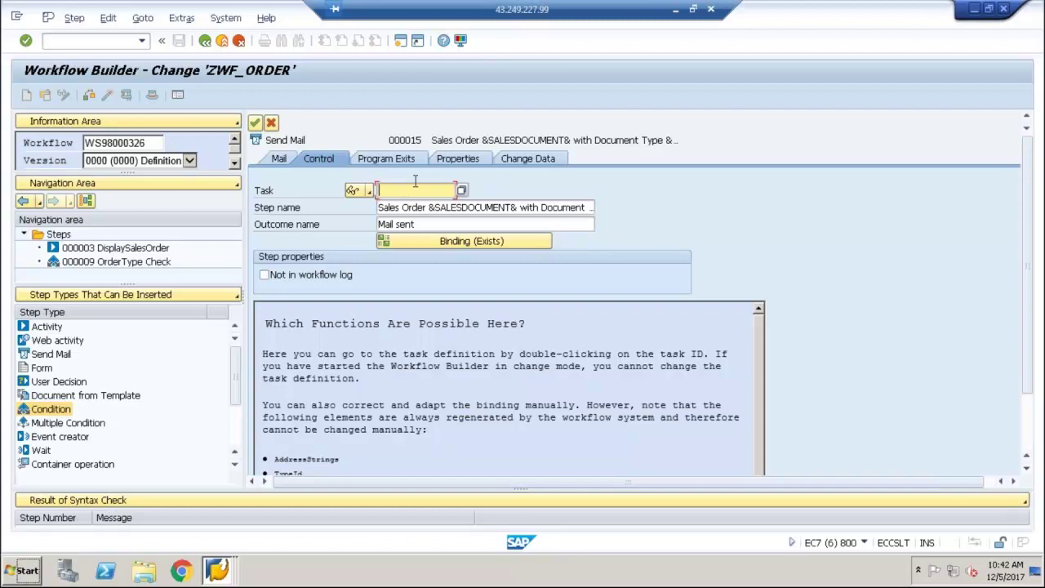
{"action": "left_click", "coordinate": [462, 191]}
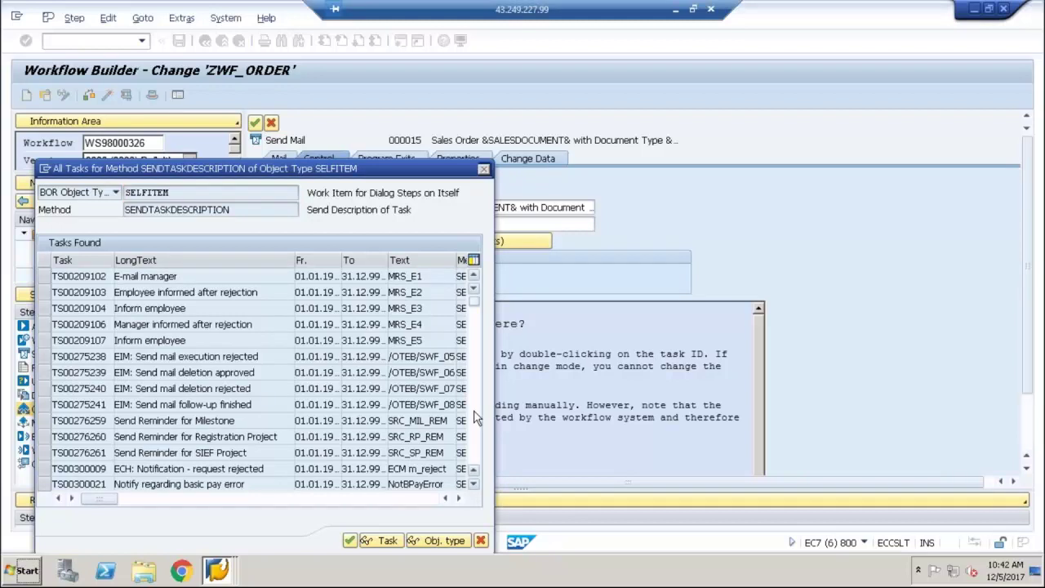
Step: Assign task TS00707919 Send Mail to the step and bring up its binding definition
{"action": "scroll", "coordinate": [477, 417], "scroll_direction": "down", "scroll_amount": 5}
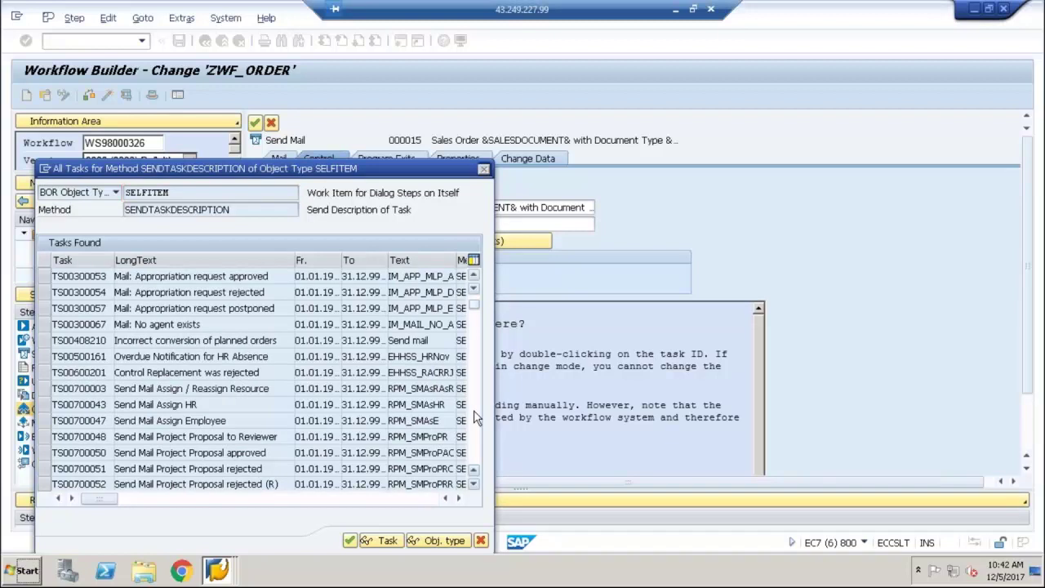
{"action": "scroll", "coordinate": [476, 417], "scroll_direction": "down", "scroll_amount": 5}
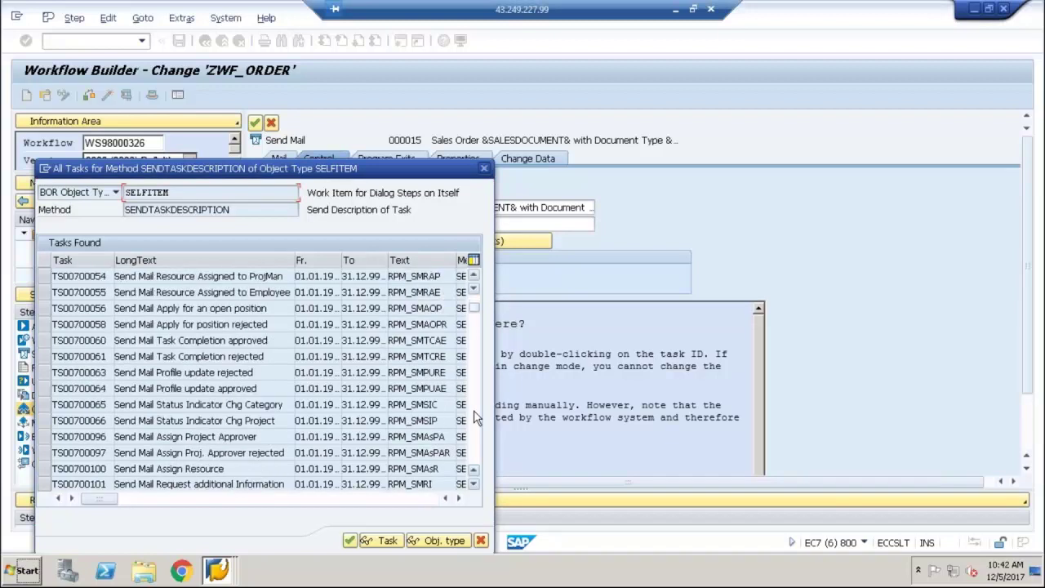
{"action": "scroll", "coordinate": [477, 417], "scroll_direction": "down", "scroll_amount": 5}
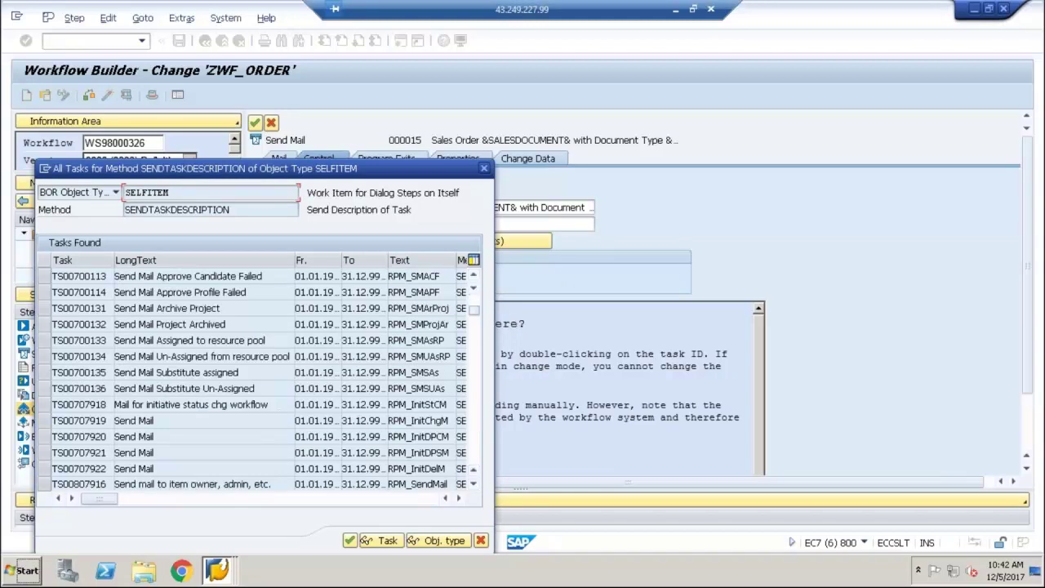
{"action": "left_click", "coordinate": [51, 421]}
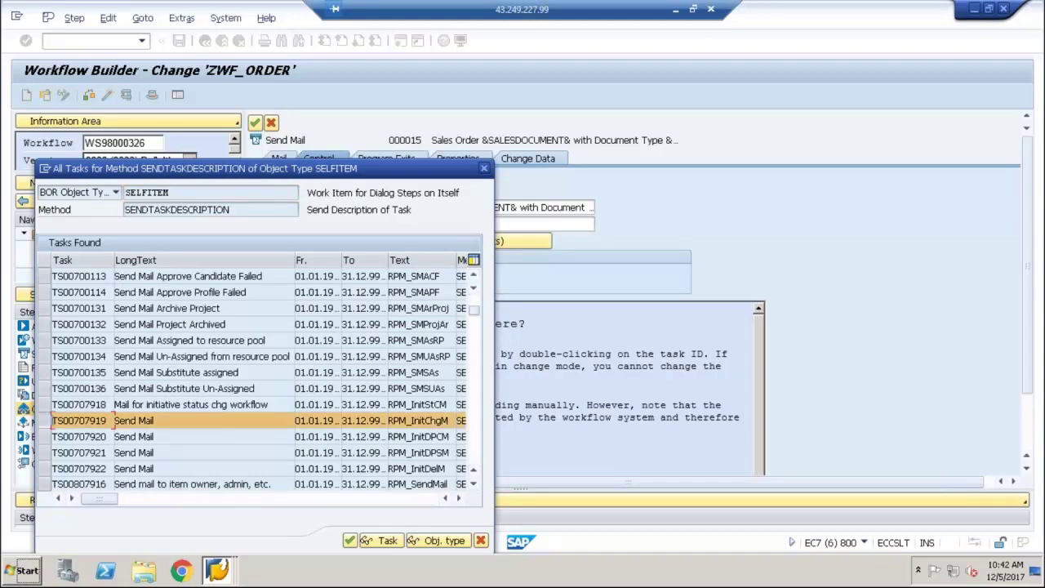
{"action": "left_click", "coordinate": [350, 541]}
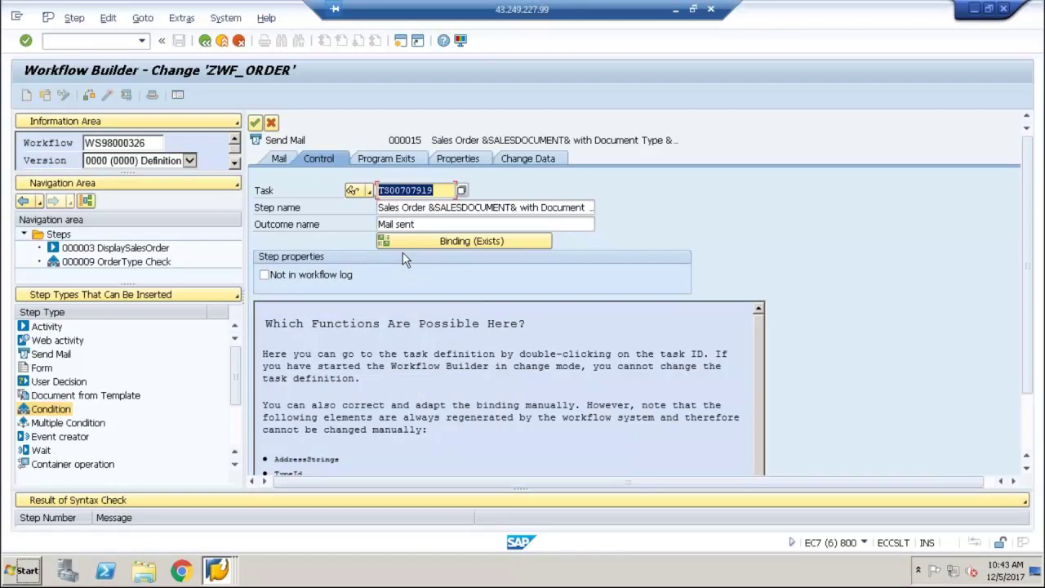
{"action": "left_click", "coordinate": [254, 123]}
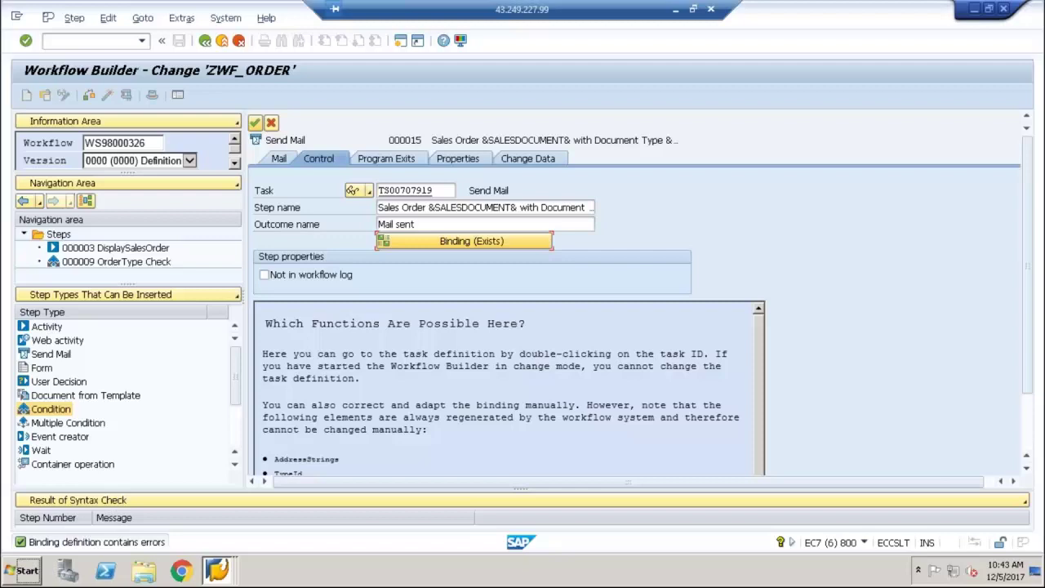
{"action": "left_click", "coordinate": [458, 245]}
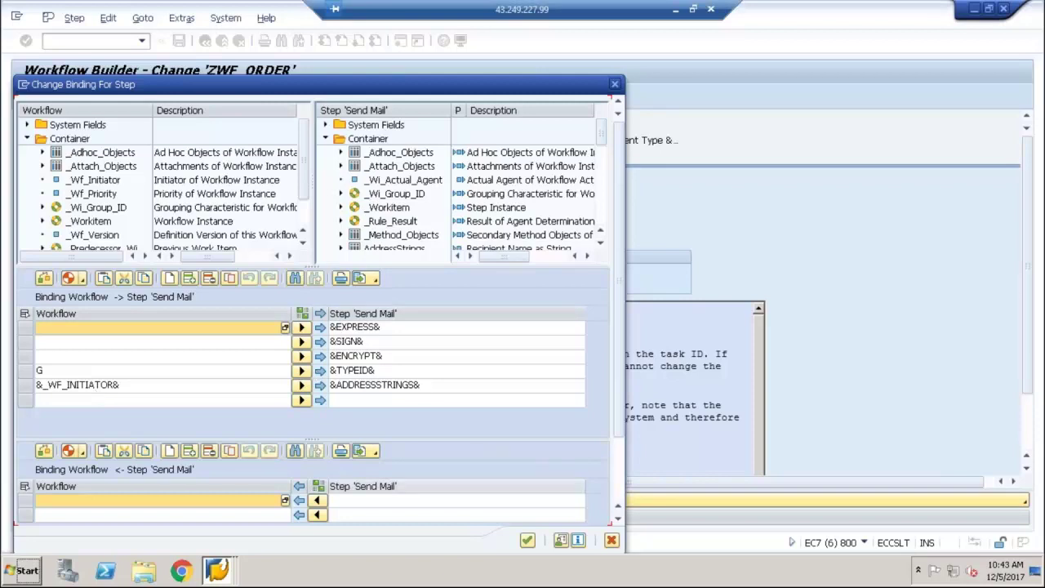
Step: Accept the binding mapping G to &TYPEID& and &_WF_INITIATOR& to &ADDRESSSTRINGS&
{"action": "left_click", "coordinate": [527, 540]}
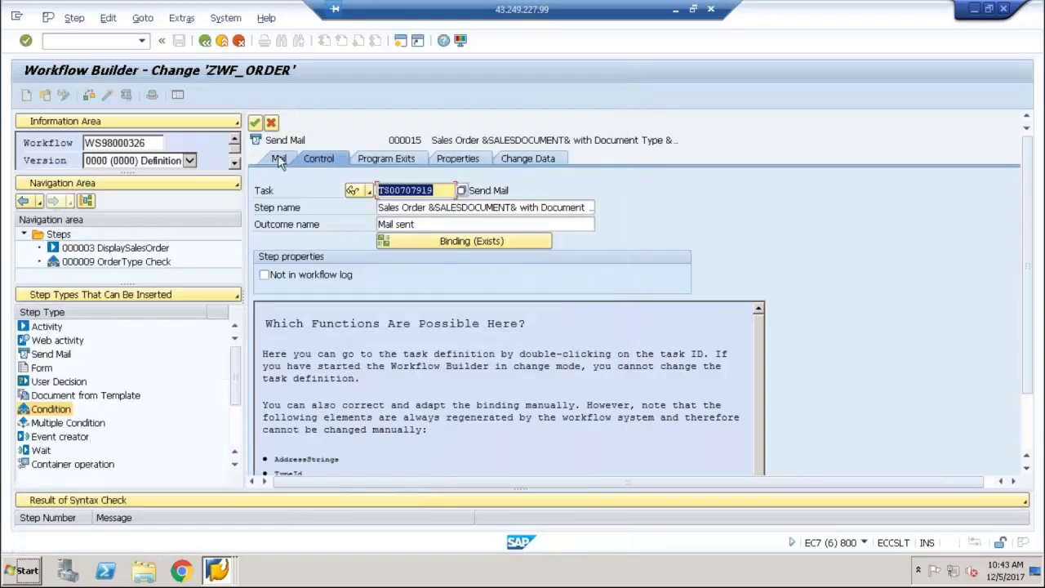
Step: Replace the Send Mail subject's old Initiative text with 'Sales Order '
{"action": "left_click", "coordinate": [280, 159]}
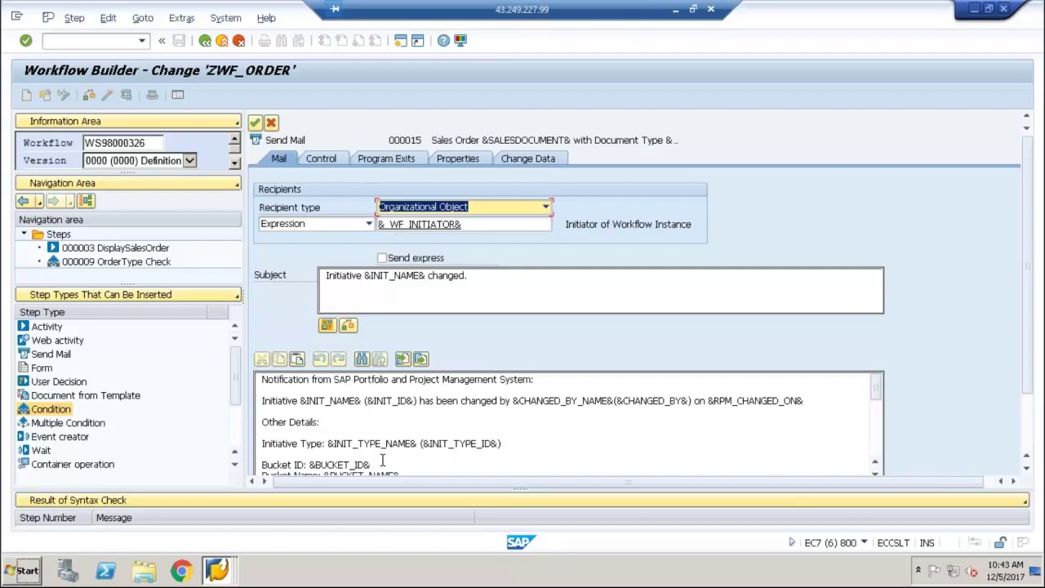
{"action": "left_click", "coordinate": [328, 155]}
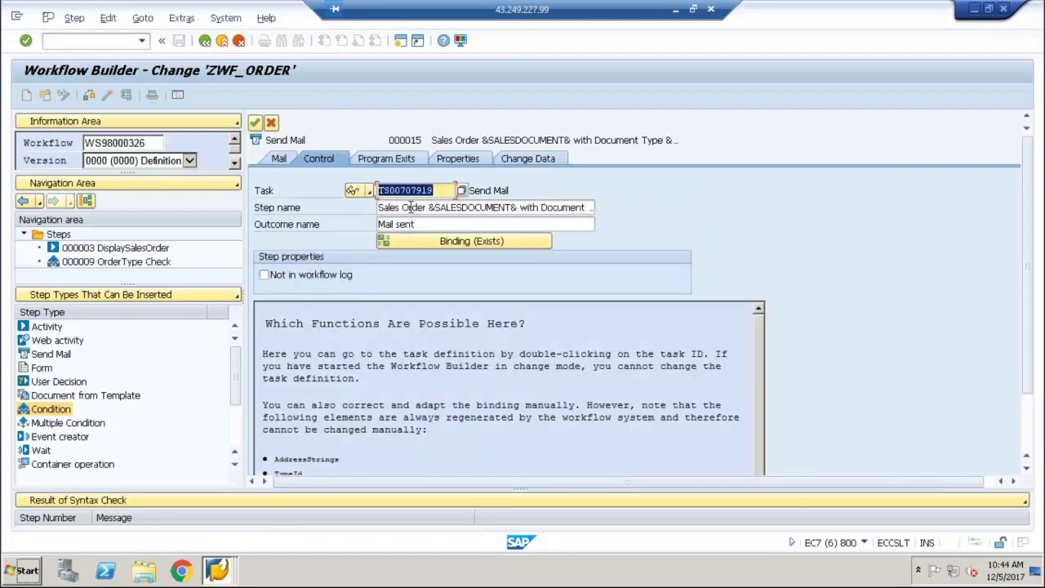
{"action": "left_click", "coordinate": [278, 158]}
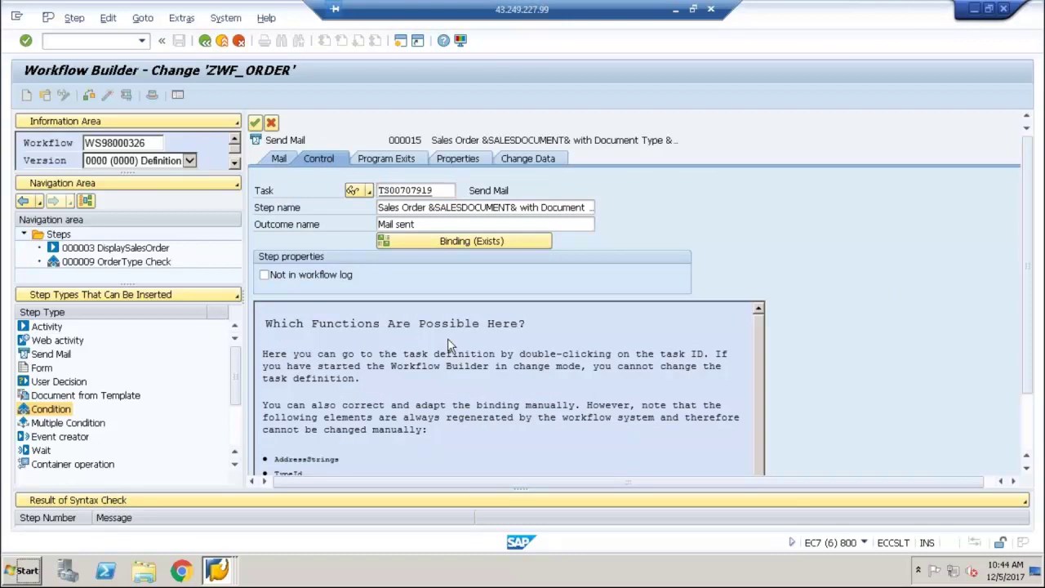
{"action": "left_click", "coordinate": [488, 275]}
{"action": "key", "text": "BackSpace"}
{"action": "key", "text": "BackSpace"}
{"action": "key", "text": "BackSpace"}
{"action": "key", "text": "BackSpace"}
{"action": "key", "text": "BackSpace"}
{"action": "key", "text": "BackSpace"}
{"action": "key", "text": "BackSpace"}
{"action": "key", "text": "BackSpace"}
{"action": "key", "text": "BackSpace"}
{"action": "key", "text": "BackSpace"}
{"action": "key", "text": "BackSpace"}
{"action": "key", "text": "BackSpace"}
{"action": "key", "text": "BackSpace"}
{"action": "key", "text": "BackSpace"}
{"action": "key", "text": "BackSpace"}
{"action": "key", "text": "BackSpace"}
{"action": "key", "text": "BackSpace"}
{"action": "key", "text": "BackSpace"}
{"action": "key", "text": "BackSpace"}
{"action": "key", "text": "BackSpace"}
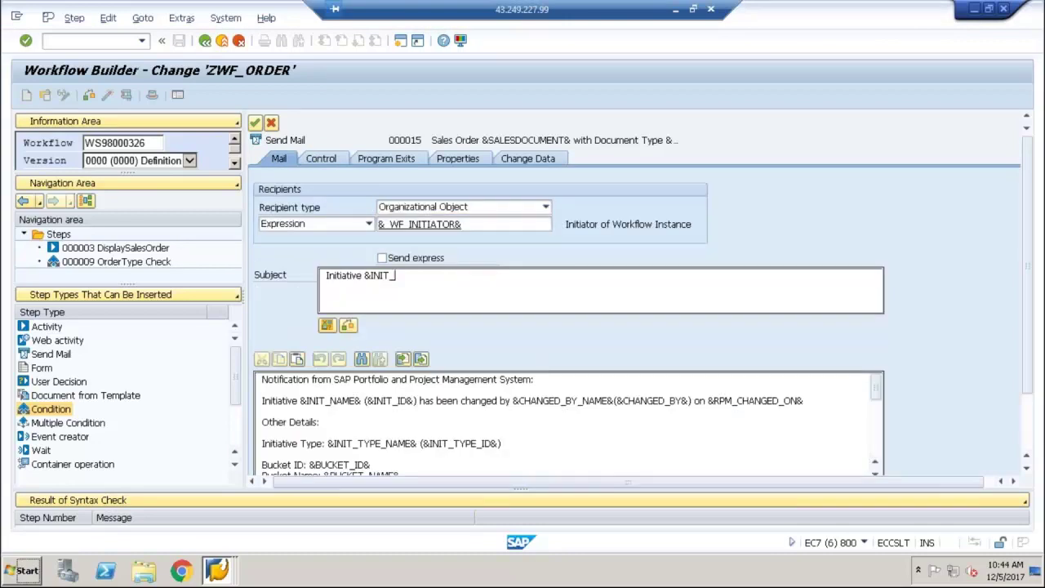
{"action": "key", "text": "BackSpace"}
{"action": "key", "text": "BackSpace"}
{"action": "key", "text": "BackSpace"}
{"action": "type", "text": "Sales Order &SALESDOCUMENT&"}
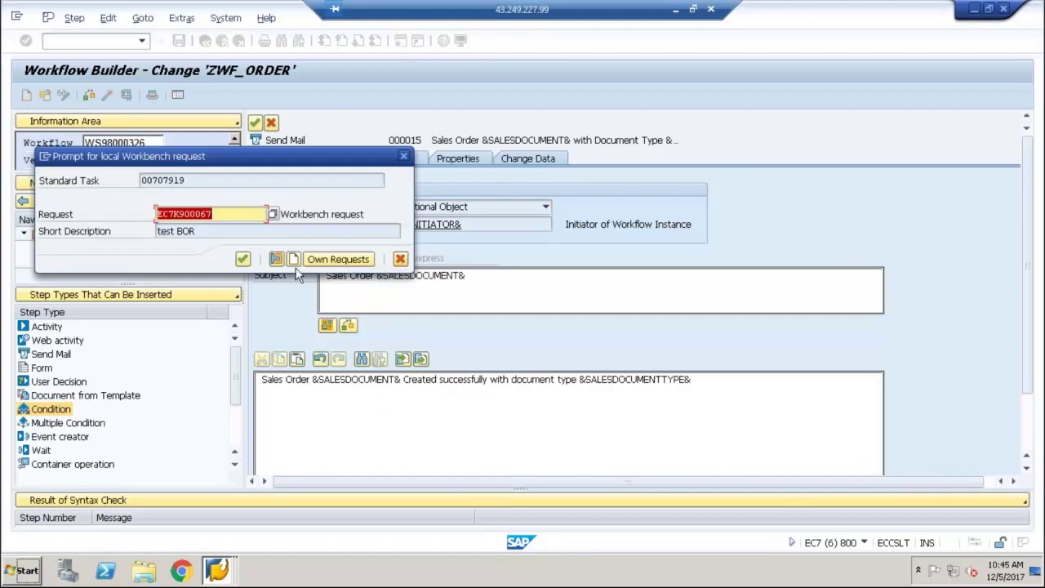
Step: Confirm the workbench request, cancel new task creation, and return to the step's Control settings
{"action": "left_click", "coordinate": [244, 258]}
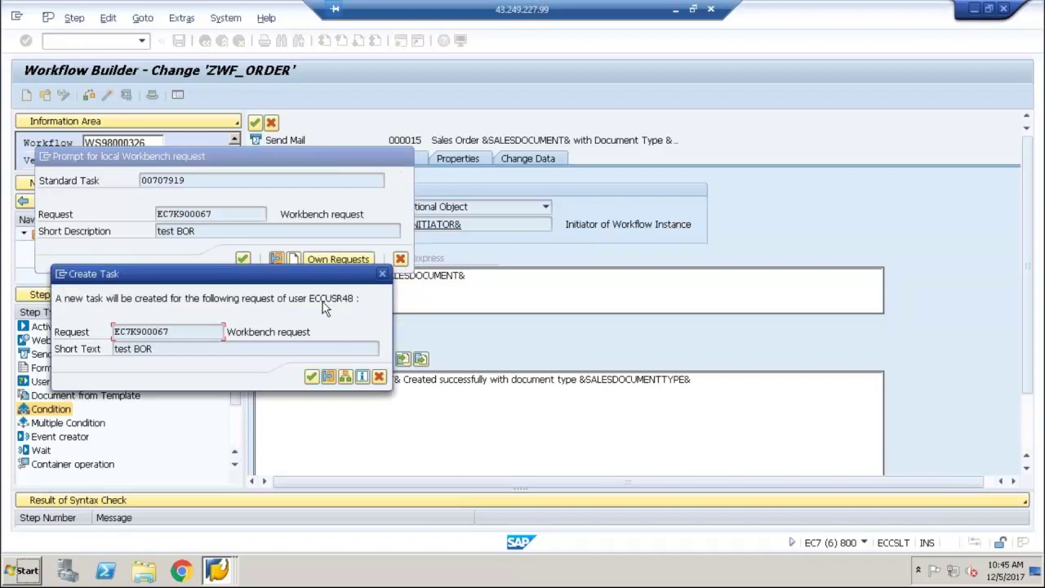
{"action": "left_click", "coordinate": [379, 376]}
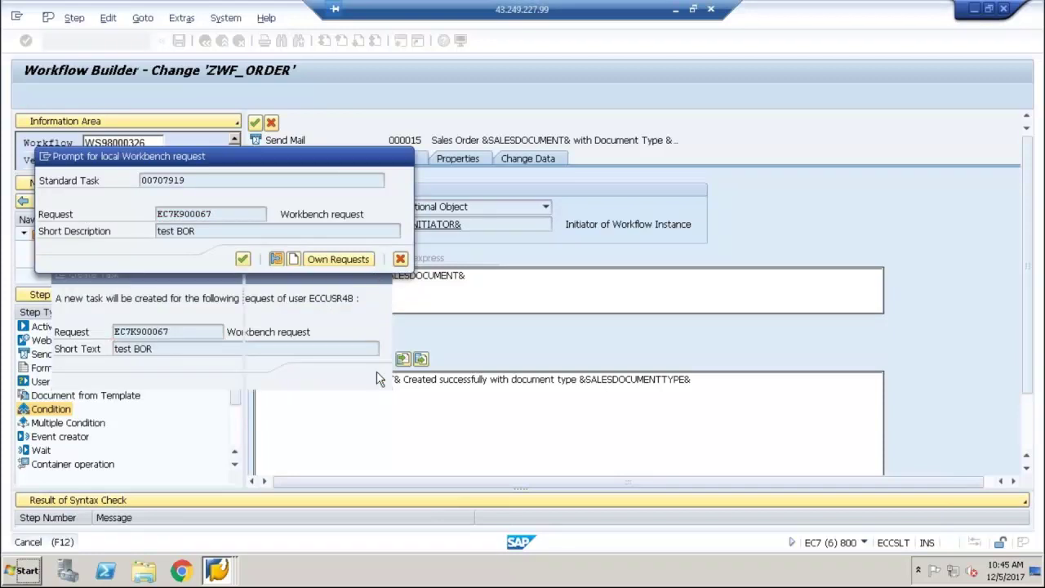
{"action": "left_click", "coordinate": [401, 259]}
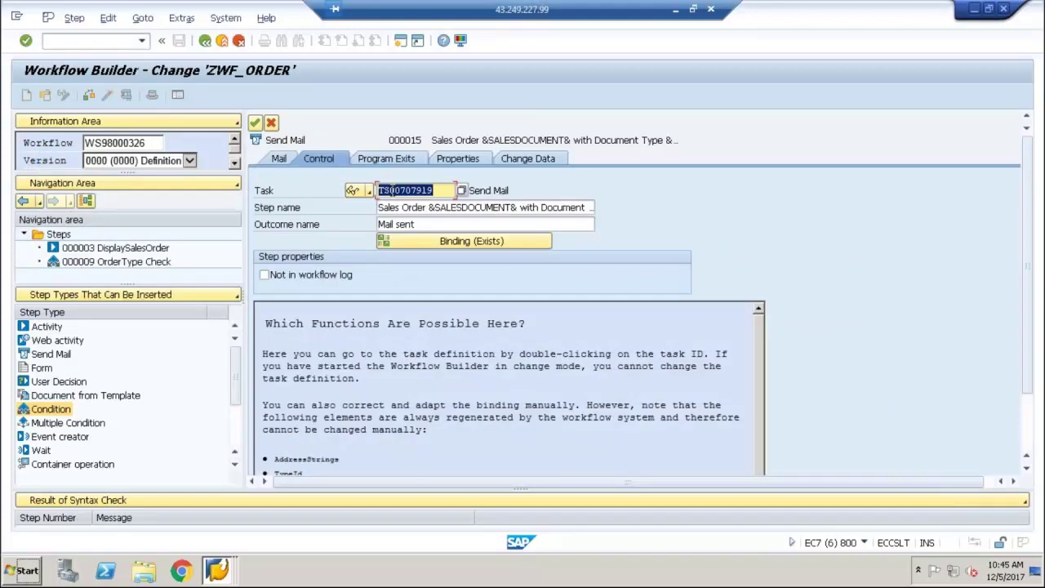
{"action": "left_click", "coordinate": [279, 159]}
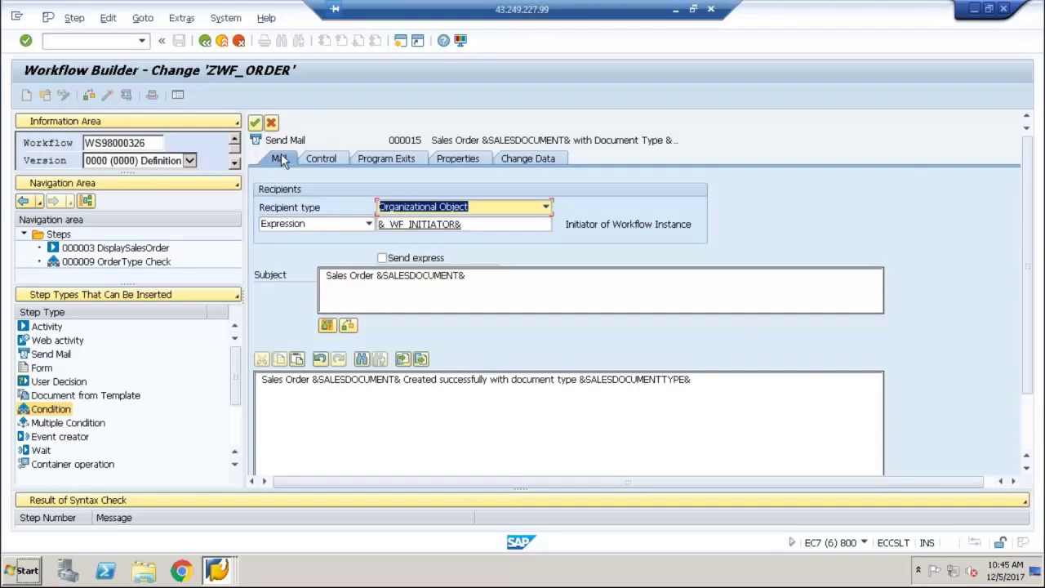
{"action": "left_click", "coordinate": [319, 159]}
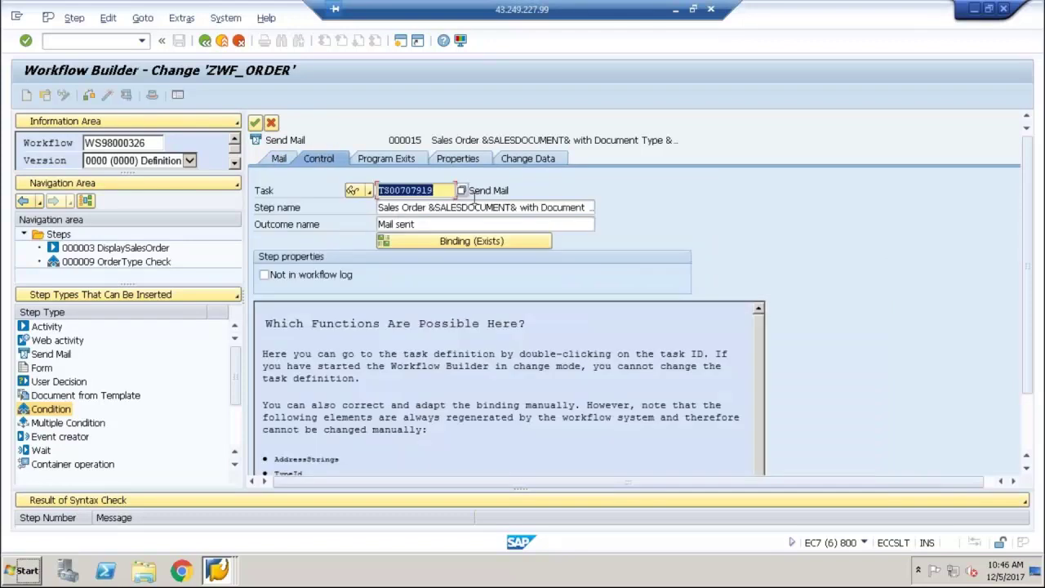
{"action": "left_click", "coordinate": [490, 190]}
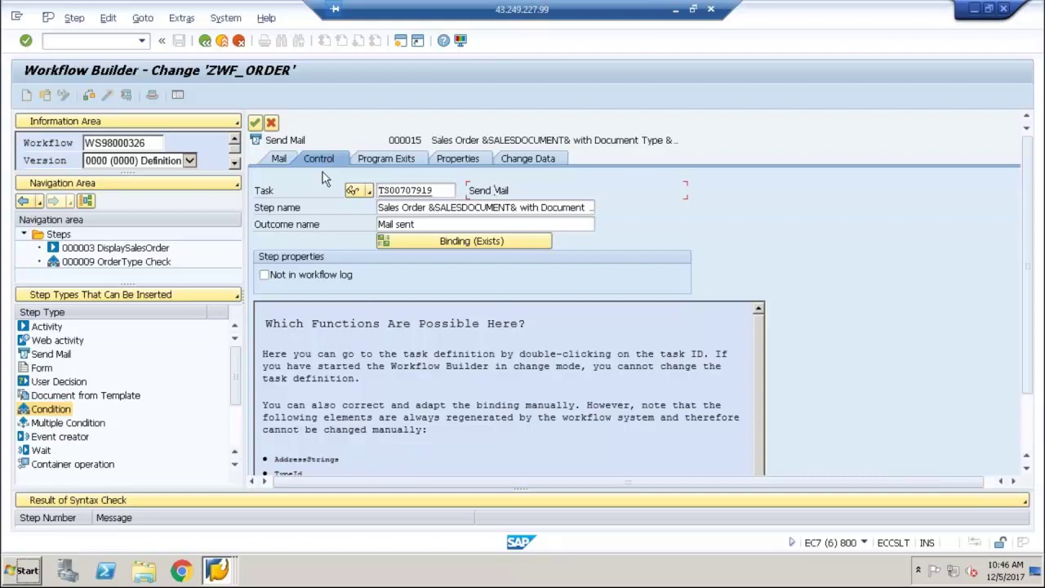
Step: Validate the Send Mail step (3 errors reported) and return to its Control settings
{"action": "left_click", "coordinate": [279, 159]}
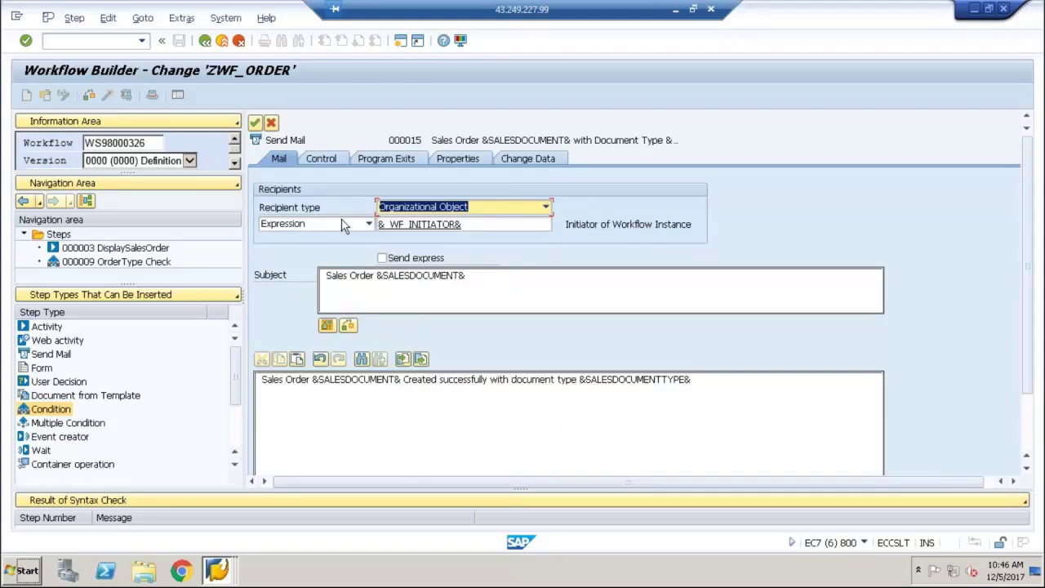
{"action": "left_click", "coordinate": [256, 122]}
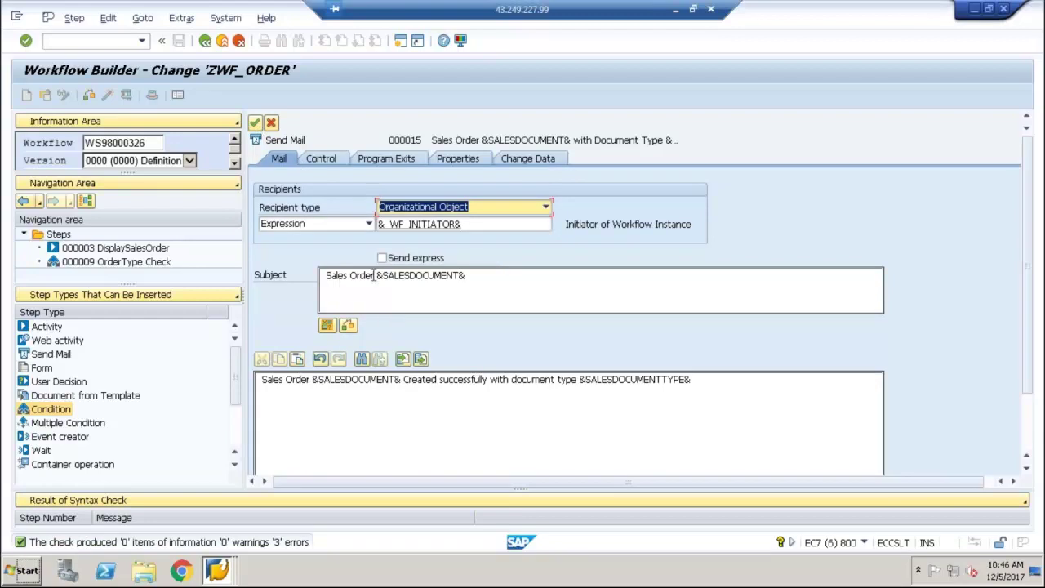
{"action": "left_click", "coordinate": [325, 161]}
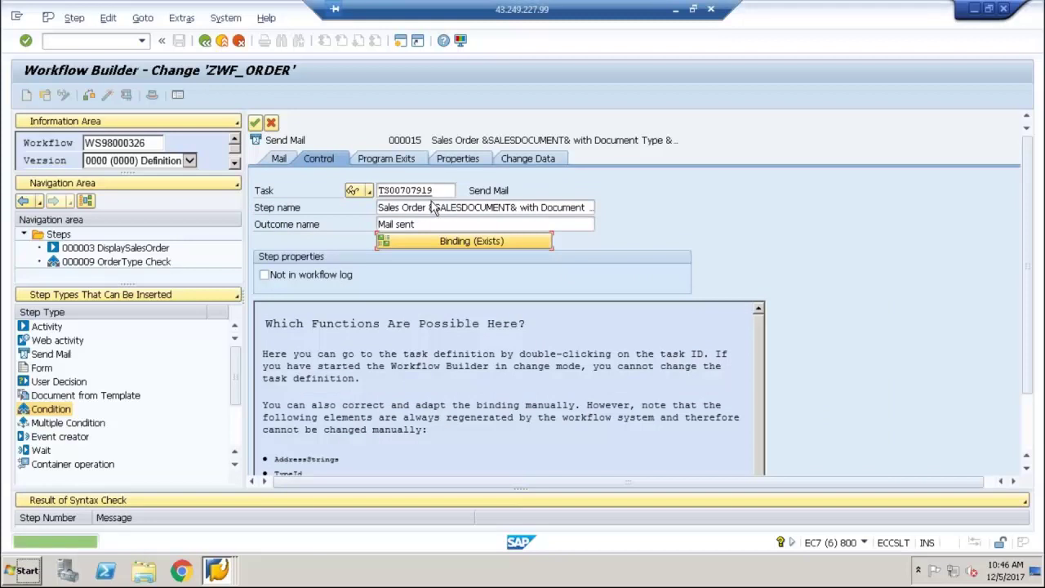
{"action": "double_click", "coordinate": [417, 190]}
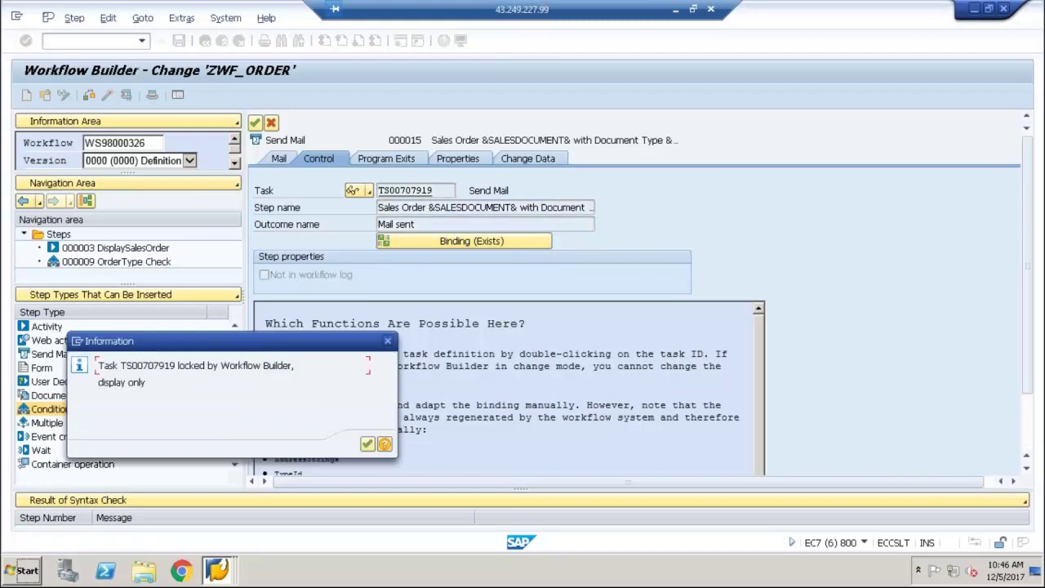
{"action": "left_click", "coordinate": [367, 443]}
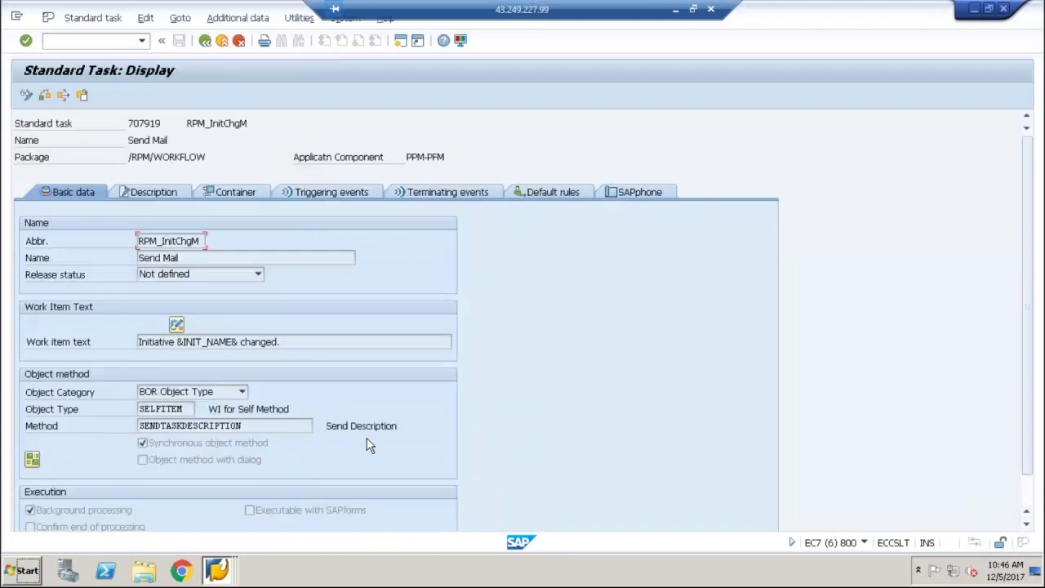
{"action": "left_click", "coordinate": [153, 195]}
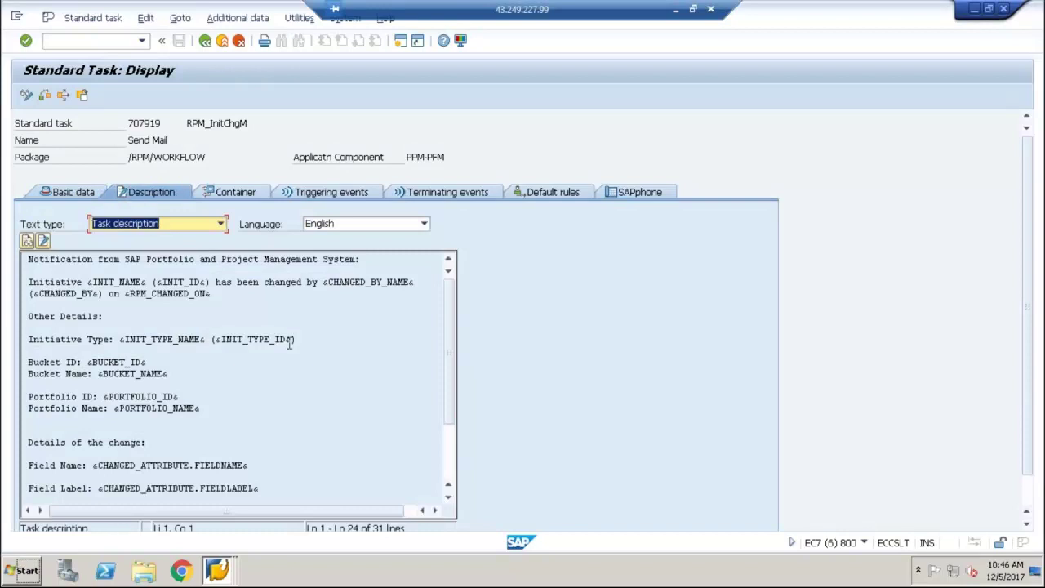
{"action": "left_click", "coordinate": [204, 46]}
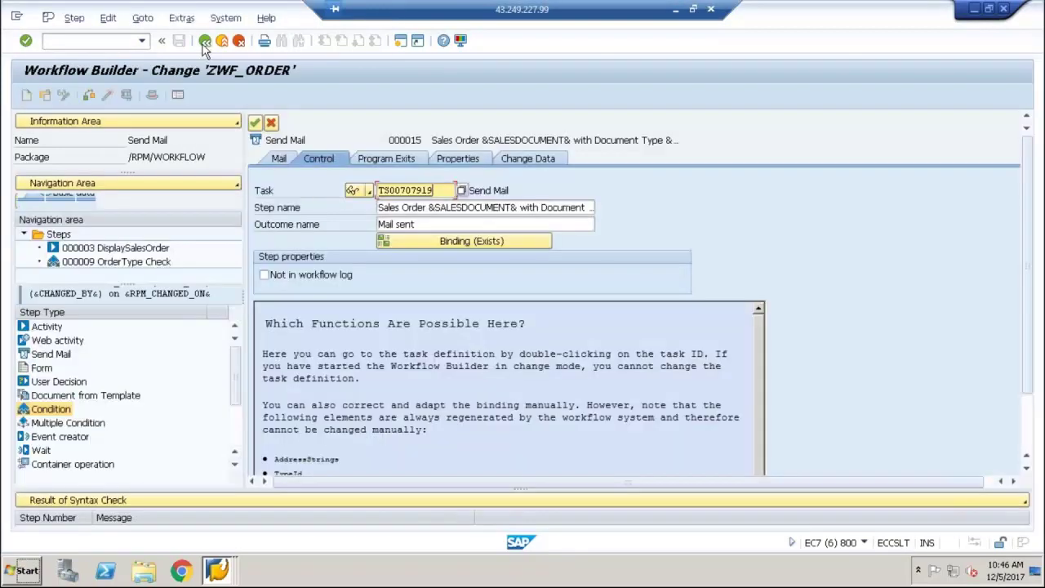
{"action": "double_click", "coordinate": [404, 192]}
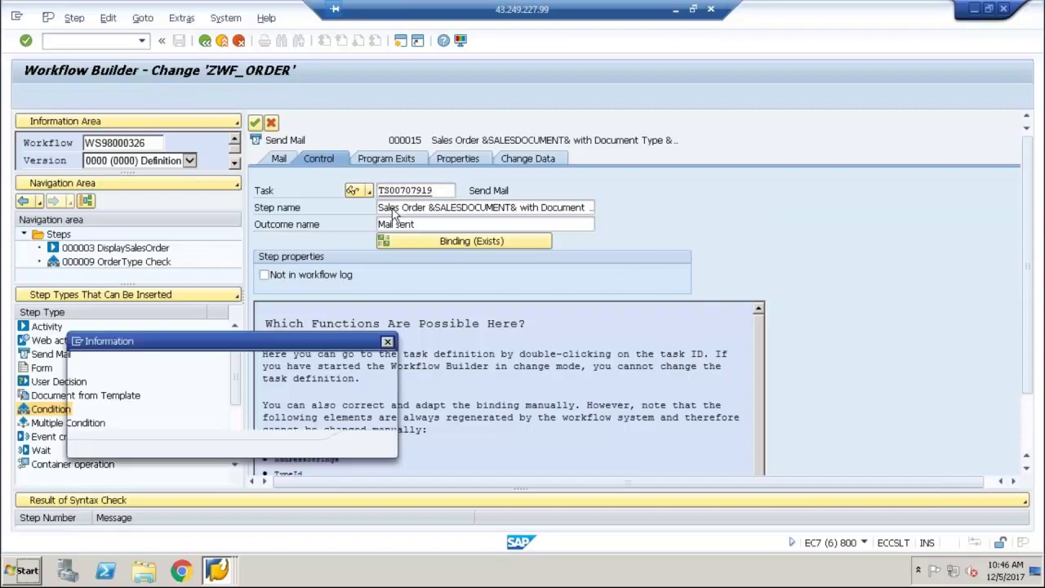
{"action": "left_click", "coordinate": [367, 445]}
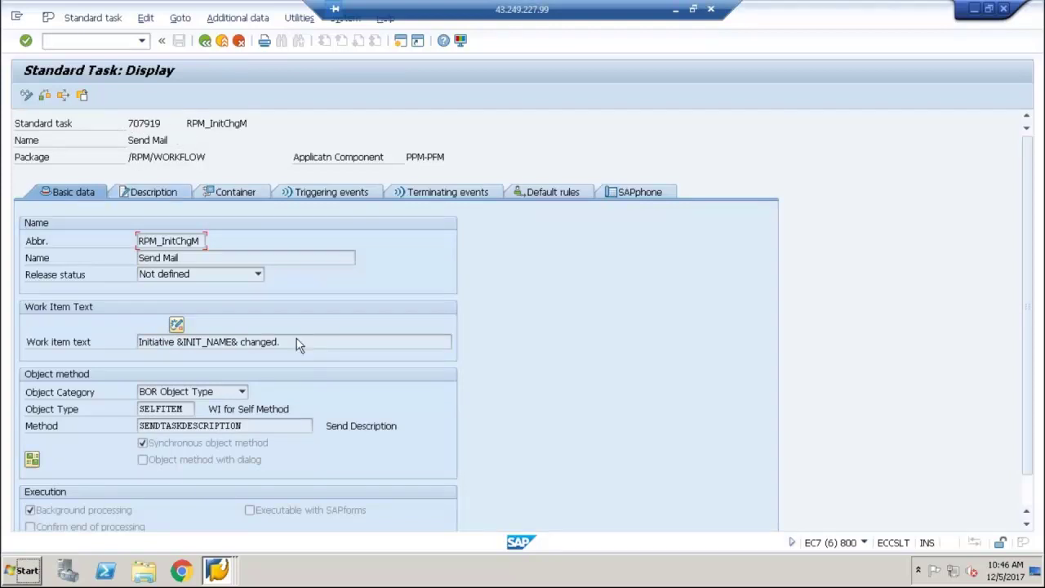
{"action": "left_click", "coordinate": [206, 42]}
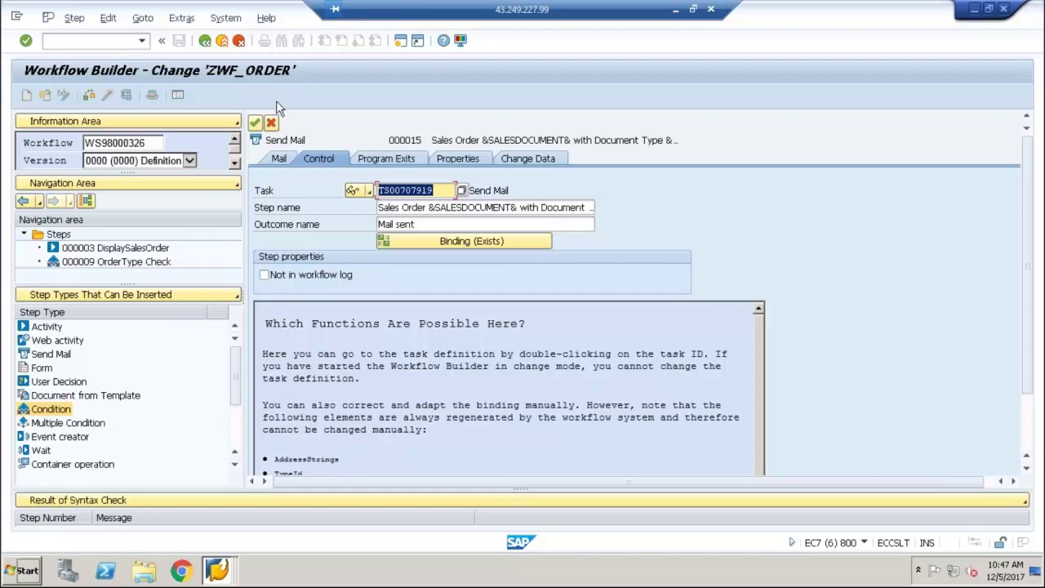
Step: Check the Send Mail step for errors and return to its Control settings
{"action": "left_click", "coordinate": [281, 158]}
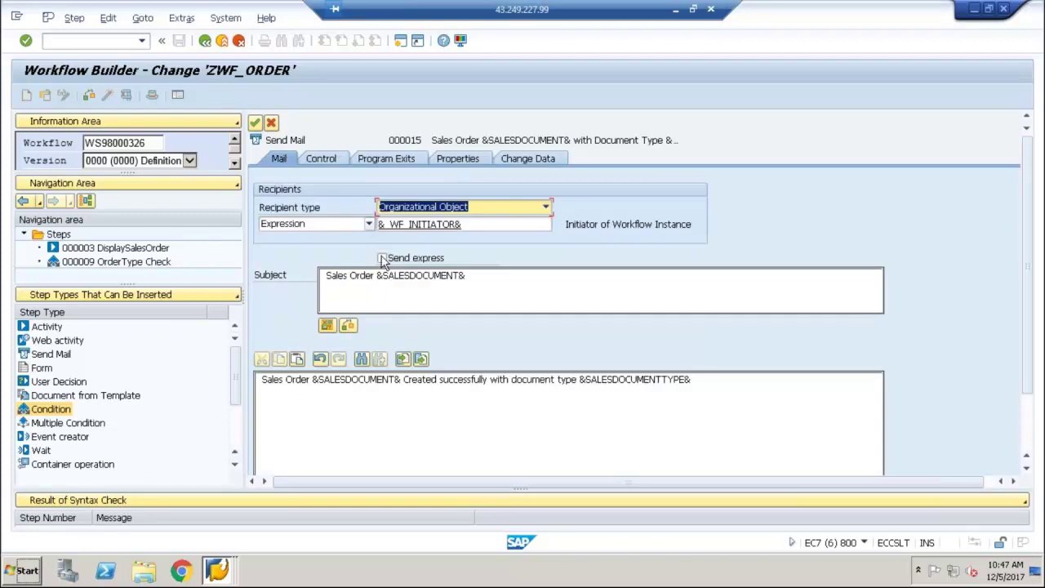
{"action": "left_click", "coordinate": [255, 126]}
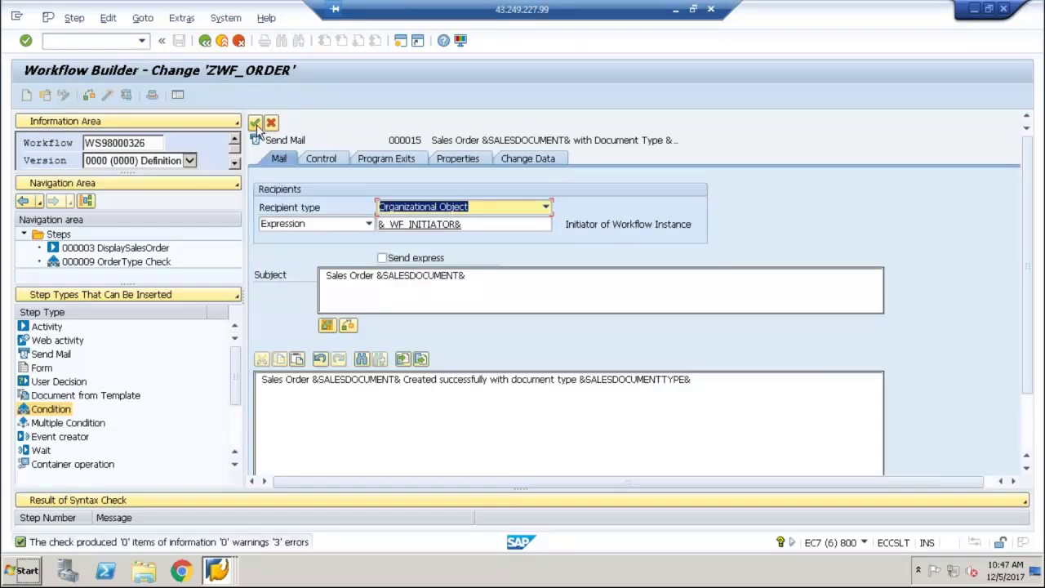
{"action": "left_click", "coordinate": [321, 160]}
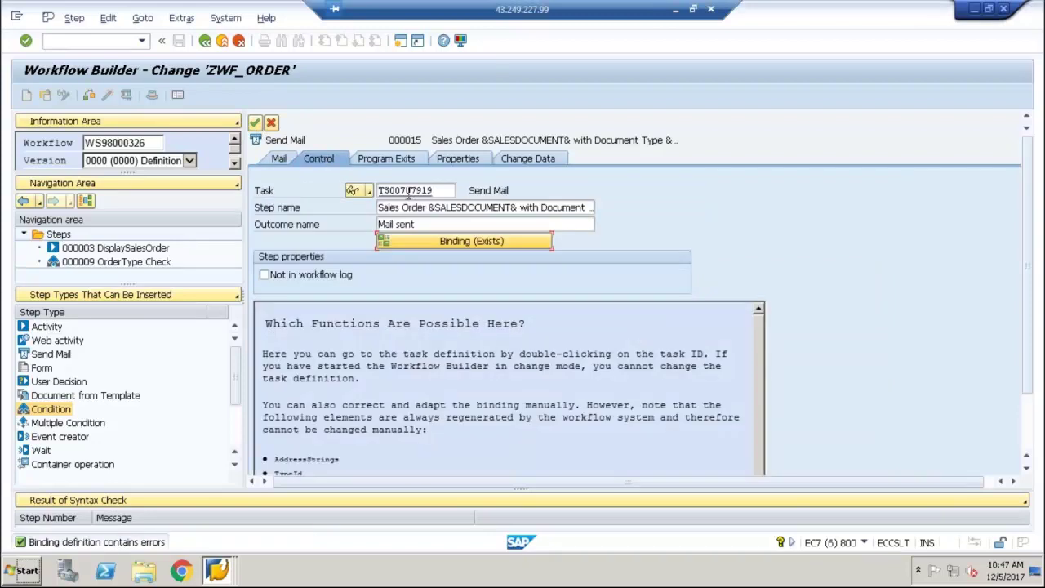
Step: Open task 707919 and copy its object type SELFITEM and method SENDTASKDESCRIPTION
{"action": "double_click", "coordinate": [407, 200]}
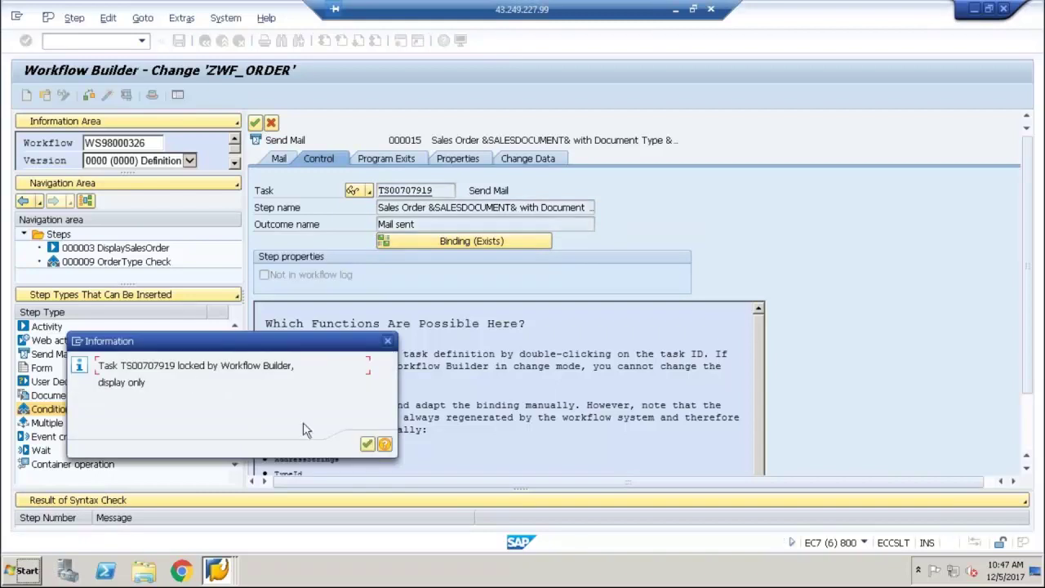
{"action": "left_click", "coordinate": [367, 444]}
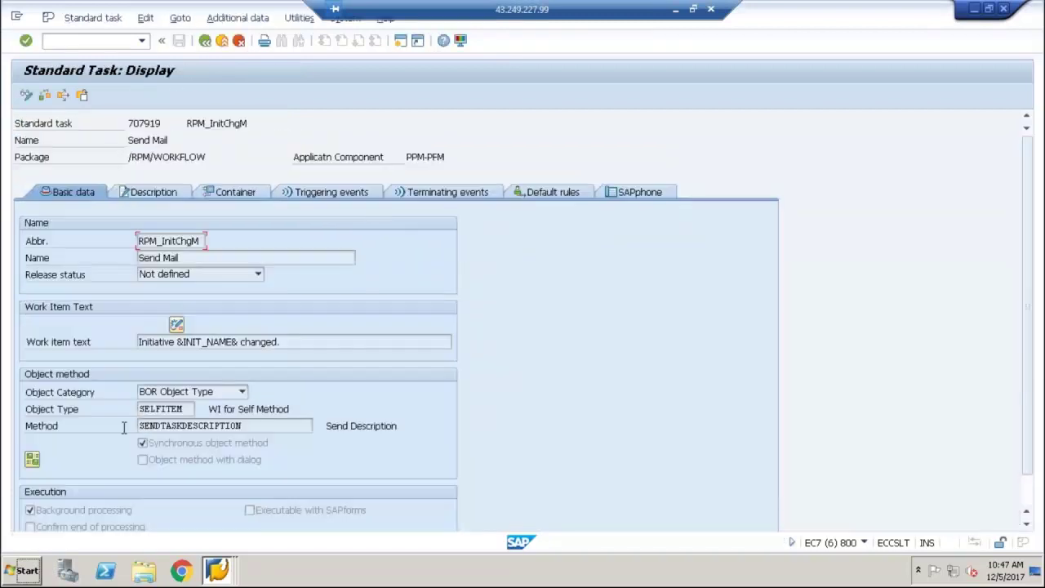
{"action": "left_click", "coordinate": [140, 411]}
{"action": "key", "text": "ctrl+y"}
{"action": "left_click_drag", "start_coordinate": [134, 406], "coordinate": [245, 420]}
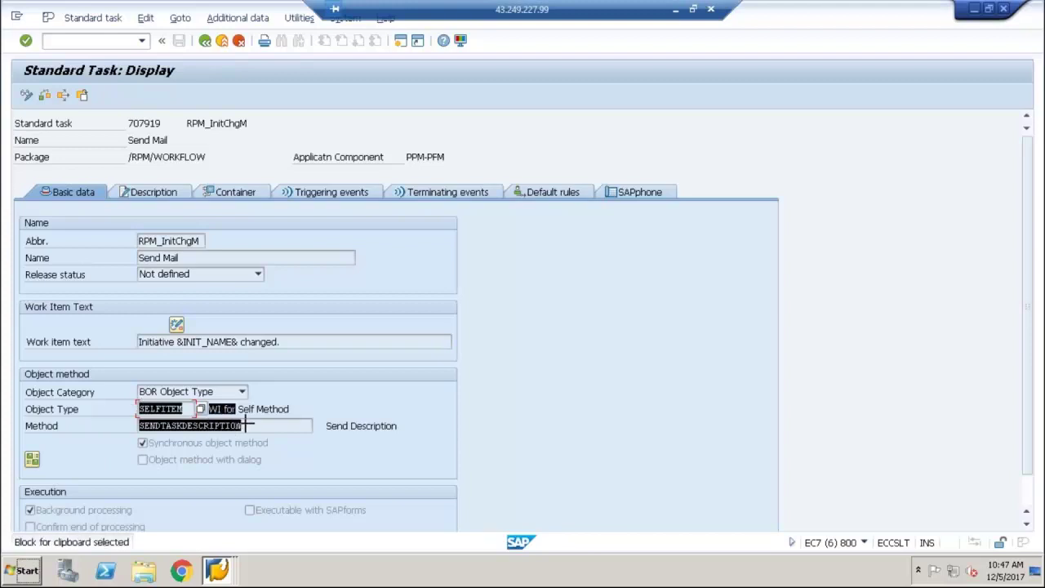
{"action": "key", "text": "ctrl+c"}
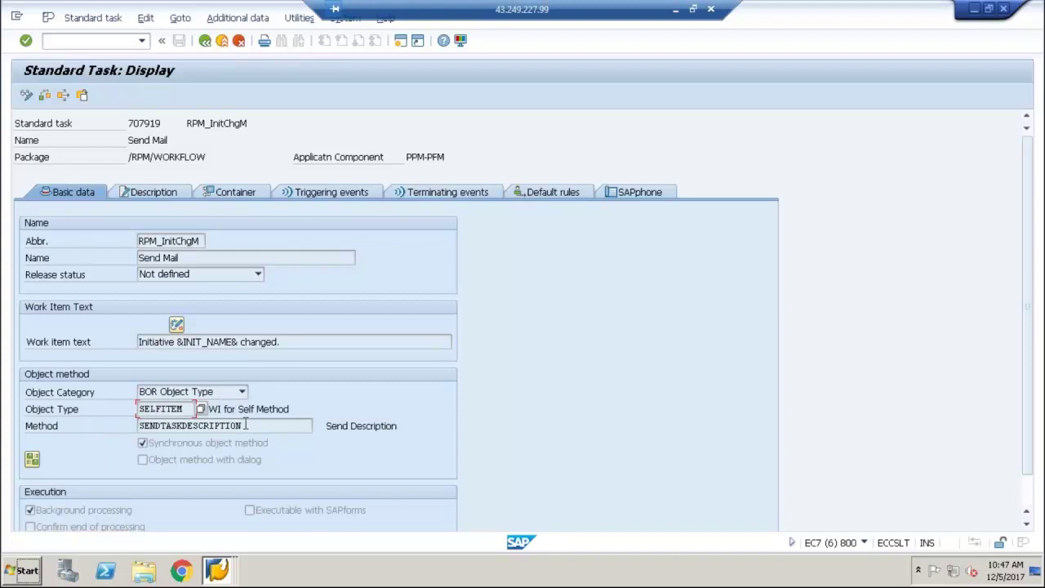
Step: Paste SELFITEM SENDTASKDESCRIPTION into the Word notes and delete the stray 'WI for' text
{"action": "left_click", "coordinate": [674, 10]}
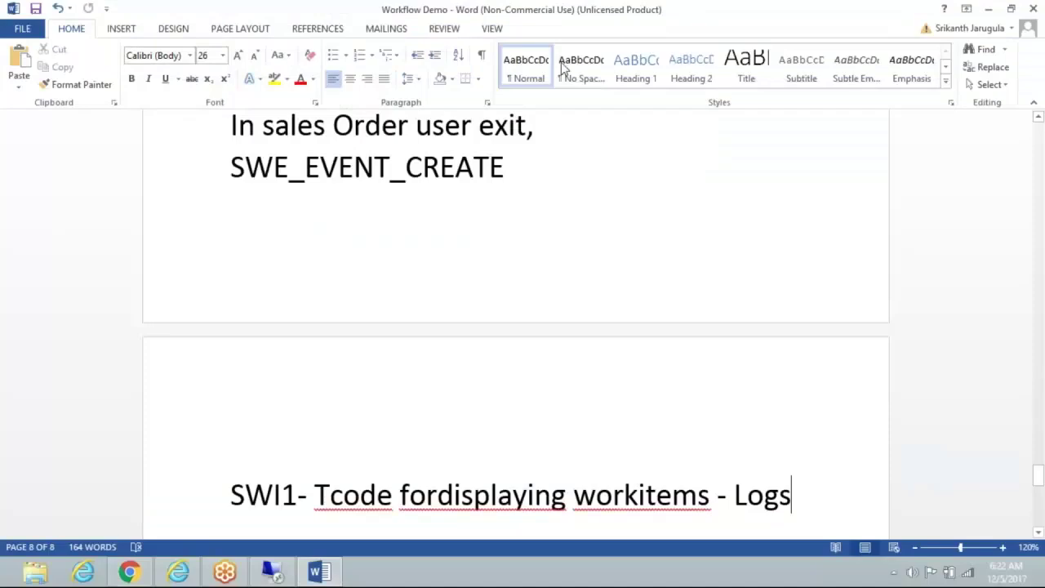
{"action": "key", "text": "Return"}
{"action": "key", "text": "Return"}
{"action": "key", "text": "ctrl+v"}
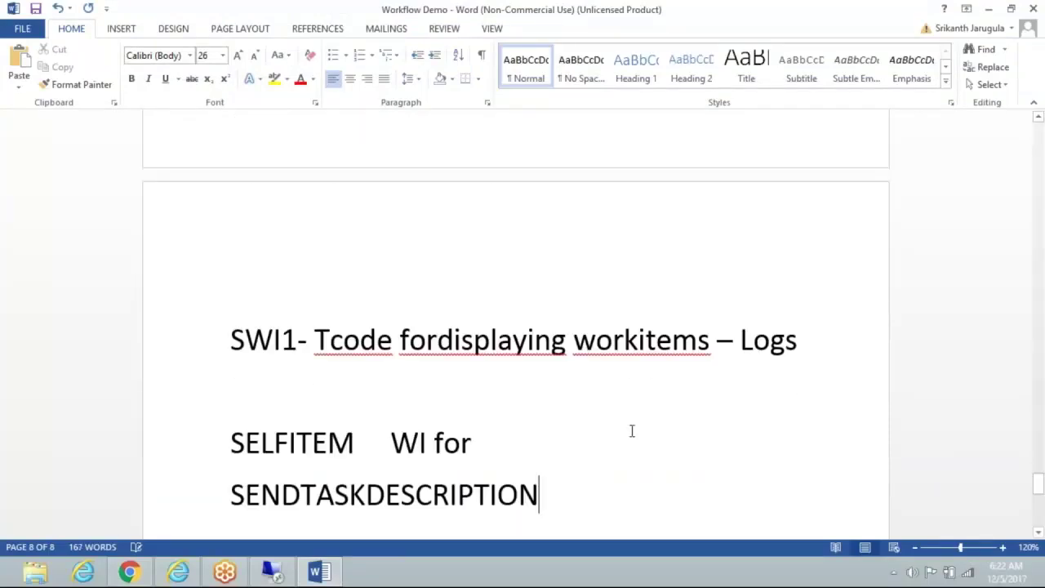
{"action": "left_click", "coordinate": [475, 444]}
{"action": "key", "text": "BackSpace"}
{"action": "key", "text": "BackSpace"}
{"action": "key", "text": "BackSpace"}
{"action": "key", "text": "BackSpace"}
{"action": "key", "text": "BackSpace"}
{"action": "key", "text": "BackSpace"}
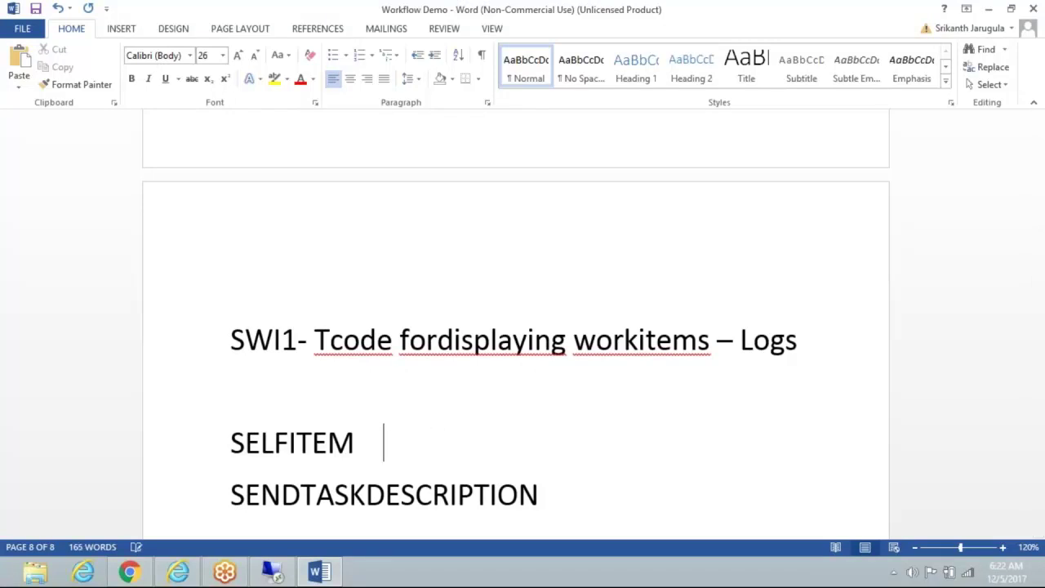
{"action": "key", "text": "Up"}
Step: Add the notes 'To send mails, create a task using following' and 'business object method', then return to SAP
{"action": "key", "text": "Return"}
{"action": "type", "text": "To send mails, create a task using following"}
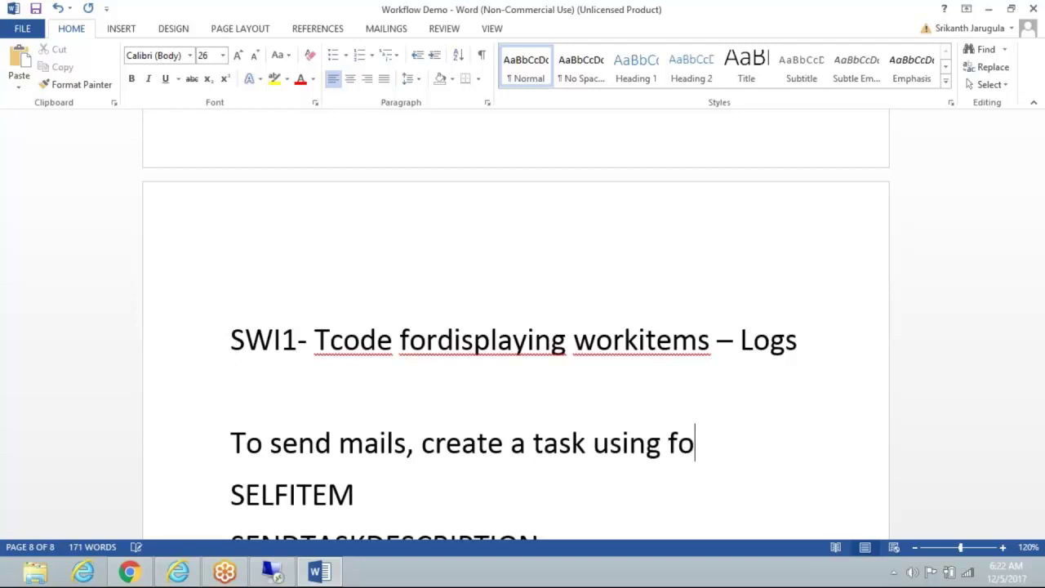
{"action": "key", "text": "Return"}
{"action": "type", "text": "busin"}
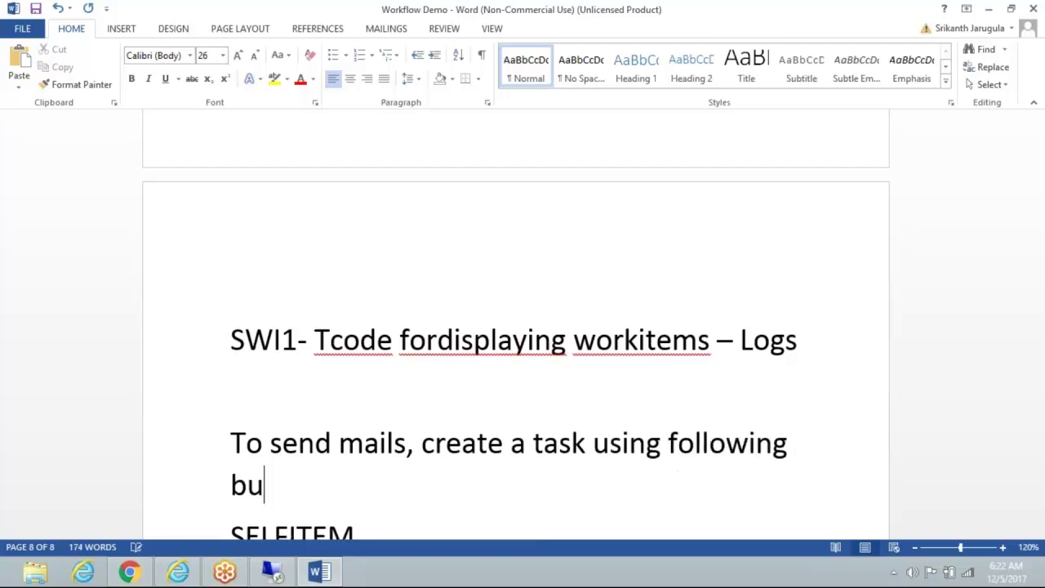
{"action": "type", "text": "ess ob"}
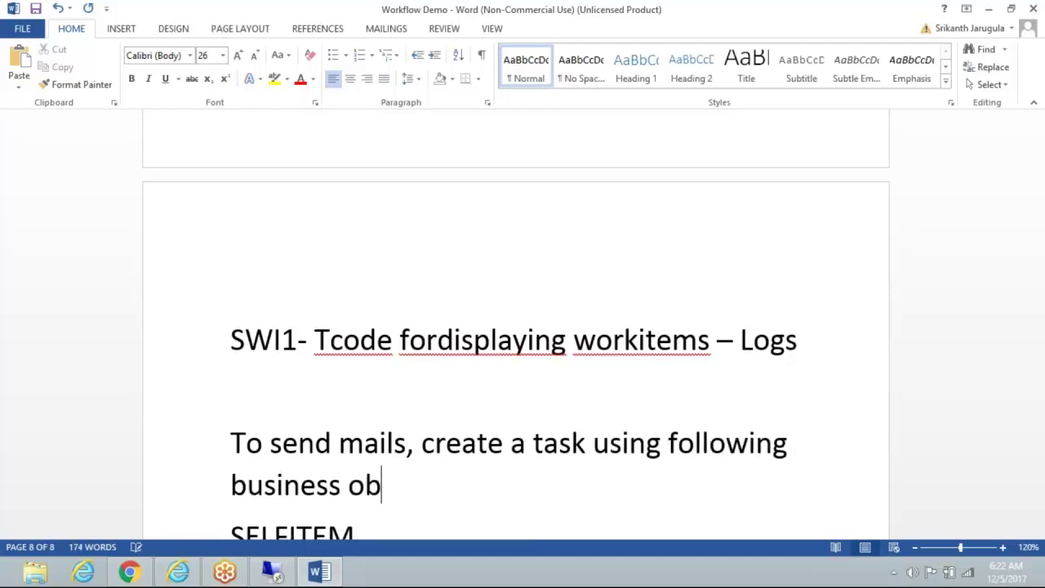
{"action": "type", "text": "ject method"}
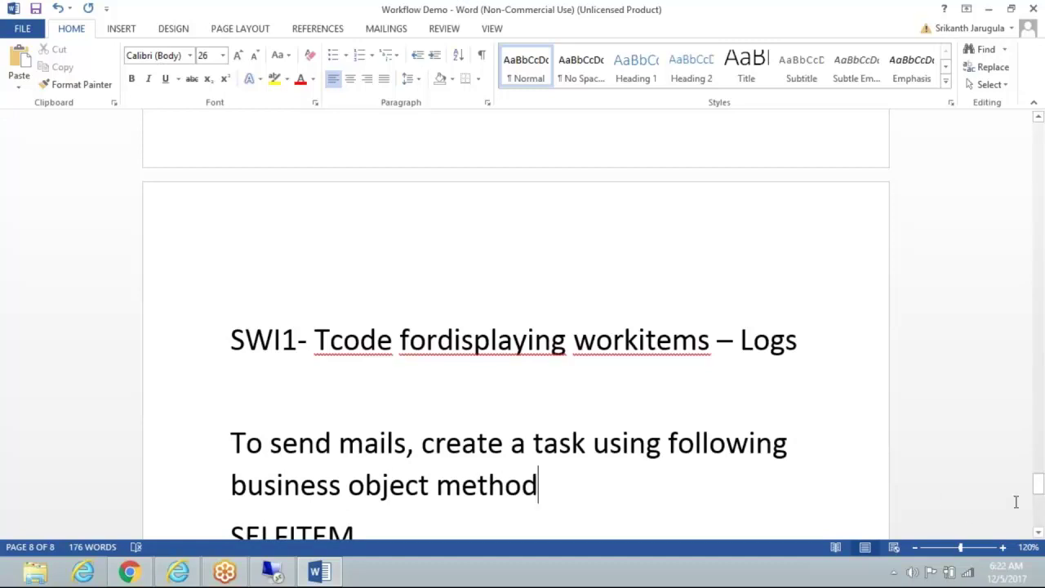
{"action": "scroll", "coordinate": [1043, 521], "scroll_direction": "down", "scroll_amount": 5}
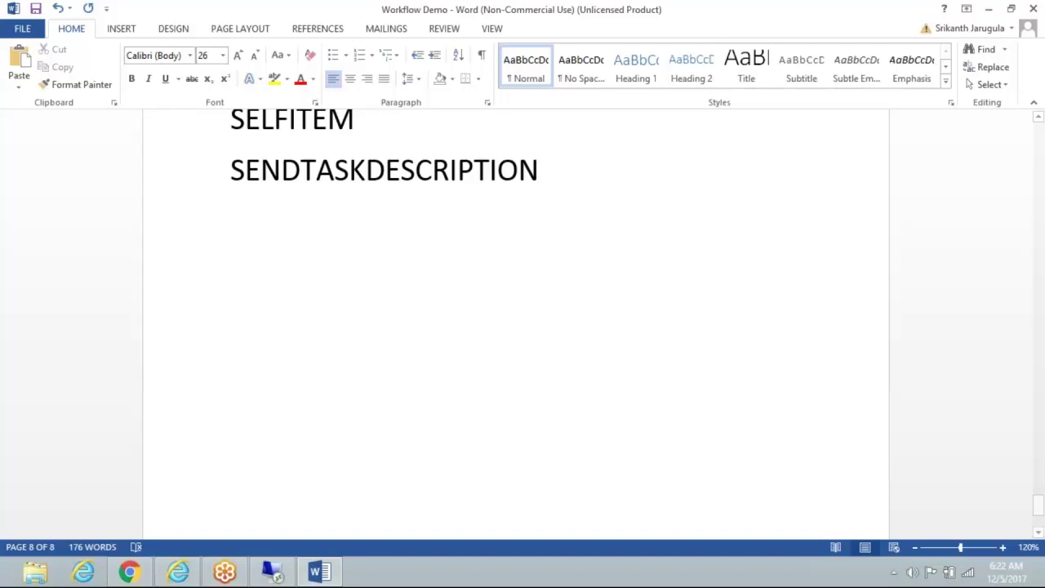
{"action": "left_click", "coordinate": [271, 570]}
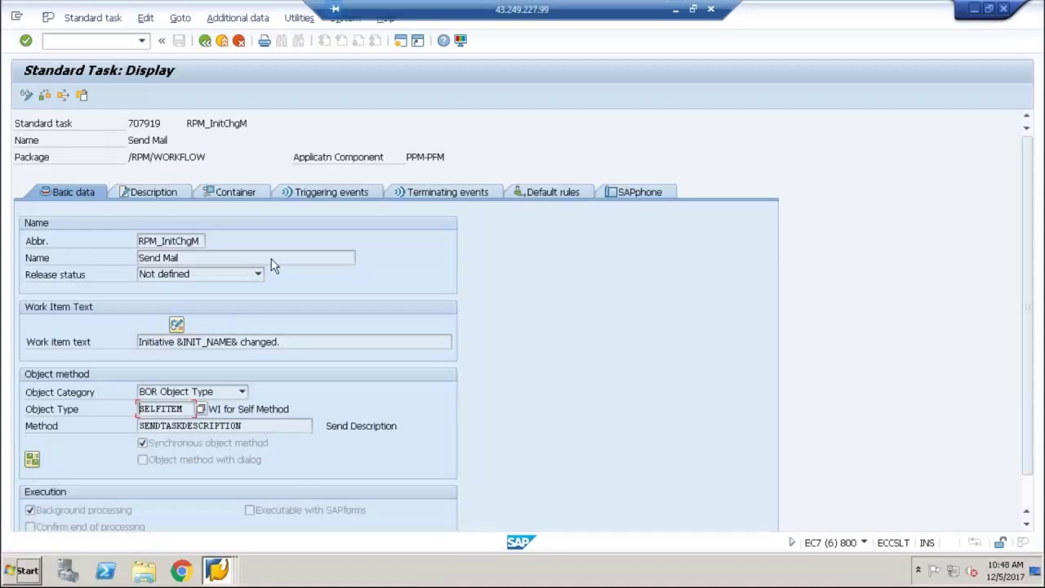
Step: Return to ZWF_ORDER's Workflow Builder, check the Send Mail step, and open its binding
{"action": "key", "text": "F3"}
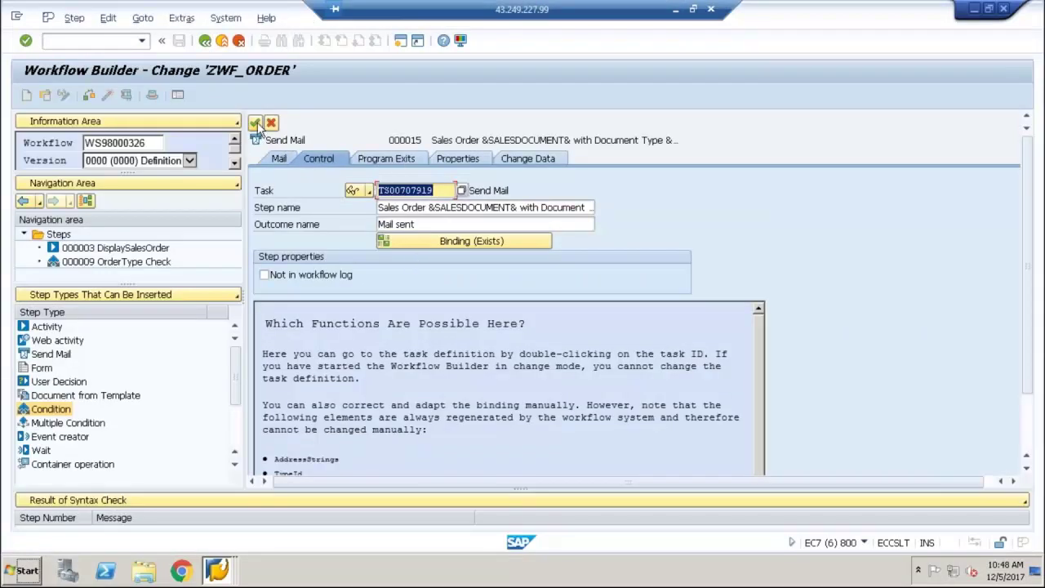
{"action": "left_click", "coordinate": [256, 122]}
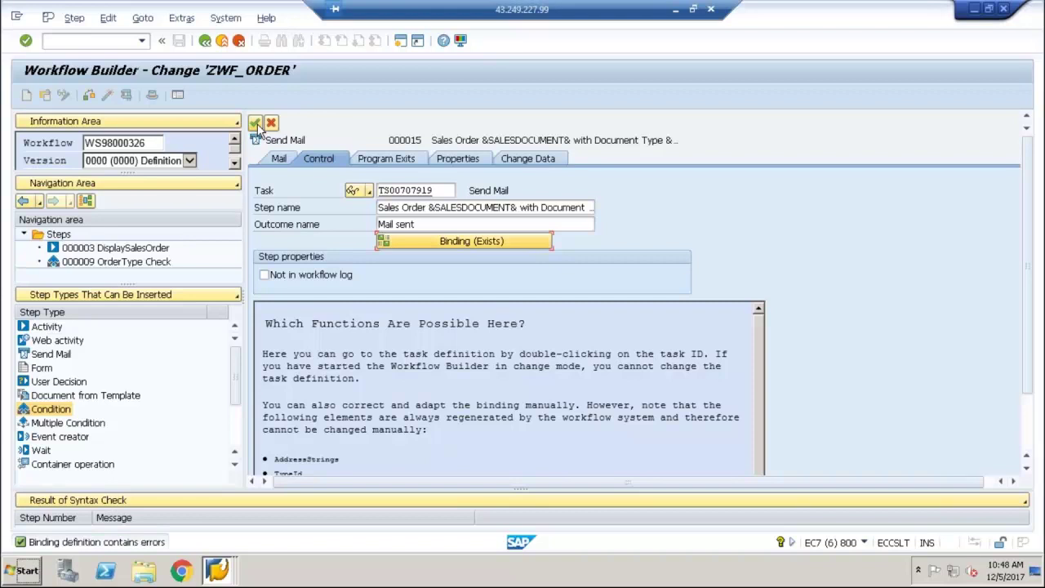
{"action": "left_click", "coordinate": [421, 223]}
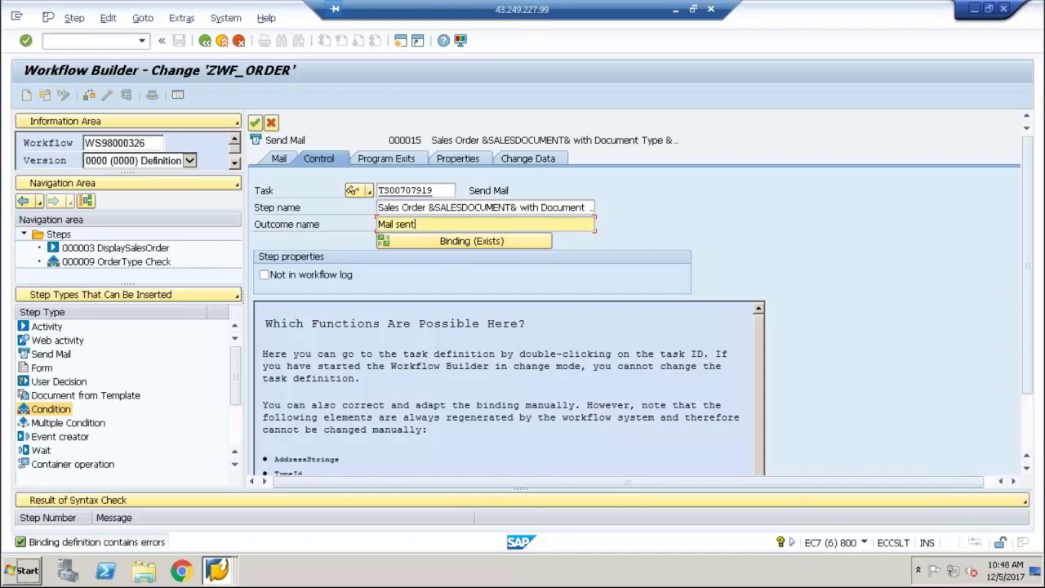
{"action": "left_click", "coordinate": [479, 238]}
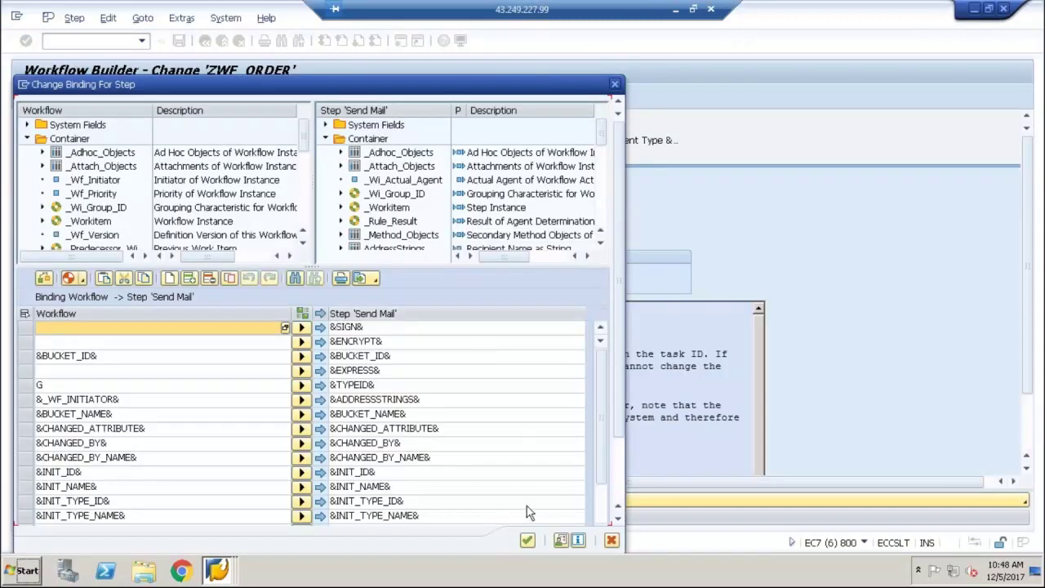
Step: Close and reopen the binding dialog, then check the step, which reports binding definition errors
{"action": "left_click", "coordinate": [528, 540]}
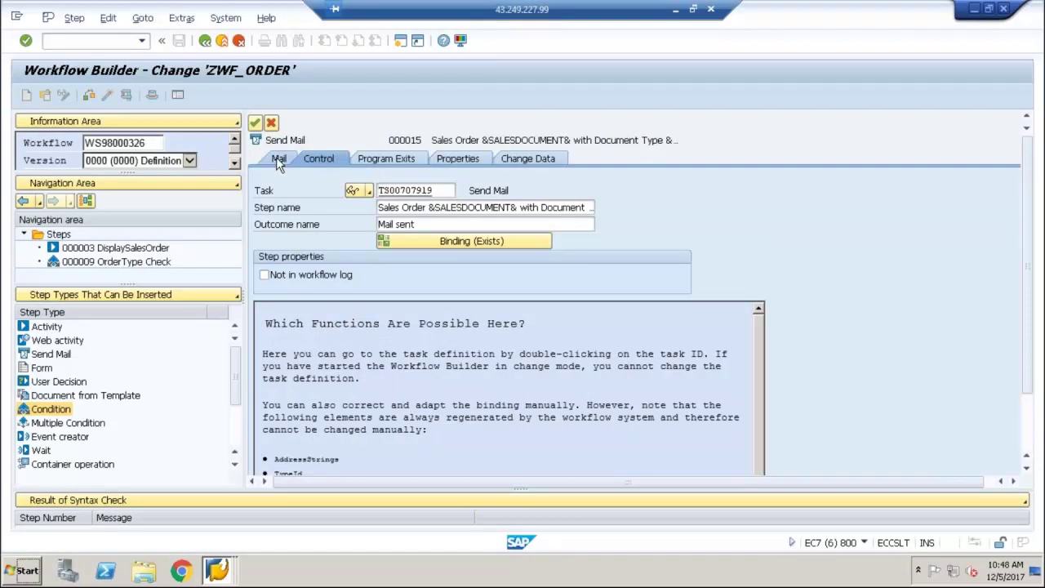
{"action": "left_click", "coordinate": [279, 160]}
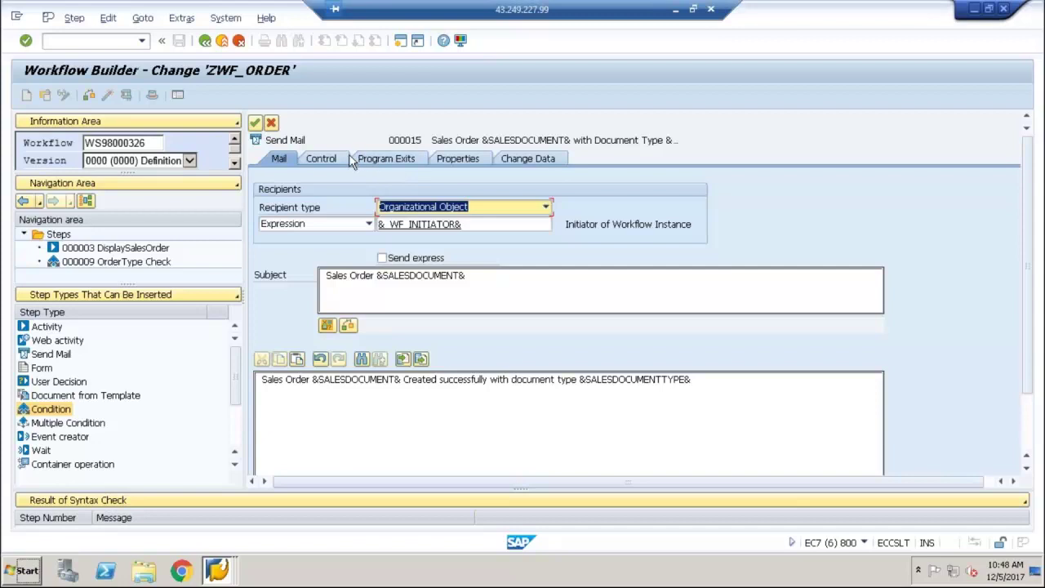
{"action": "left_click", "coordinate": [346, 160]}
{"action": "left_click", "coordinate": [401, 243]}
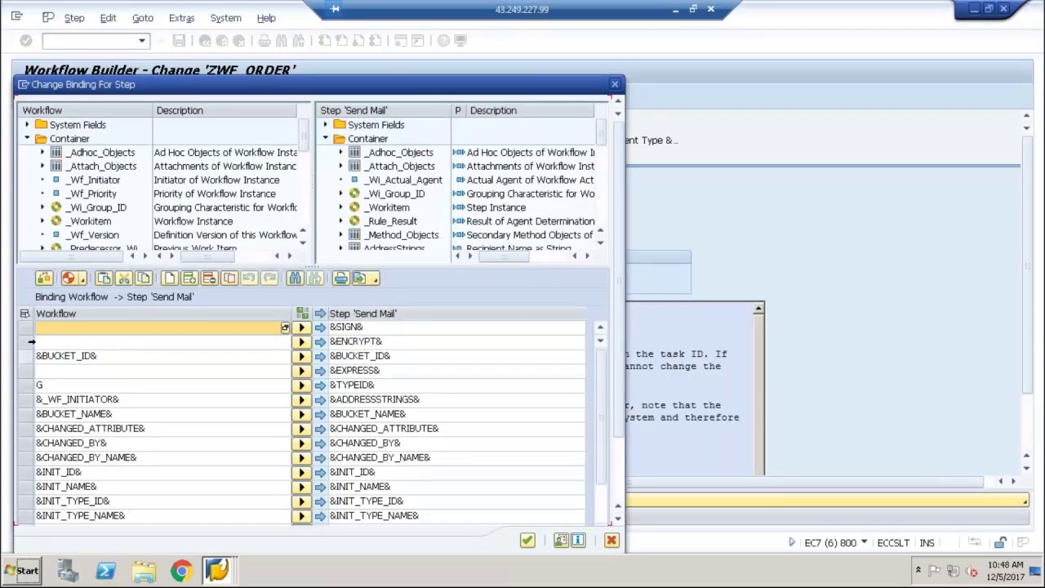
{"action": "left_click", "coordinate": [527, 540]}
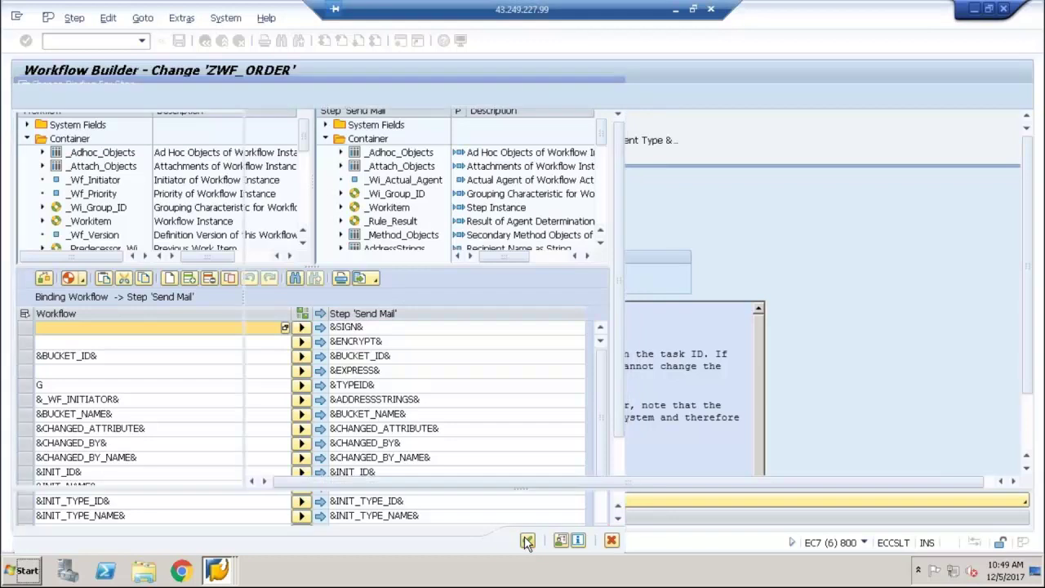
{"action": "left_click", "coordinate": [256, 125]}
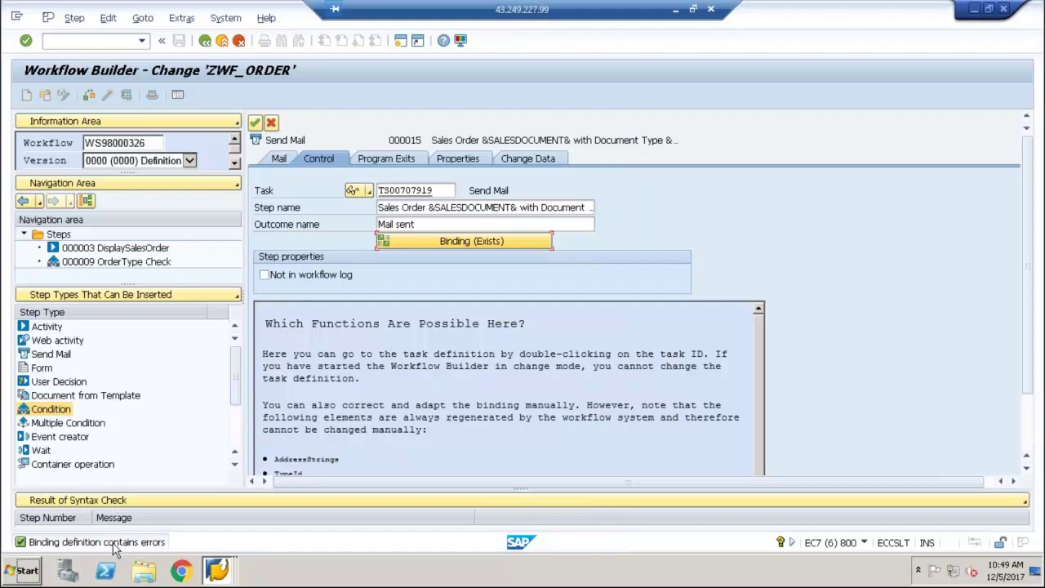
Step: Delete the &BUCKET_NAME&, &CHANGED_ATTRIBUTE&, &CHANGED_BY& and &CHANGED_BY_NAME& bindings
{"action": "left_click", "coordinate": [455, 241]}
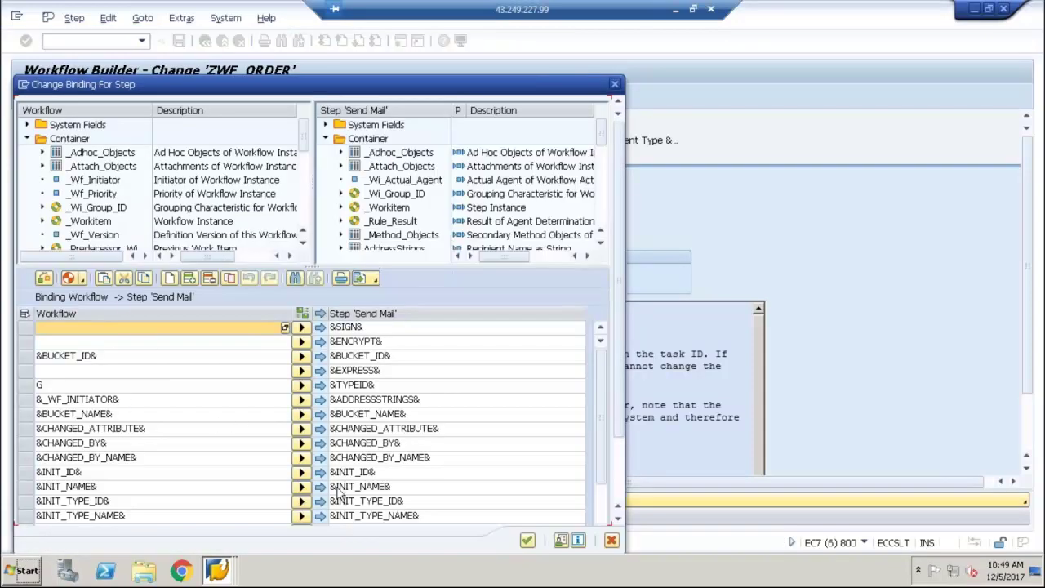
{"action": "left_click", "coordinate": [60, 442]}
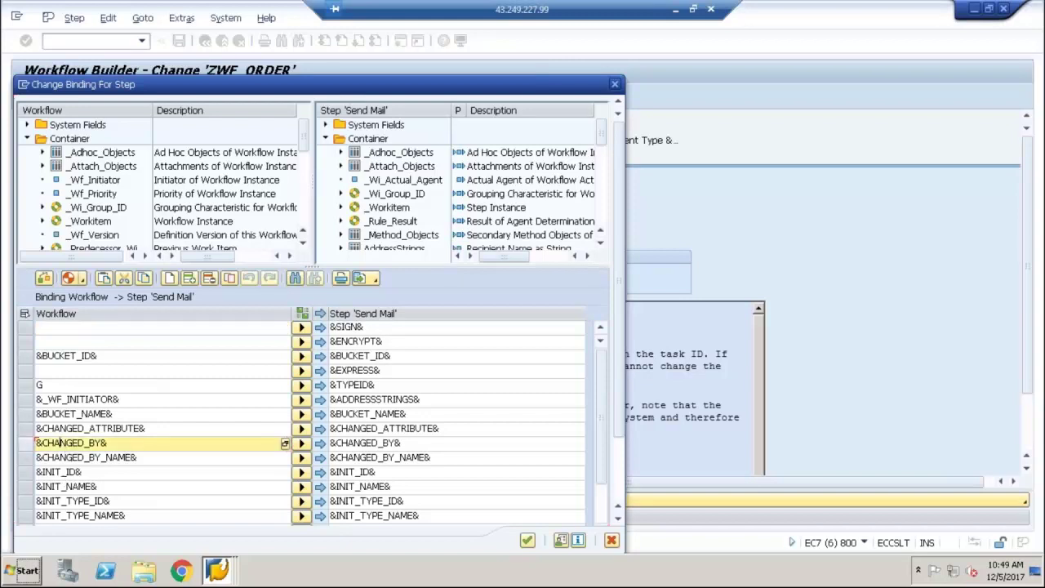
{"action": "left_click", "coordinate": [25, 414]}
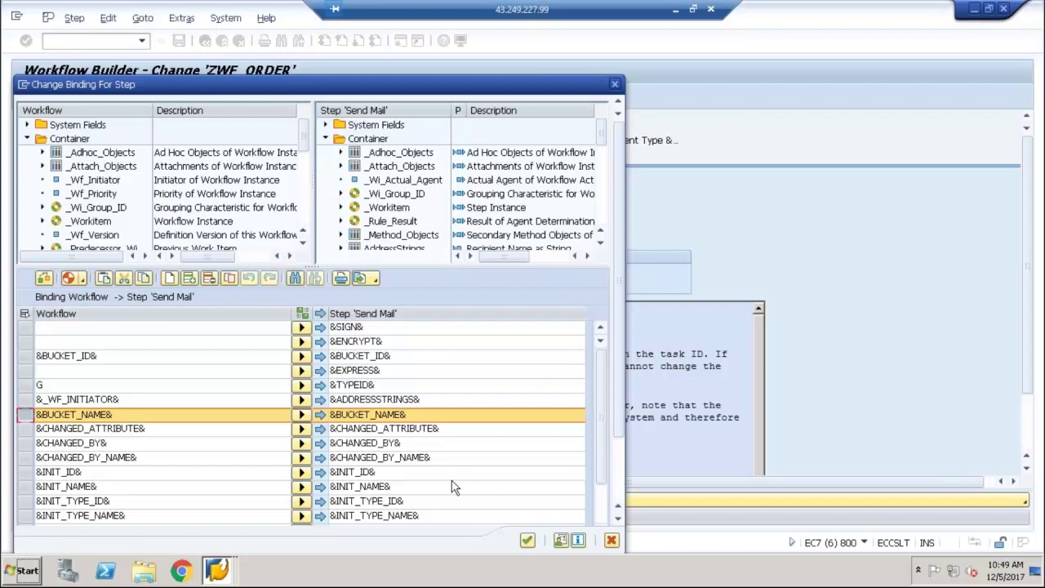
{"action": "left_click", "coordinate": [209, 279]}
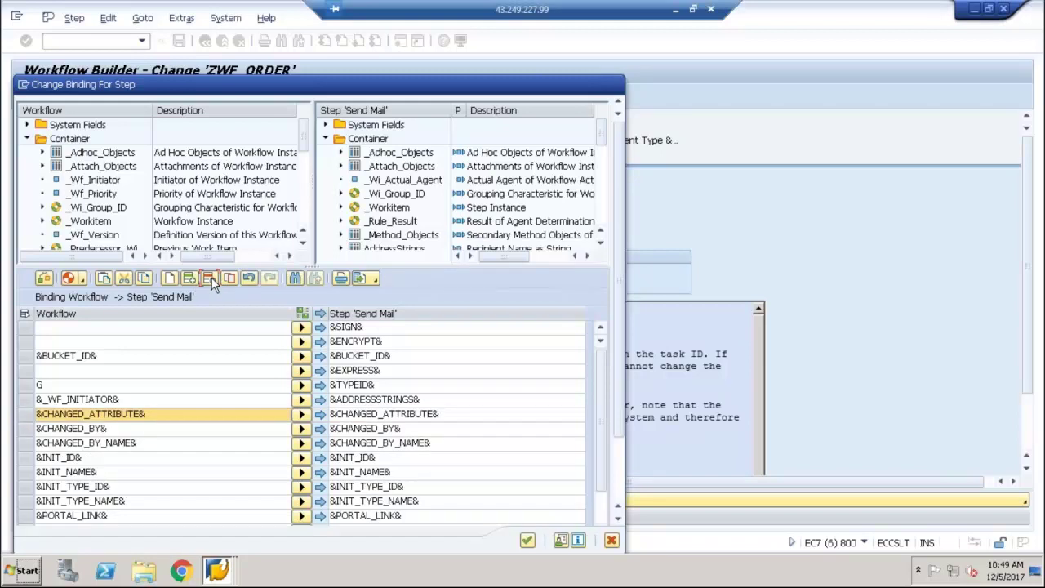
{"action": "left_click", "coordinate": [209, 278]}
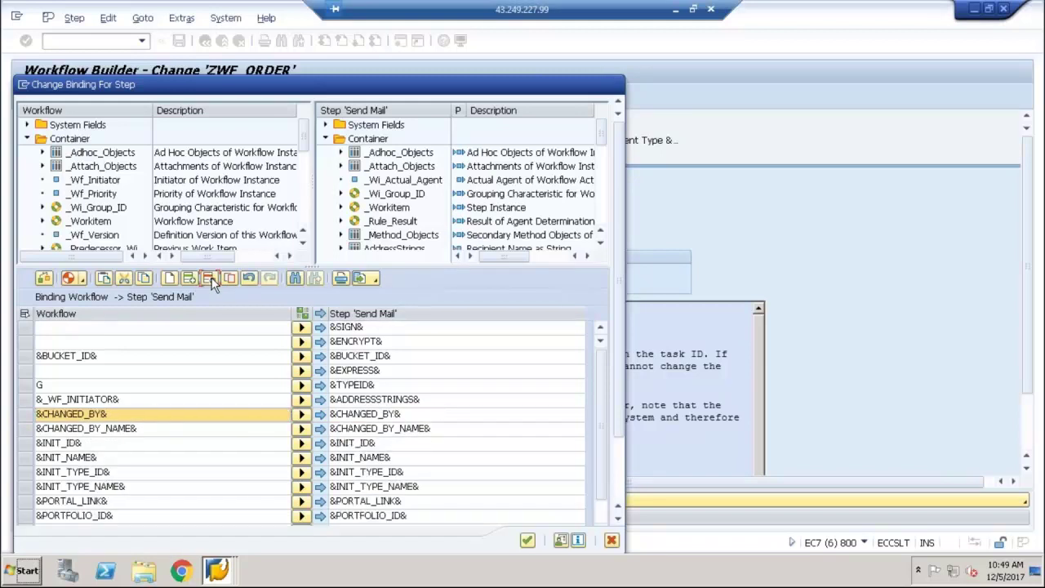
{"action": "left_click", "coordinate": [209, 278]}
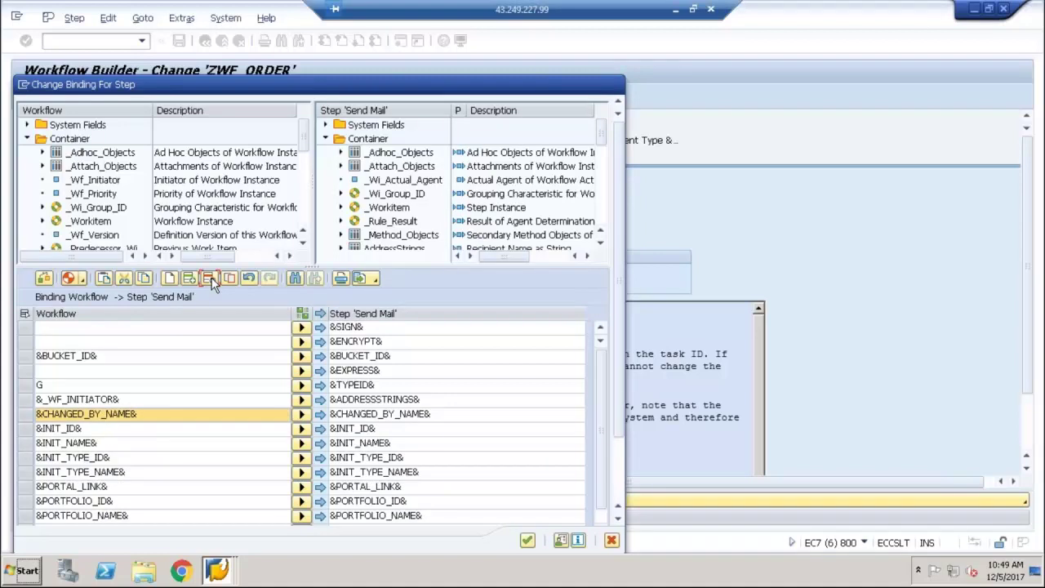
{"action": "left_click", "coordinate": [209, 279]}
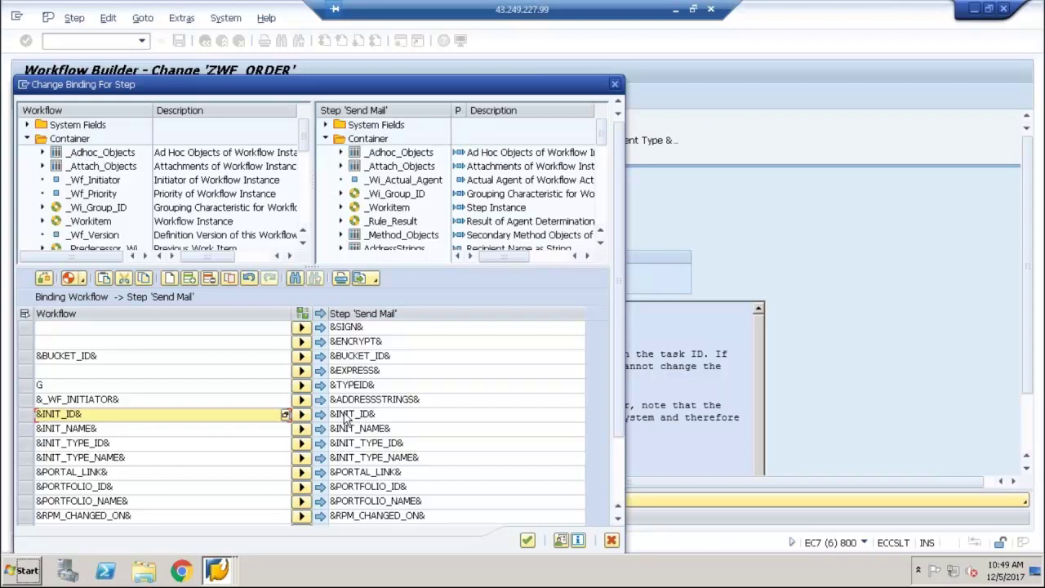
Step: Delete the &INIT_ID& through &RPM_CHANGED_ON& bindings, including the portal and portfolio rows
{"action": "left_click", "coordinate": [25, 414]}
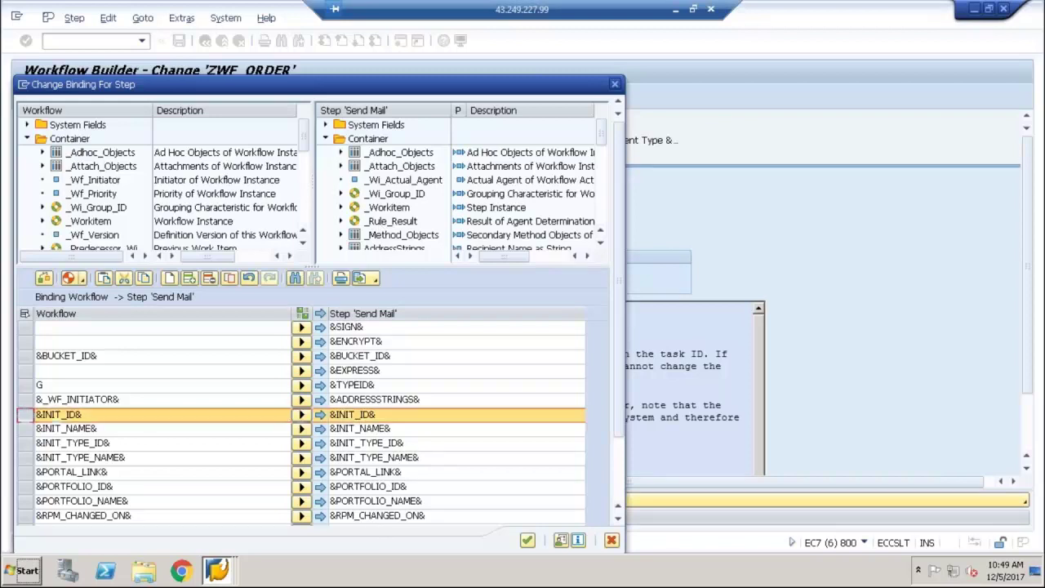
{"action": "left_click", "coordinate": [208, 279]}
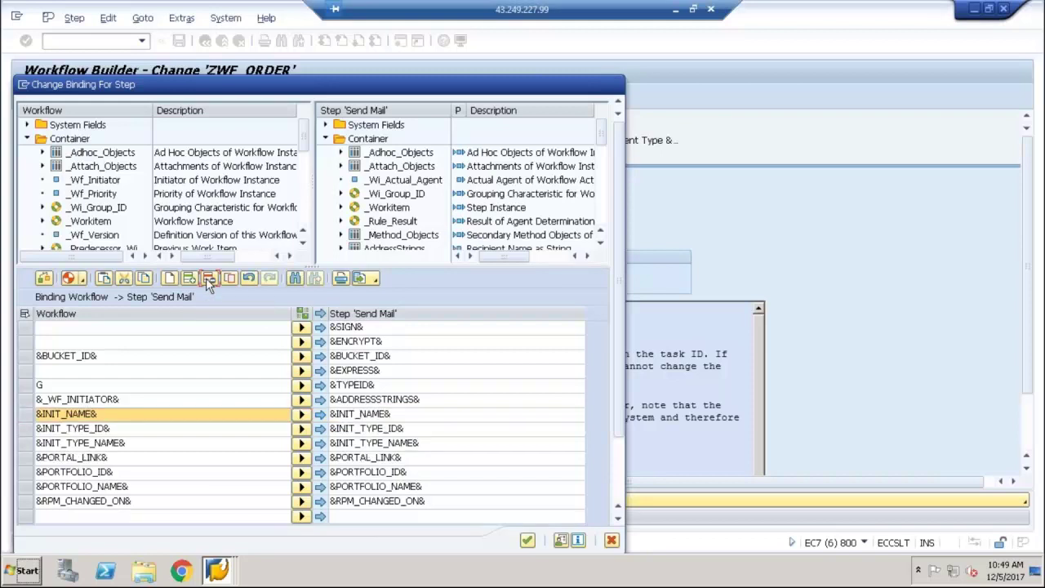
{"action": "left_click", "coordinate": [208, 279]}
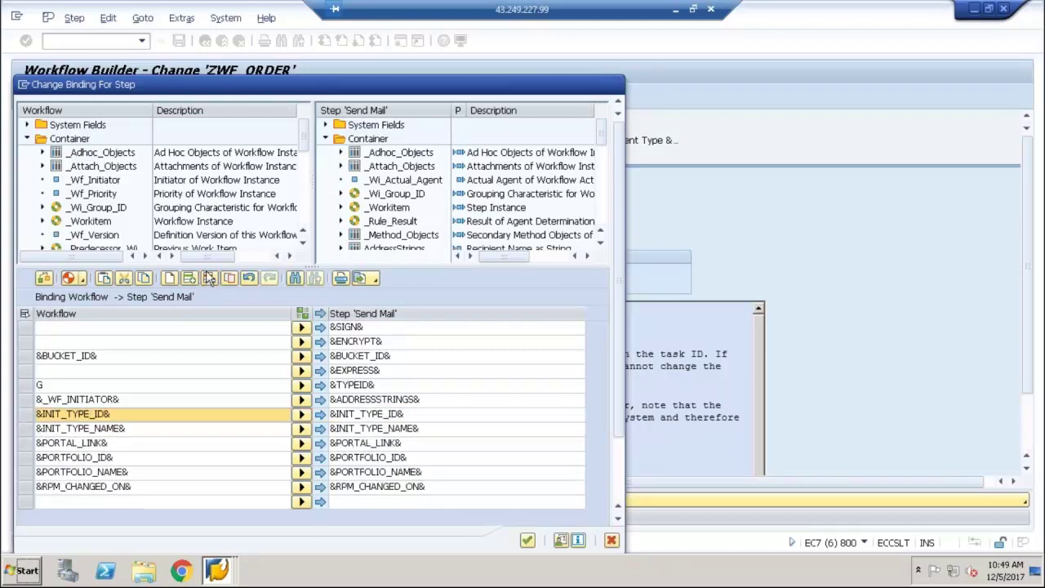
{"action": "left_click", "coordinate": [208, 279]}
{"action": "left_click", "coordinate": [208, 279]}
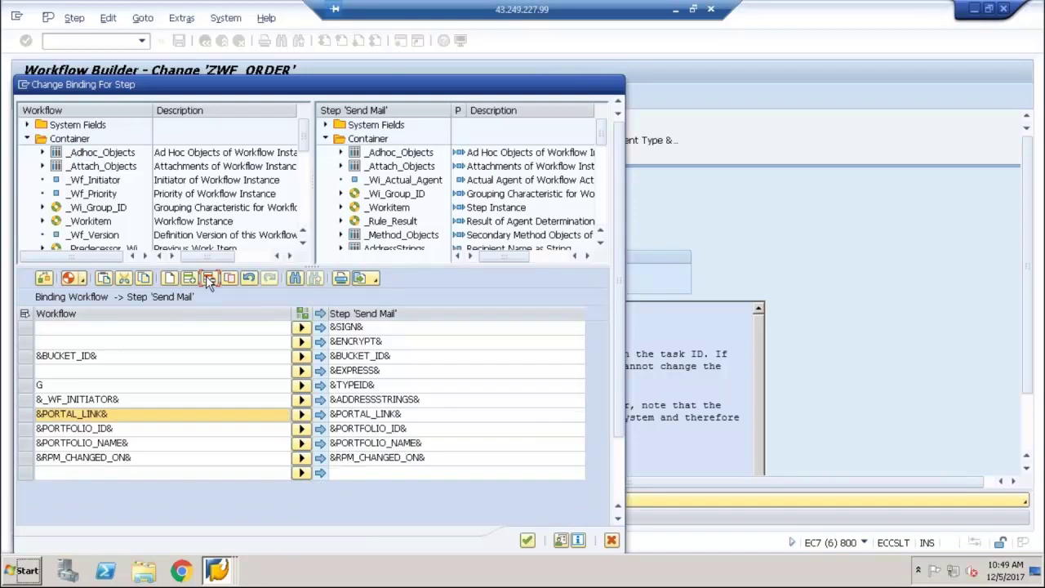
{"action": "left_click", "coordinate": [208, 280]}
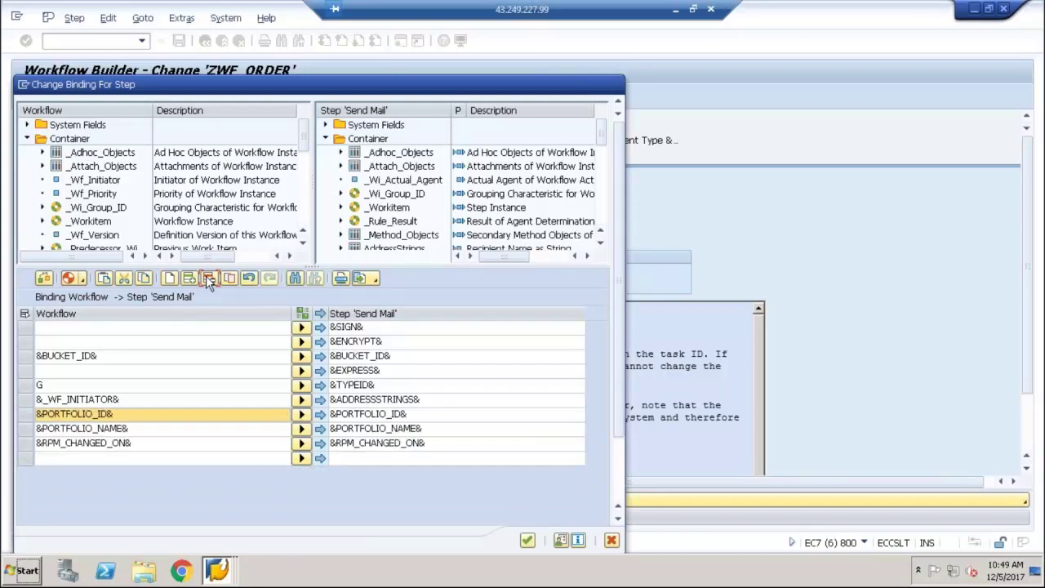
{"action": "left_click", "coordinate": [208, 279]}
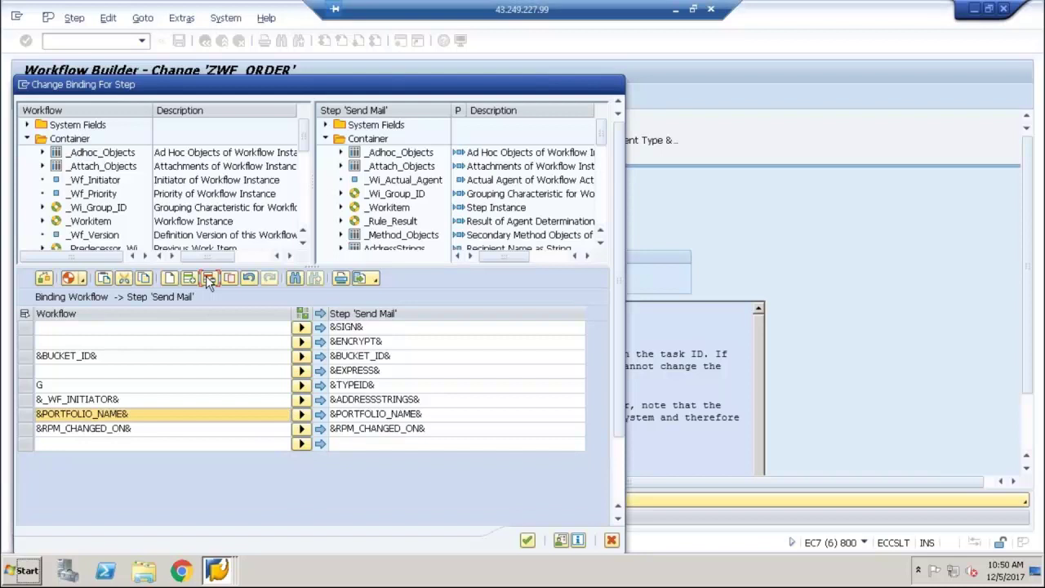
{"action": "left_click", "coordinate": [208, 279]}
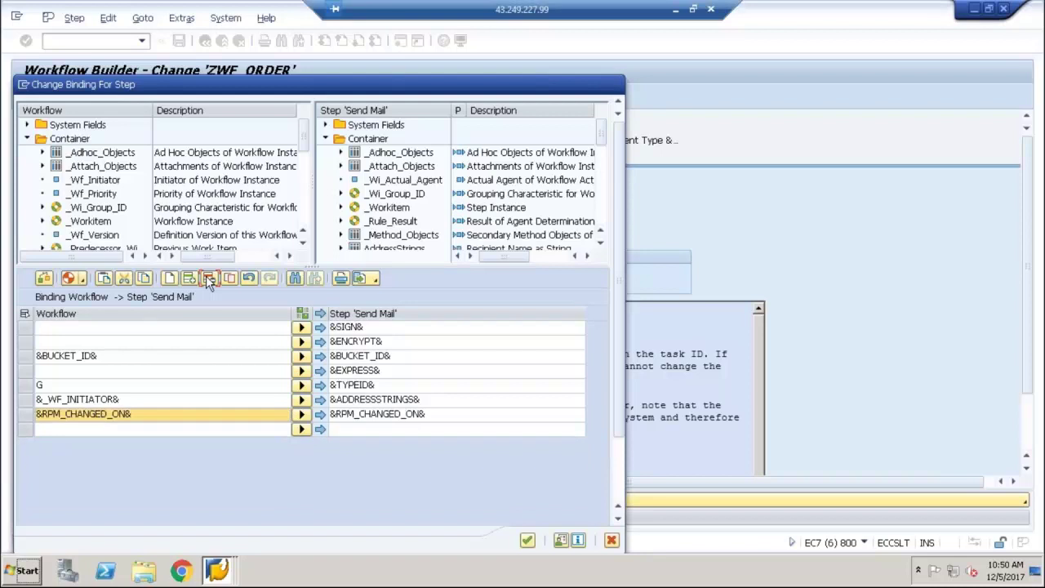
{"action": "left_click", "coordinate": [208, 279]}
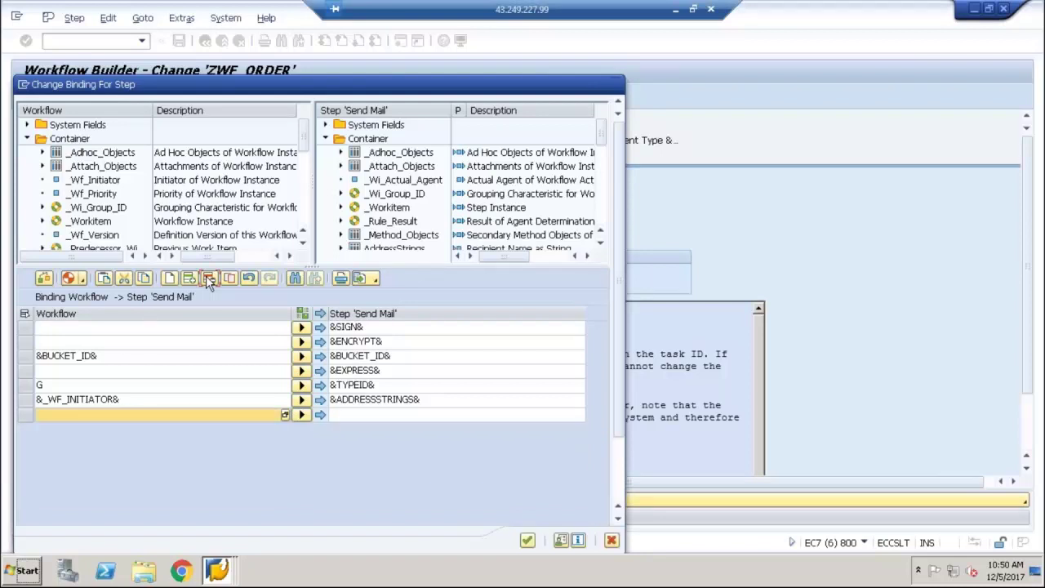
Step: Remove the leftover empty binding row and accept the cleaned-up binding
{"action": "left_click", "coordinate": [208, 279]}
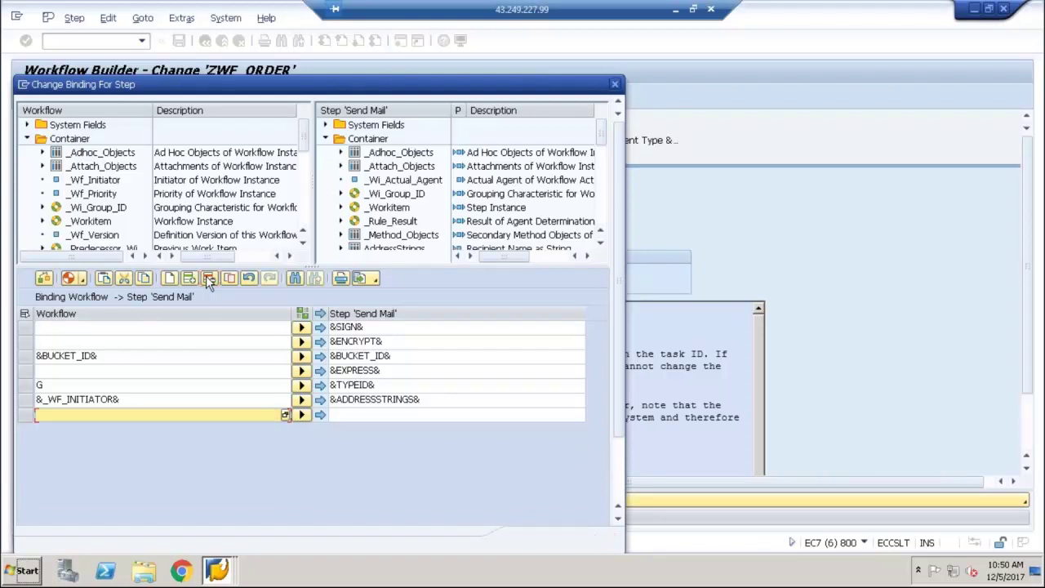
{"action": "left_click", "coordinate": [25, 414]}
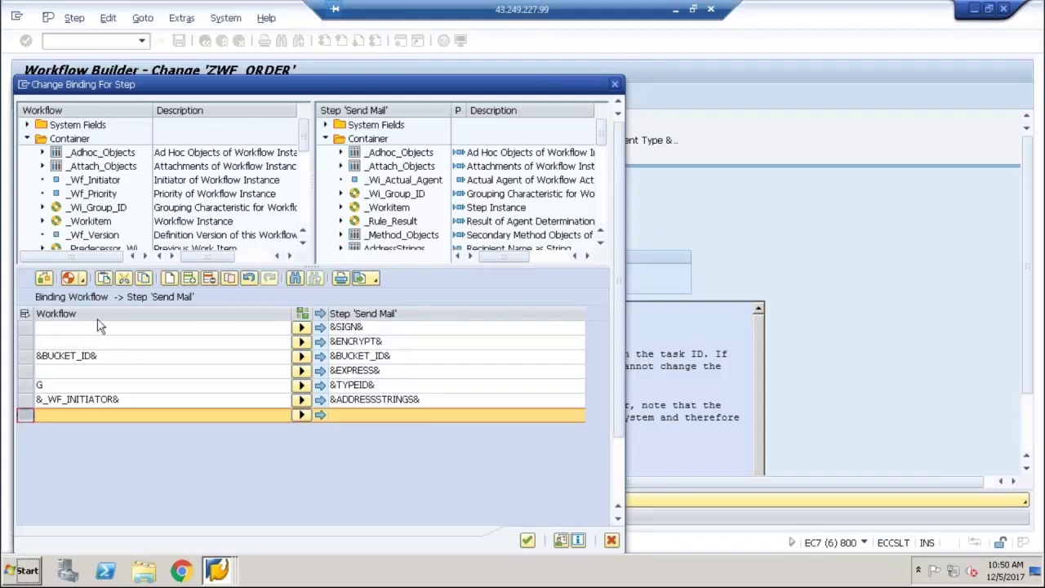
{"action": "left_click", "coordinate": [212, 279]}
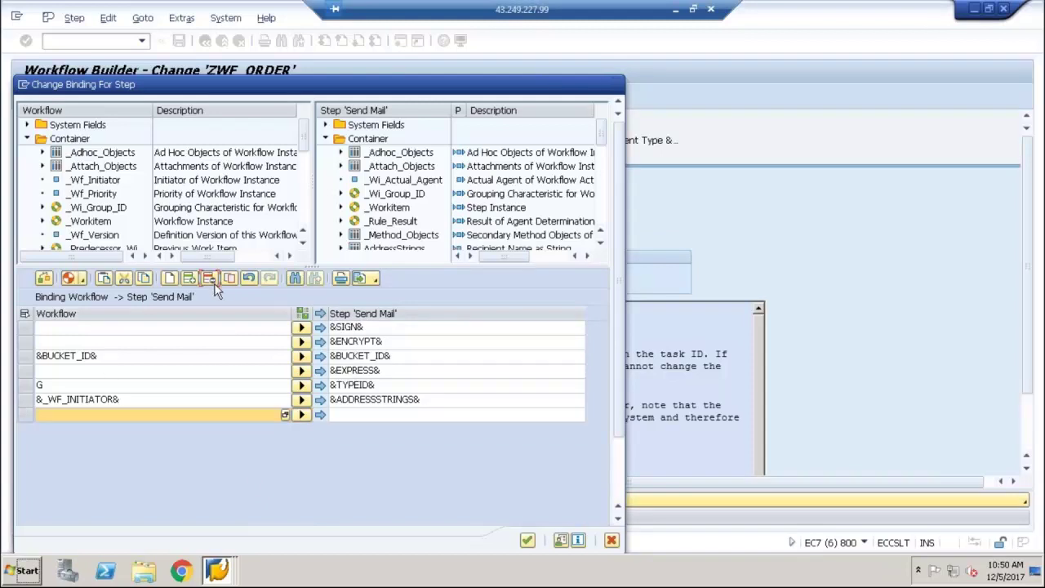
{"action": "left_click", "coordinate": [528, 541]}
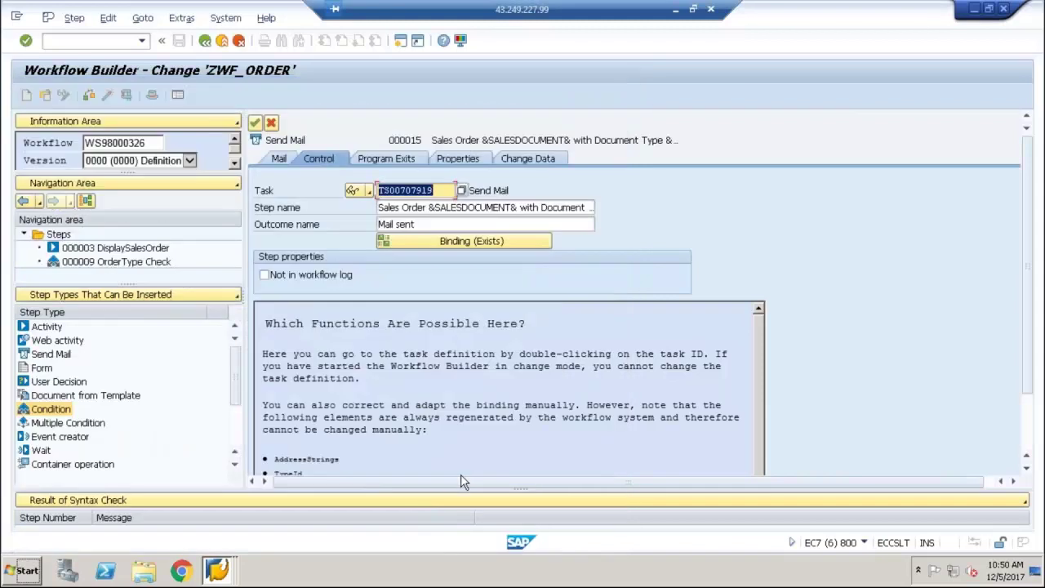
{"action": "left_click", "coordinate": [278, 160]}
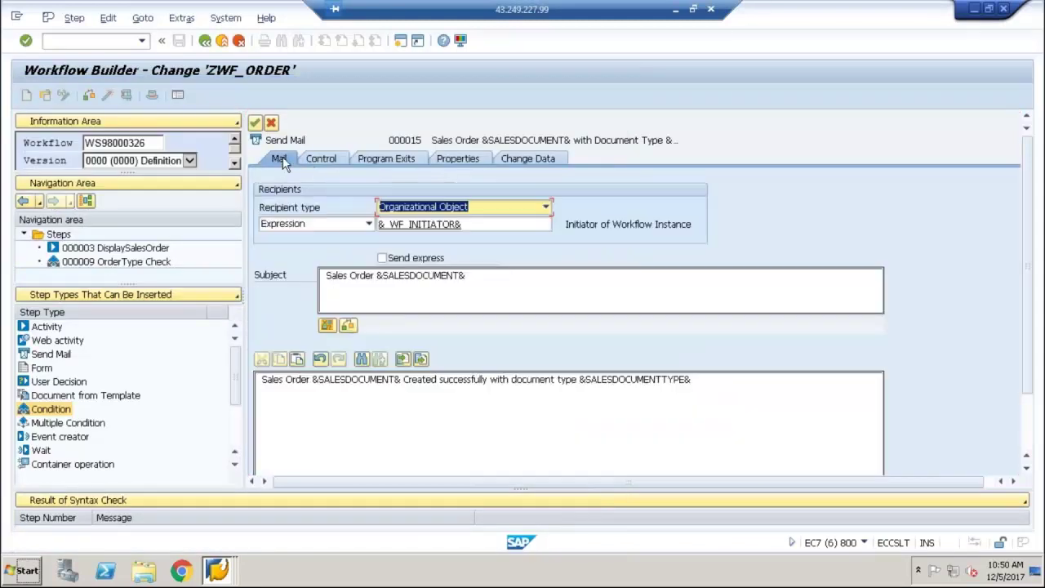
{"action": "left_click", "coordinate": [324, 156]}
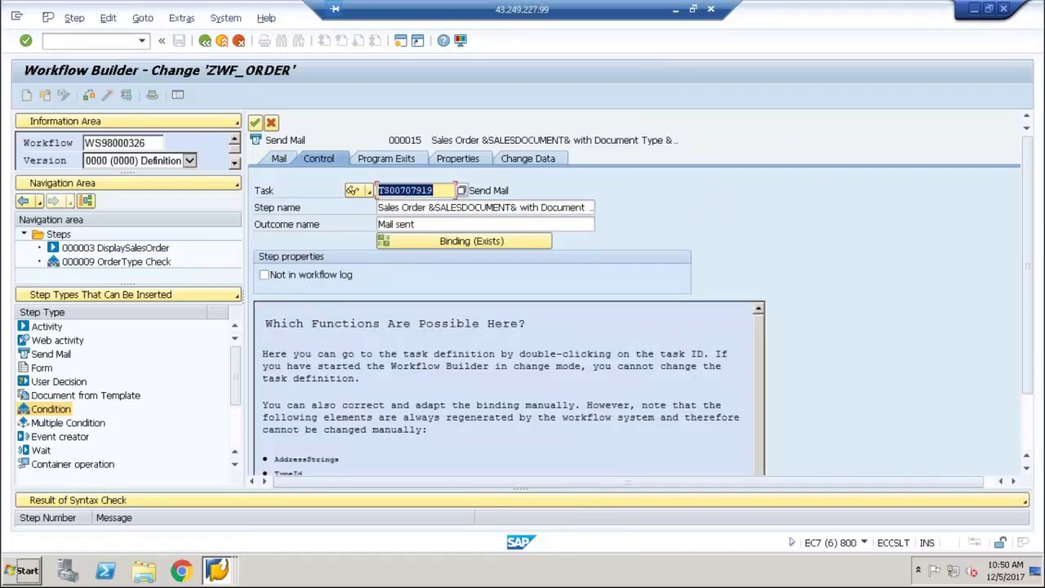
{"action": "left_click", "coordinate": [435, 245]}
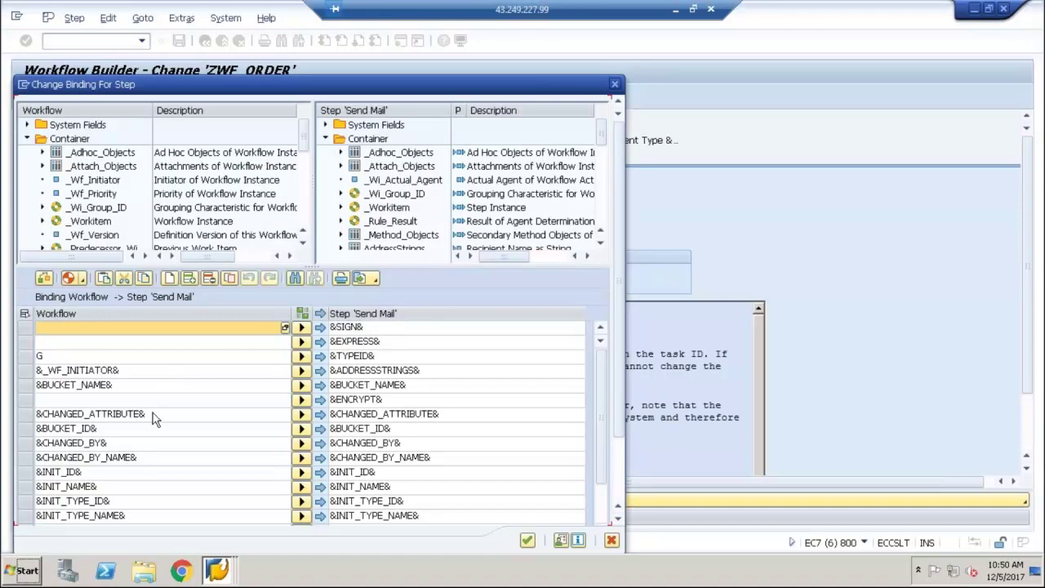
{"action": "left_click", "coordinate": [366, 431]}
{"action": "left_click", "coordinate": [612, 542]}
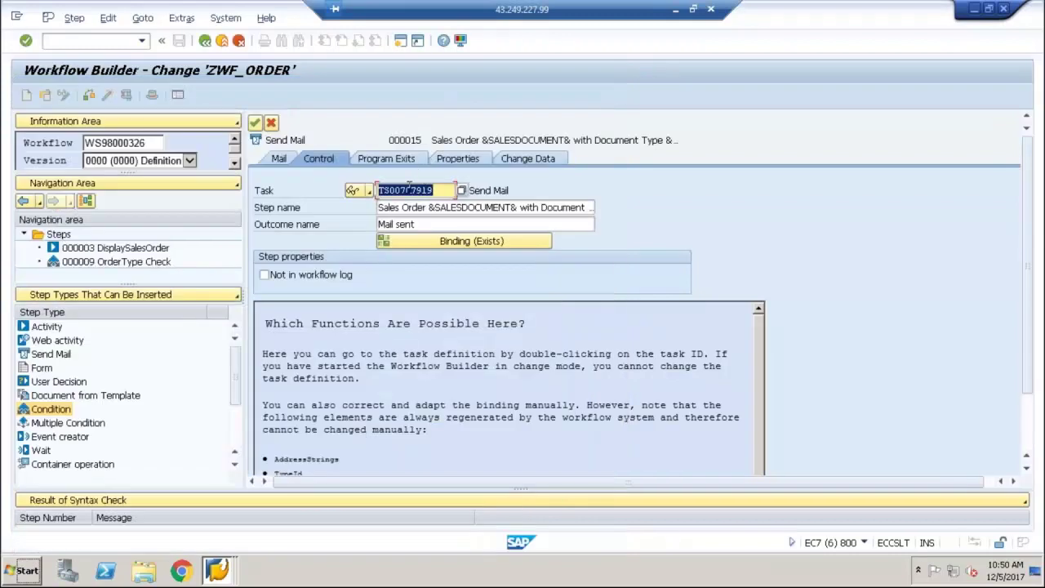
{"action": "double_click", "coordinate": [414, 190]}
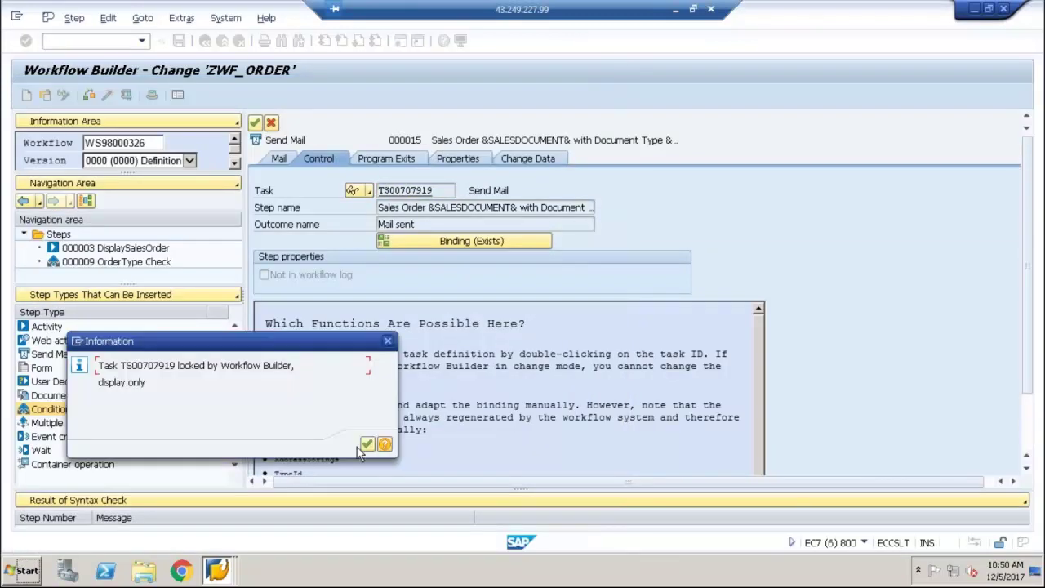
{"action": "left_click", "coordinate": [367, 443]}
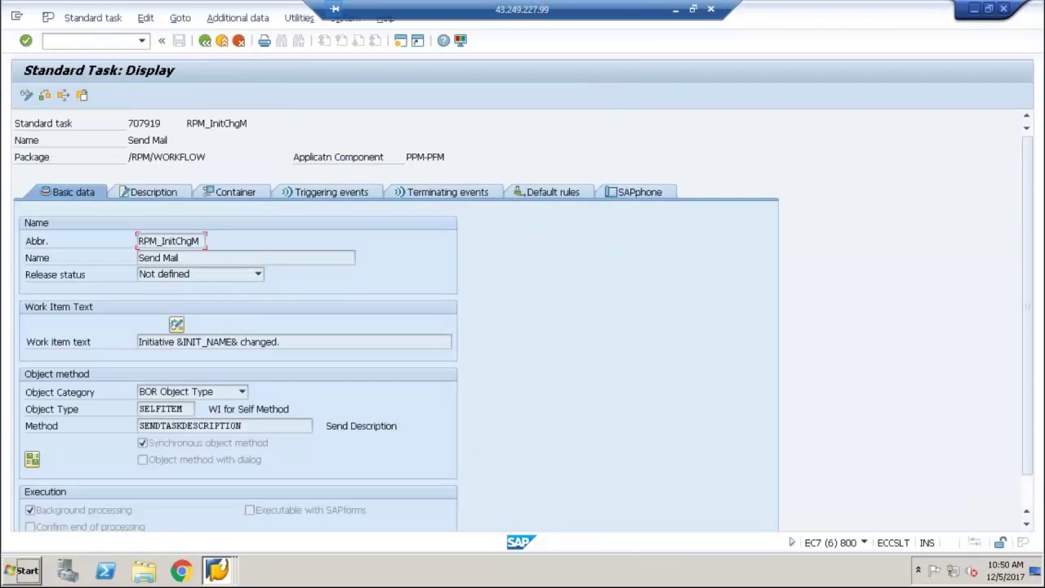
{"action": "left_click", "coordinate": [230, 194]}
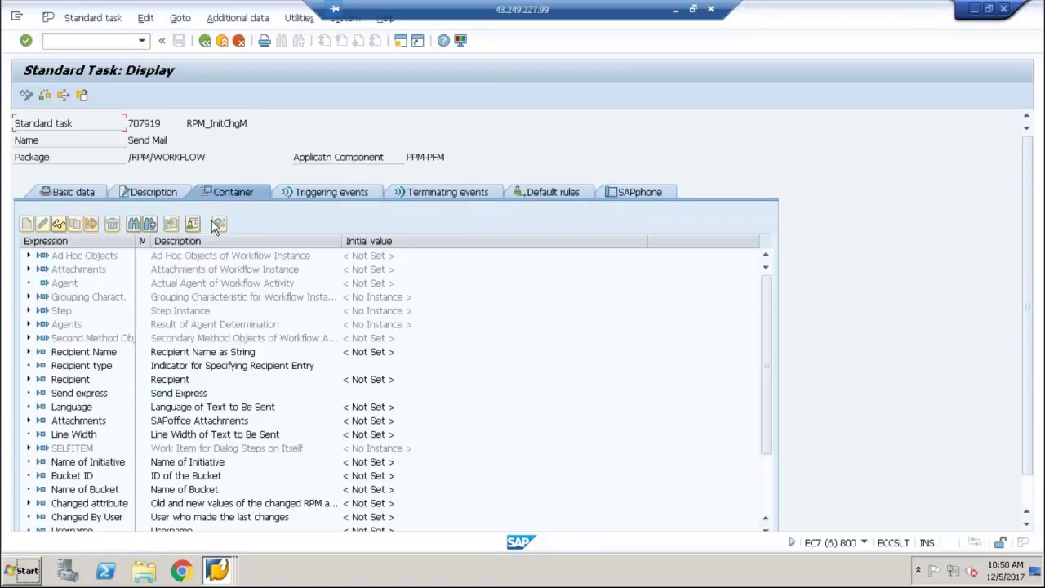
{"action": "double_click", "coordinate": [72, 476]}
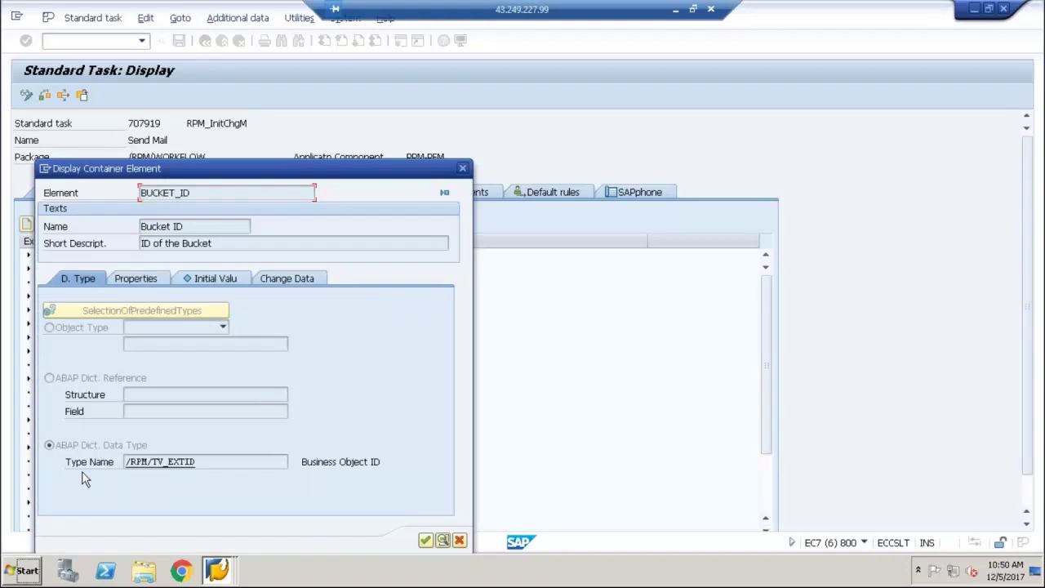
{"action": "left_click", "coordinate": [124, 280]}
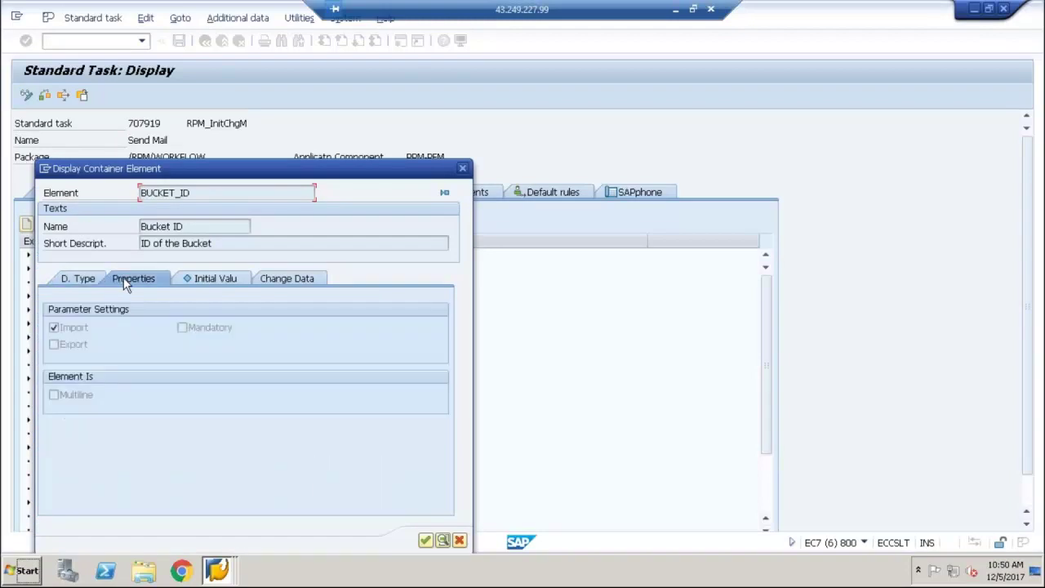
{"action": "left_click", "coordinate": [192, 278]}
{"action": "left_click", "coordinate": [271, 282]}
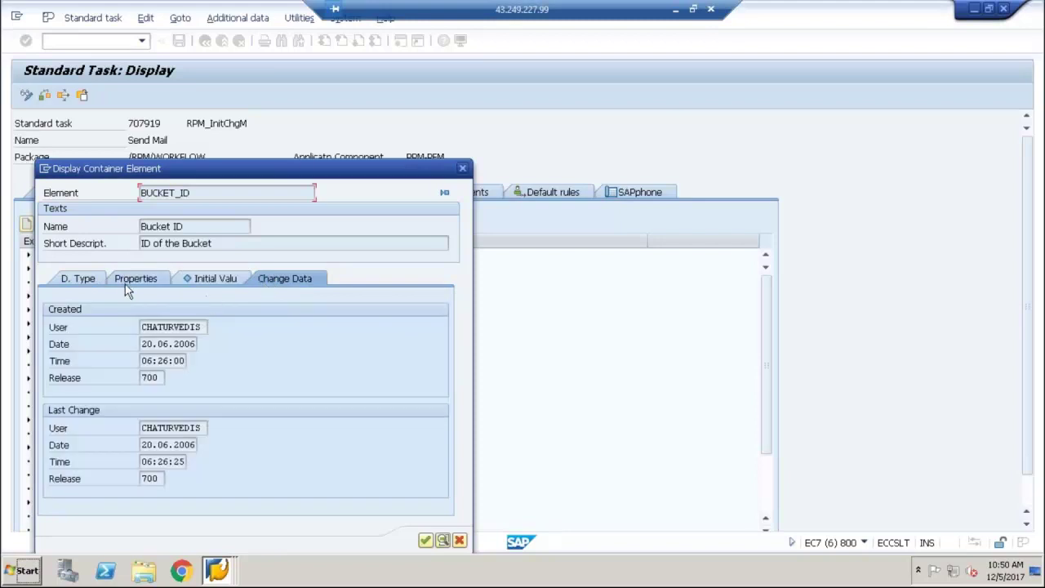
{"action": "left_click", "coordinate": [125, 284]}
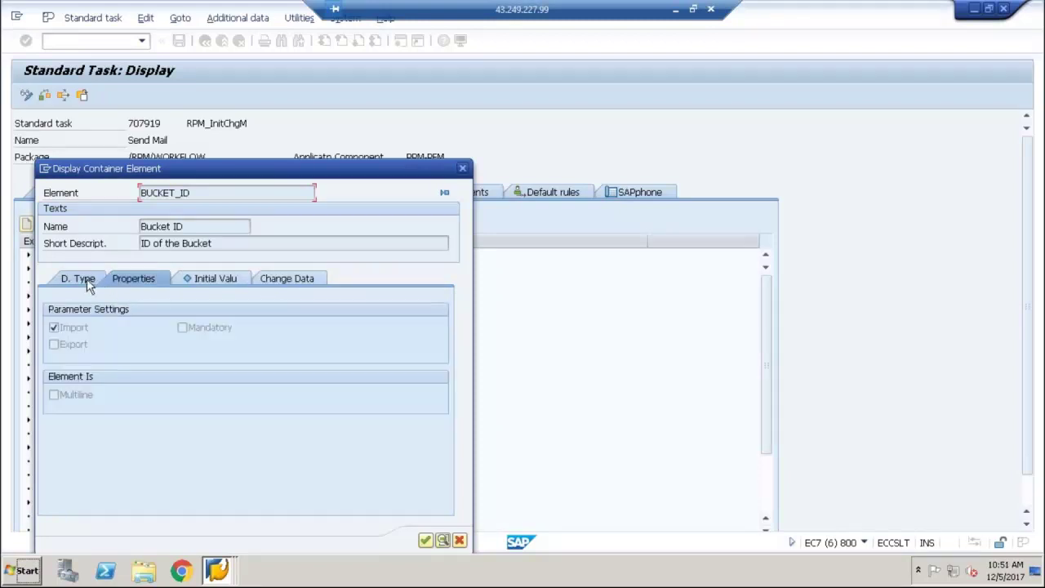
{"action": "left_click", "coordinate": [86, 279]}
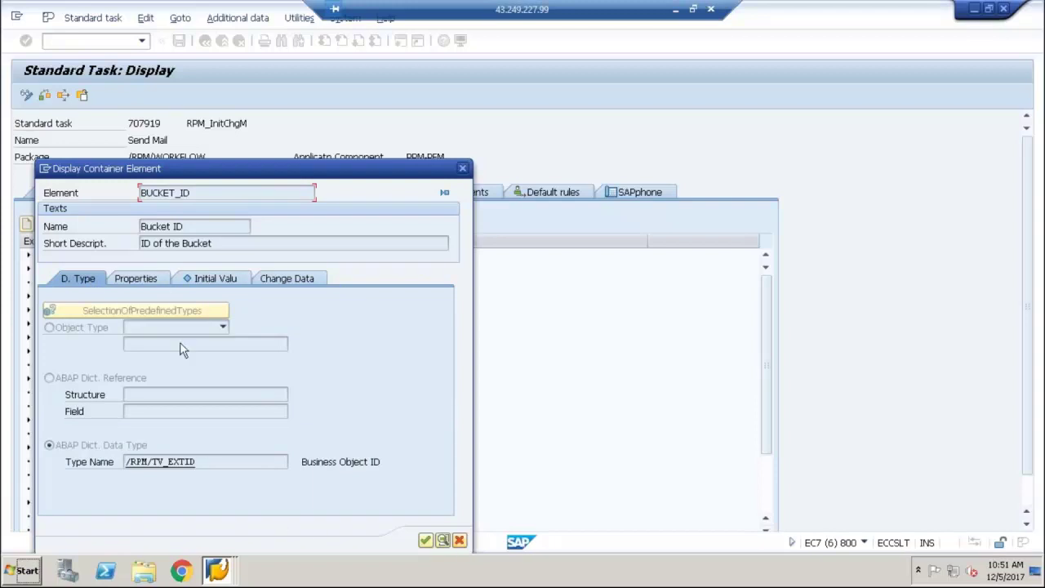
{"action": "left_click", "coordinate": [162, 307]}
{"action": "left_click", "coordinate": [424, 541]}
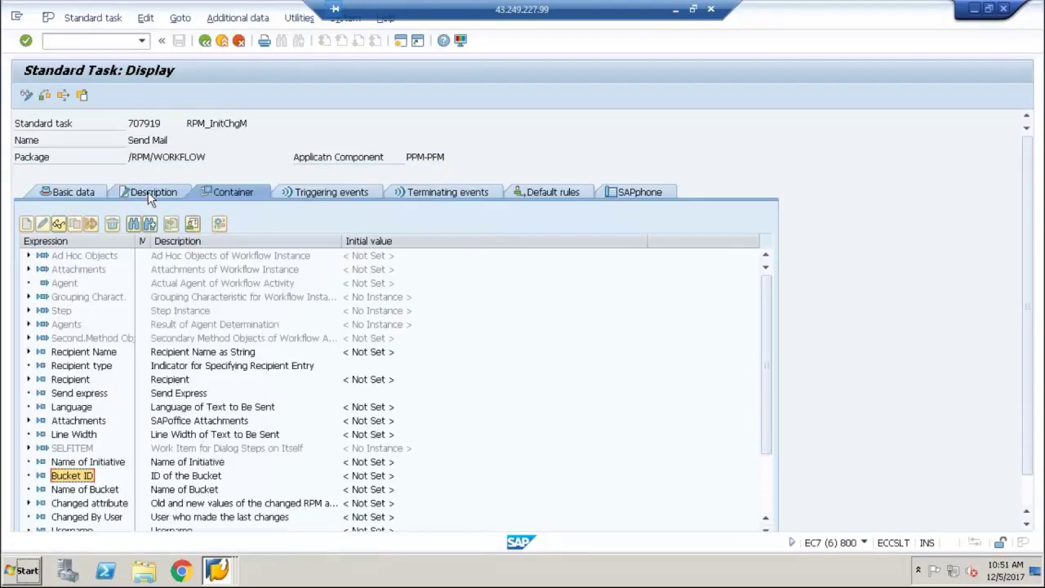
{"action": "left_click", "coordinate": [150, 196]}
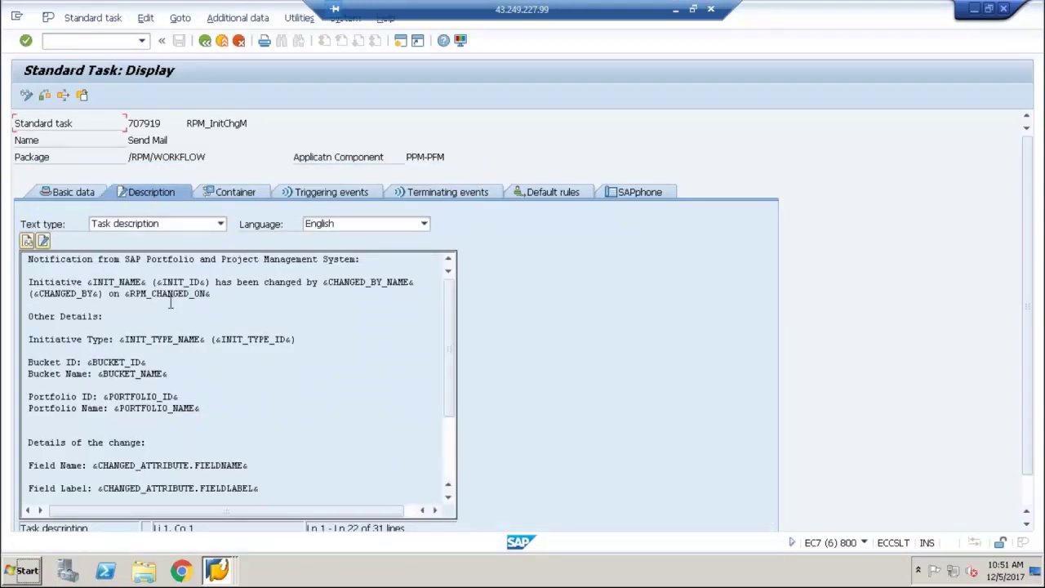
{"action": "left_click_drag", "start_coordinate": [201, 407], "coordinate": [23, 282]}
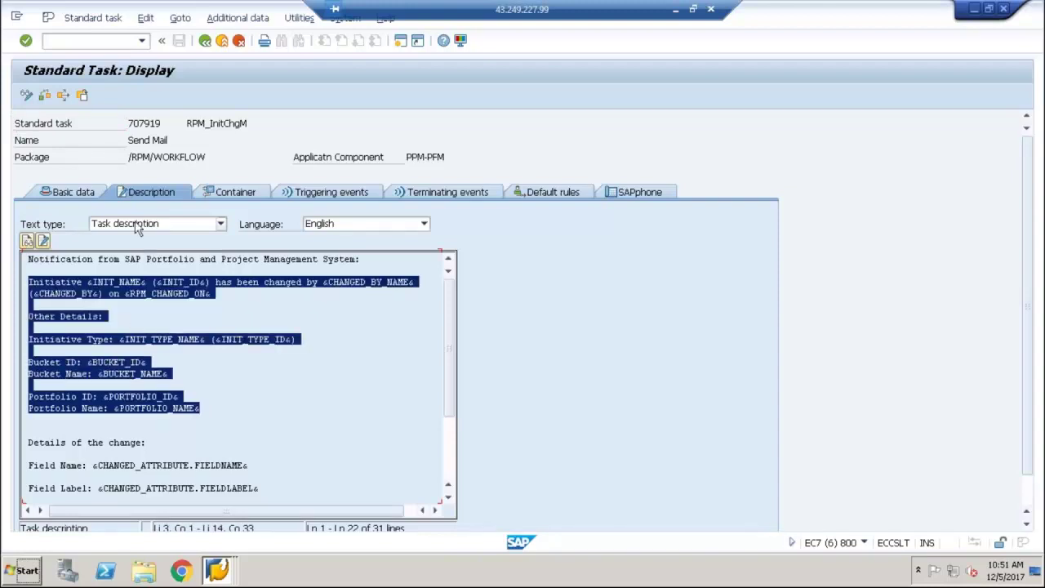
{"action": "left_click", "coordinate": [160, 438]}
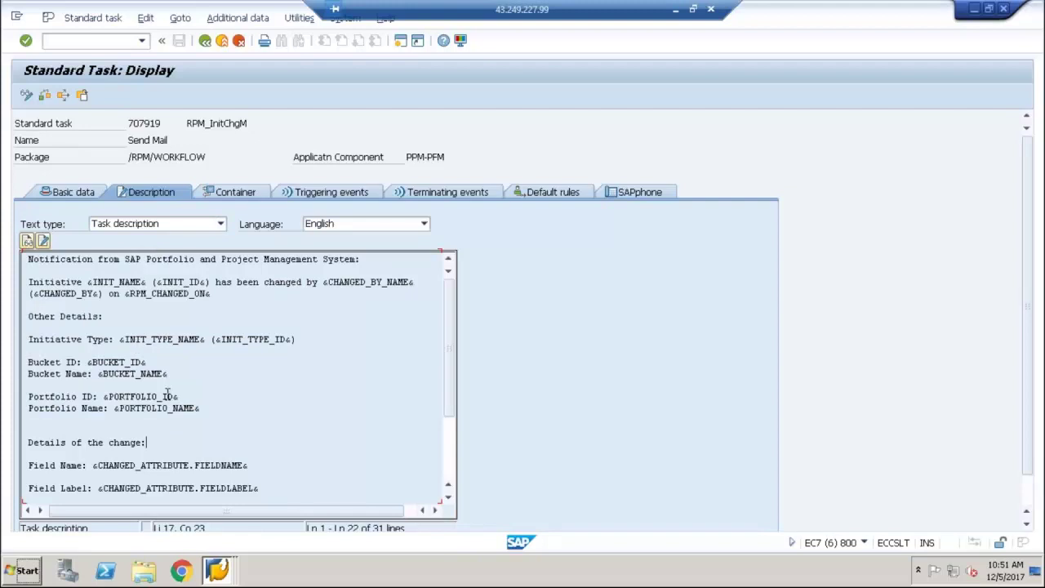
{"action": "left_click", "coordinate": [205, 41]}
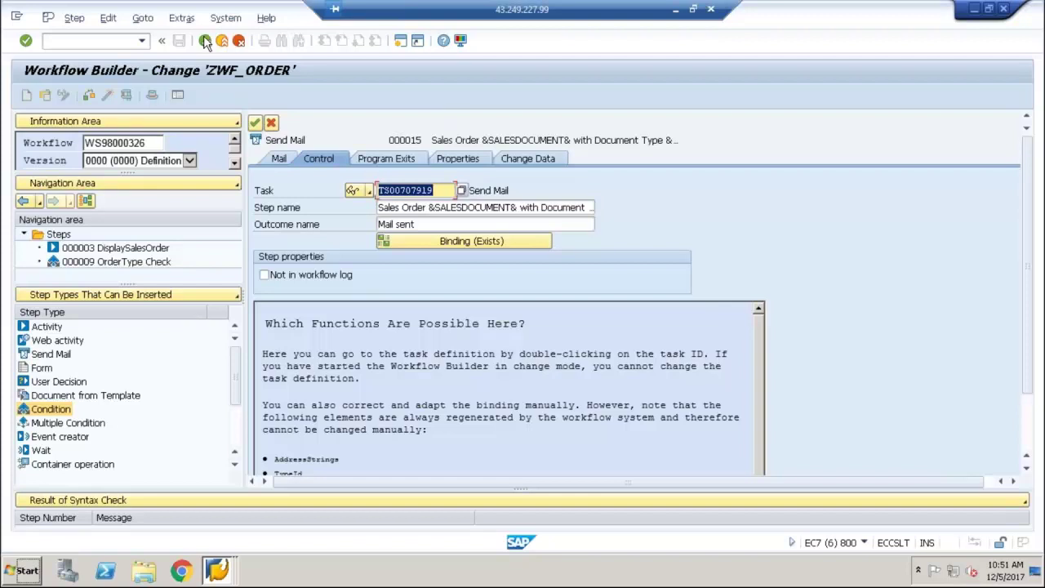
Step: Assign task TS00707921 to the Send Mail step from the task list
{"action": "left_click", "coordinate": [461, 190]}
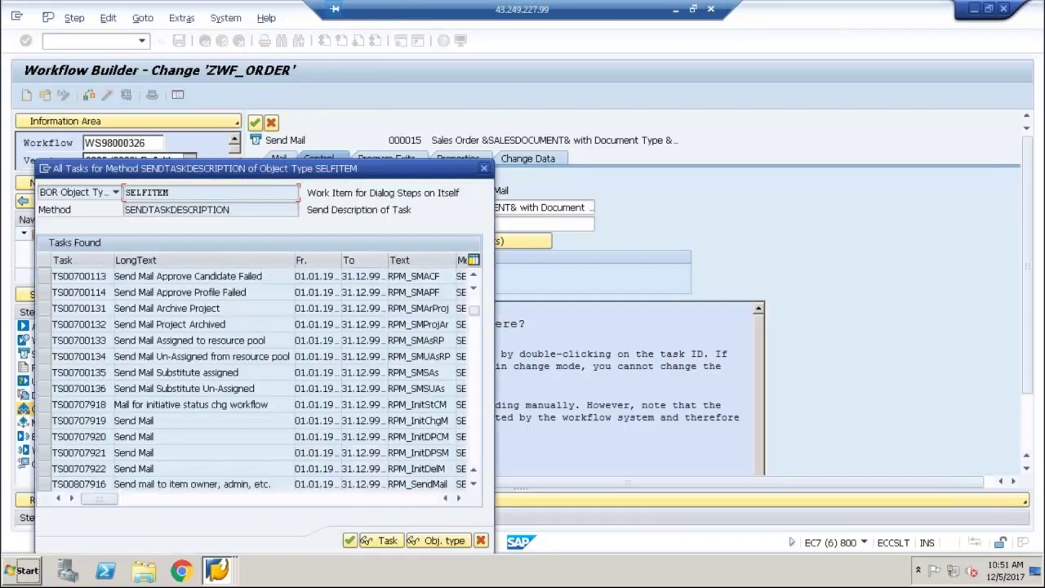
{"action": "left_click", "coordinate": [53, 452]}
{"action": "left_click", "coordinate": [350, 541]}
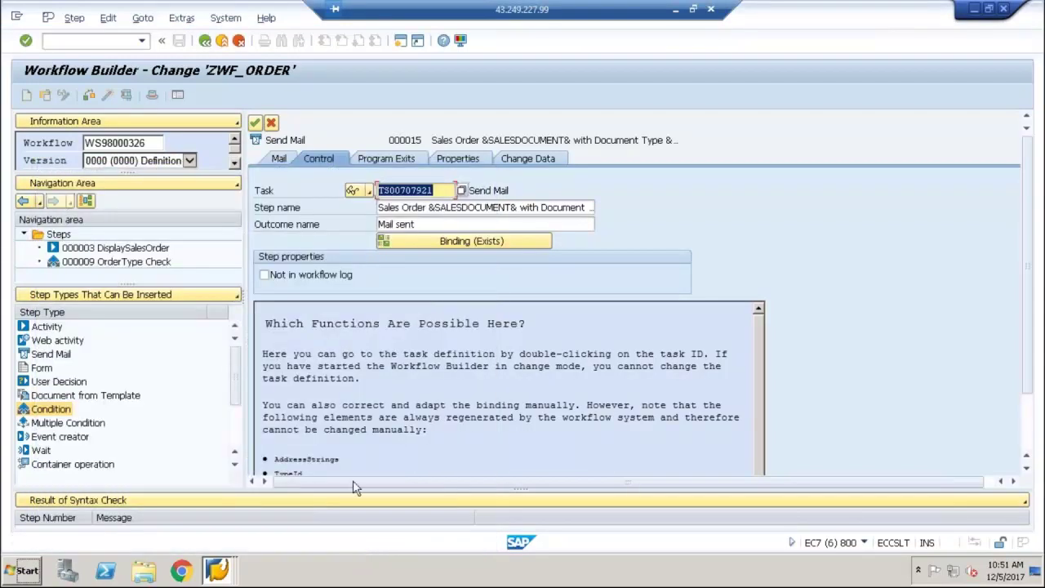
Step: Review the description of task TS00707921 and return to the step editor
{"action": "left_click", "coordinate": [398, 189]}
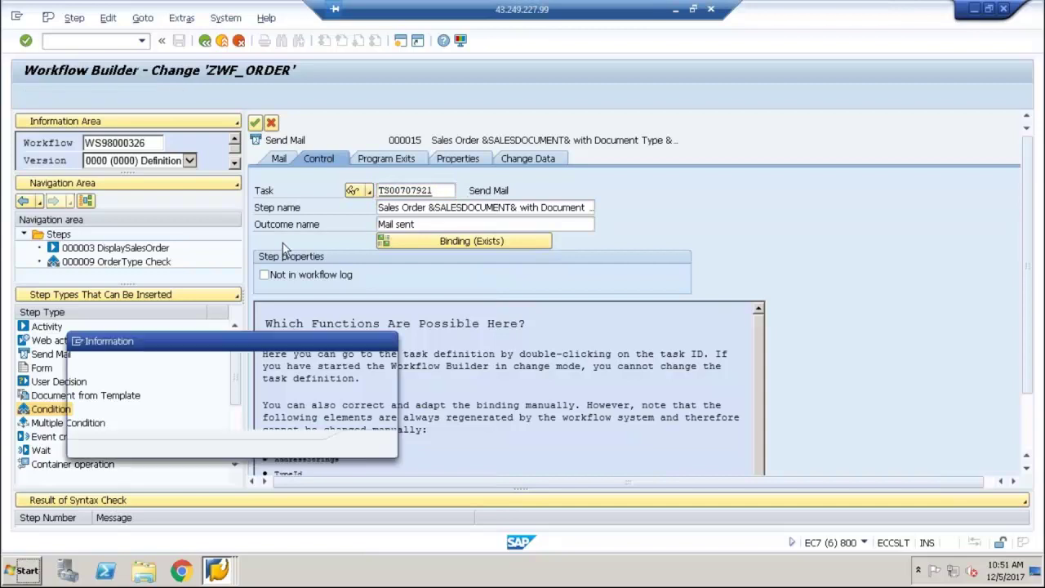
{"action": "left_click", "coordinate": [369, 446]}
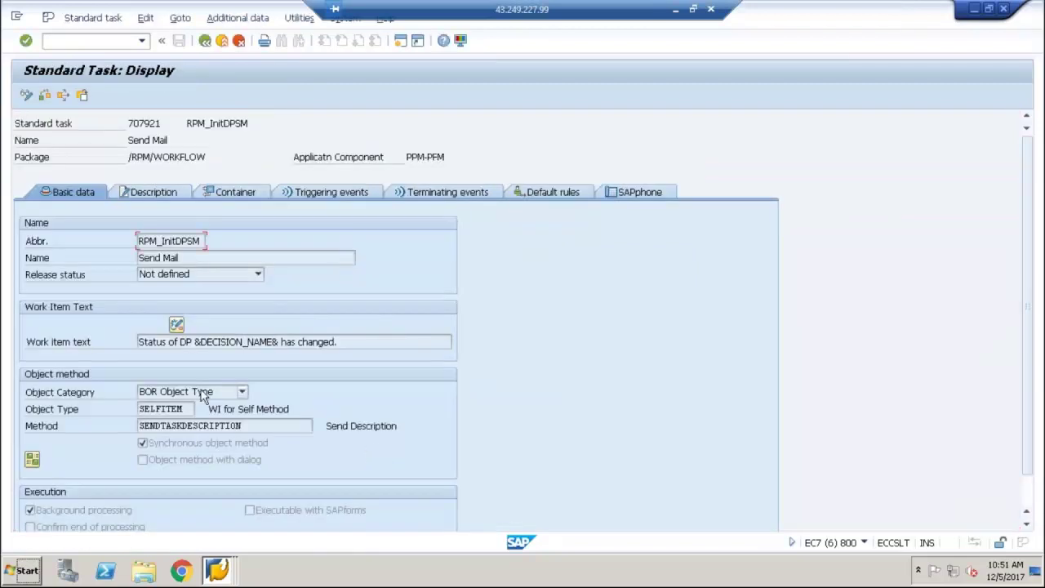
{"action": "left_click", "coordinate": [148, 196]}
{"action": "left_click", "coordinate": [227, 338]}
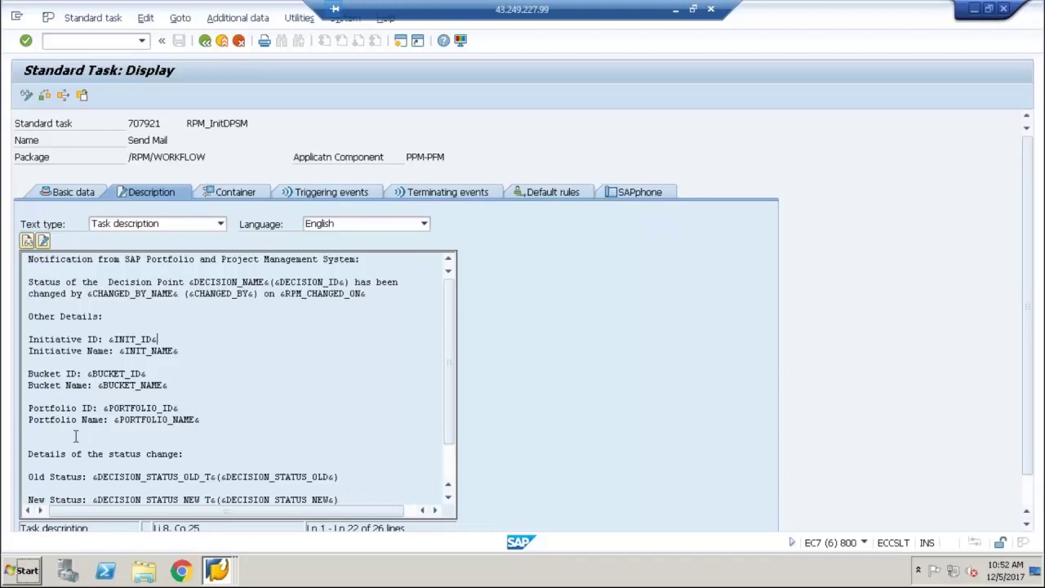
{"action": "left_click", "coordinate": [204, 46]}
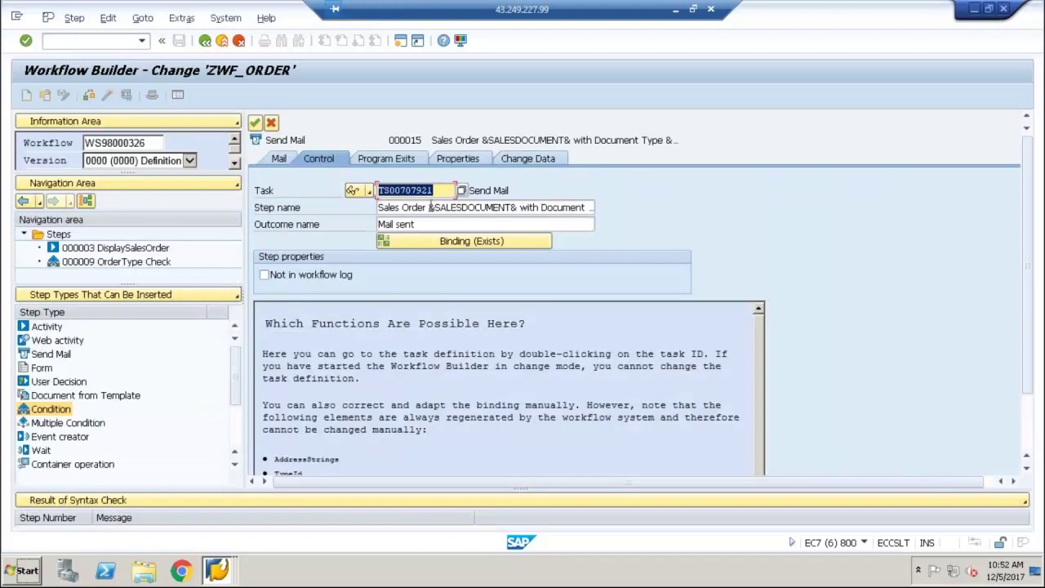
Step: Choose task TS99500145 for the Send Mail step and answer the Terminate step prompt
{"action": "left_click", "coordinate": [462, 193]}
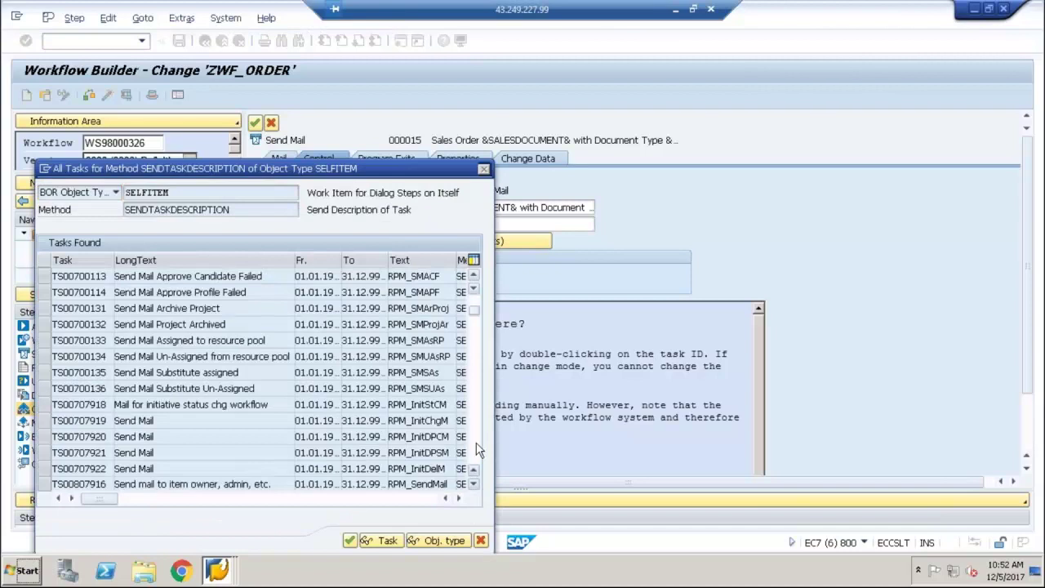
{"action": "scroll", "coordinate": [477, 446], "scroll_direction": "down", "scroll_amount": 3}
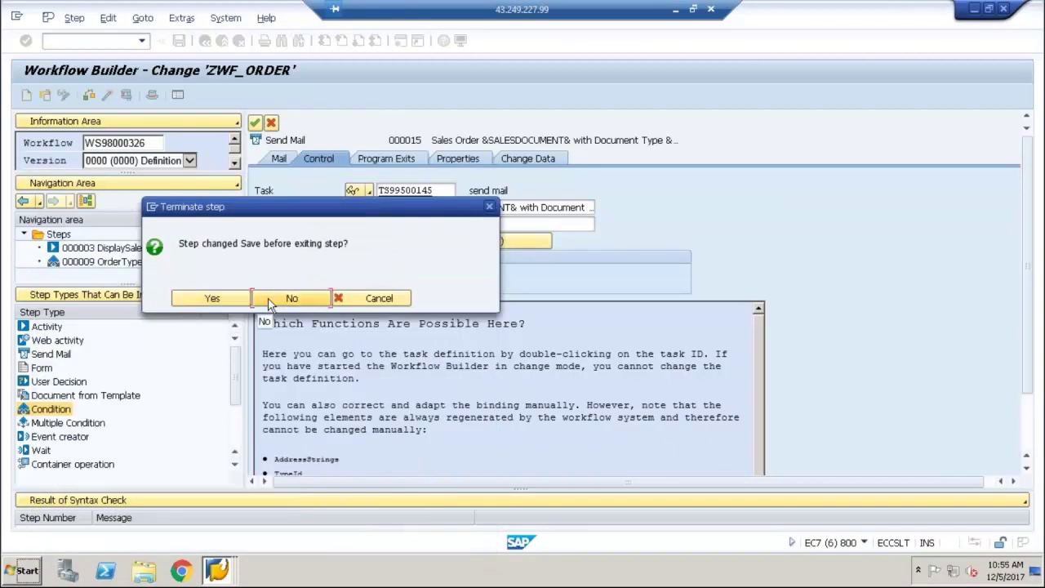
{"action": "left_click", "coordinate": [271, 301]}
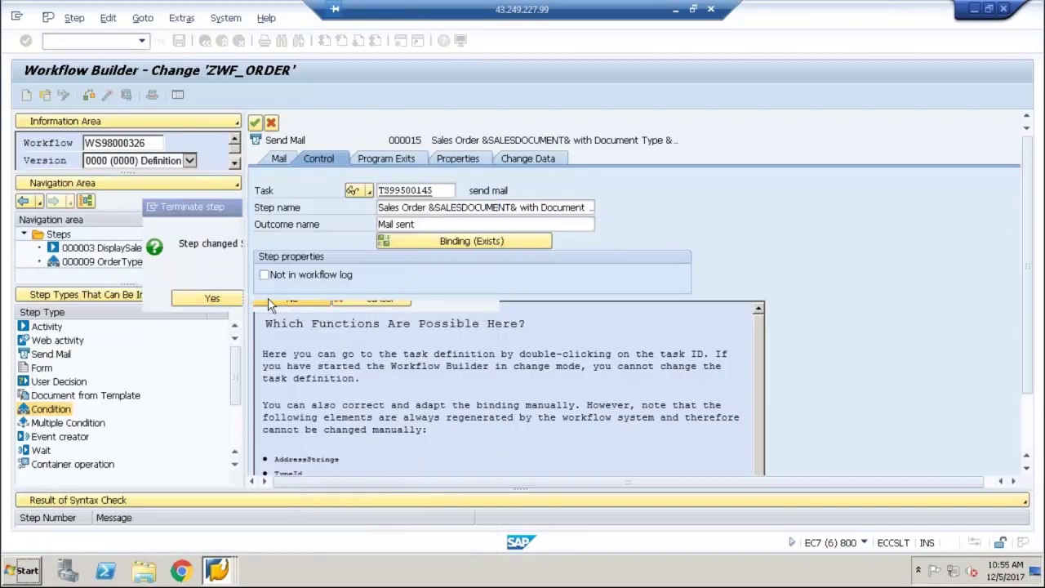